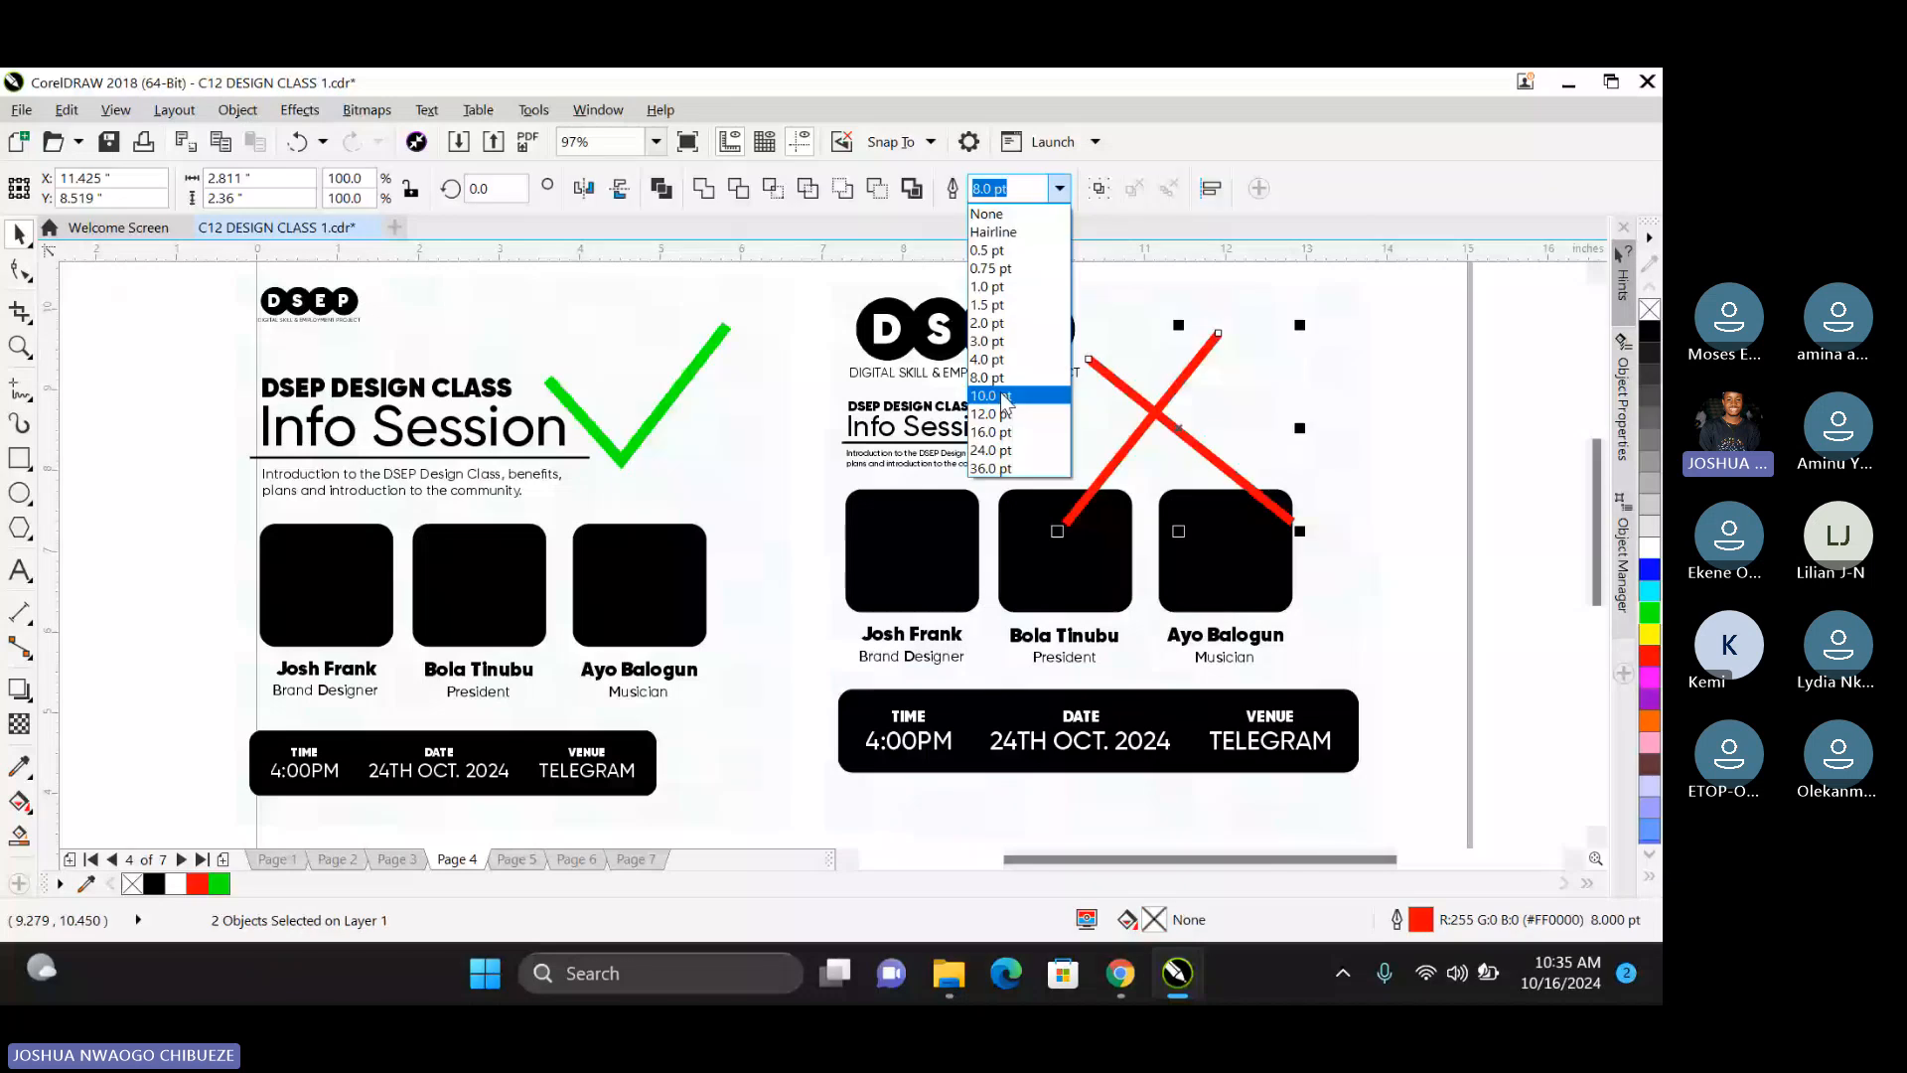
Set the outline width of the two red cross lines to 10 pt and preview the page full screen.
click(1005, 397)
key(F9)
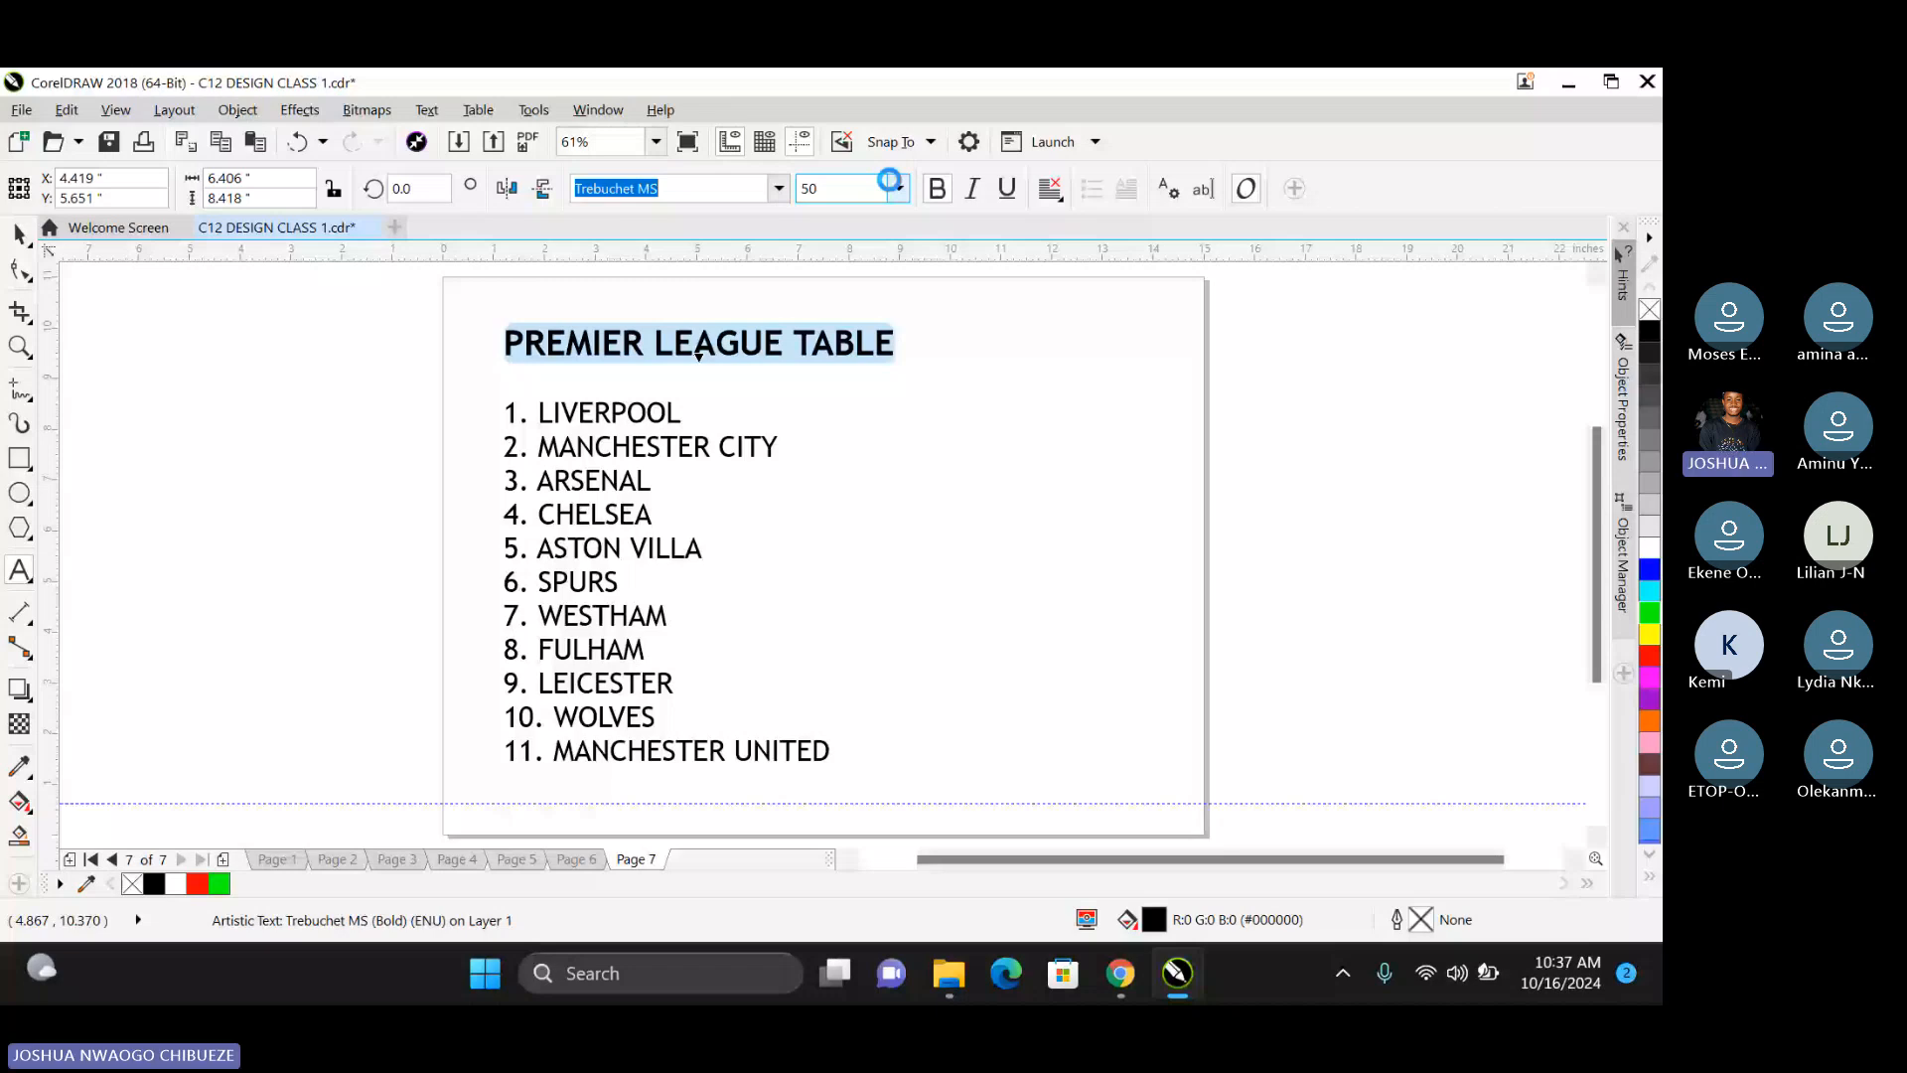
Make the first four teams in the list bold, from LIVERPOOL to CHELSEA.
click(478, 446)
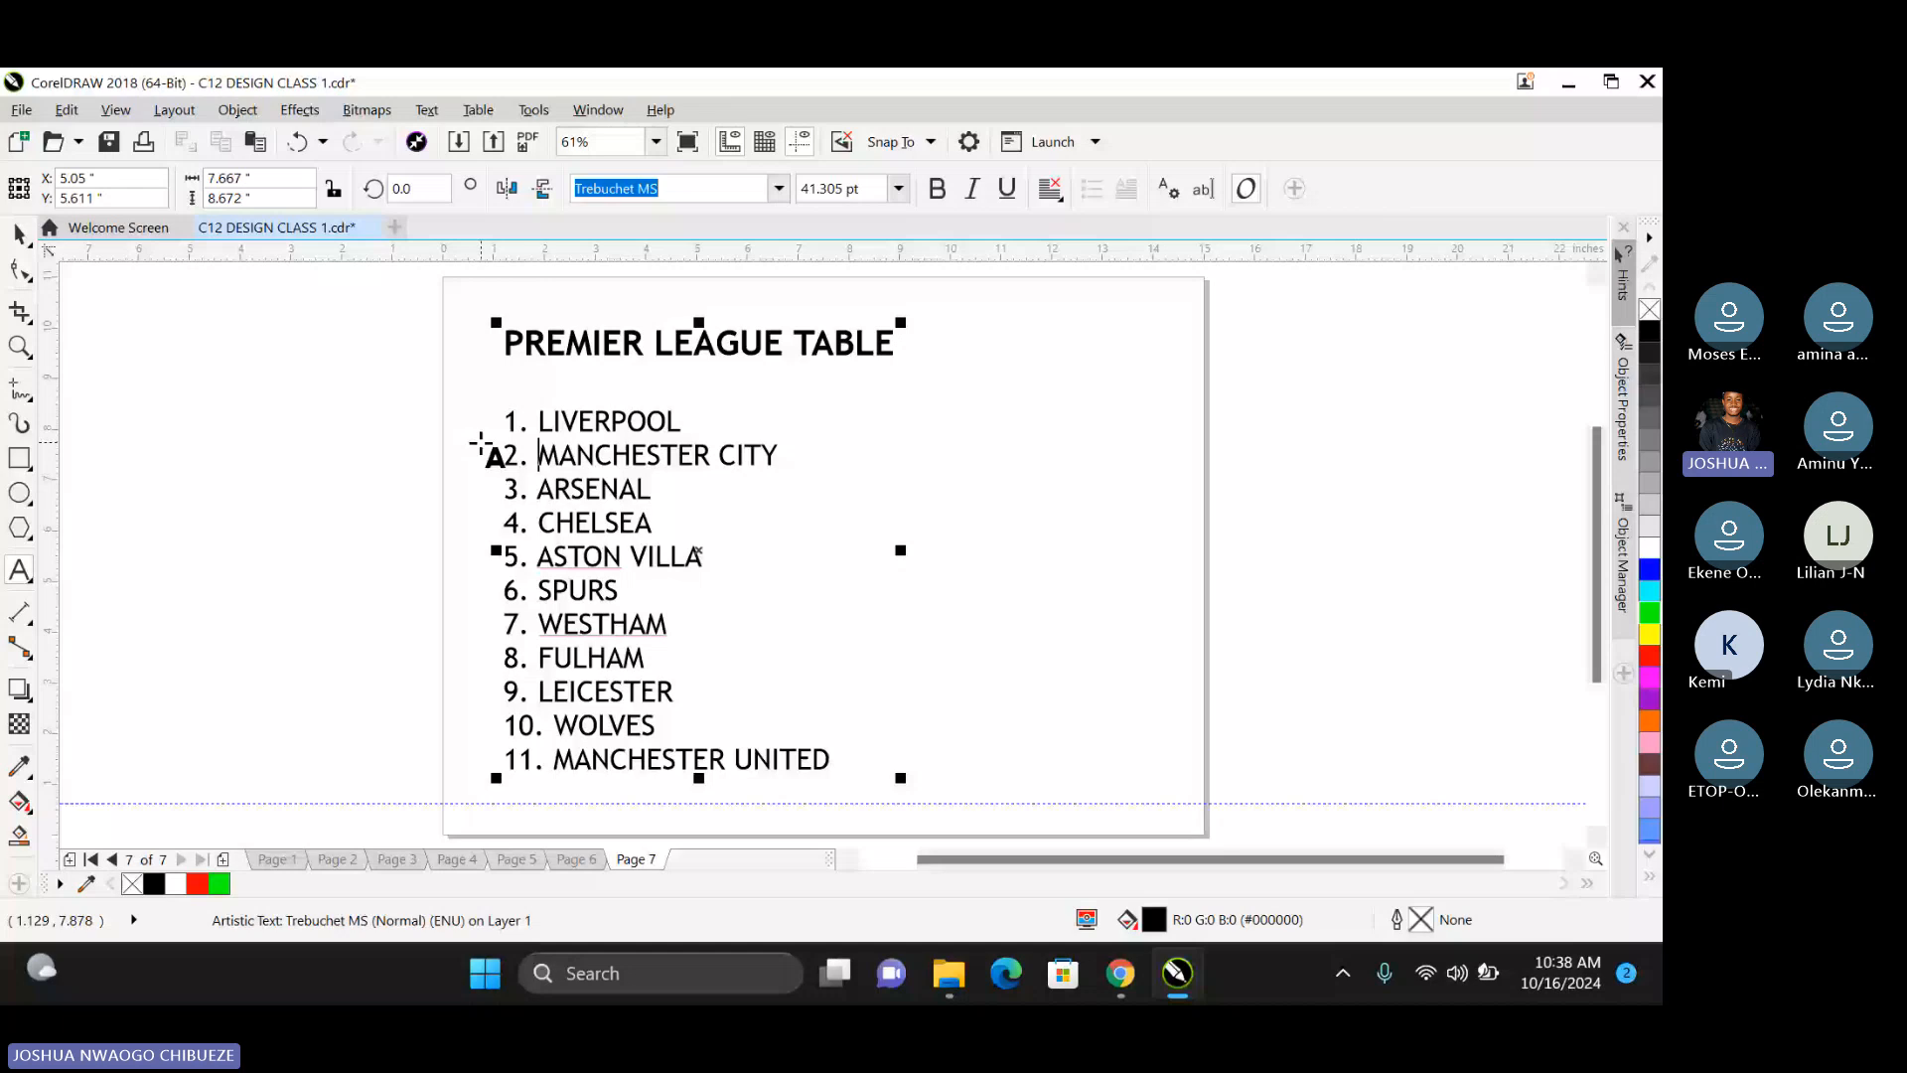
drag(508, 416, 611, 467)
key(ctrl+b)
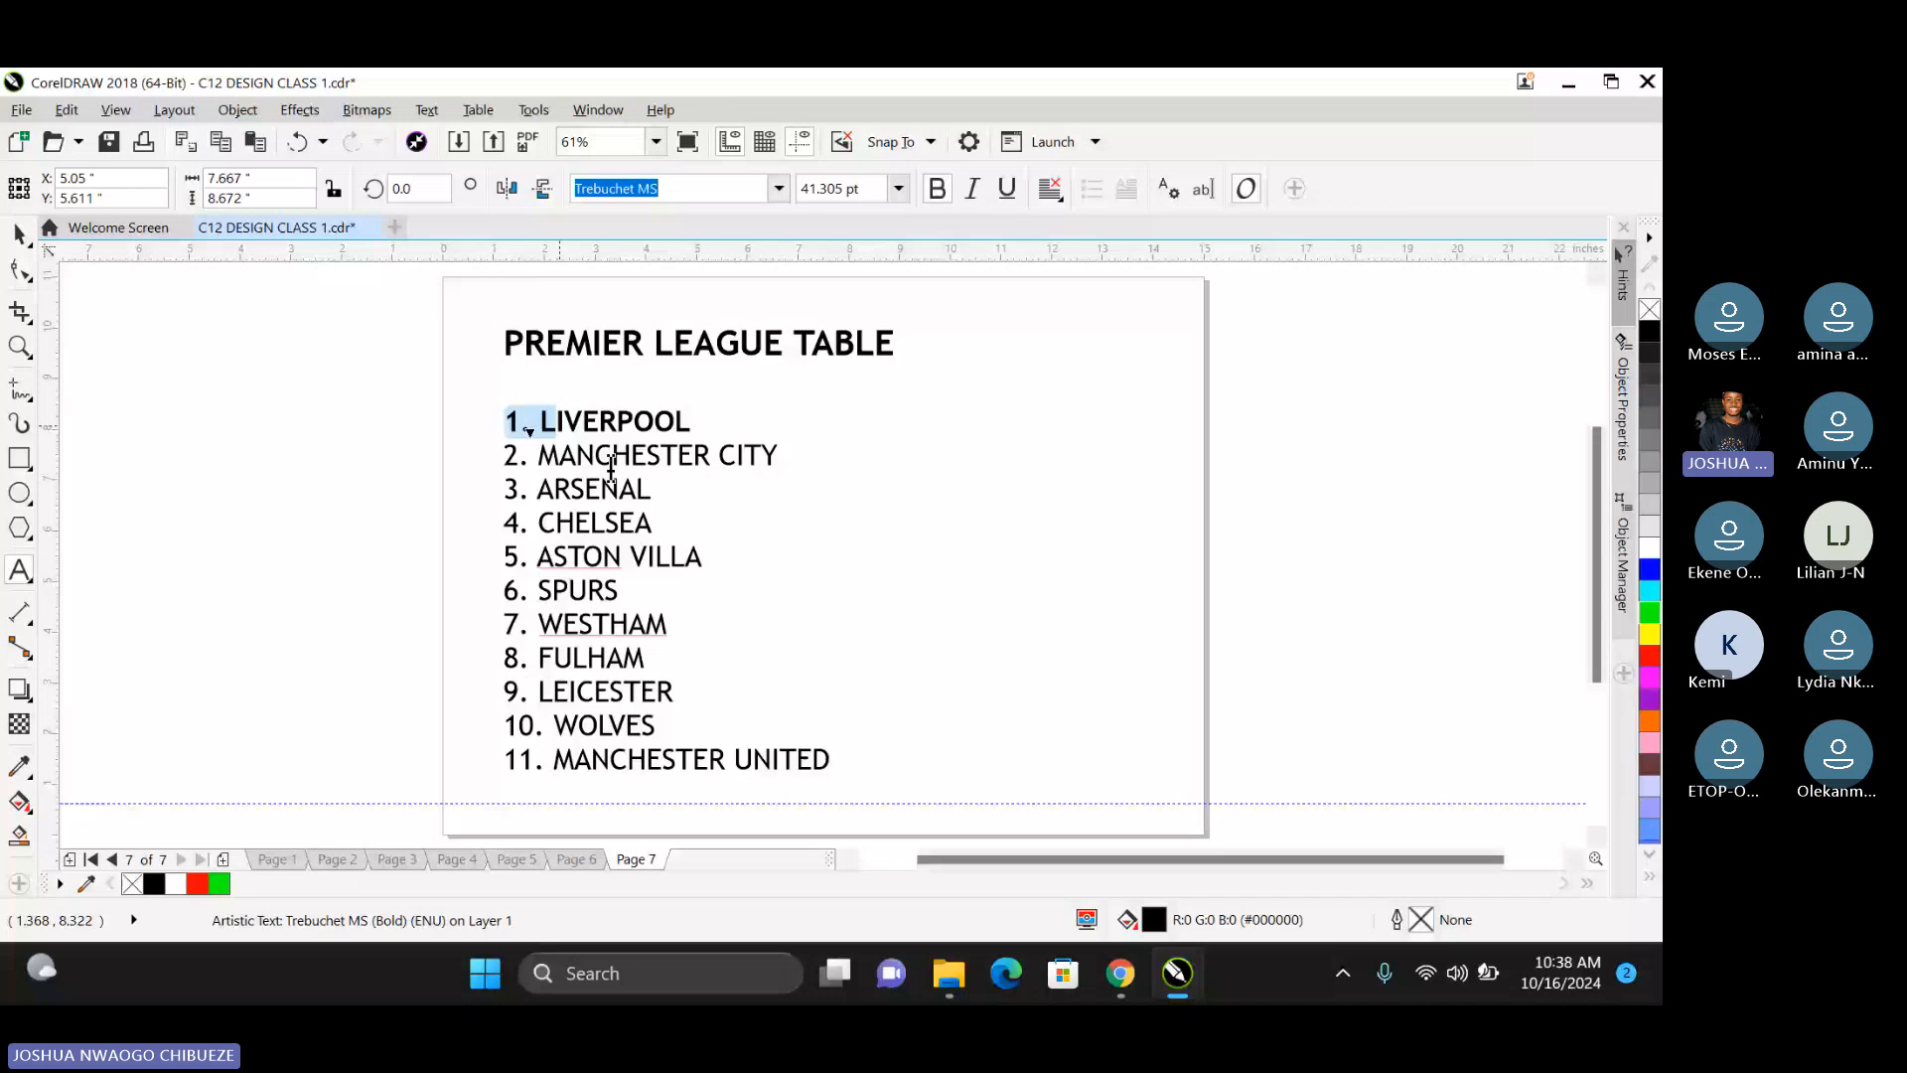
drag(506, 455, 653, 523)
key(ctrl+b)
Set the font size of the "1. LIVERPOOL" line to 45 pt.
drag(505, 421, 691, 421)
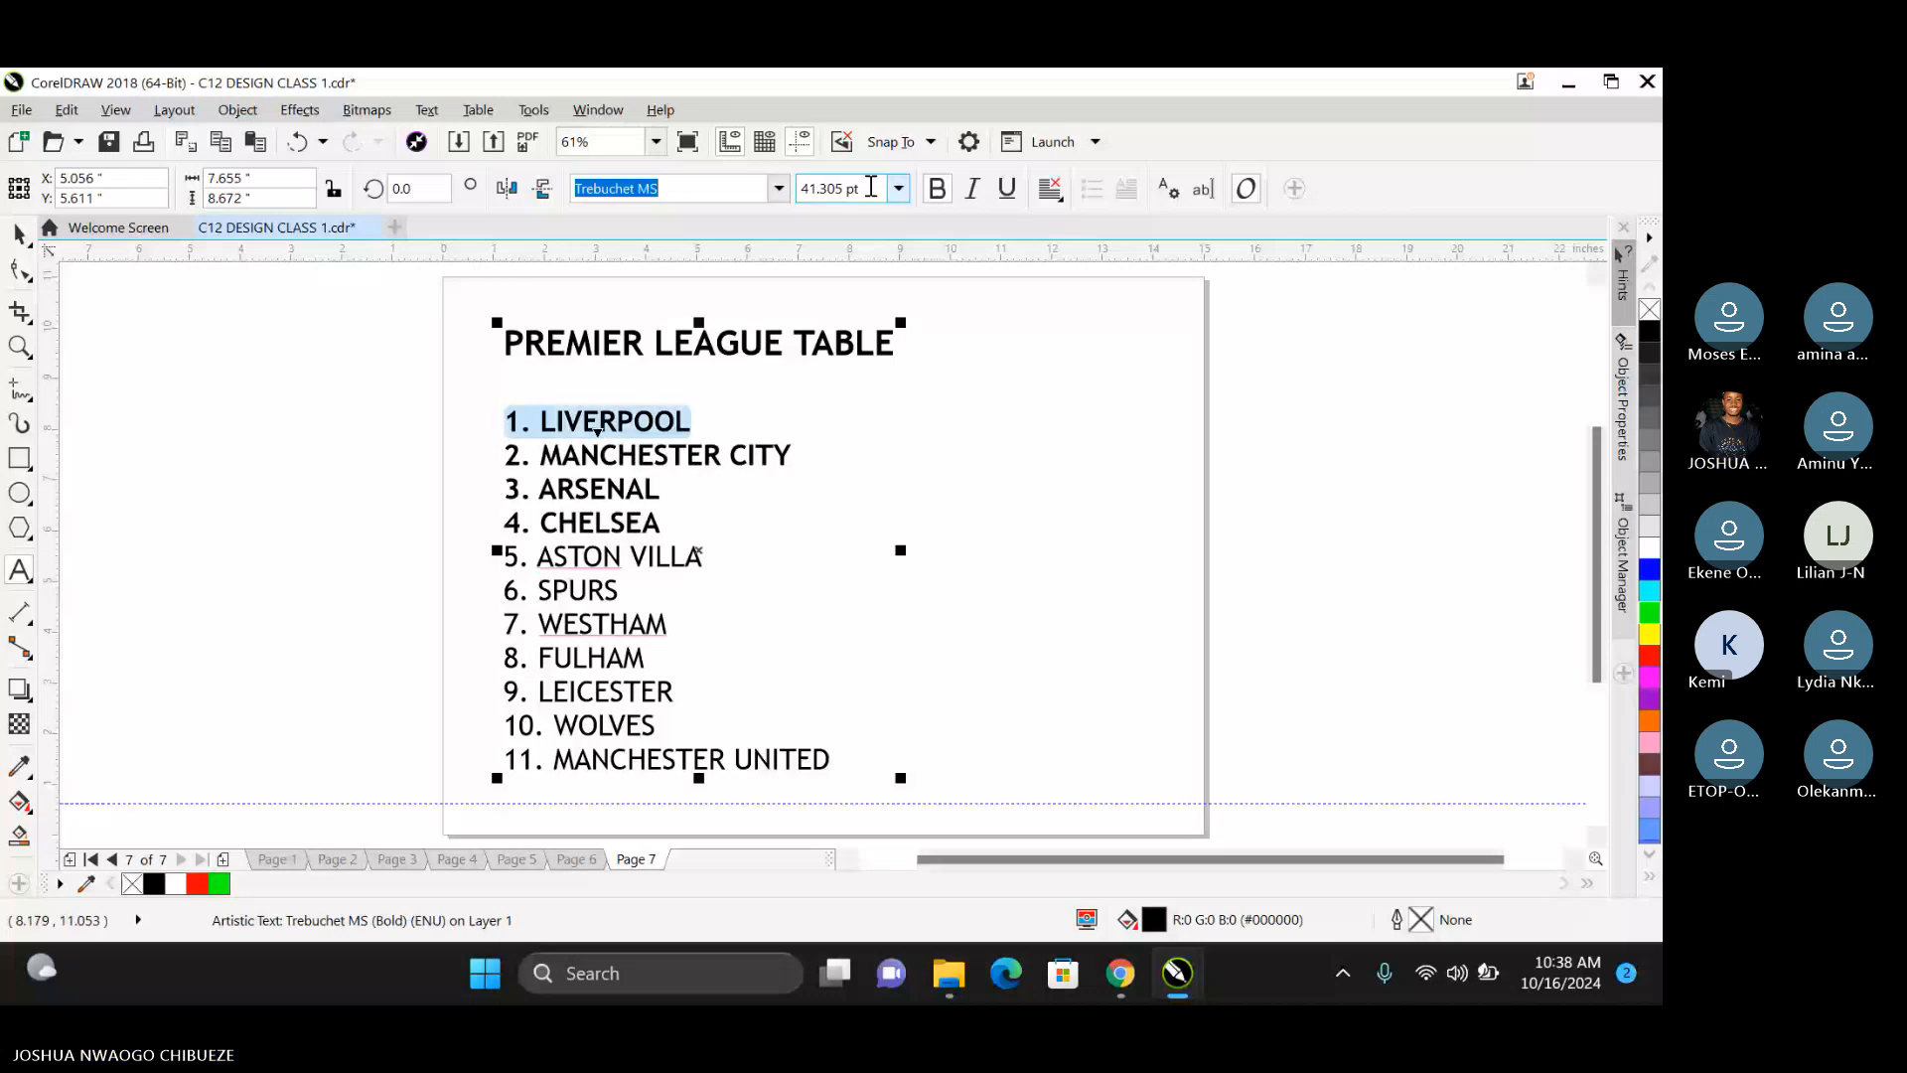
click(871, 188)
text(45)
key(Return)
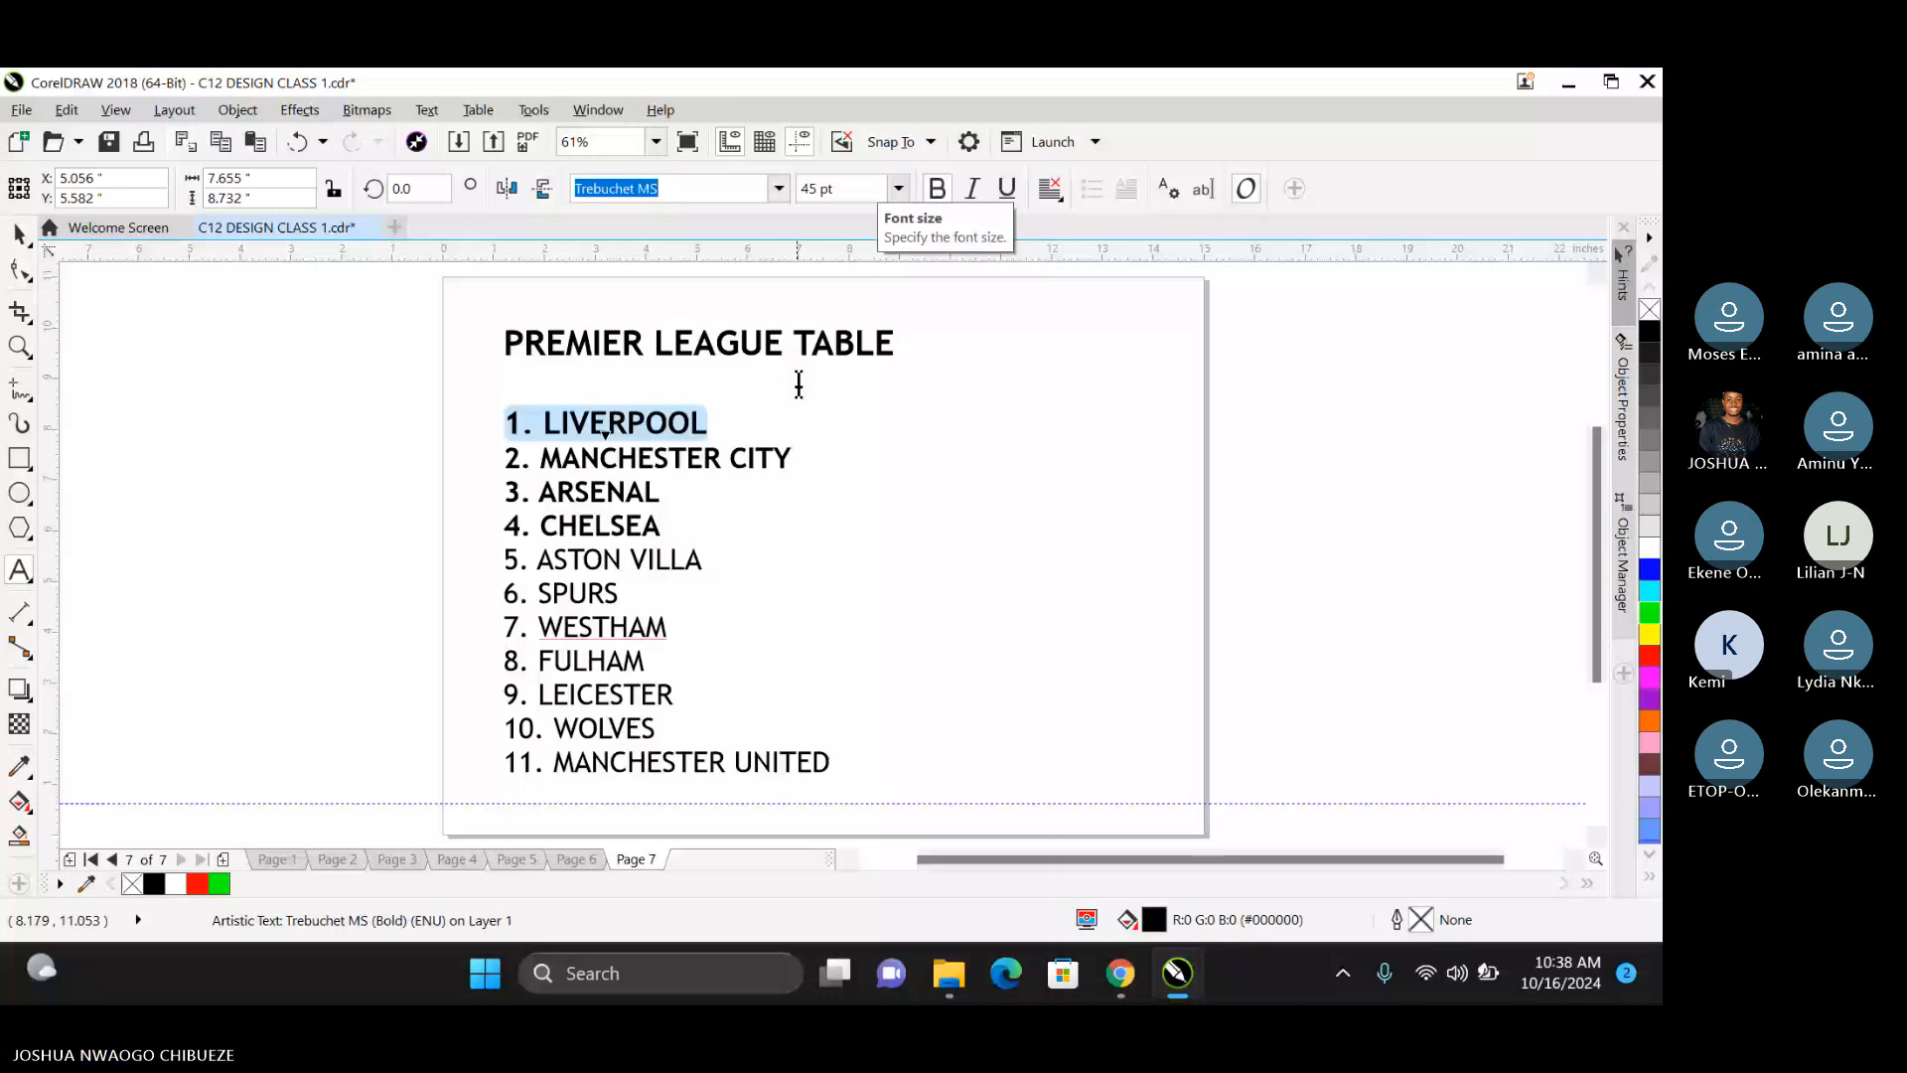
Reduce the text size of the lower-ranked teams in tiers and check the list in full-screen preview.
click(661, 526)
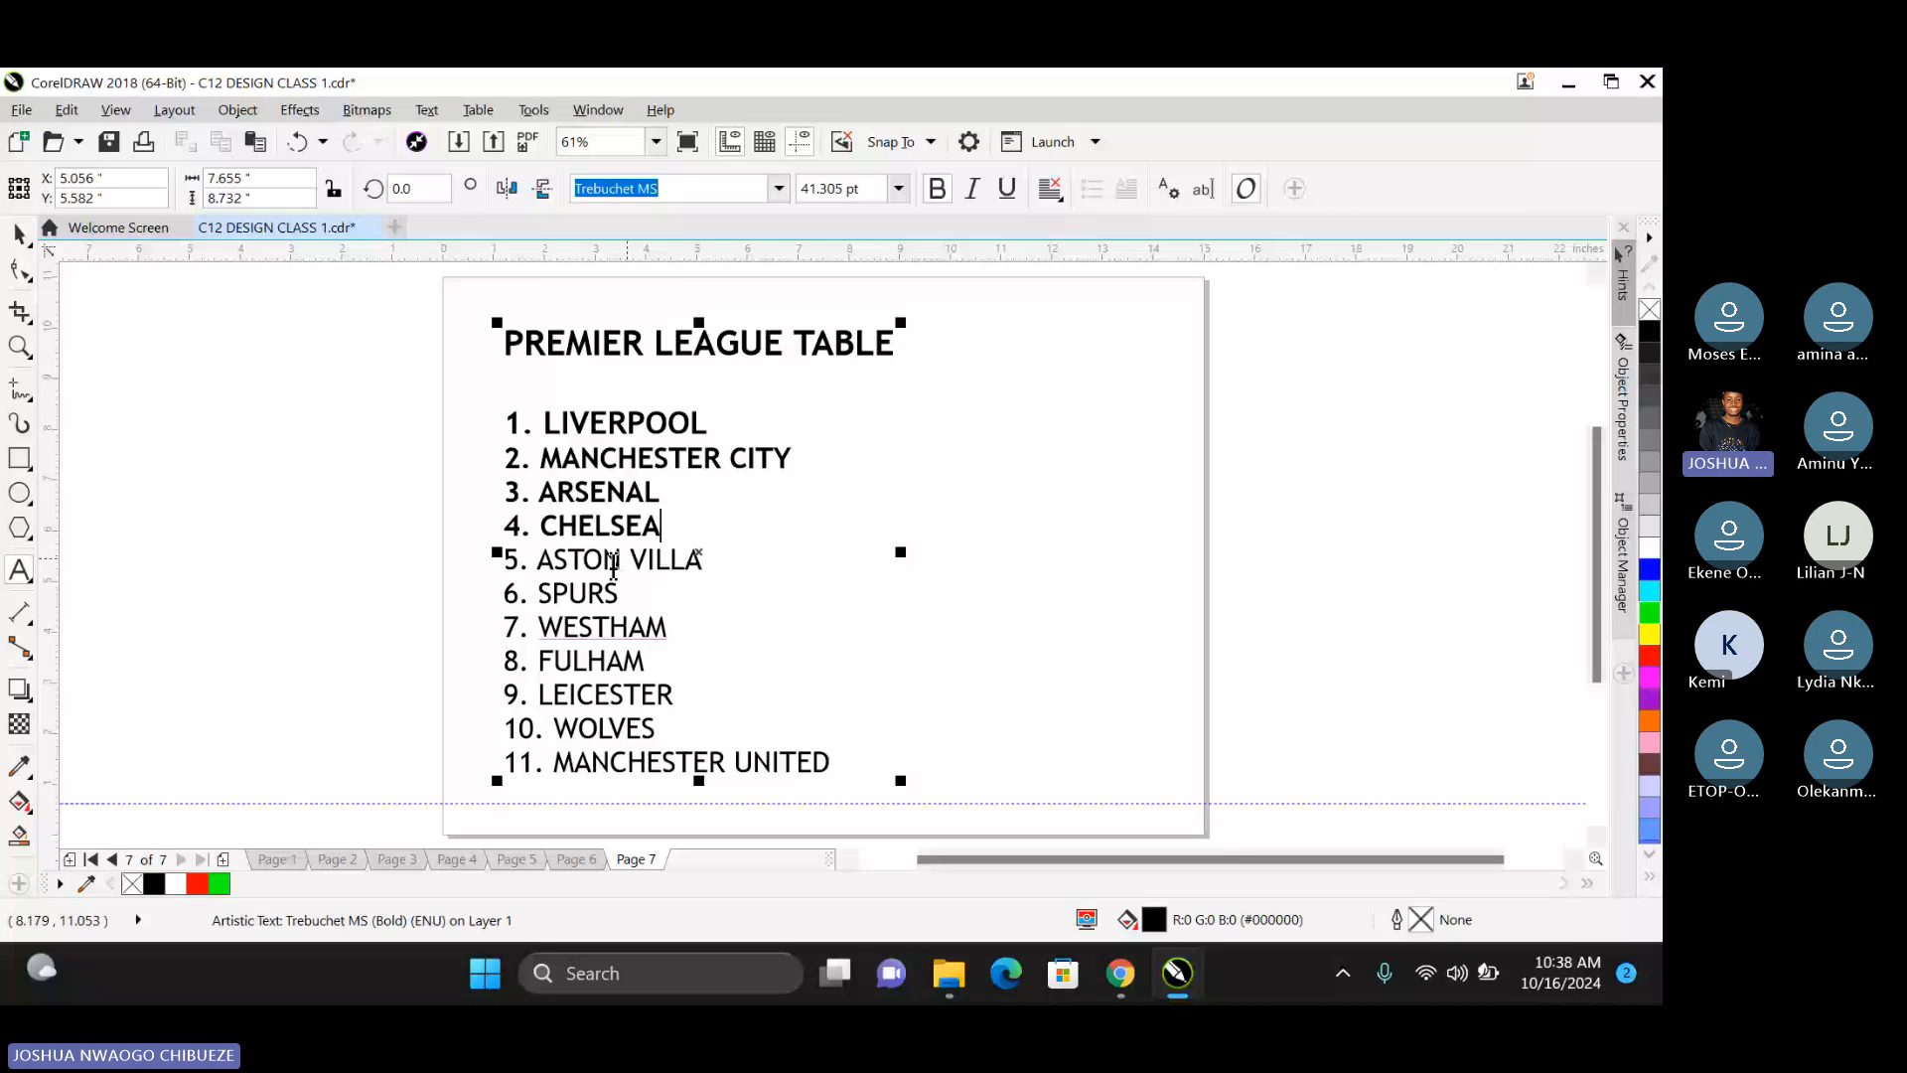
drag(505, 561, 685, 623)
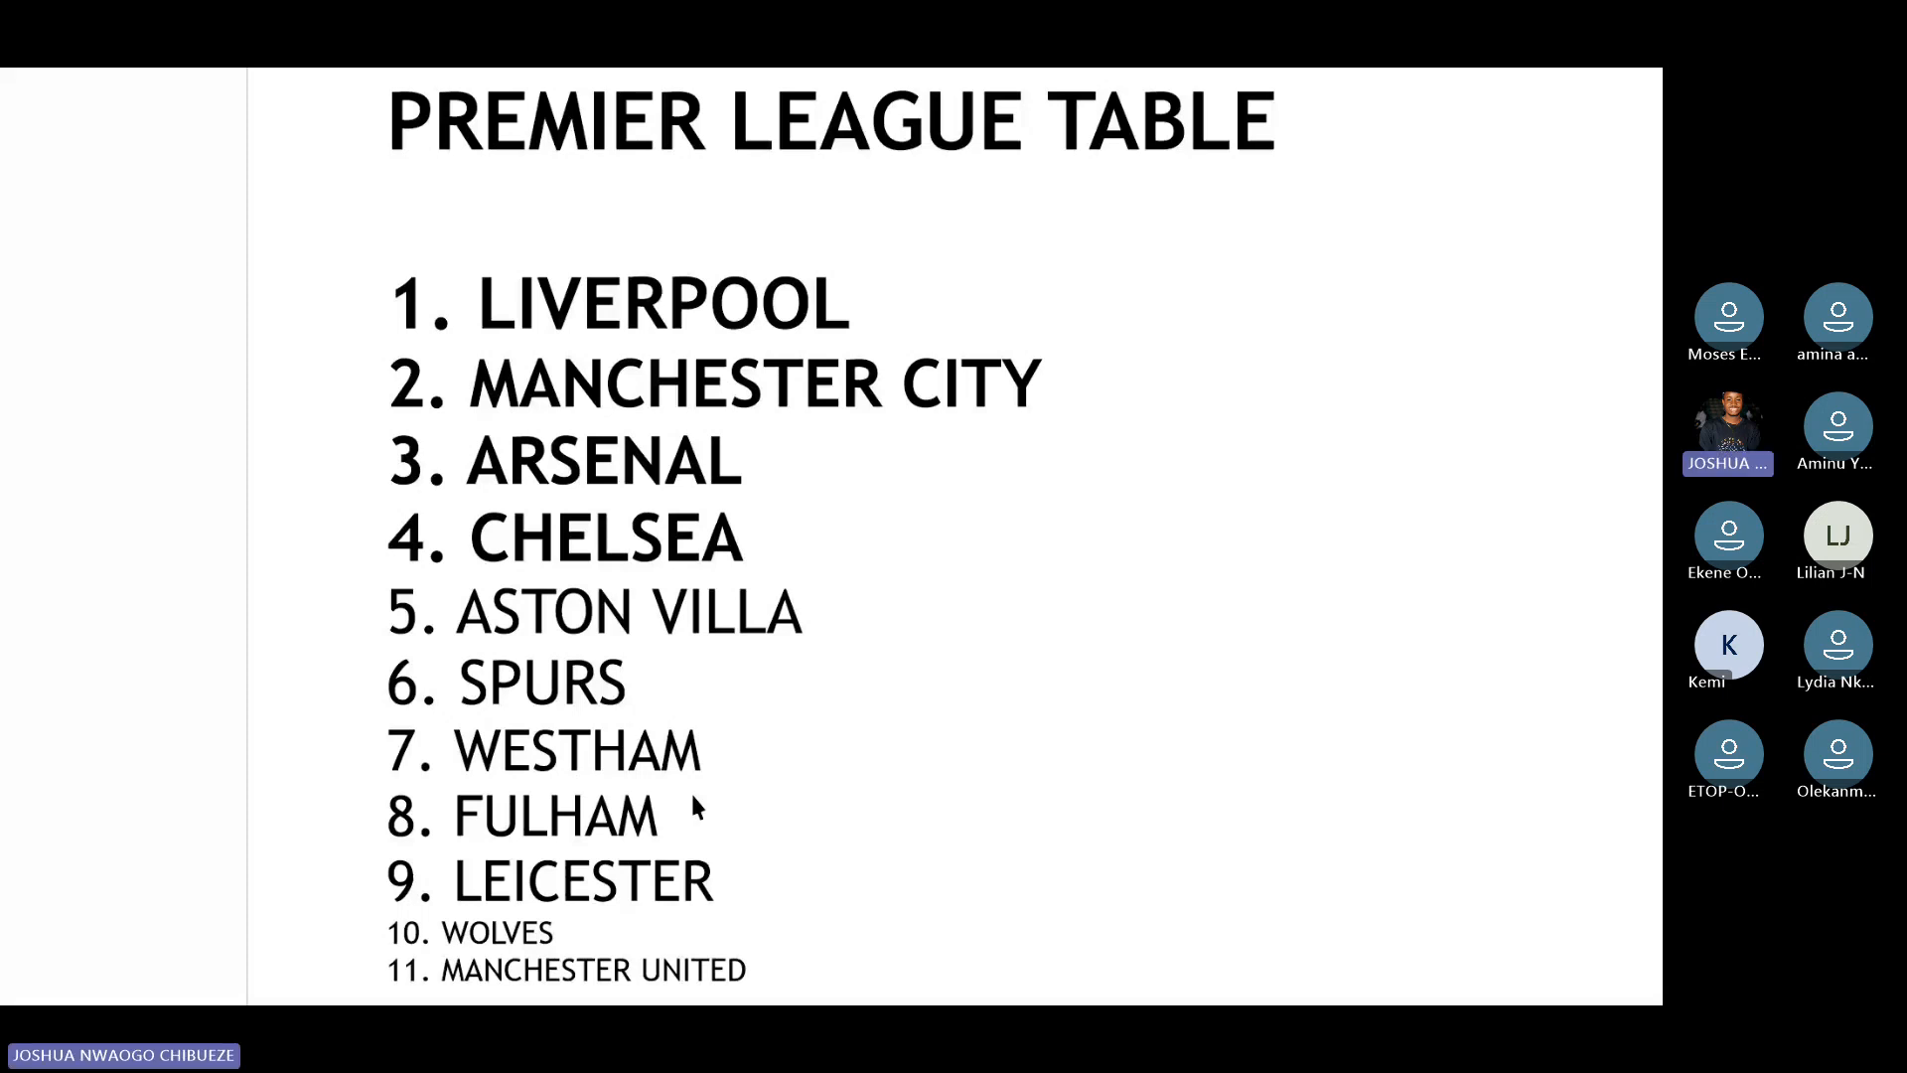
key(Escape)
click(686, 143)
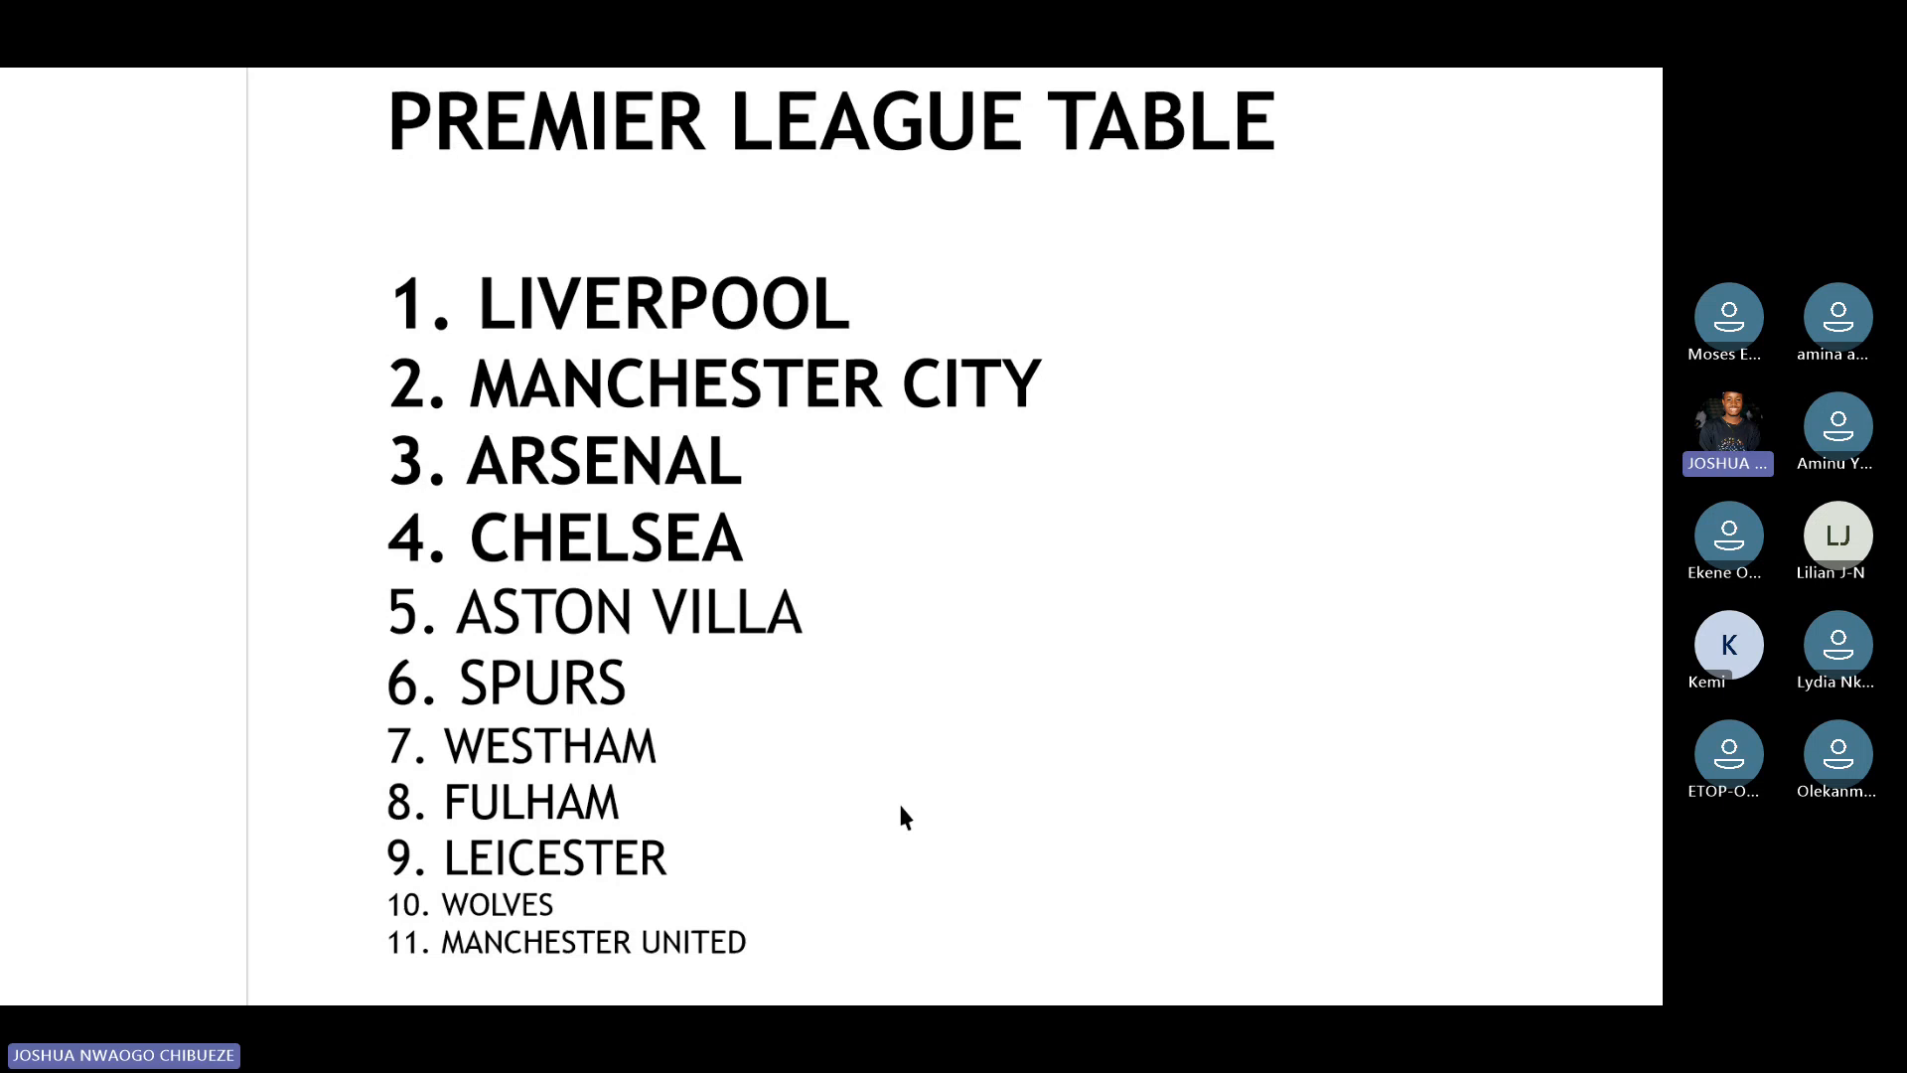
key(Escape)
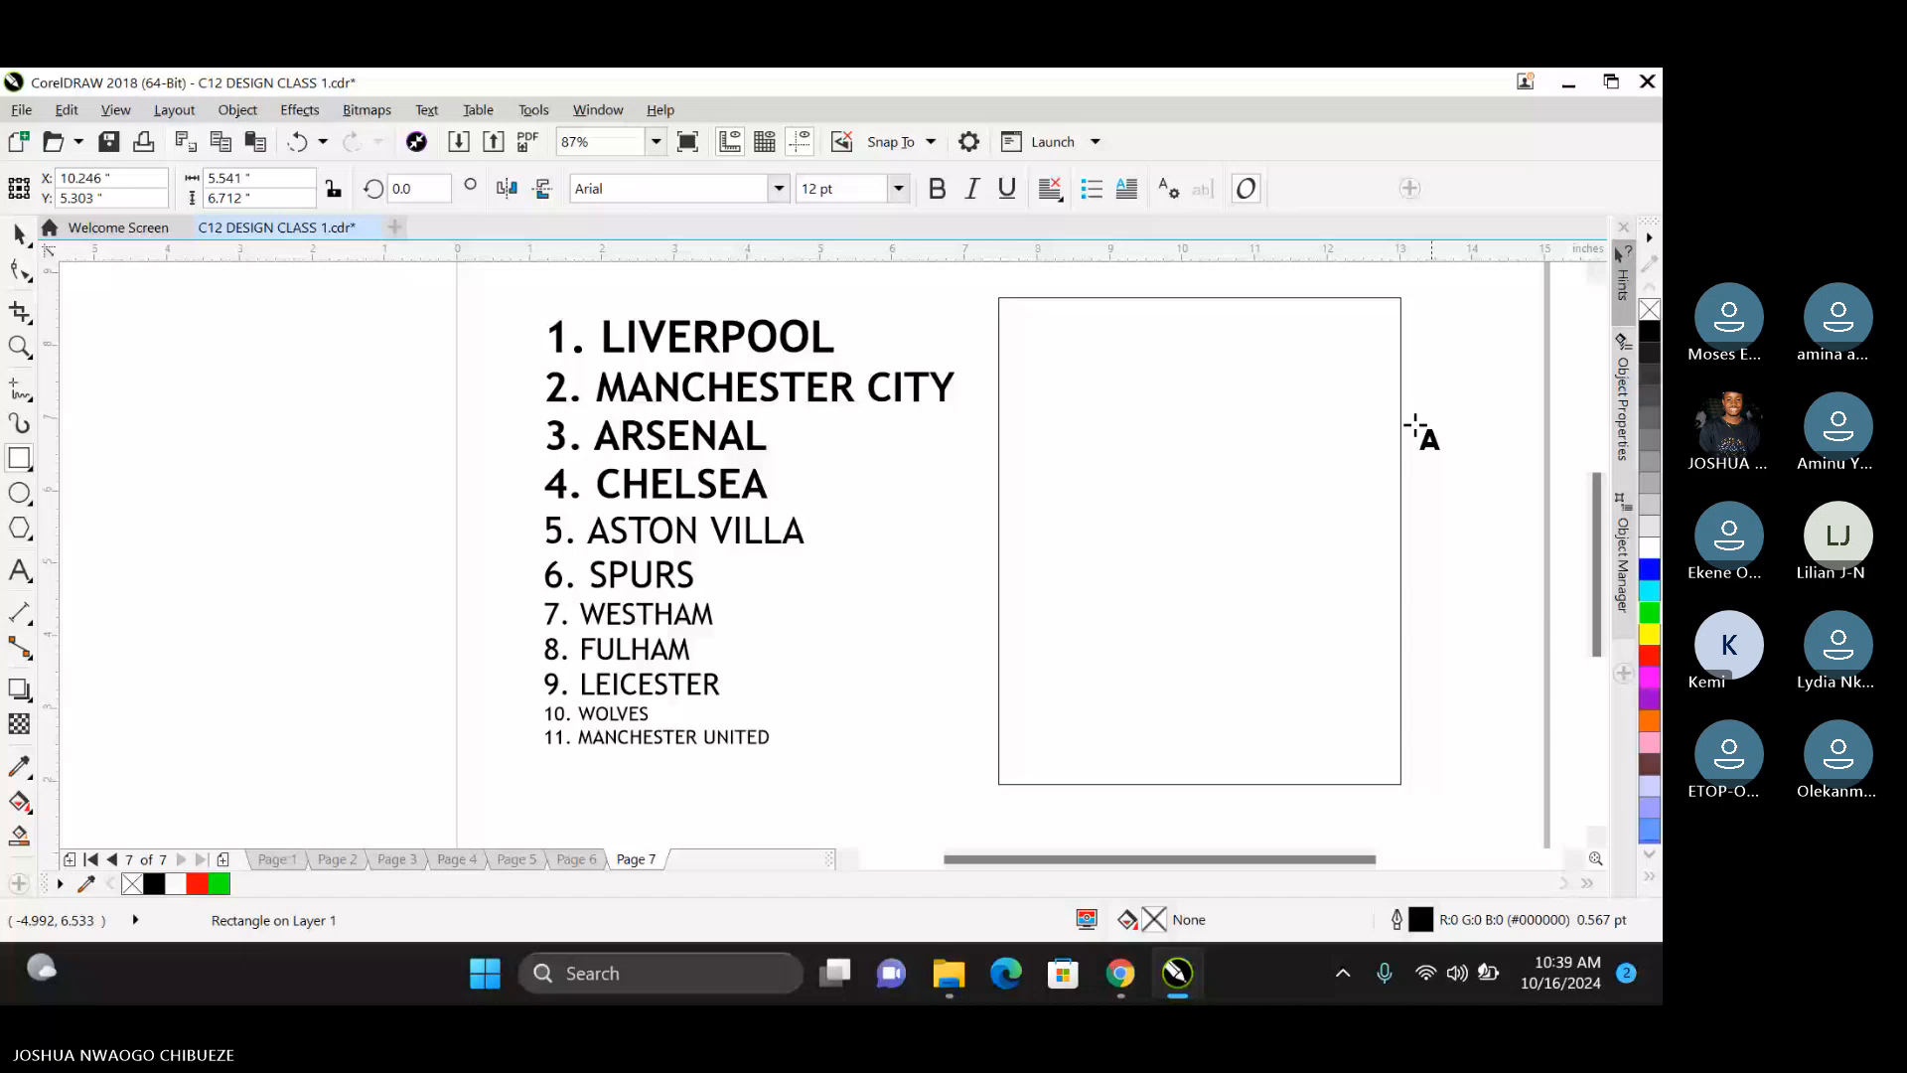
Add the heading GRAMMY ACTS inside the rectangle and enter the artist names WIZKID, DAVIDO and BURNABOY below it.
click(1068, 334)
text(GRAMMY)
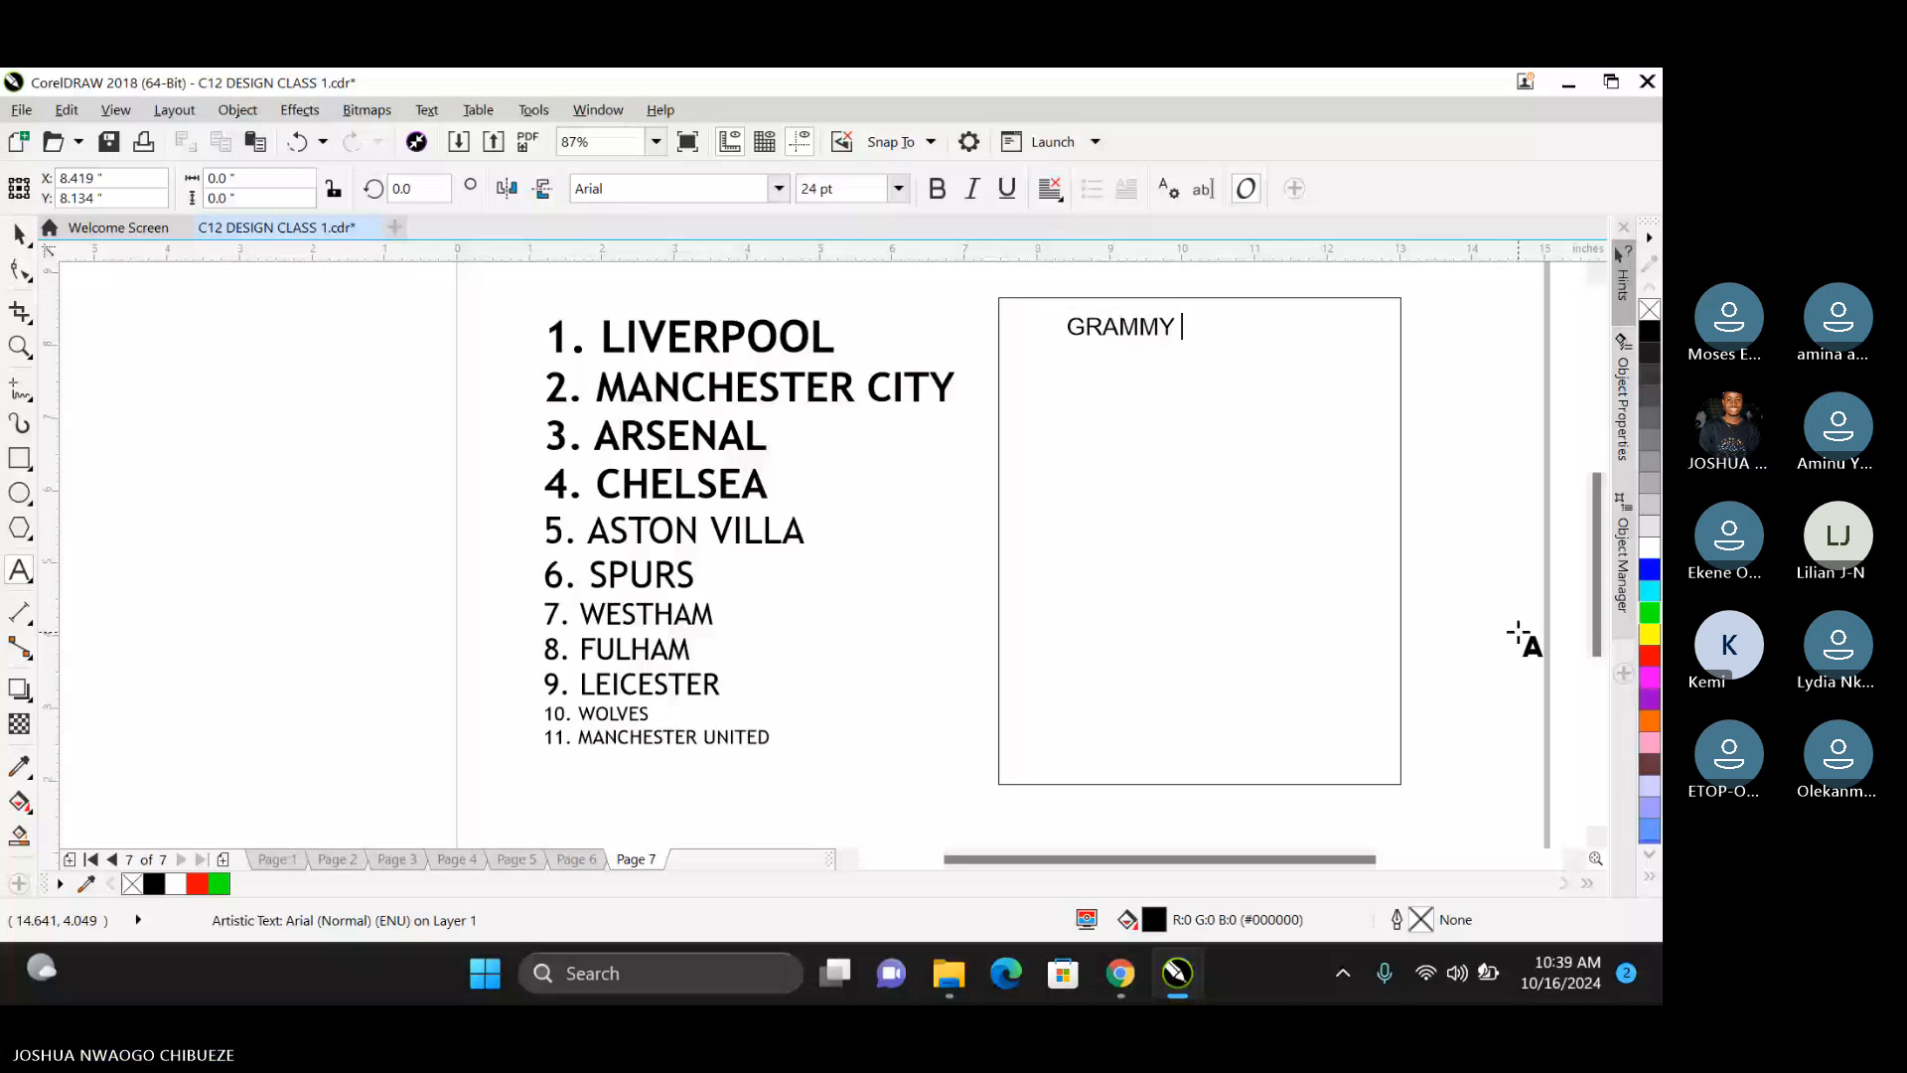
text(ACTS)
click(19, 234)
click(946, 559)
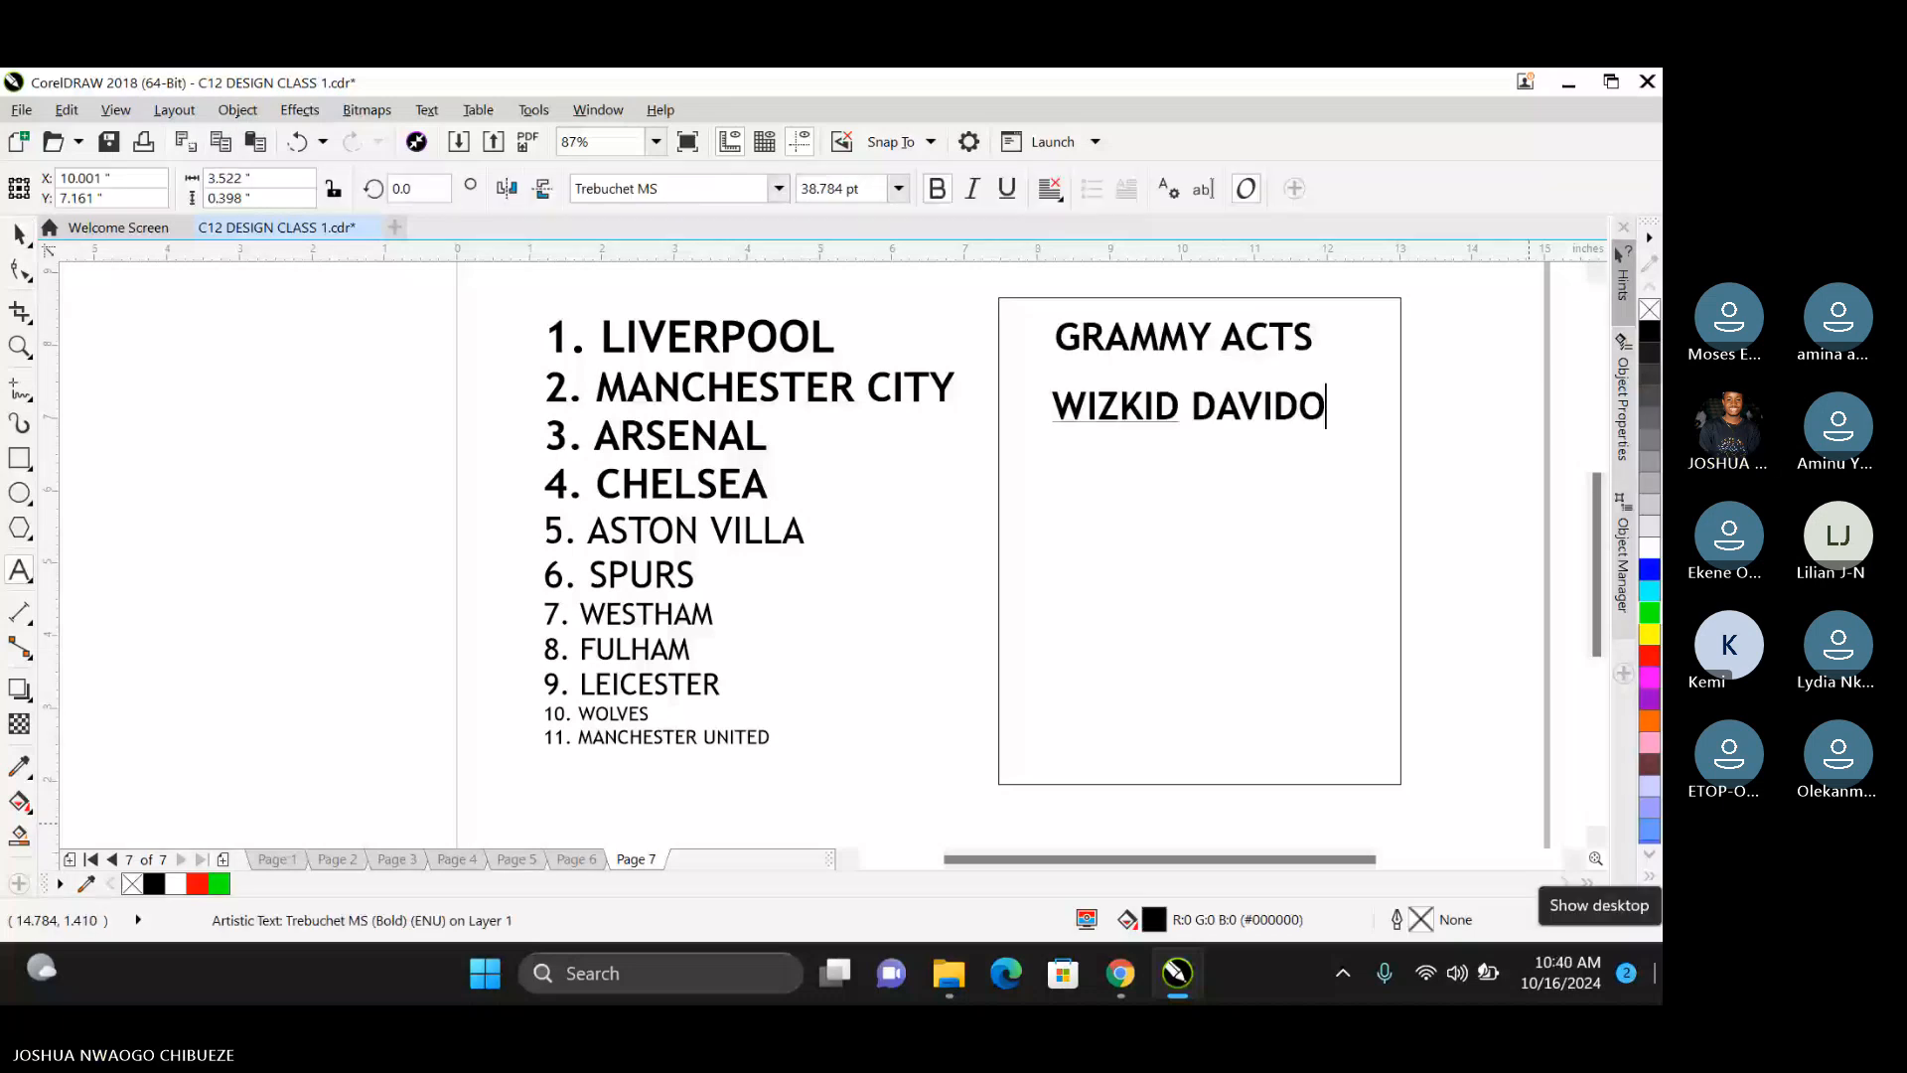
text(BURNABOY)
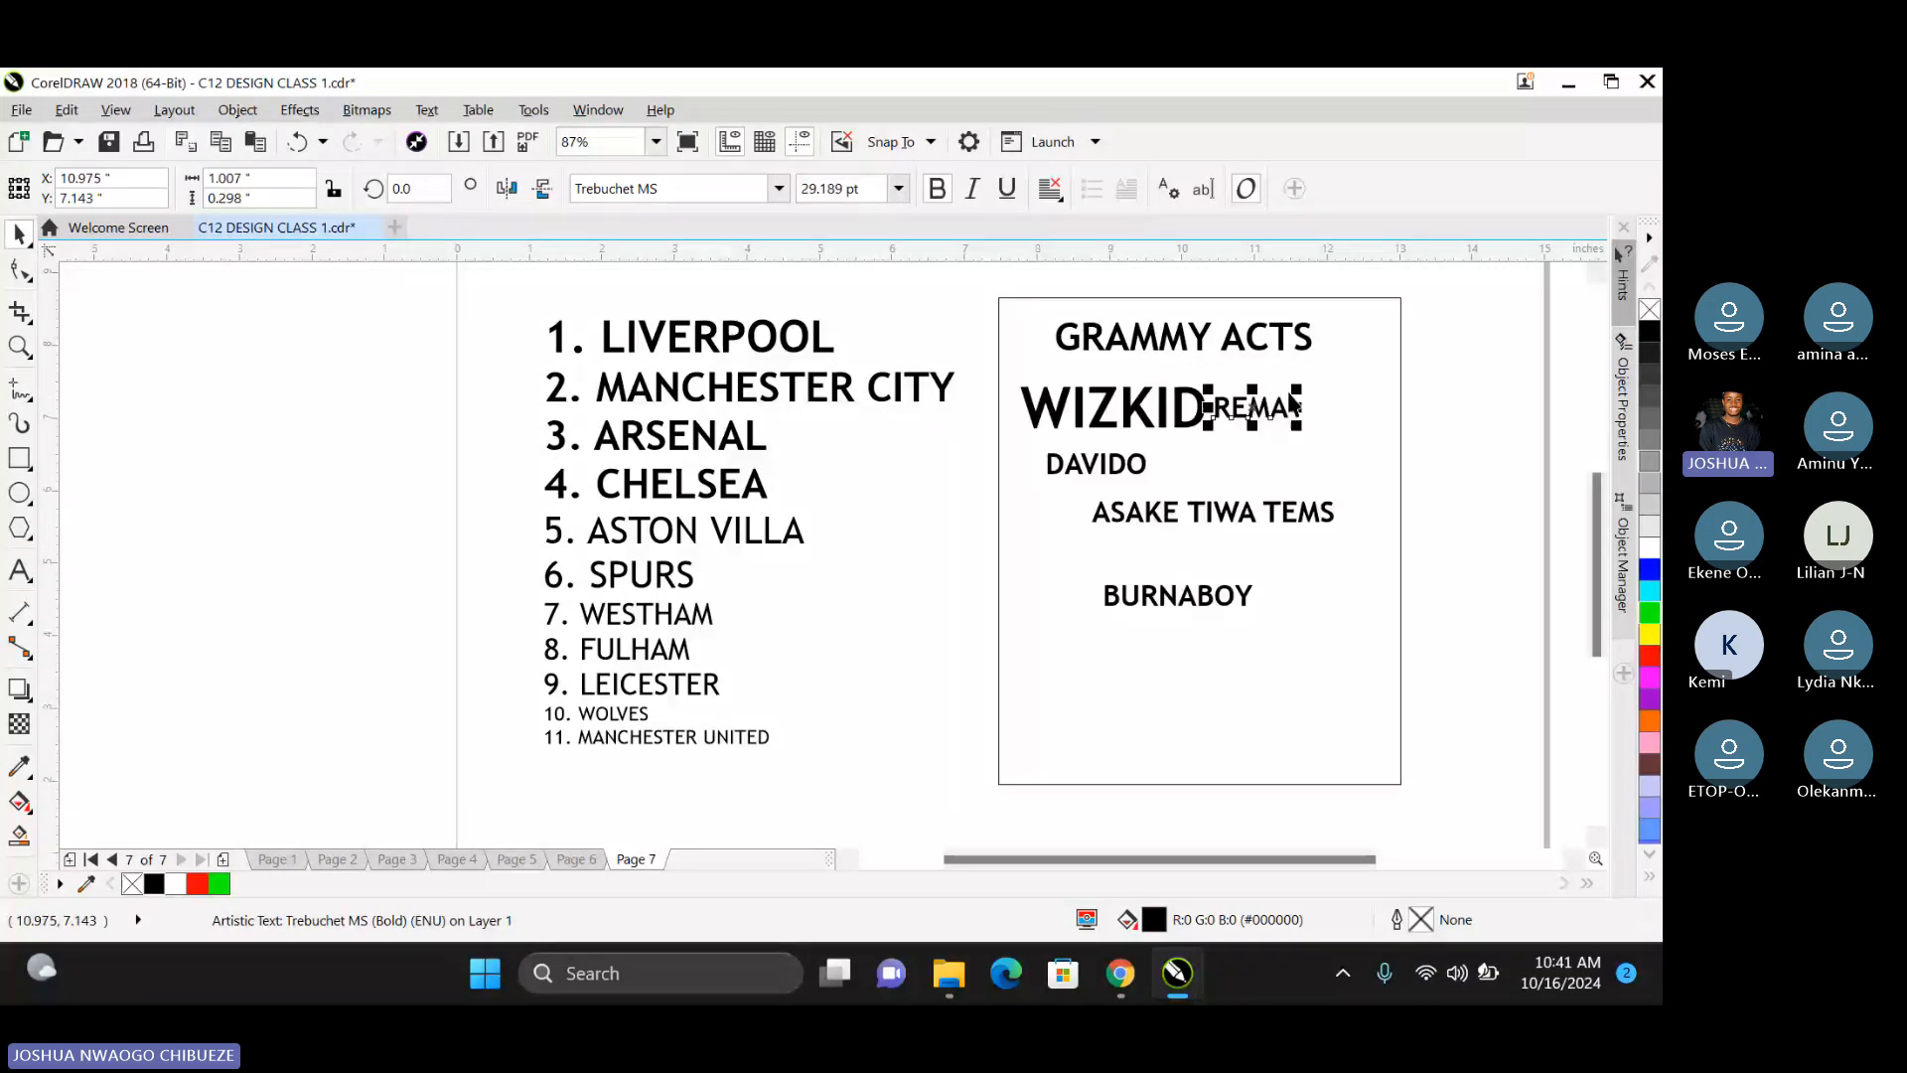
Place REMA and ASAKE beside WIZKID, and arrange an enlarged DAVIDO with TIWA on the second row.
drag(1291, 396, 1307, 384)
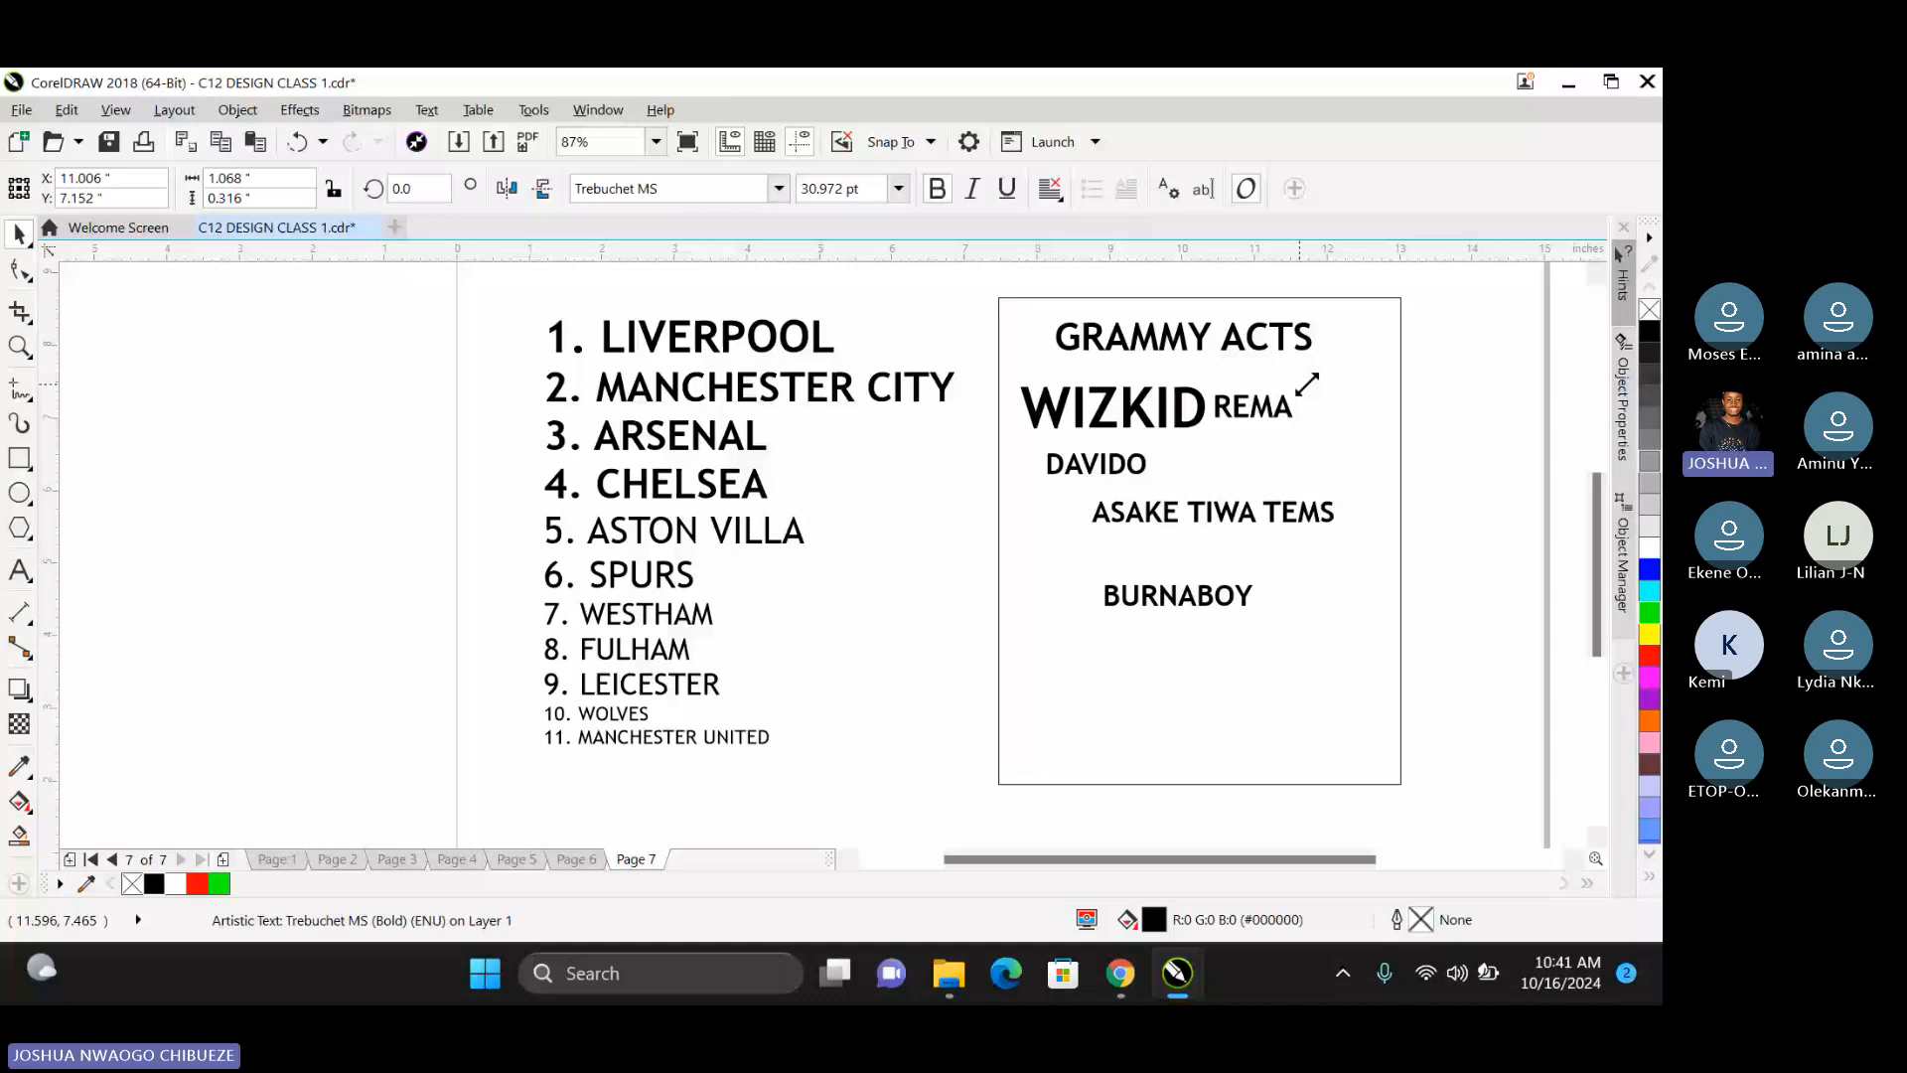
drag(1094, 502, 1303, 393)
drag(1049, 474, 1259, 468)
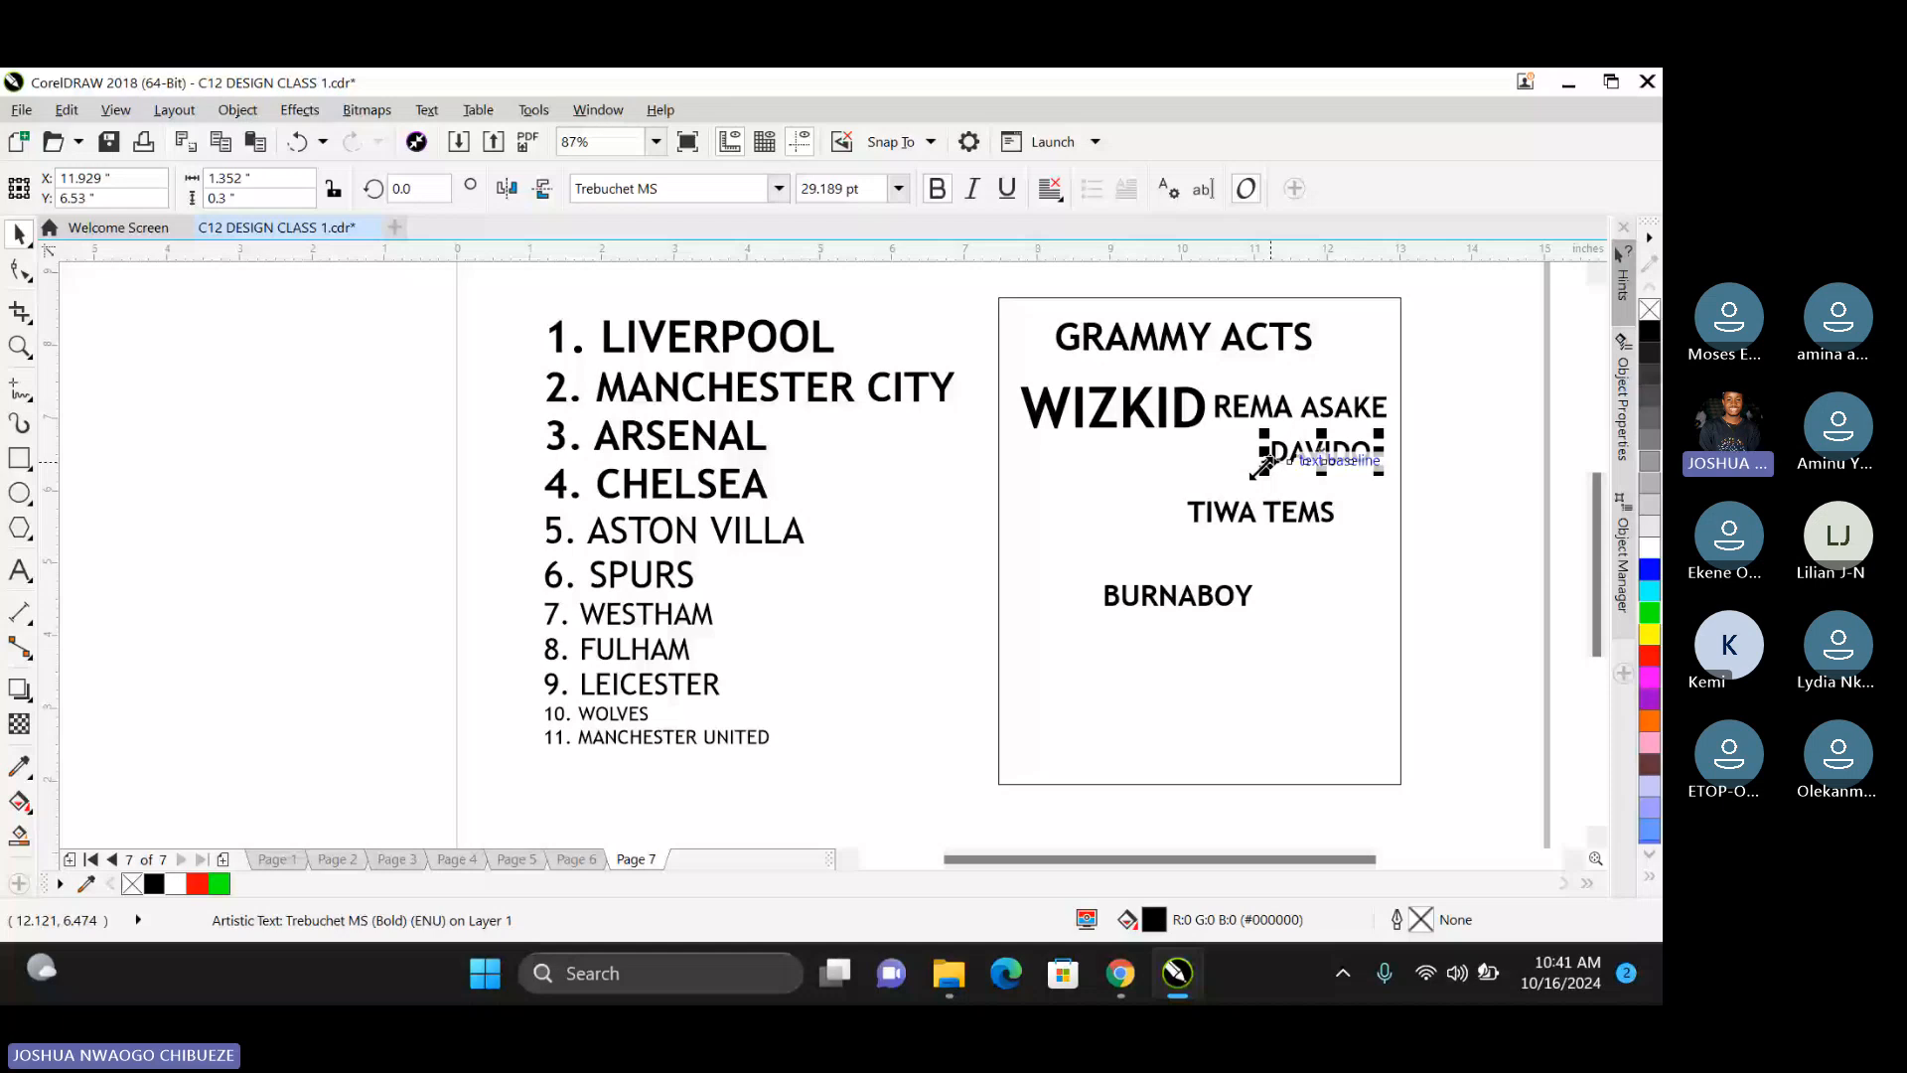
drag(1261, 467, 1081, 536)
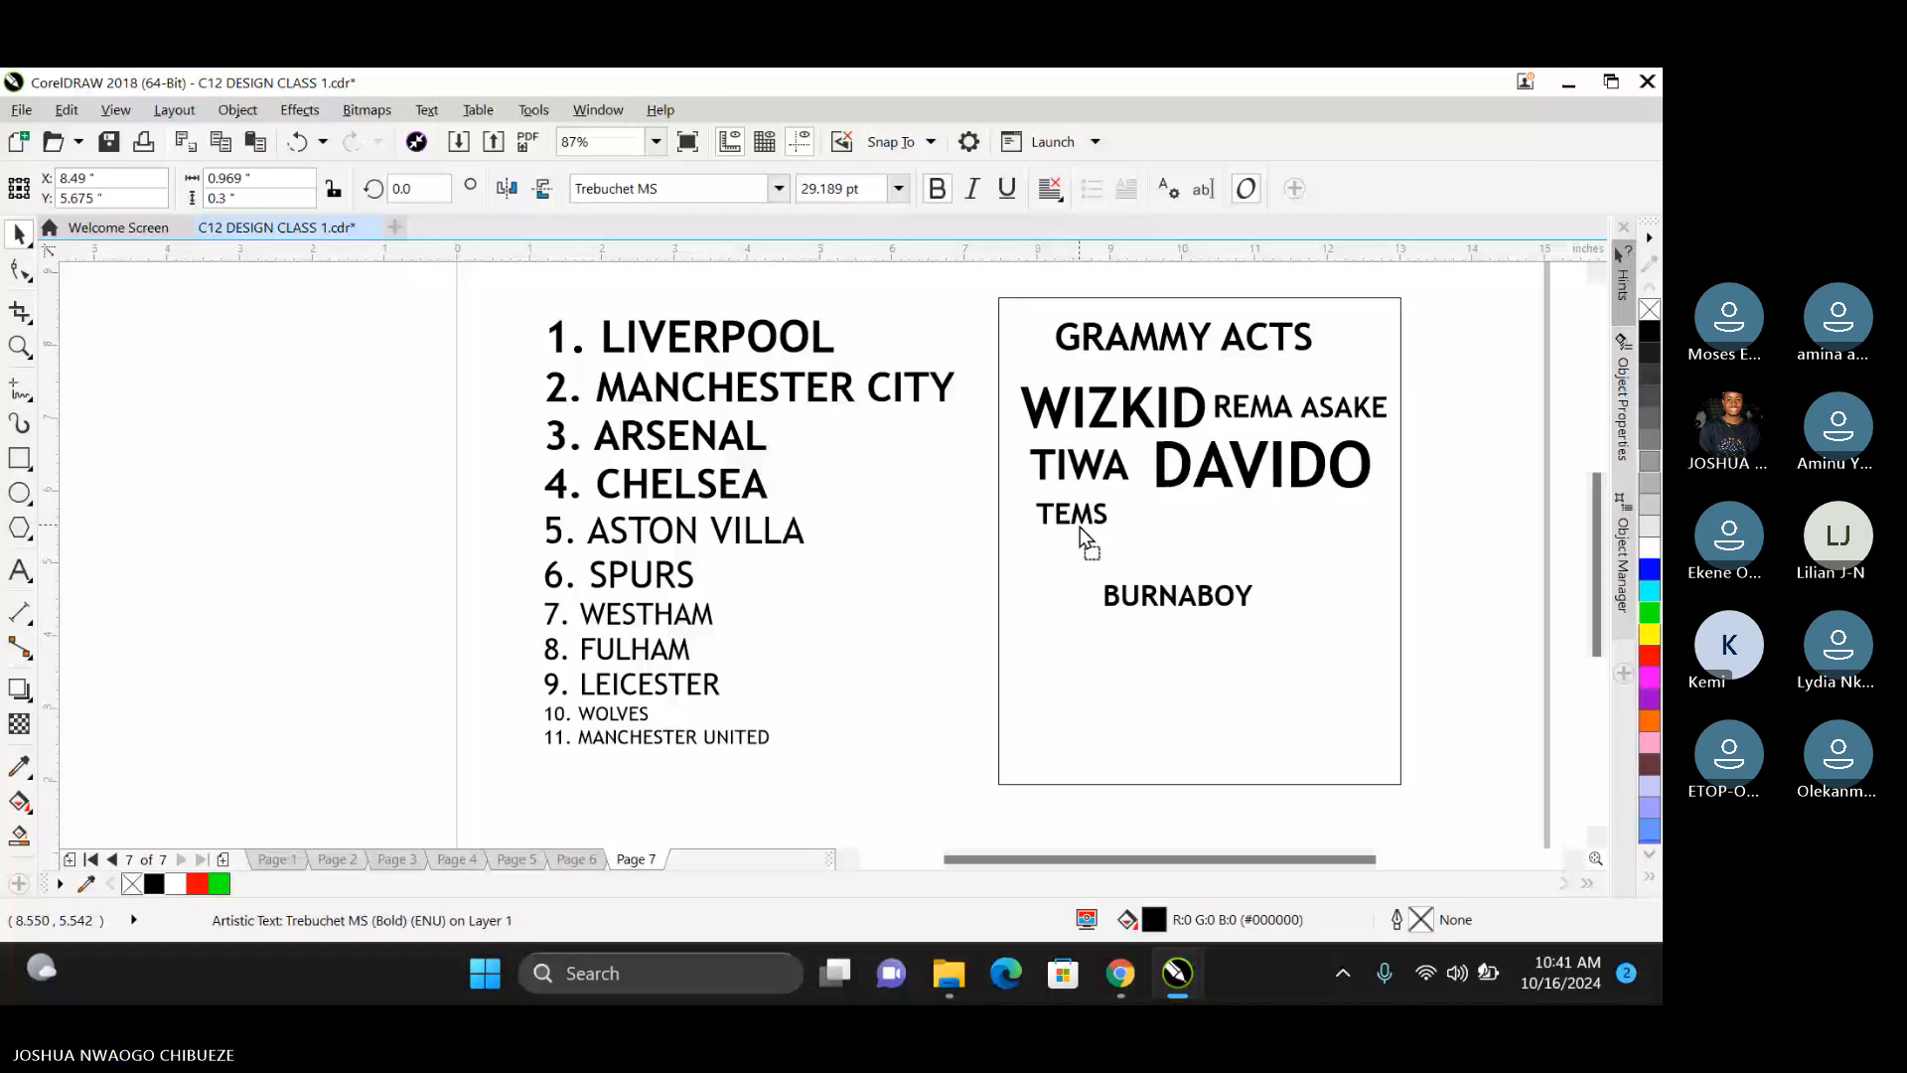
Place BURNABOY on the third row and TEMS on the fourth row, enlarging both names.
drag(1081, 521, 1341, 529)
drag(1178, 596, 1101, 525)
drag(1182, 542, 1246, 581)
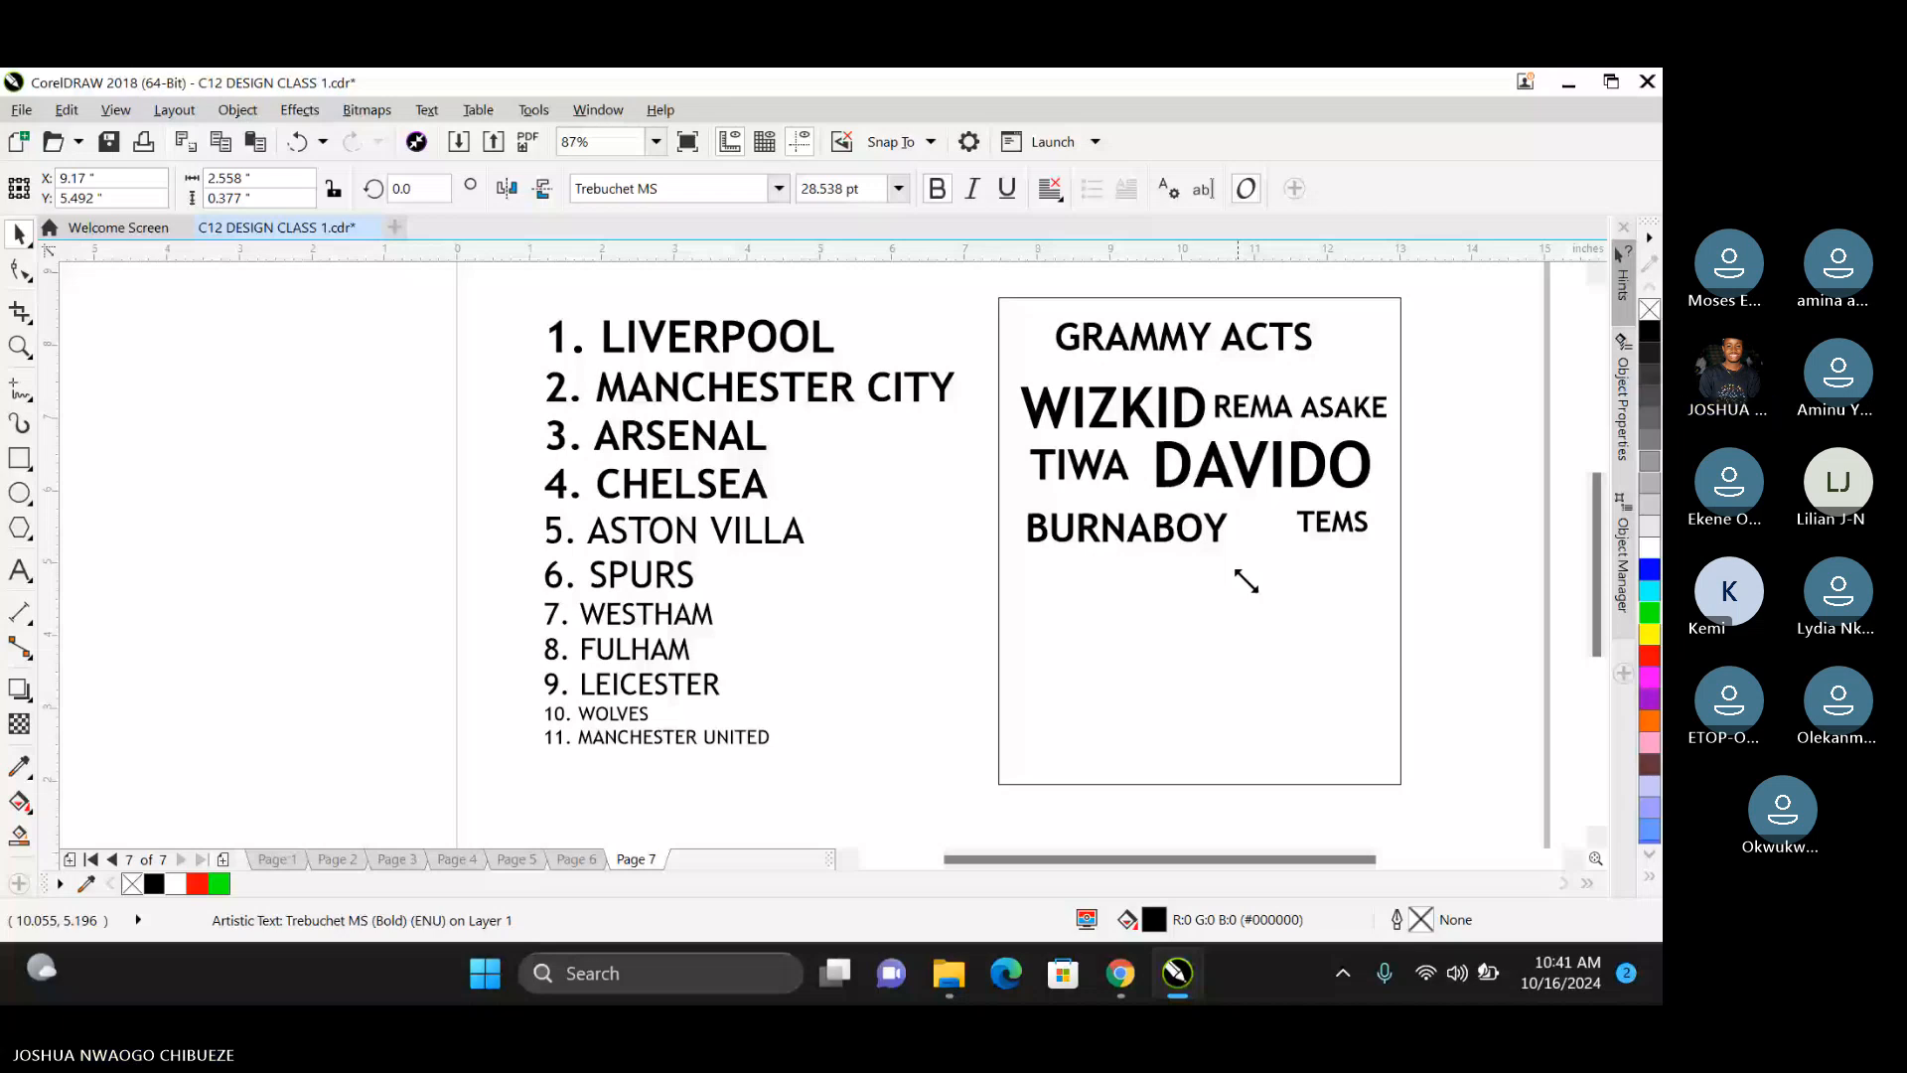
drag(1246, 581, 1291, 586)
drag(1333, 521, 1071, 578)
drag(1111, 593, 1190, 622)
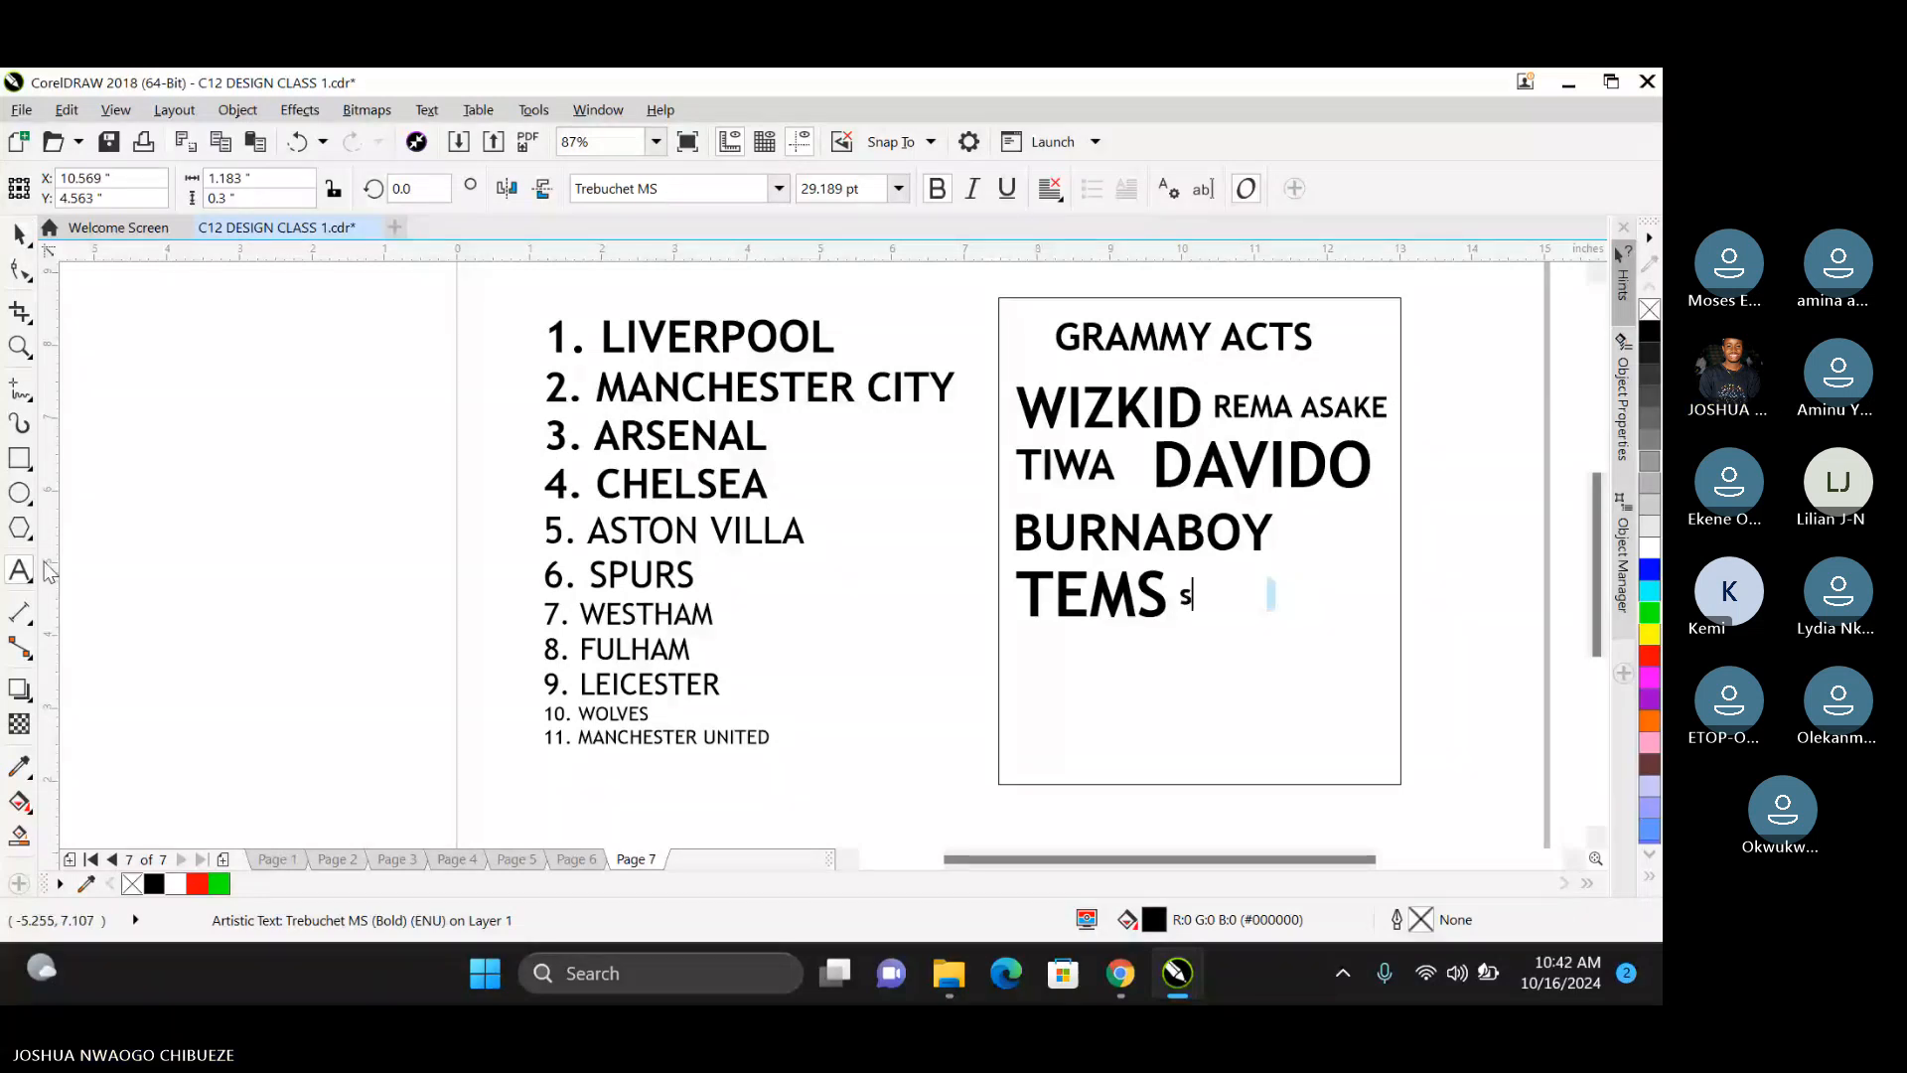
Add SEYIVIBES beside TEMS and undo the last adjustments to the artist lineup.
text(eyi)
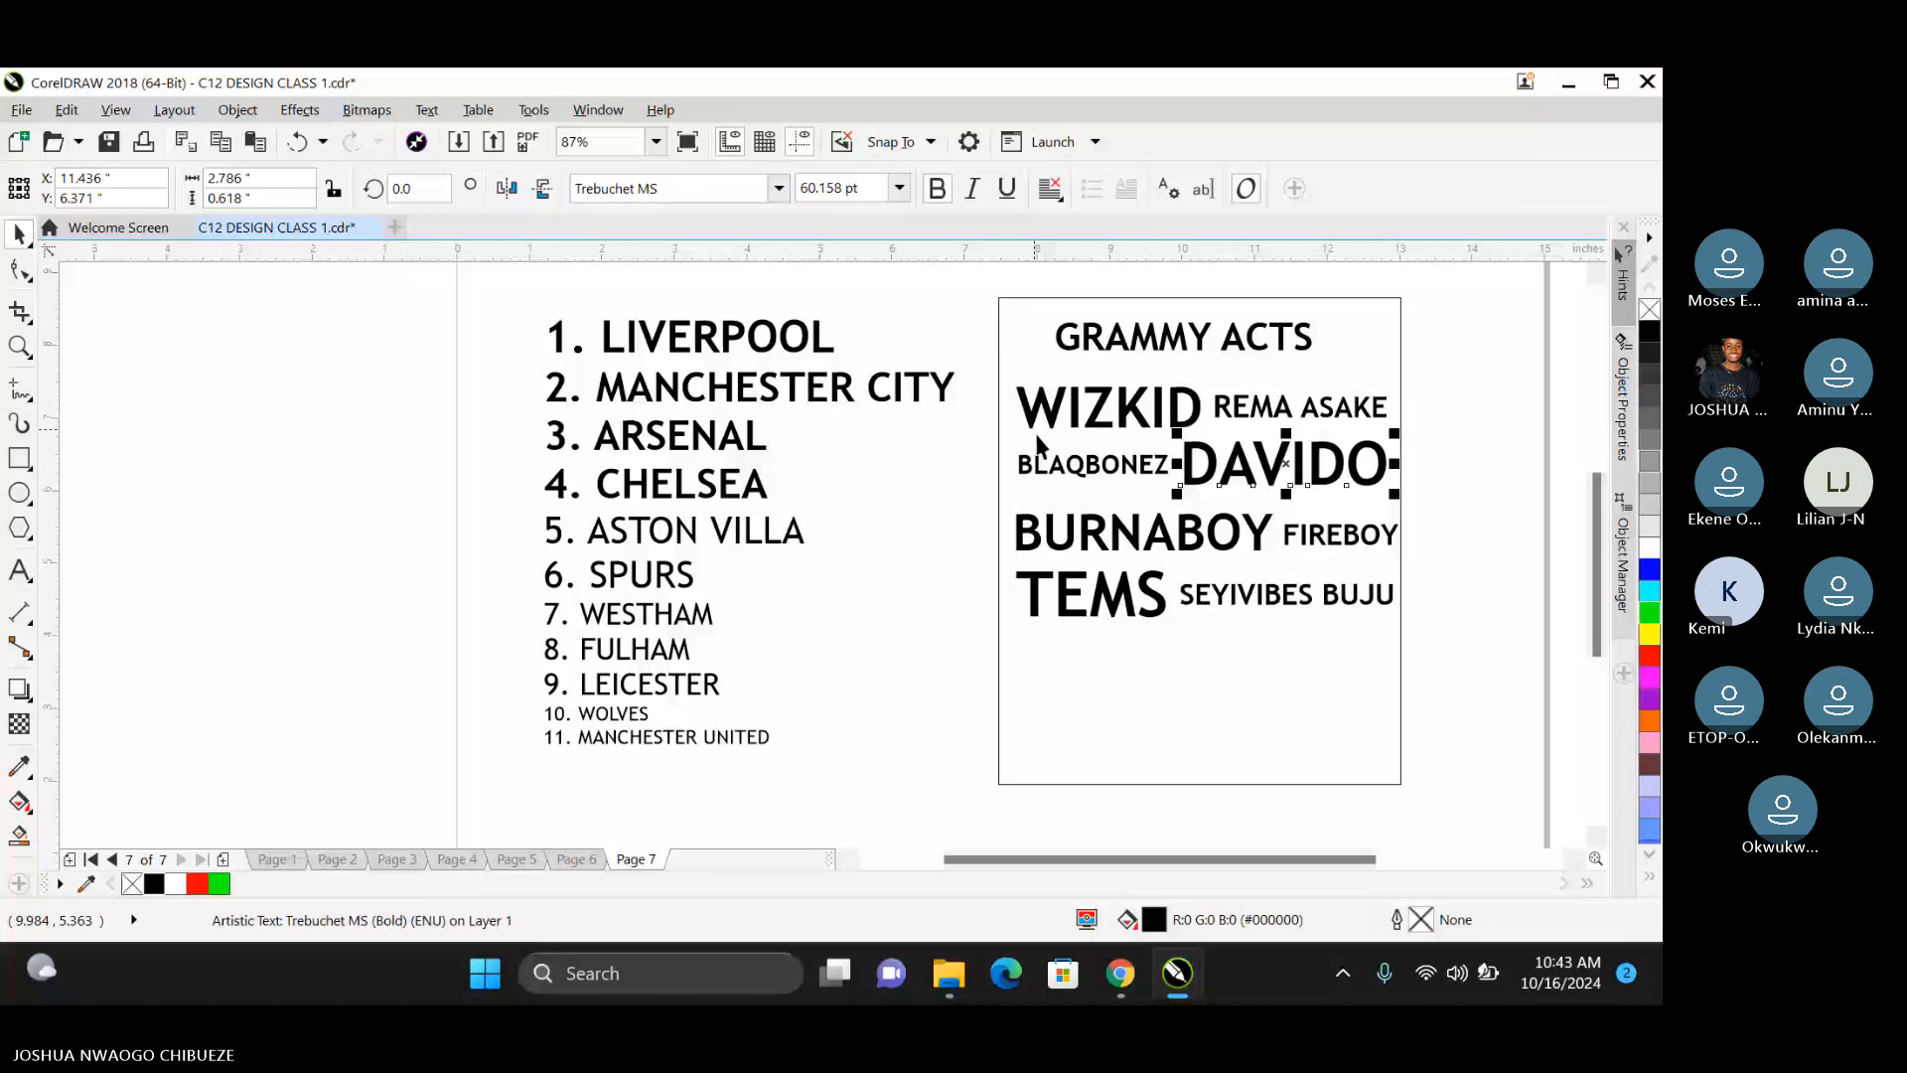
key(ctrl+z)
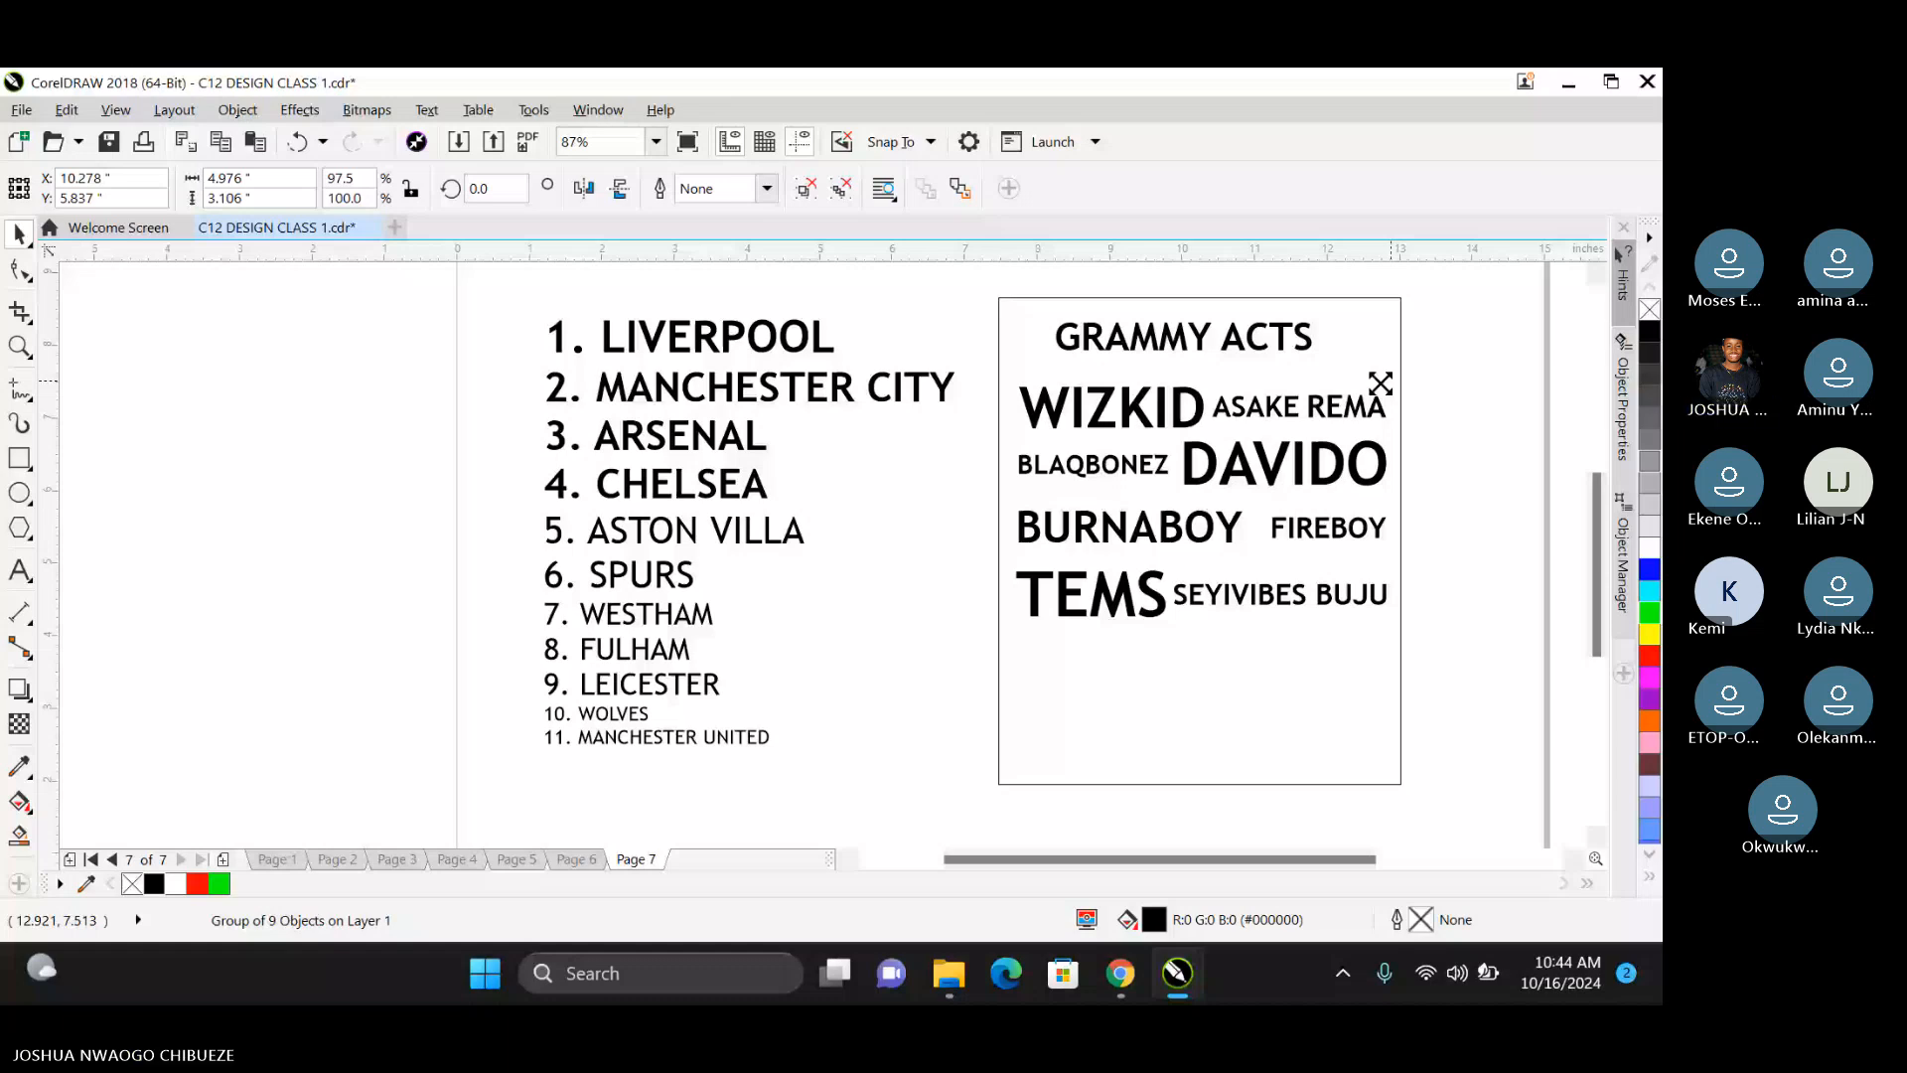
key(ctrl+z)
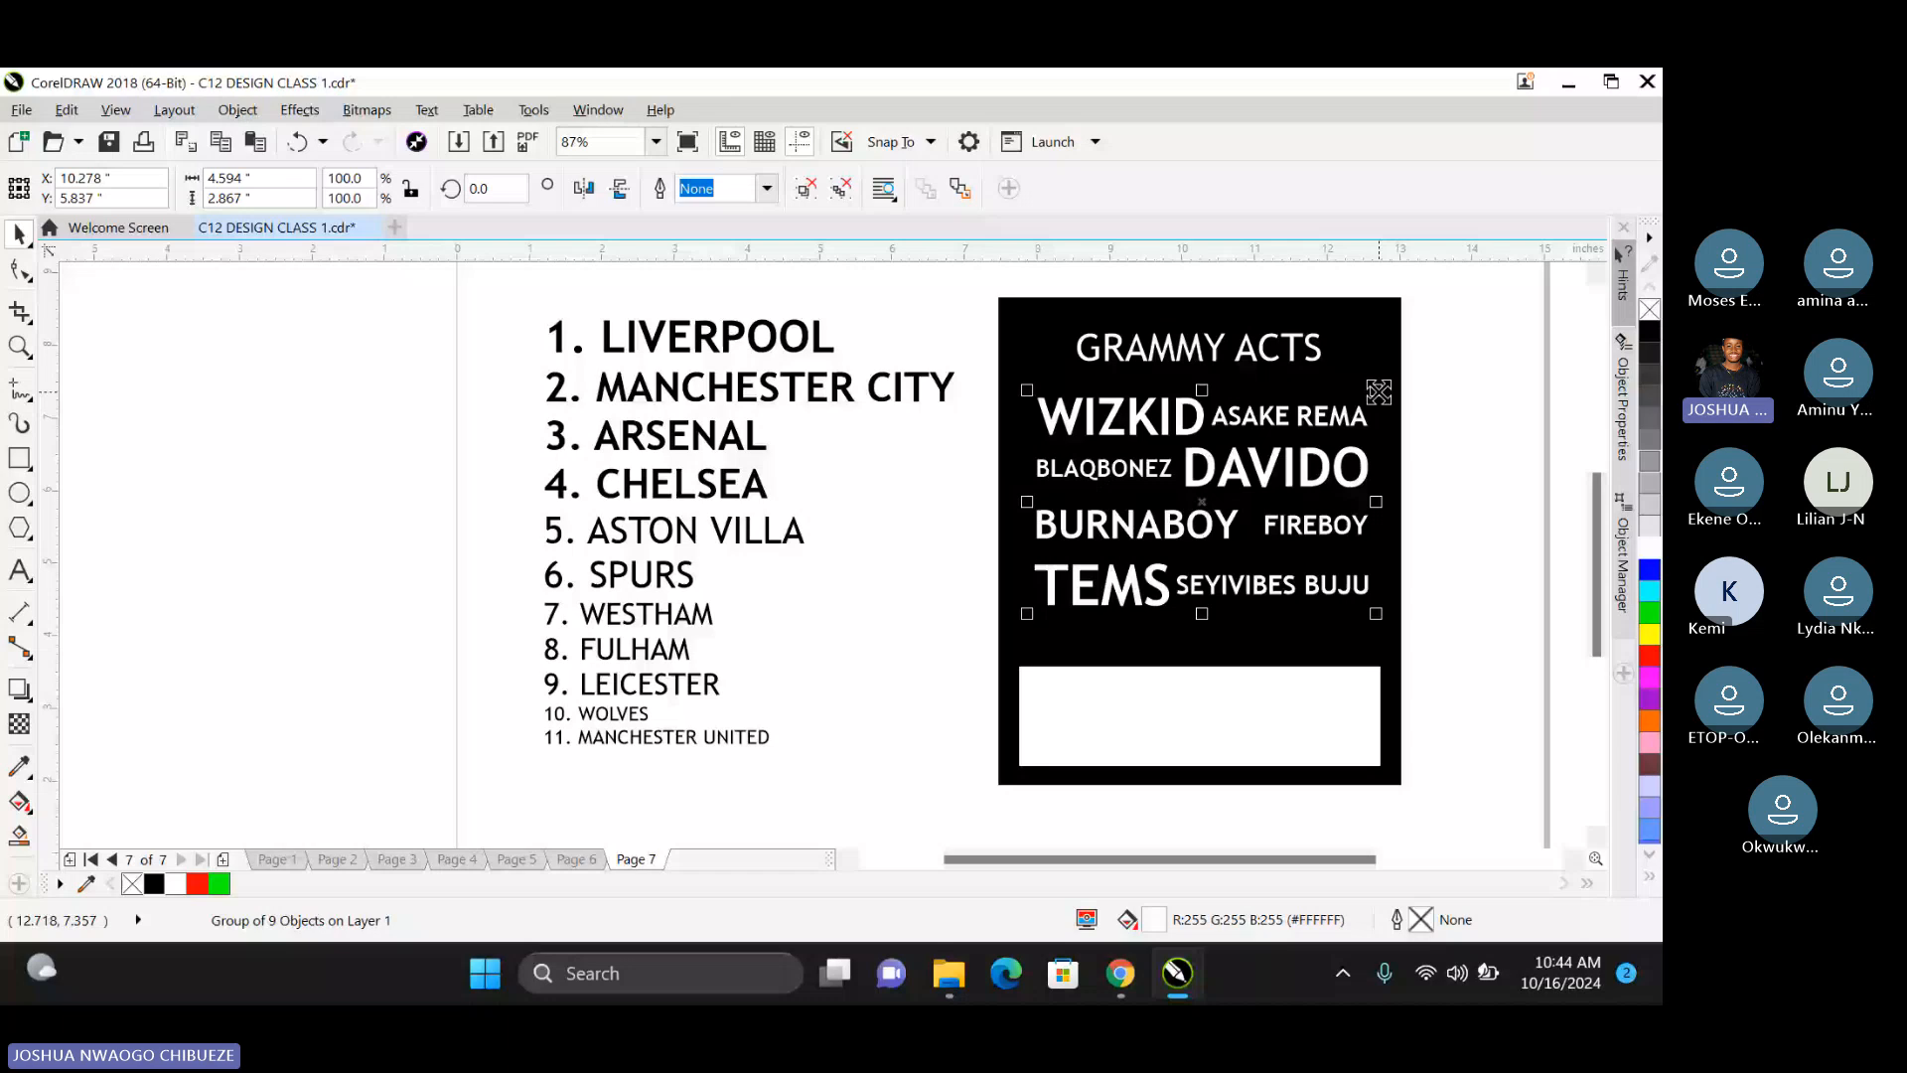
Shrink the grouped artist names slightly within the black poster and preview the page full screen.
drag(1378, 393, 1369, 396)
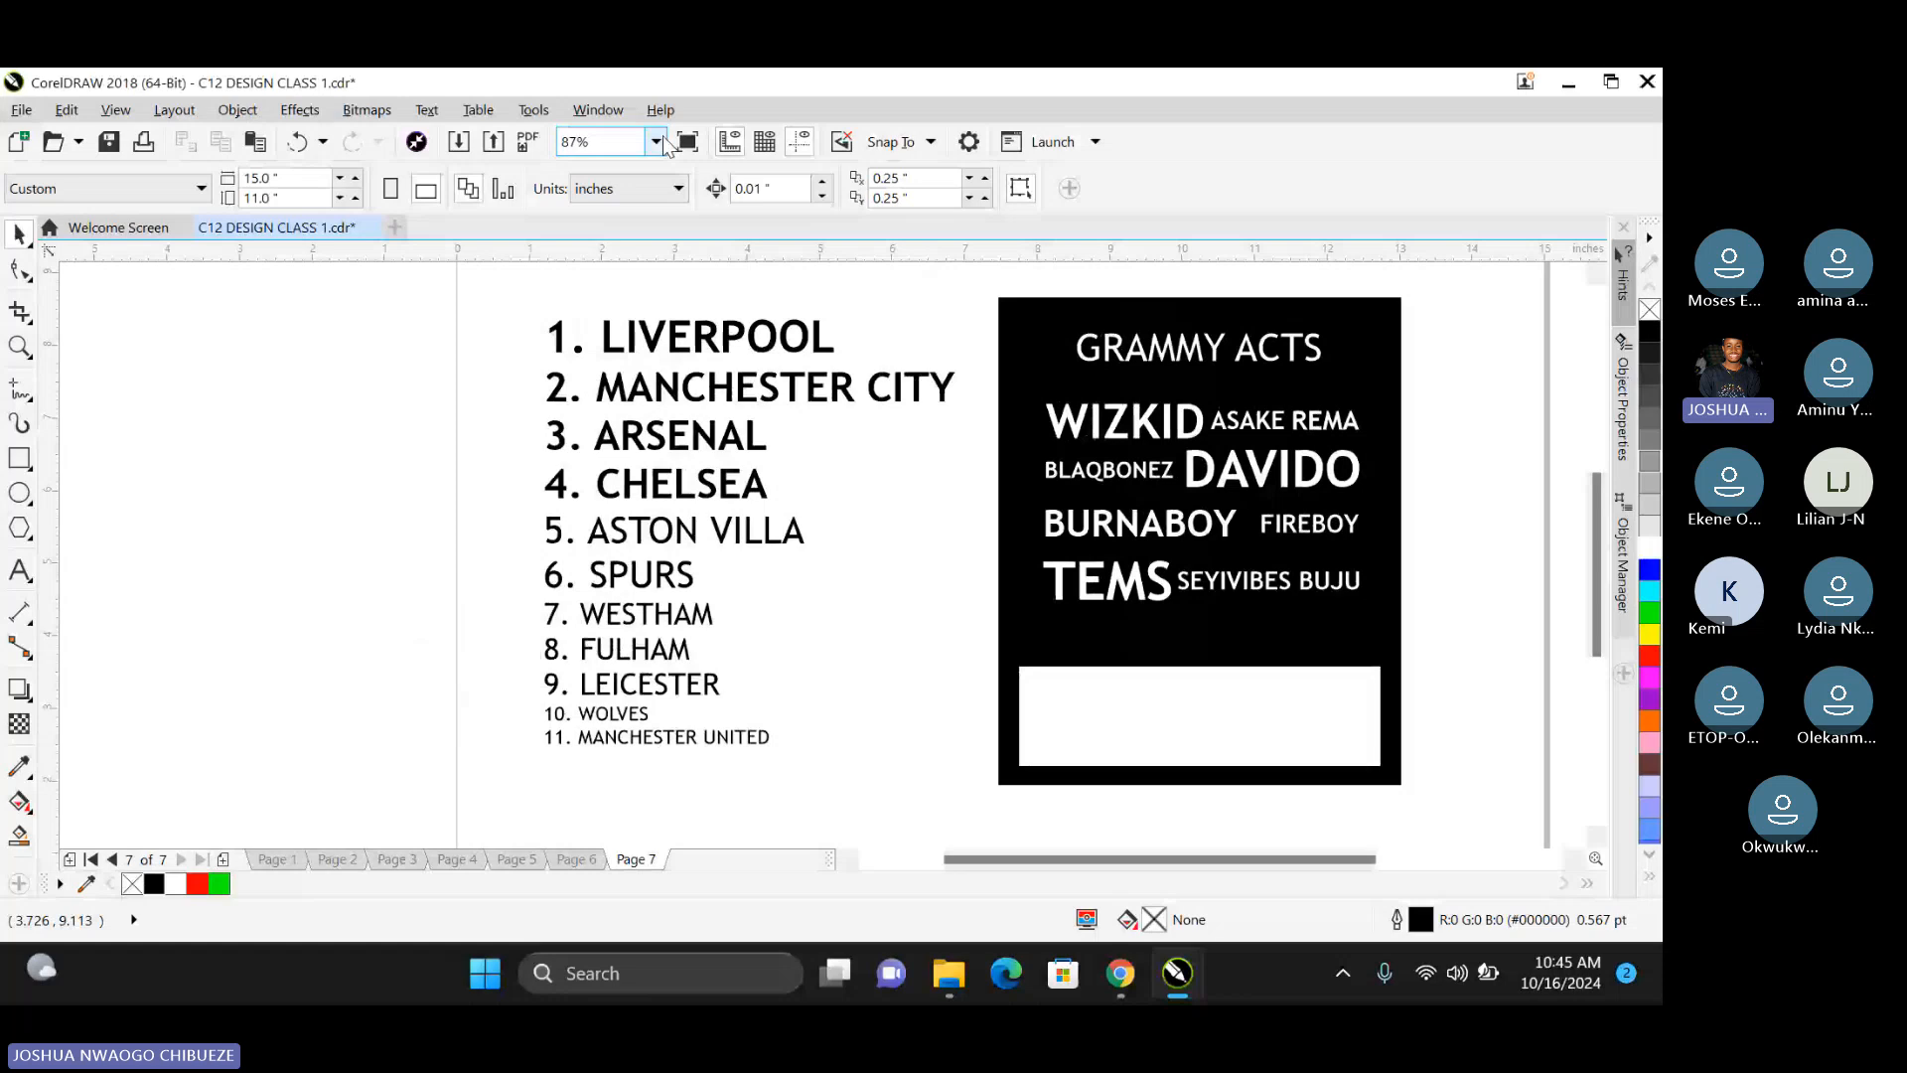
key(F9)
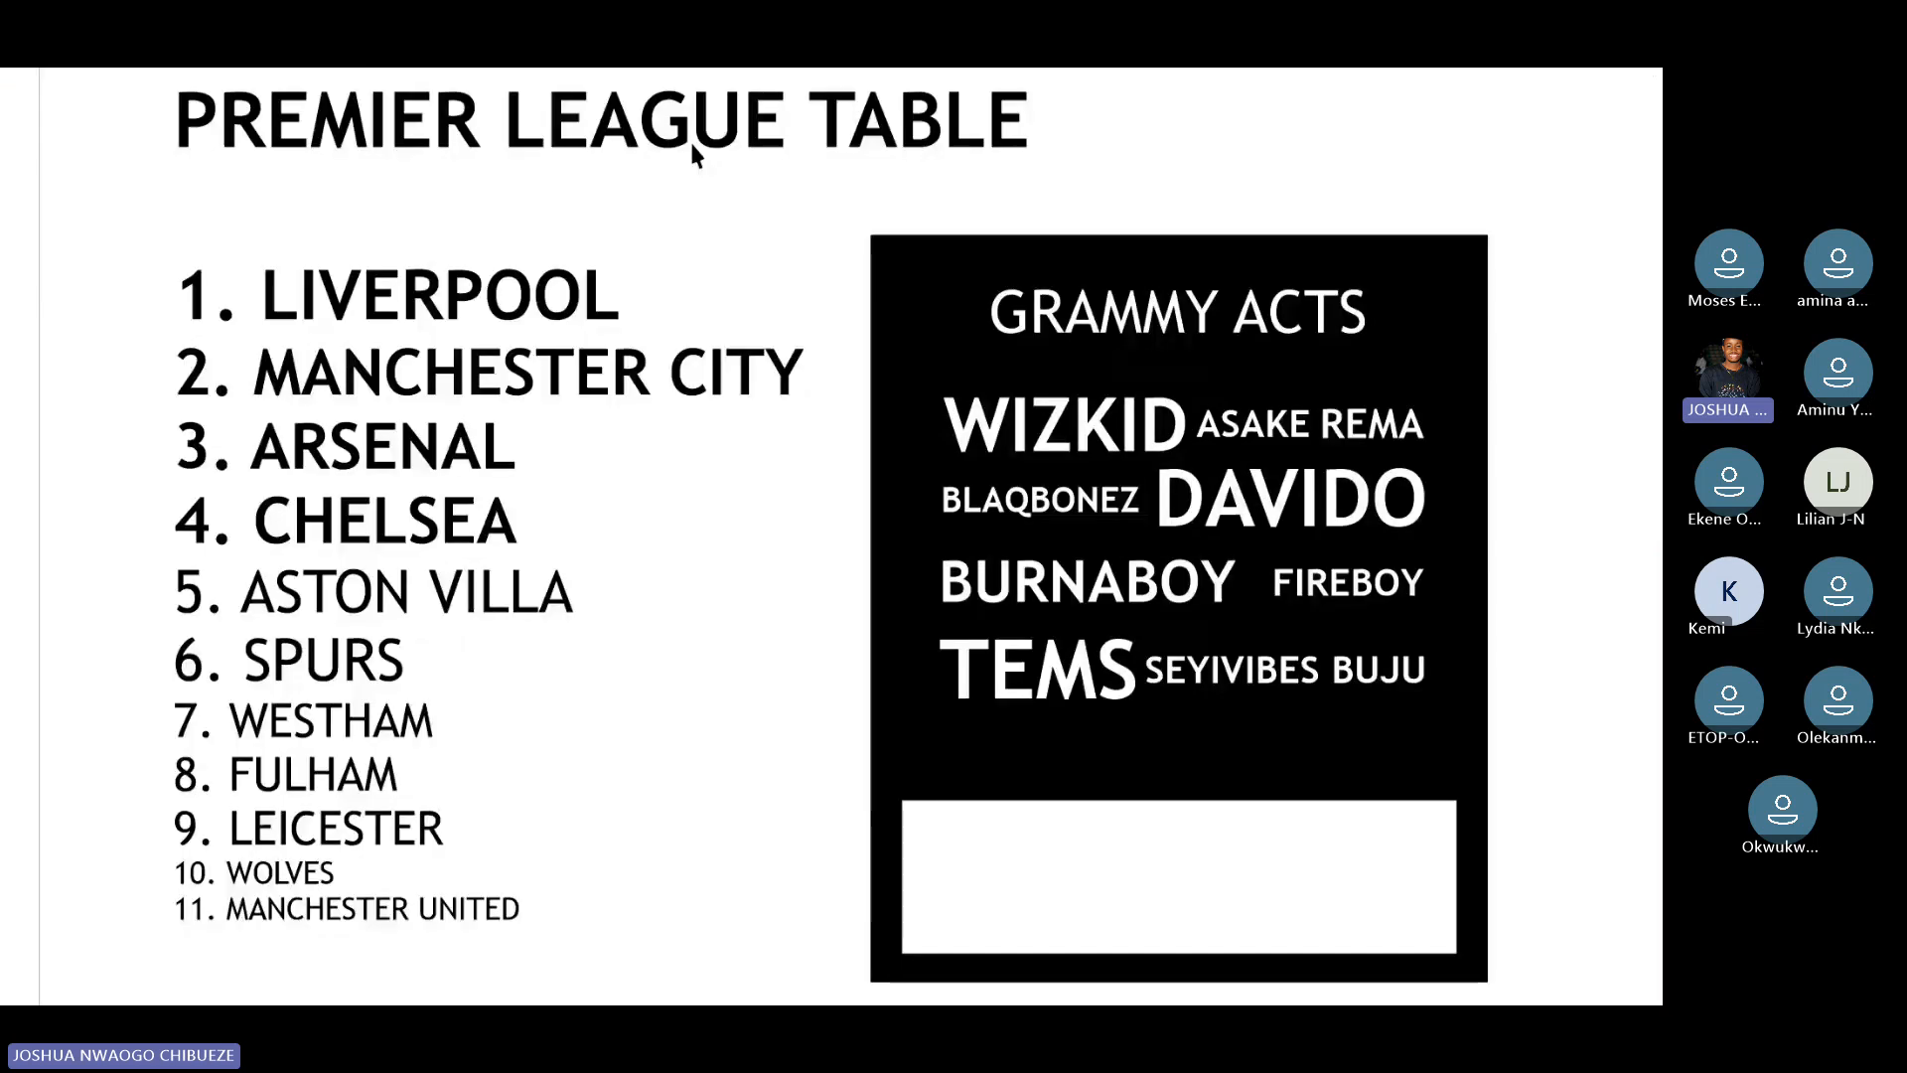
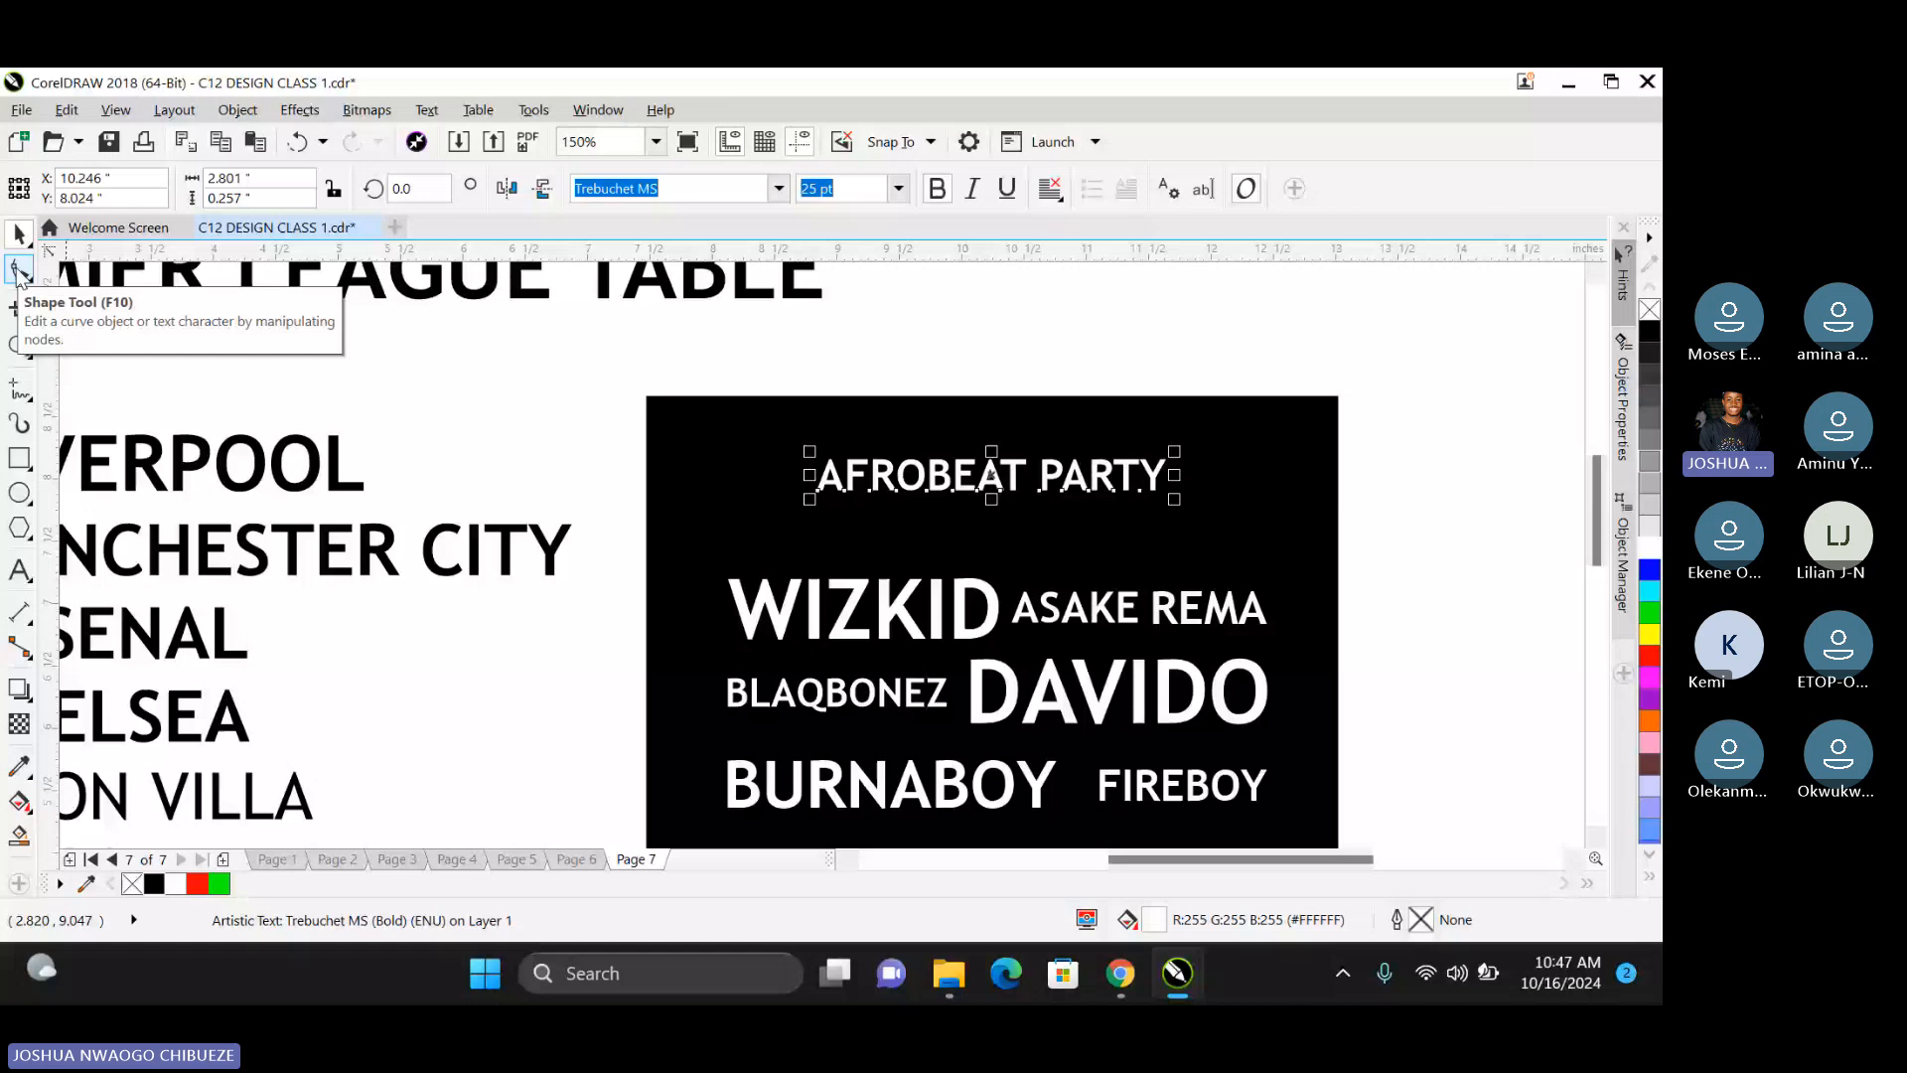
Try wider letter spacing on the AFROBEAT PARTY heading, centred horizontally on the black poster, and undo the last change.
click(18, 268)
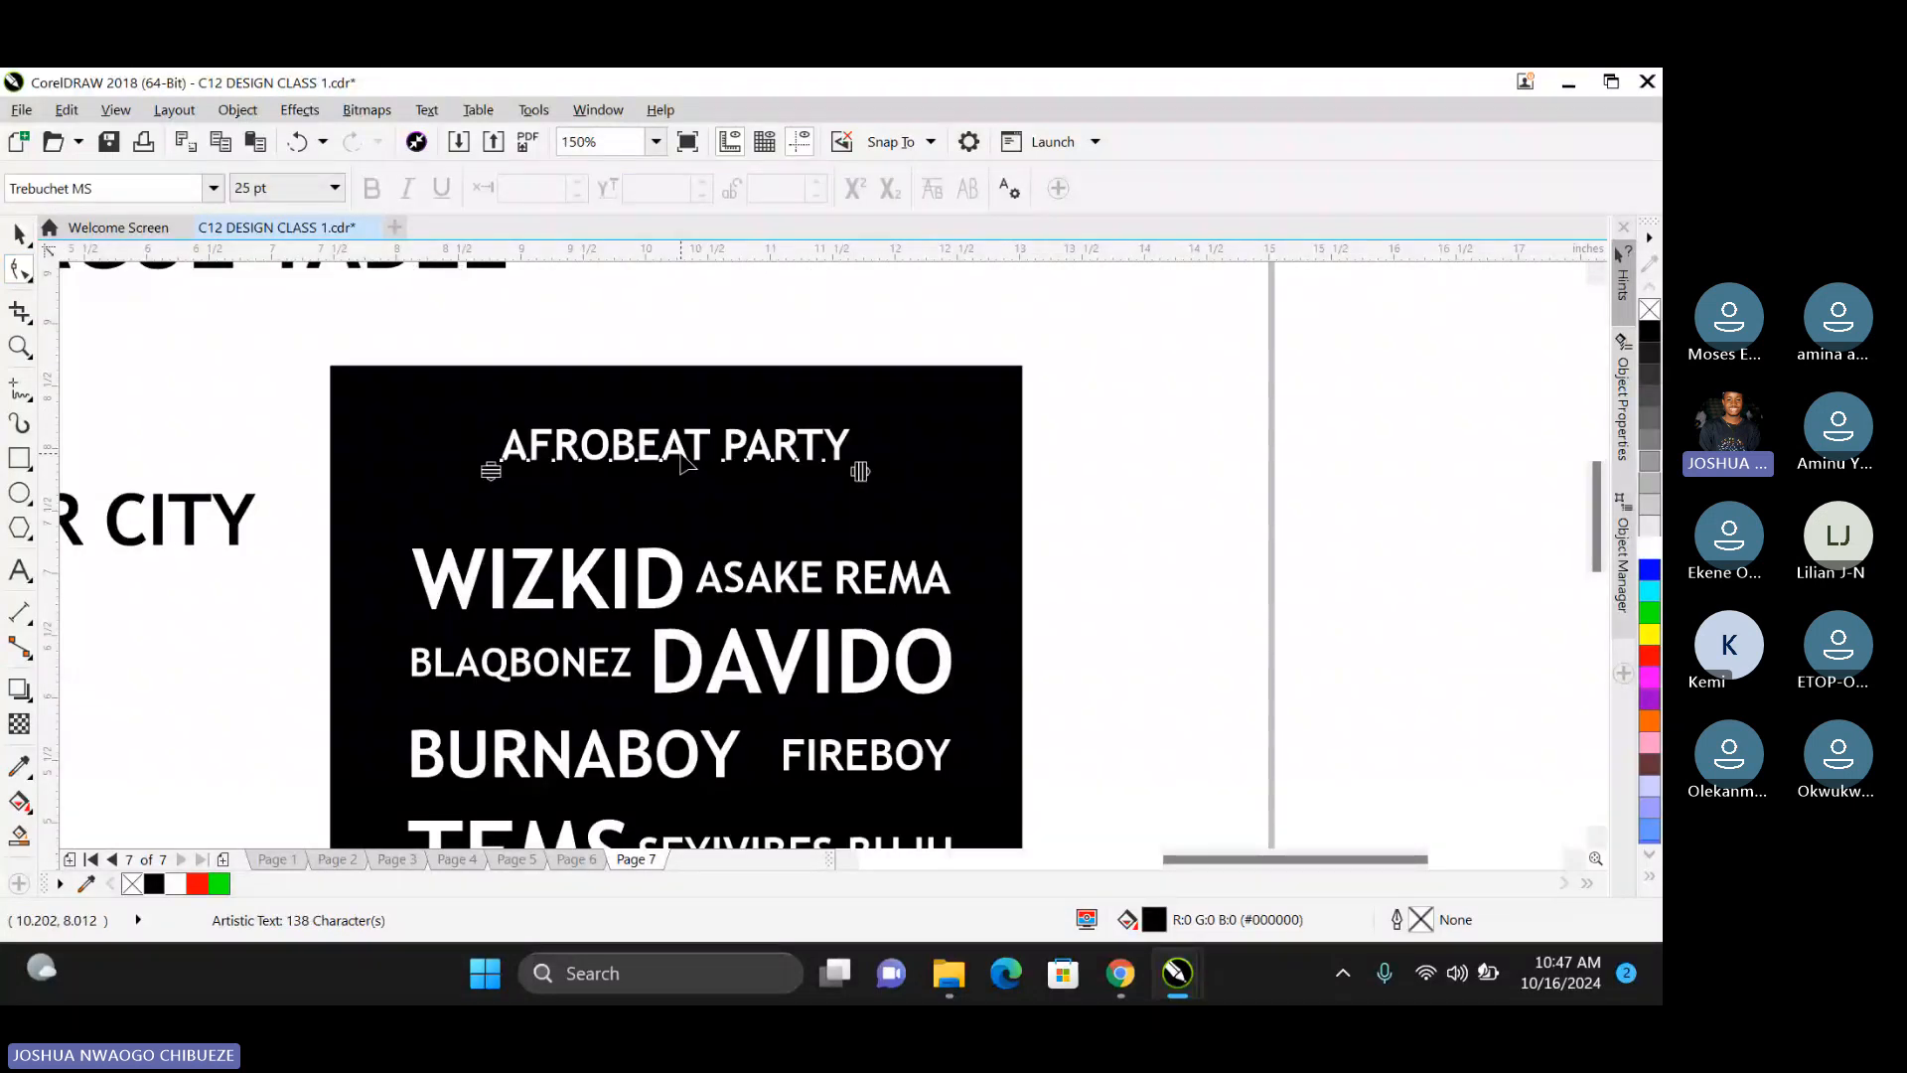
drag(860, 470, 1038, 485)
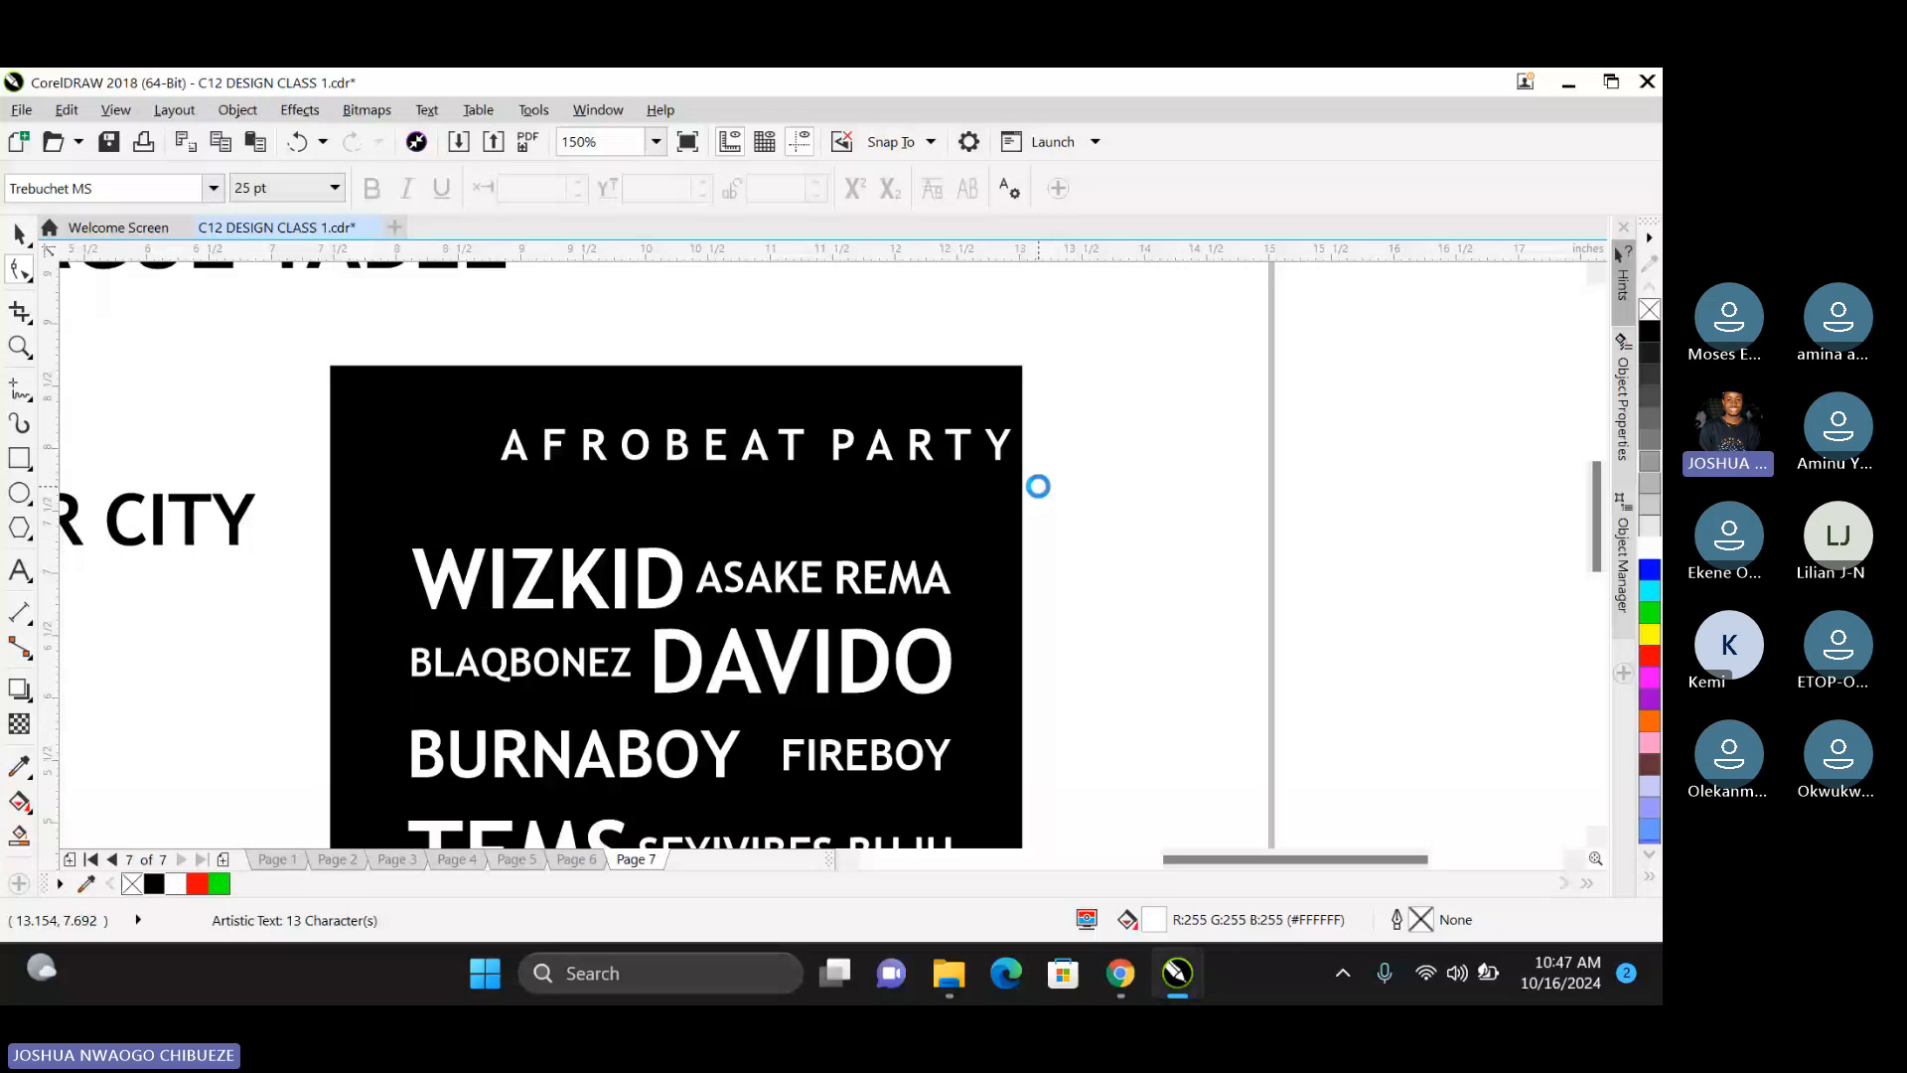
key(space)
shift+click(637, 375)
key(c)
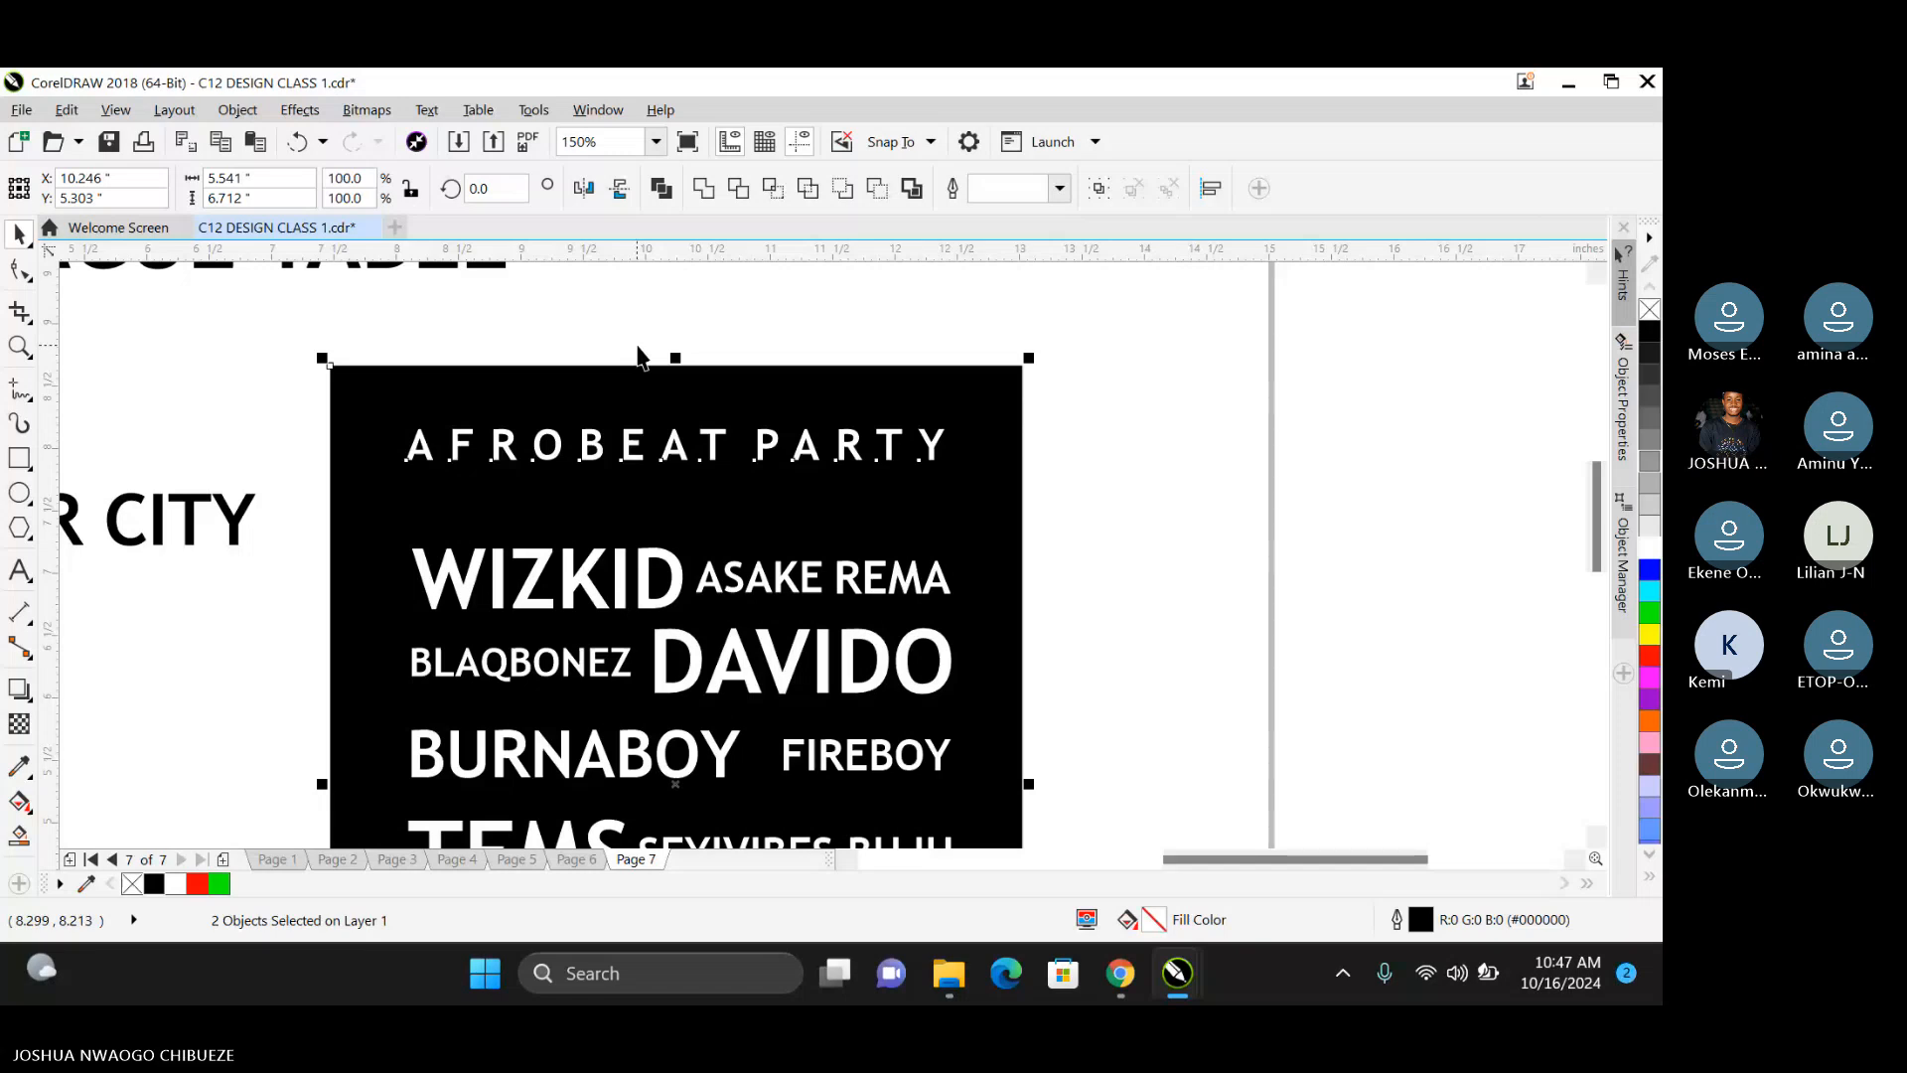
click(666, 424)
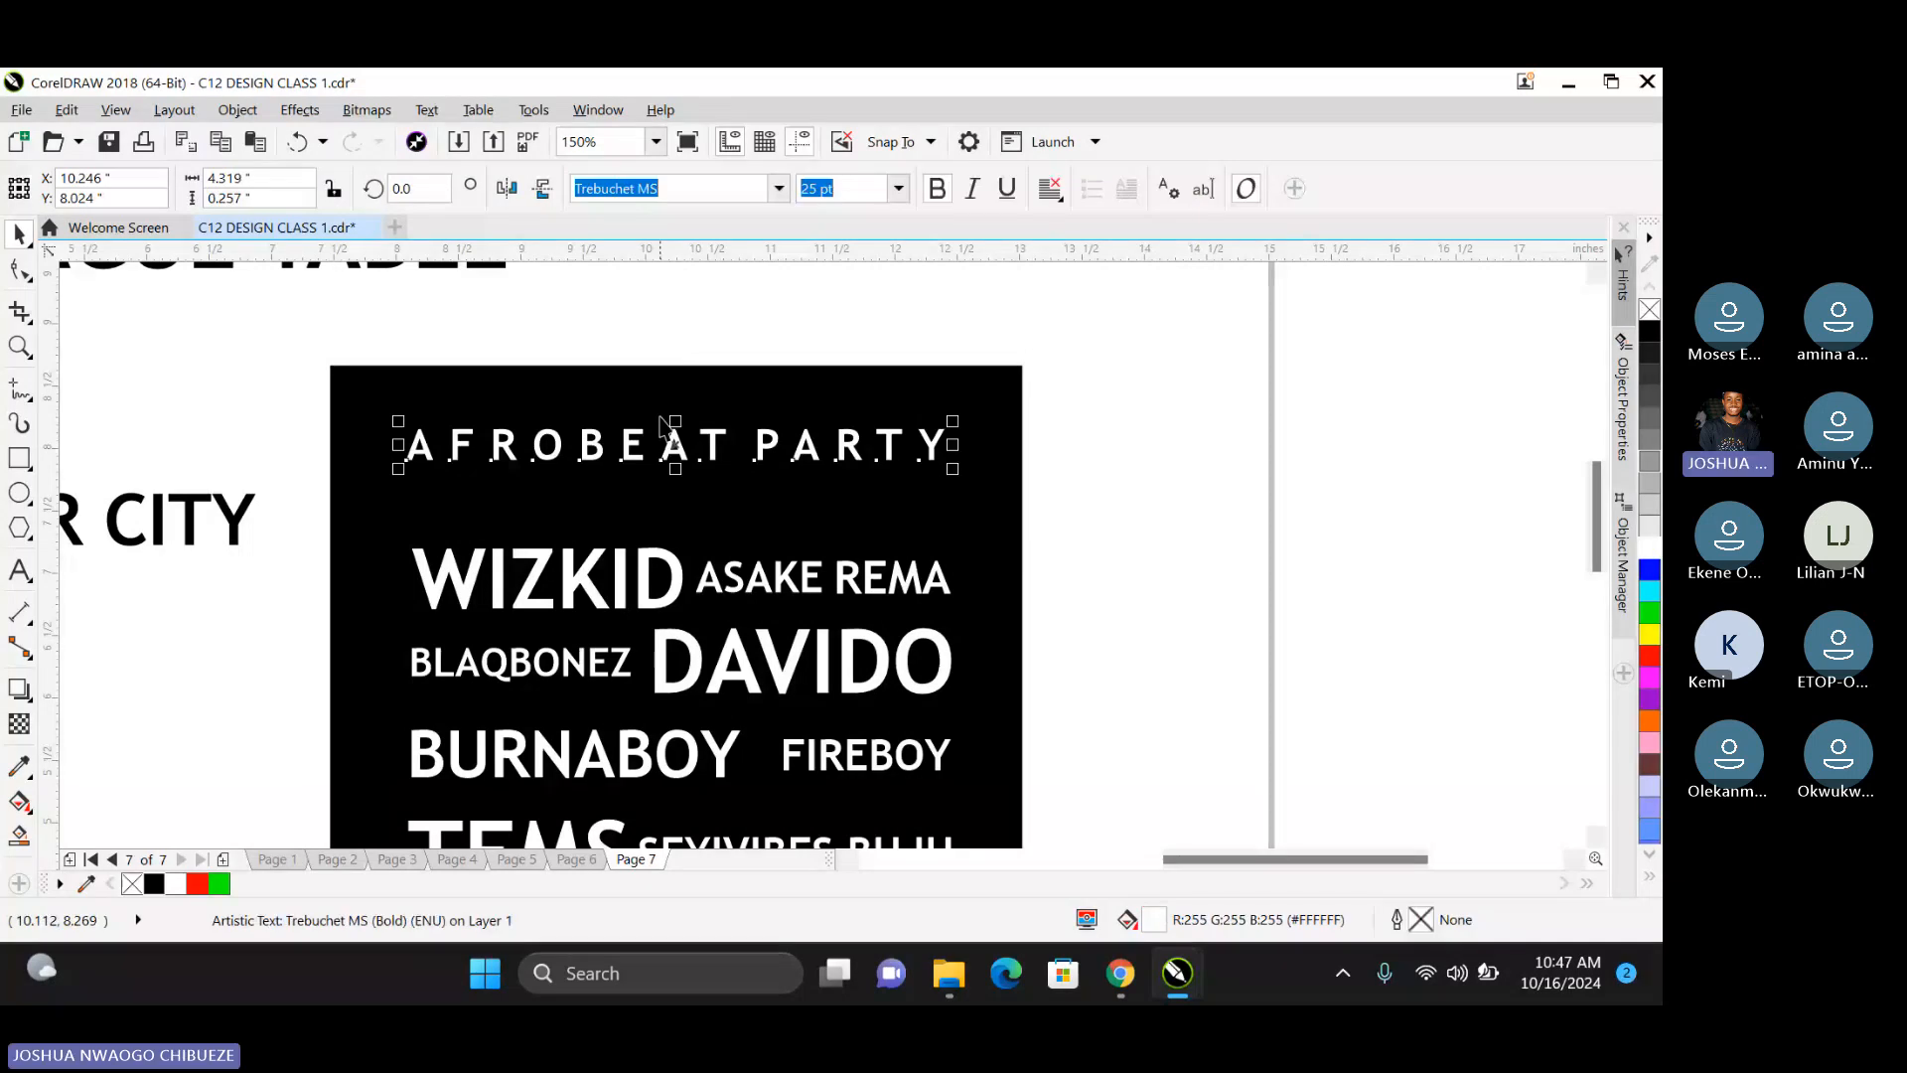
key(ctrl+z)
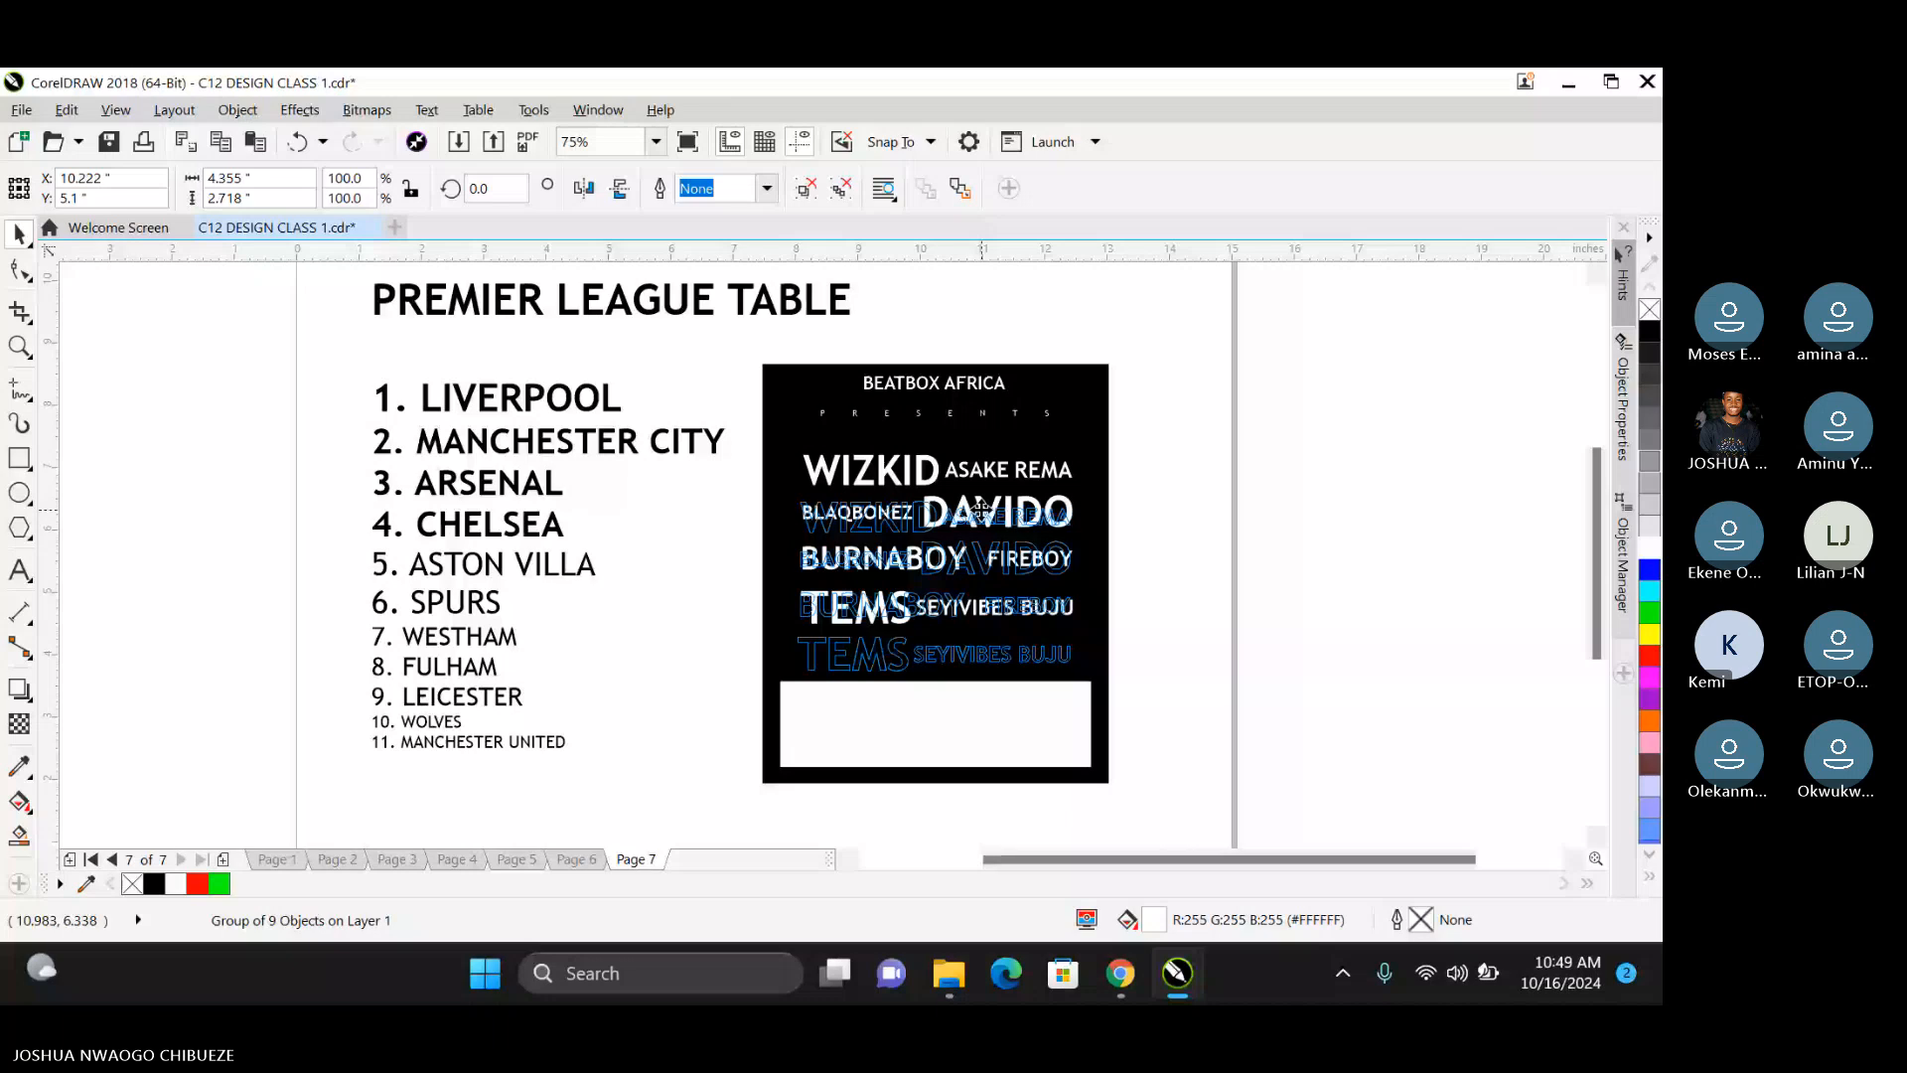
Move the grouped artist names lower on the poster and place a copy of BEATBOX AFRICA above them.
drag(982, 508, 981, 508)
drag(988, 383, 995, 395)
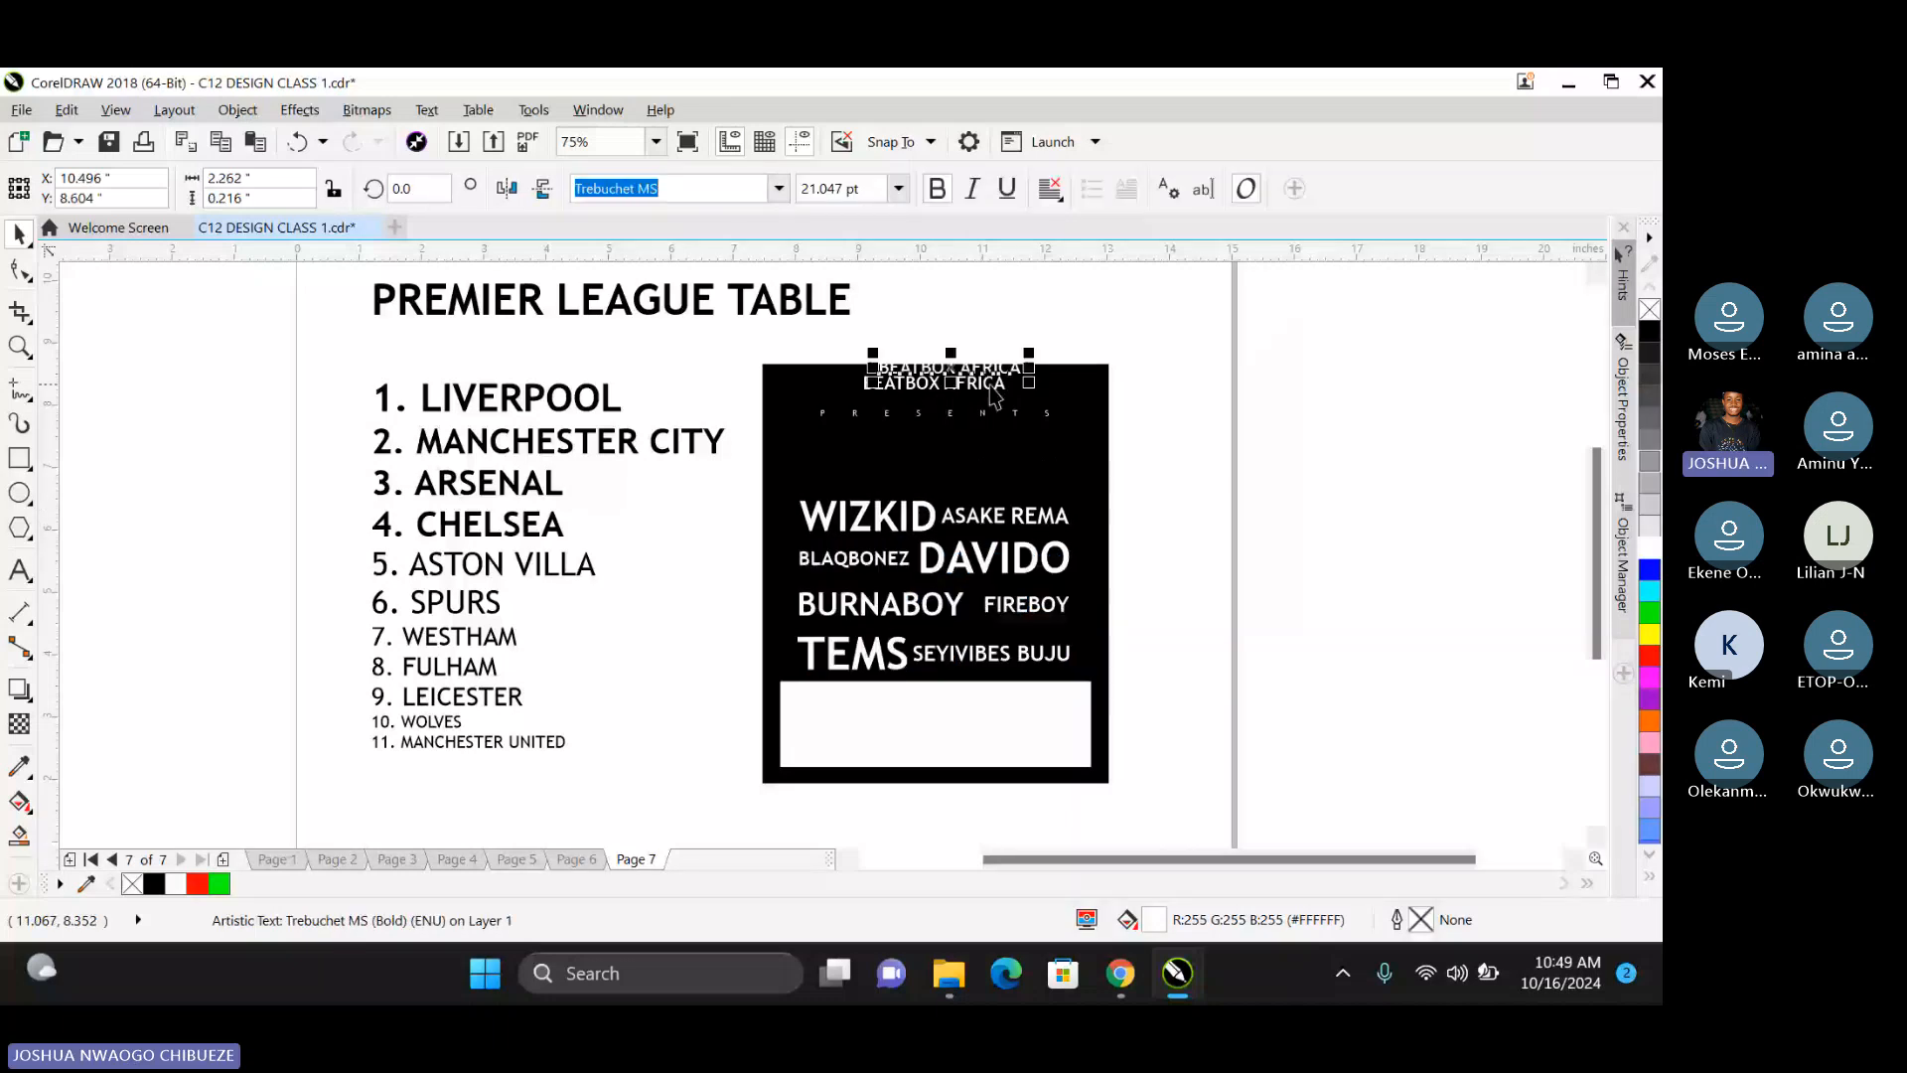
drag(993, 395, 971, 482)
Replace the copied BEATBOX AFRICA text with AFRO PARTY.
key(F8)
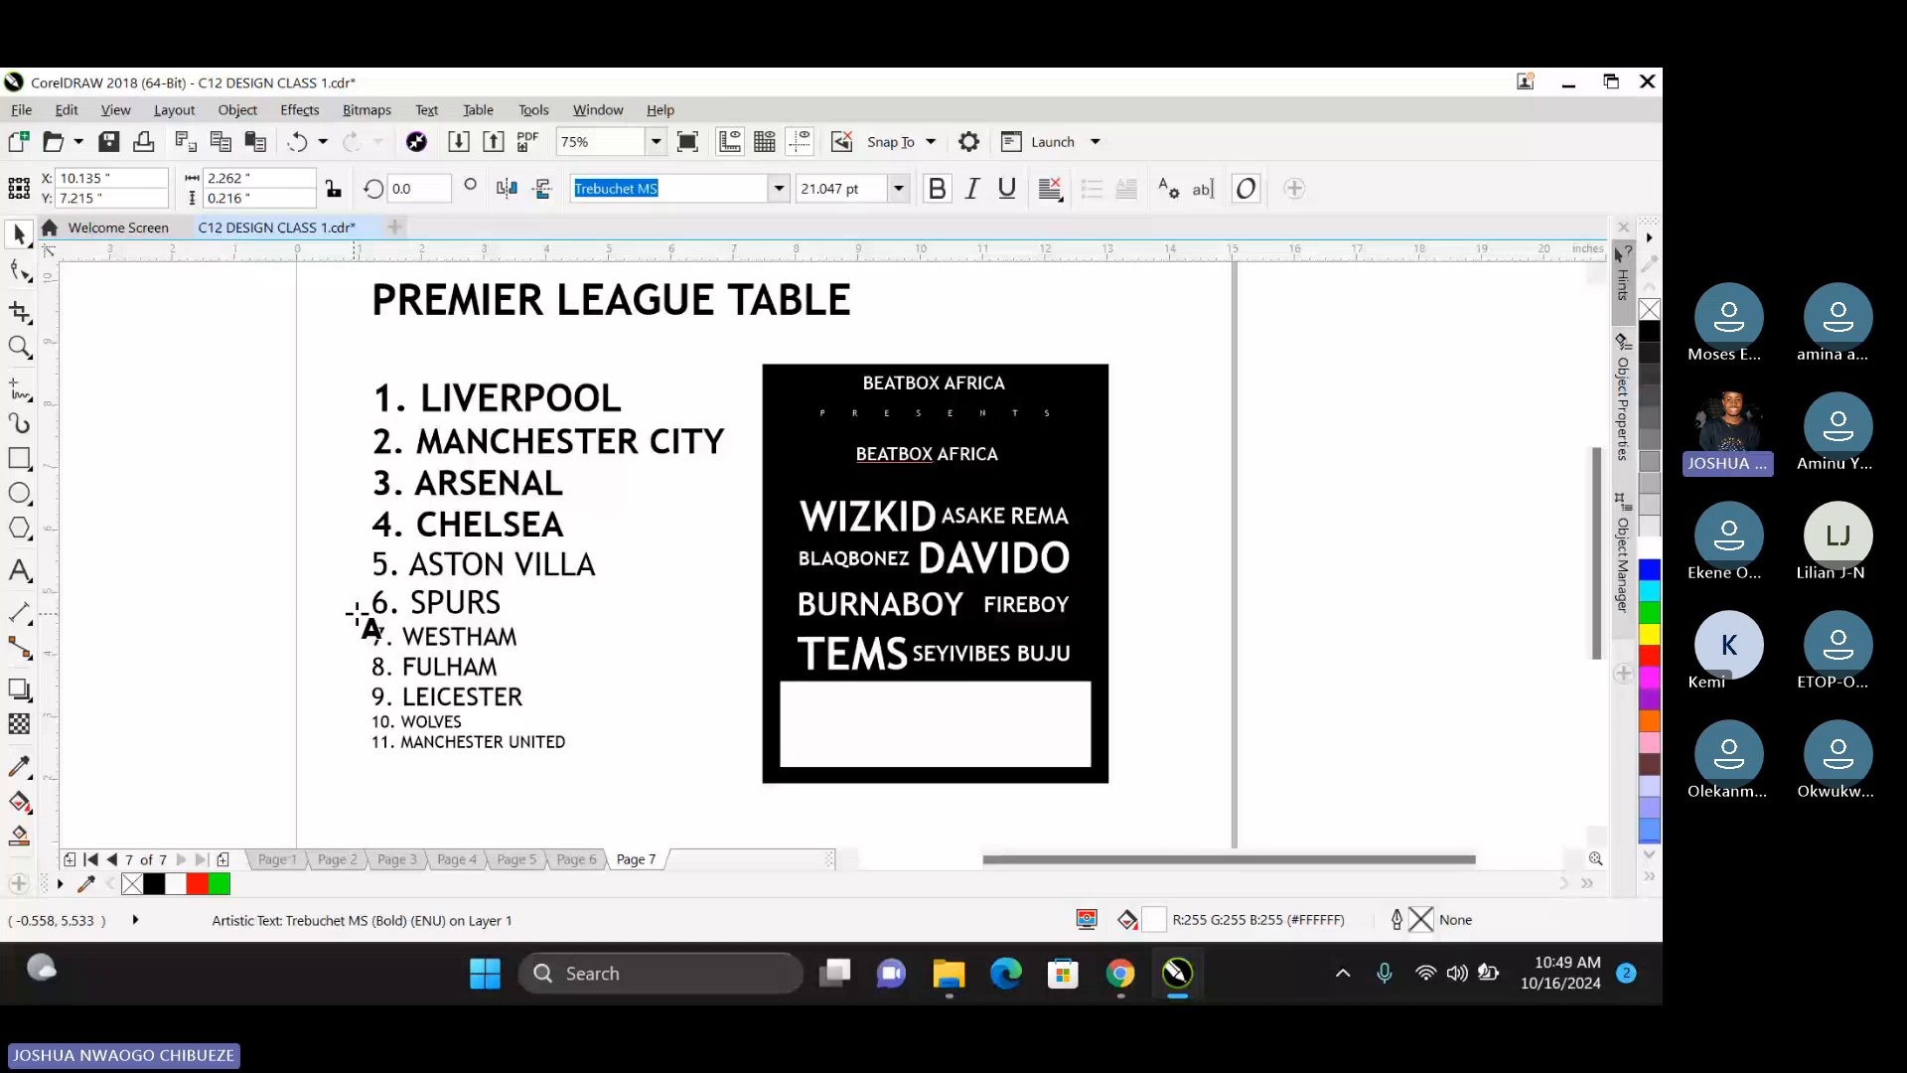
key(ctrl+a)
text(AFRO P)
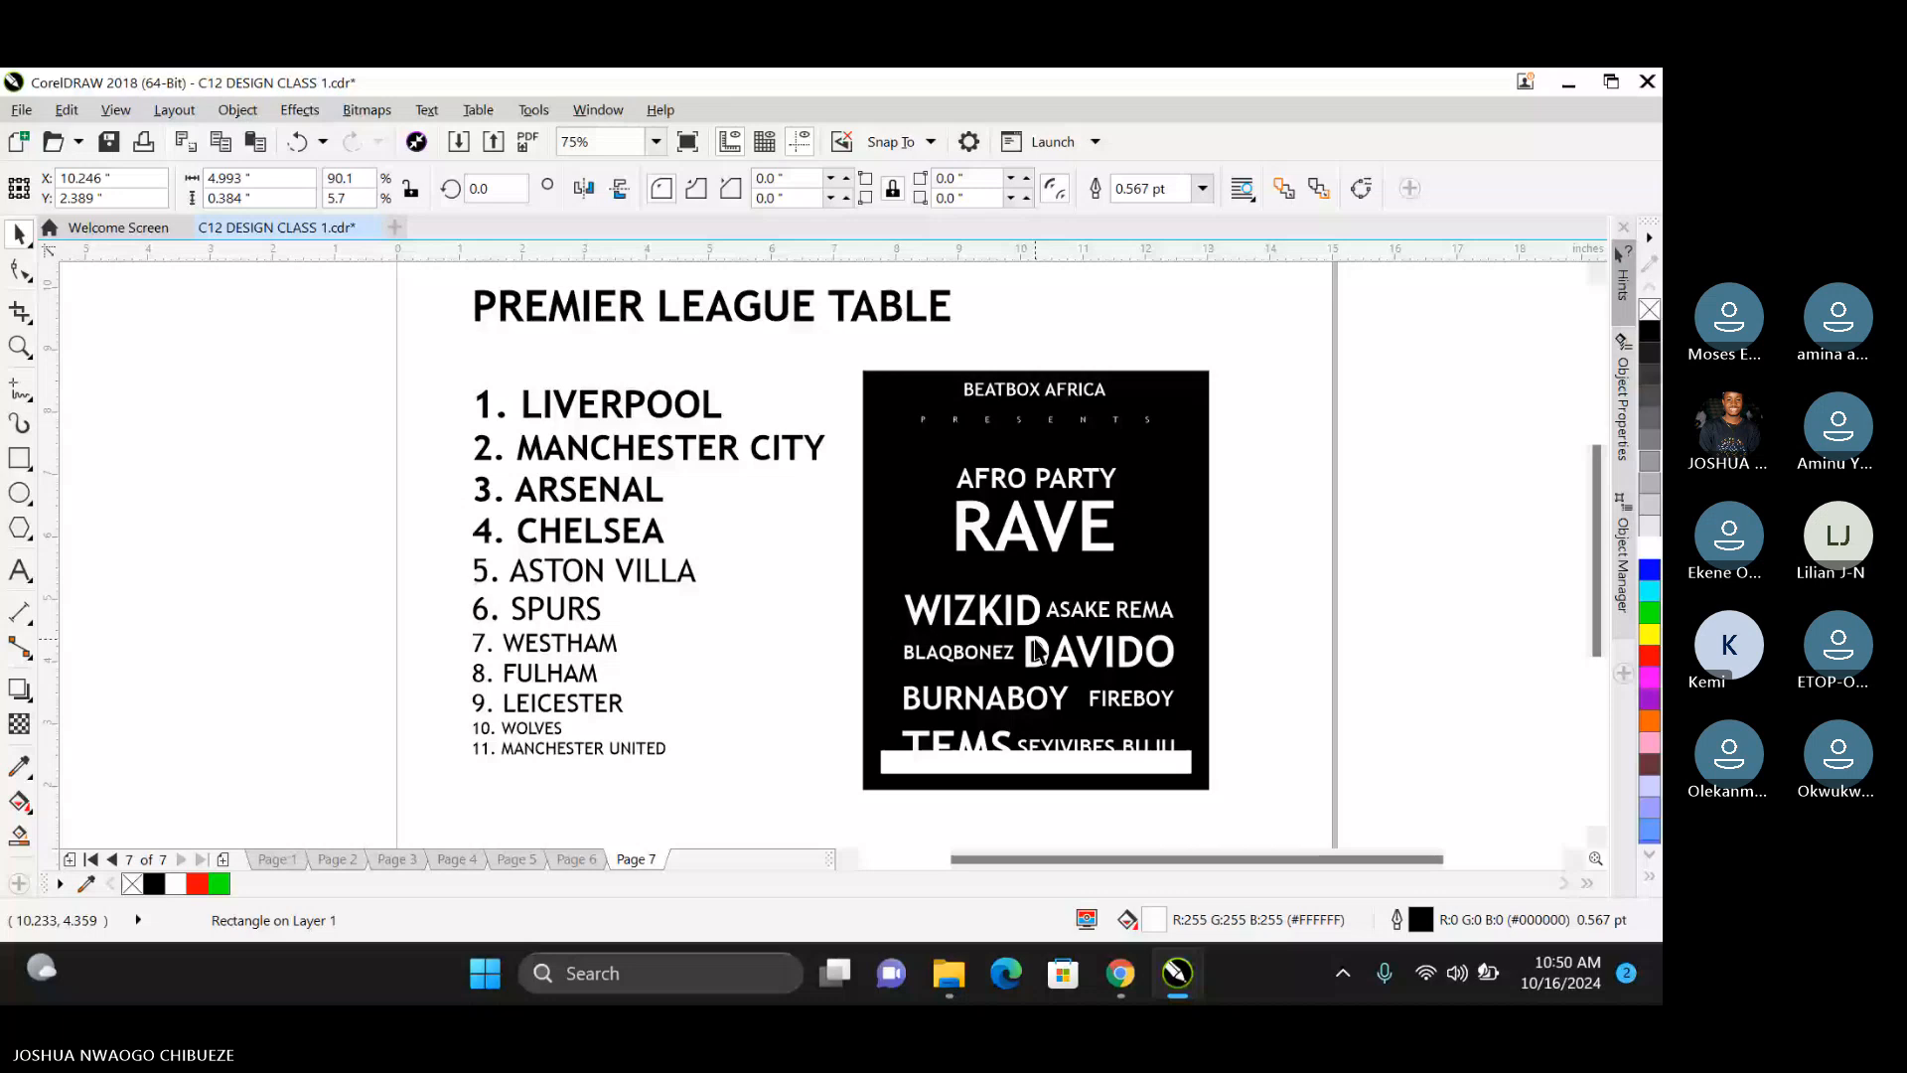
Move the grouped artist names up clear of the white bar and shift the AFRO PARTY and RAVE texts upward.
drag(1070, 670, 1060, 644)
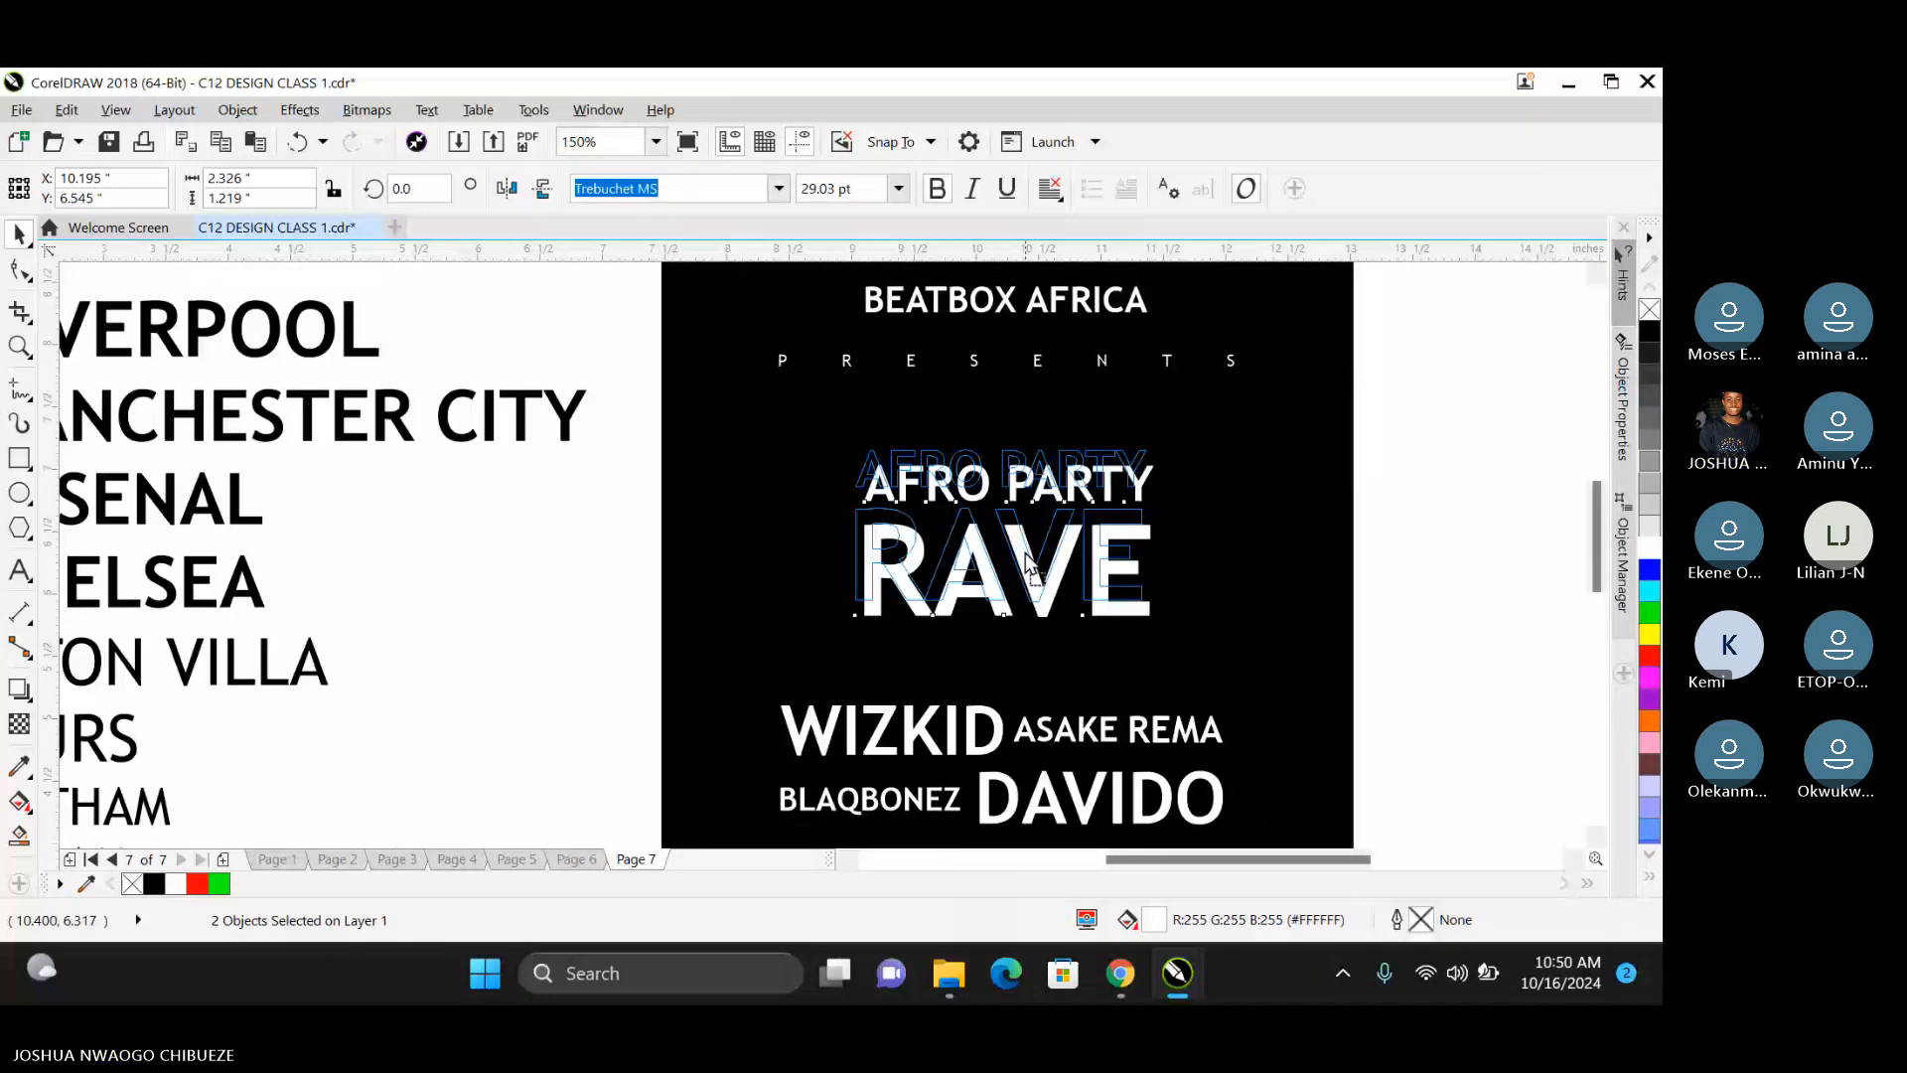
drag(1025, 552, 1025, 552)
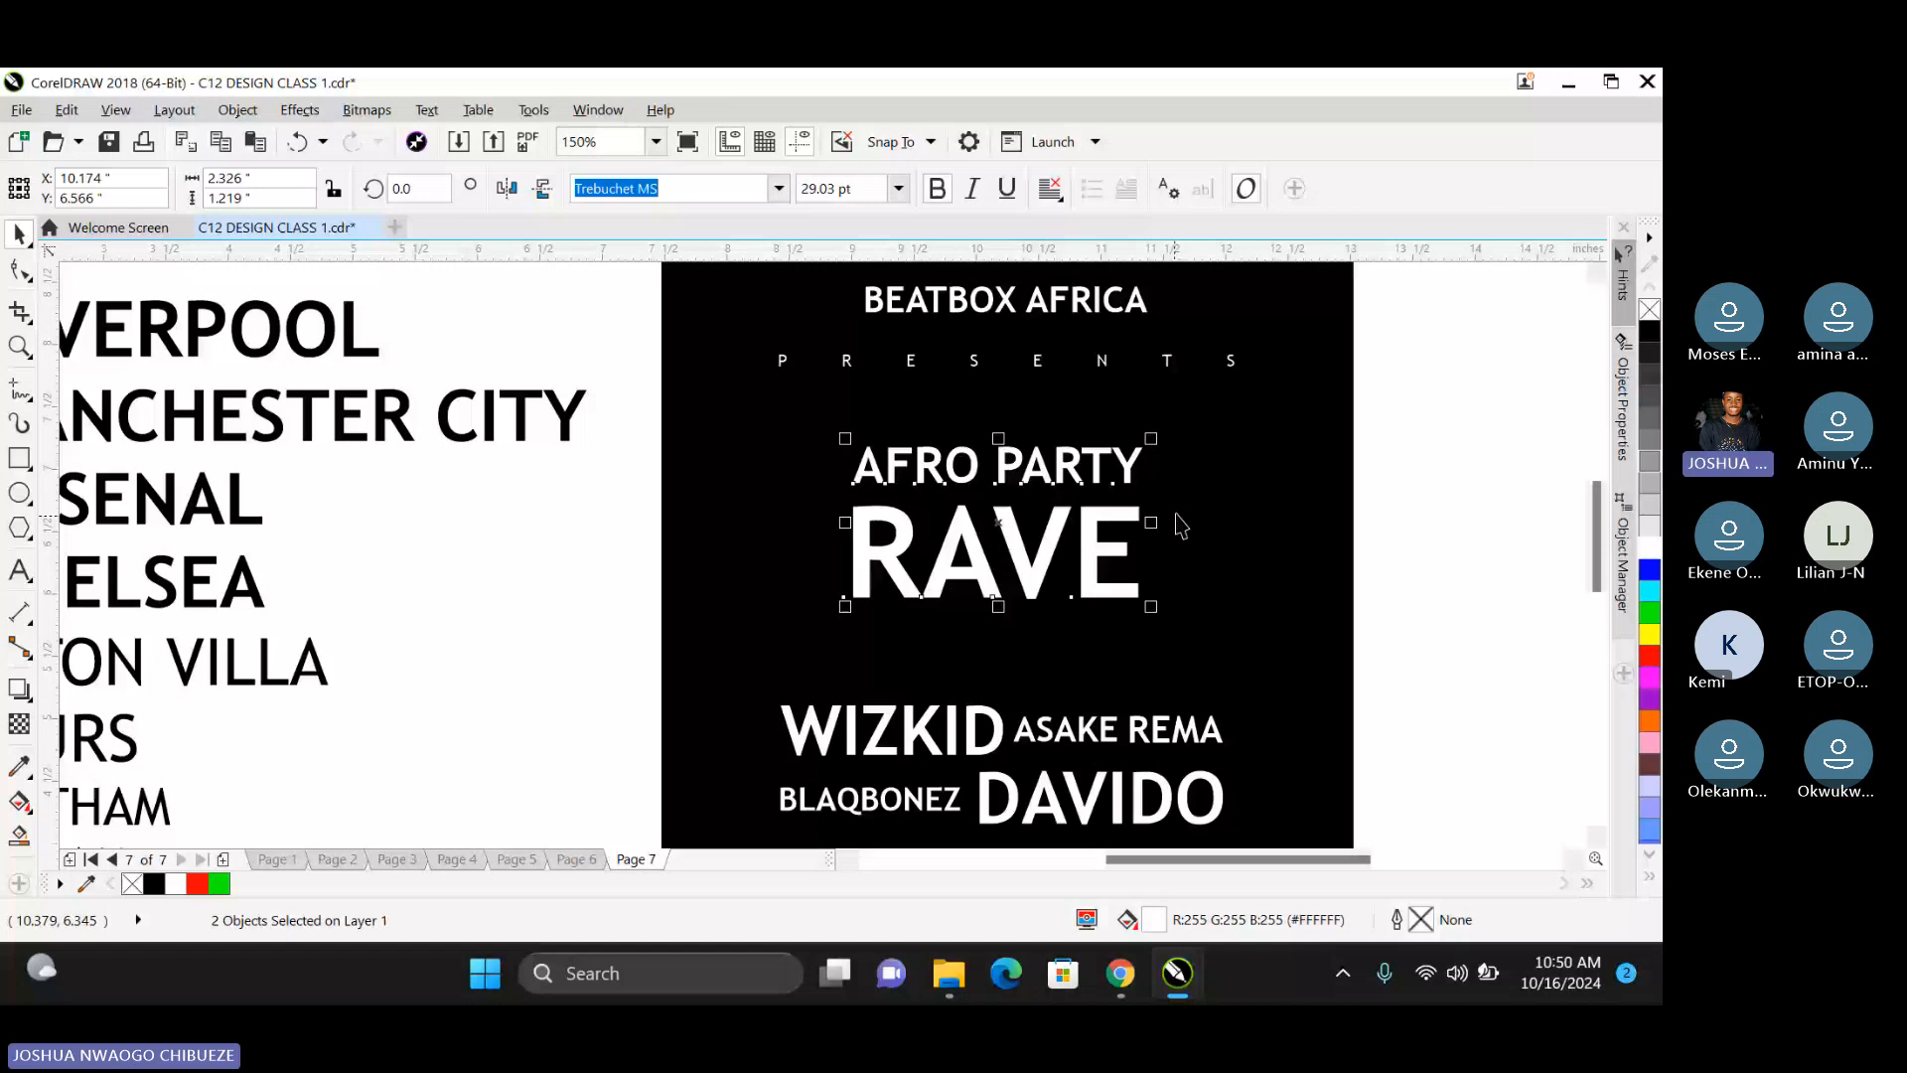
Add the text MUSIC HEADLINERS between RAVE and the artist names, and select all of it.
text(MUSIC HEADLI)
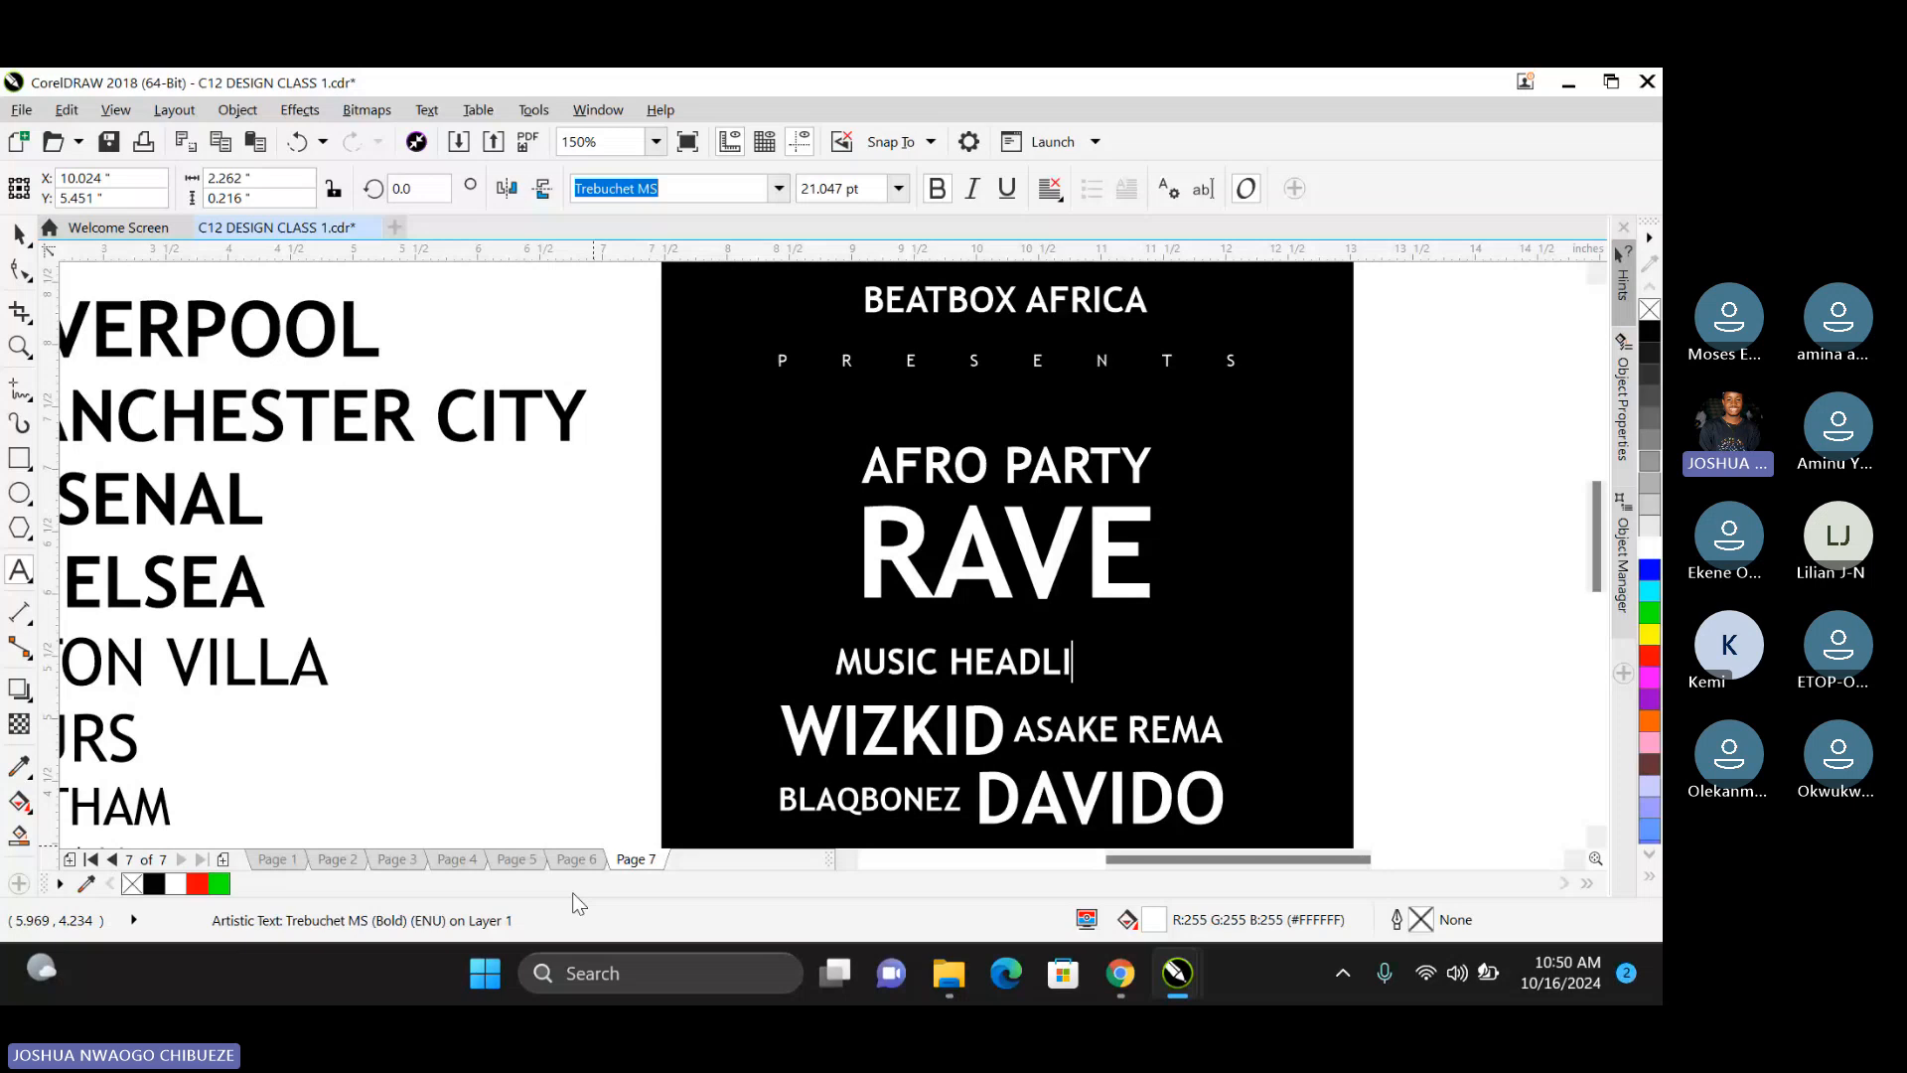
text(NERS)
key(ctrl+a)
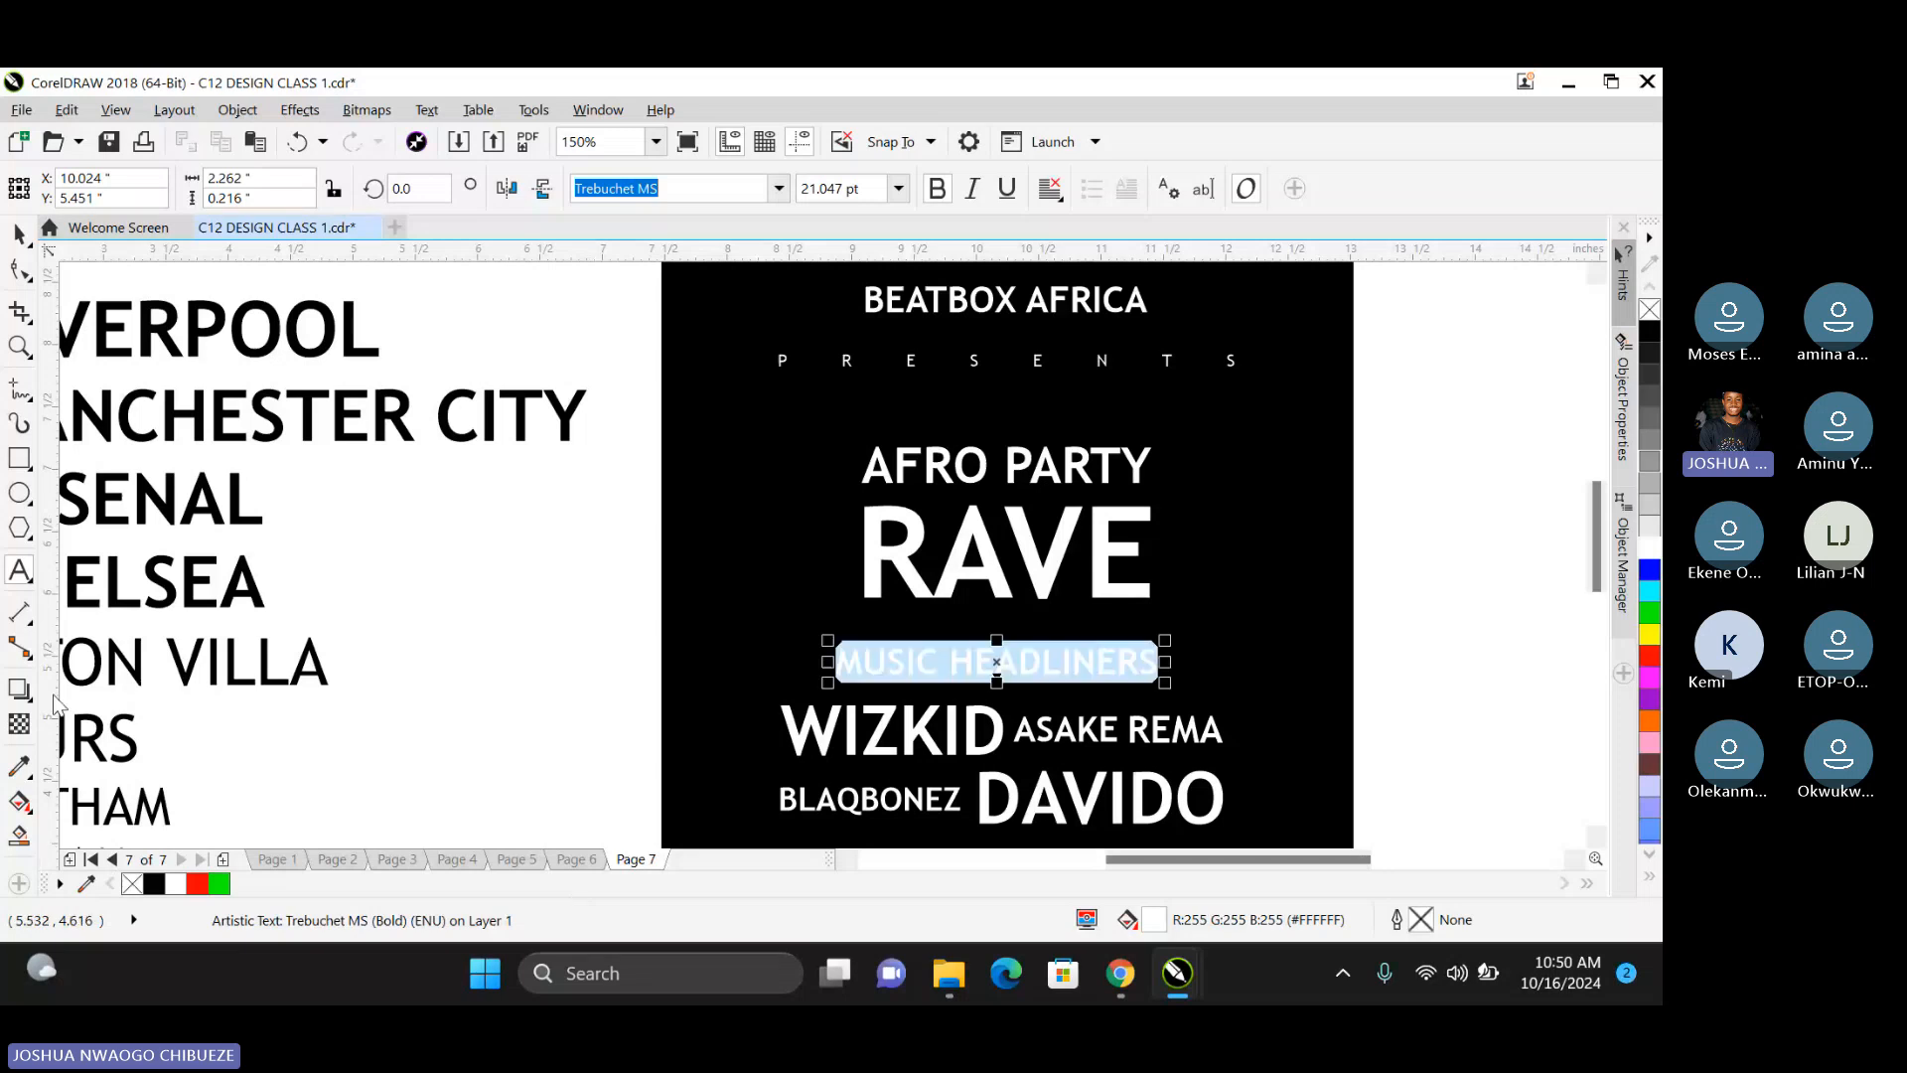
Replace the MUSIC HEADLINERS text on the poster with PERFORMING ARTIST and preview the page full screen.
text(PER)
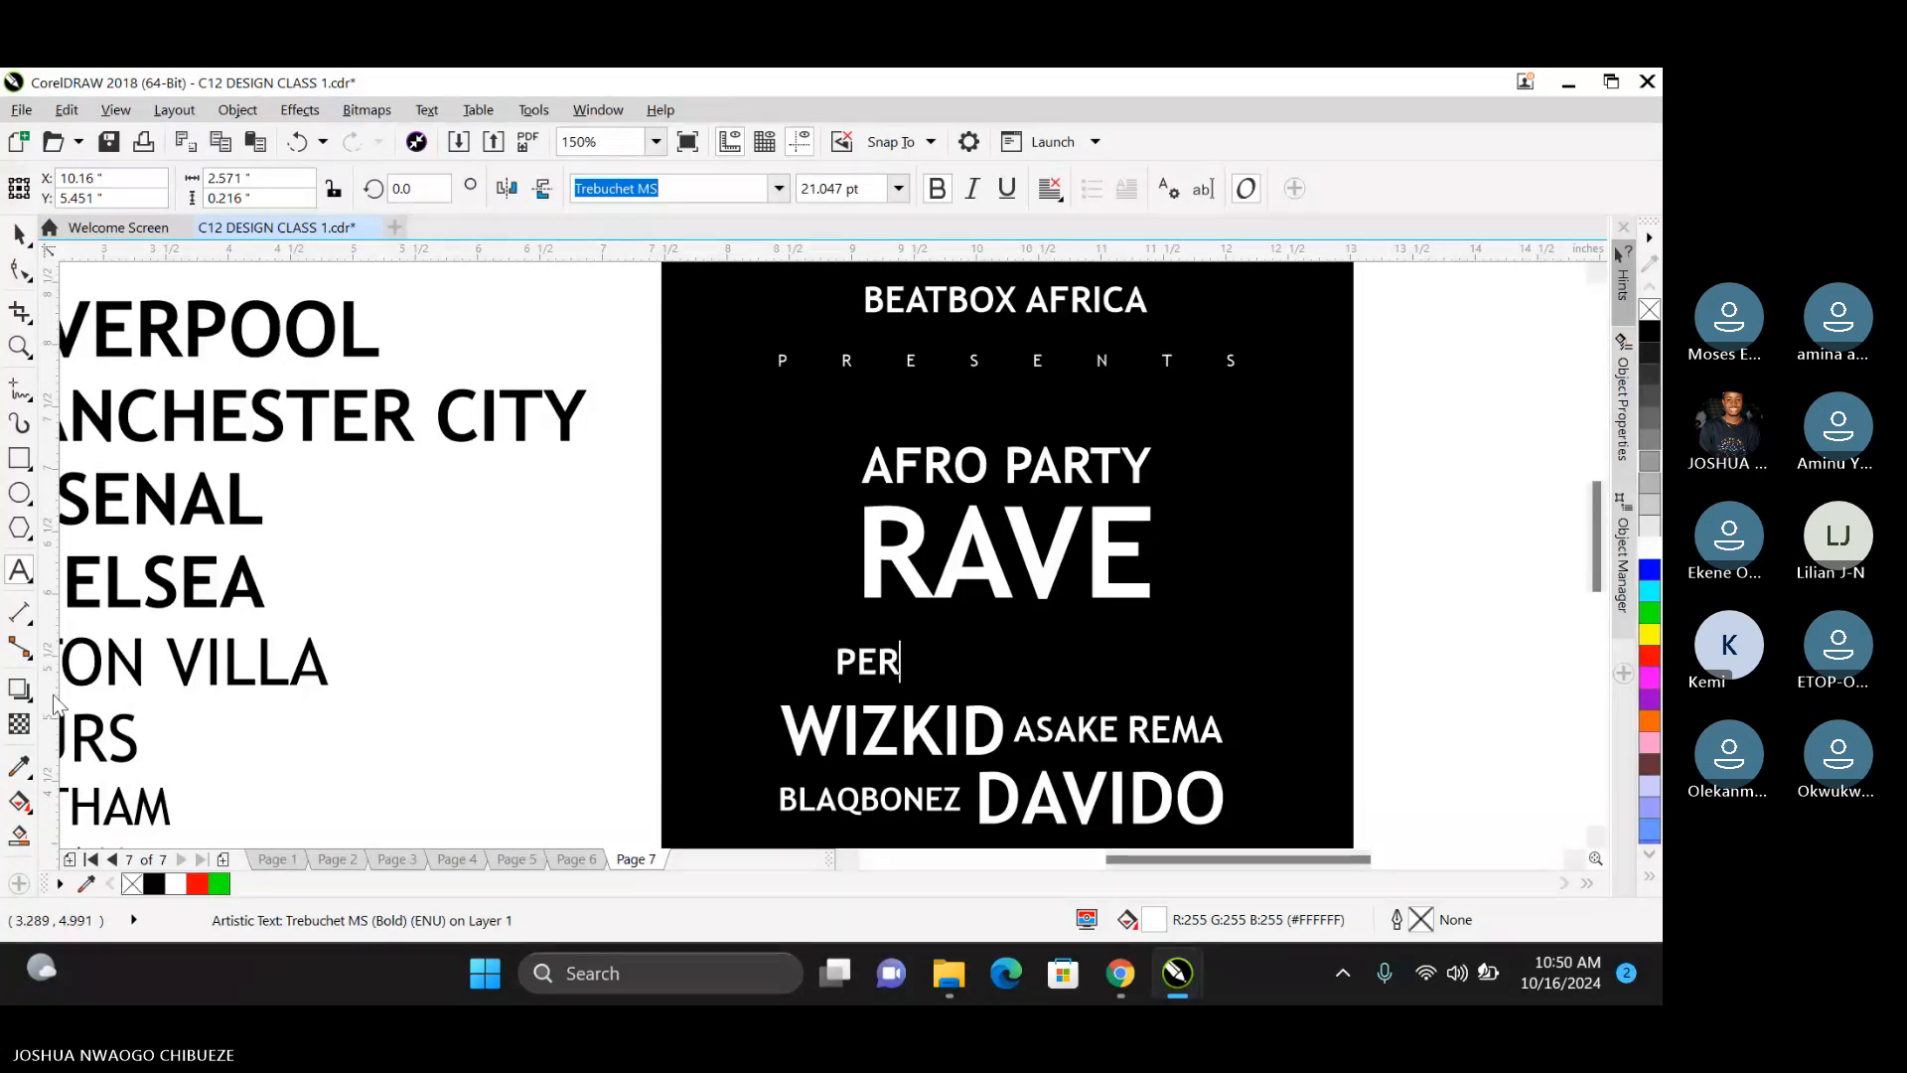
text(FORMING ARTIST)
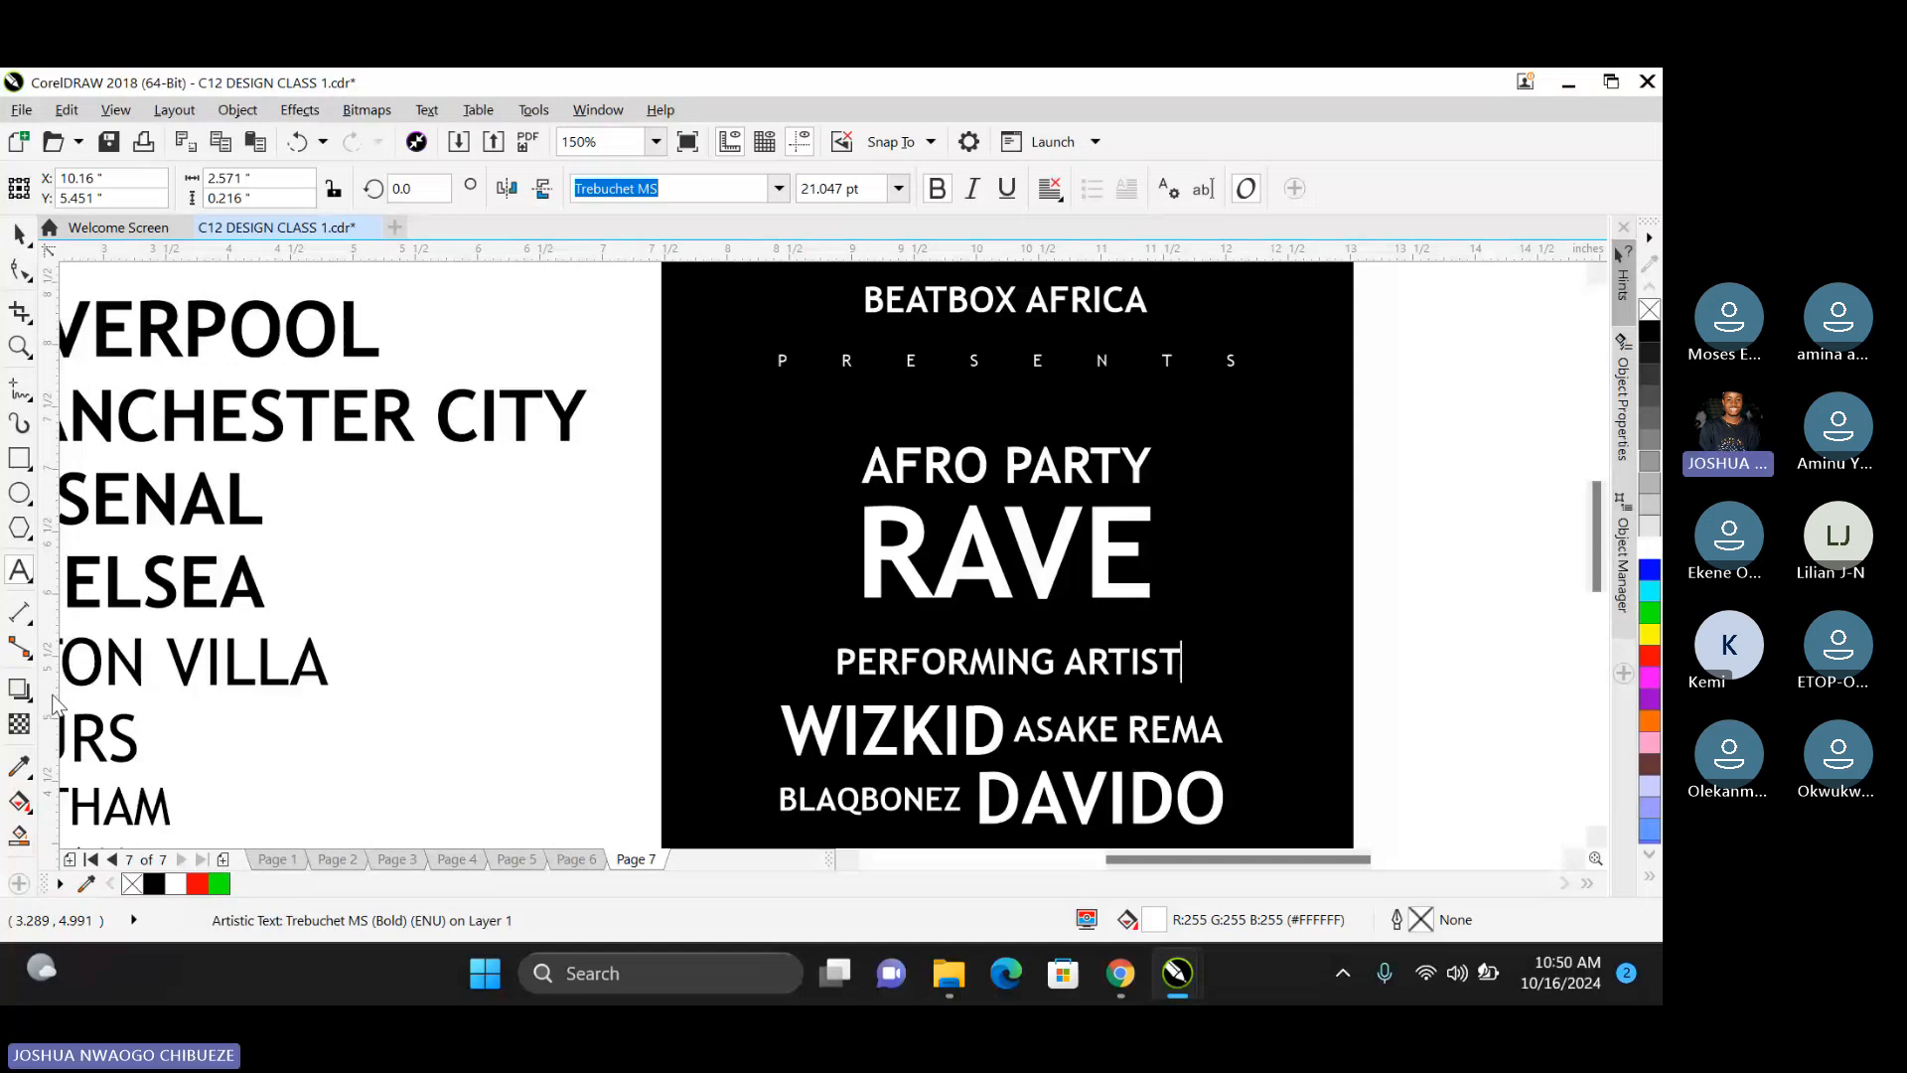
click(19, 234)
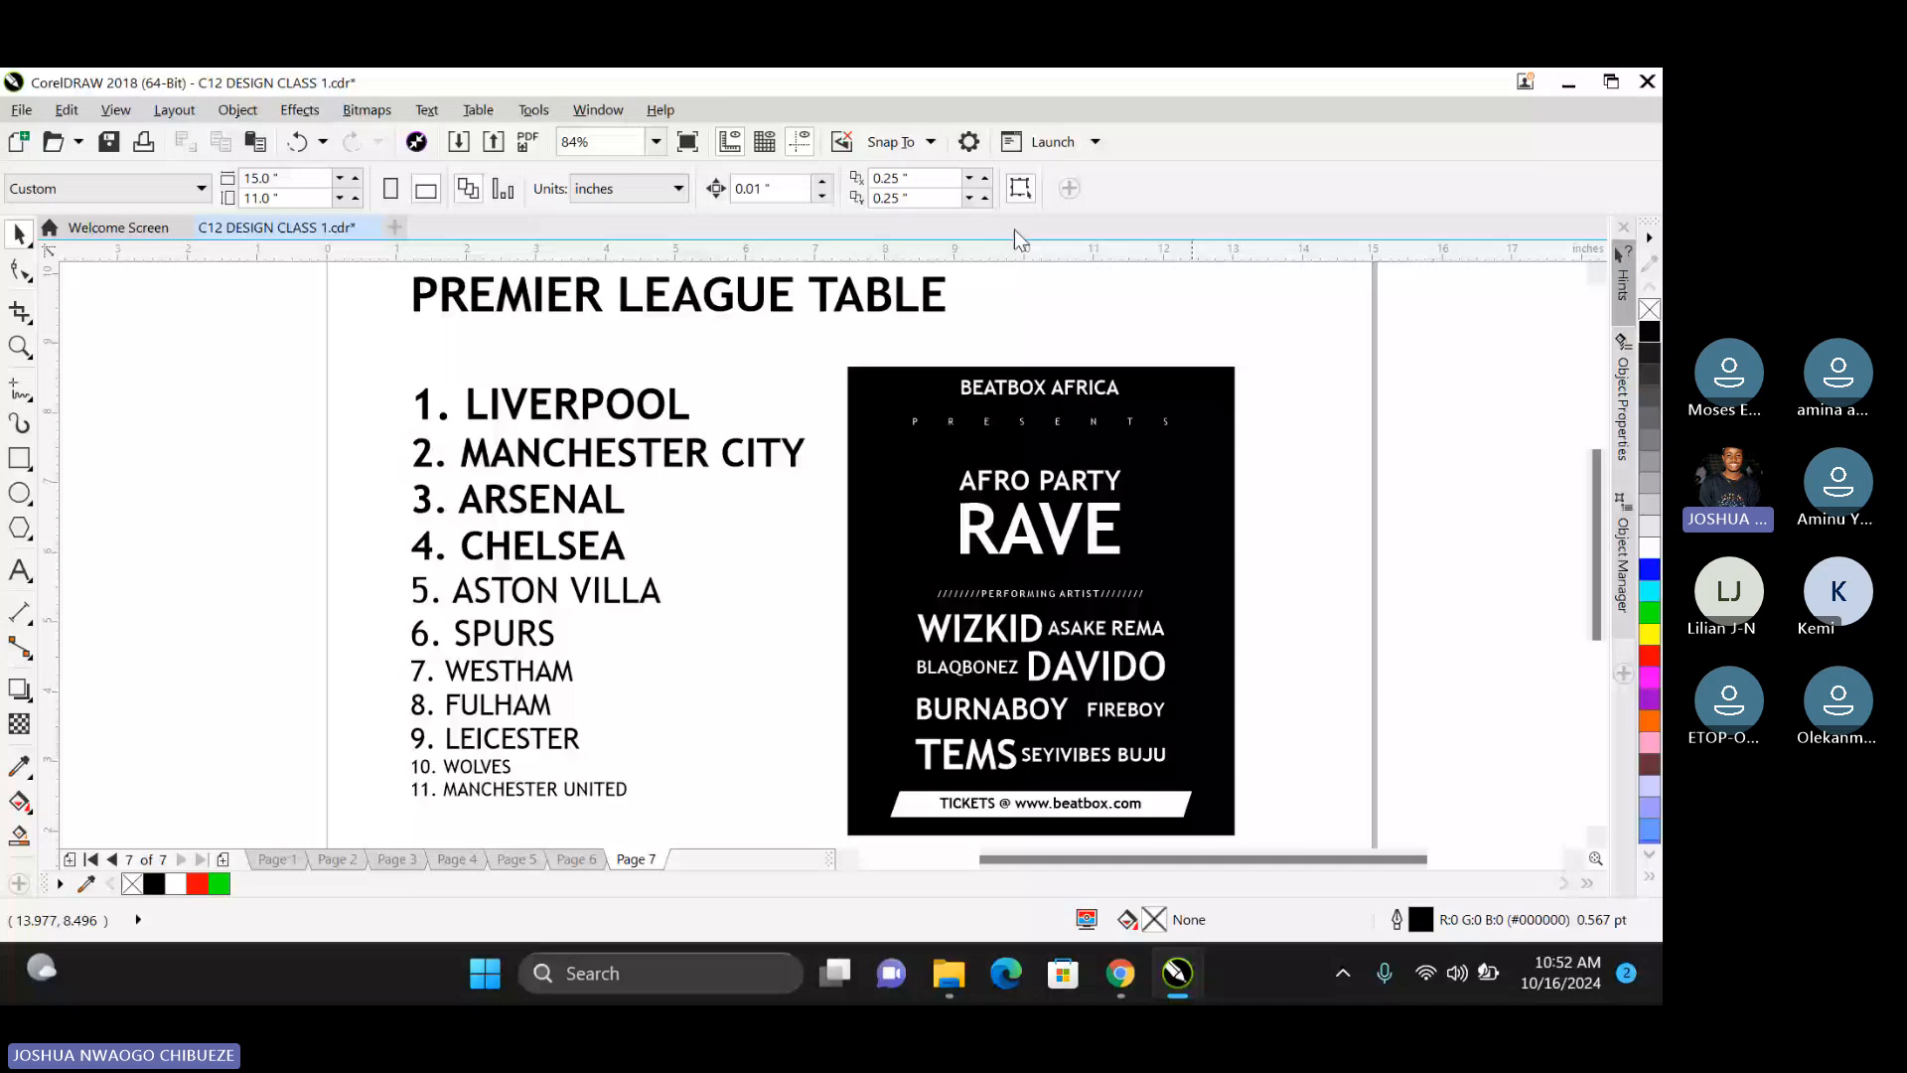
key(F9)
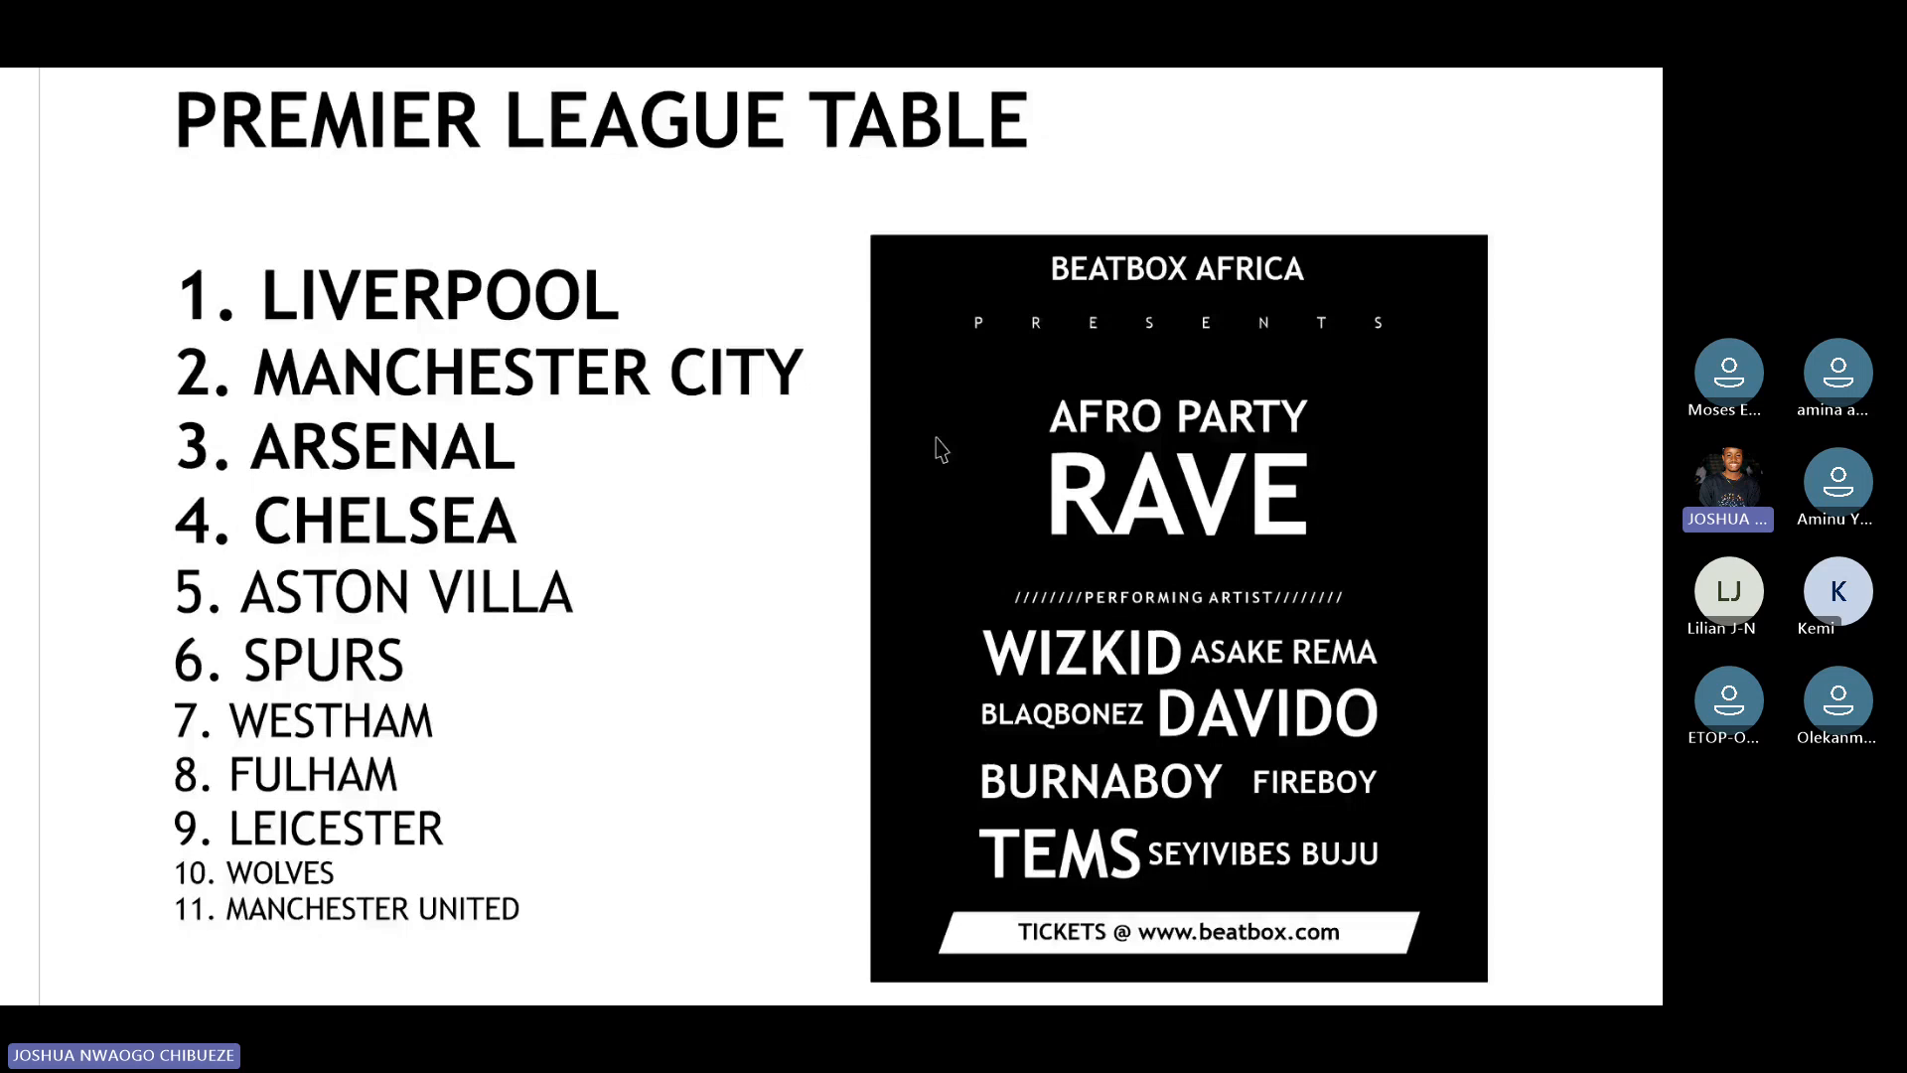
key(F9)
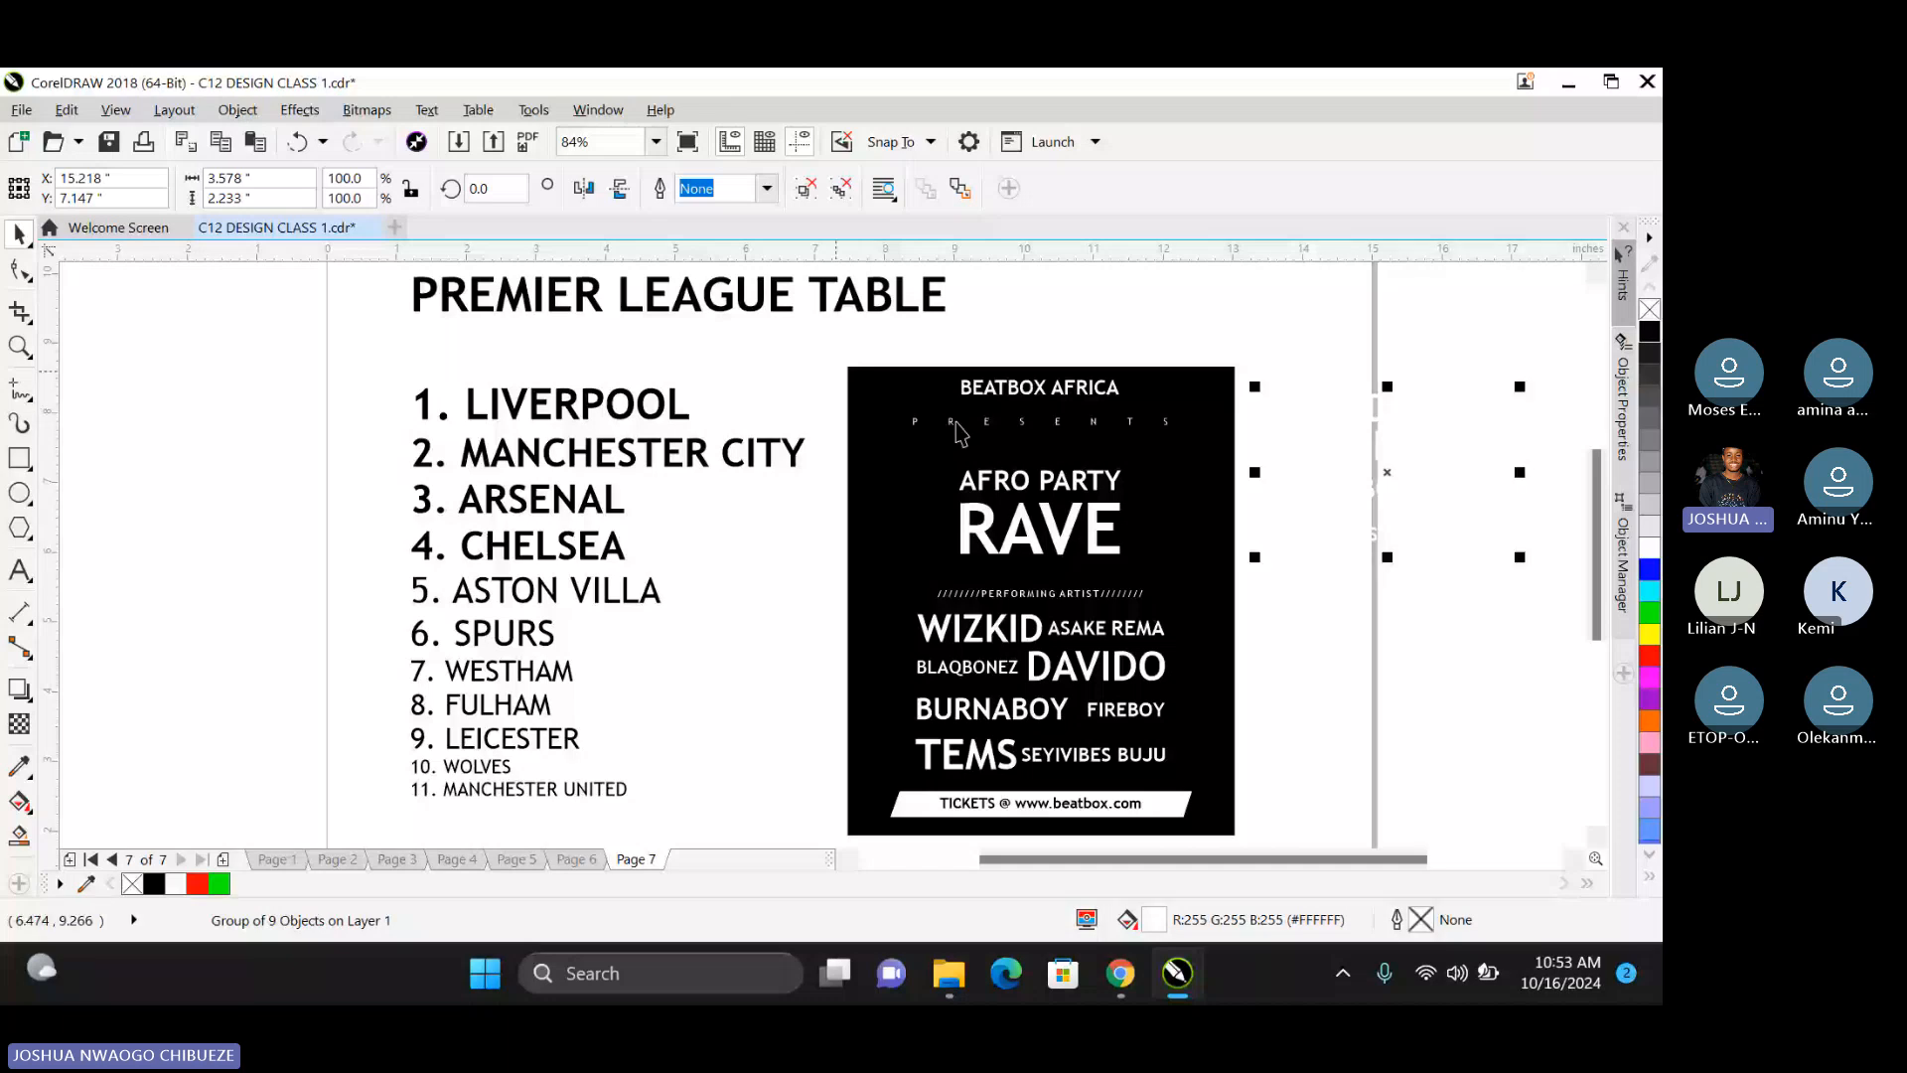
Select the spare white copy of the grouped artist names beside the poster and fill it with yellow.
click(1317, 469)
click(1296, 408)
key(ctrl+z)
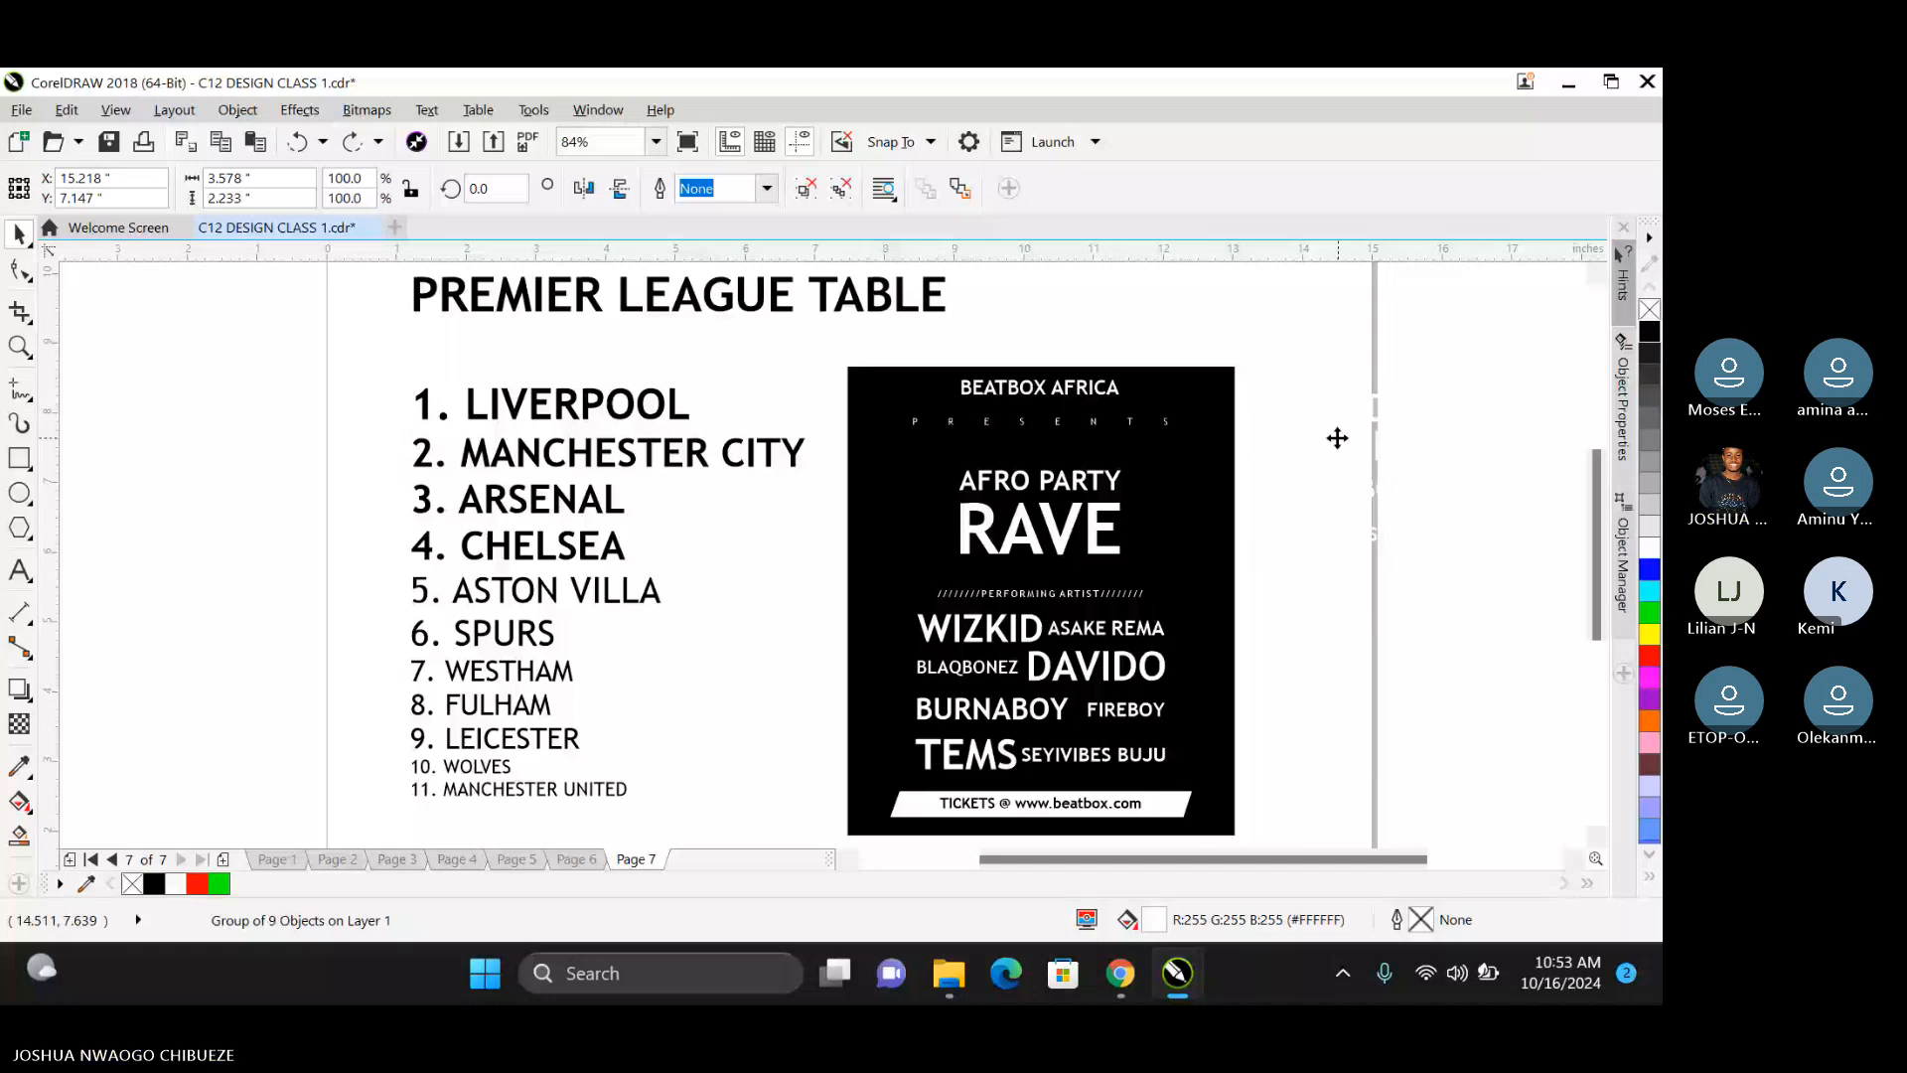
key(ctrl+shift+z)
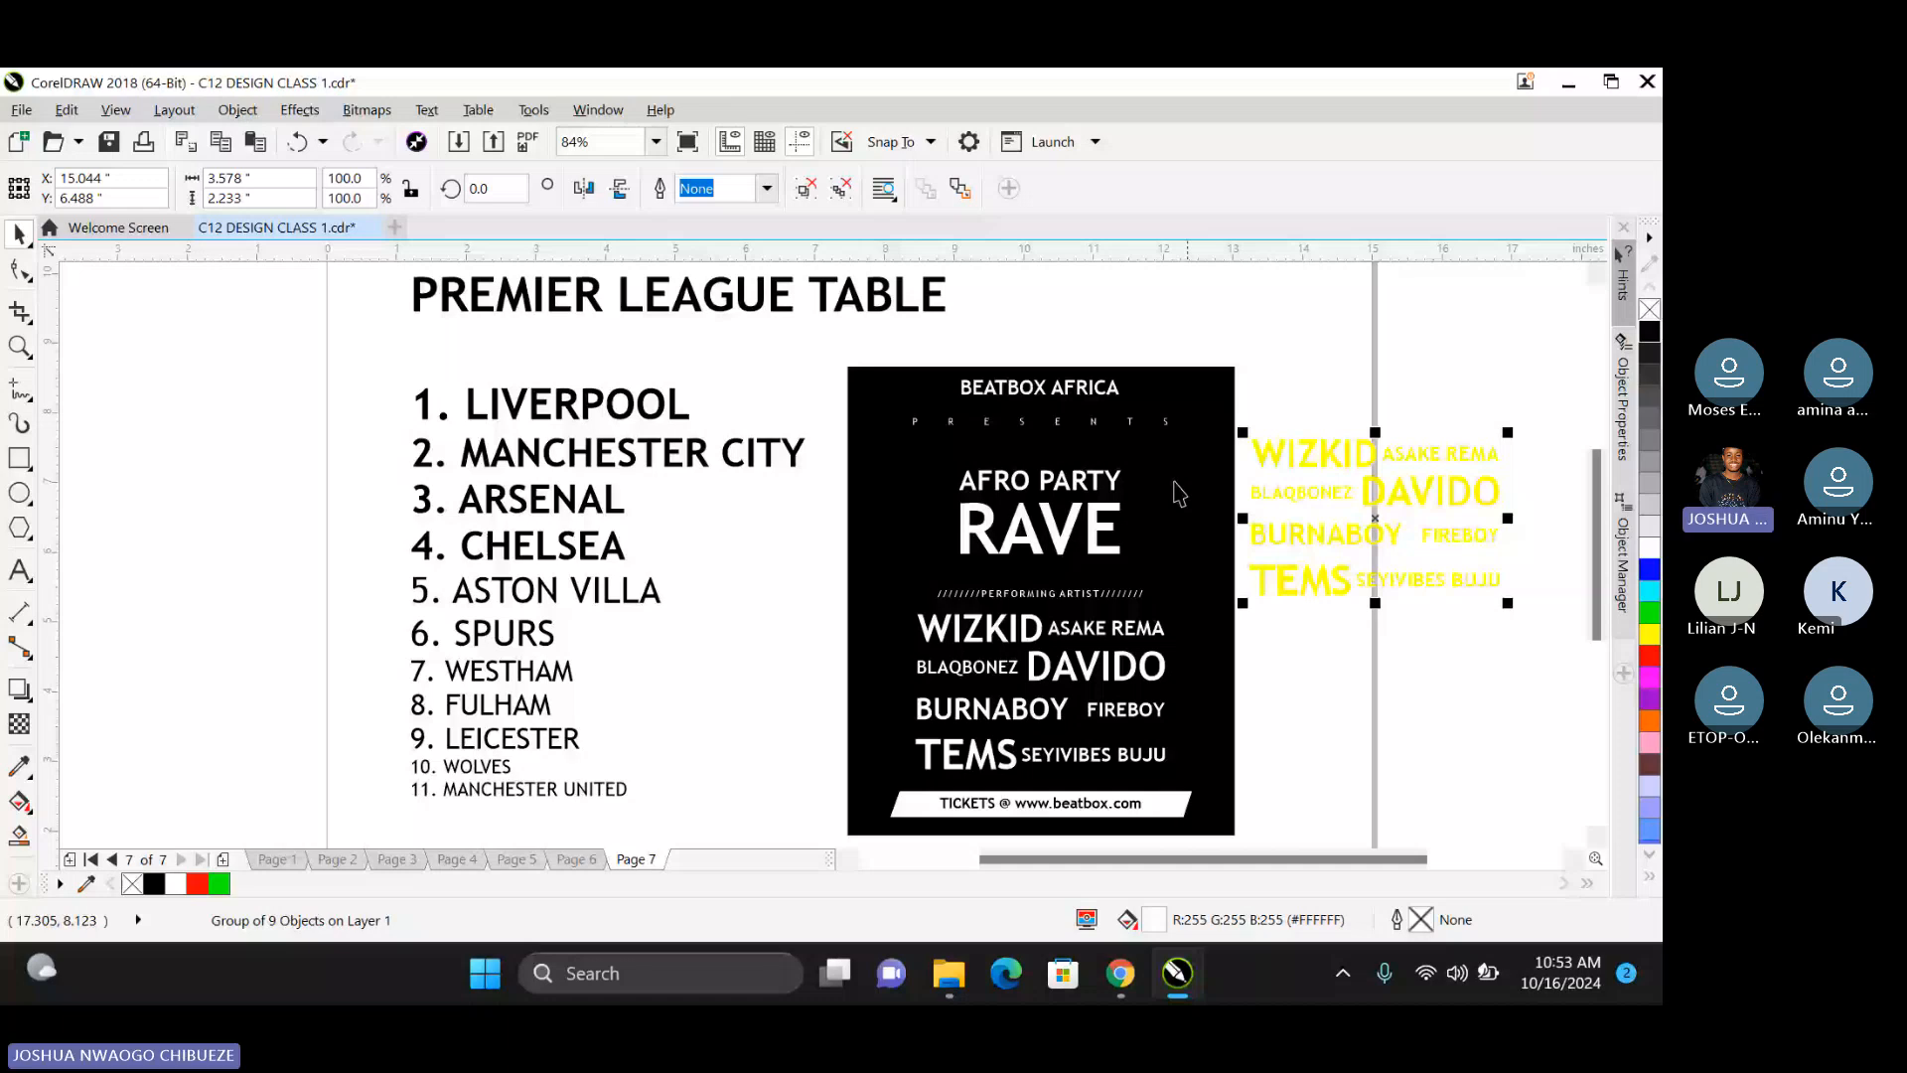
Place the yellow group of artist names inside the poster's black rectangle as a PowerClip.
click(237, 109)
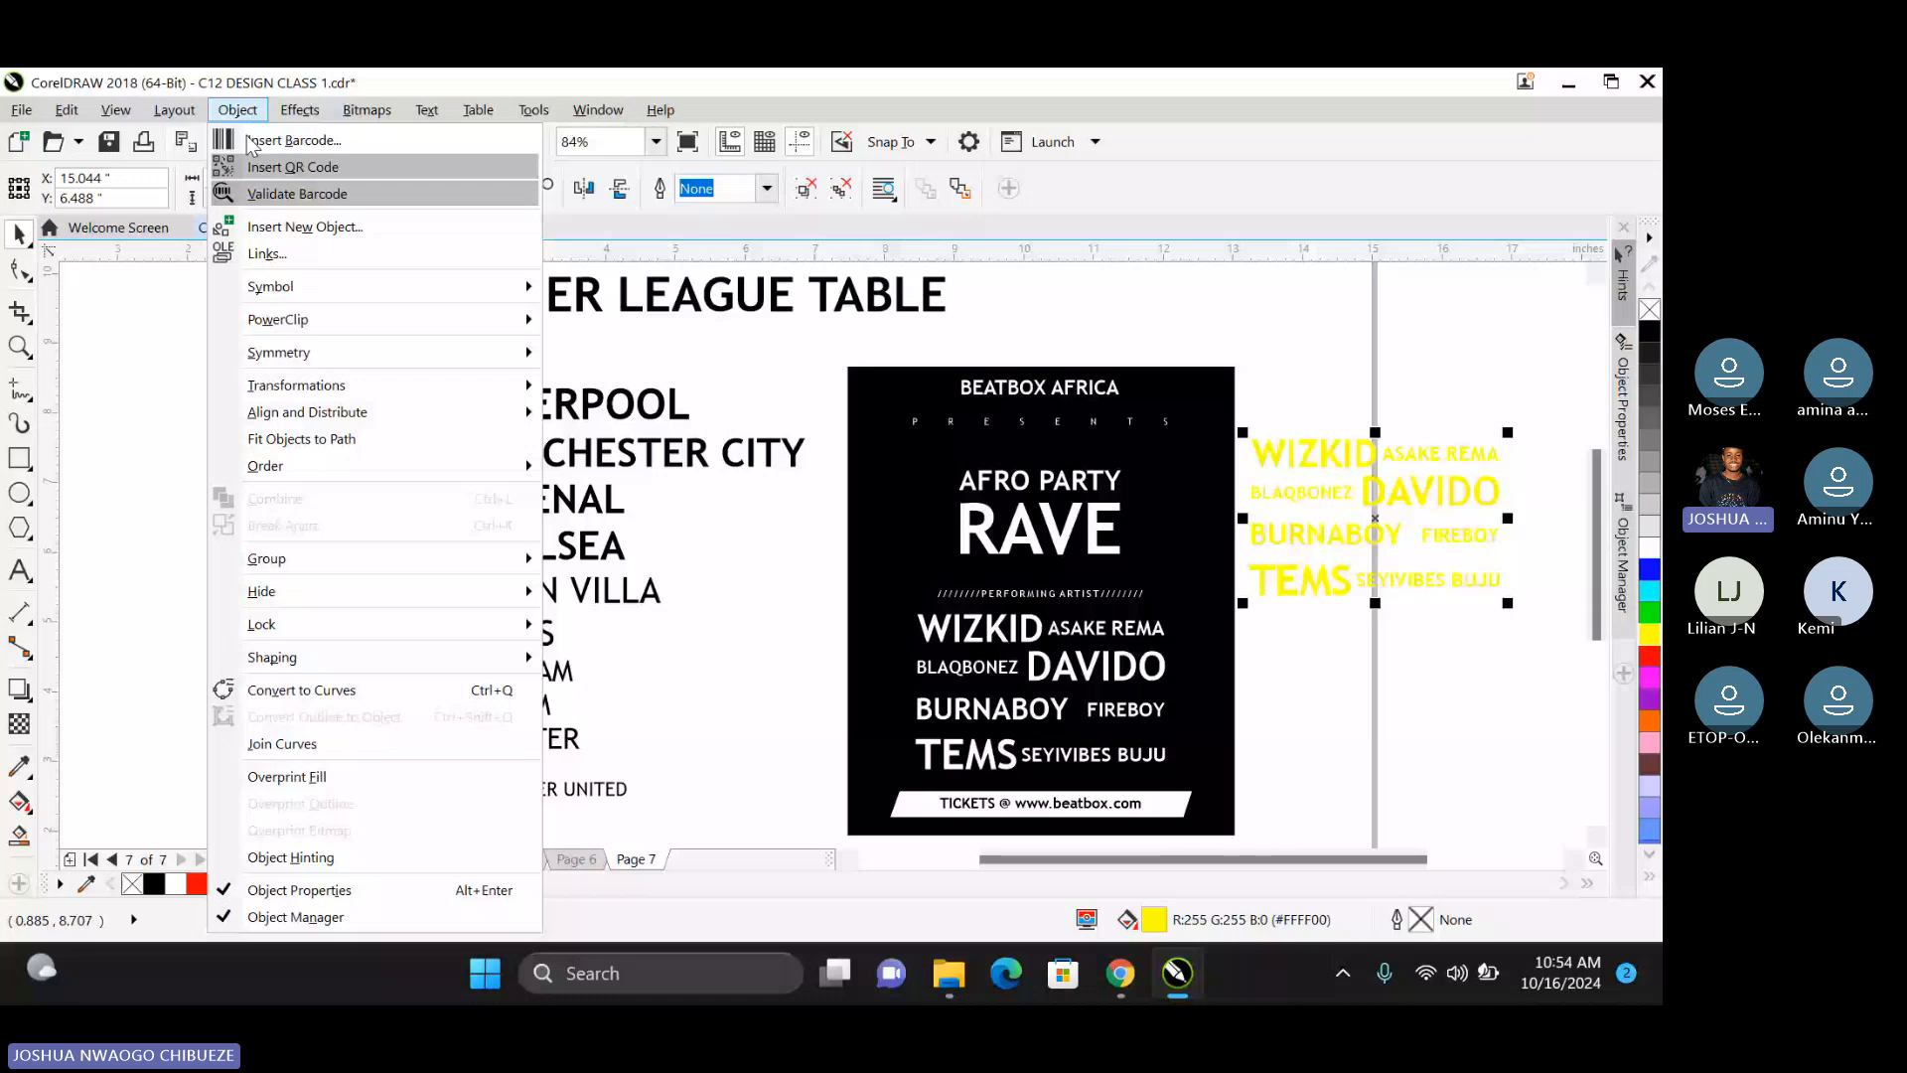
click(866, 488)
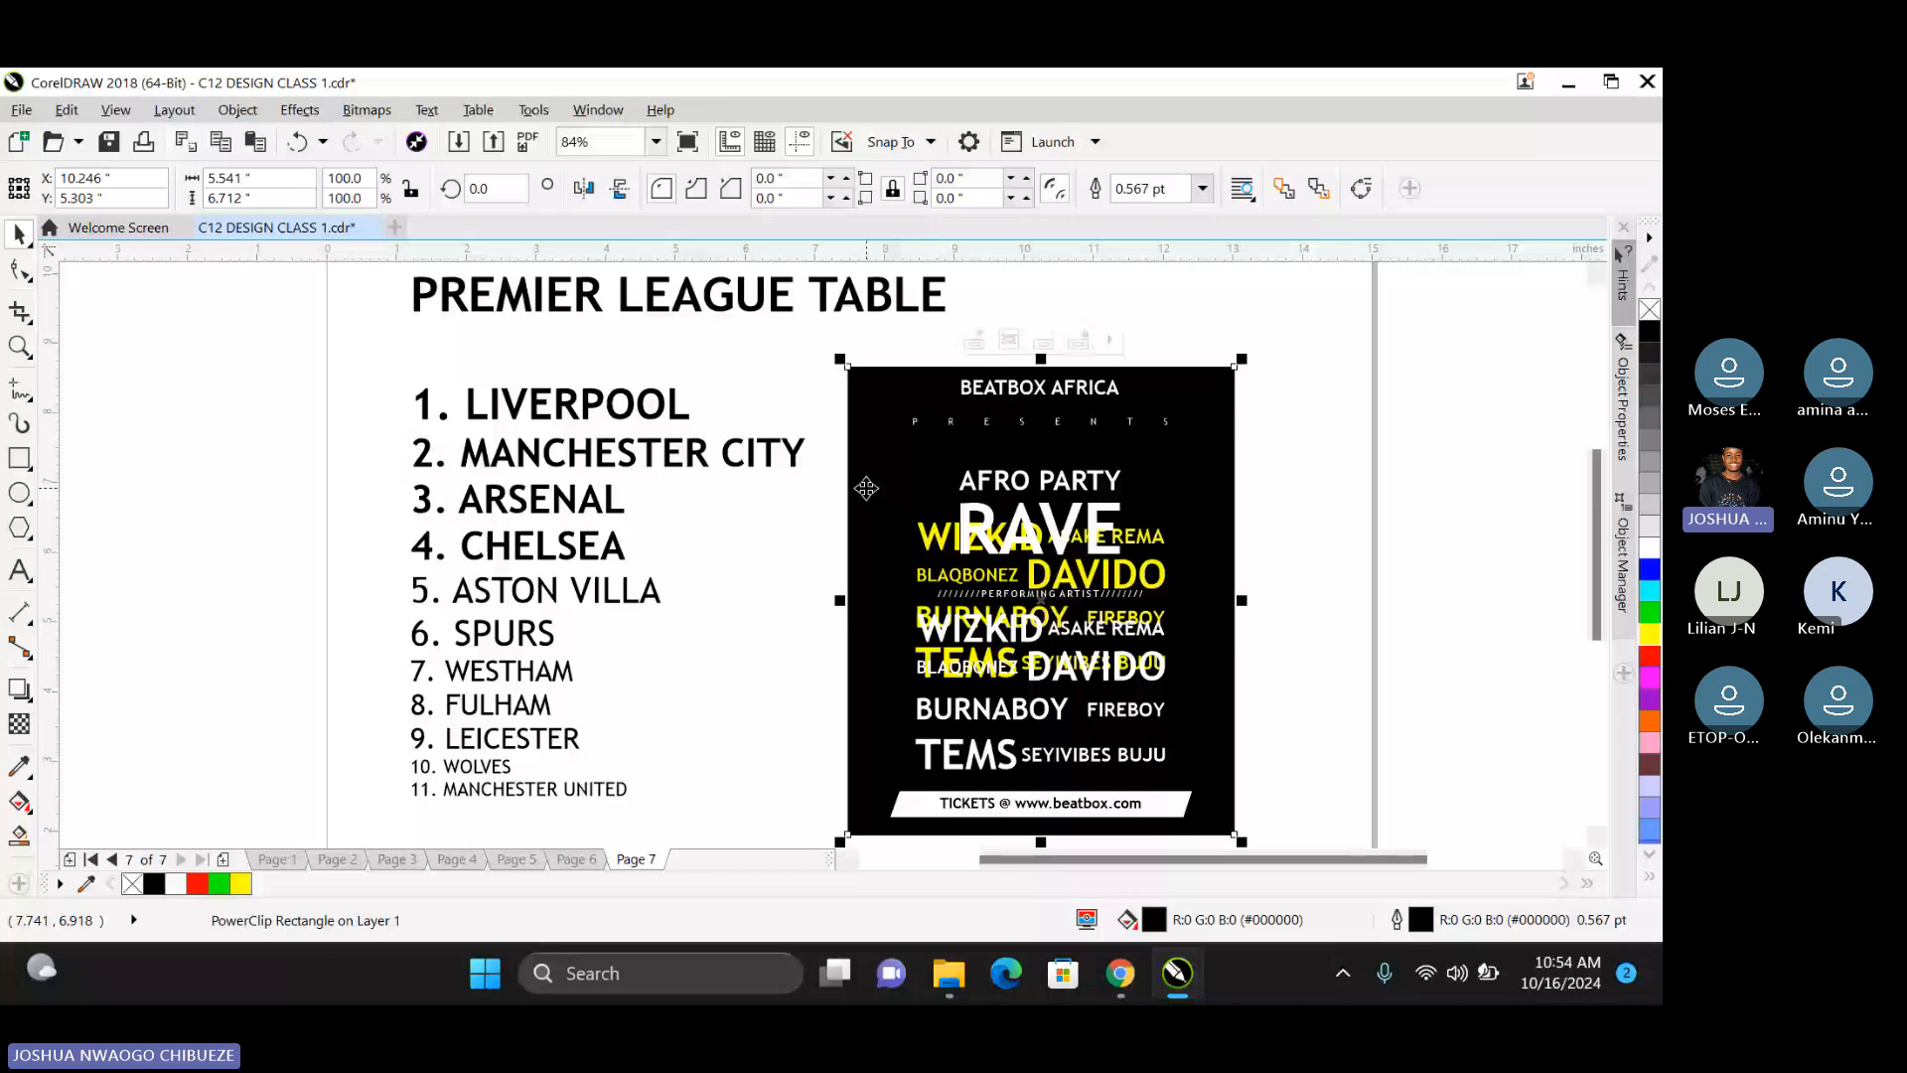
drag(974, 618, 1287, 467)
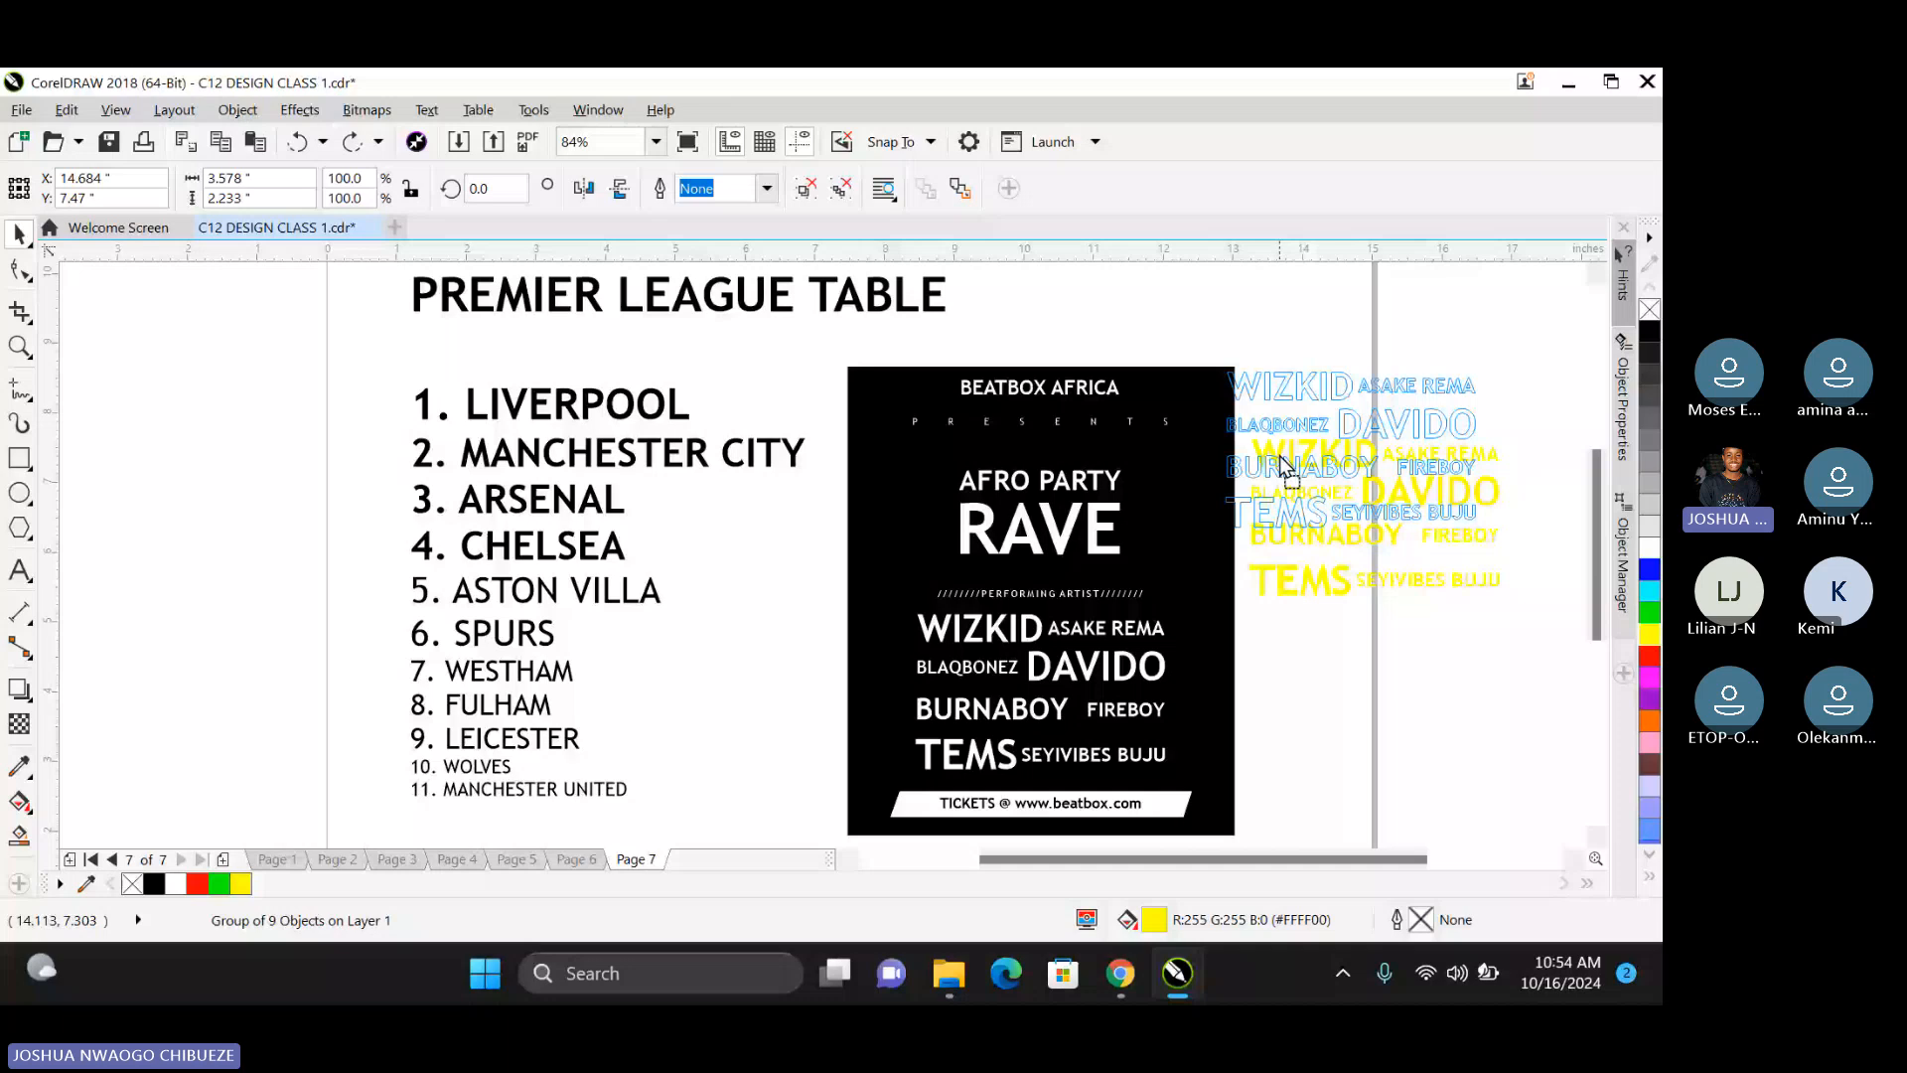
drag(1284, 467, 1200, 499)
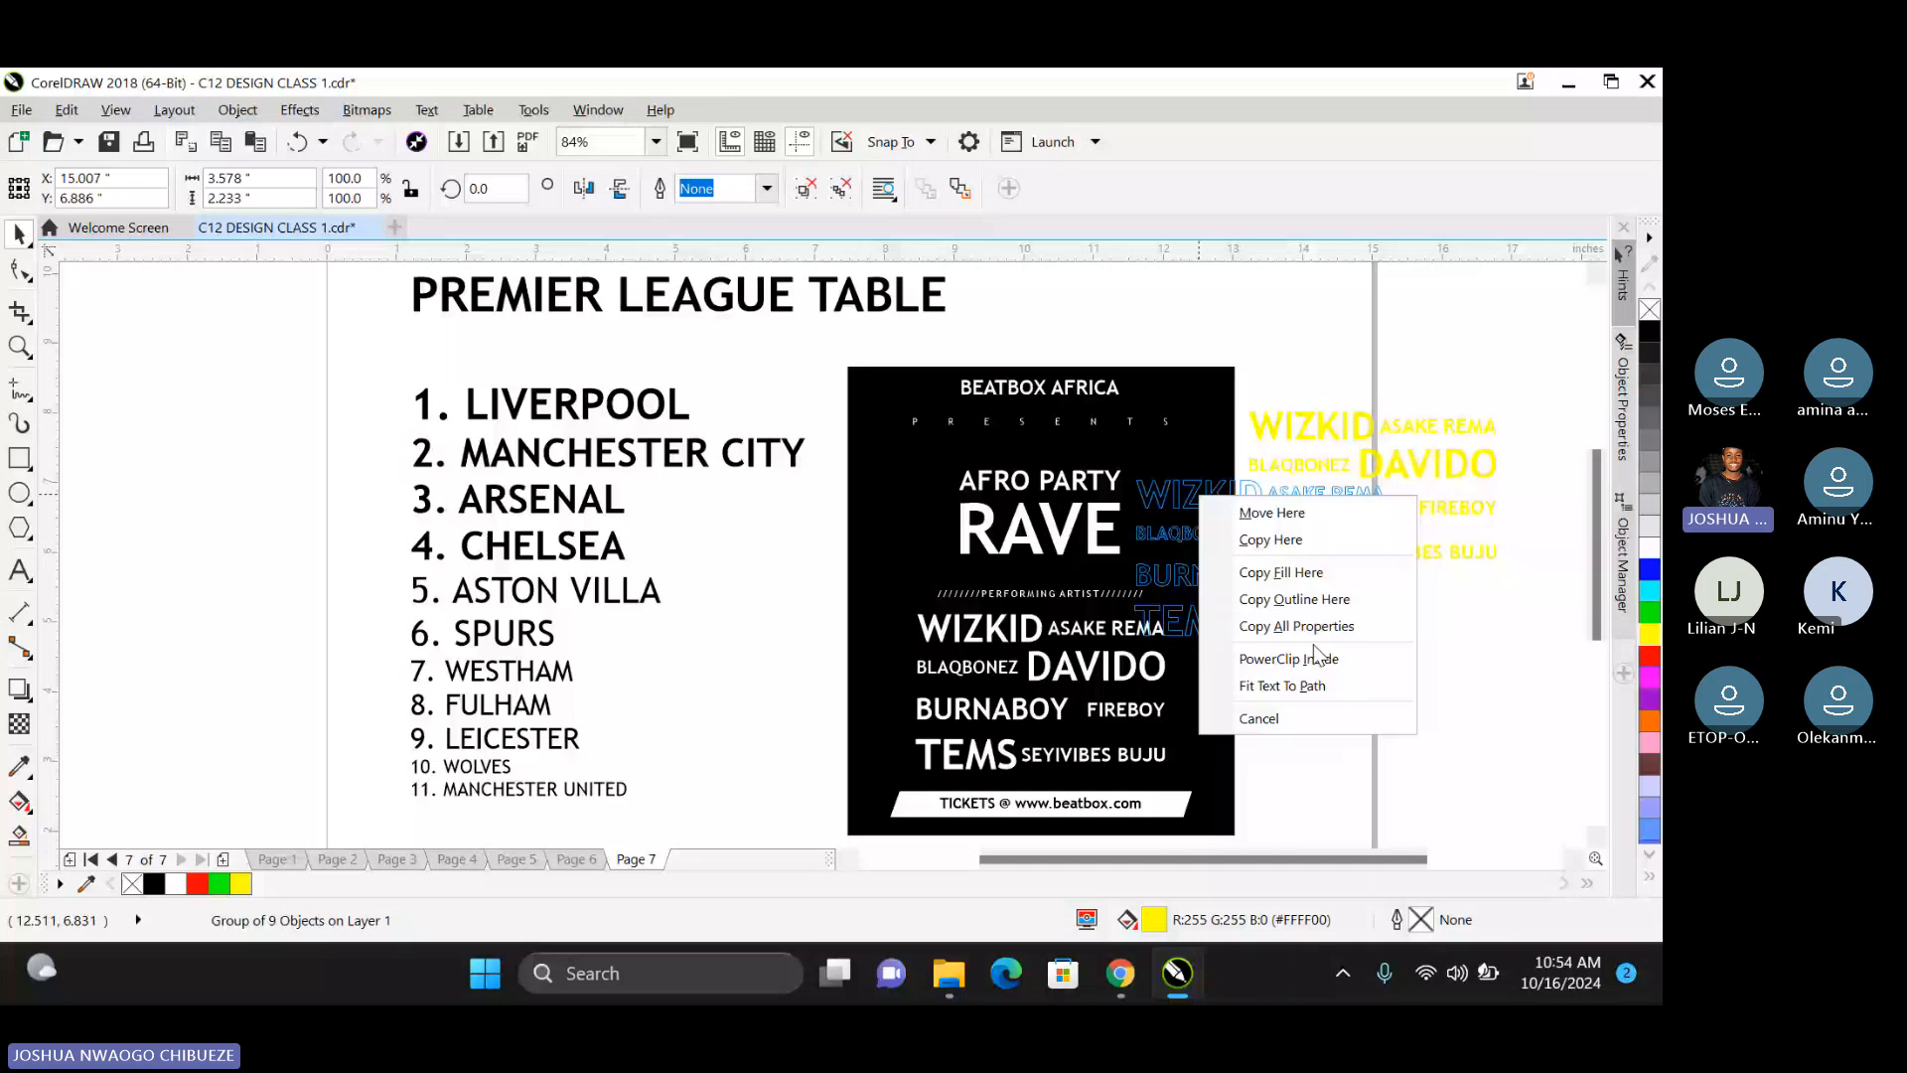
click(1289, 658)
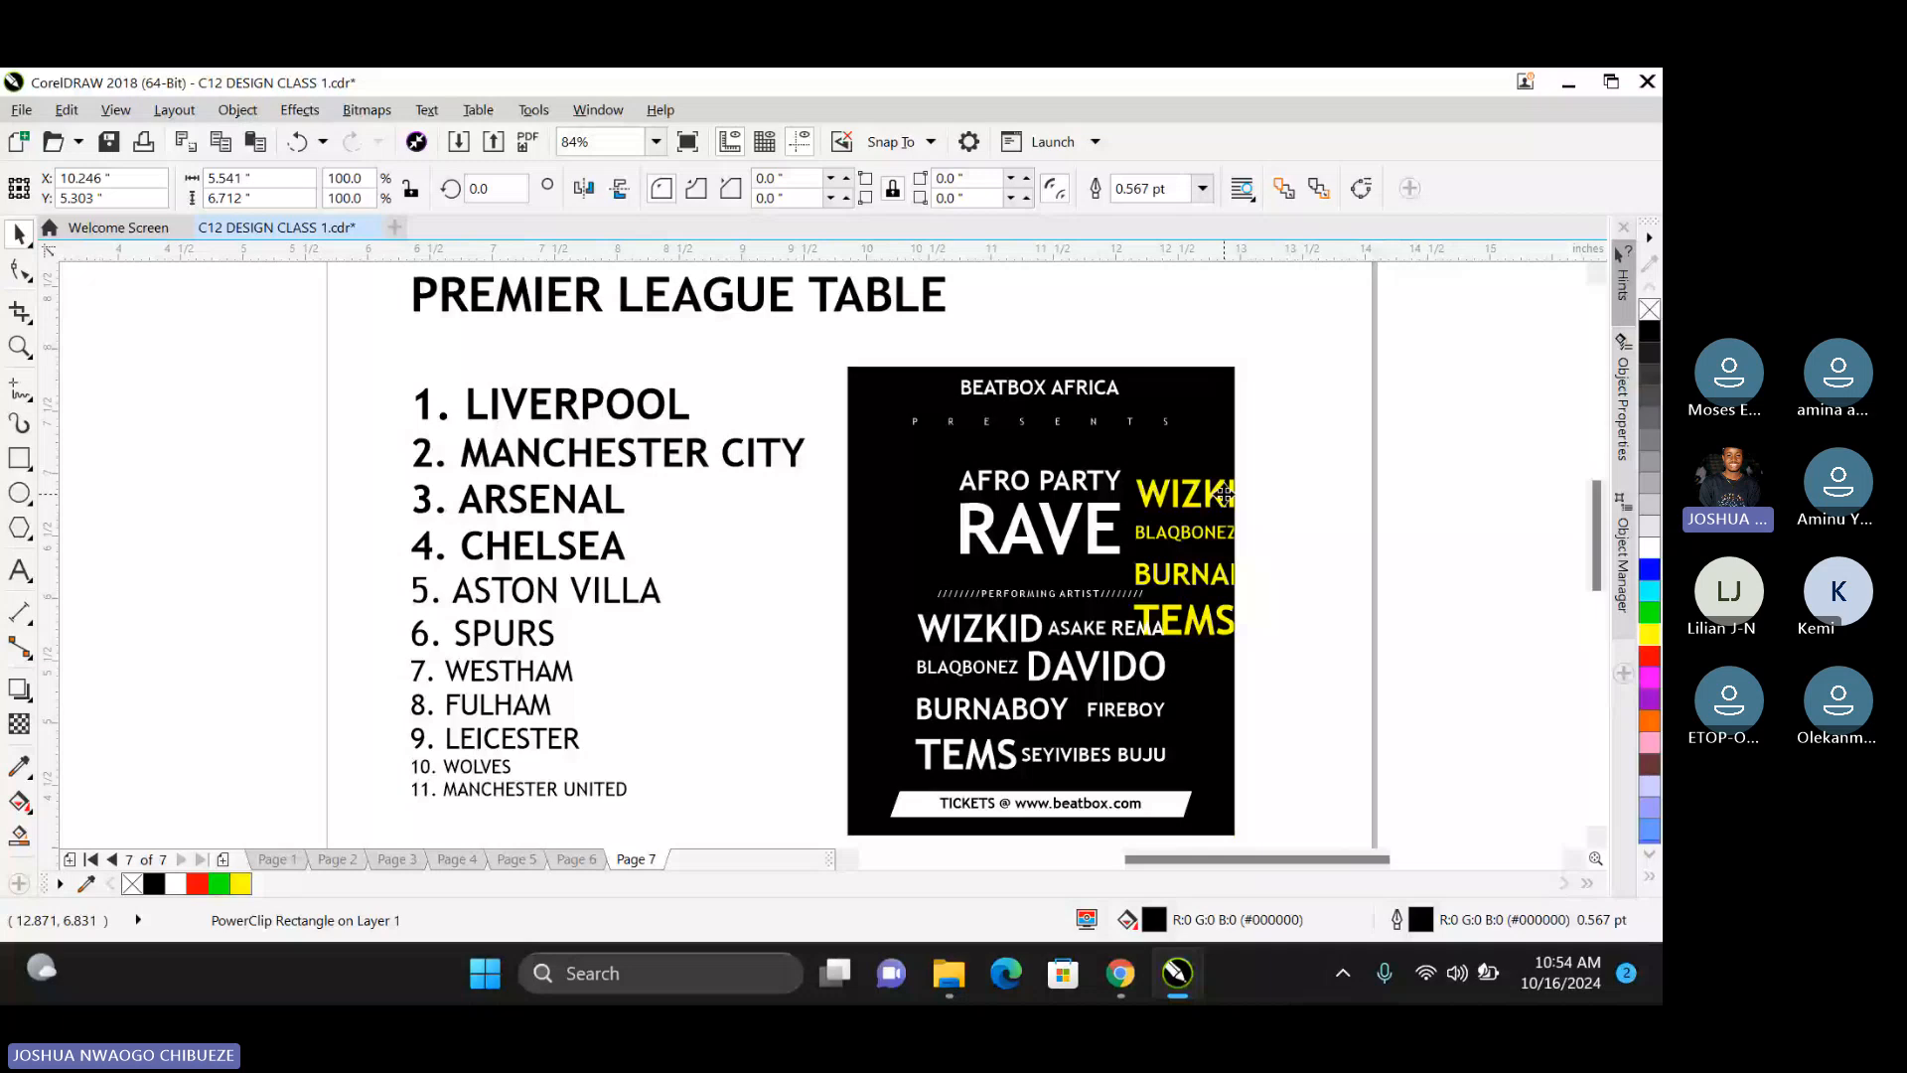
Edit the PowerClip contents, repeat the yellow artist names in two columns of three blocks, and position the pattern over the poster frame.
right_click(1232, 461)
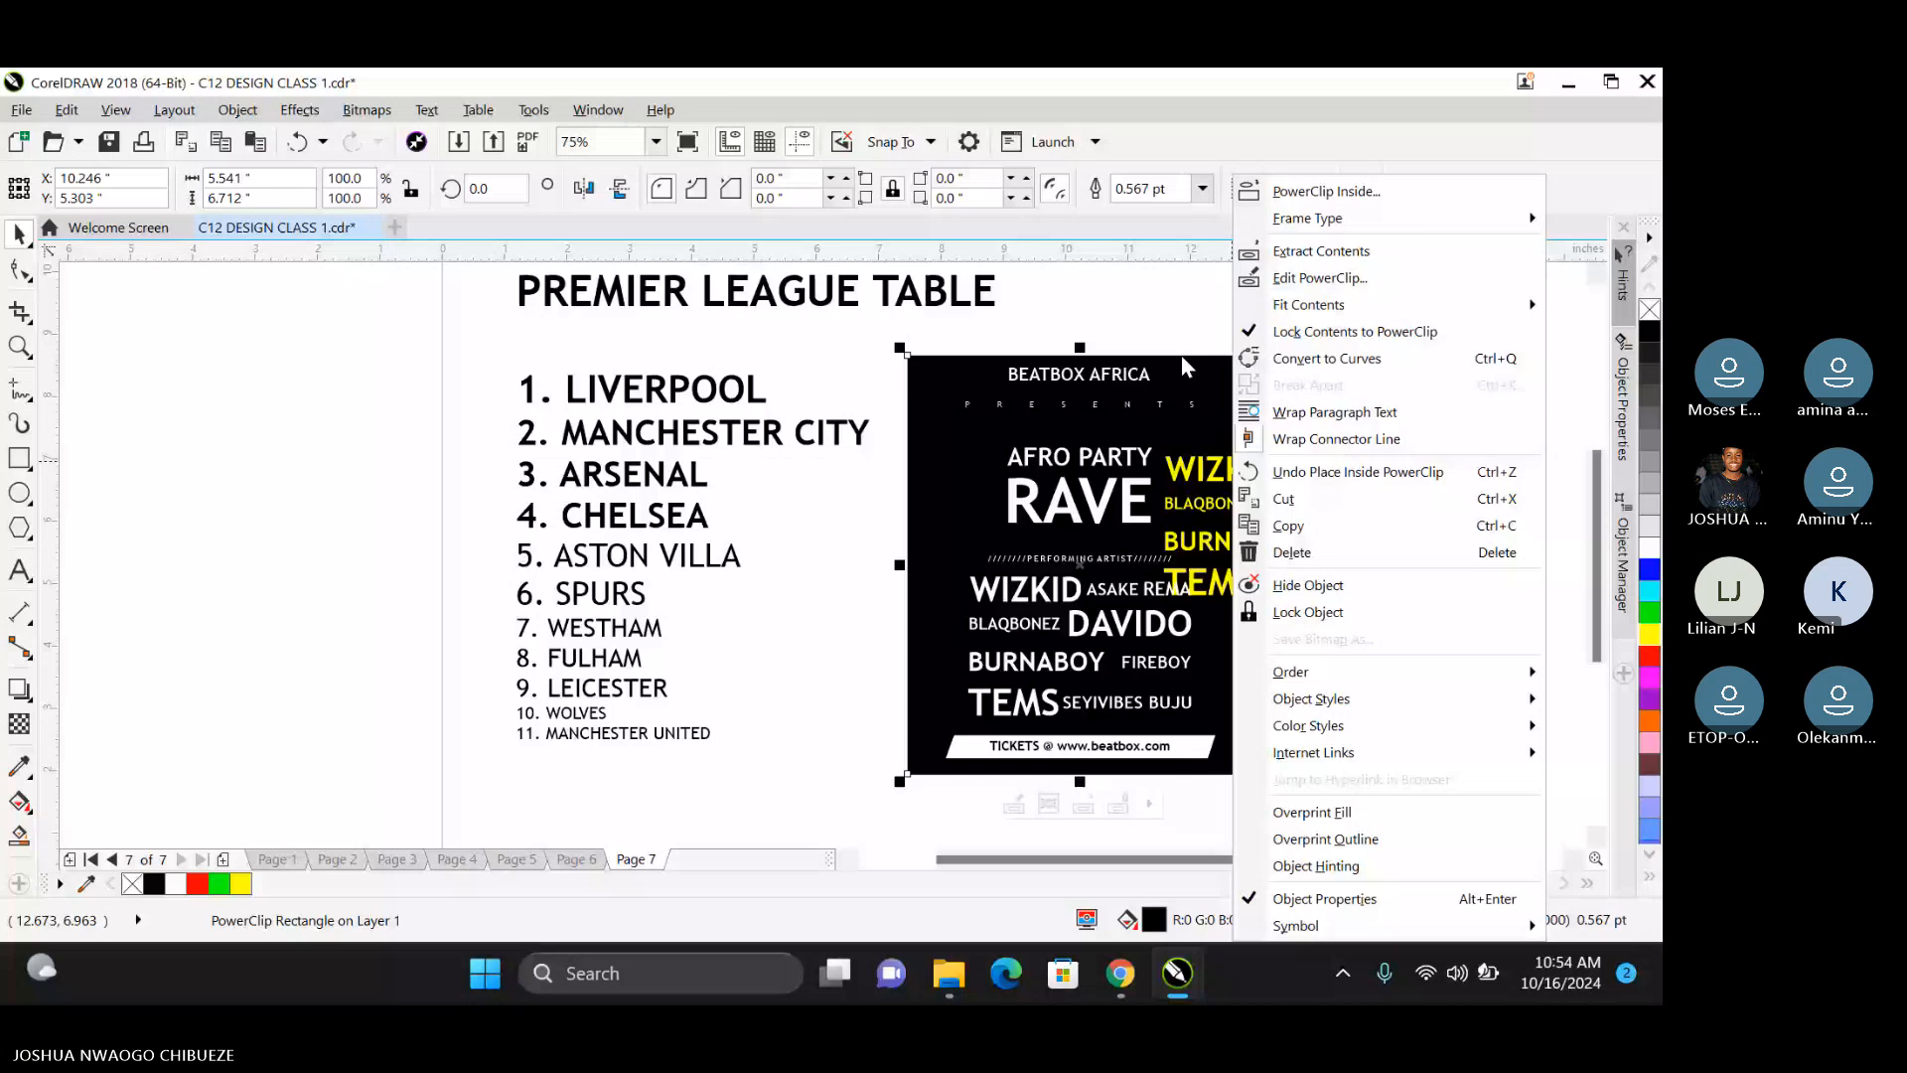
key(e)
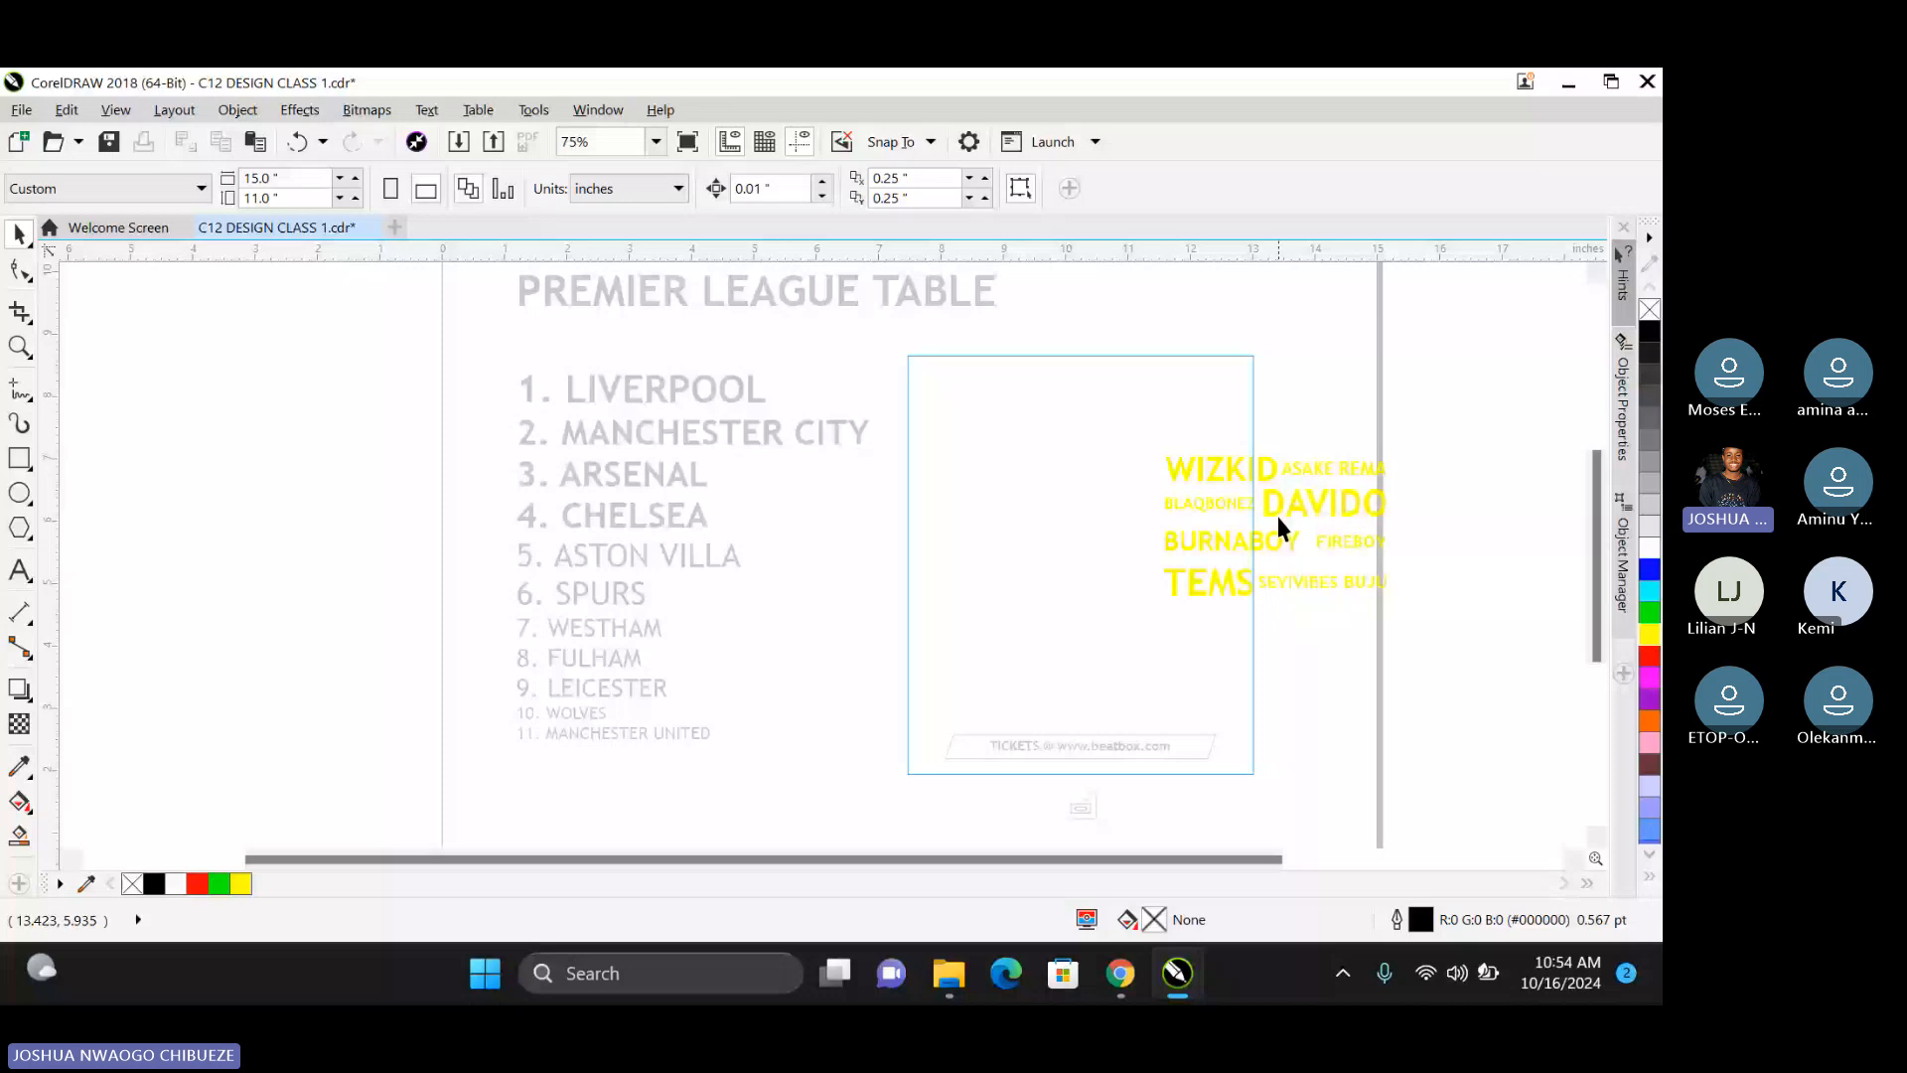
drag(1275, 513, 1001, 407)
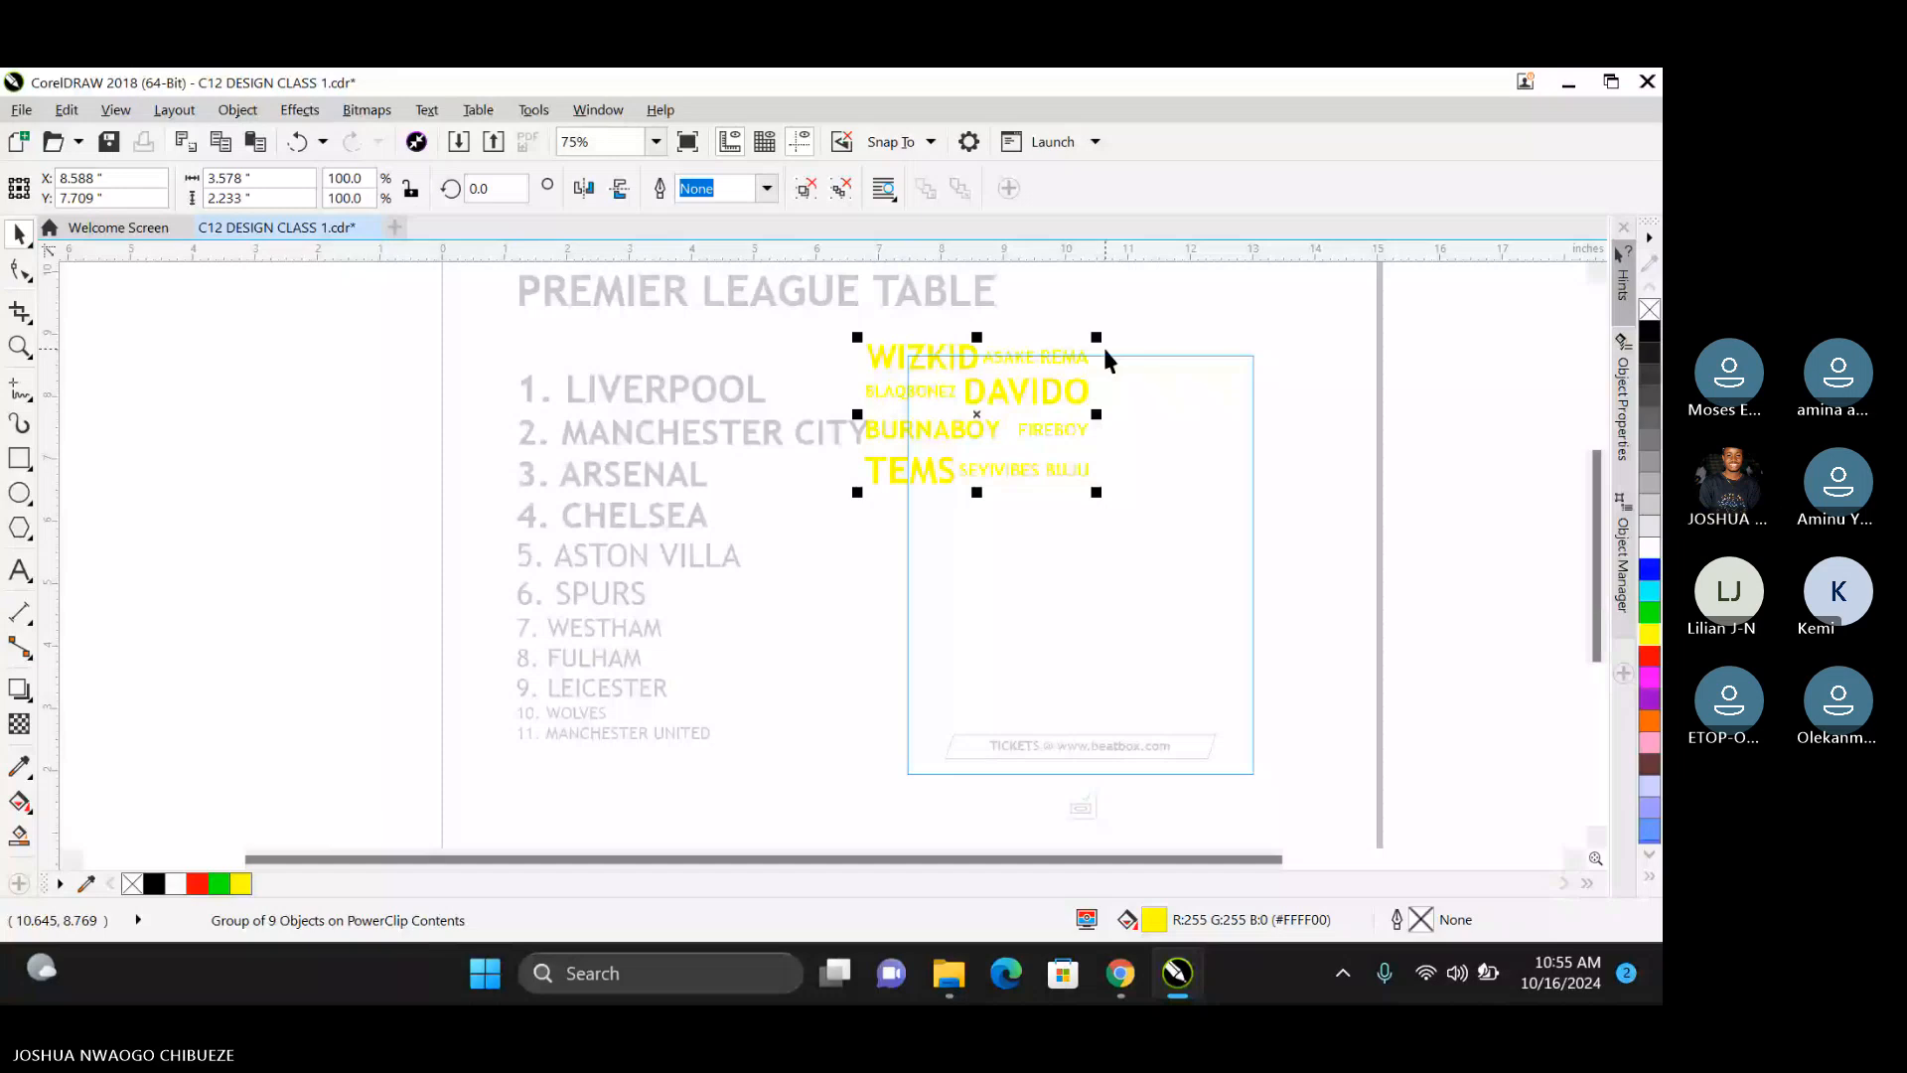
drag(1066, 390, 1066, 539)
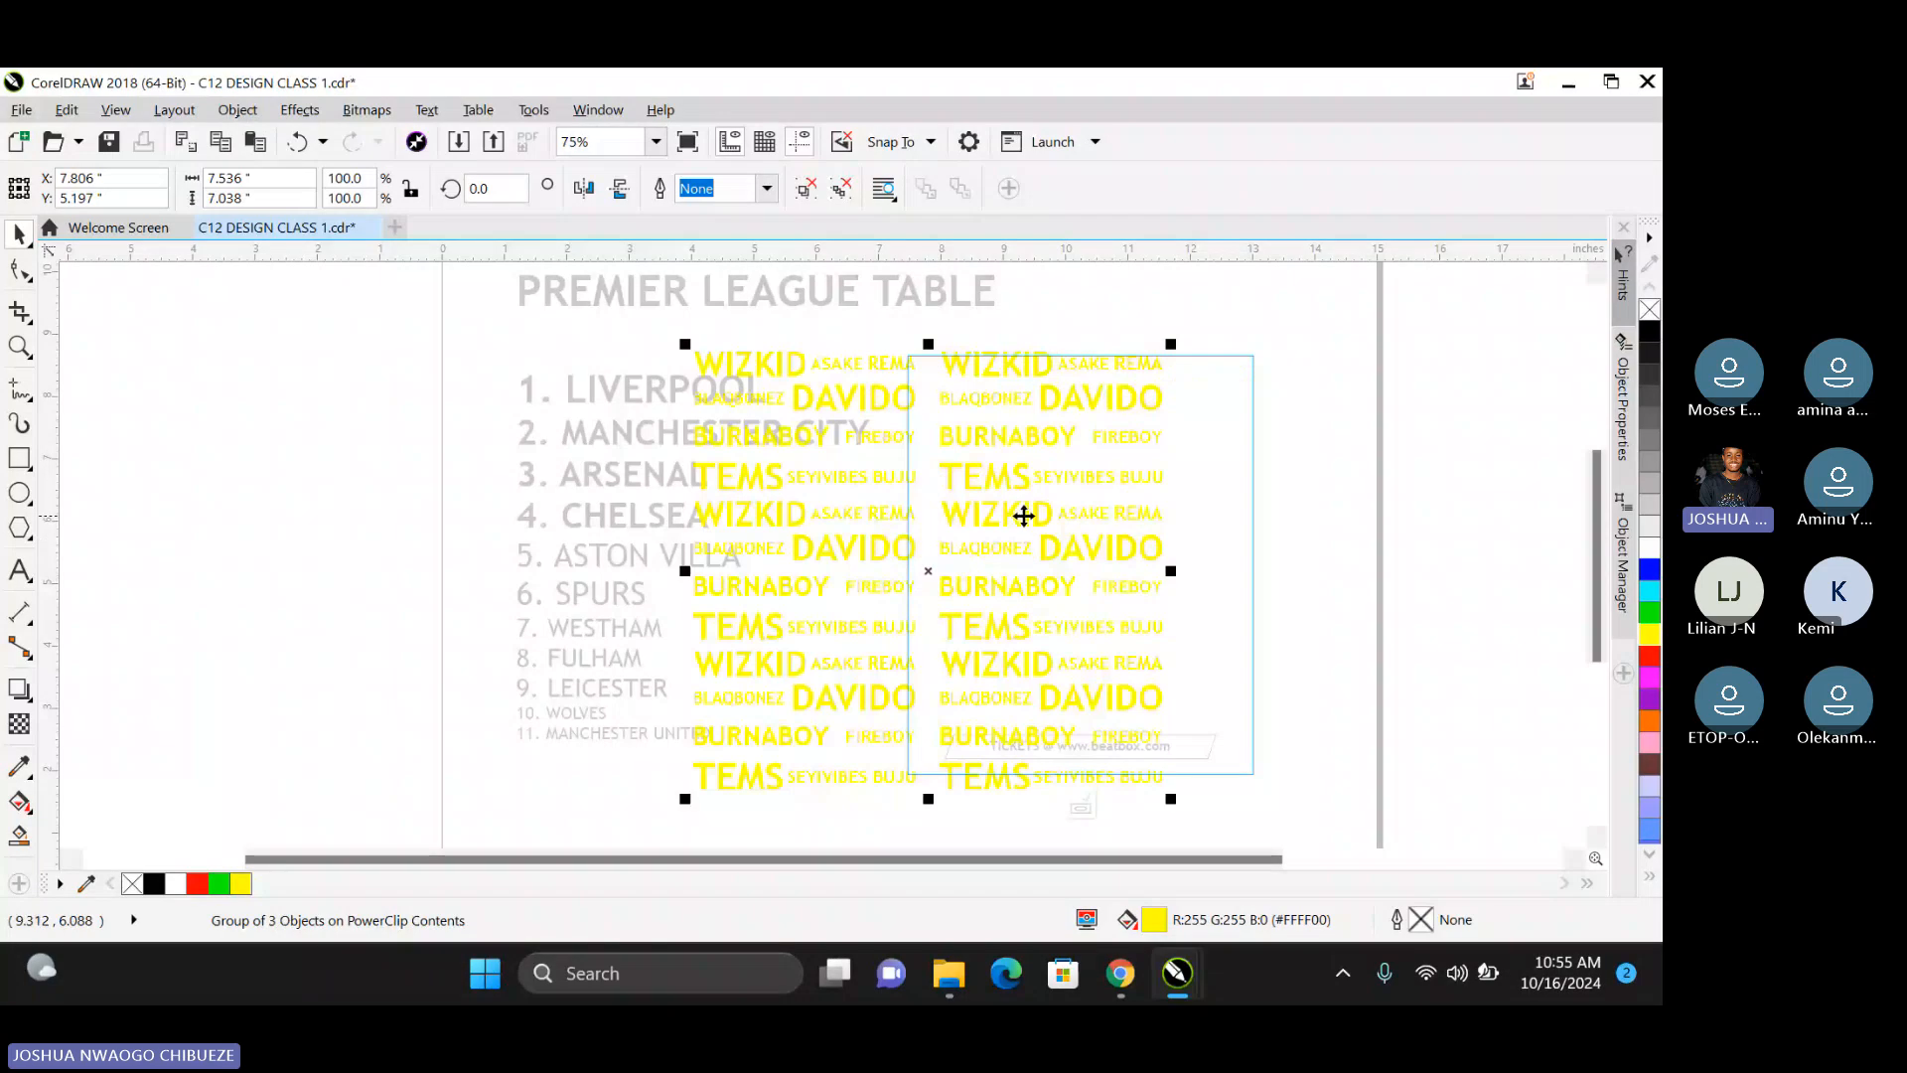
drag(1022, 516, 1145, 505)
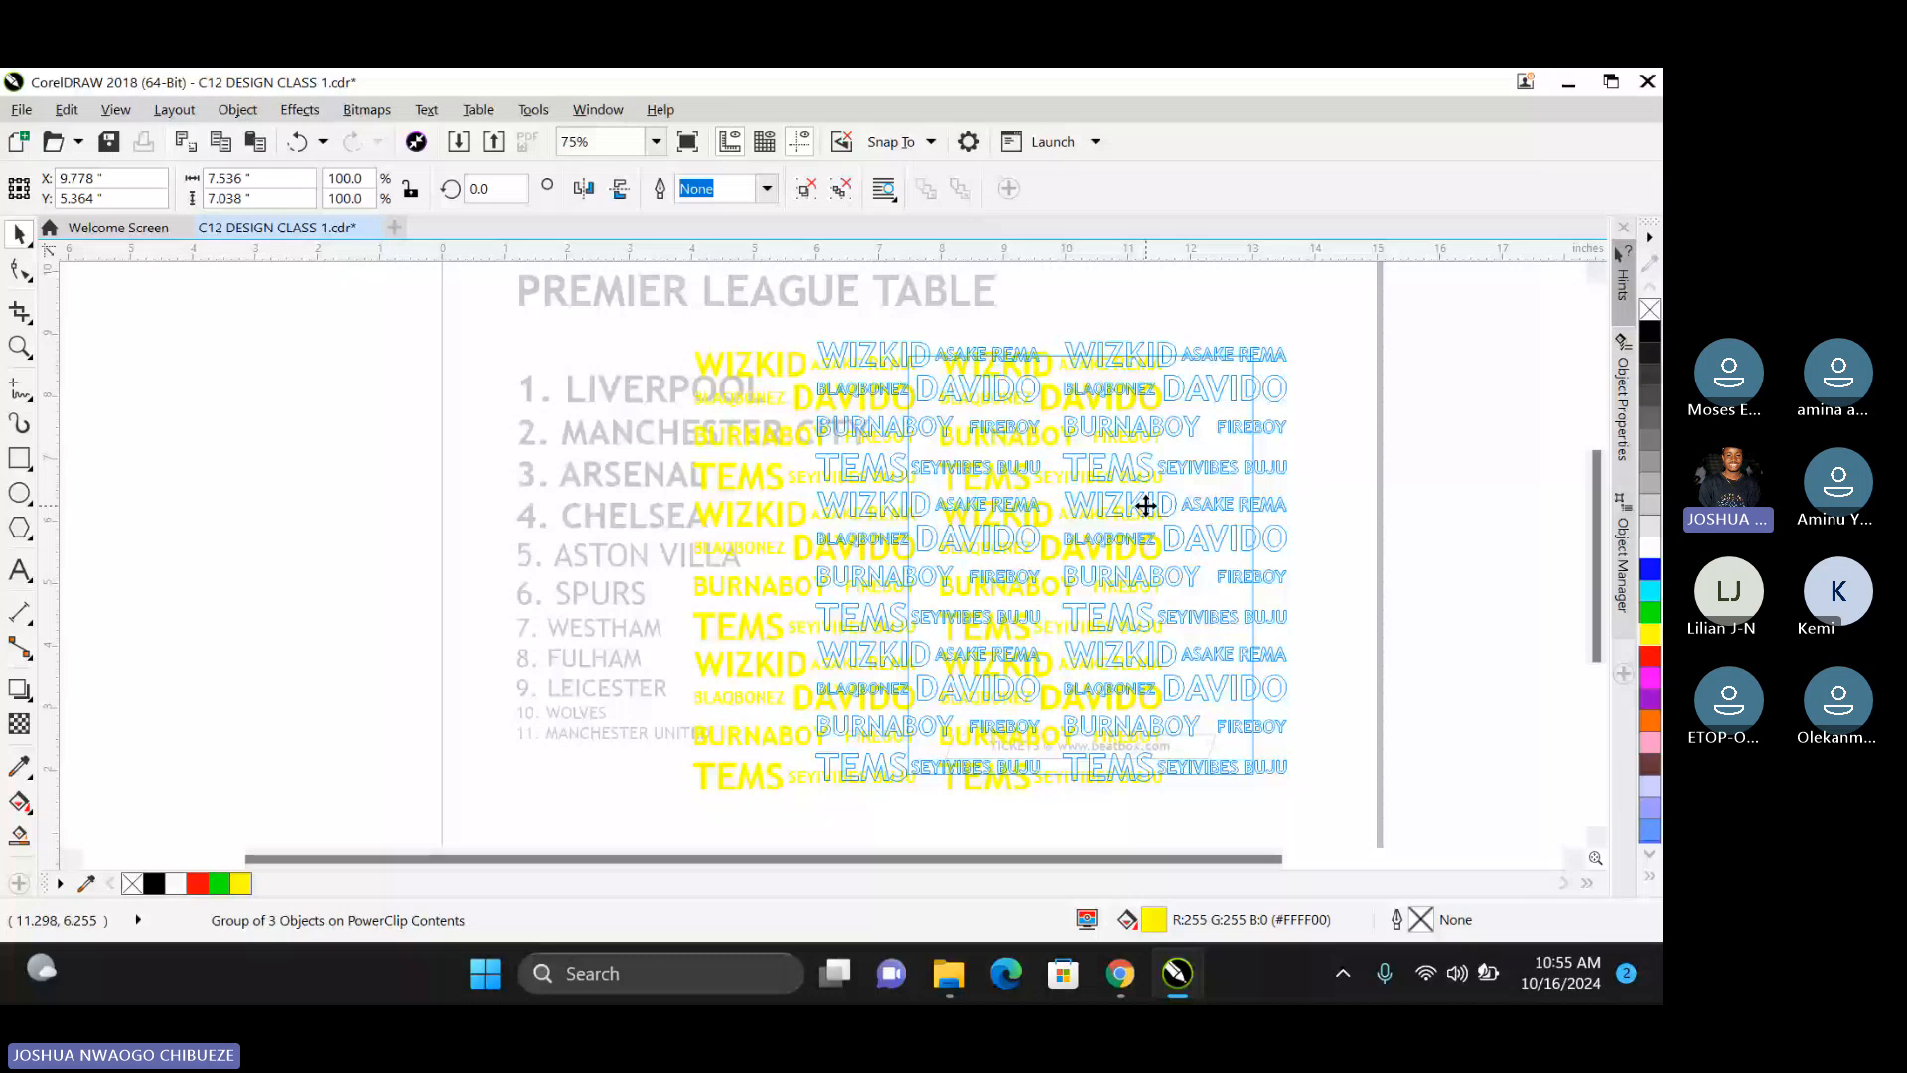
Sample the golden yellow of the Chrome taskbar icon with the Color Eyedropper and apply it to the repeated artist names.
click(18, 766)
click(117, 191)
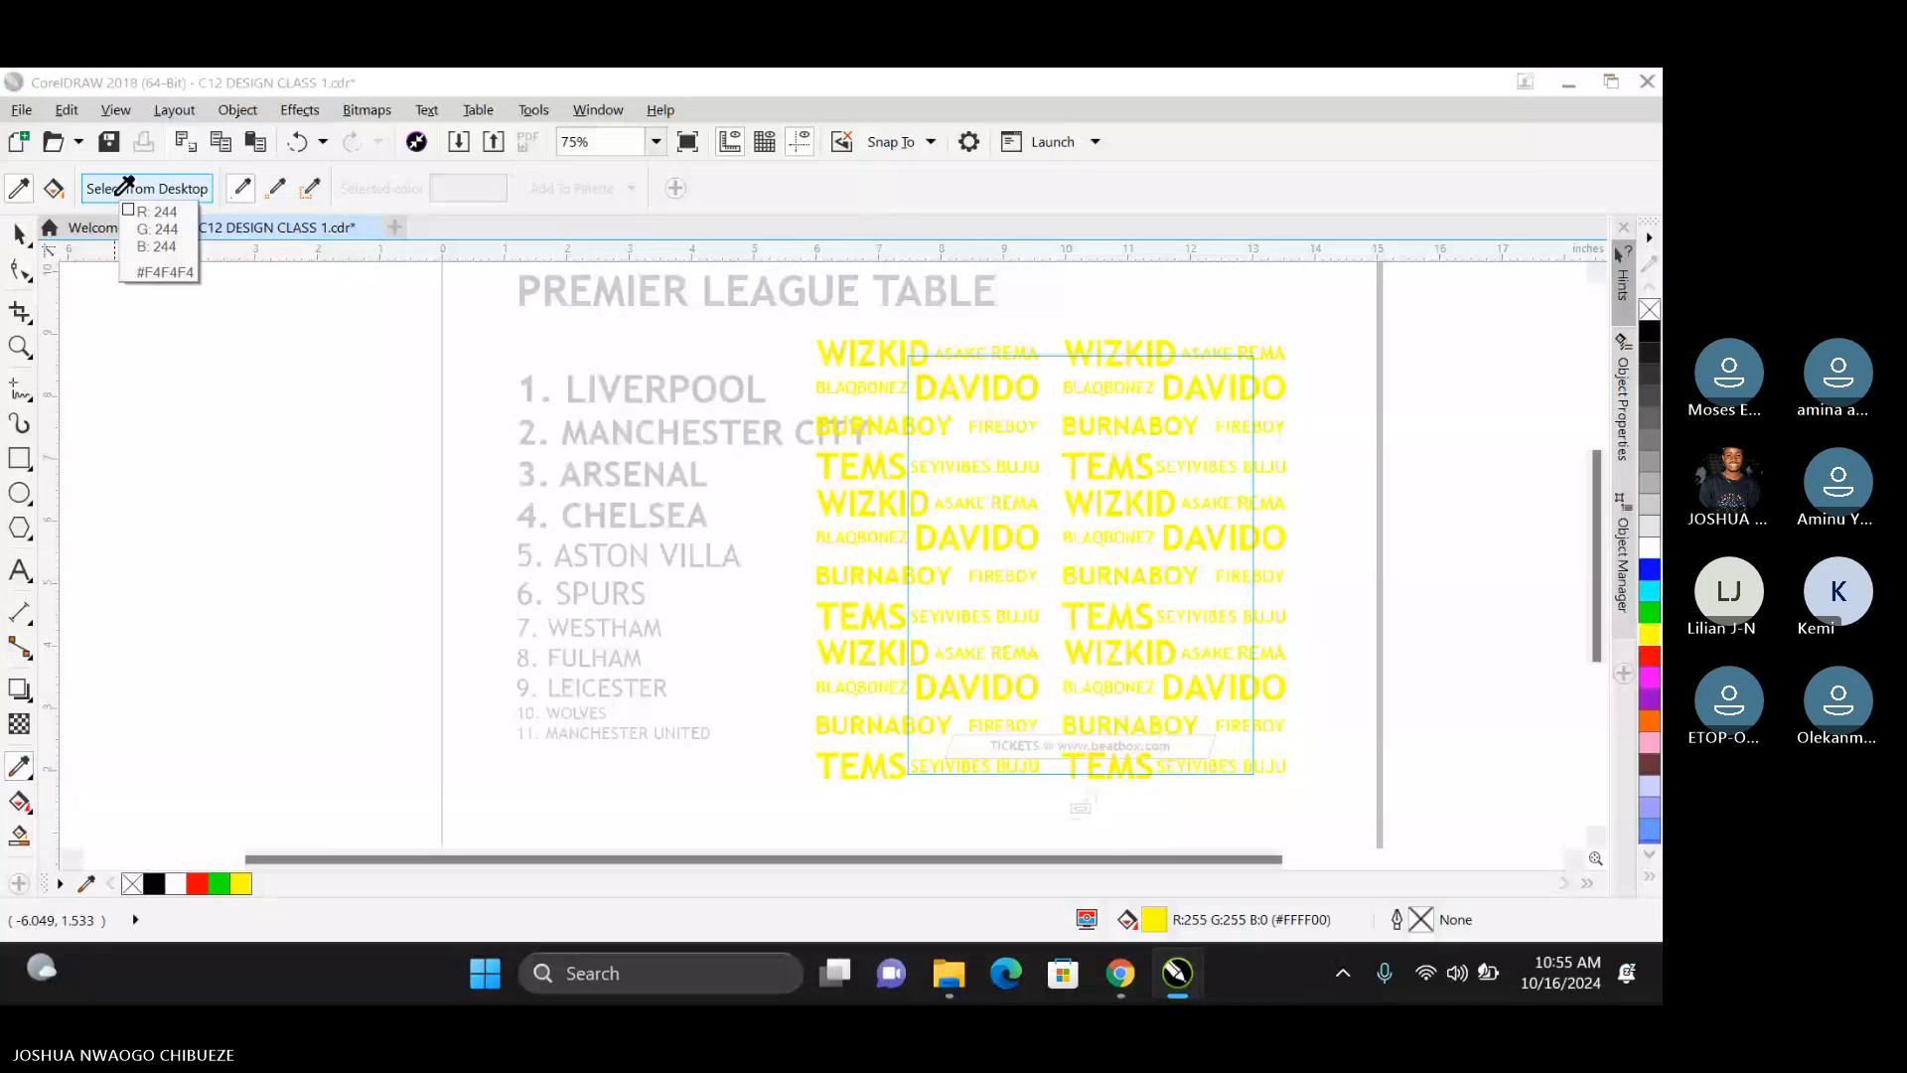
click(1130, 976)
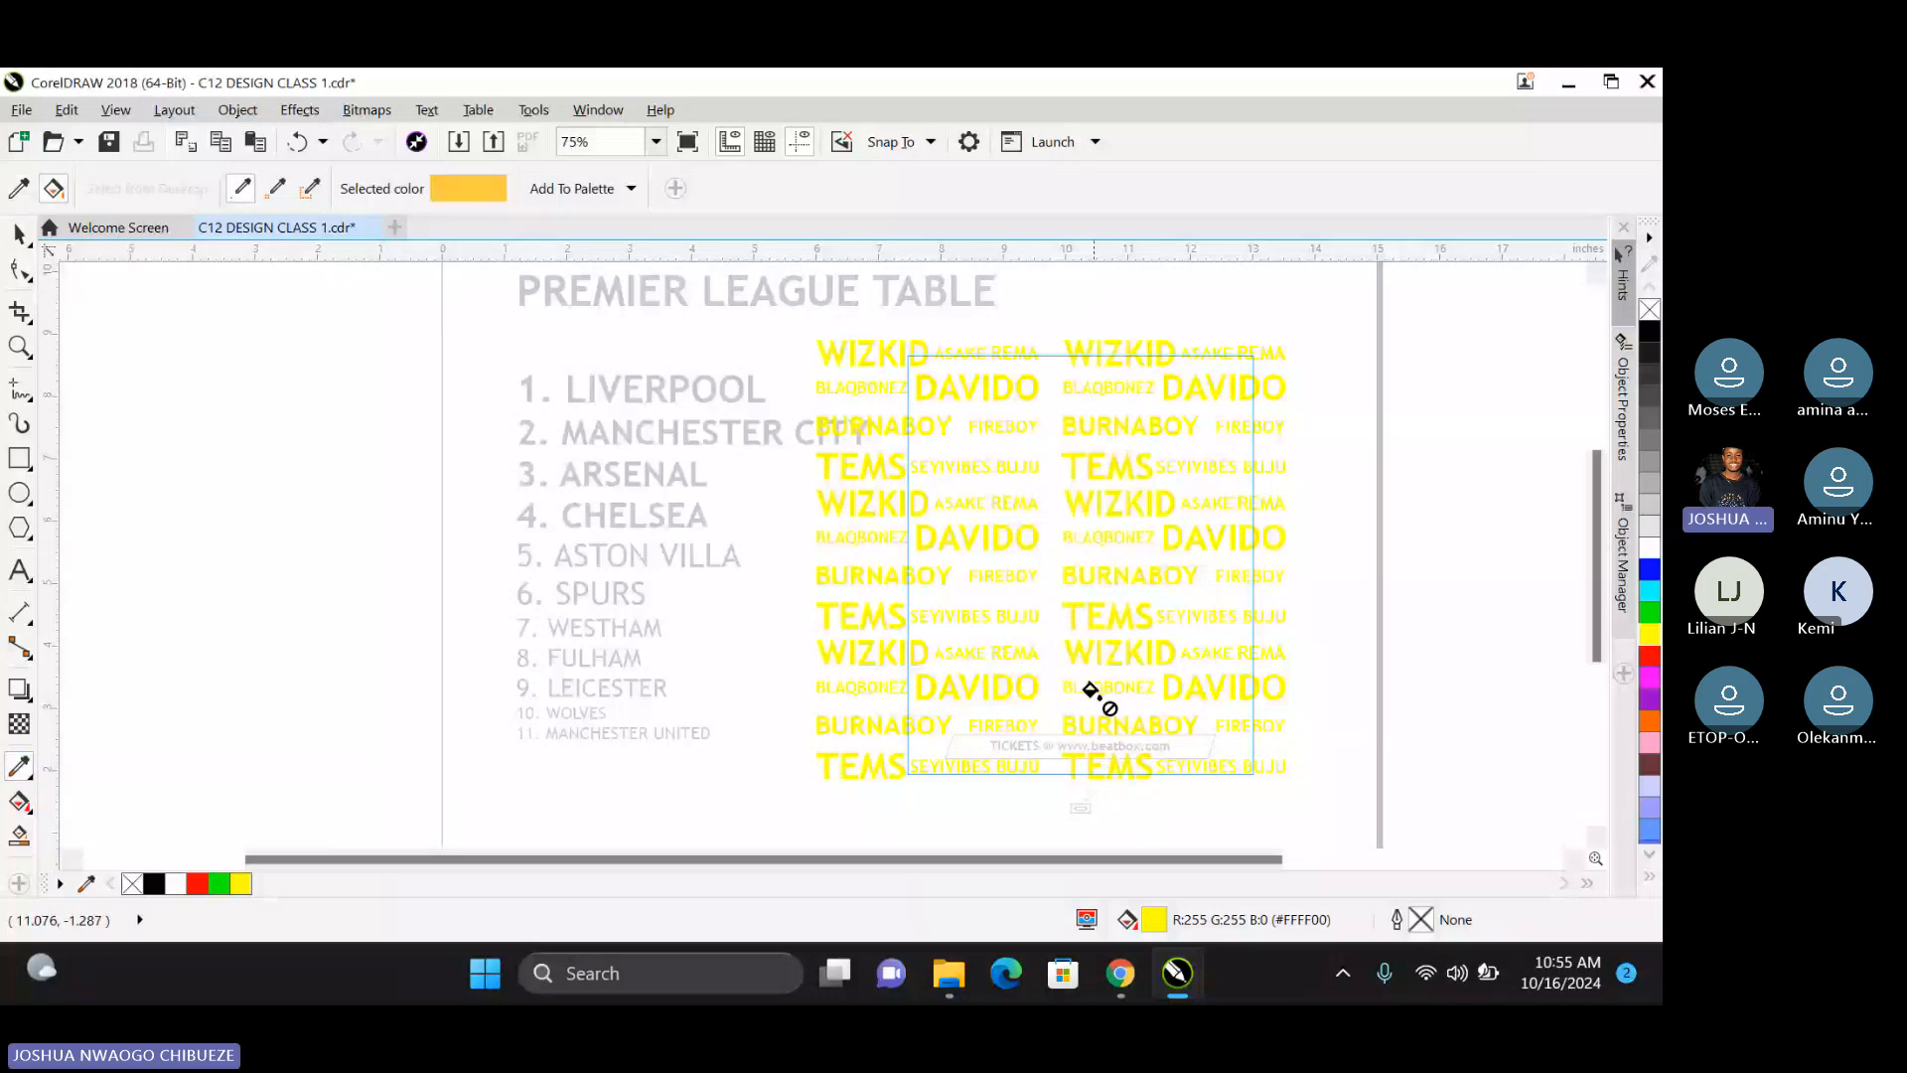
click(1091, 623)
key(space)
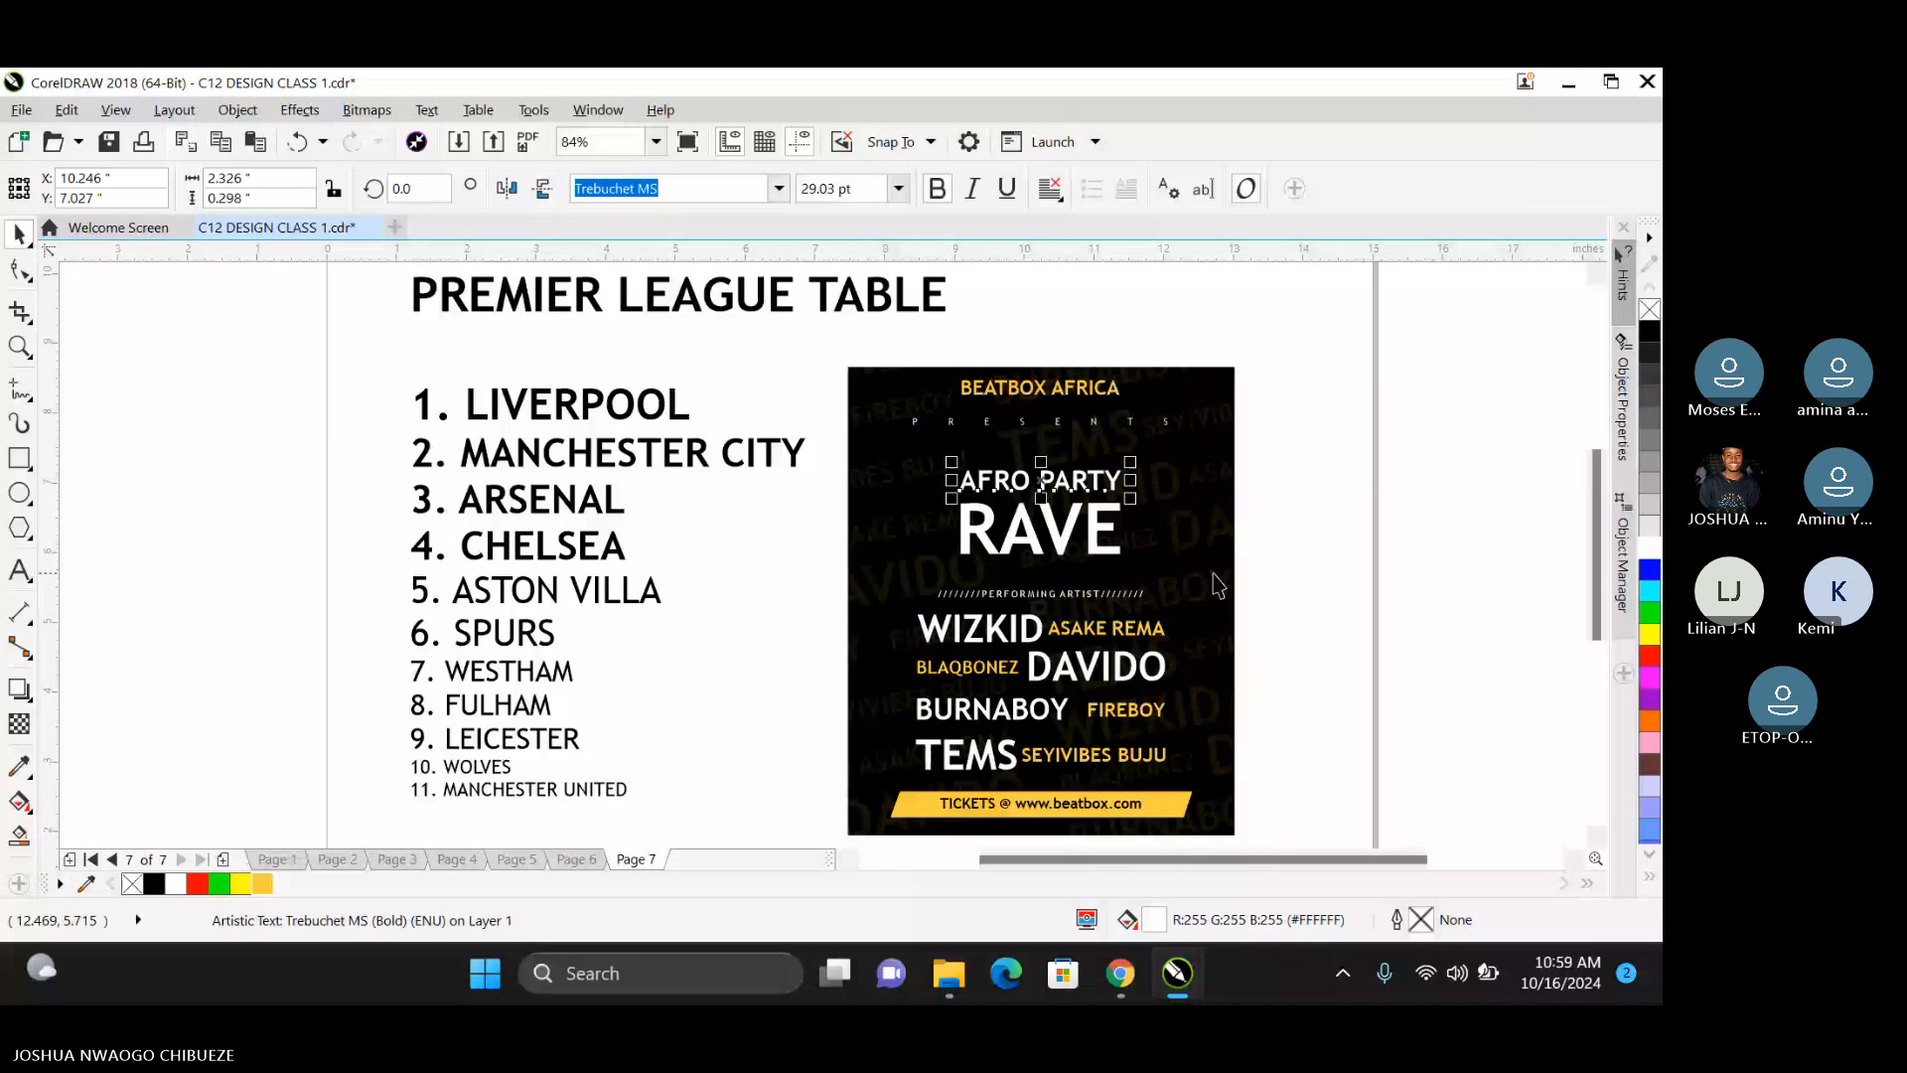
Review the coloured poster full screen and inspect the thin border line on either side of the BEATBOX AFRICA heading.
key(F9)
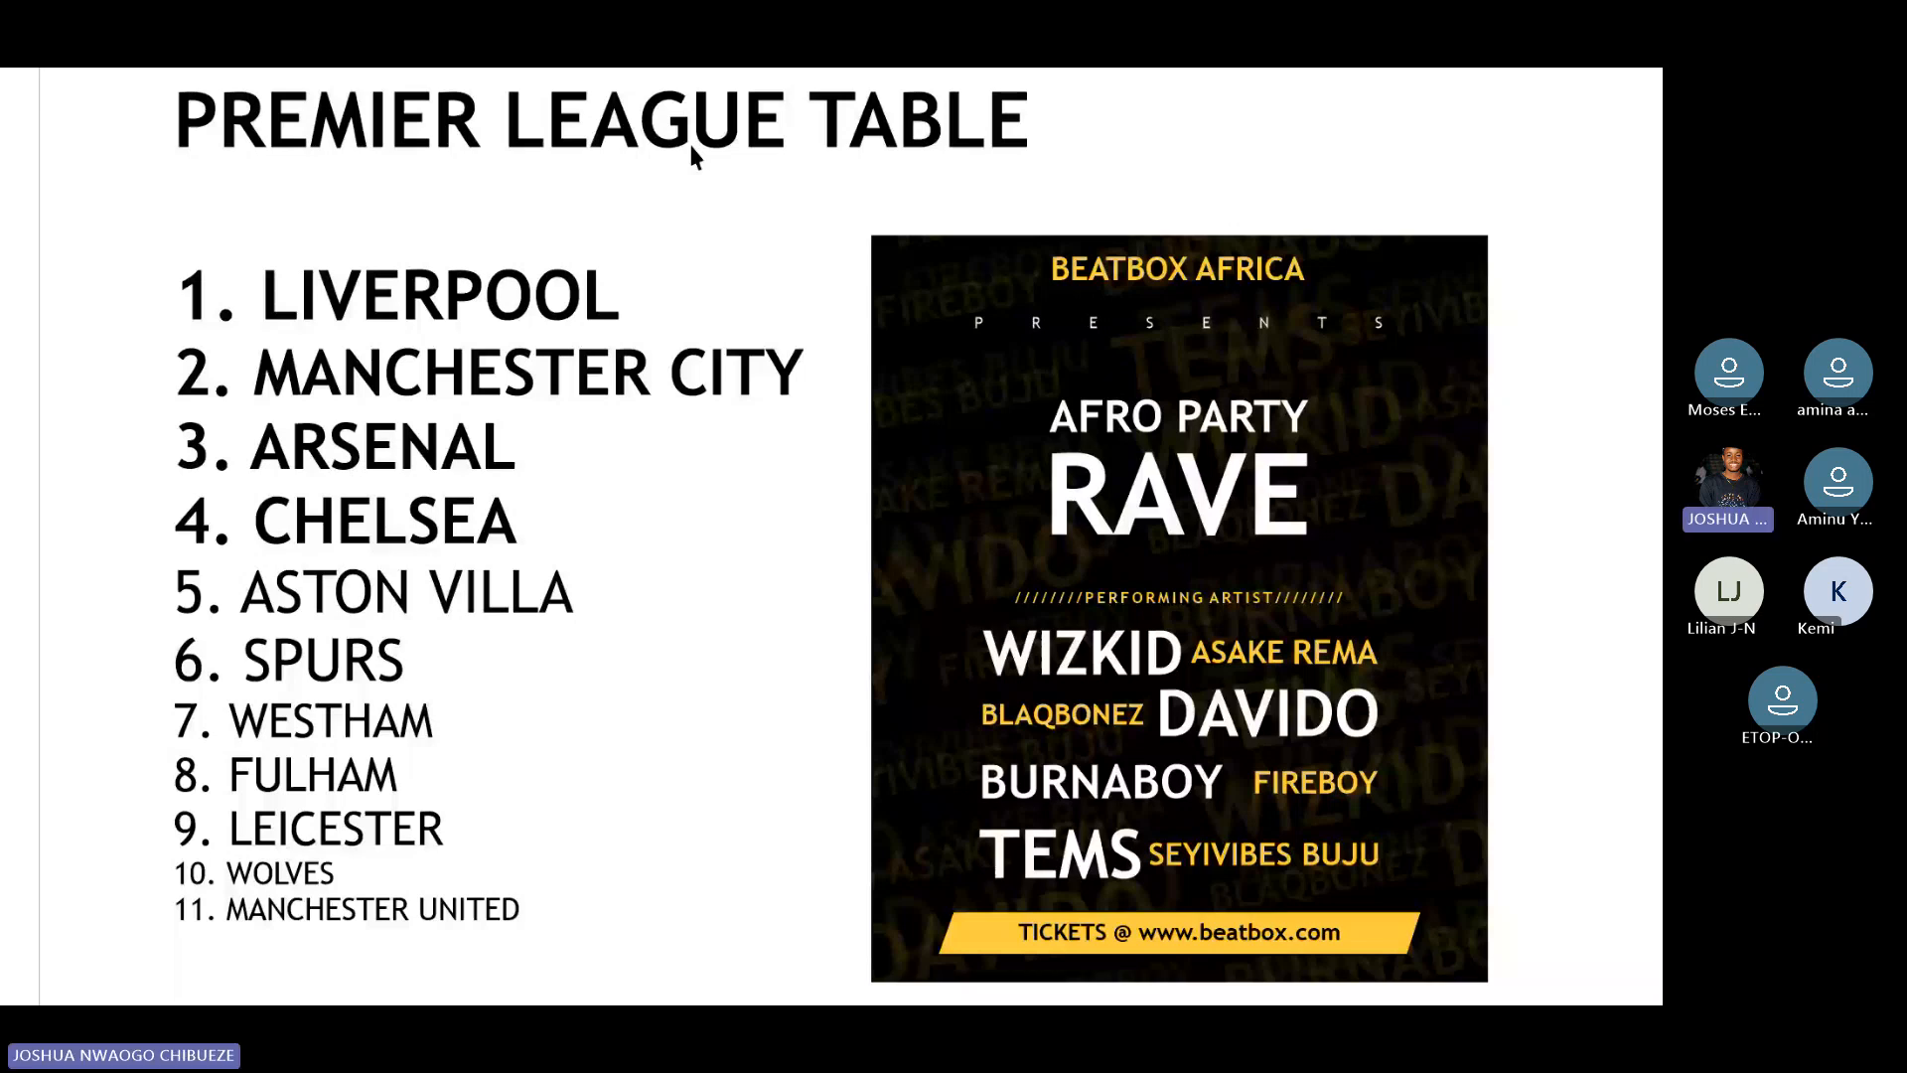
key(F9)
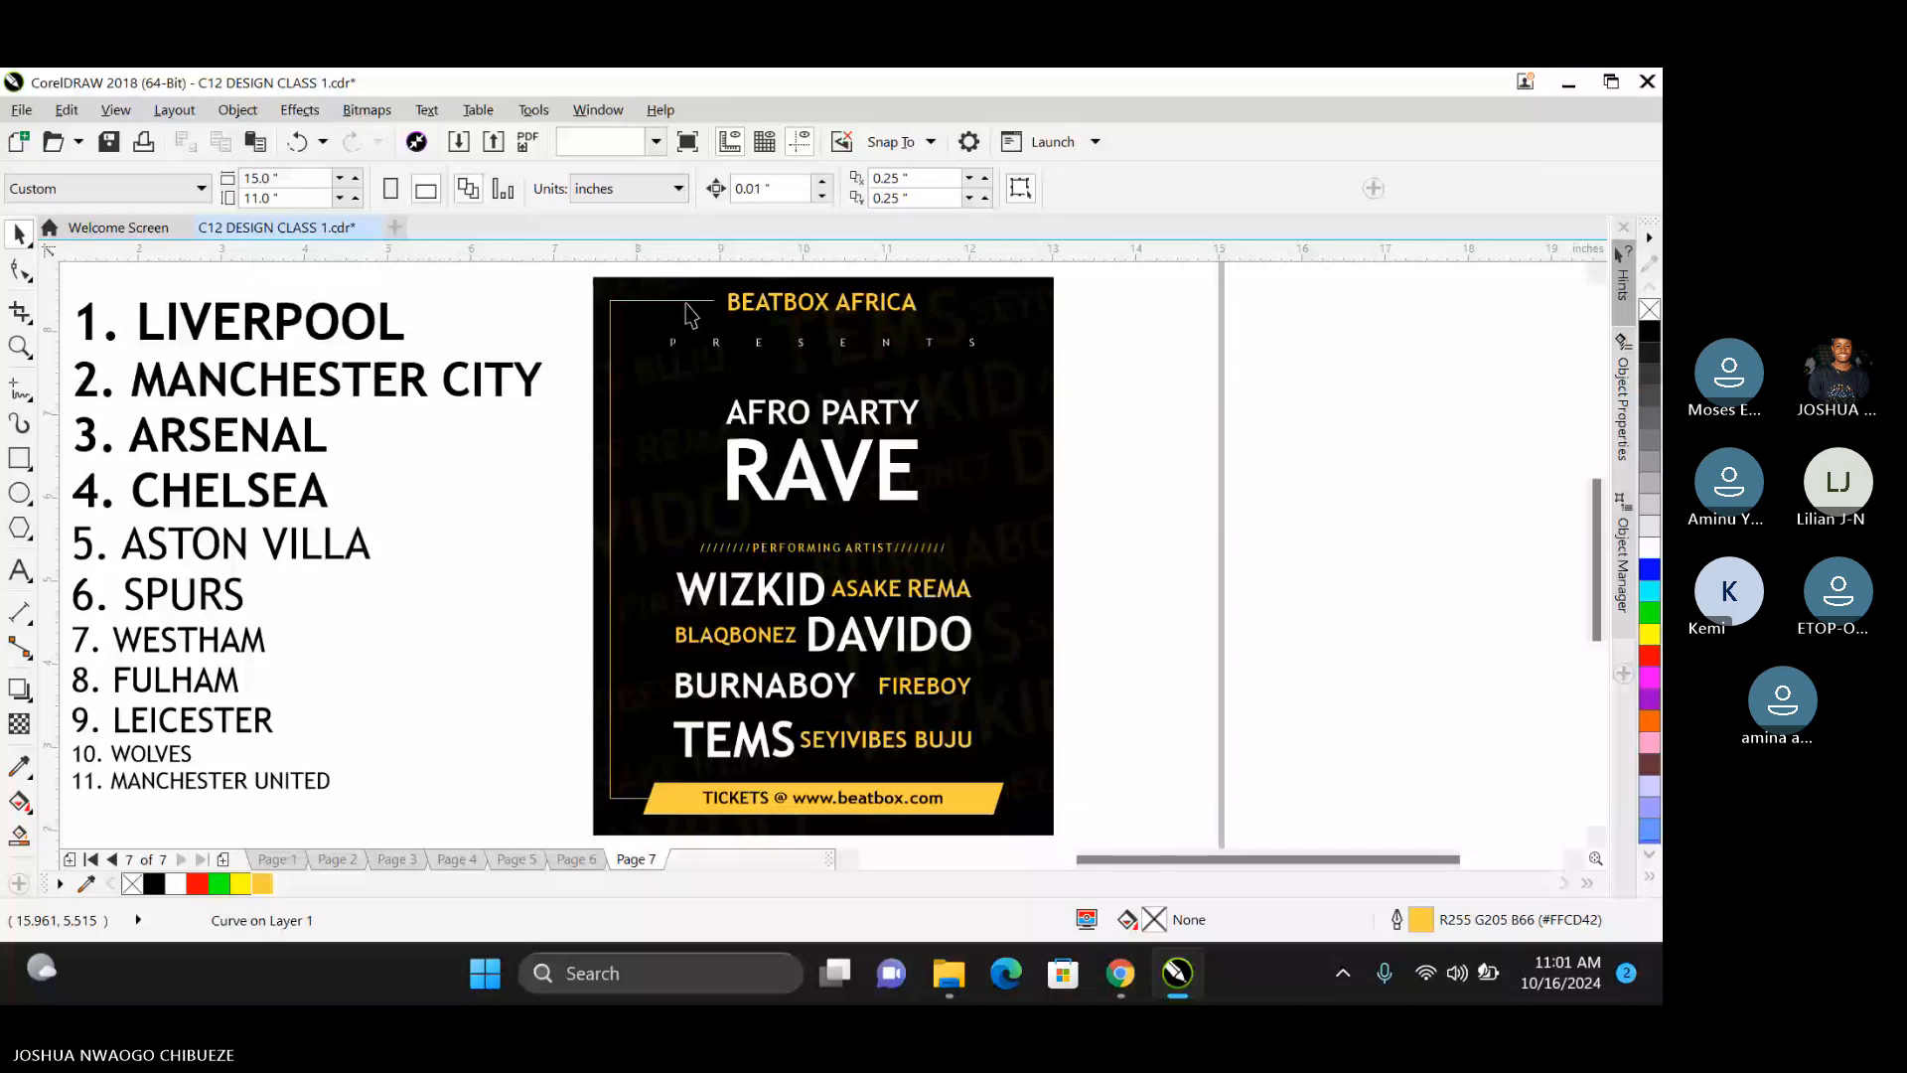
scroll(961, 344, up, 5)
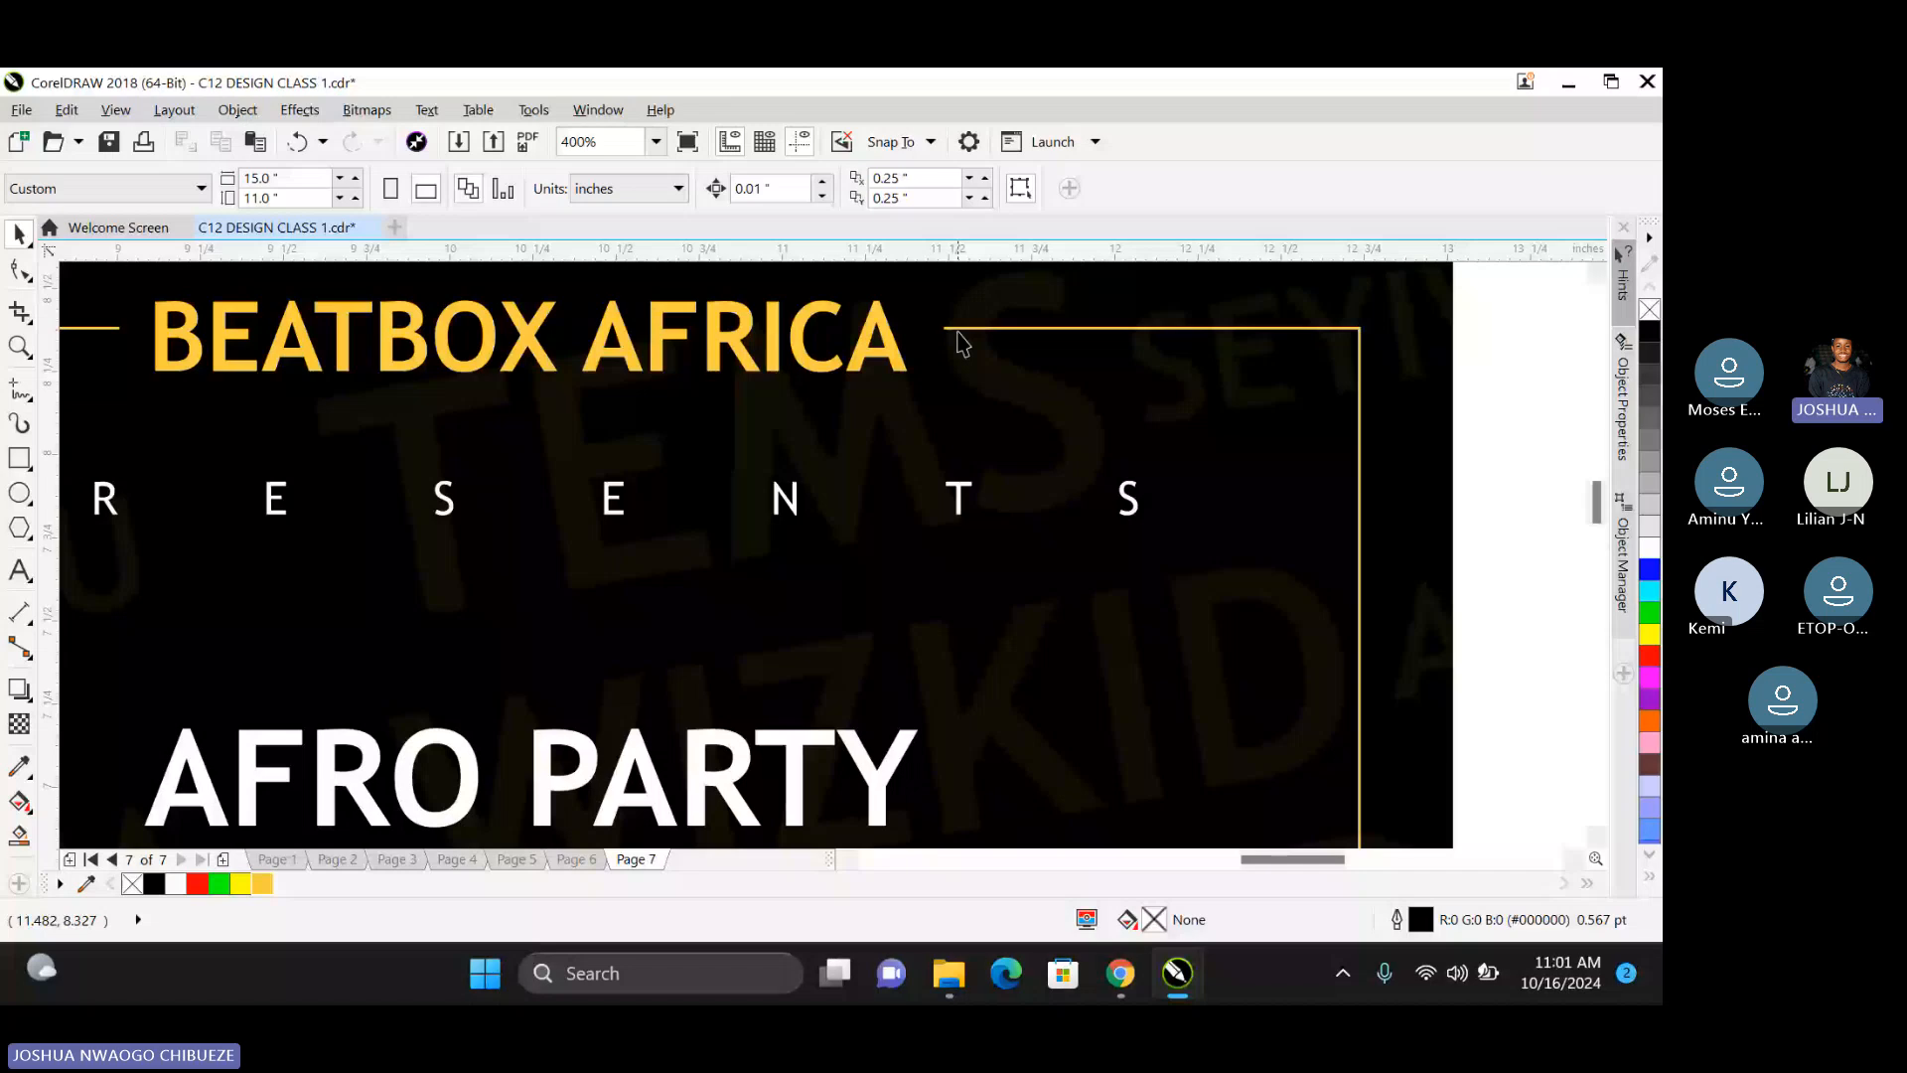
scroll(962, 345, down, 5)
right_click(961, 345)
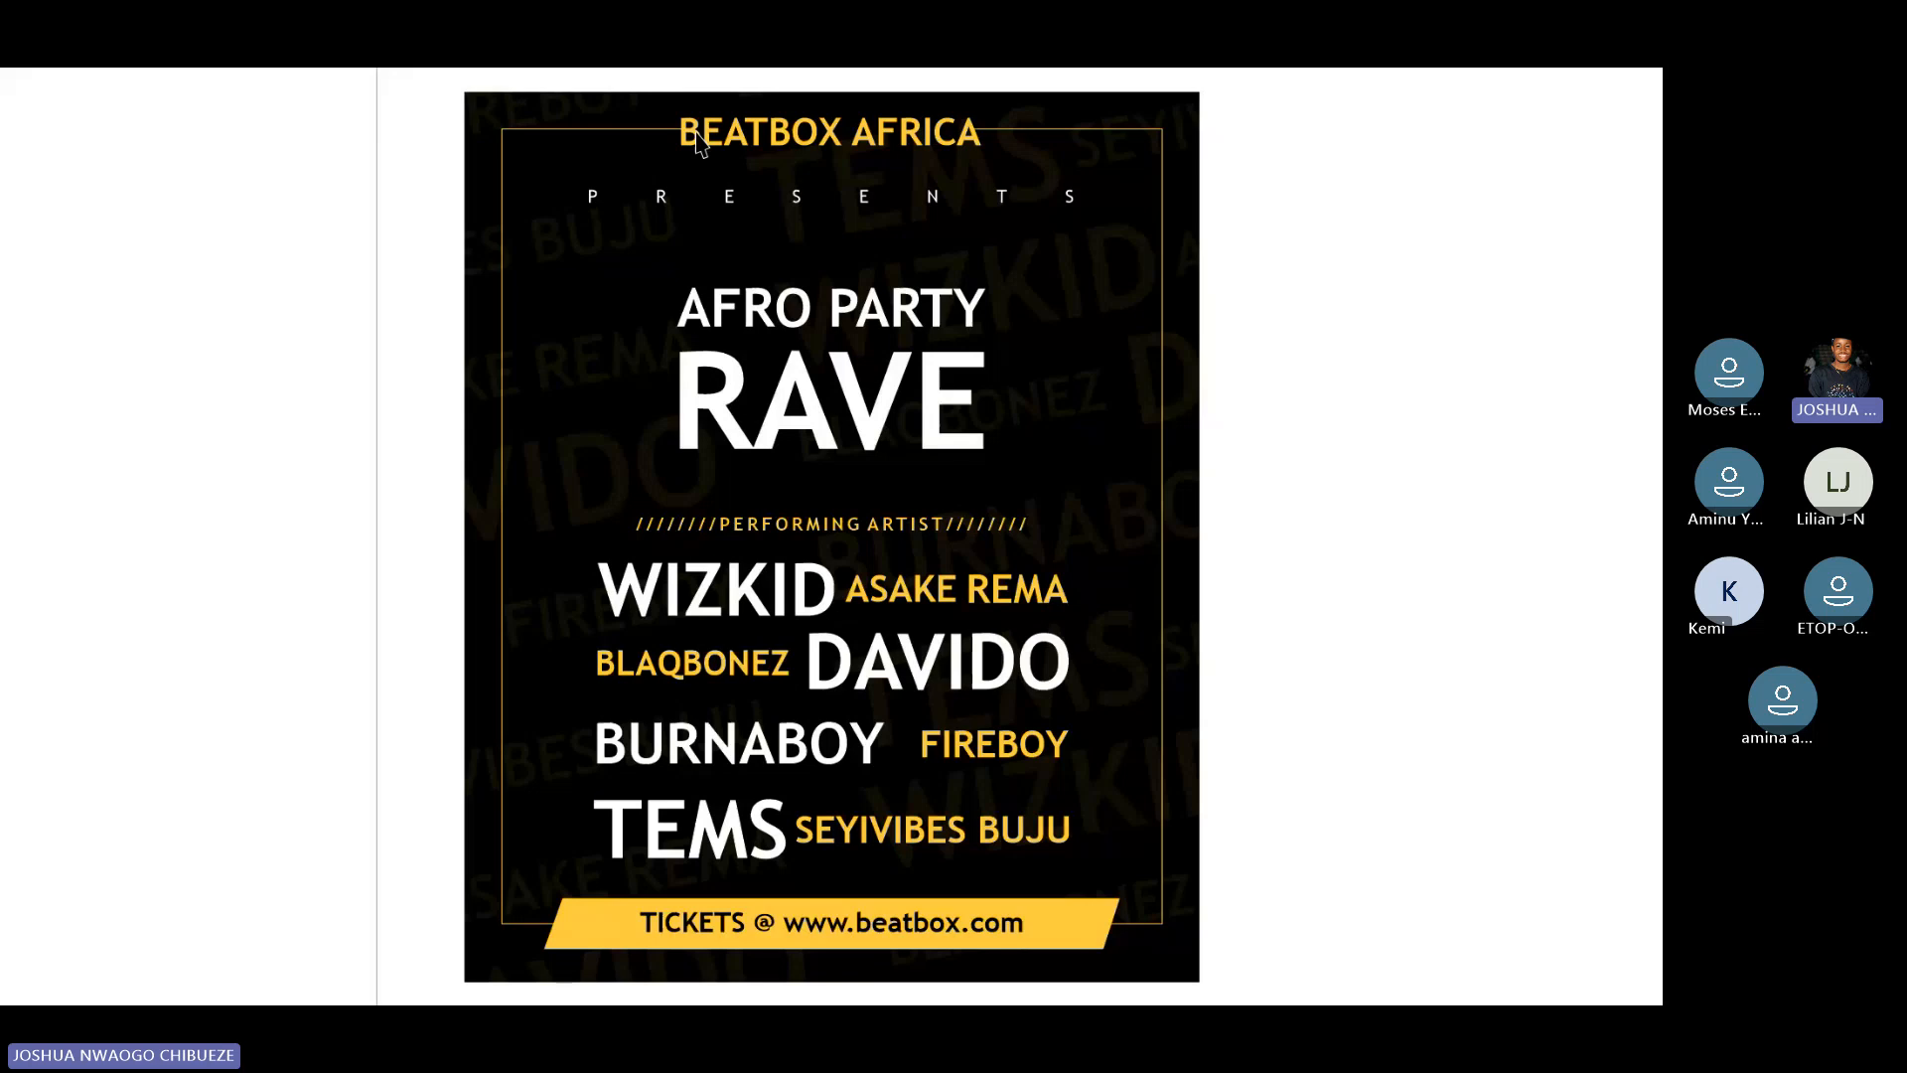
key(F9)
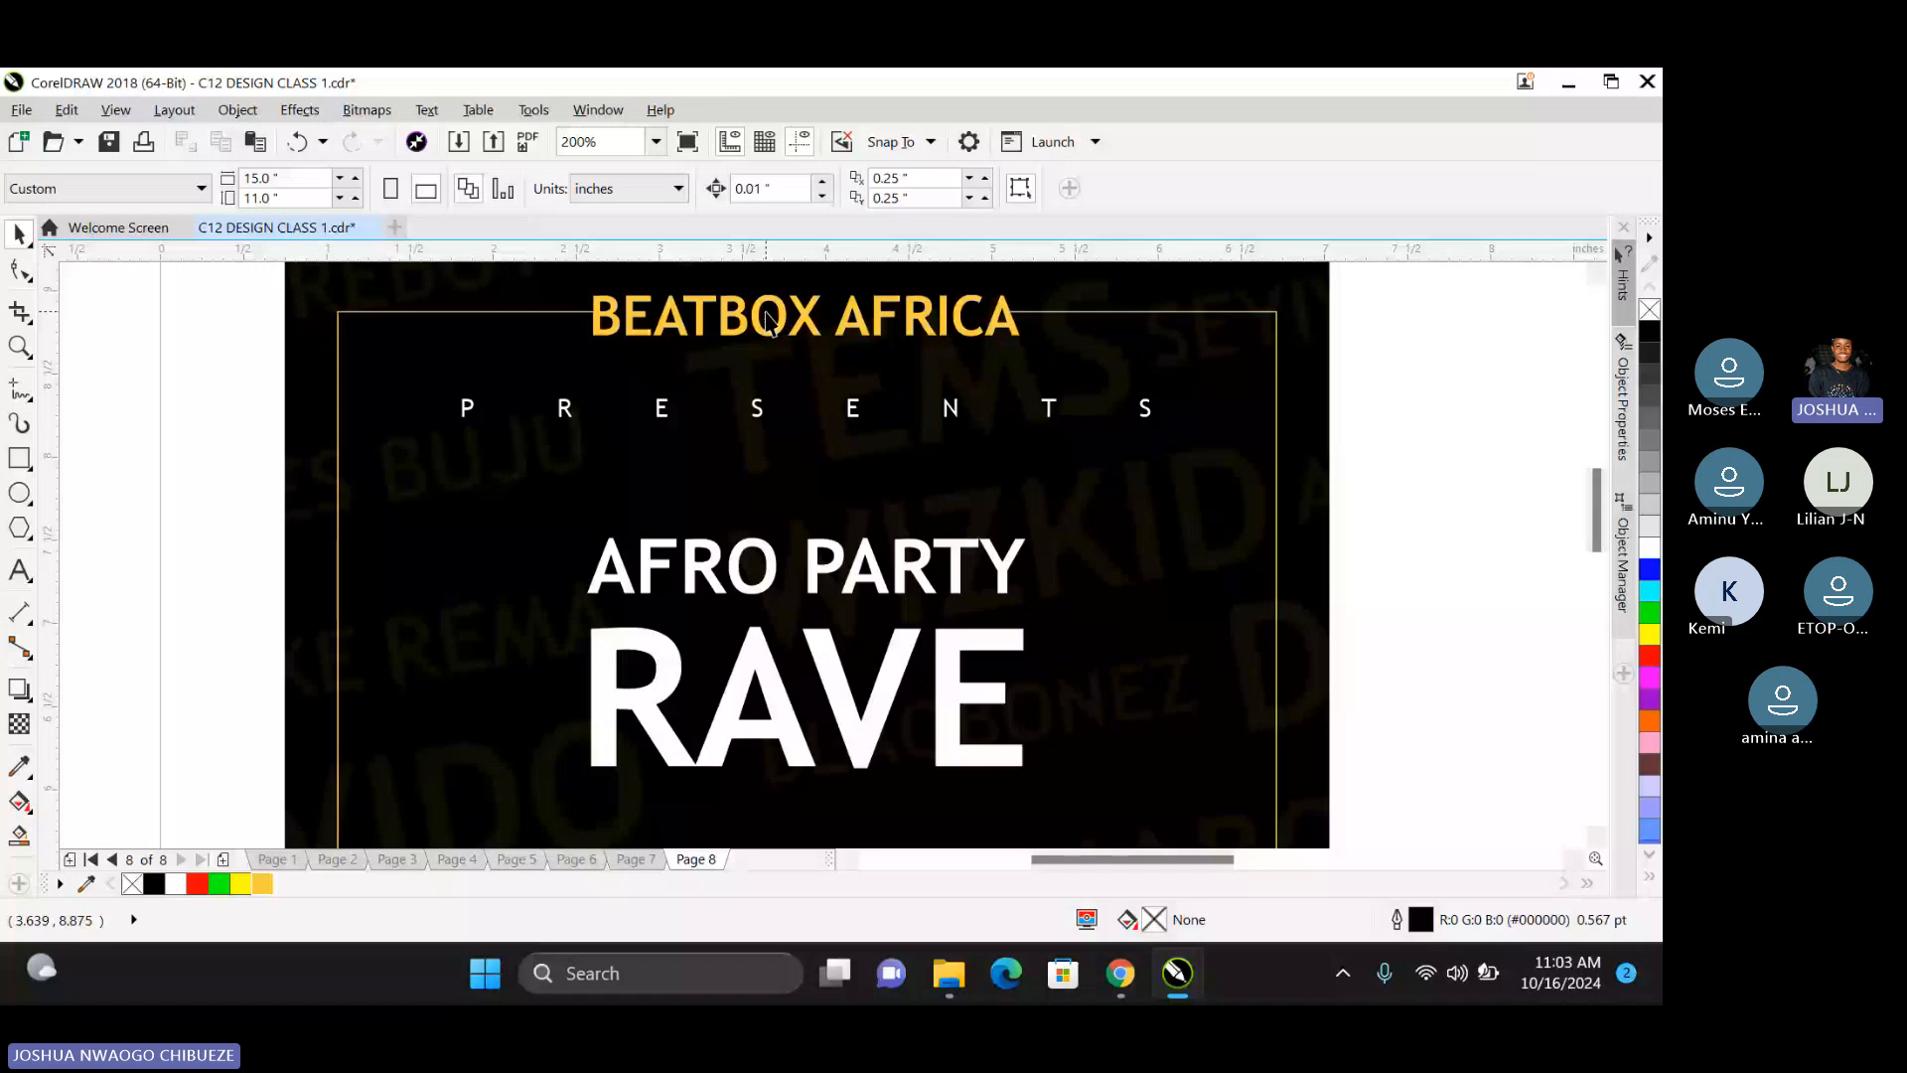
Show the character spacing handles of the PRESENTS text with the Shape tool, and return to normal selection.
click(466, 408)
click(18, 269)
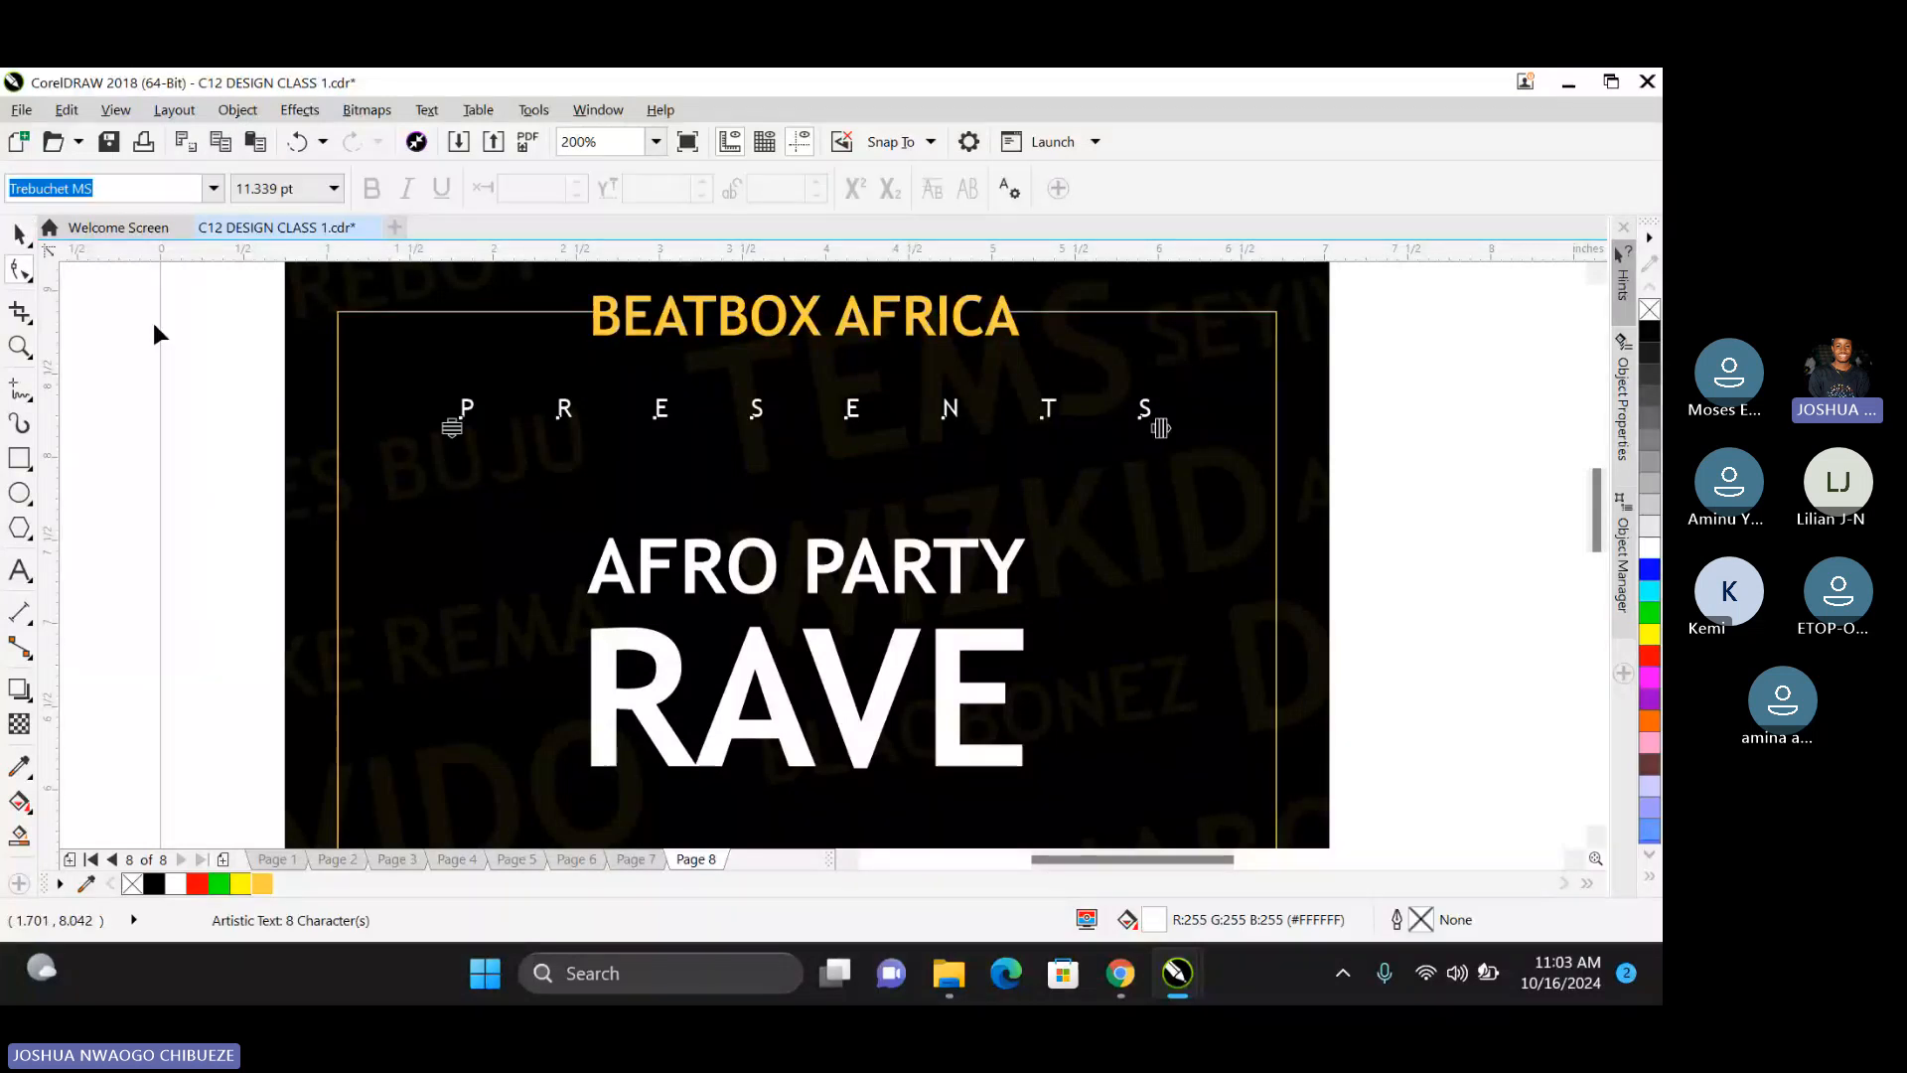
click(22, 233)
scroll(698, 590, down, 1)
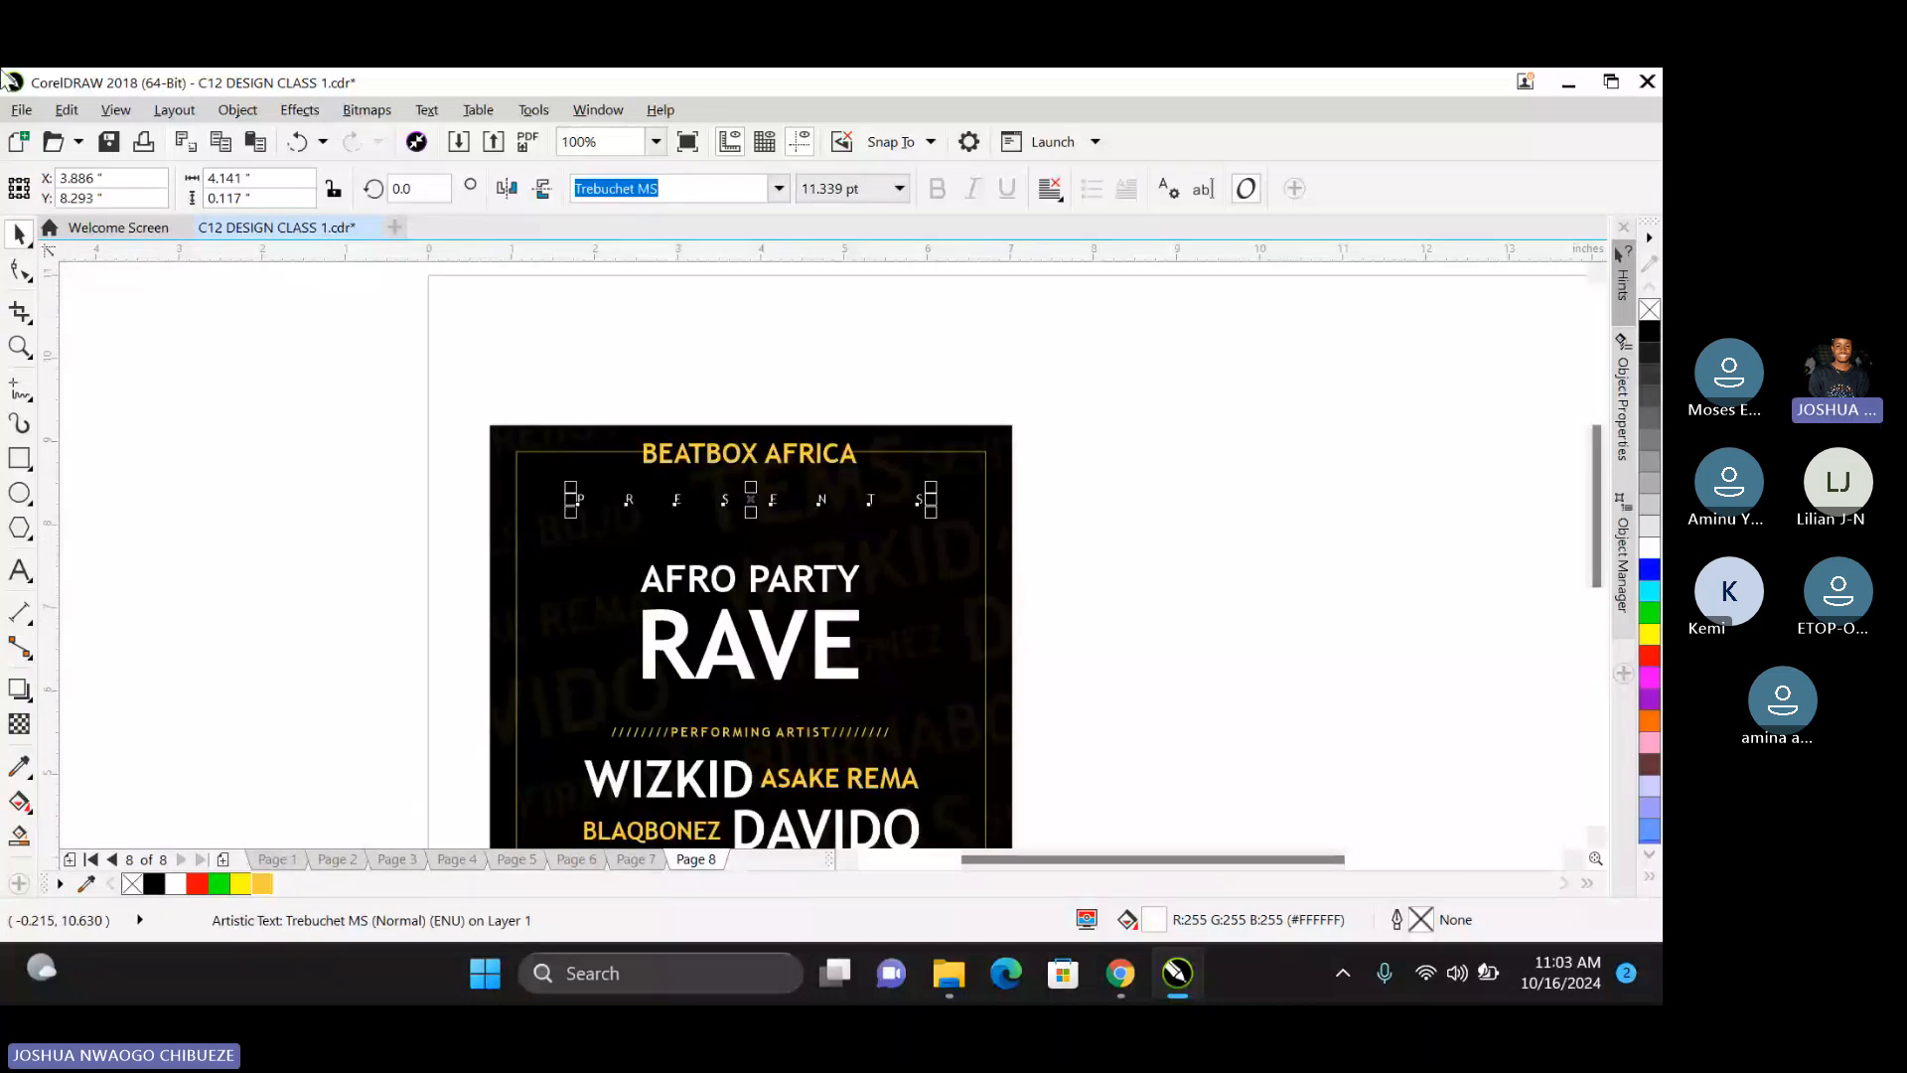
Increase the line spacing of the Premier League list on page 7 with the Shape tool.
key(Page_Up)
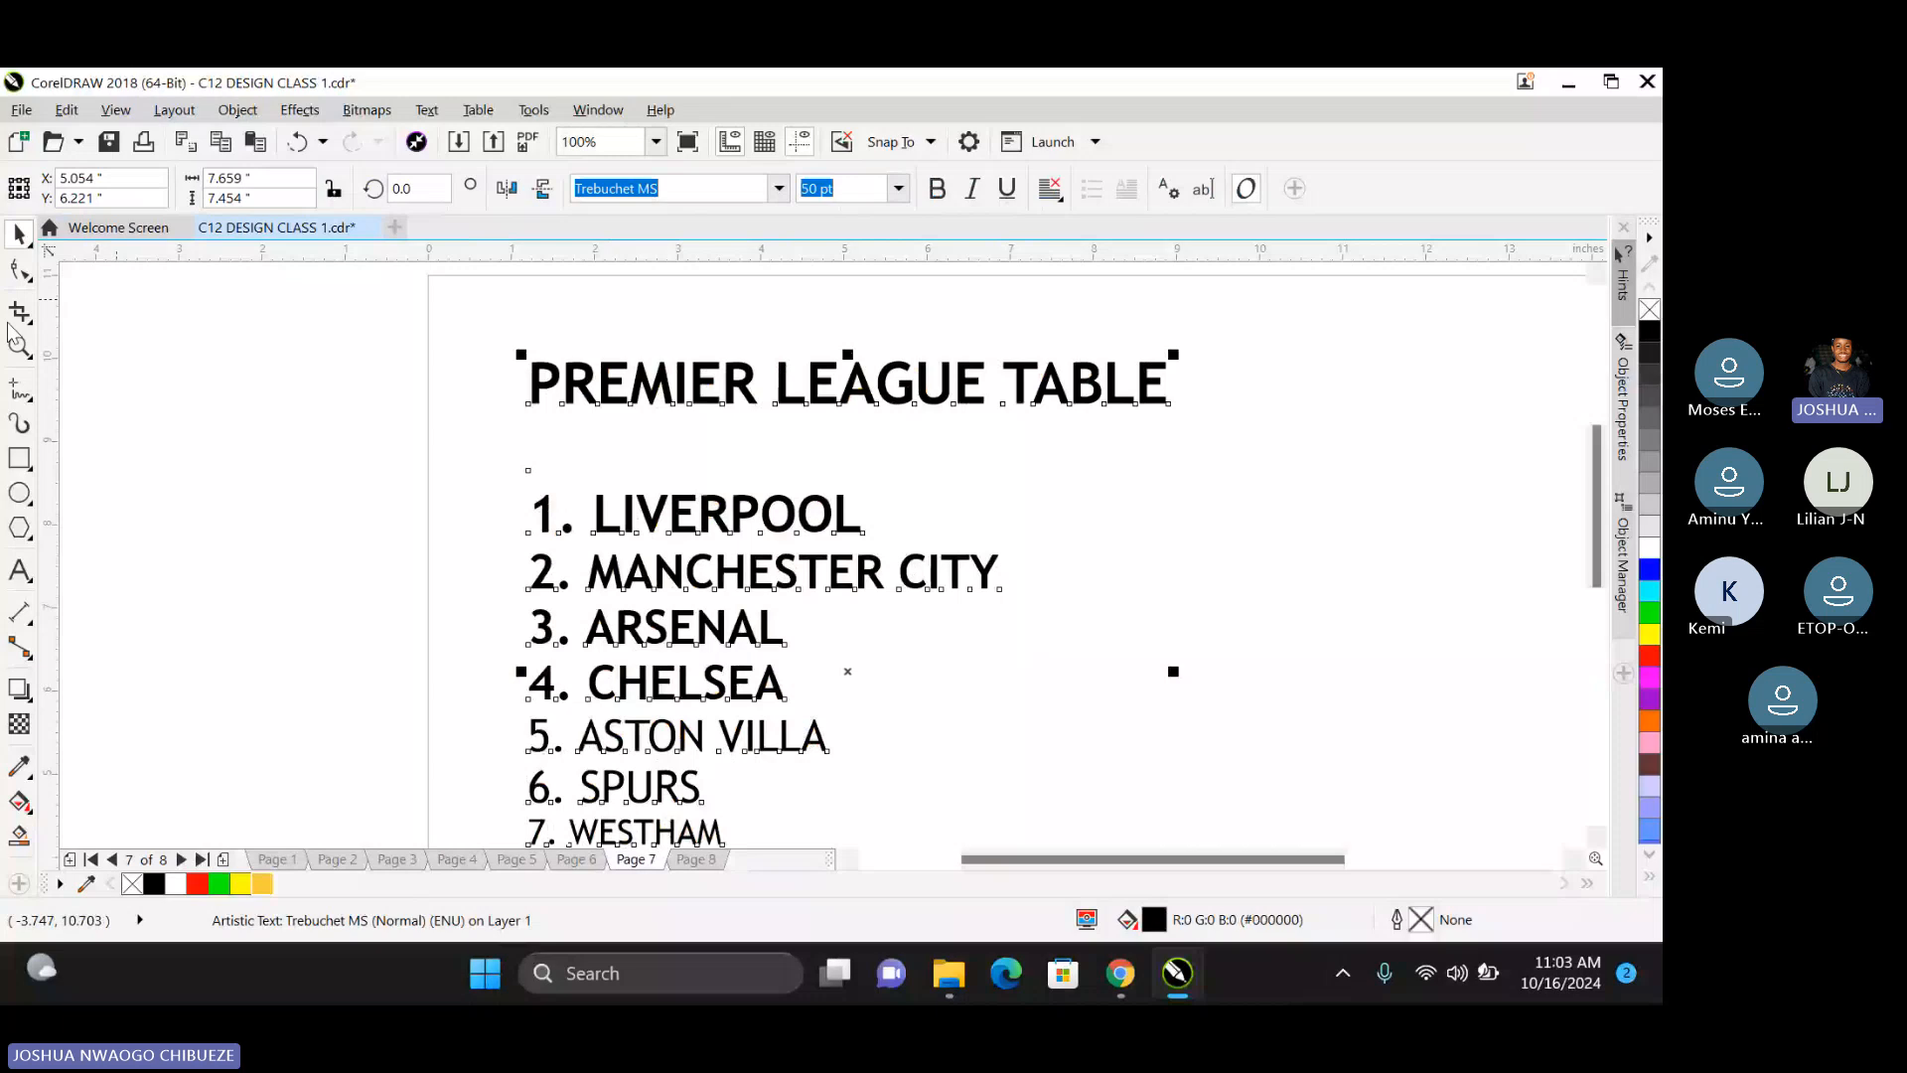
click(20, 282)
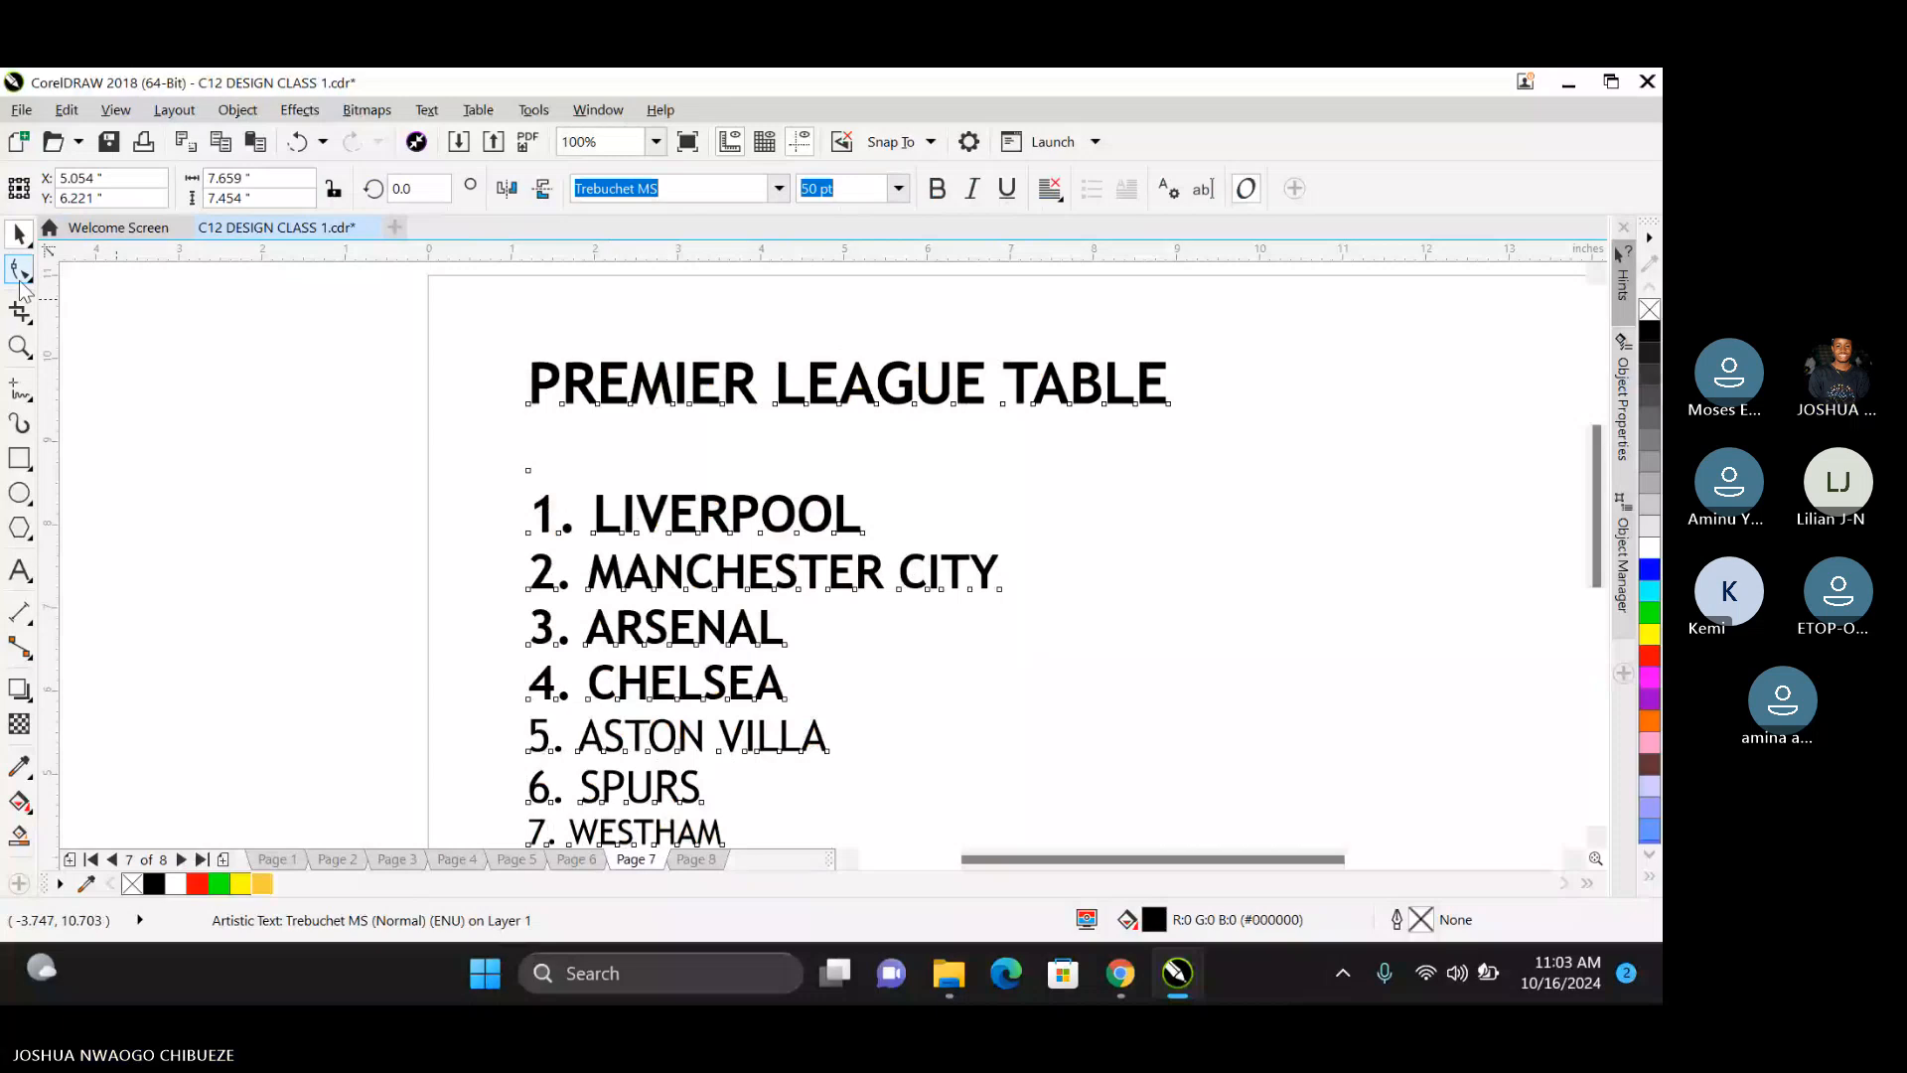
scroll(603, 337, down, 2)
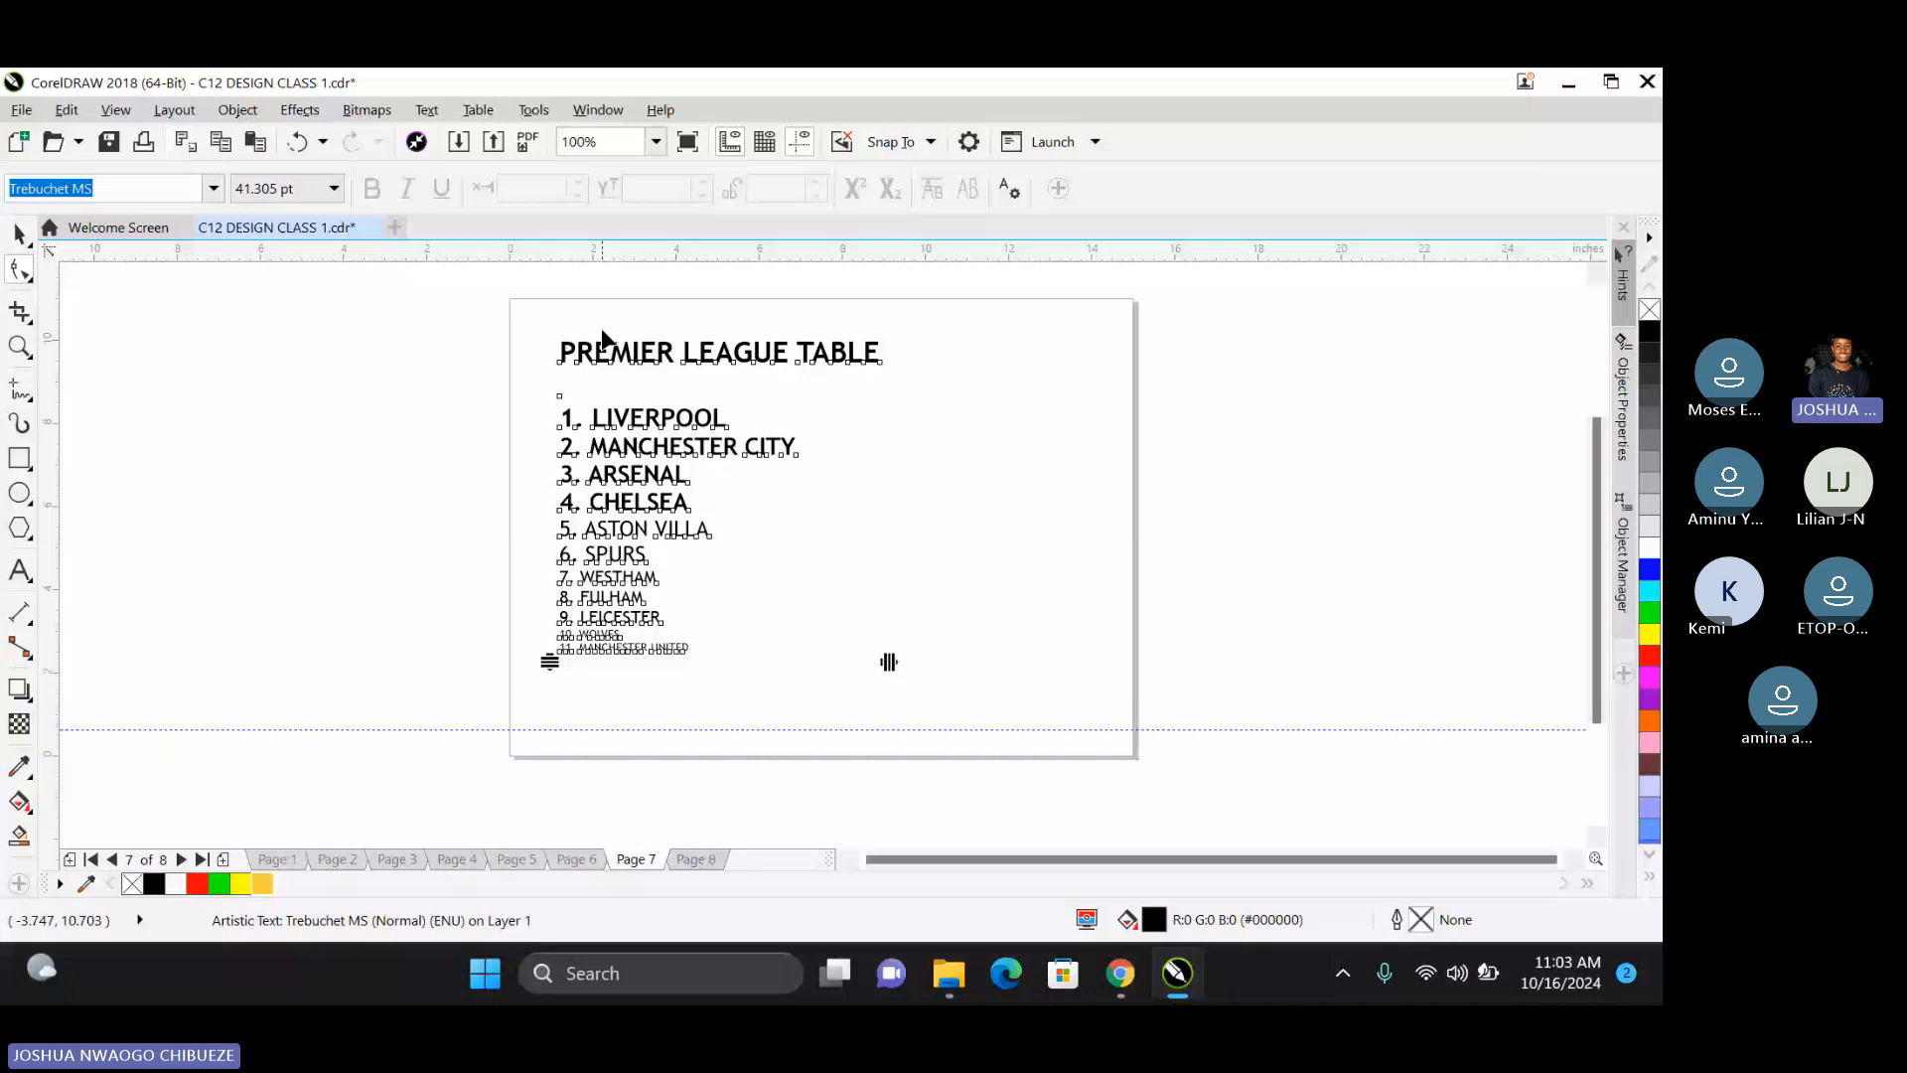
key(ctrl+z)
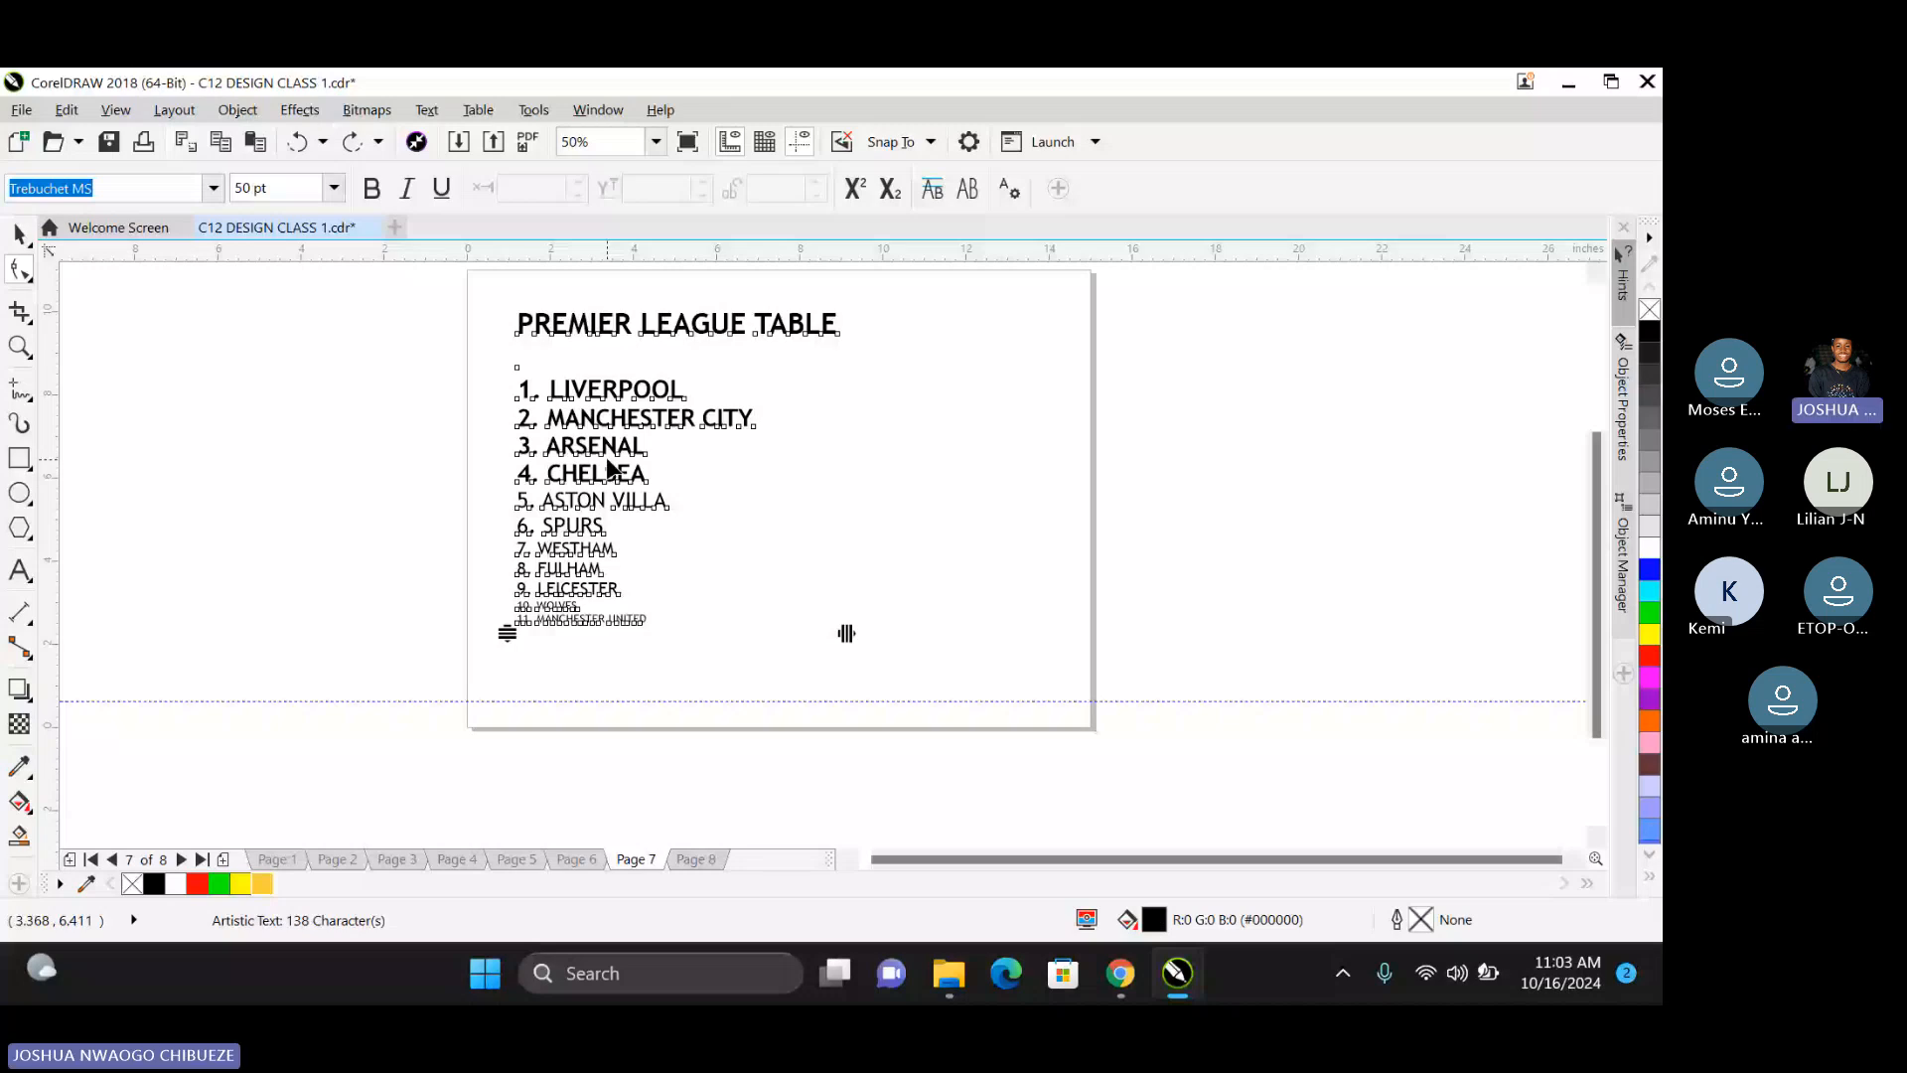
drag(507, 633, 510, 806)
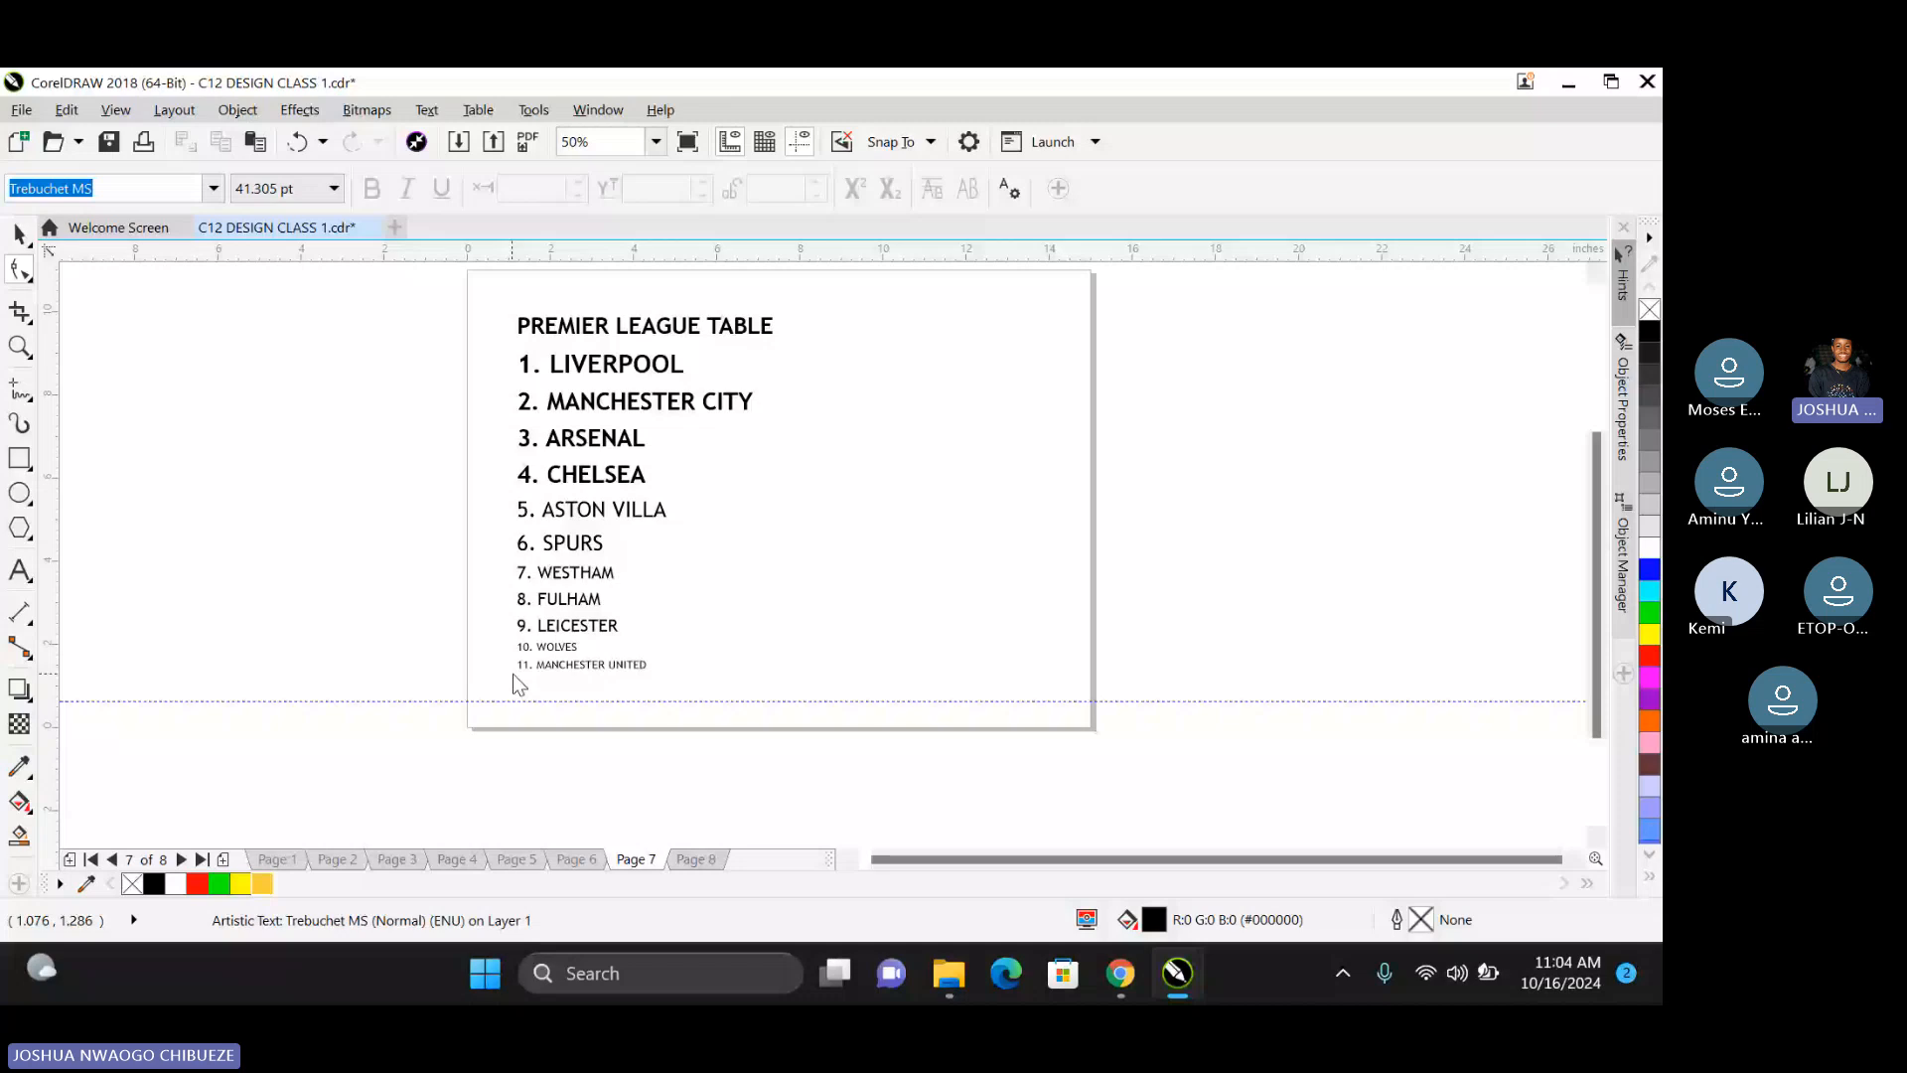
Revisit the typefaces and fonts table on page 6, and return to page 8 and select the poster's background rectangle.
key(Page_Up)
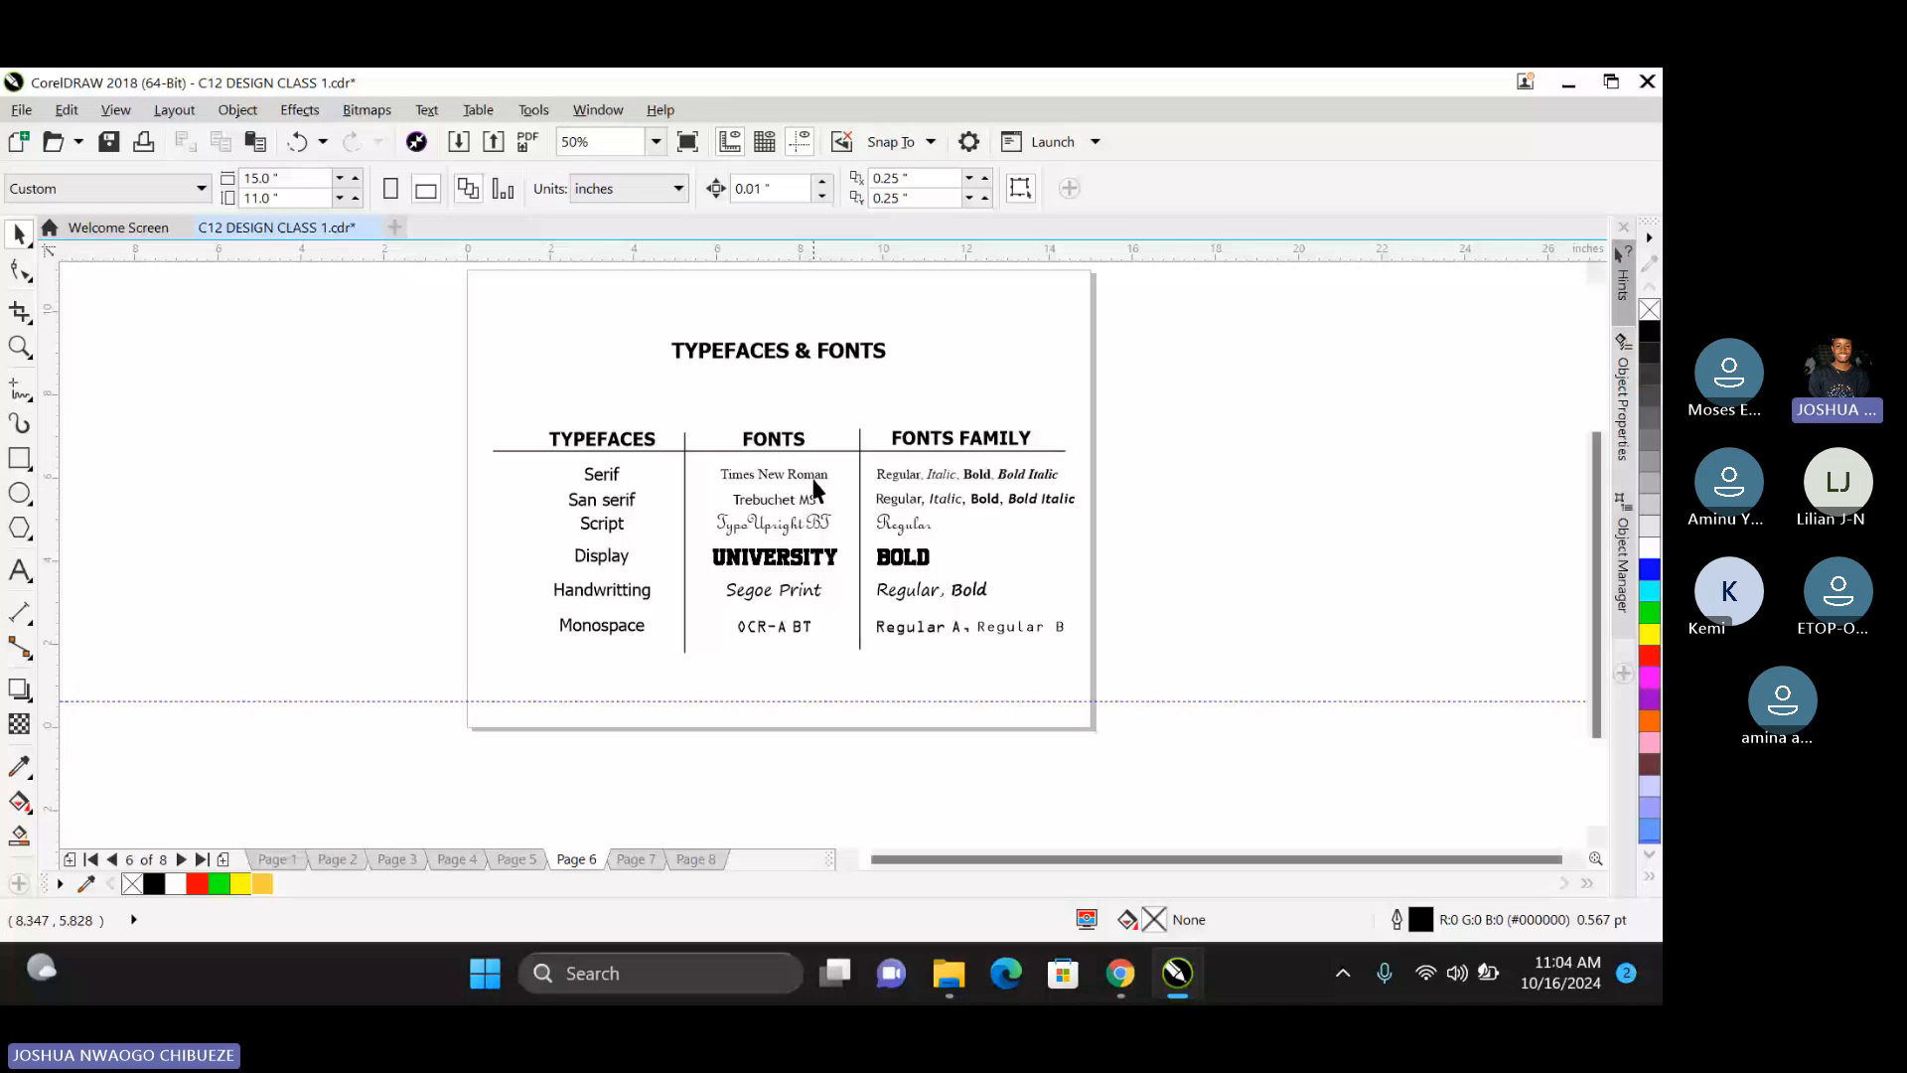
key(Page_Down)
key(Page_Down)
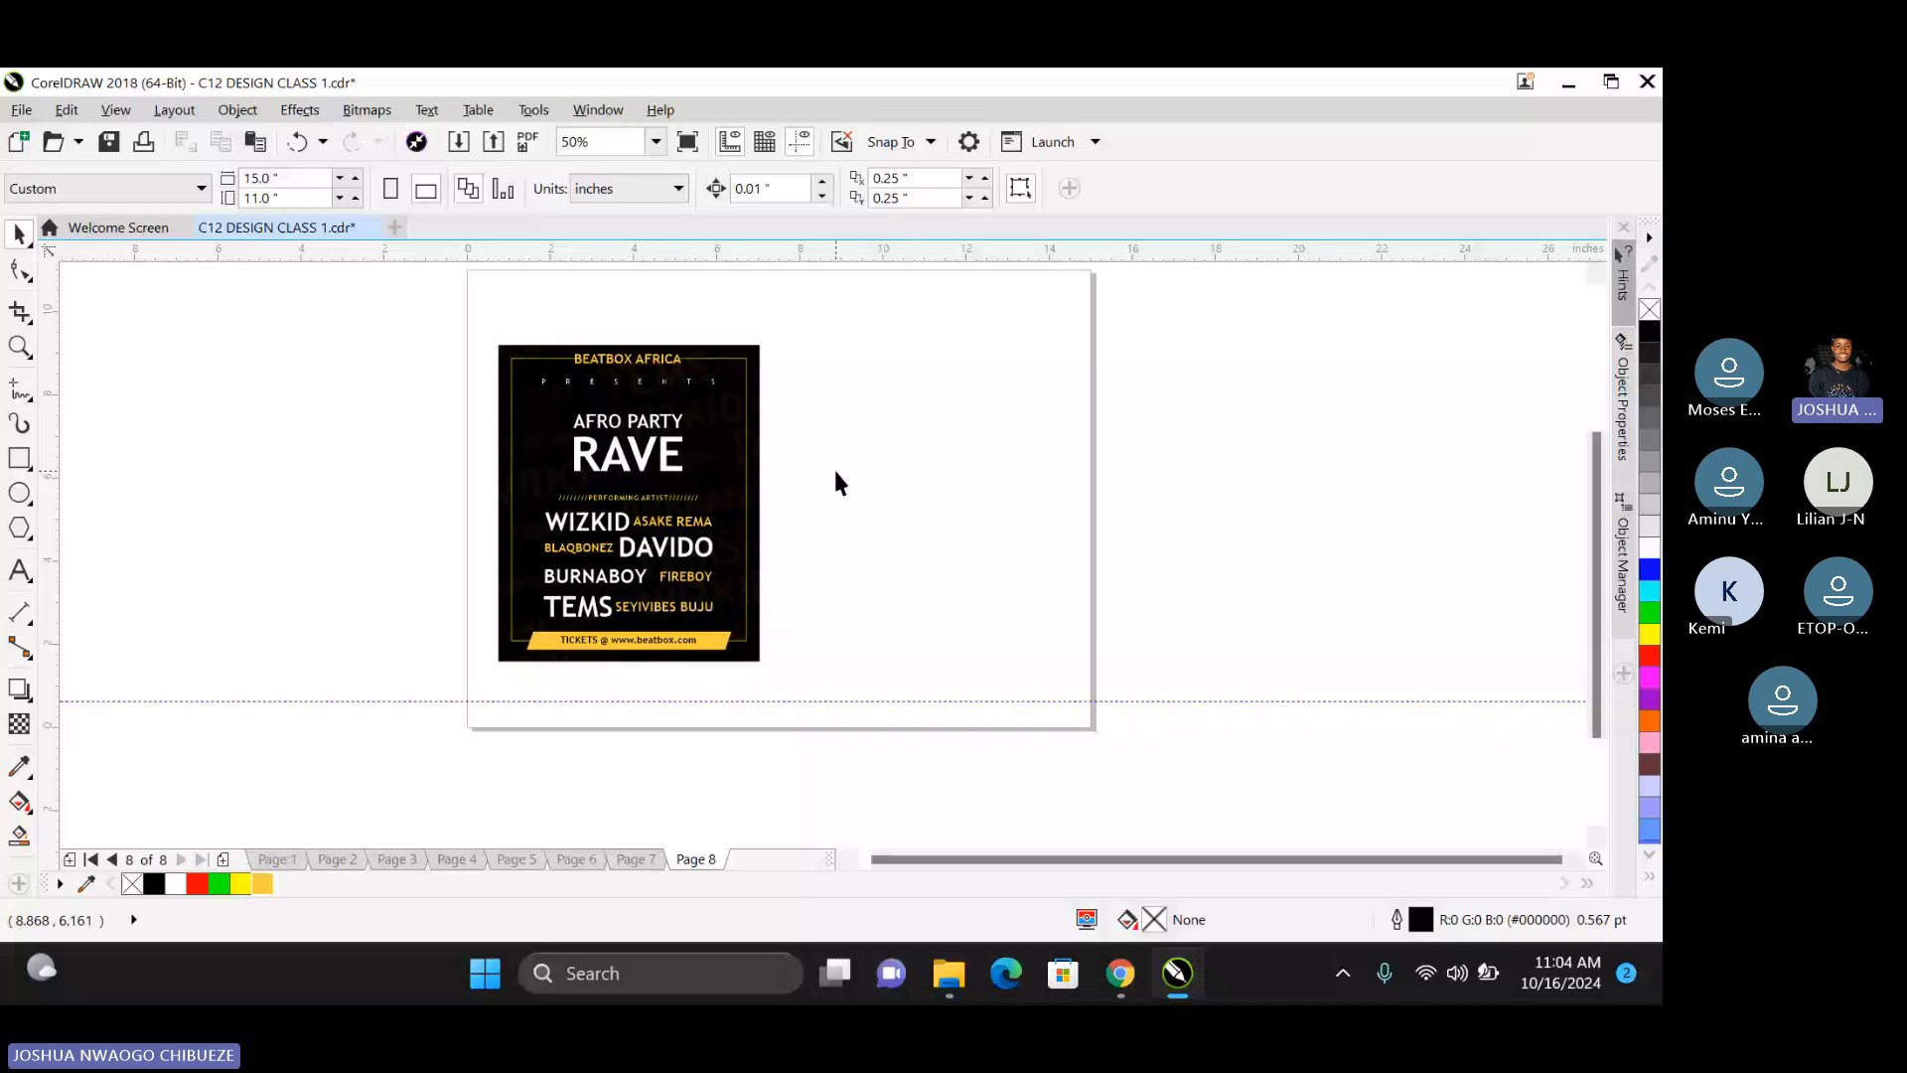
click(631, 541)
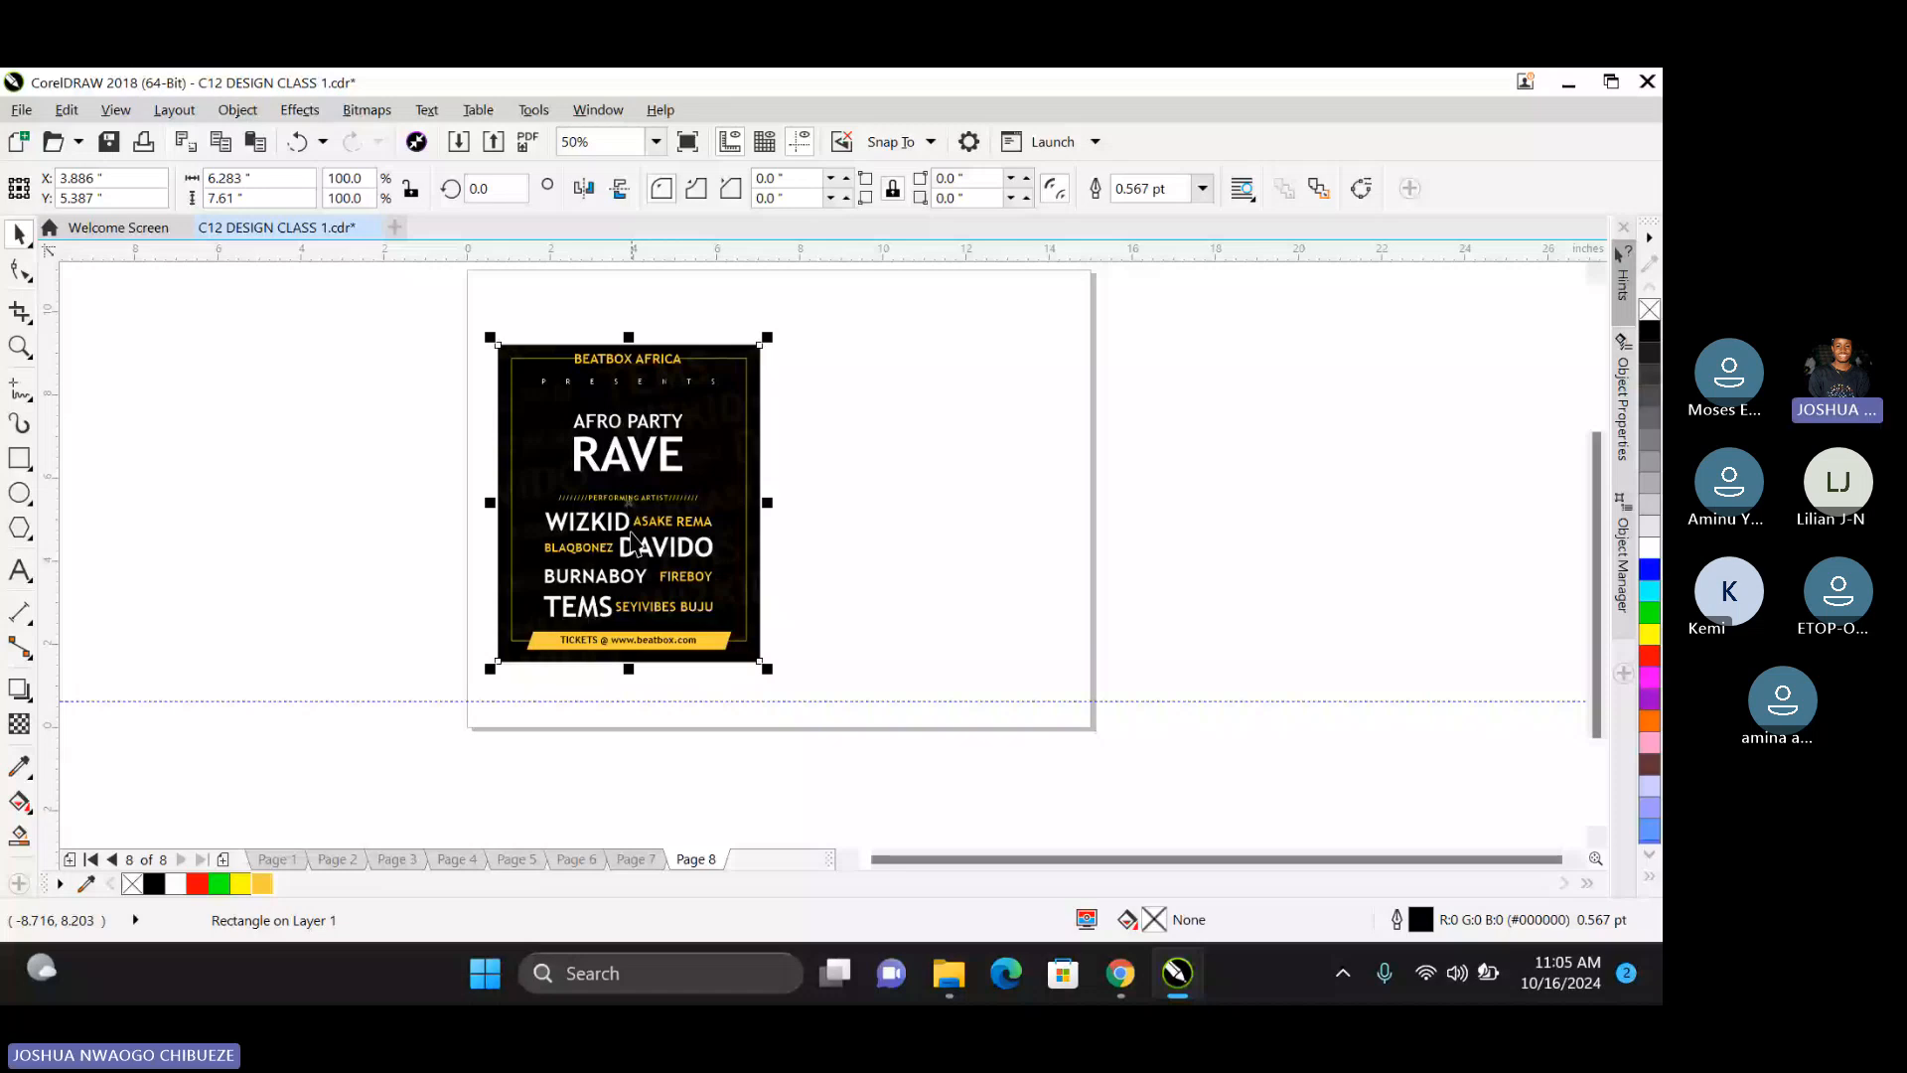
Check the typefaces and fonts table on page 6 once more, and return to page 8.
key(Page_Up)
key(Page_Up)
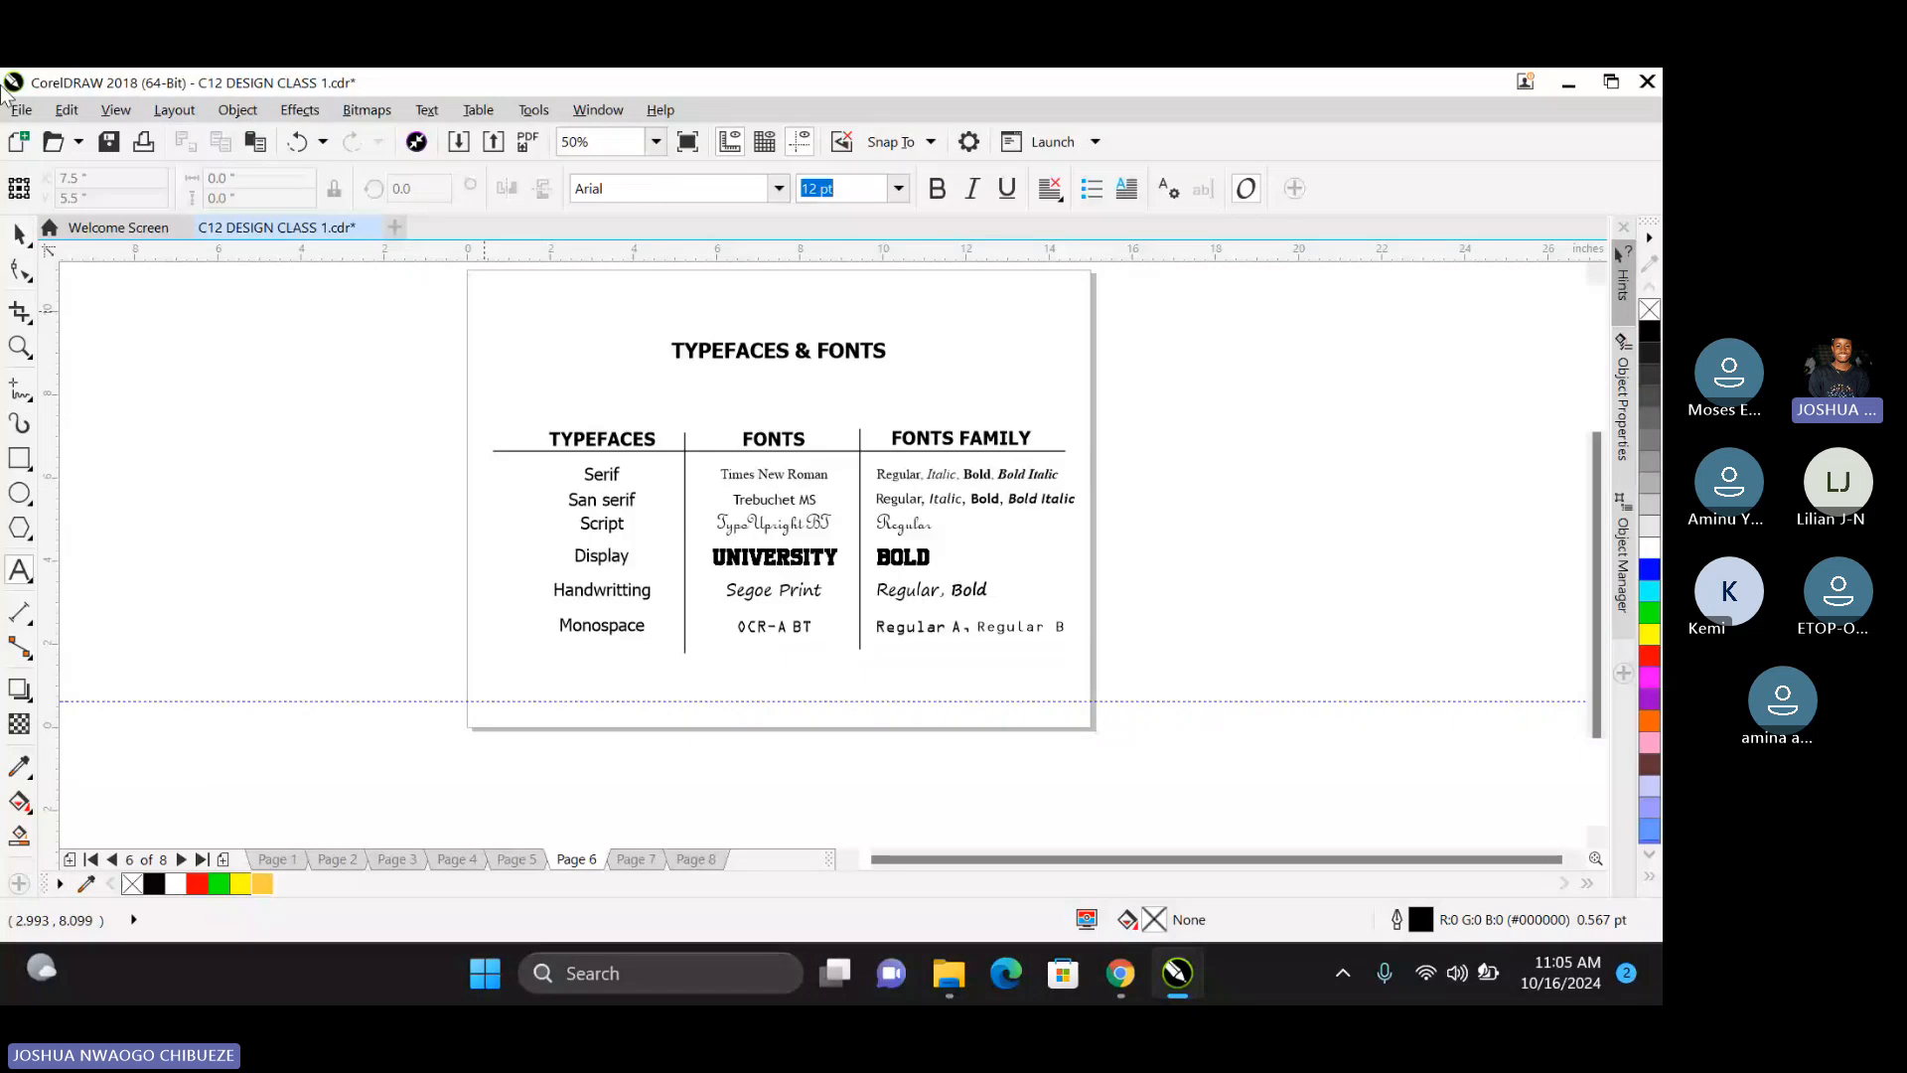
key(Page_Down)
key(Page_Down)
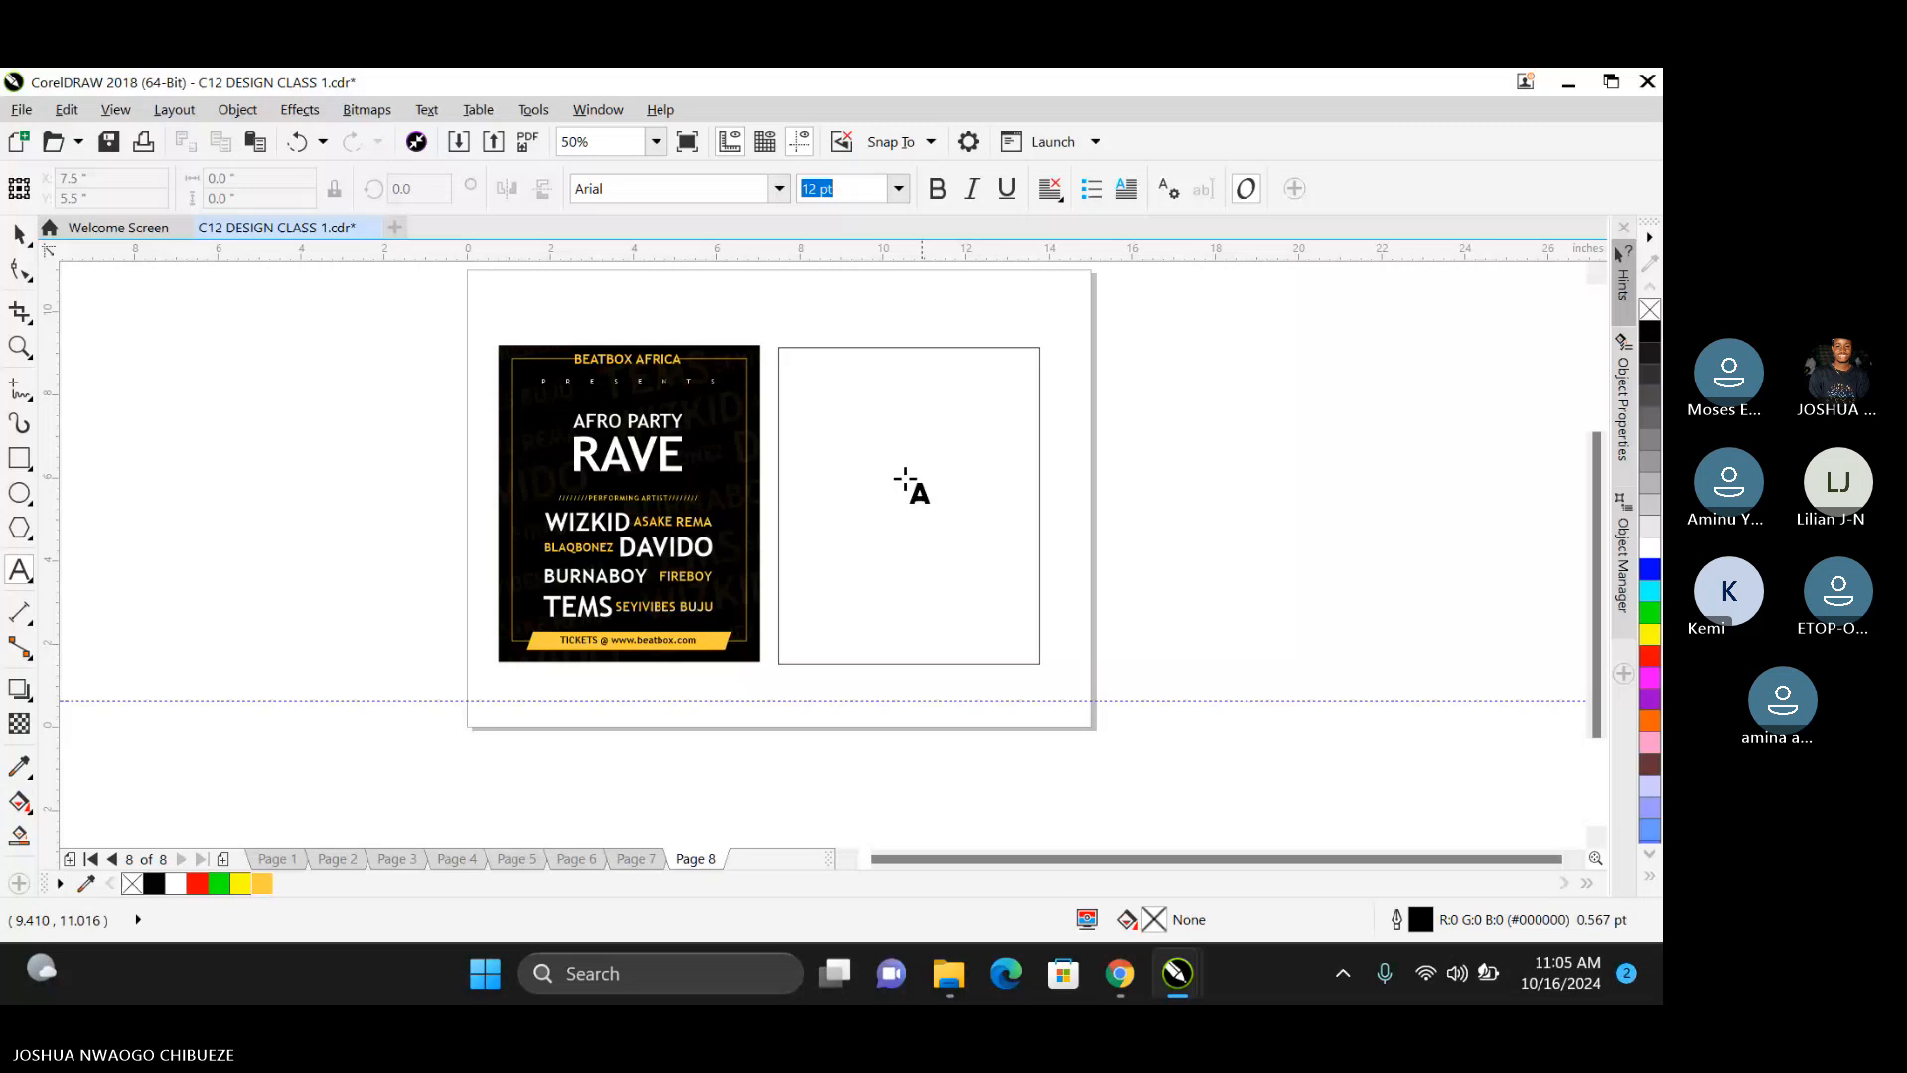
Add the artistic text "Jo" inside the blank rectangle beside the poster on page 8.
click(852, 438)
text(JO)
click(19, 235)
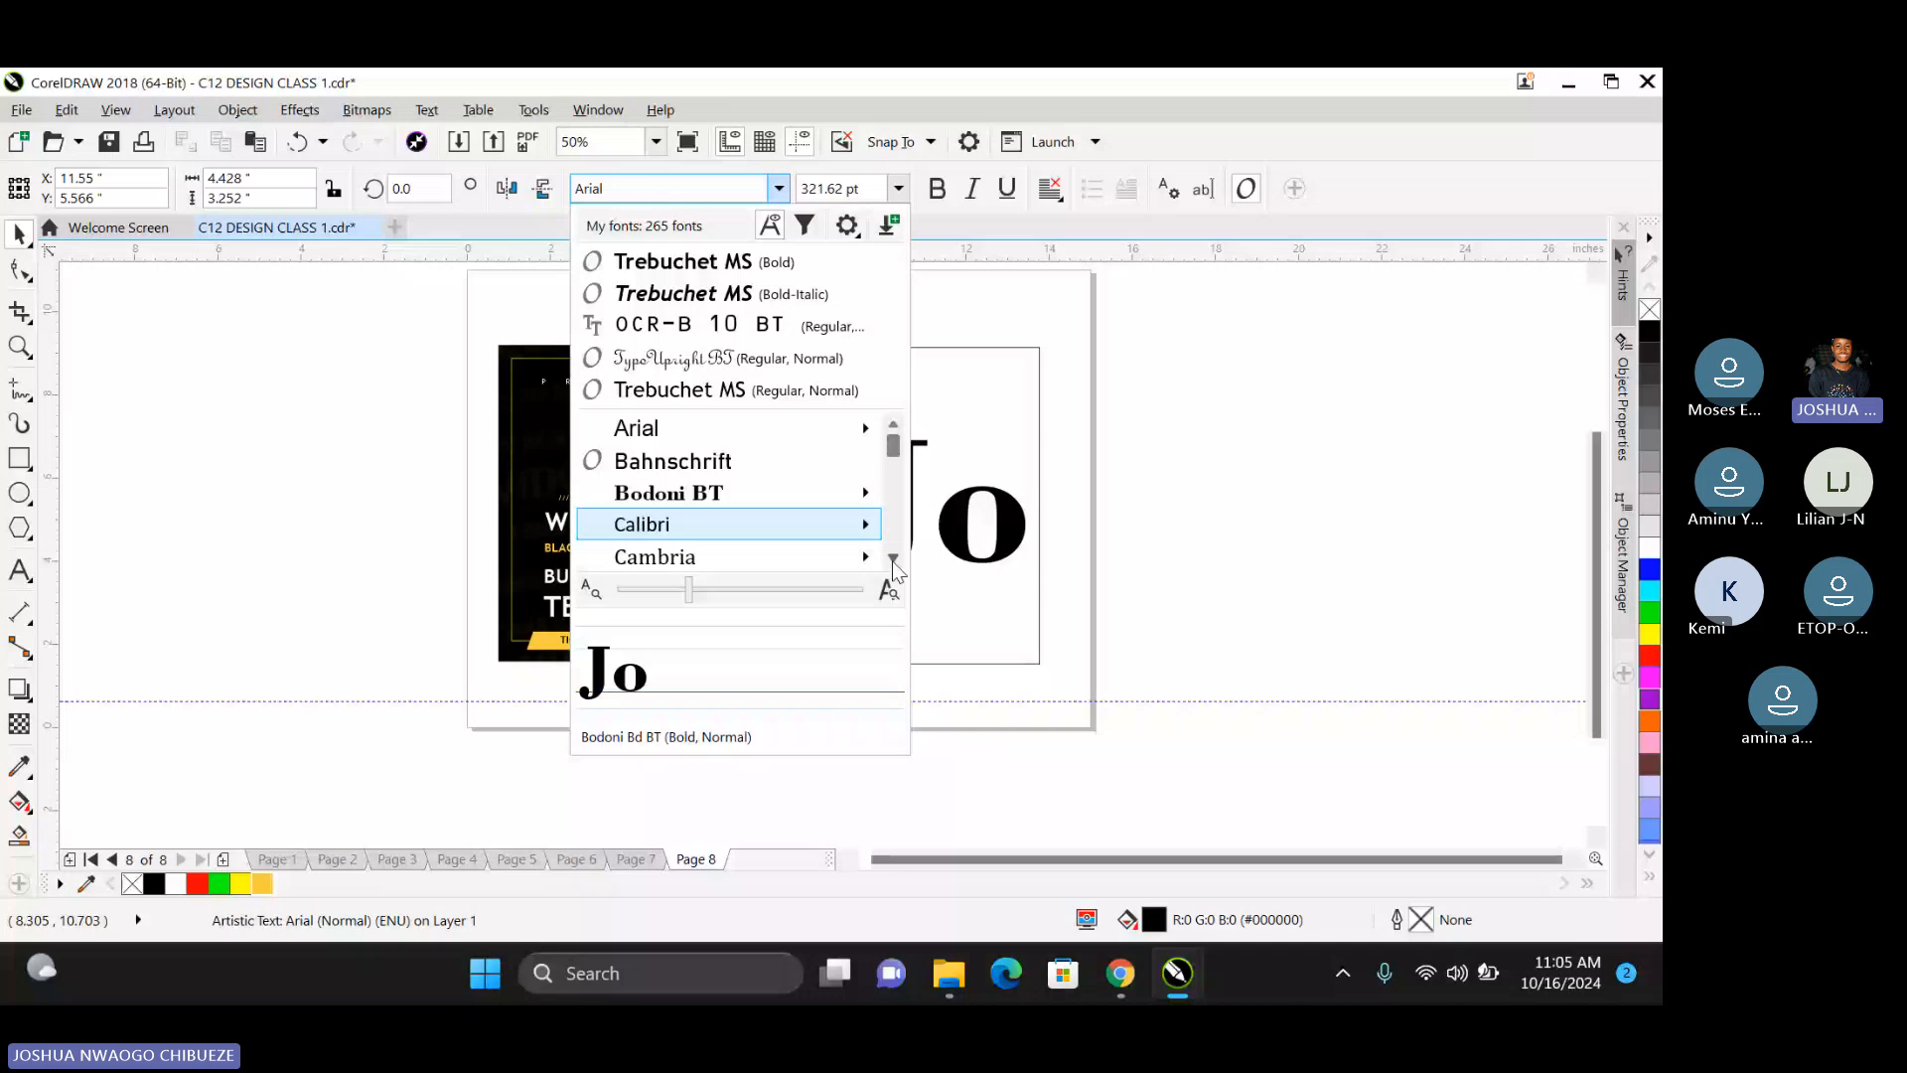
Preview typefaces such as Cambria and Exotc BT on the "Jo" text.
scroll(864, 536, down, 1)
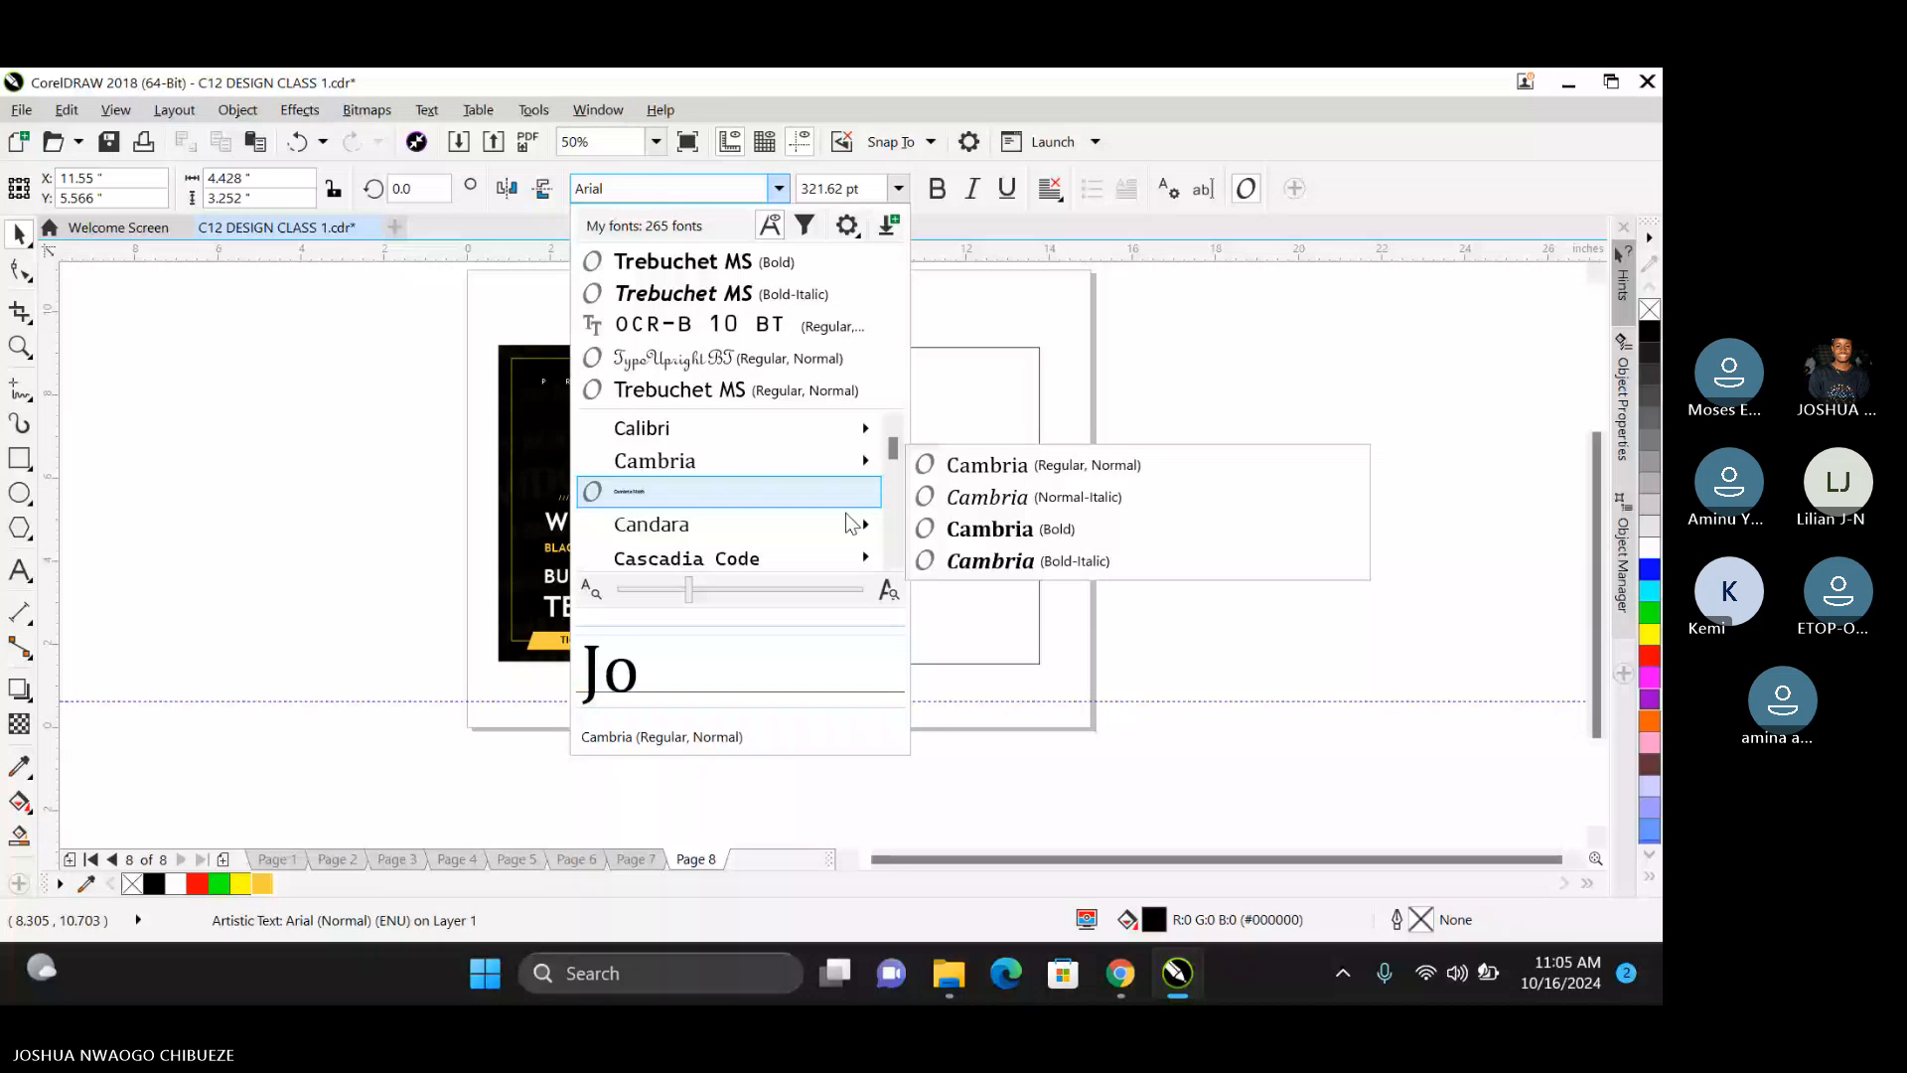
scroll(846, 523, down, 5)
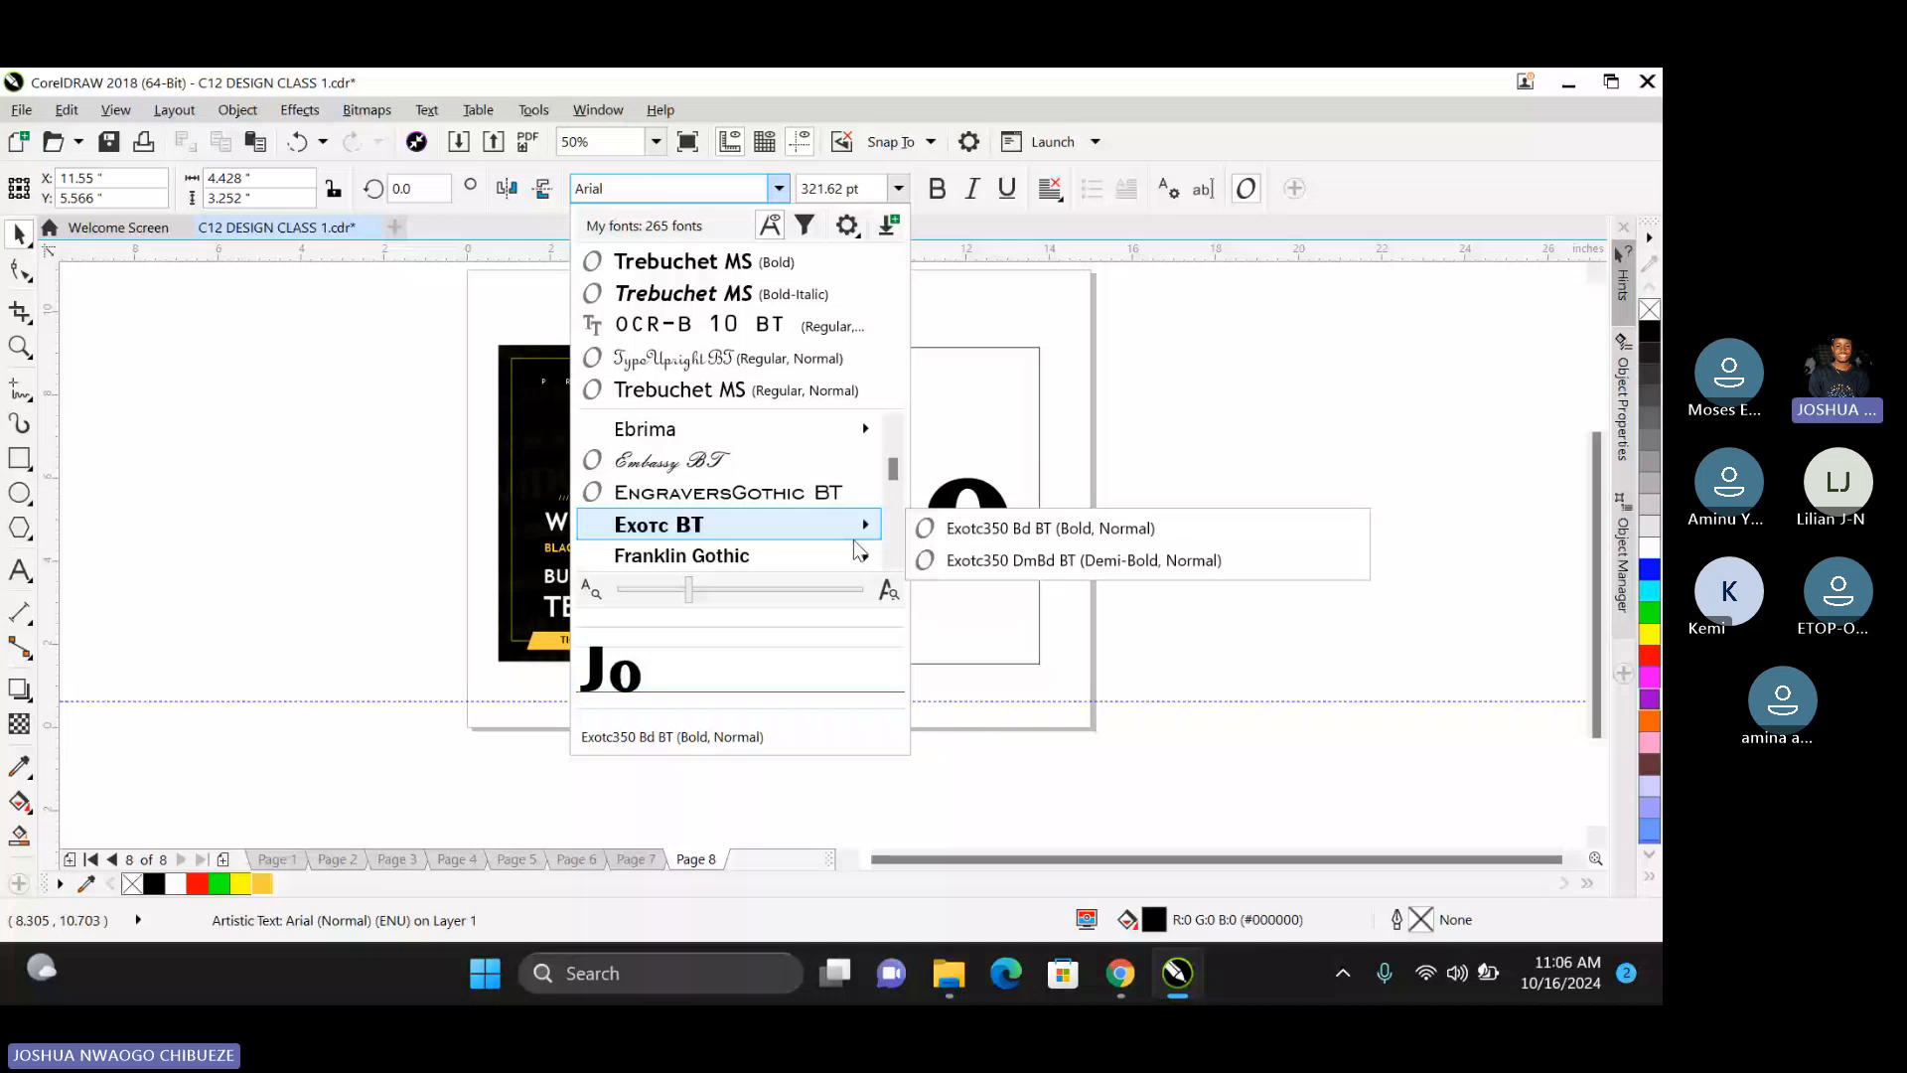
click(971, 600)
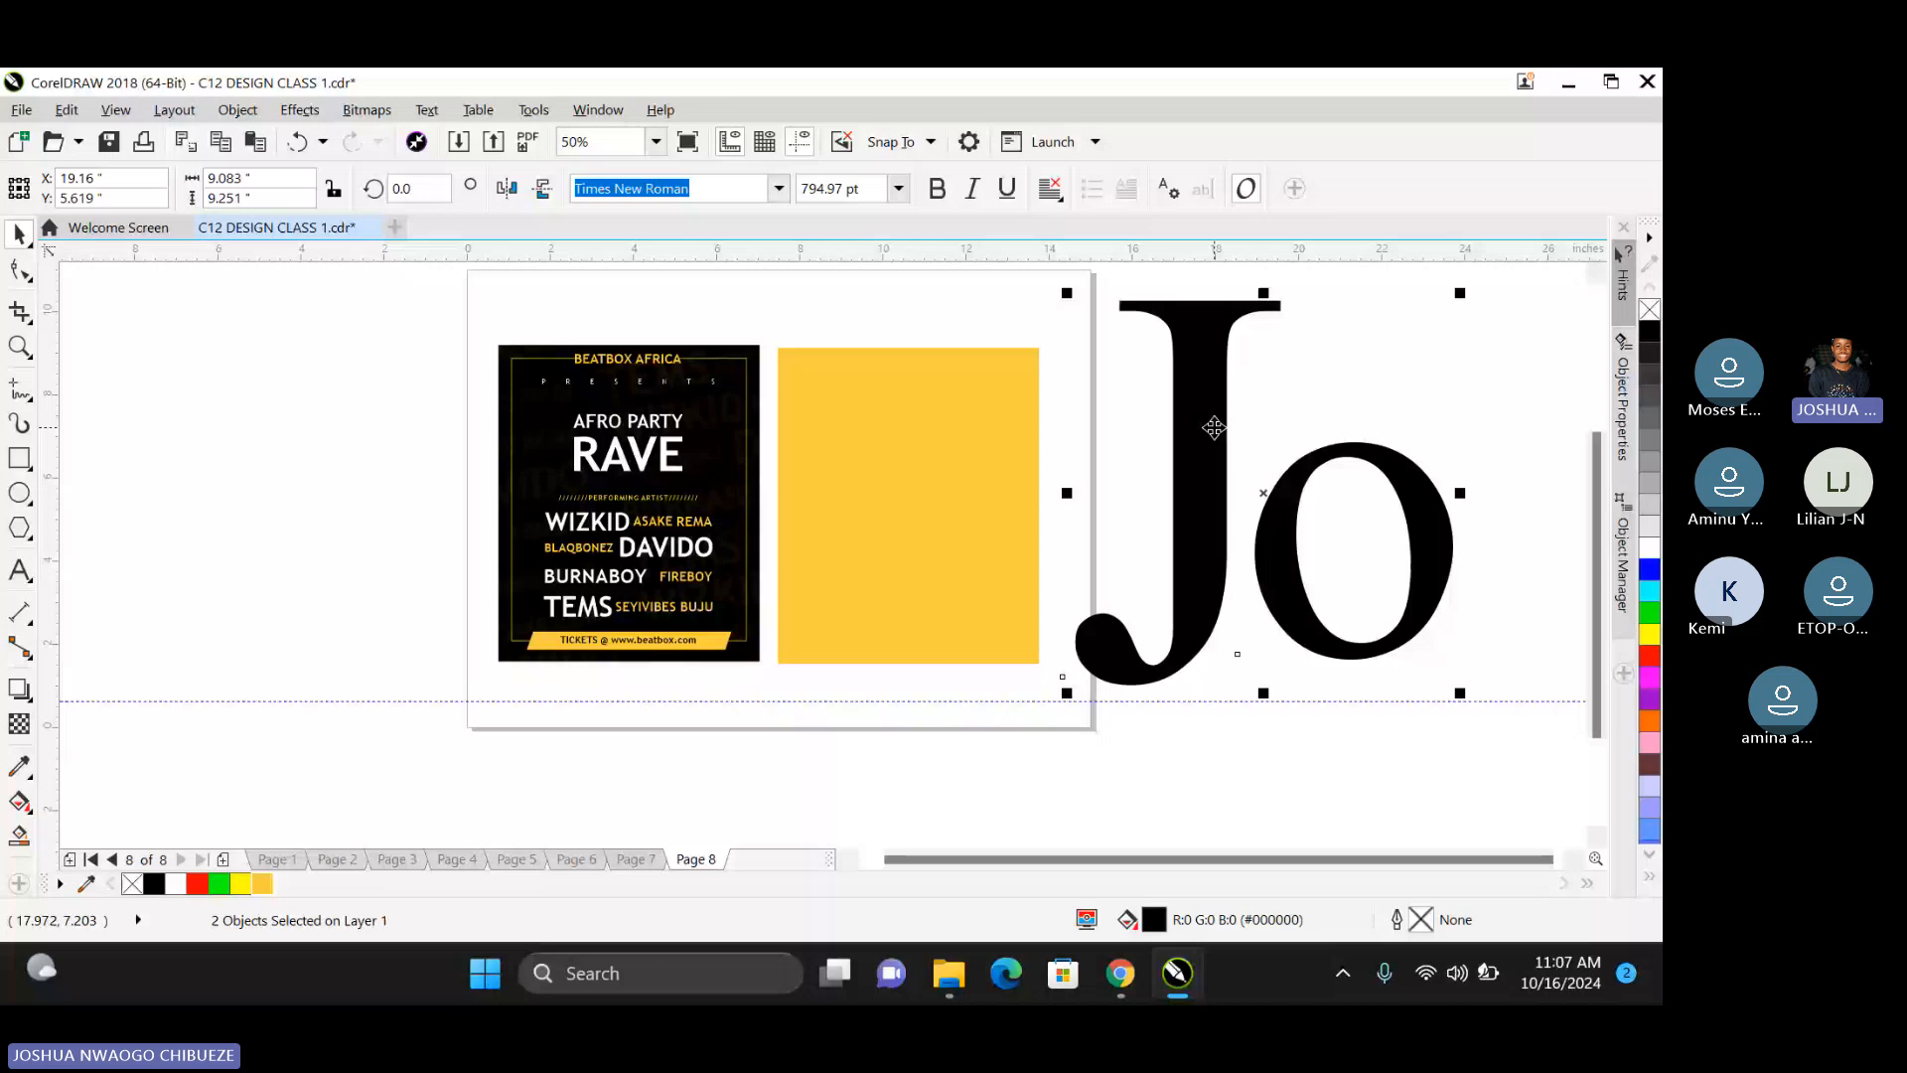
key(alt+Tab)
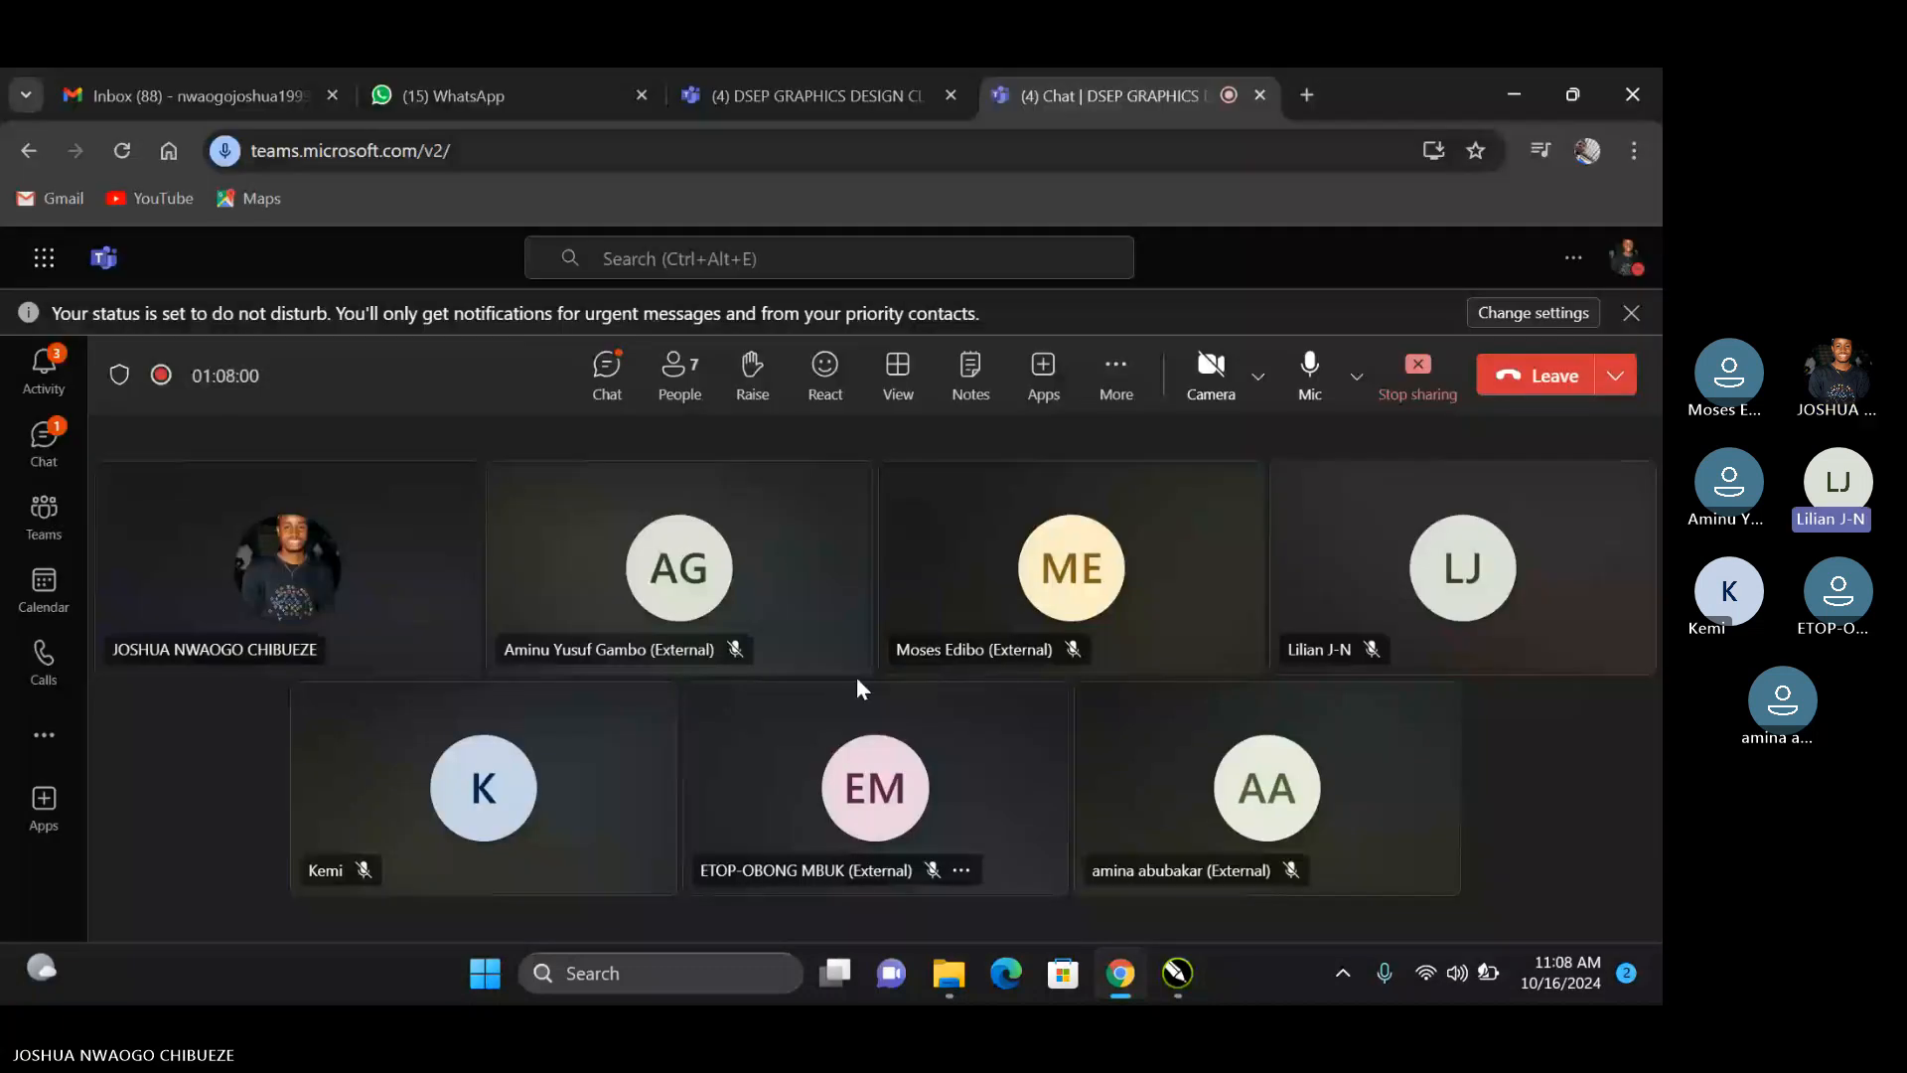
click(1505, 86)
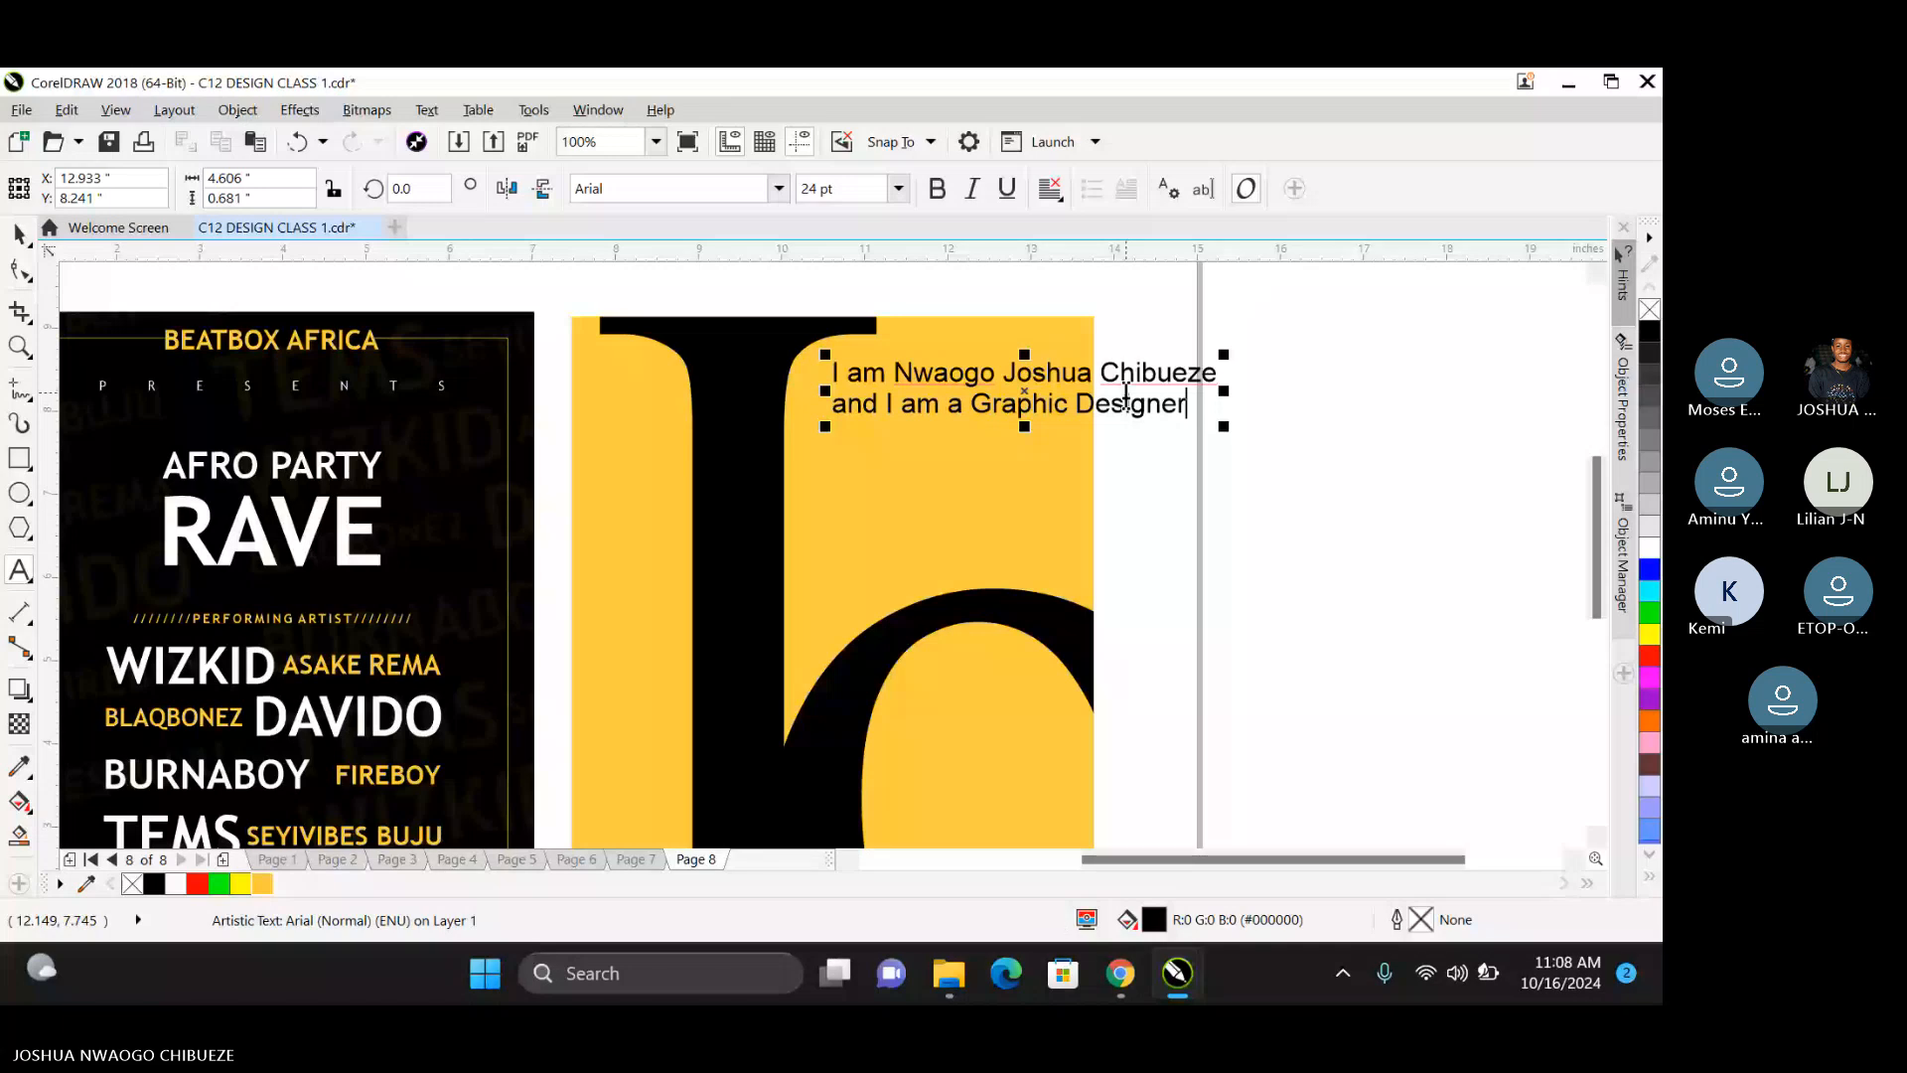
Extend the bio text after "Graphic Designer" with ", and my niche is Brand Identity Design,", putting "my niche" on a new line.
click(1194, 425)
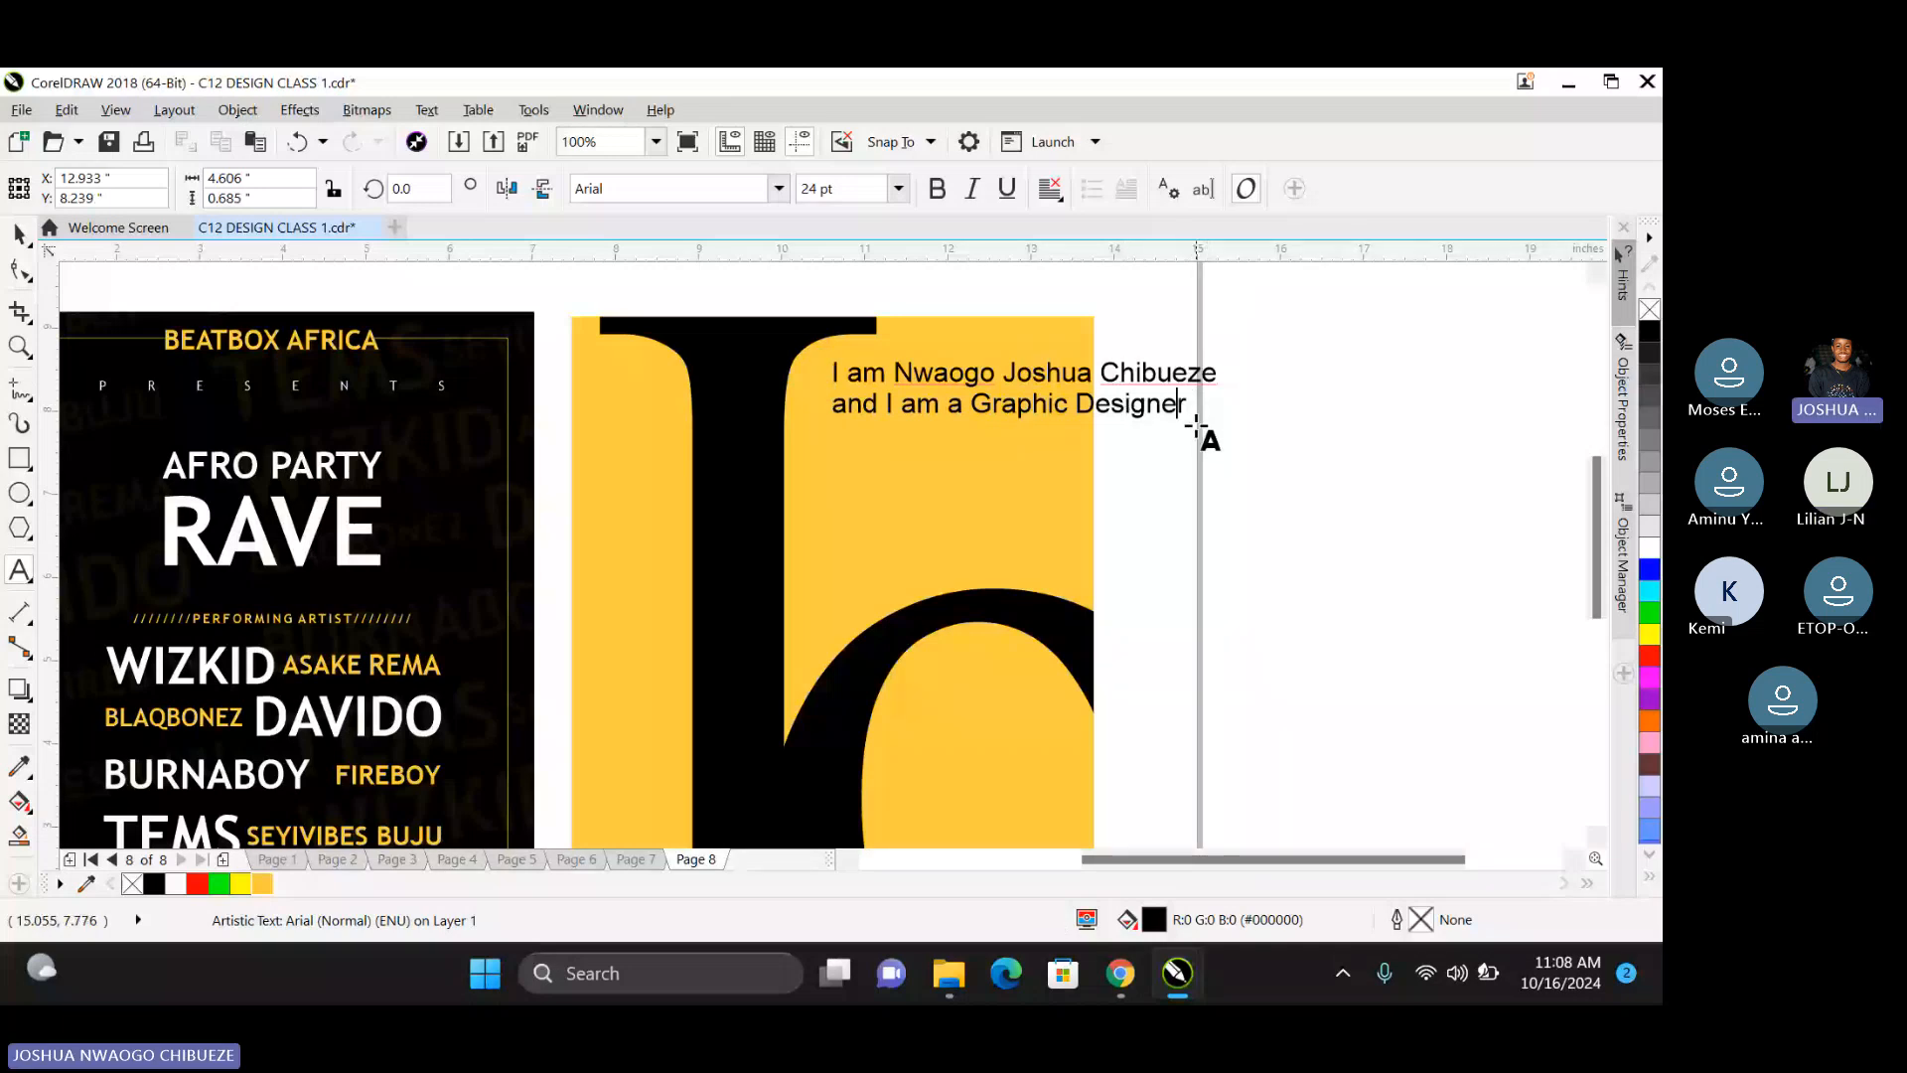
key(Escape)
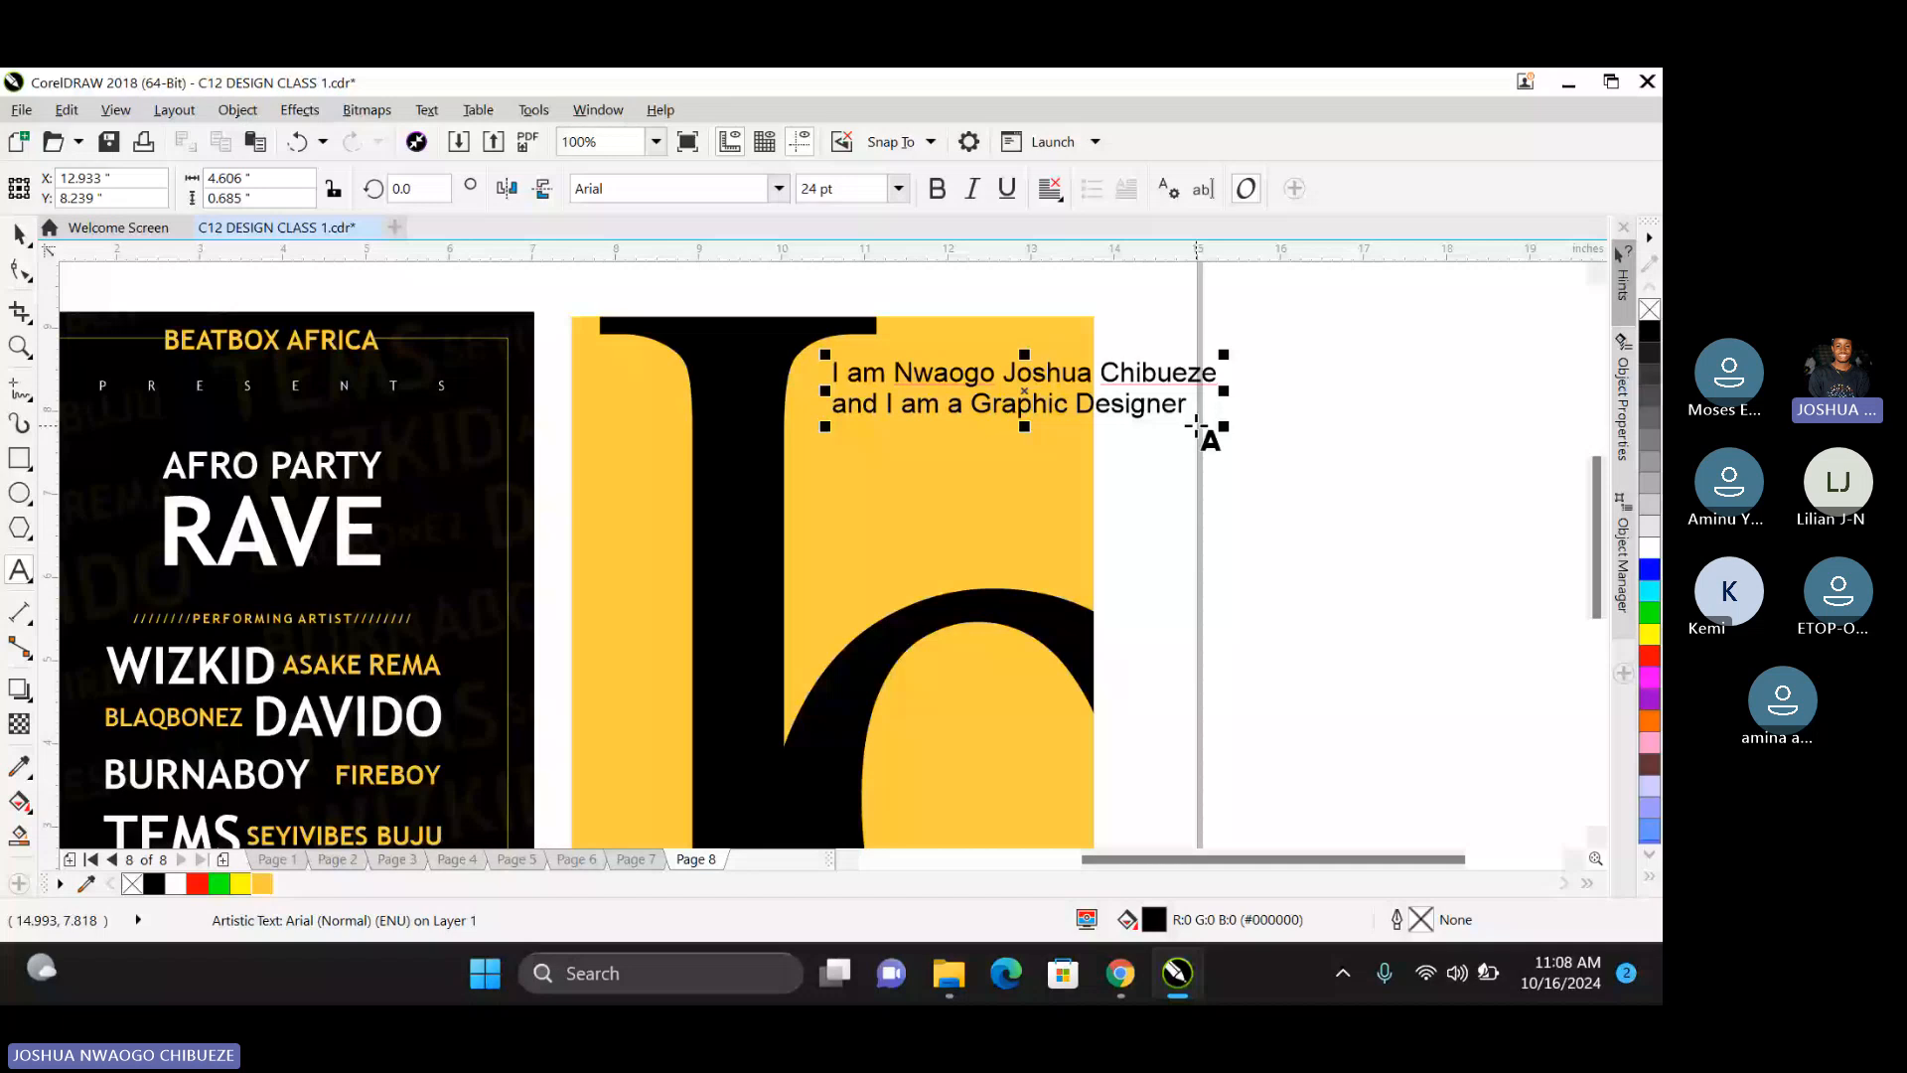
click(1194, 425)
text(, and )
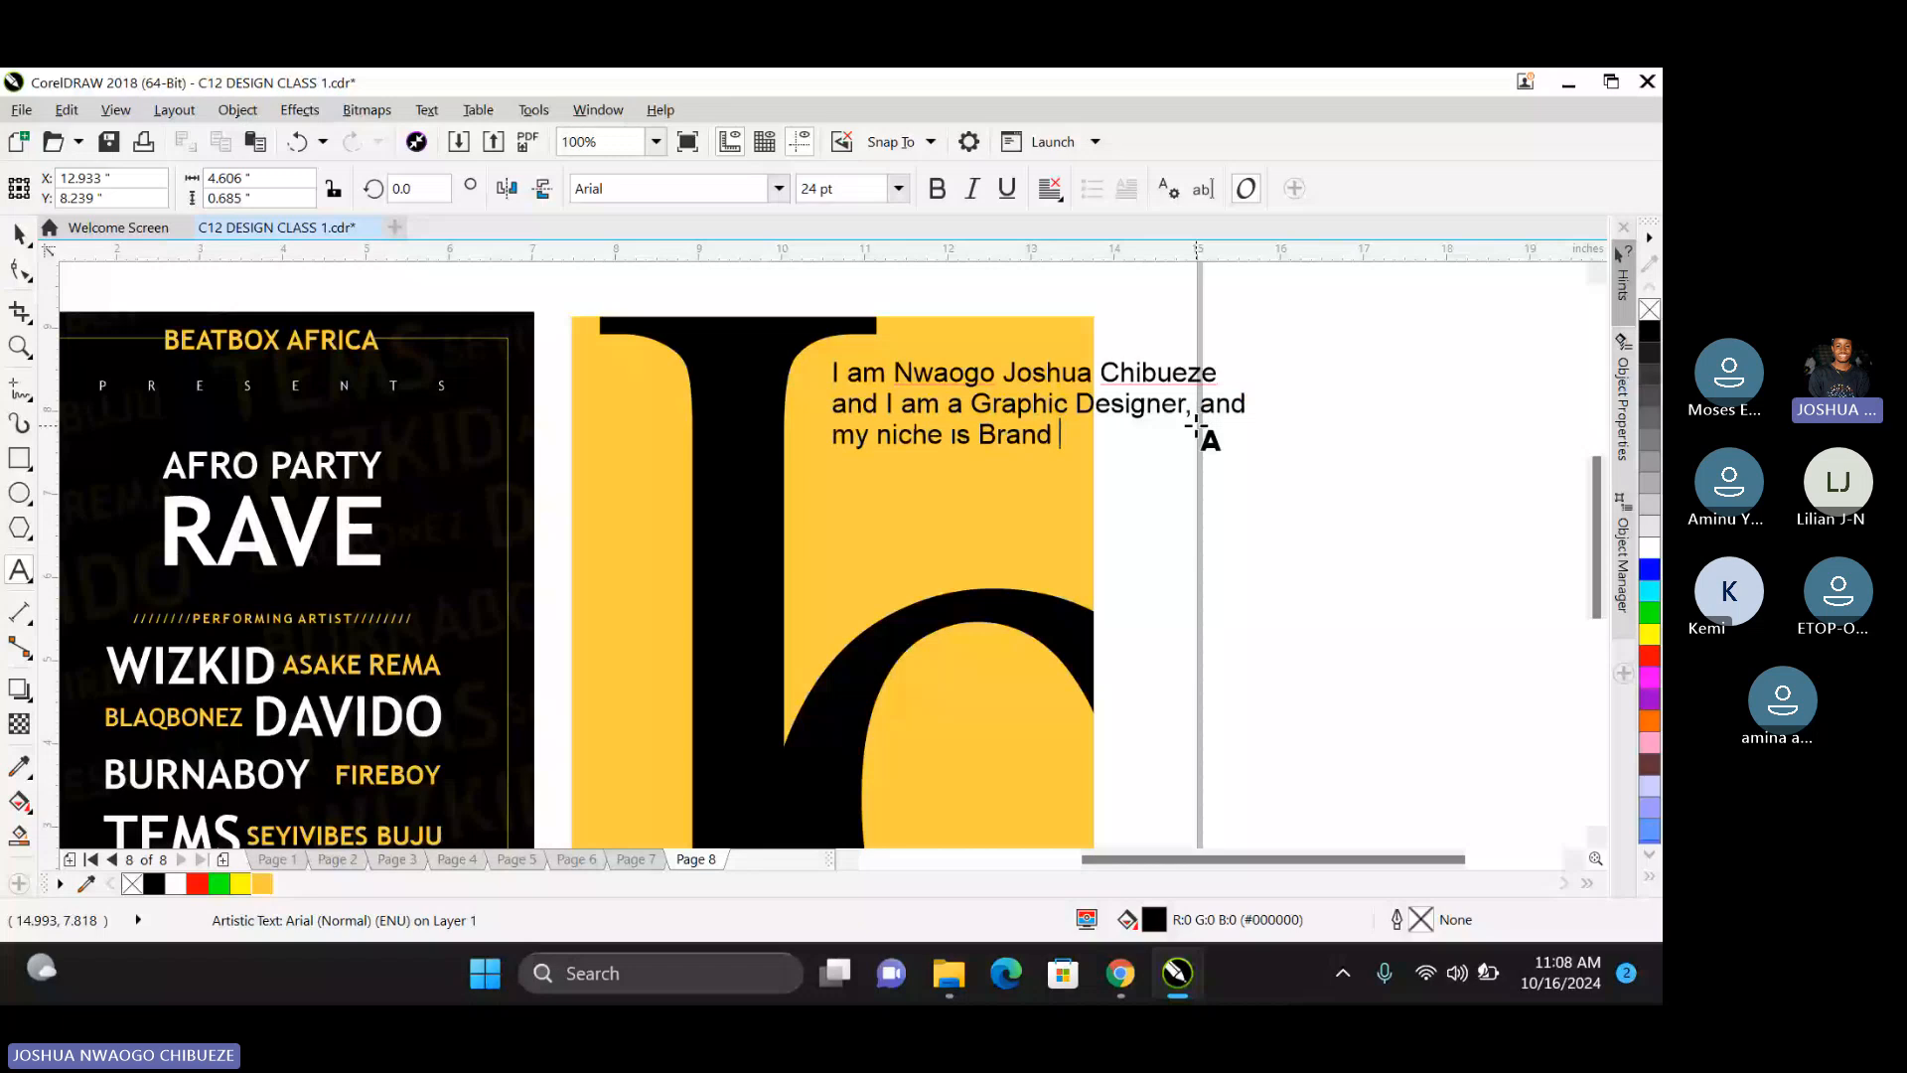
text(my niche is Brand Identi)
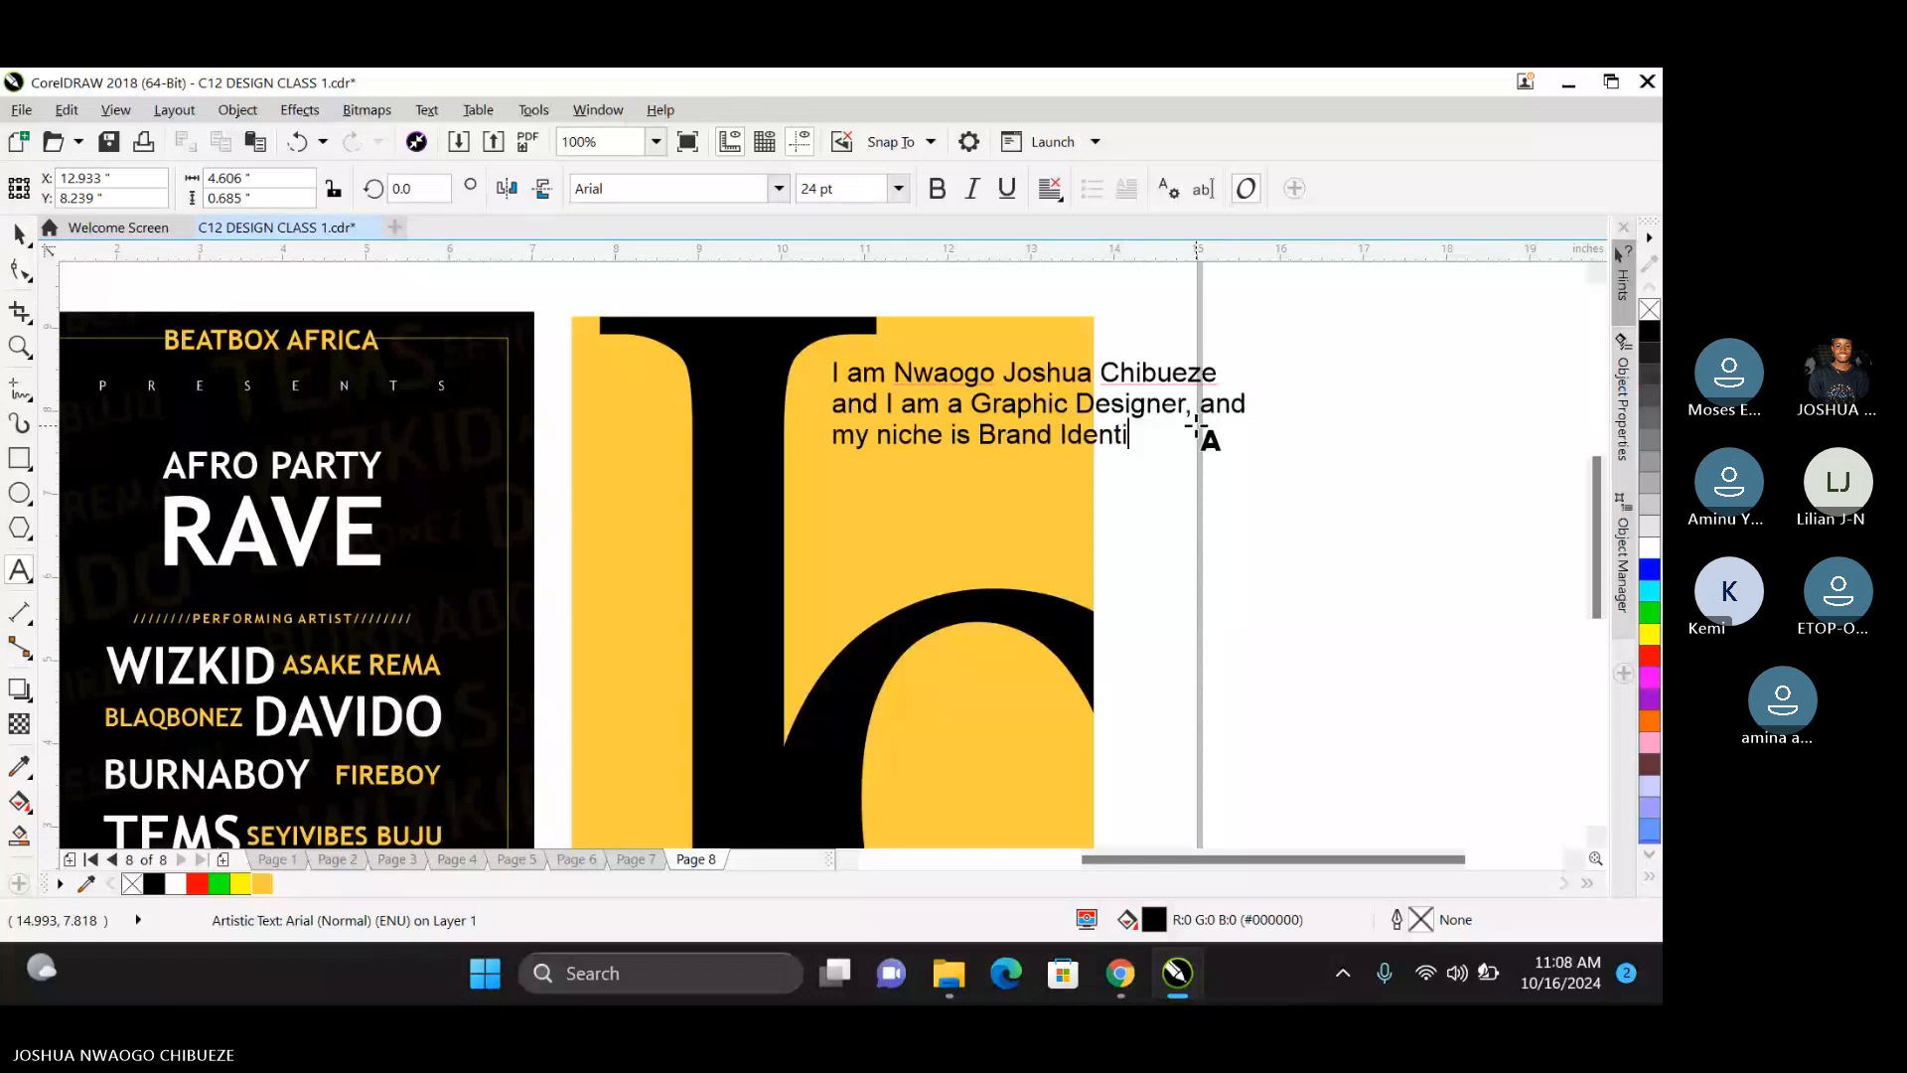
text(ty Design,)
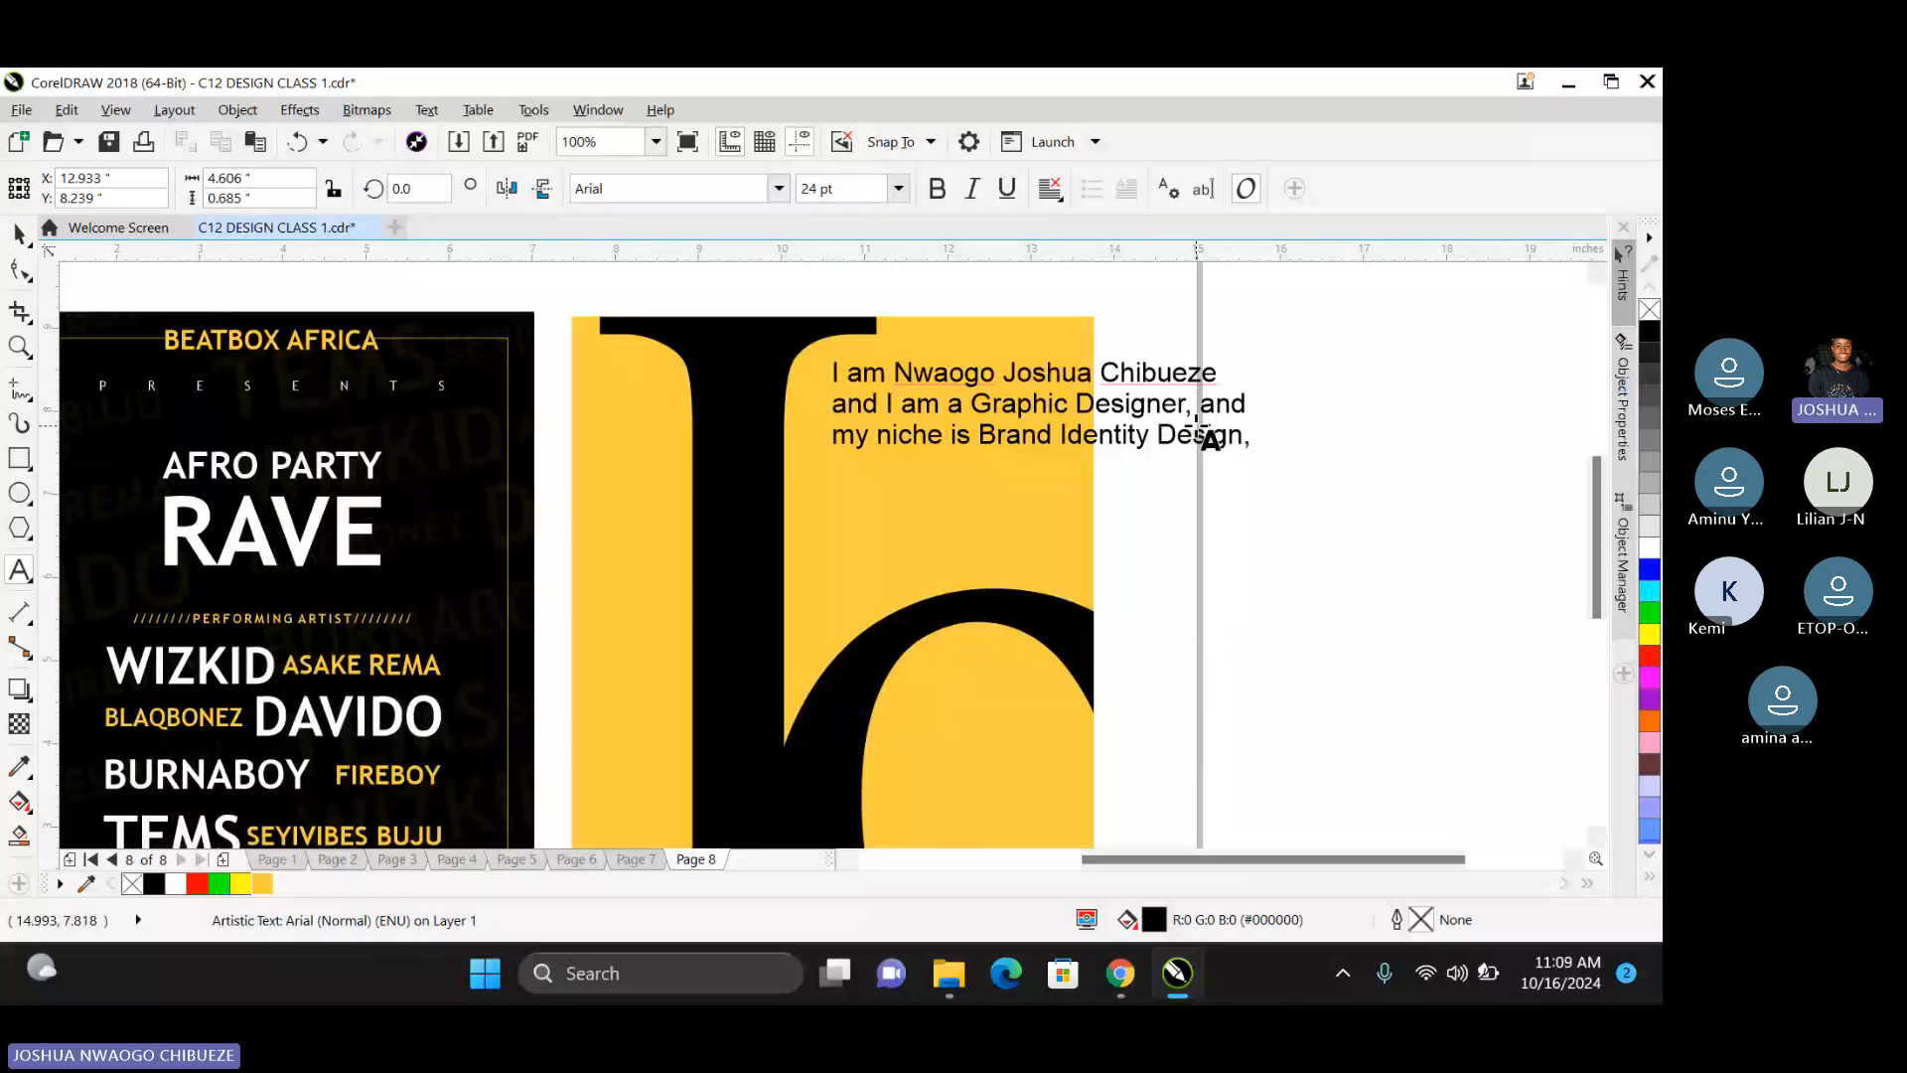
Add a new line to the bio reading "I've designed Logo's for over a 100".
key(Return)
text(I've designed)
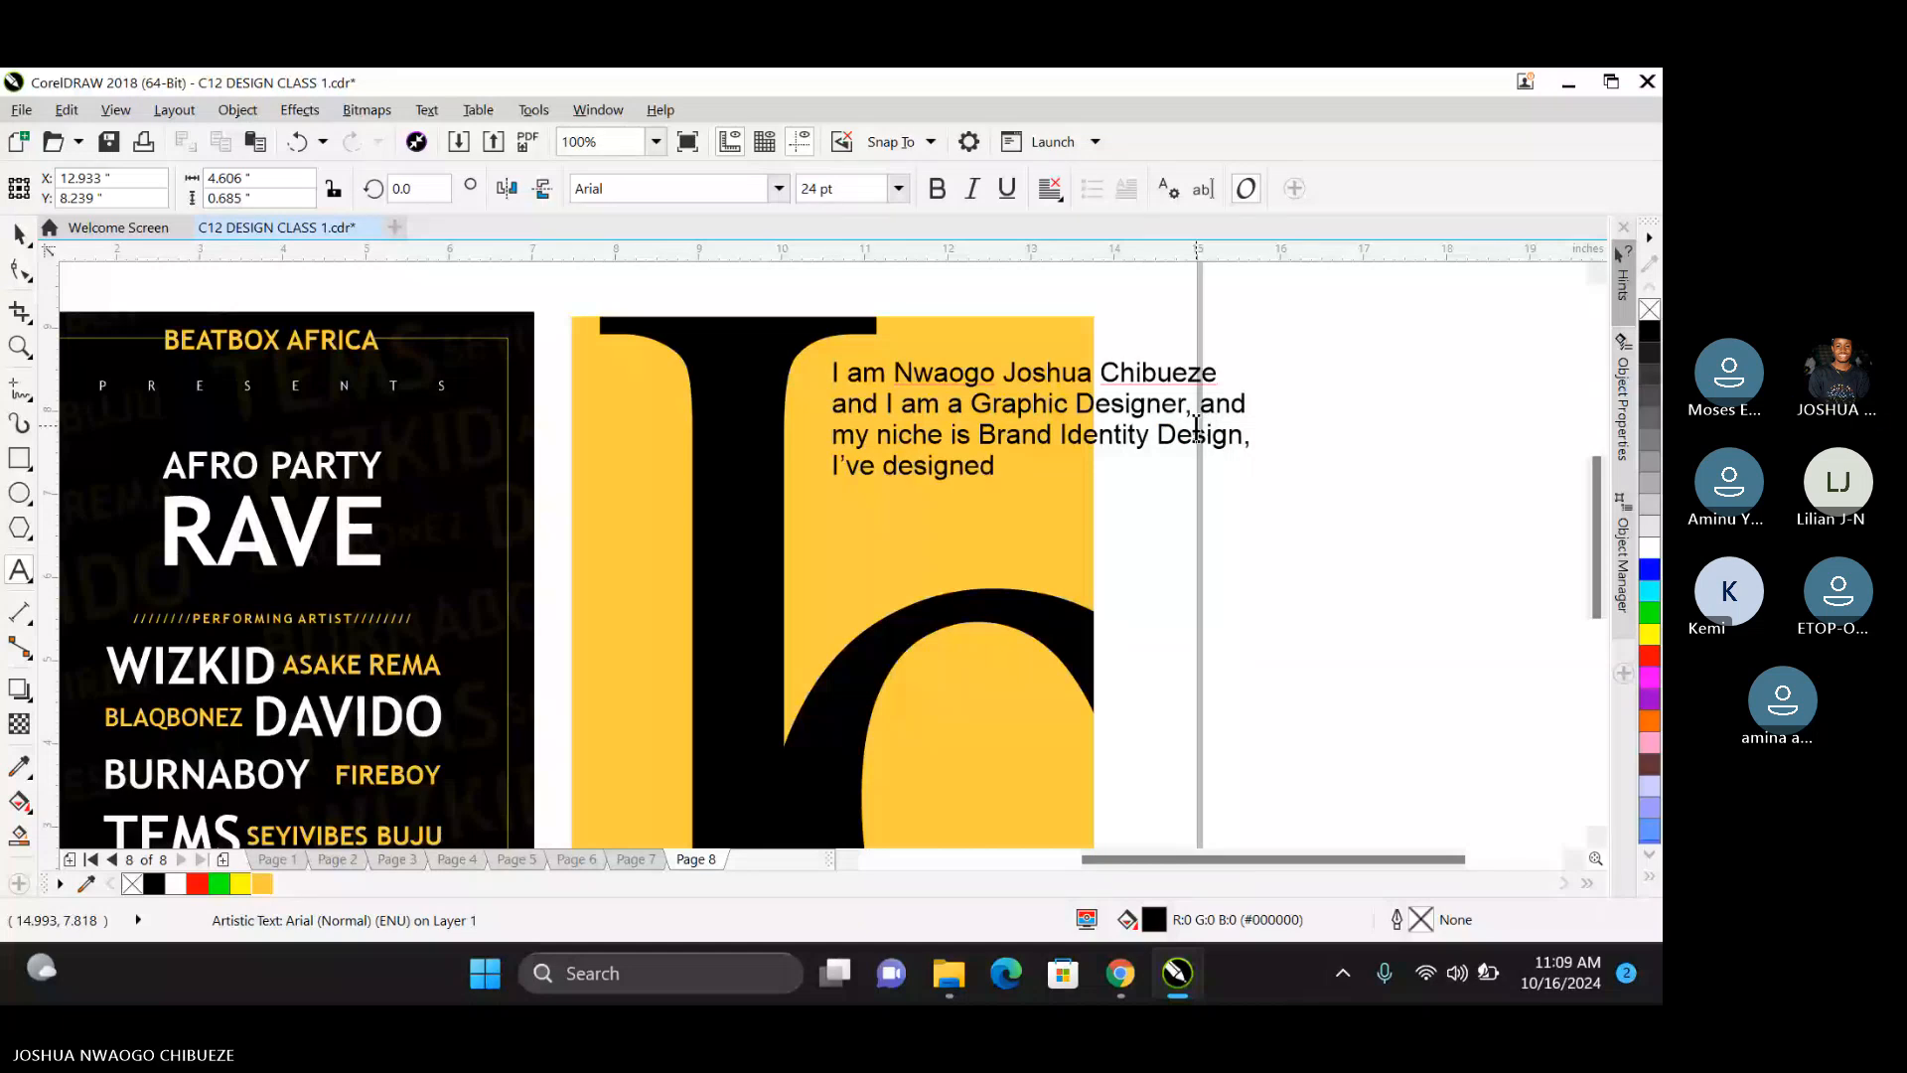
text( Logo's for)
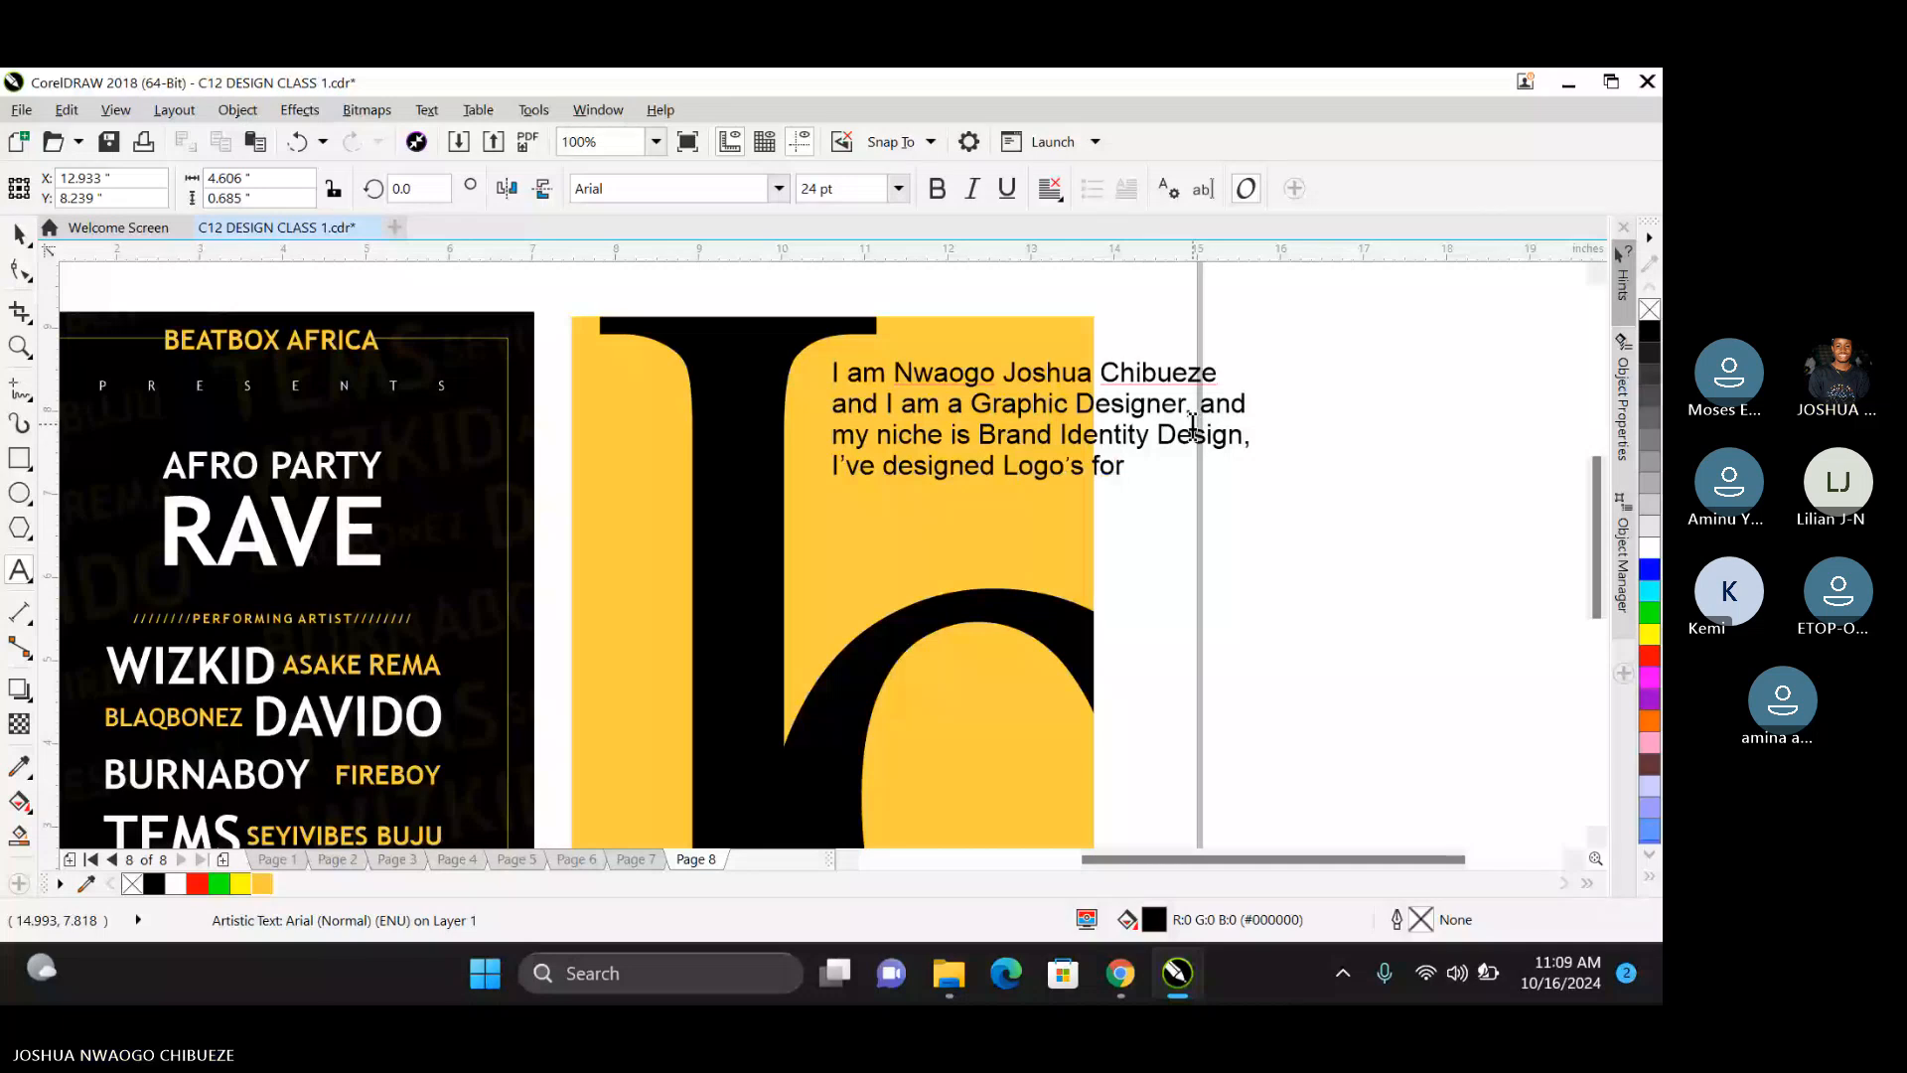
text( over a 100)
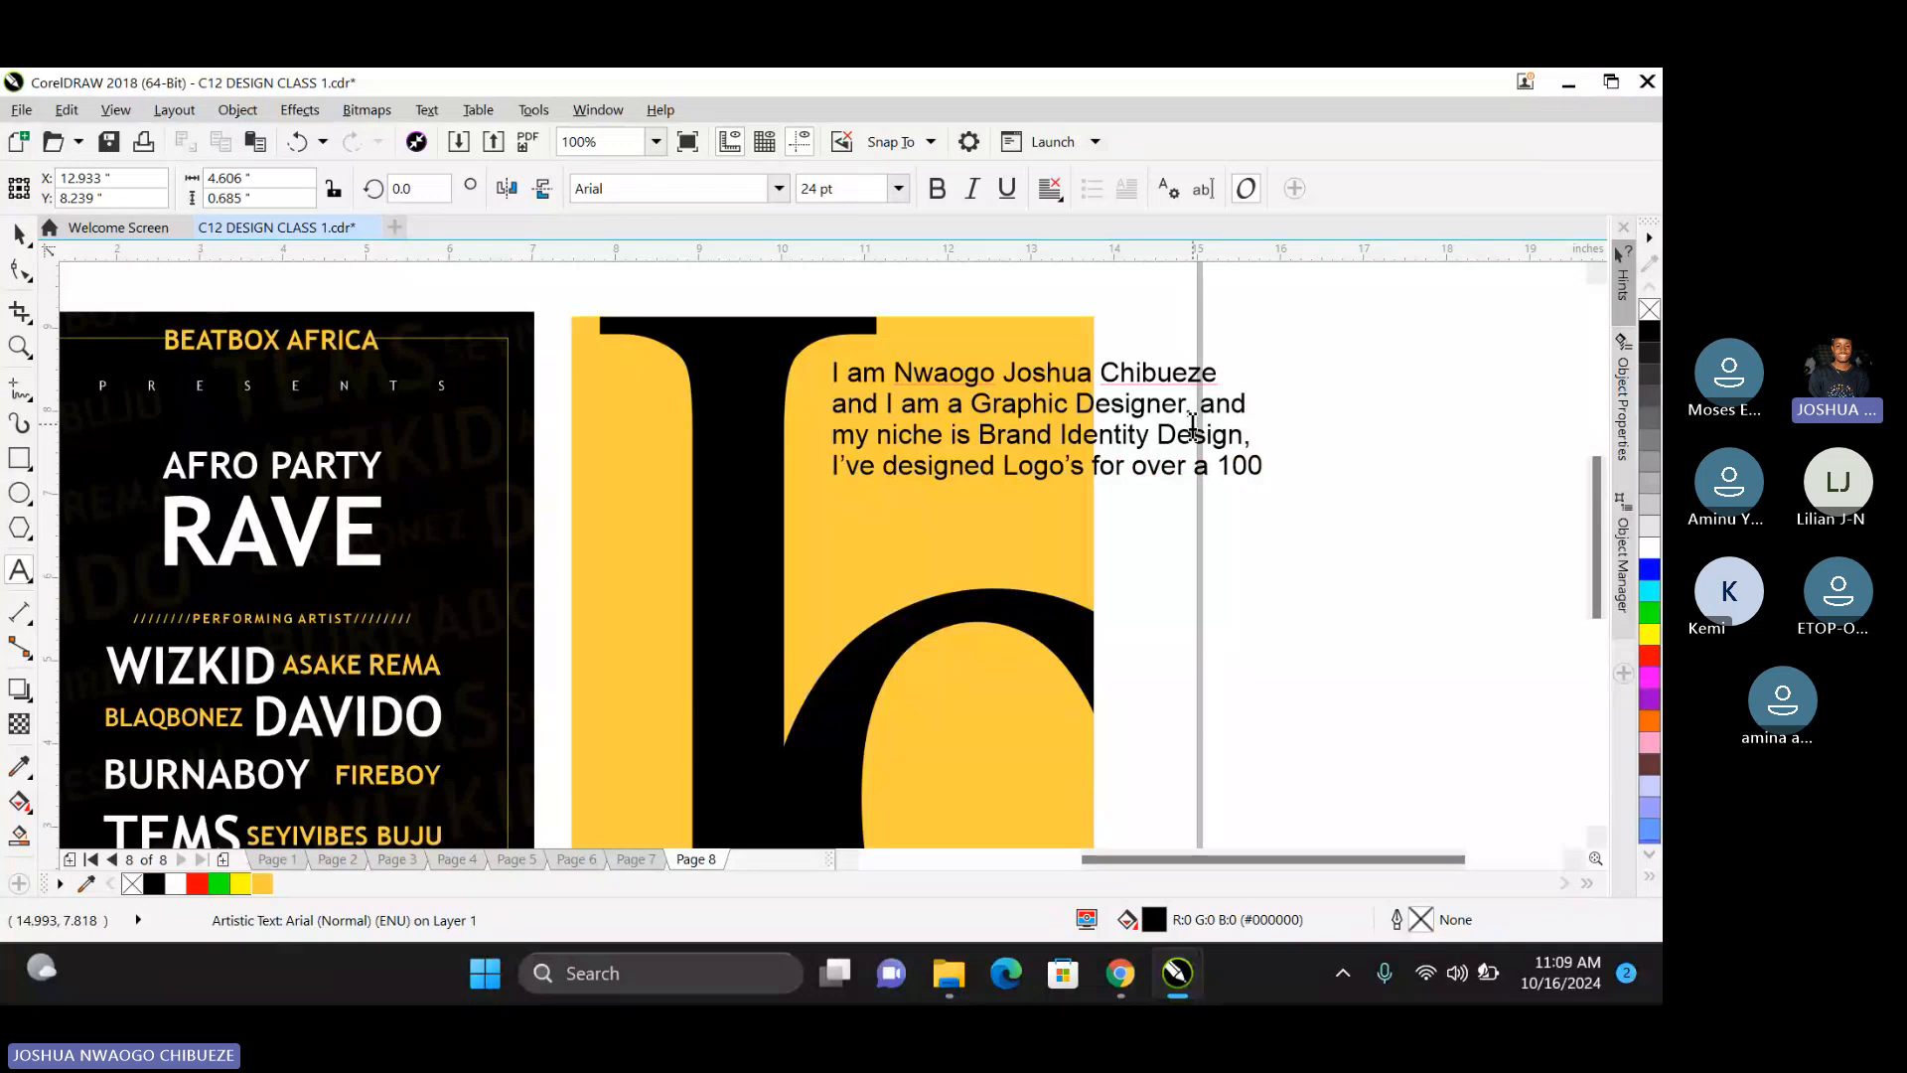
Replace "over a 100" in the bio's last line with "a lot of brands".
key(BackSpace)
key(BackSpace)
key(BackSpace)
key(BackSpace)
key(BackSpace)
key(BackSpace)
key(BackSpace)
key(BackSpace)
key(BackSpace)
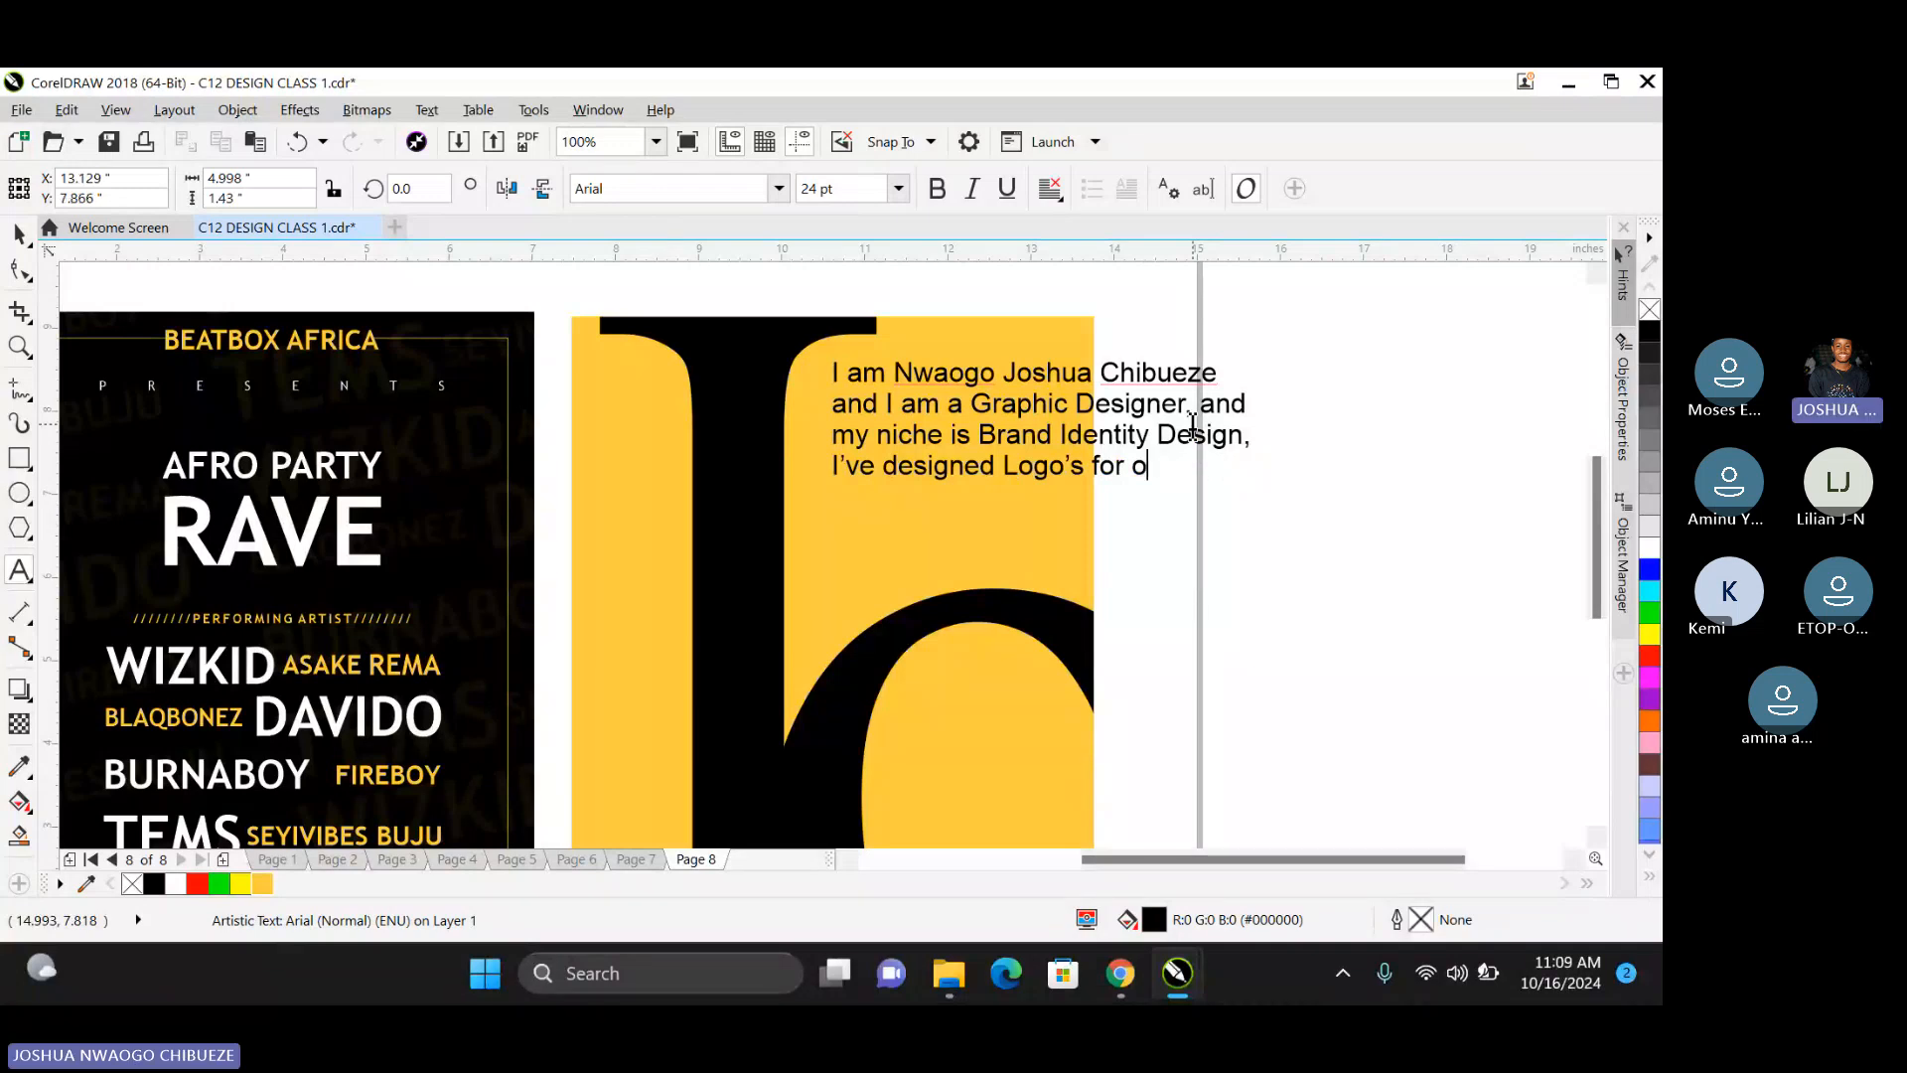
key(BackSpace)
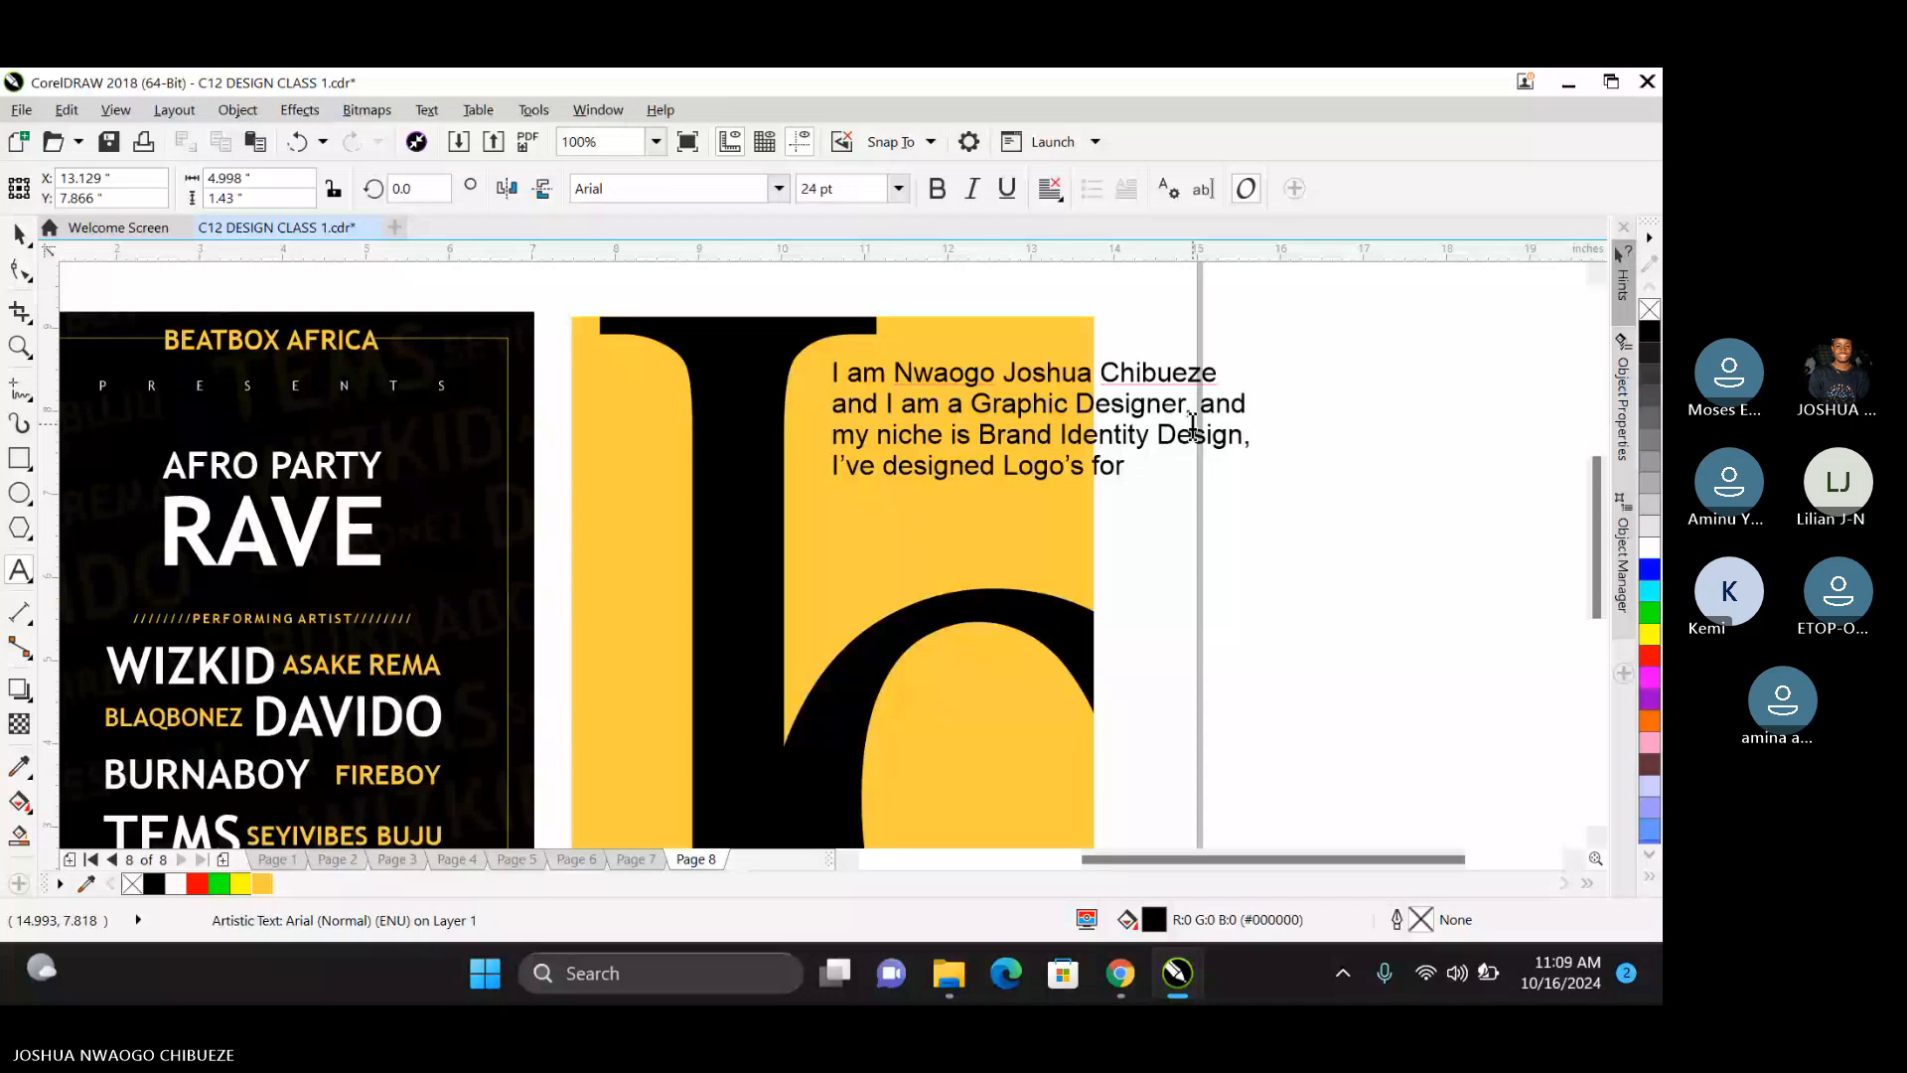
text(al)
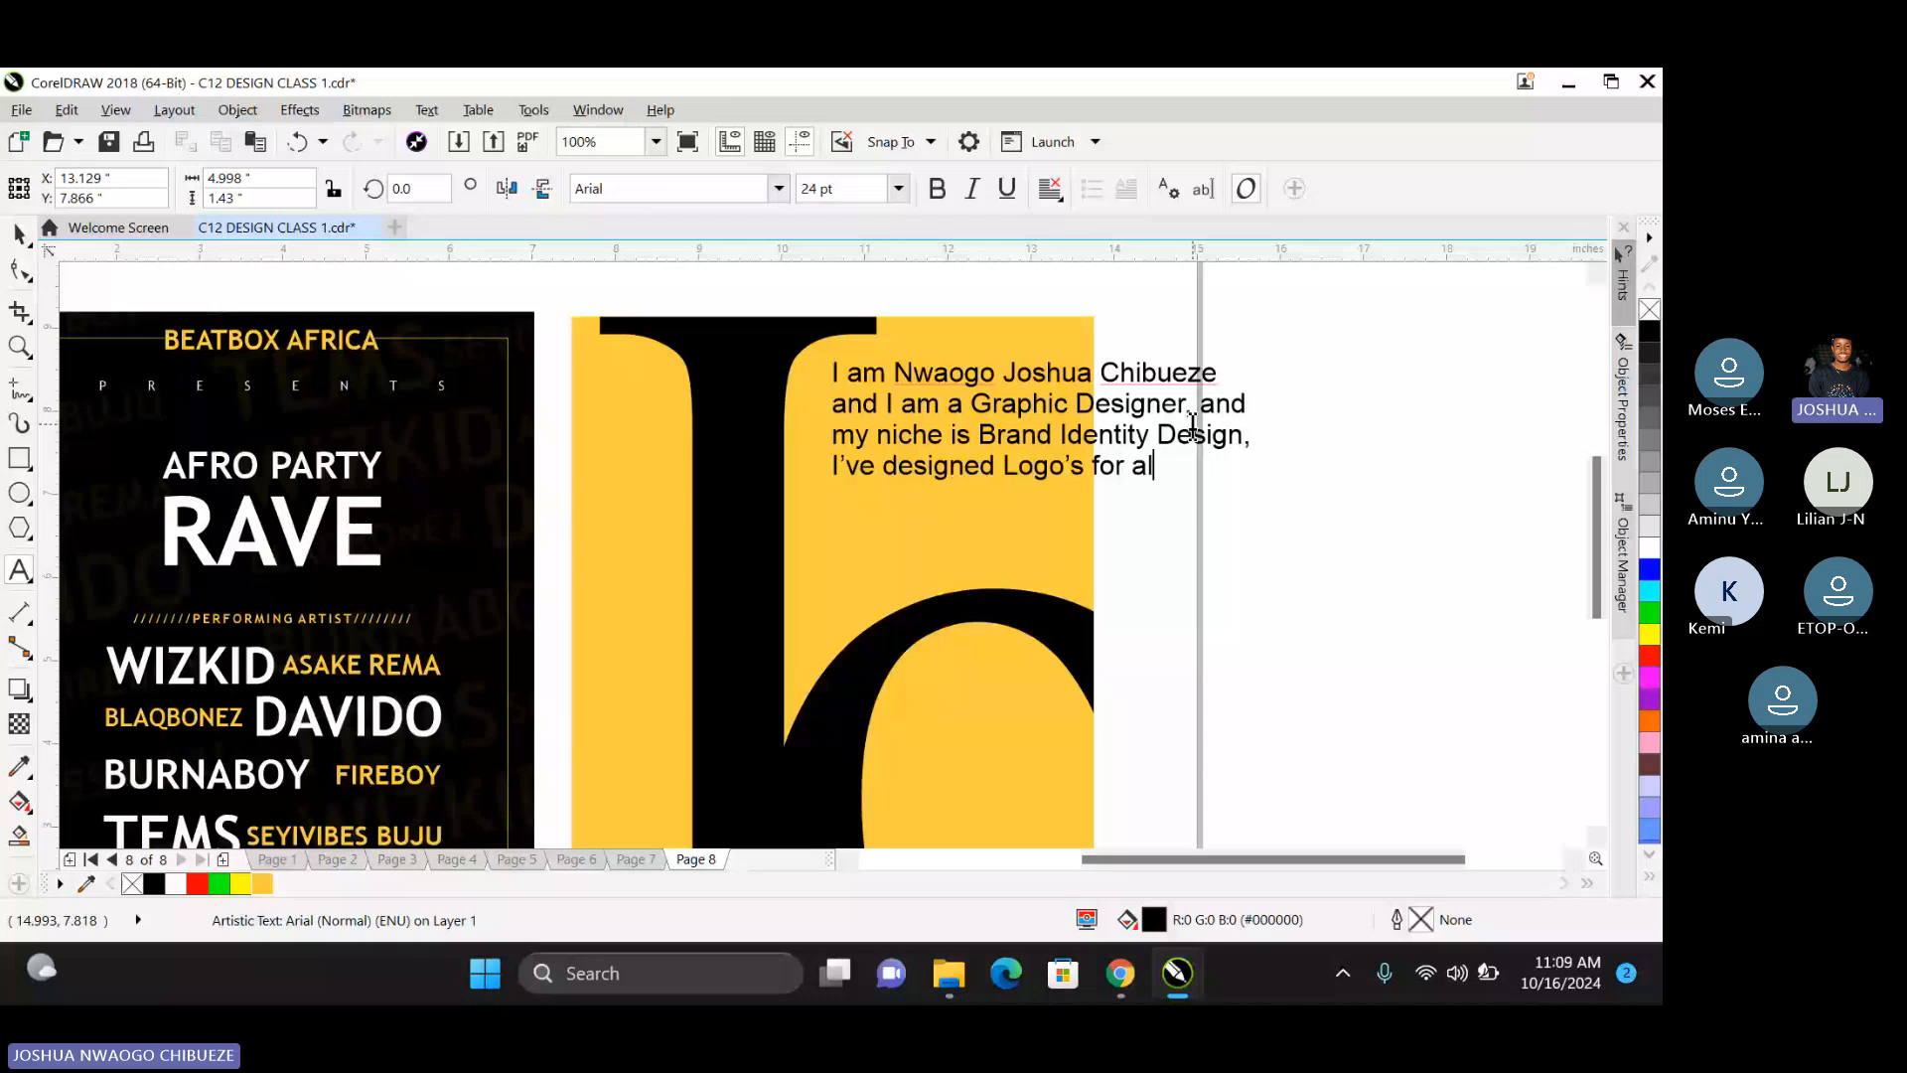
key(BackSpace)
text(lot of )
text(brand)
text(s)
Add a new line to the bio reading "and helped them grow. I also teach and".
key(Return)
text(and helped th)
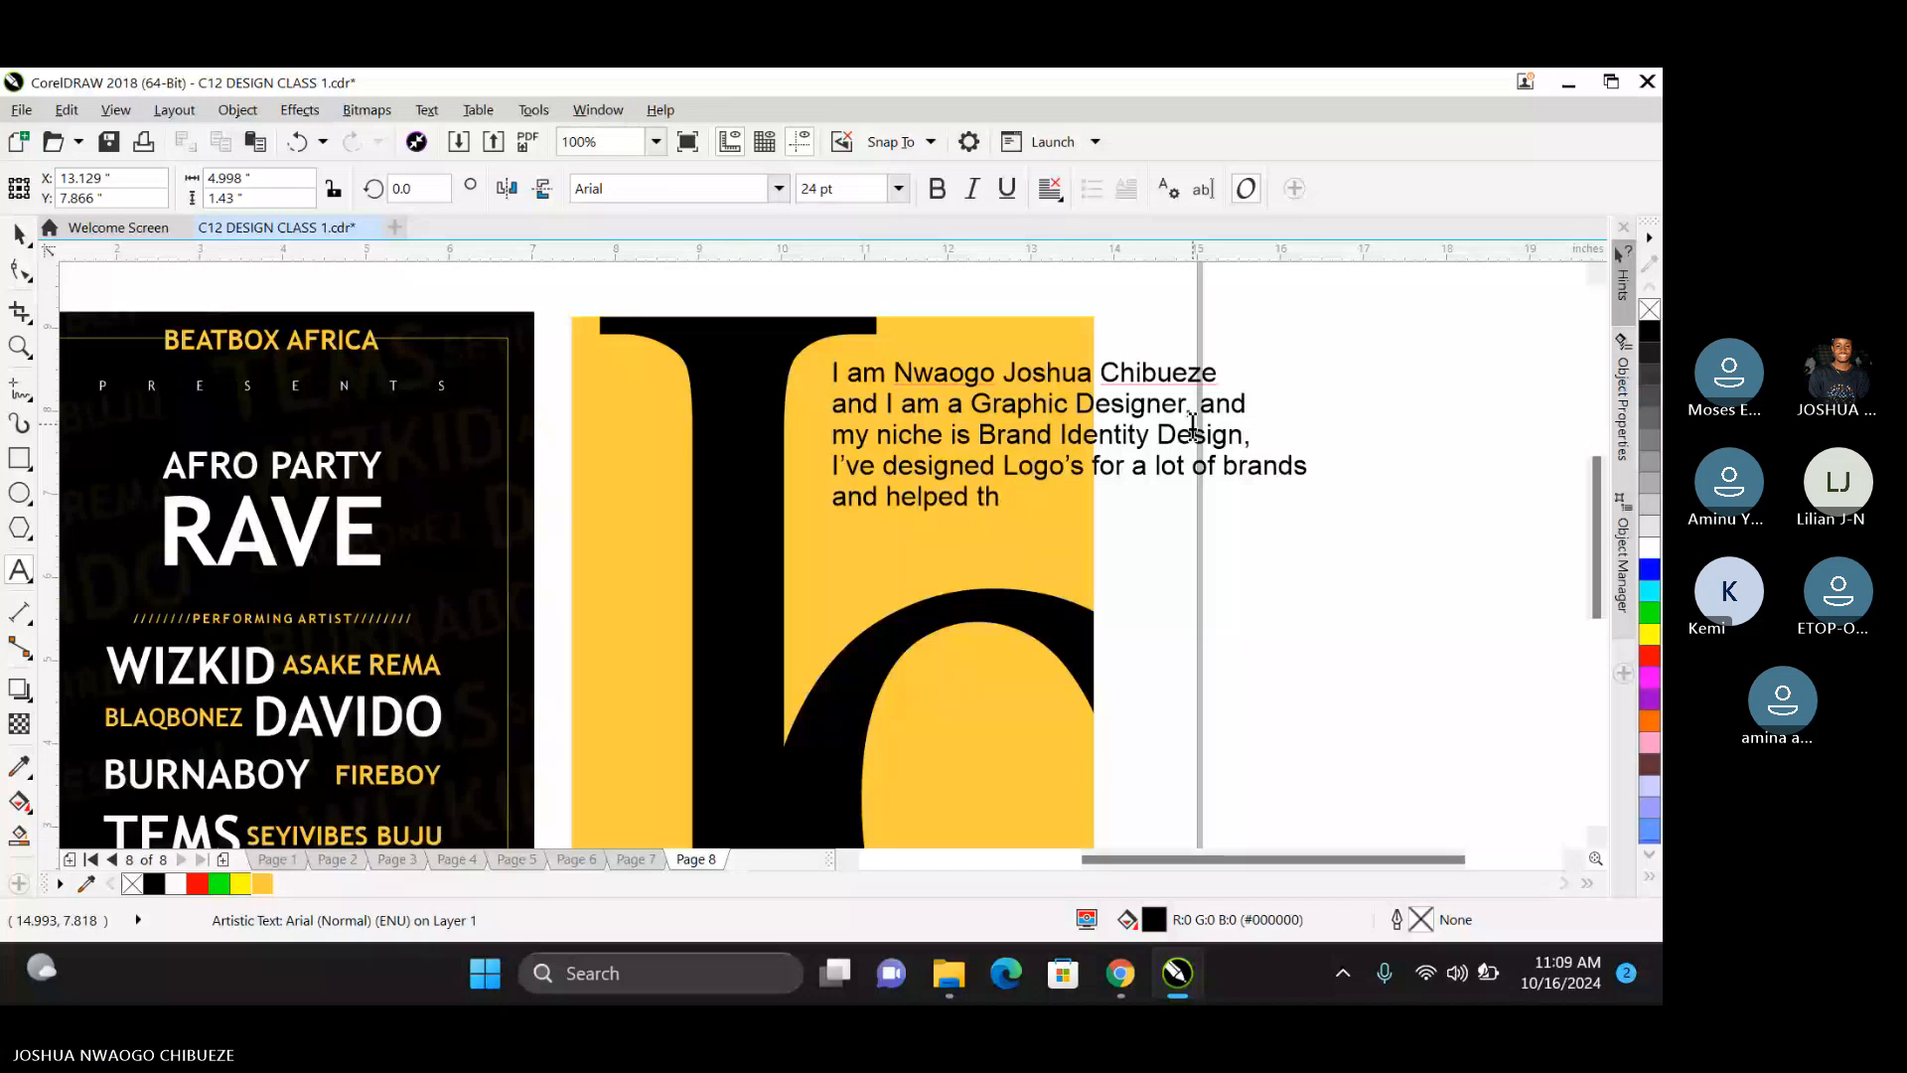
text(em grow.)
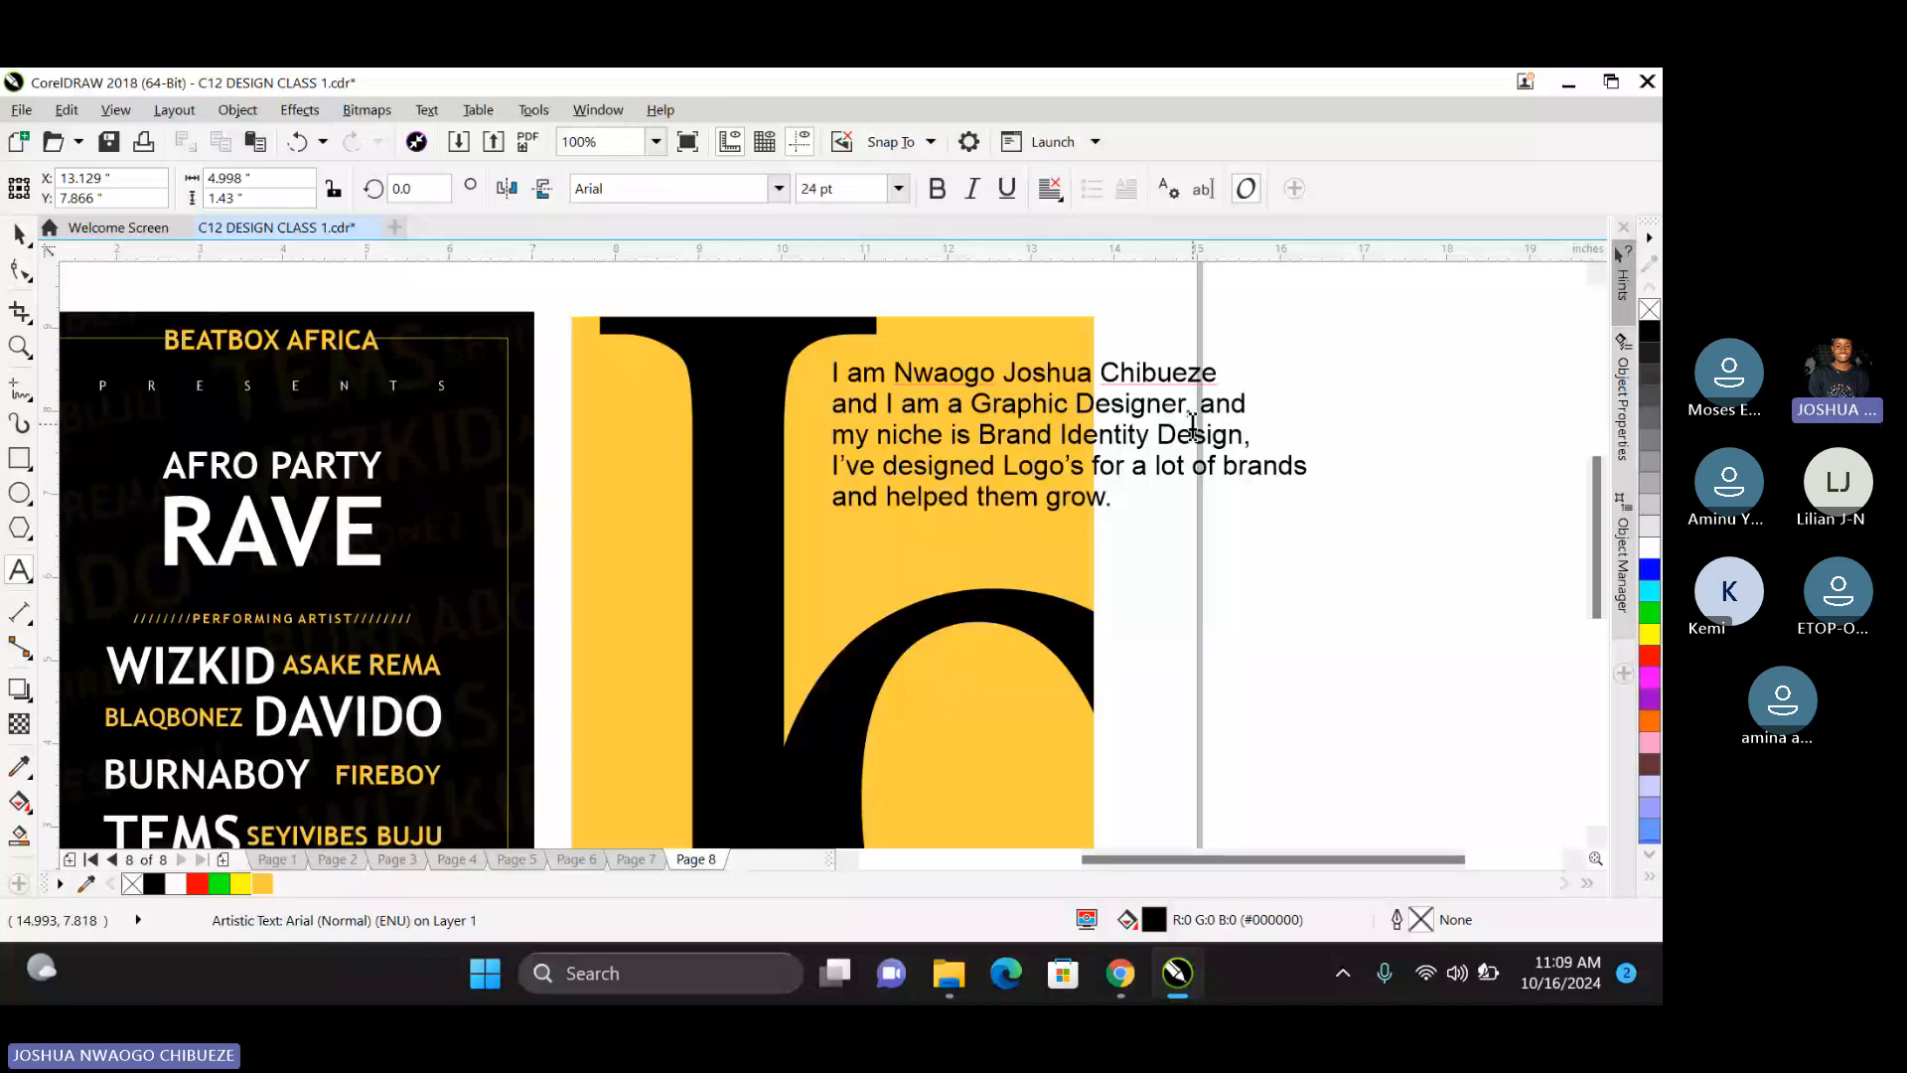
text( I also teach)
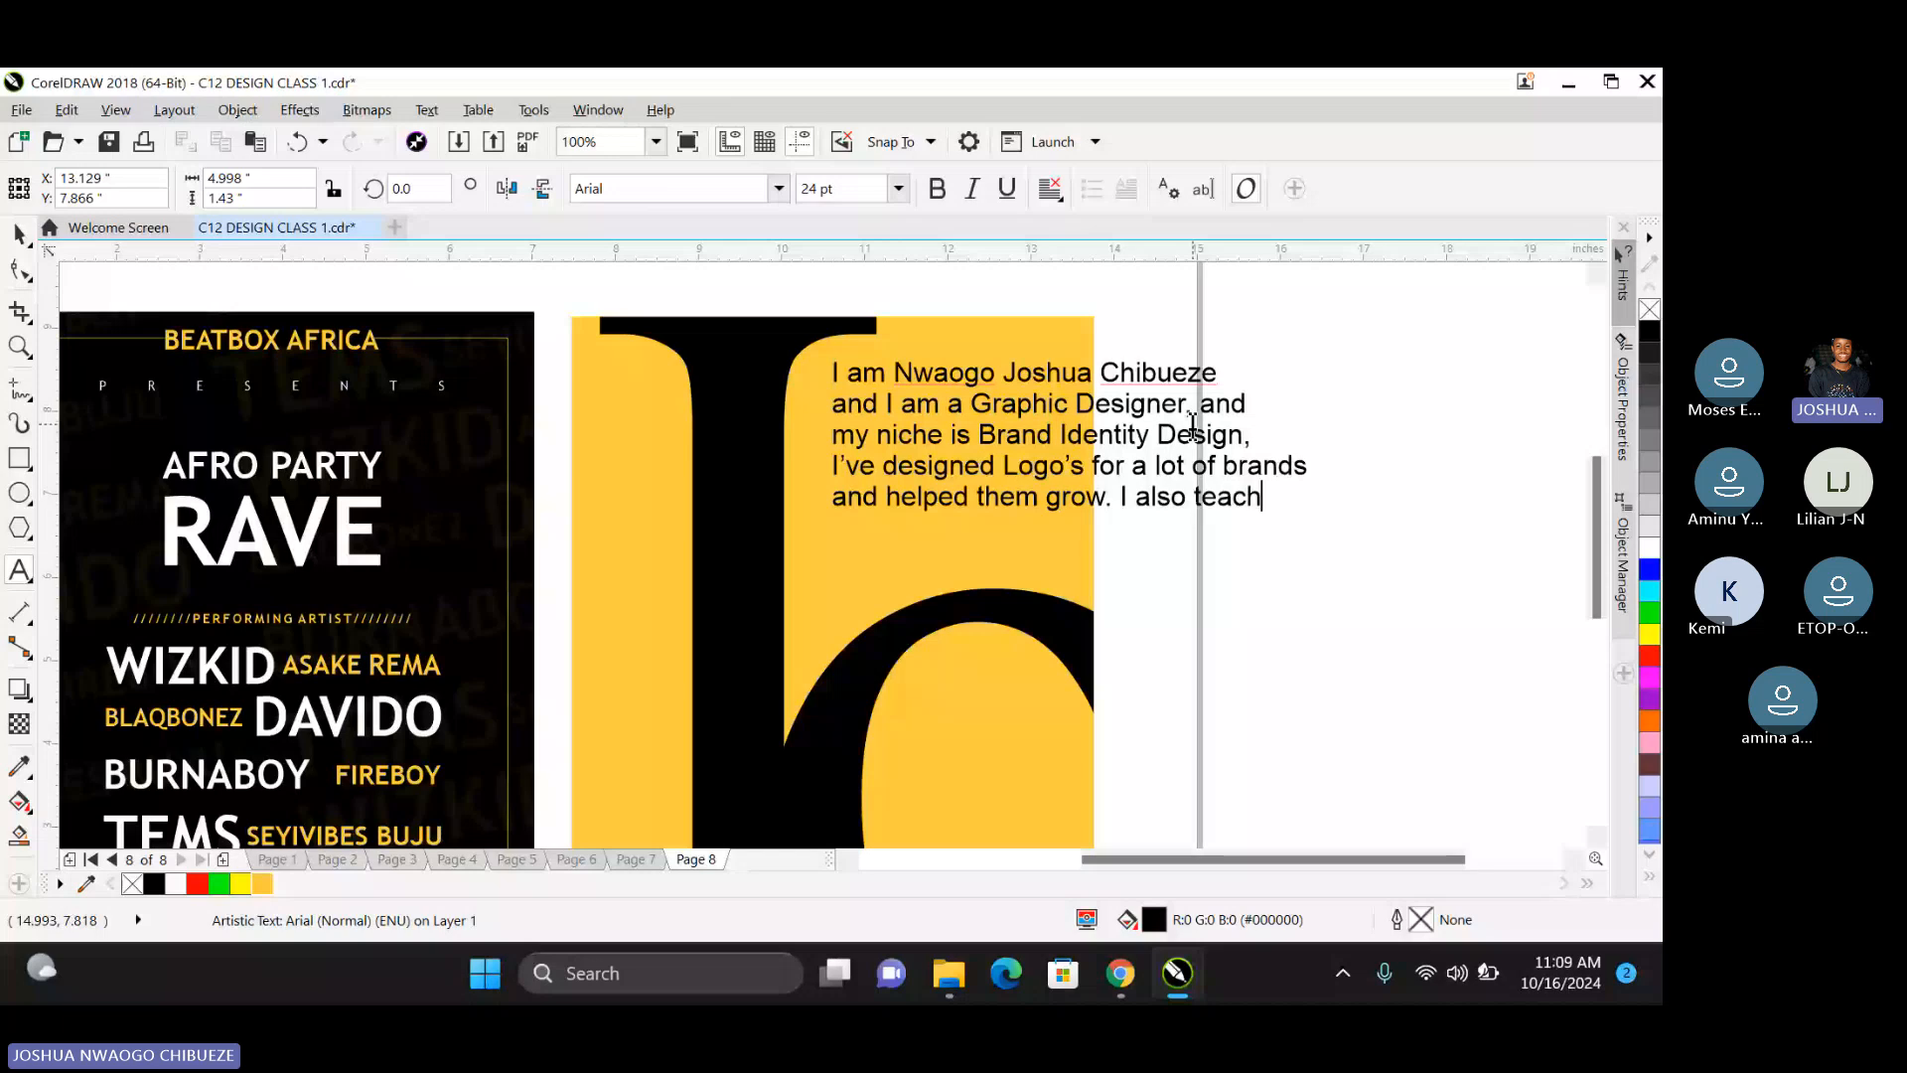
text( and)
Finish the bio with the line "mentor people on becoming better designers." and leave text editing.
key(Return)
text(mentor p)
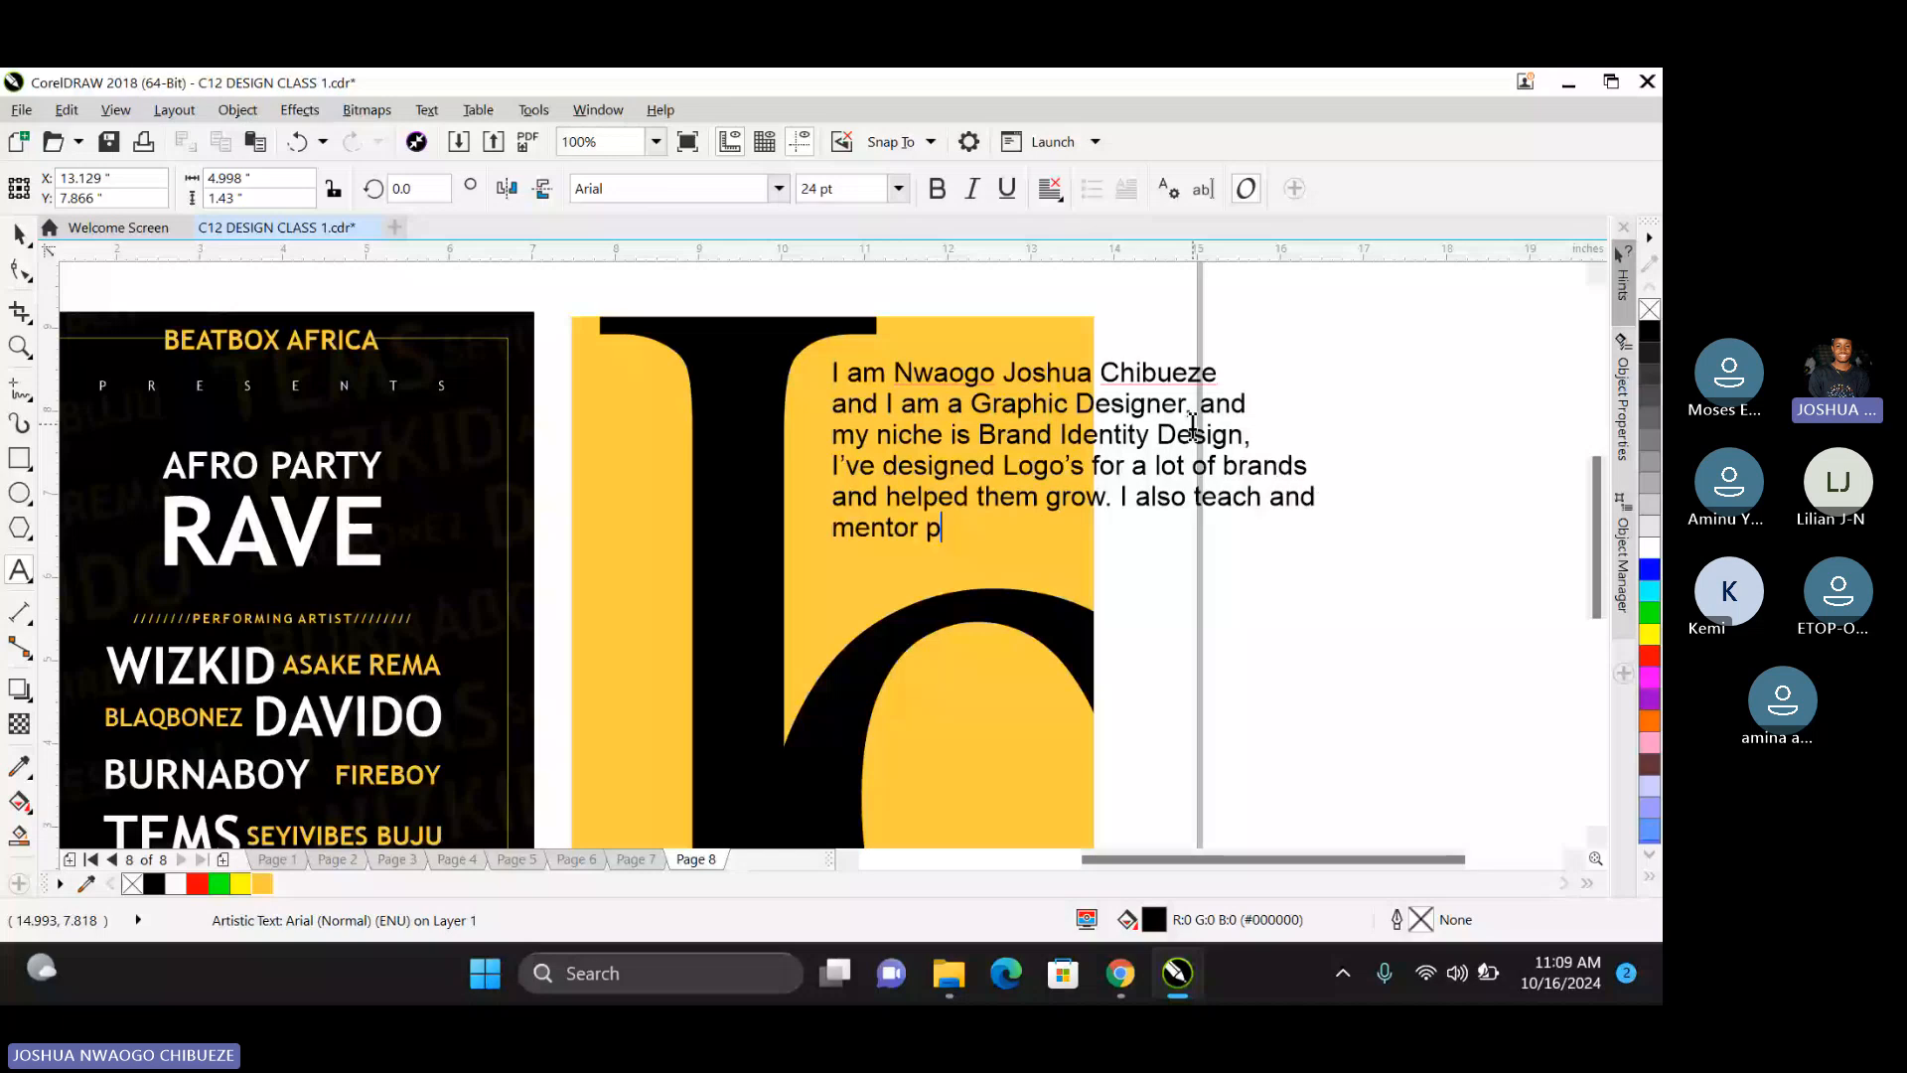
text(eopel on)
key(BackSpace)
key(BackSpace)
key(BackSpace)
key(BackSpace)
key(BackSpace)
text(le o)
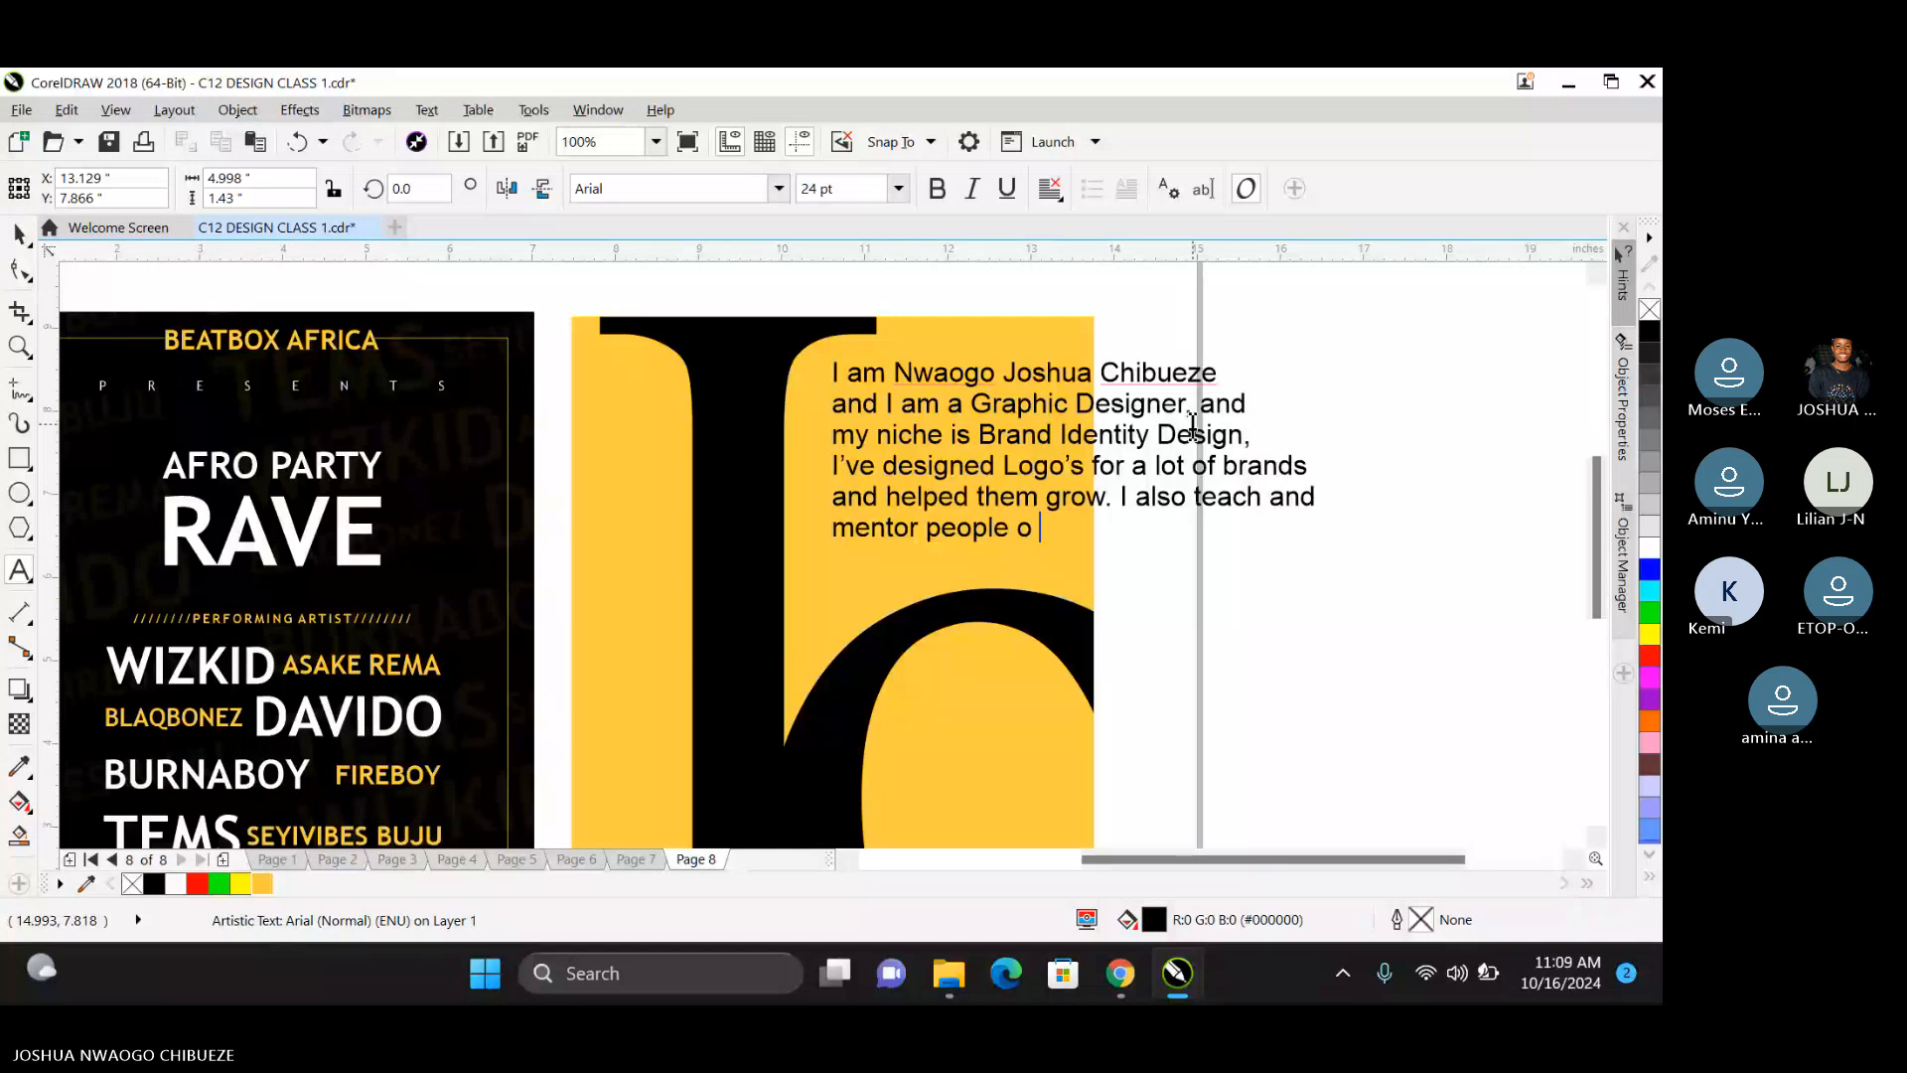
text(n beco)
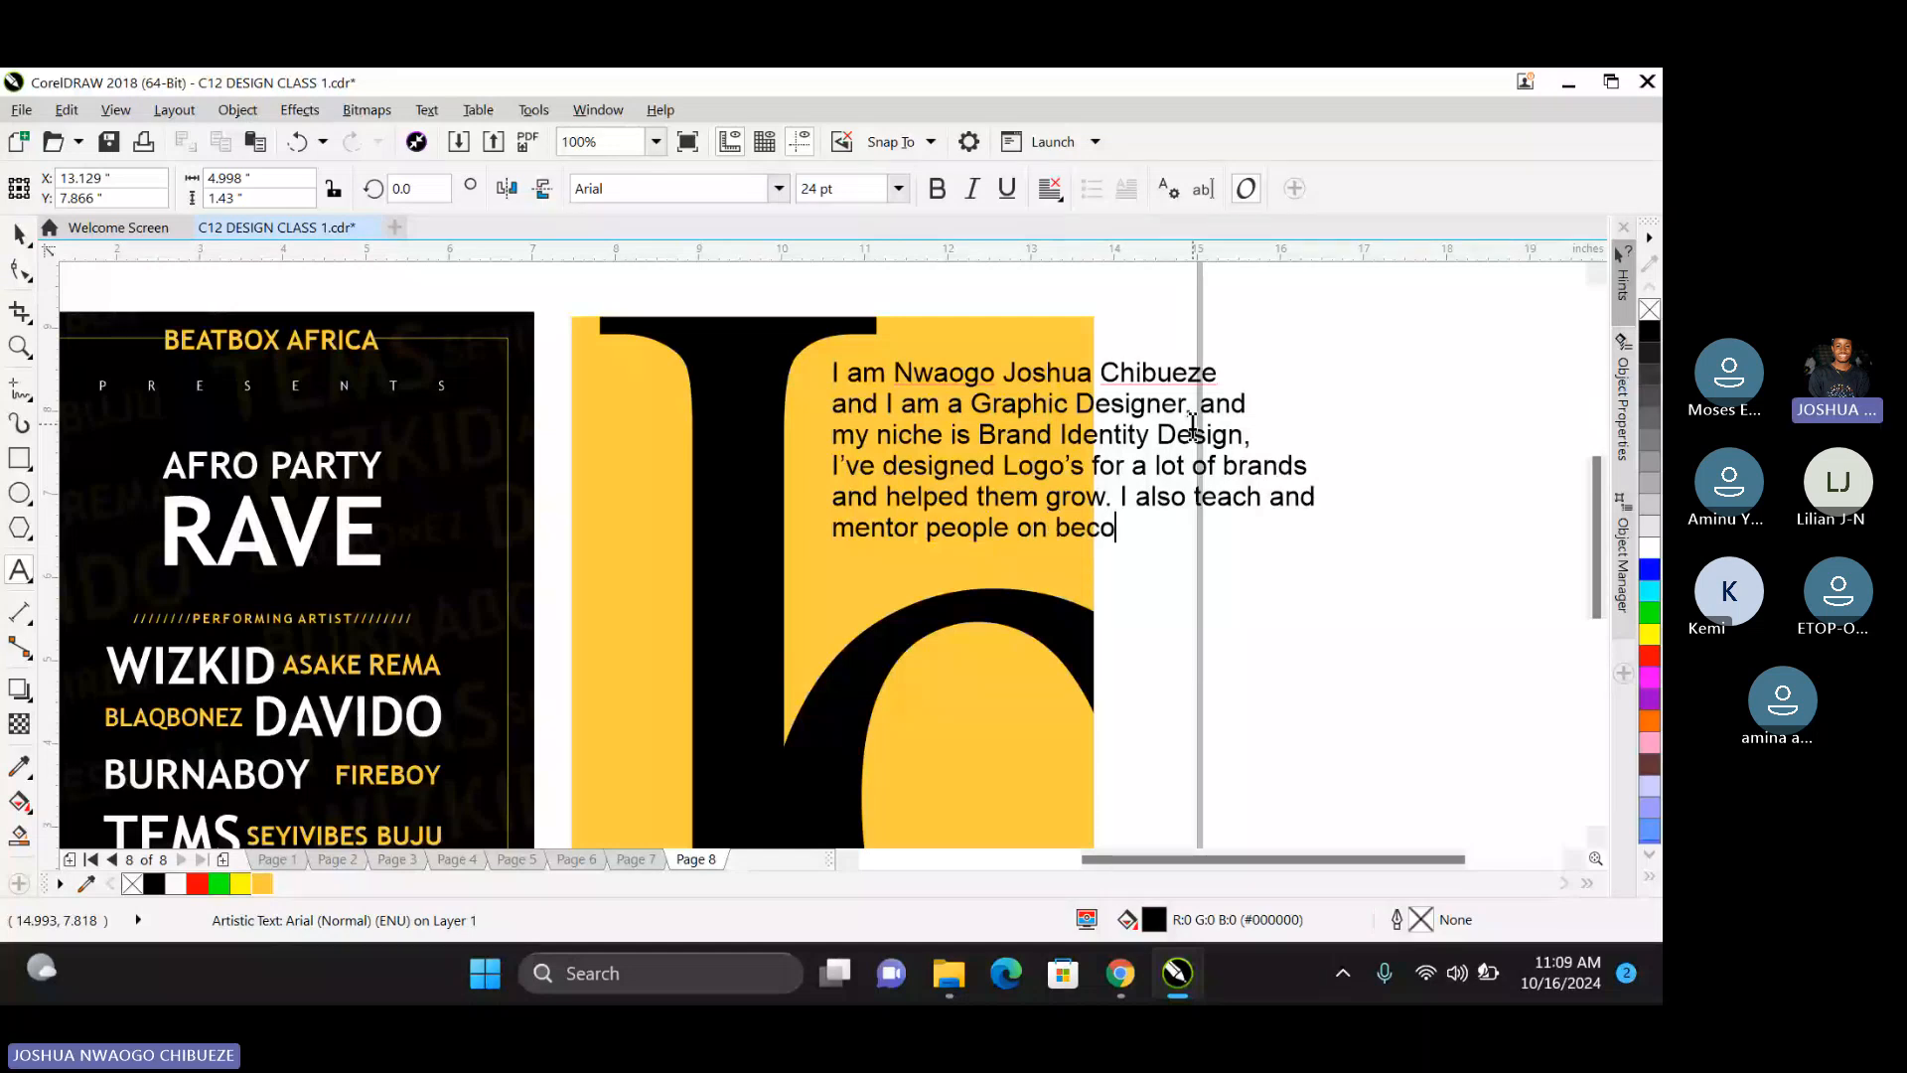
text(ming better des)
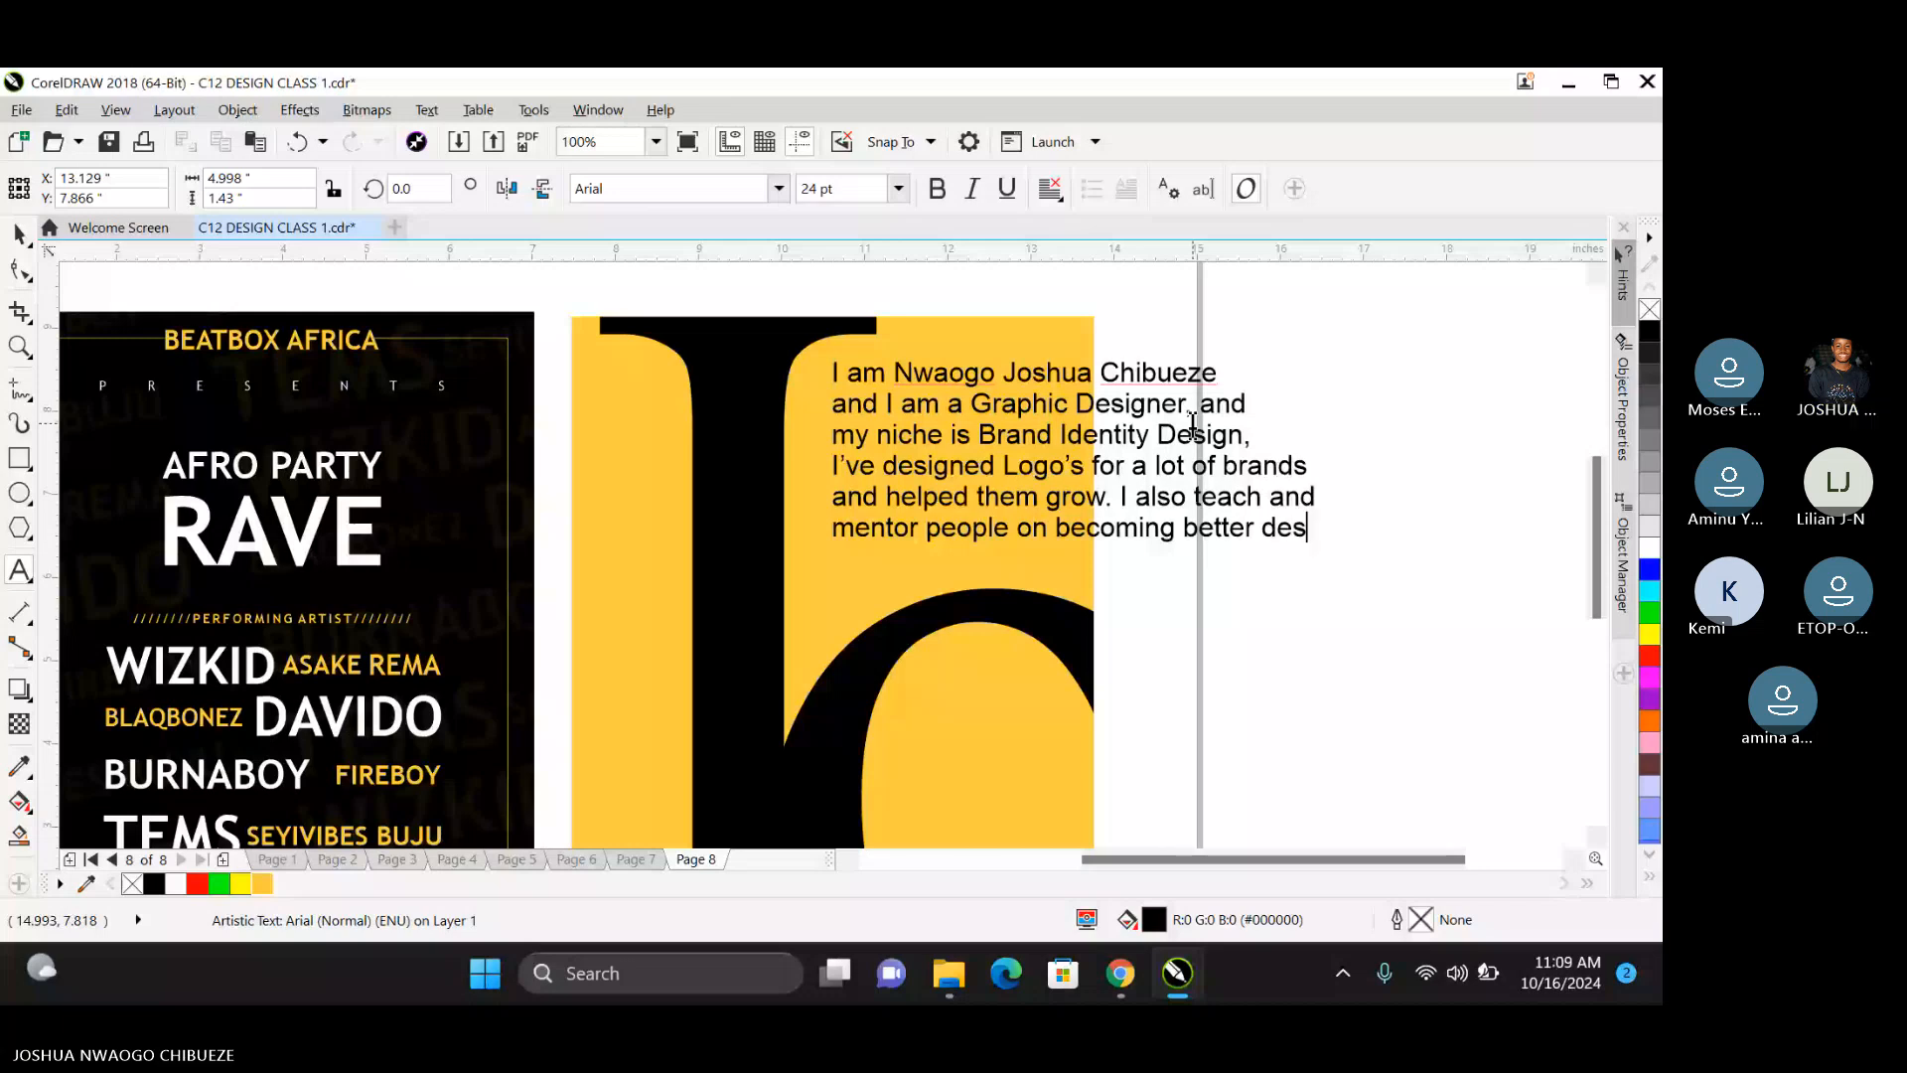
text(igners.)
key(ctrl+space)
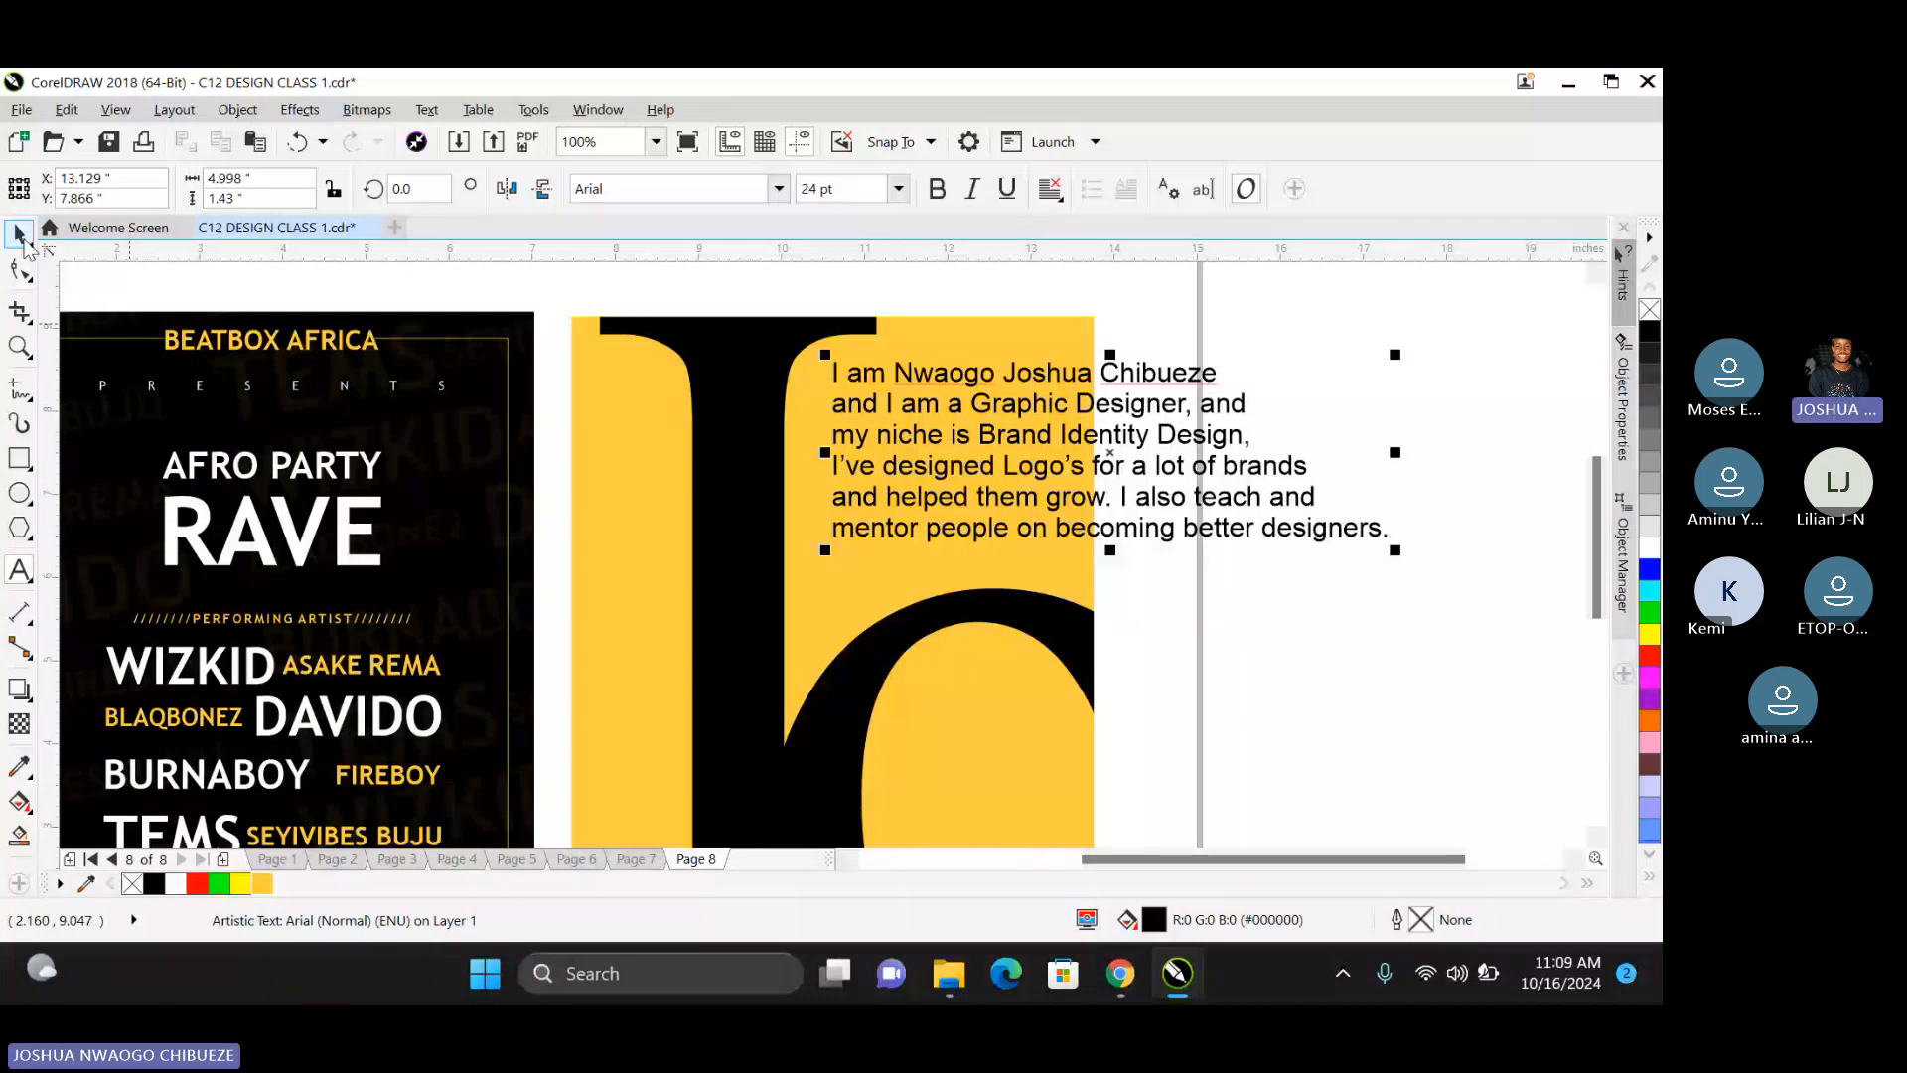
Scale the bio text down to about 15.5 pt and position it beside the J's stem on the yellow background.
drag(1394, 549, 1127, 529)
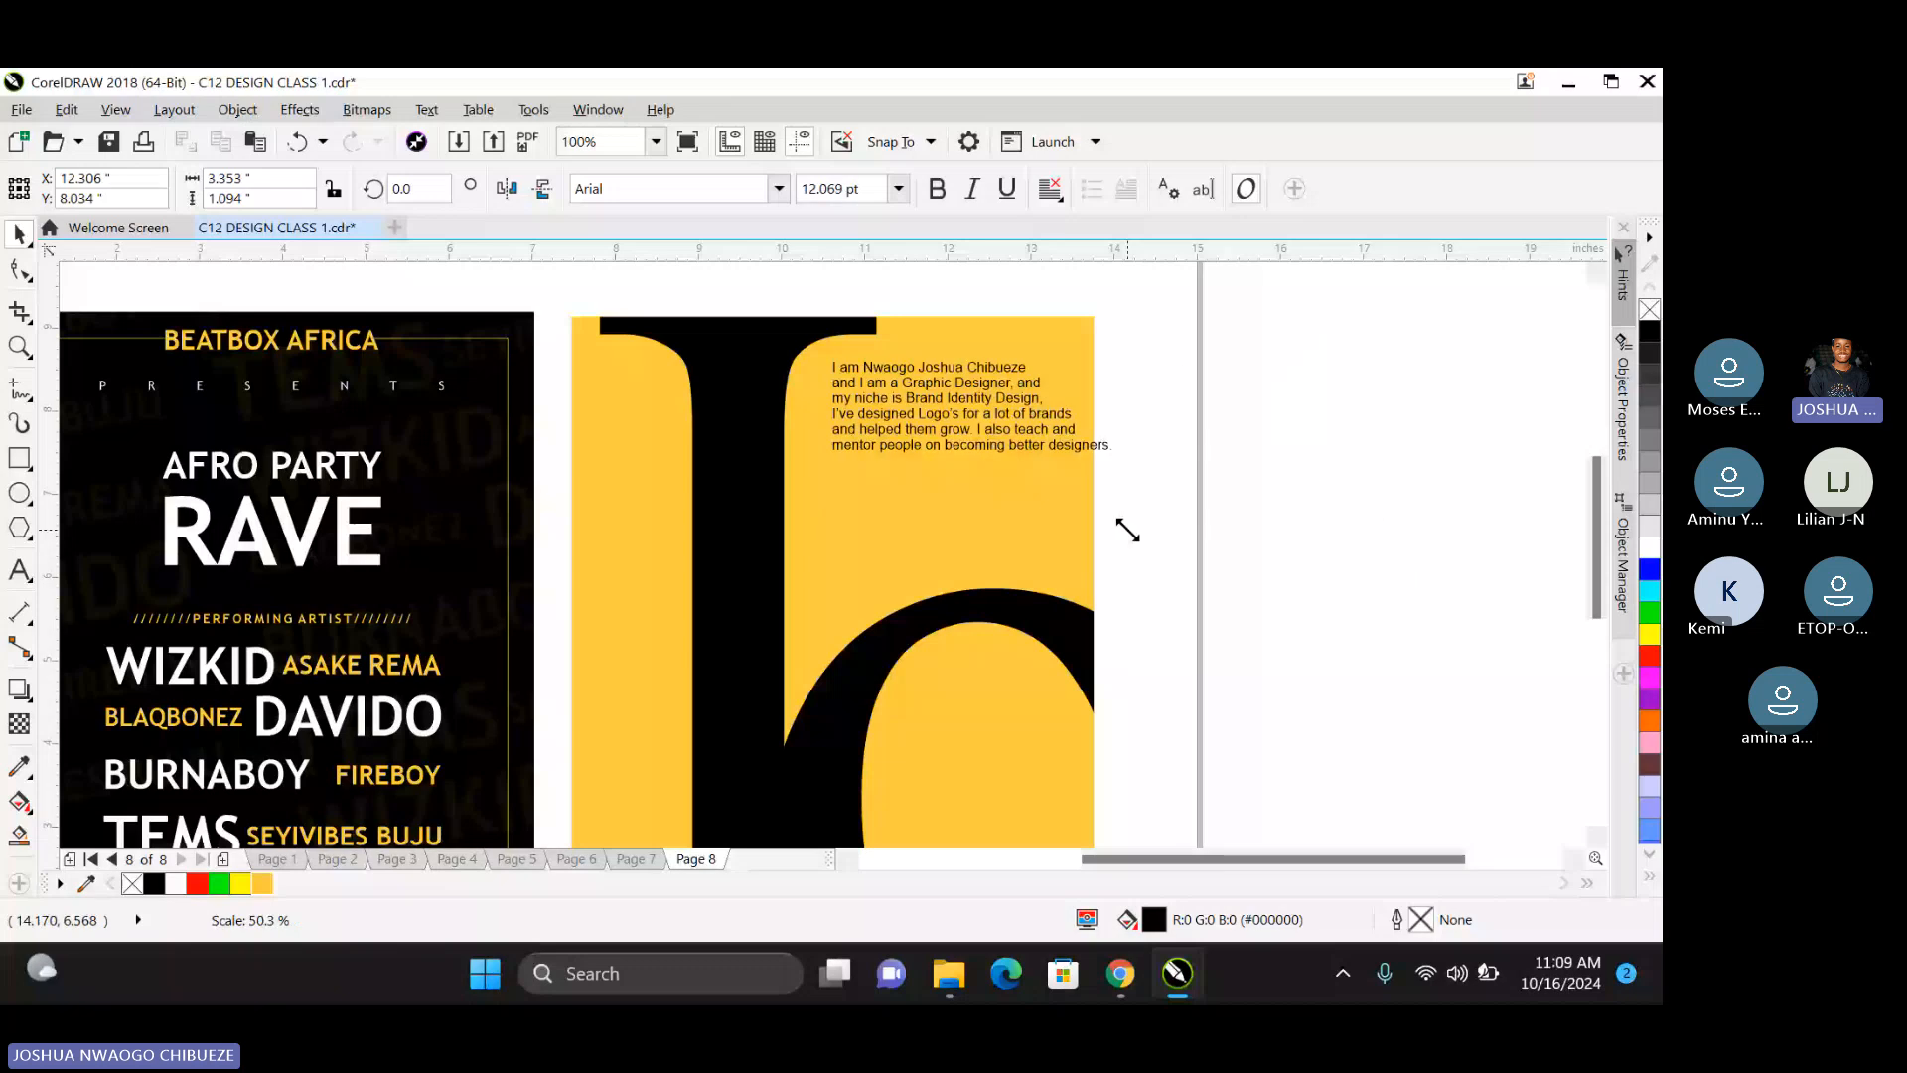
drag(972, 407, 943, 433)
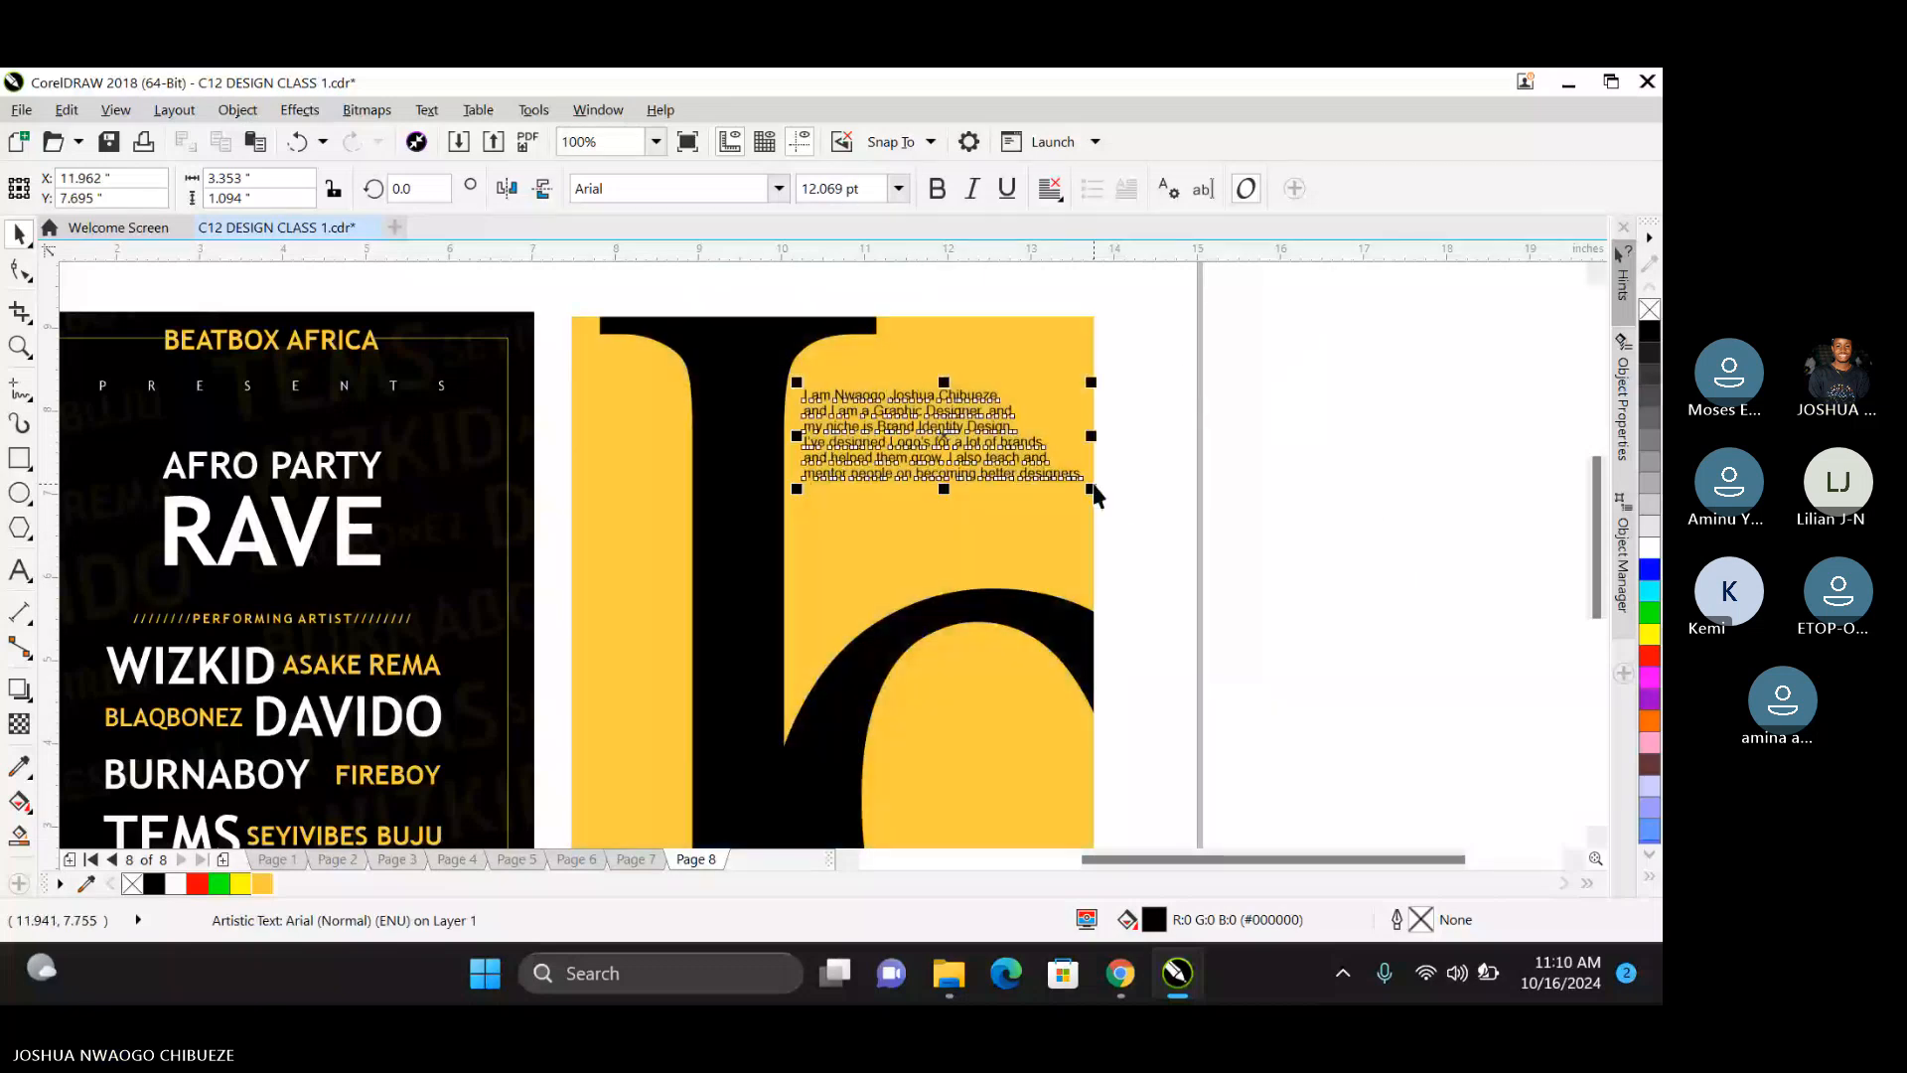
drag(1103, 496, 1180, 557)
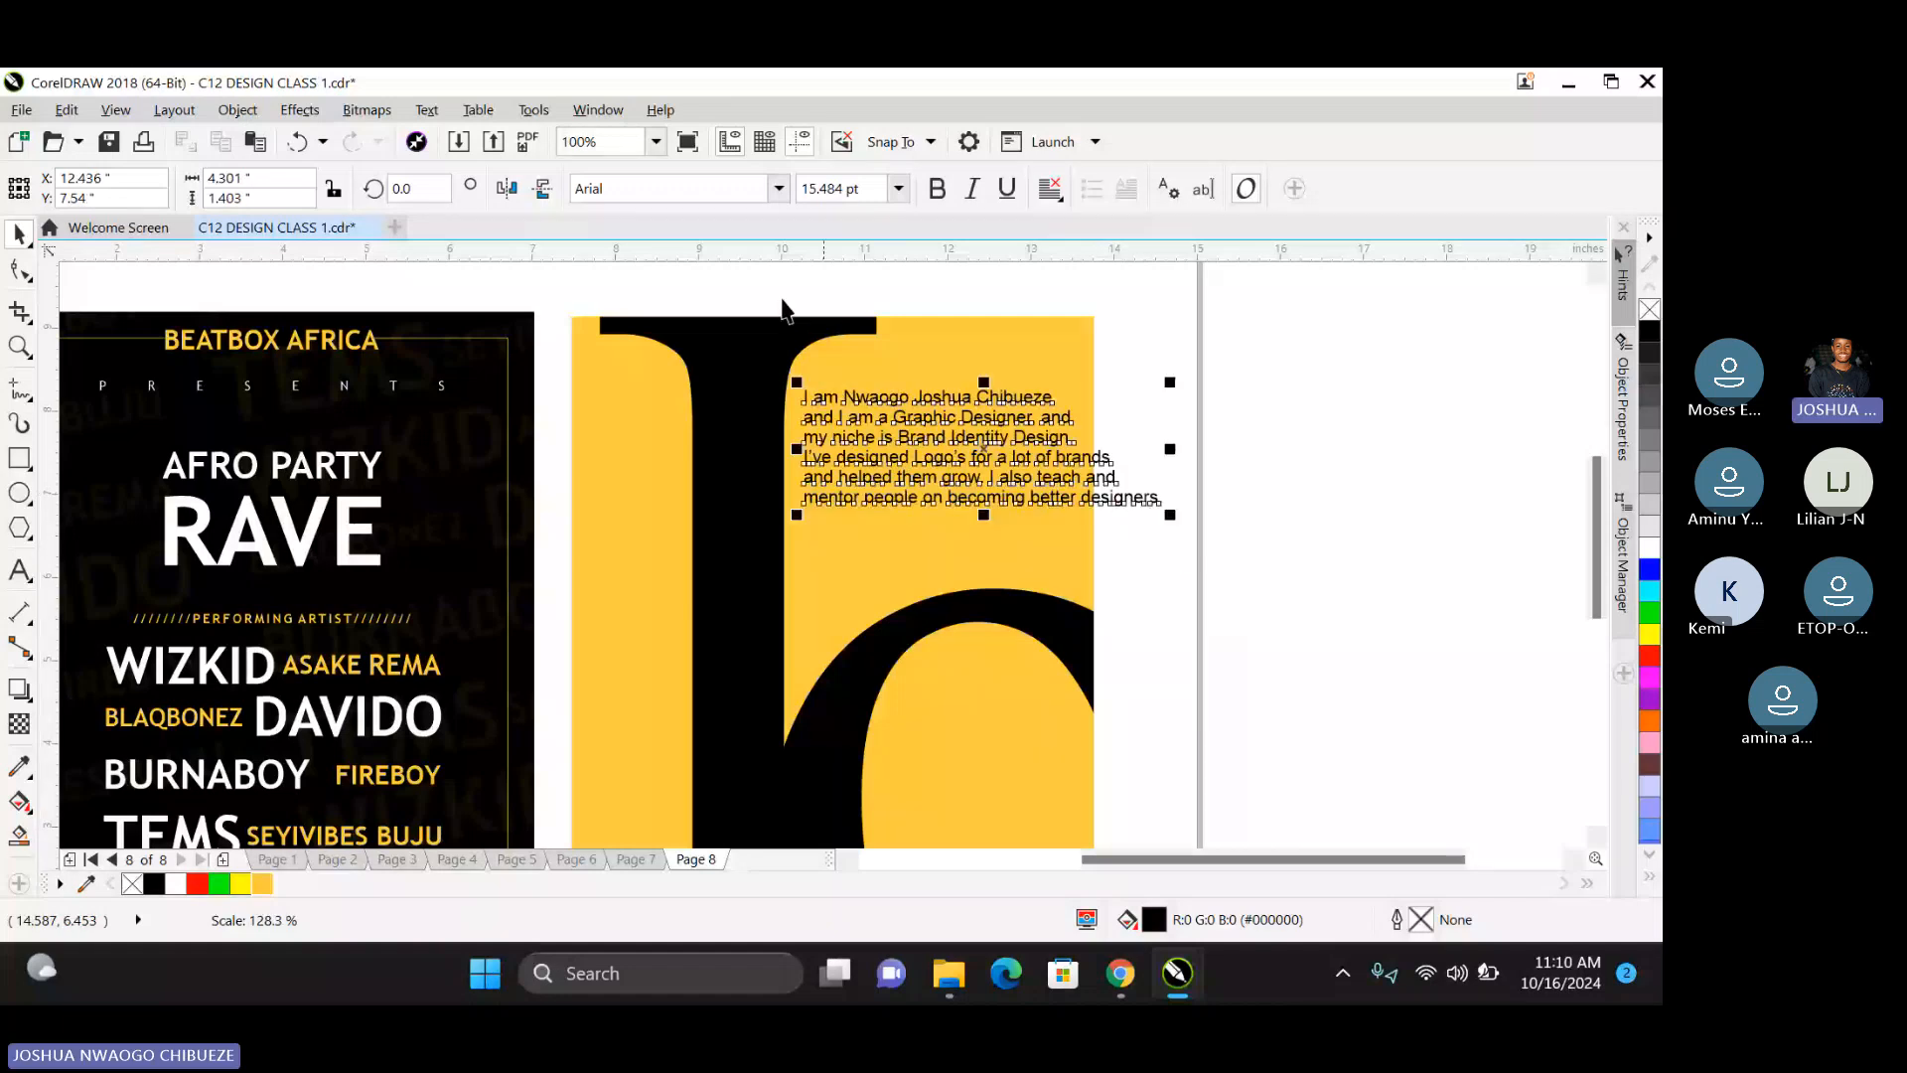
Set the bio text in Trebuchet MS Regular and deselect it.
click(779, 188)
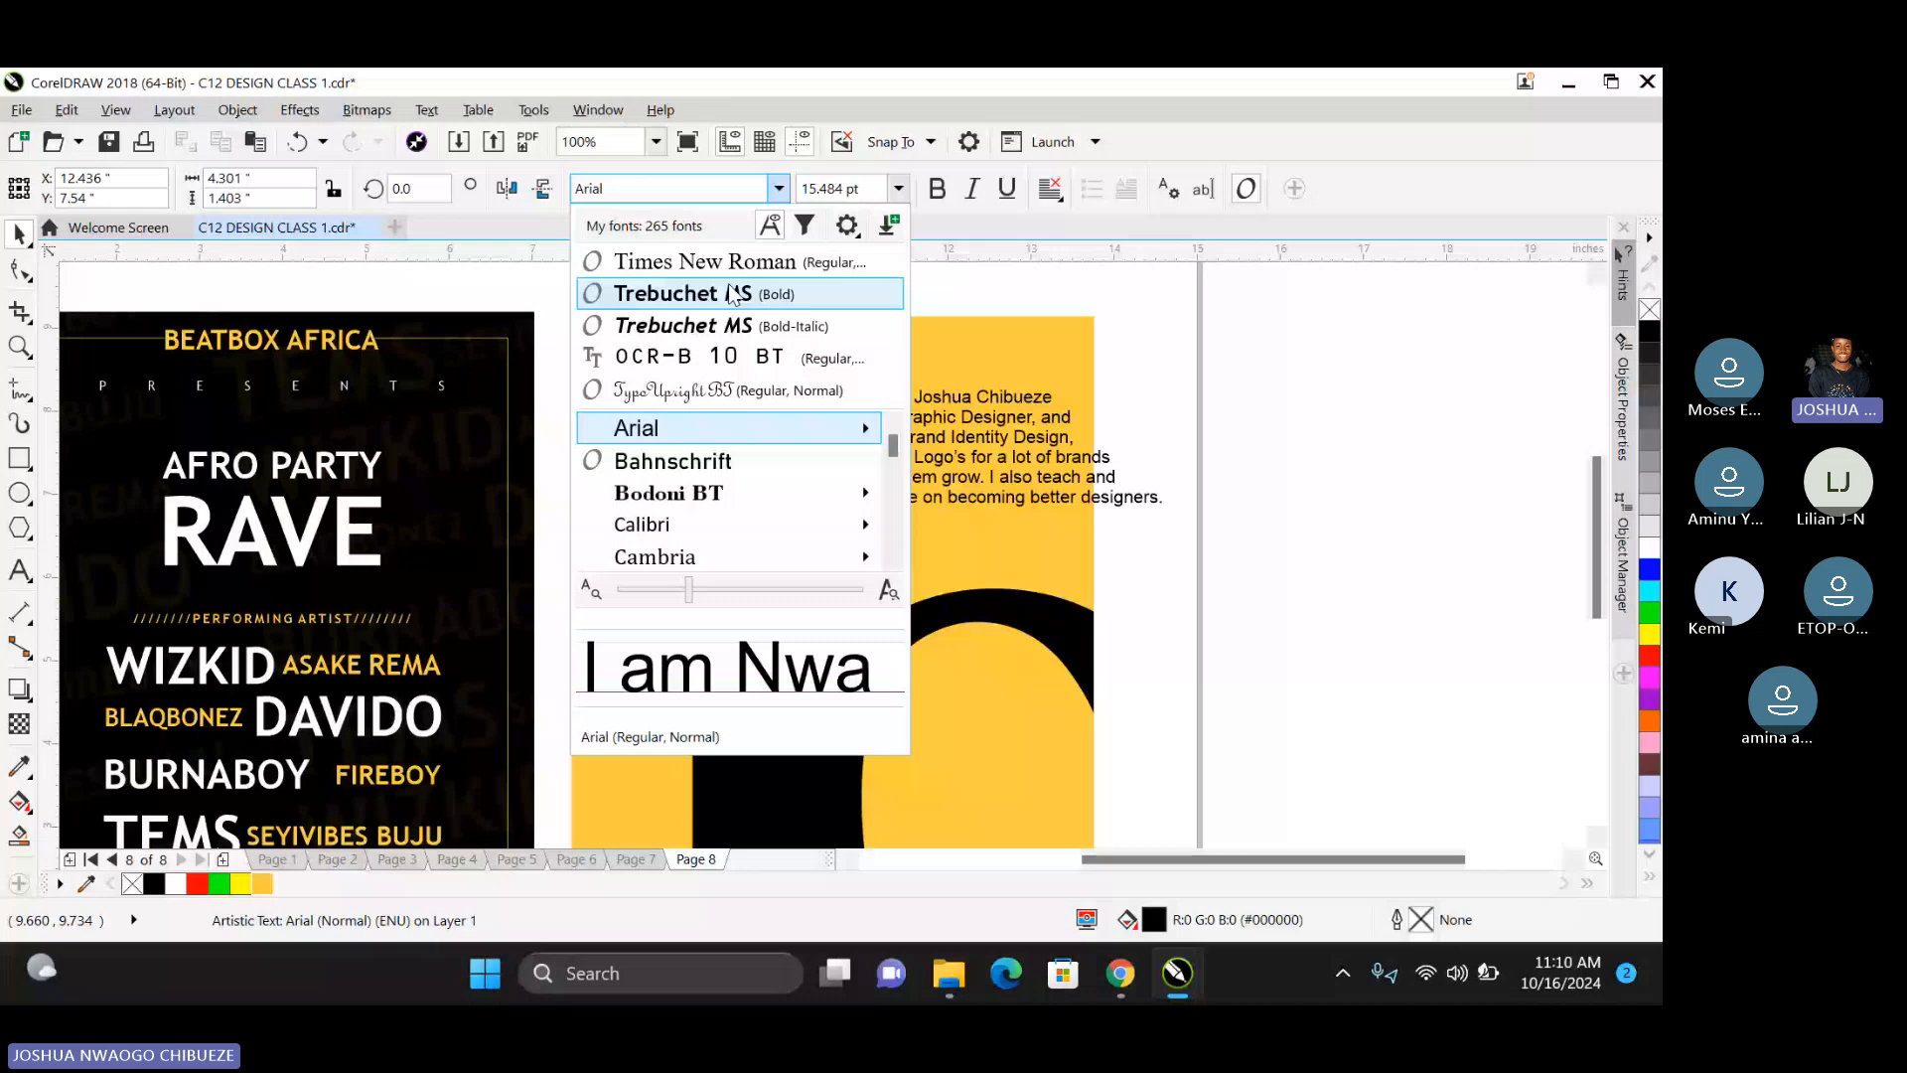
click(732, 294)
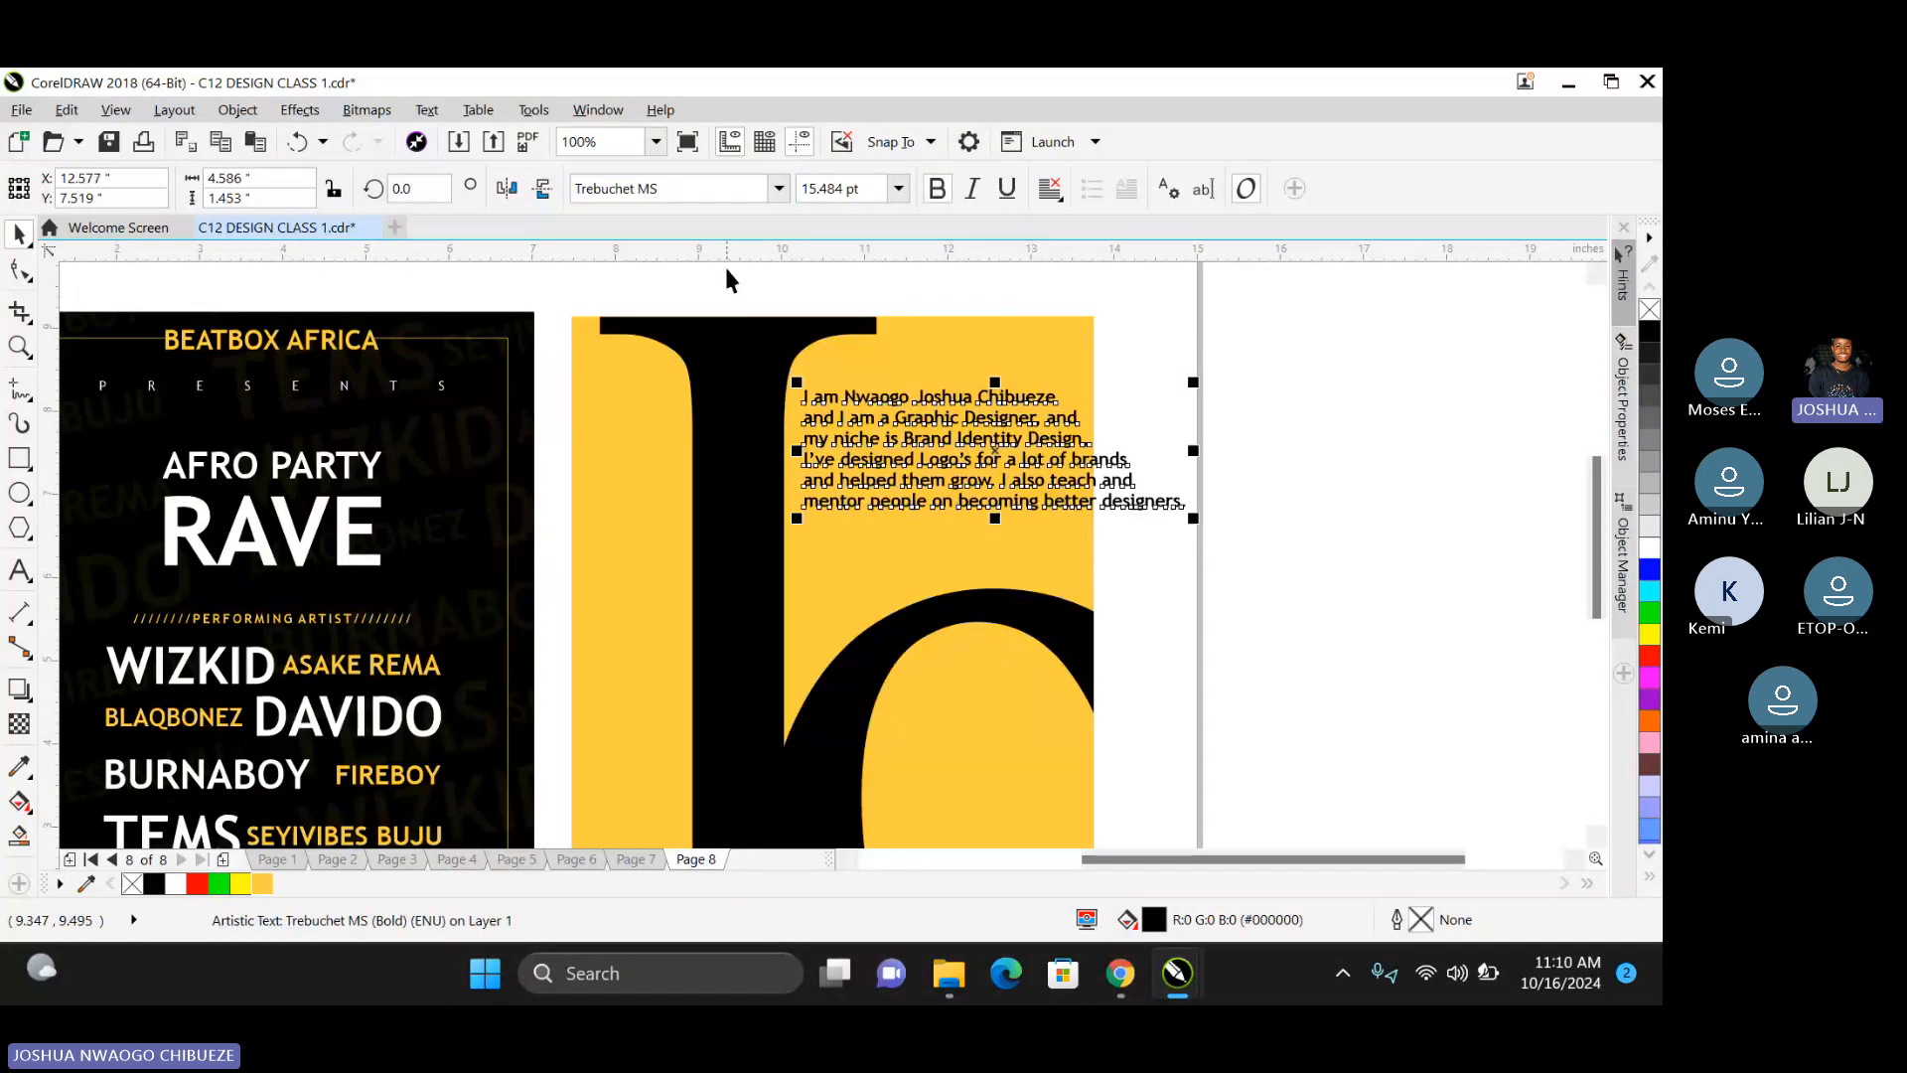
click(778, 187)
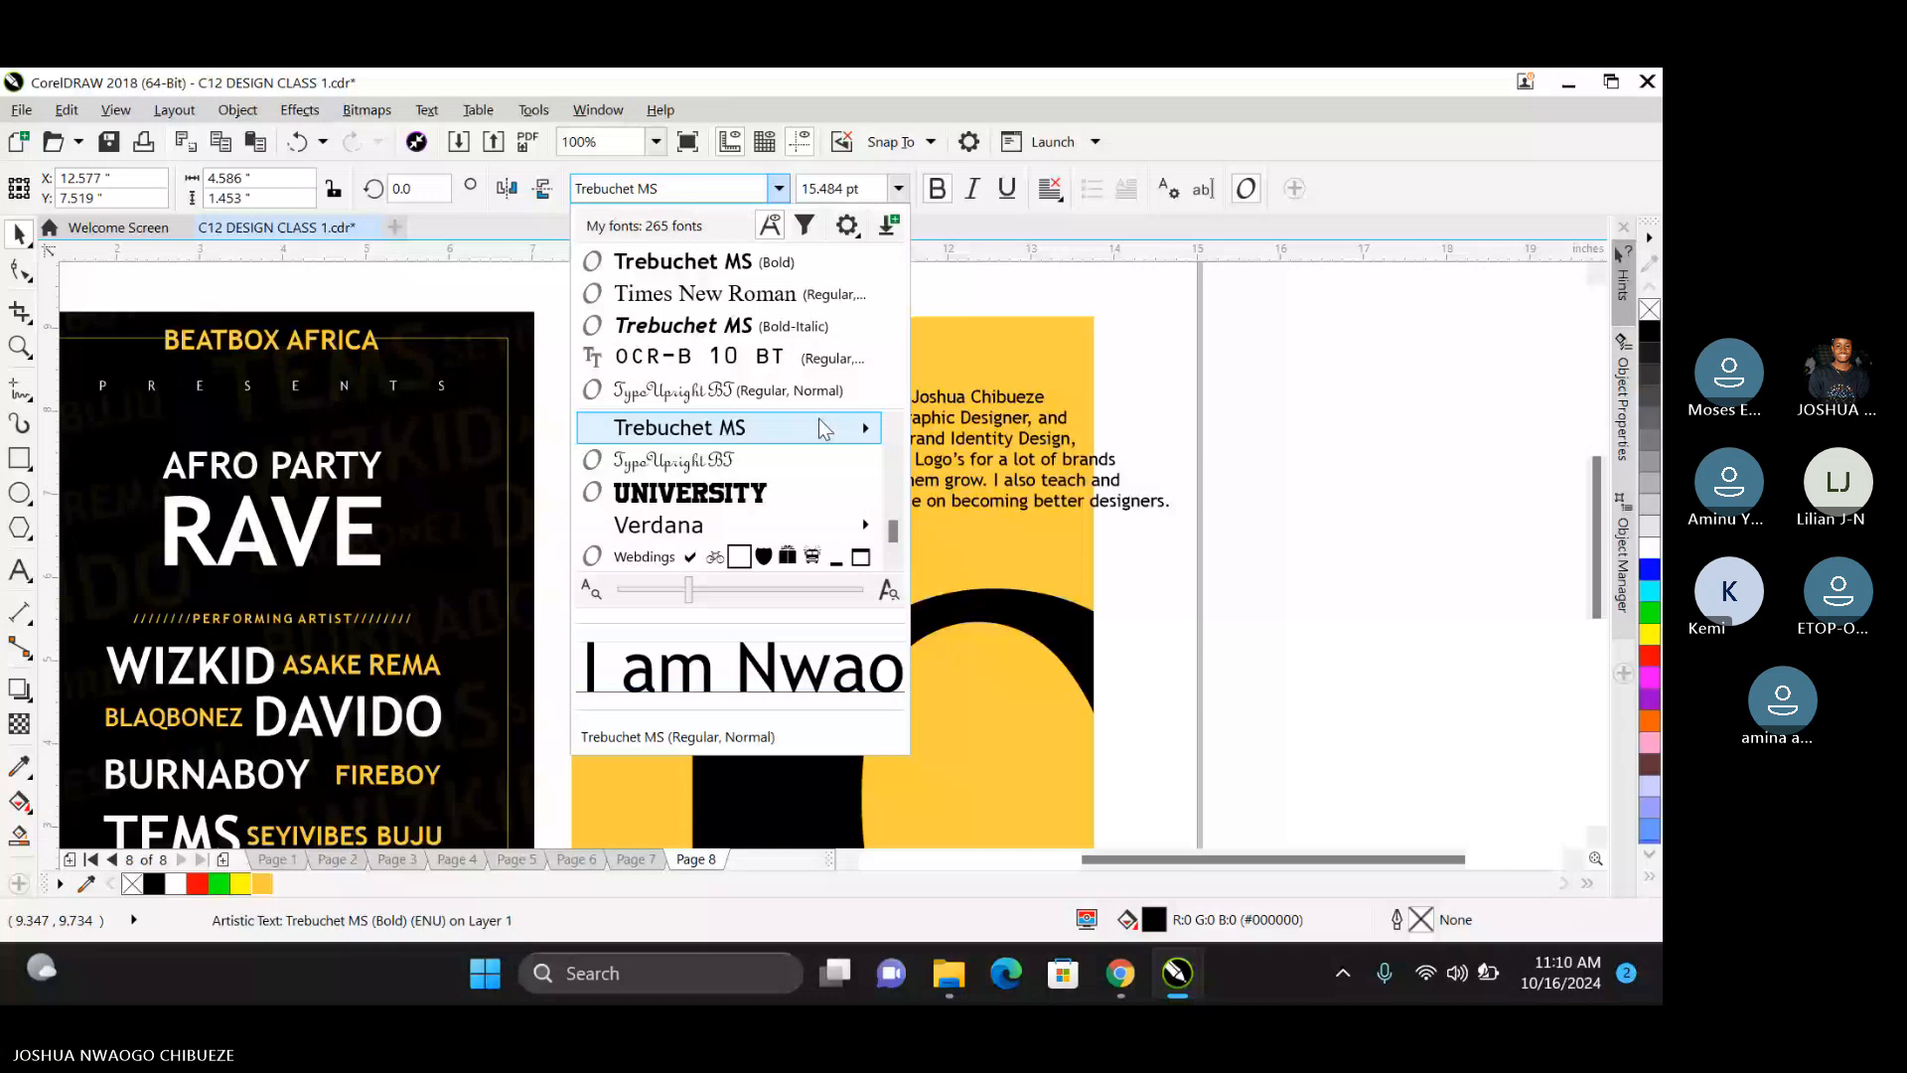
click(824, 428)
key(Escape)
Reflow the bio so "brands" moves down to start the line containing "and helped them grow.".
click(18, 570)
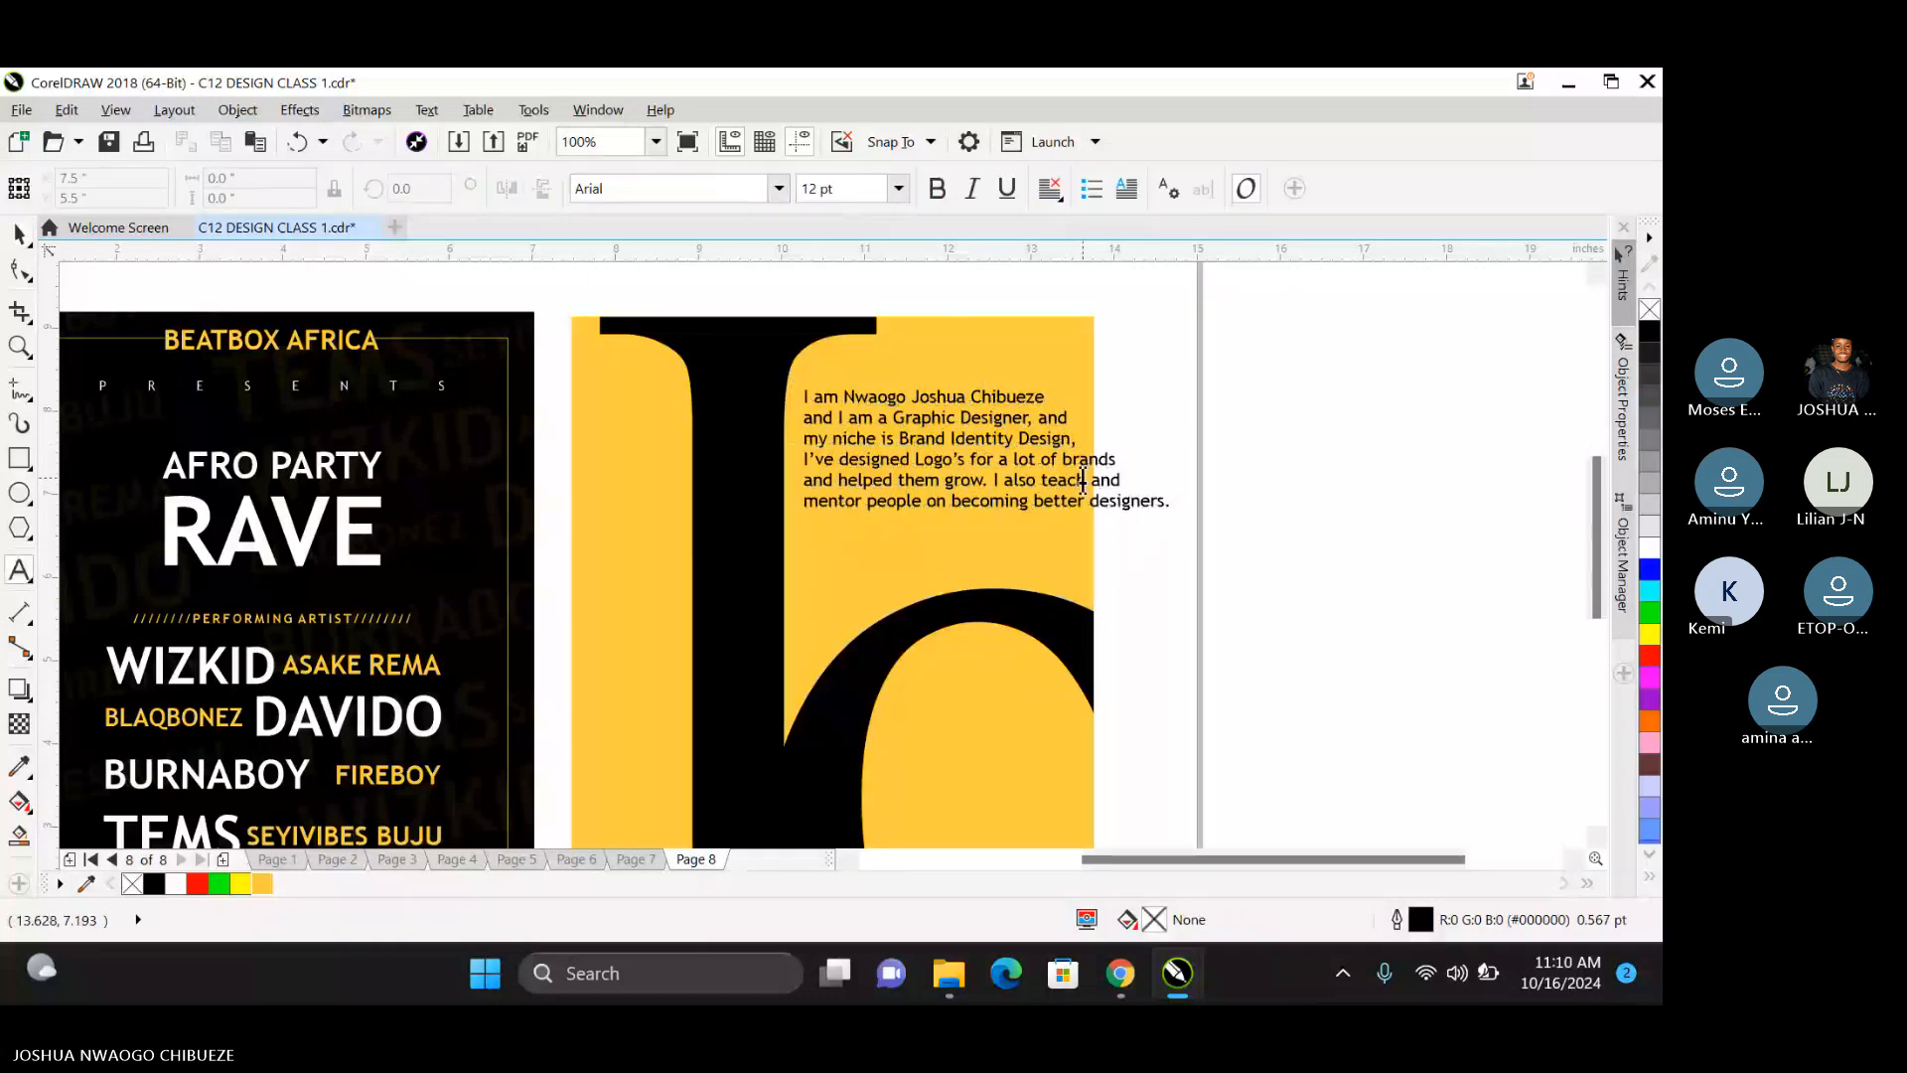
click(1067, 466)
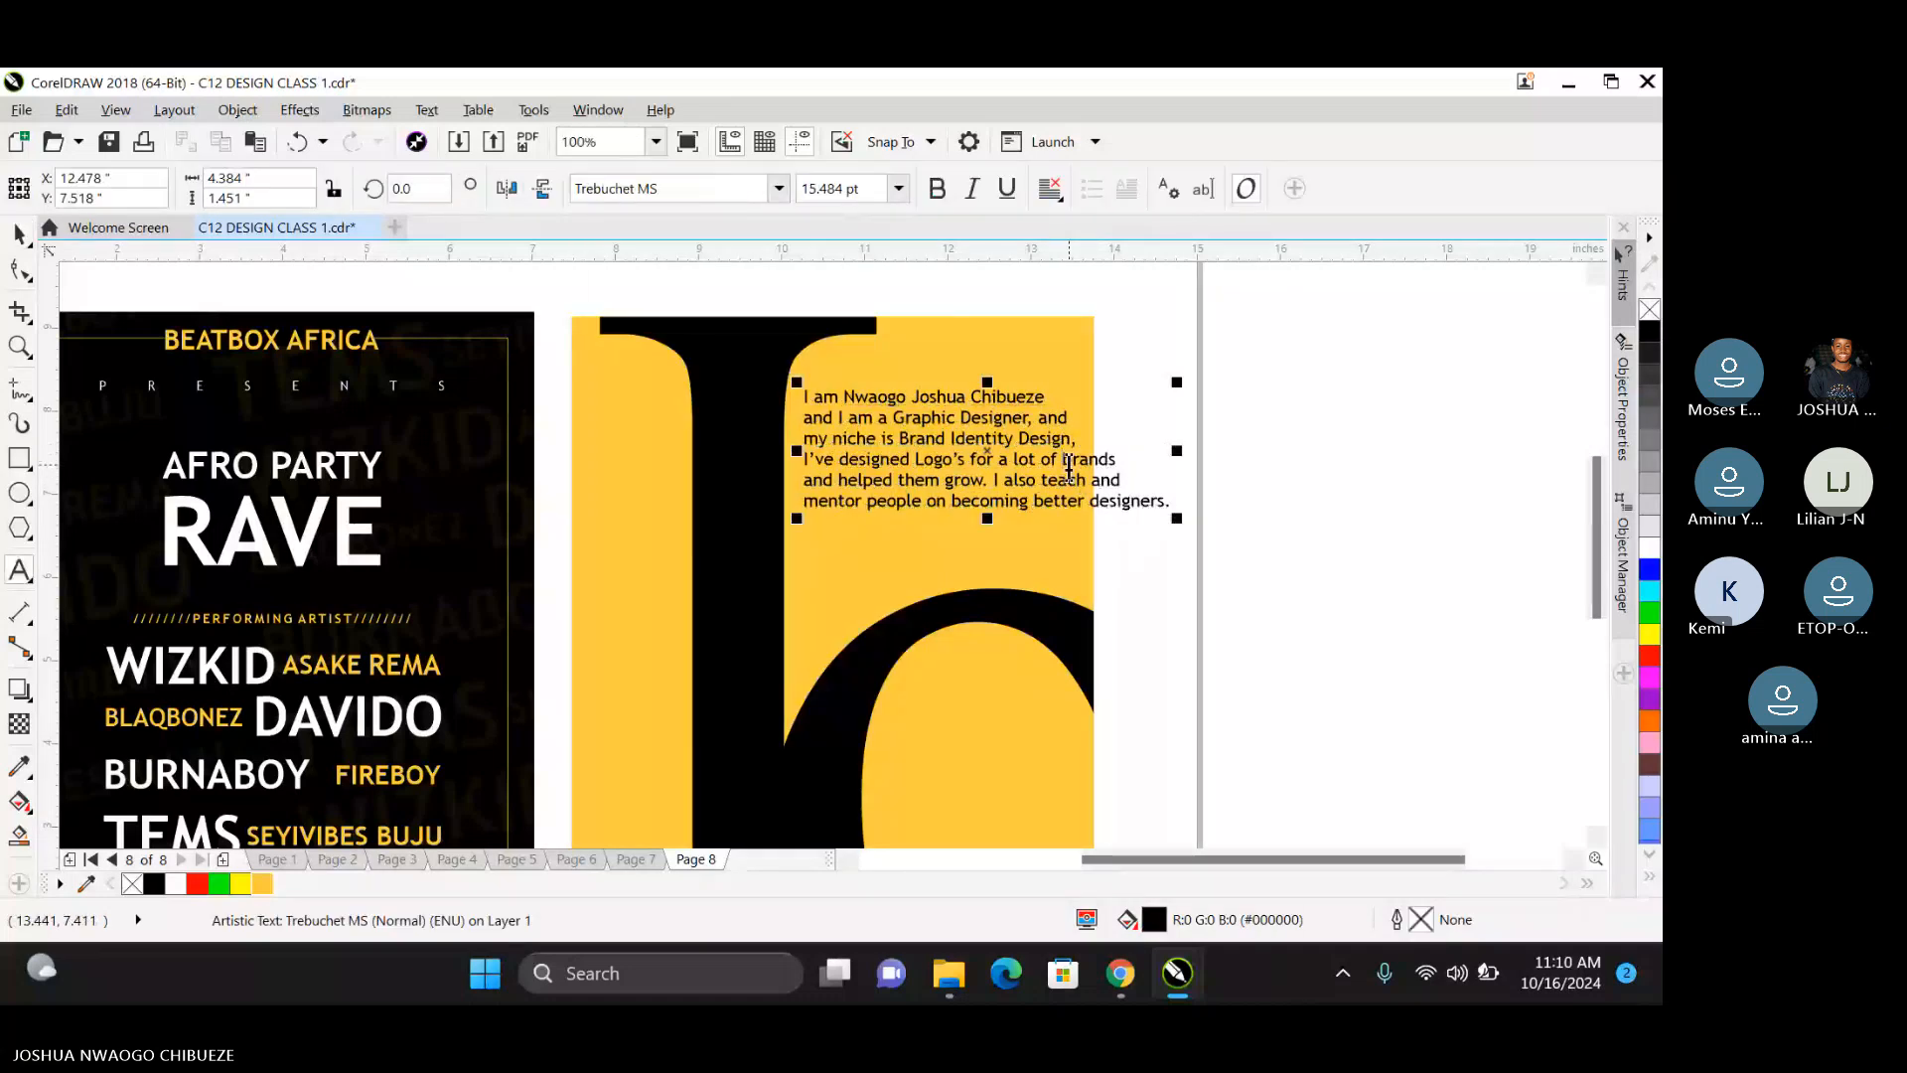
key(Return)
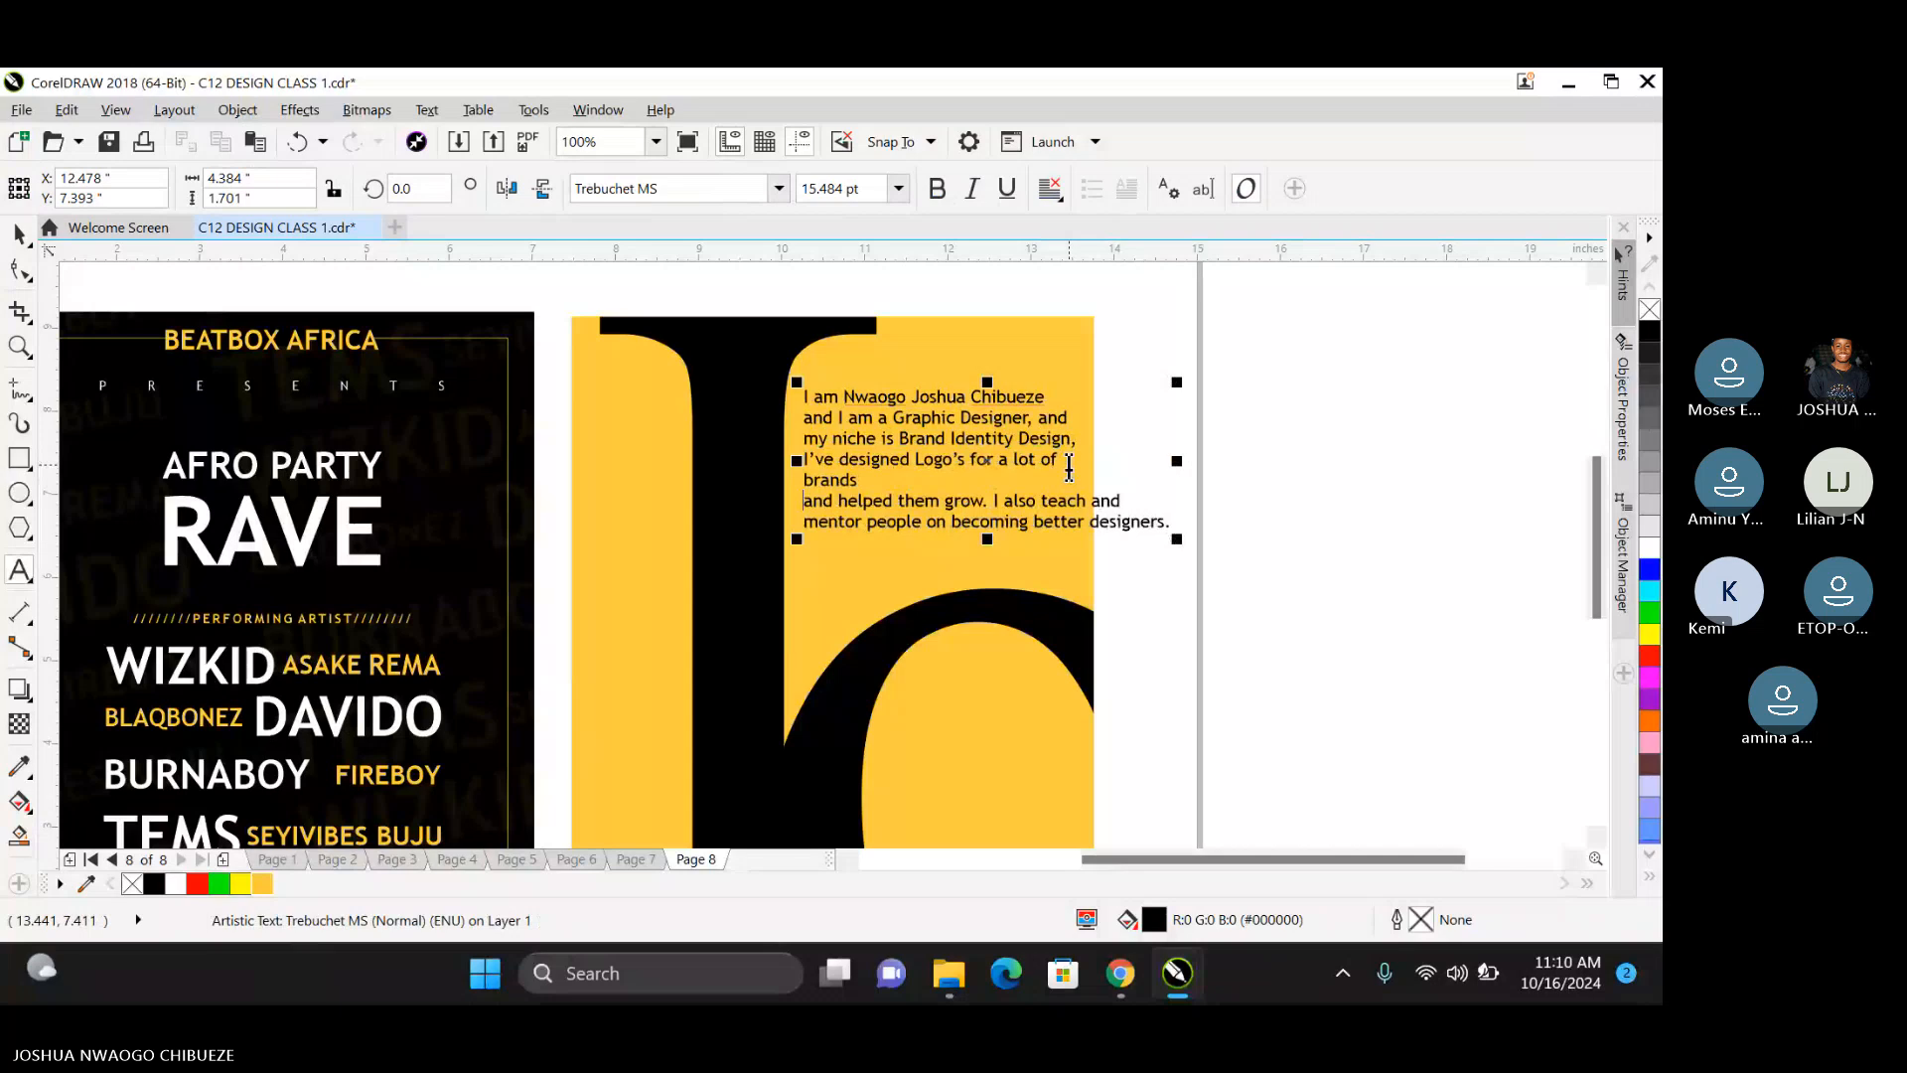
key(BackSpace)
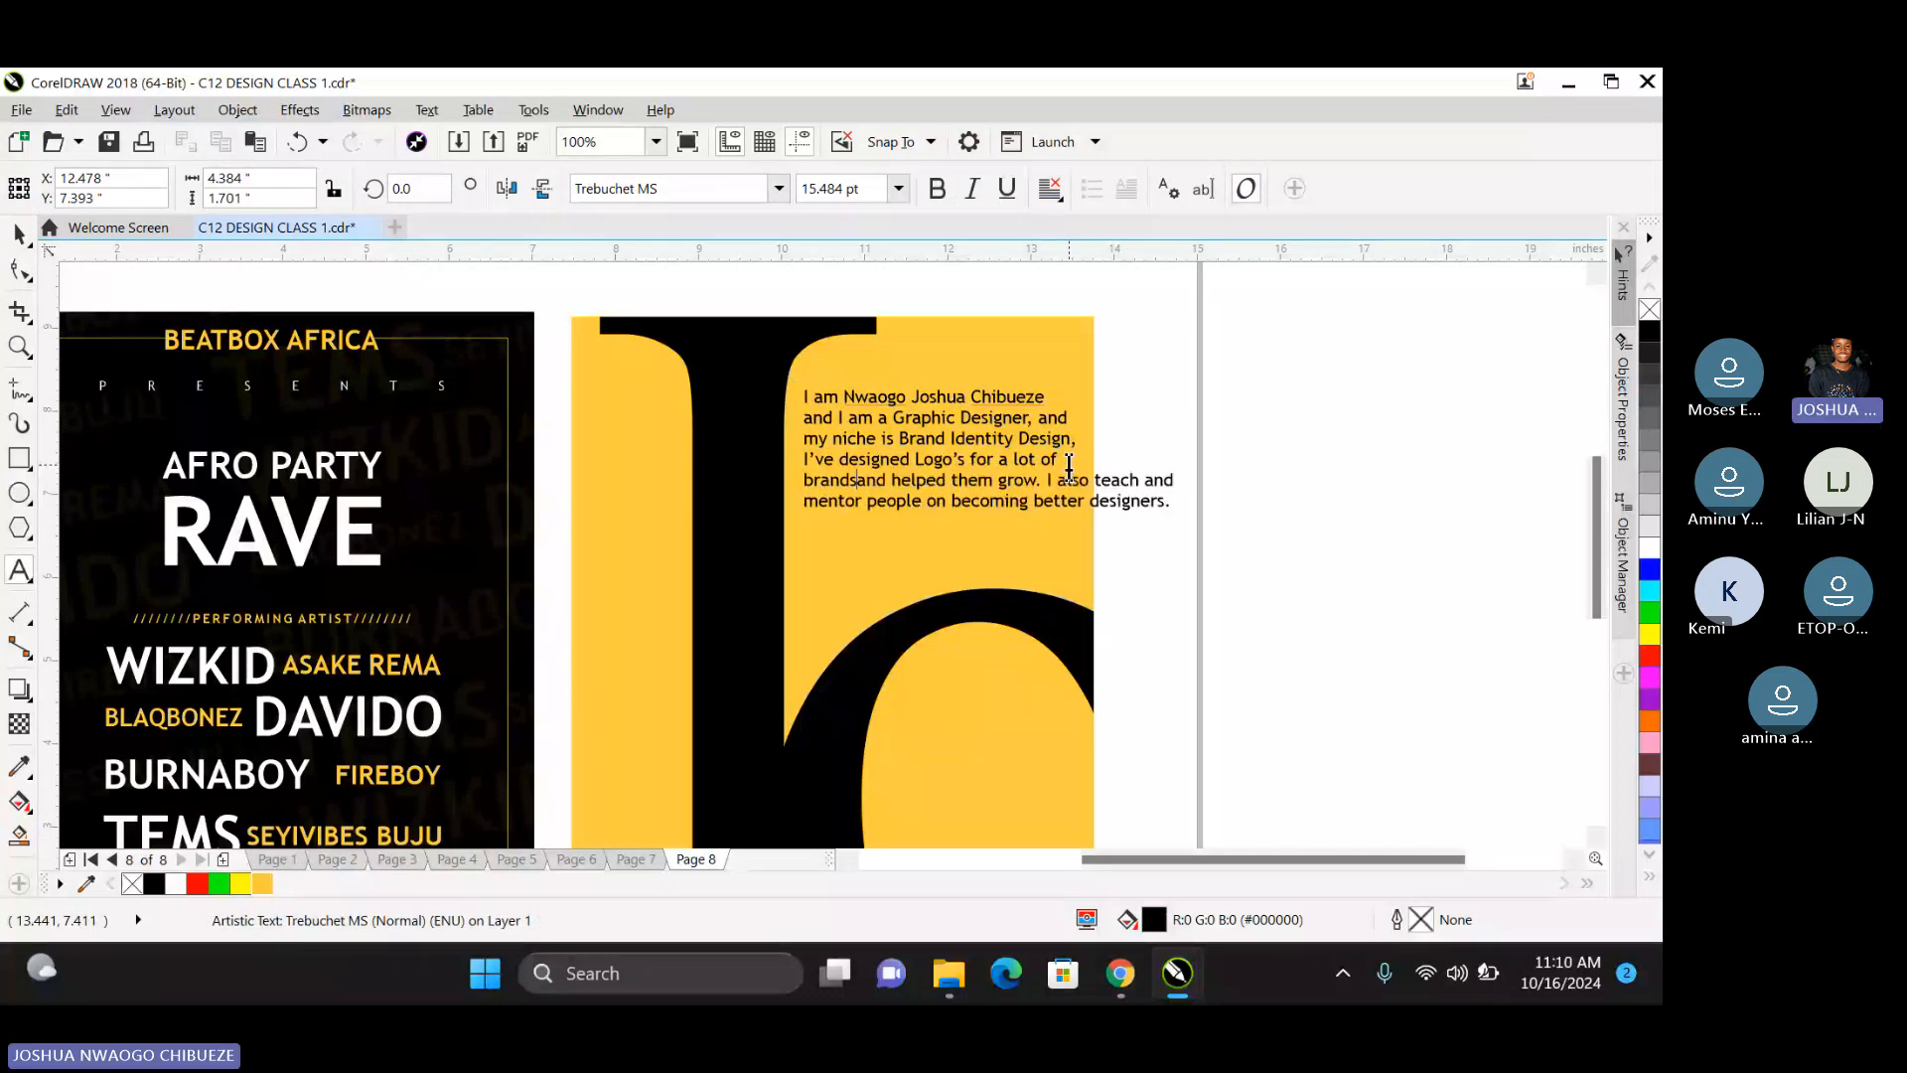
Set the bio's last sentence apart after a blank line, split into "I also teach and mentor people on" and "becoming better designers.".
click(1054, 479)
key(BackSpace)
key(Return)
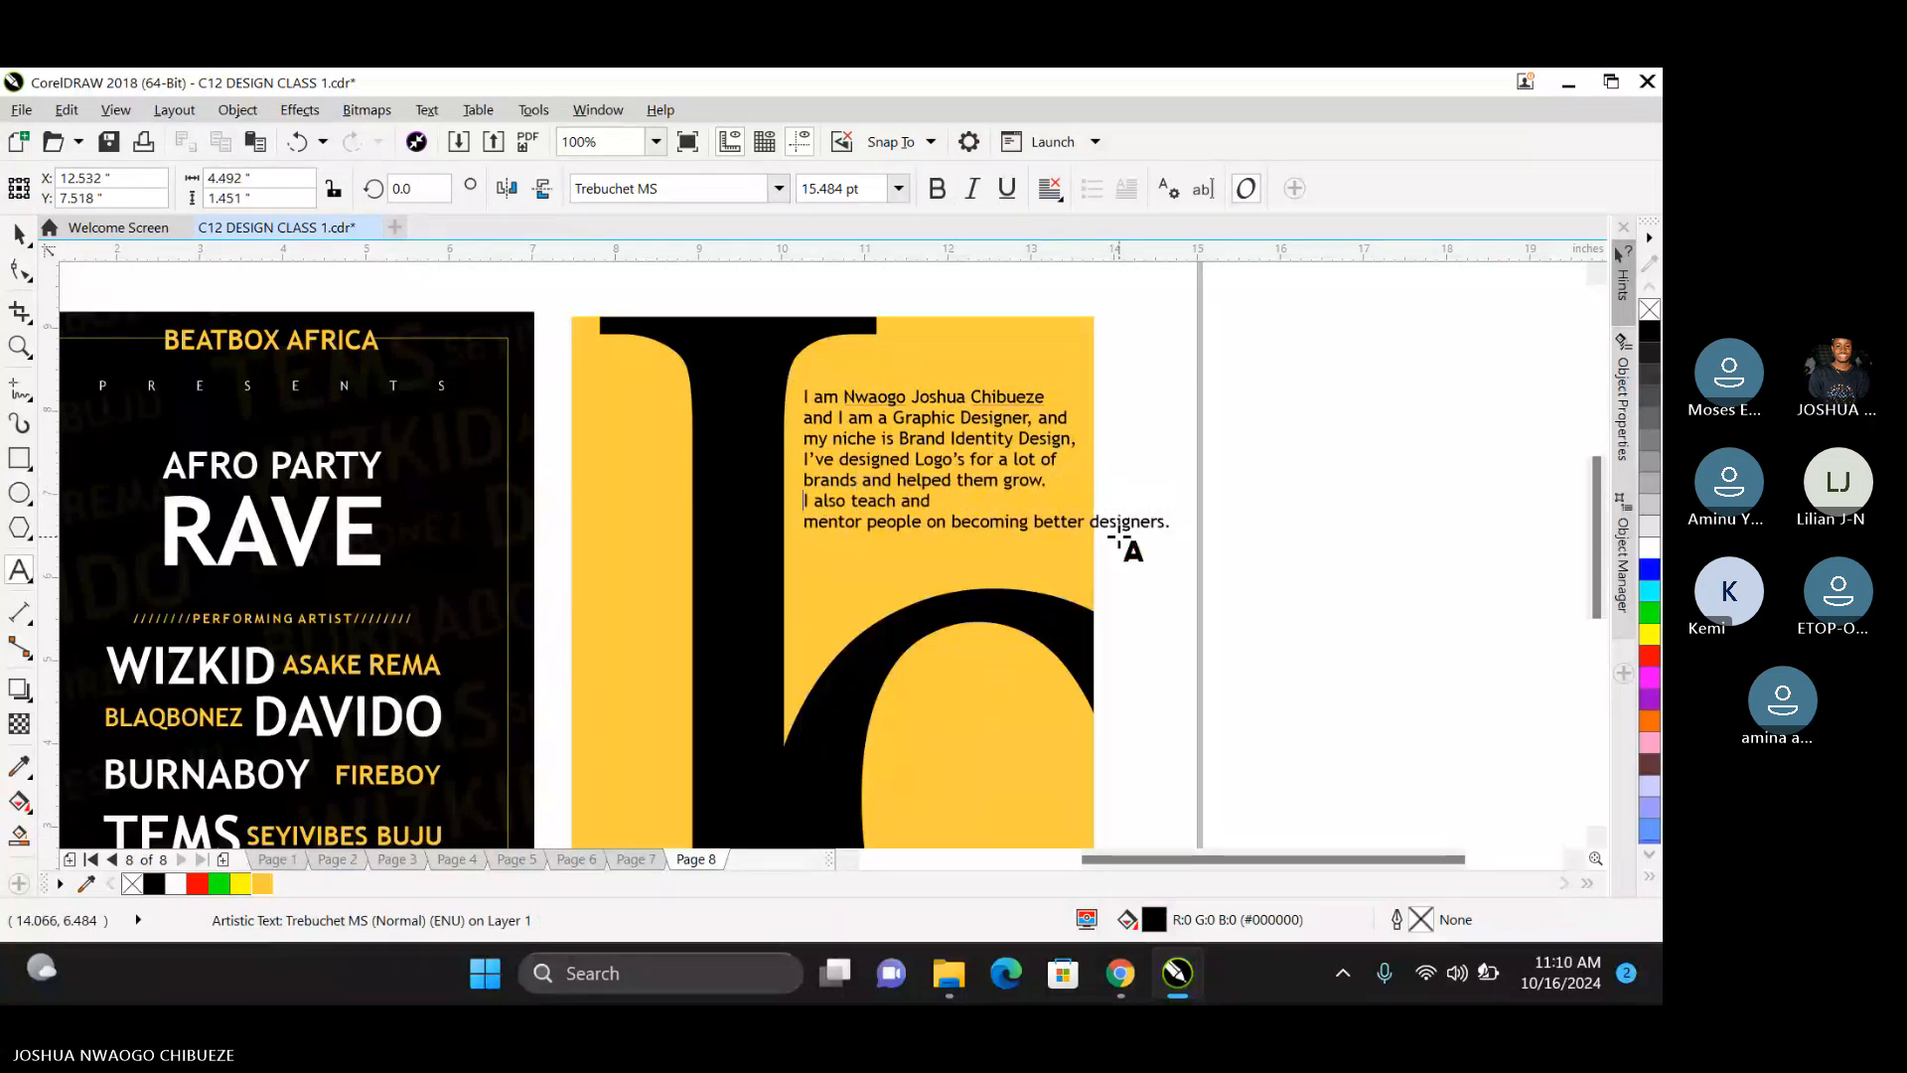
key(Return)
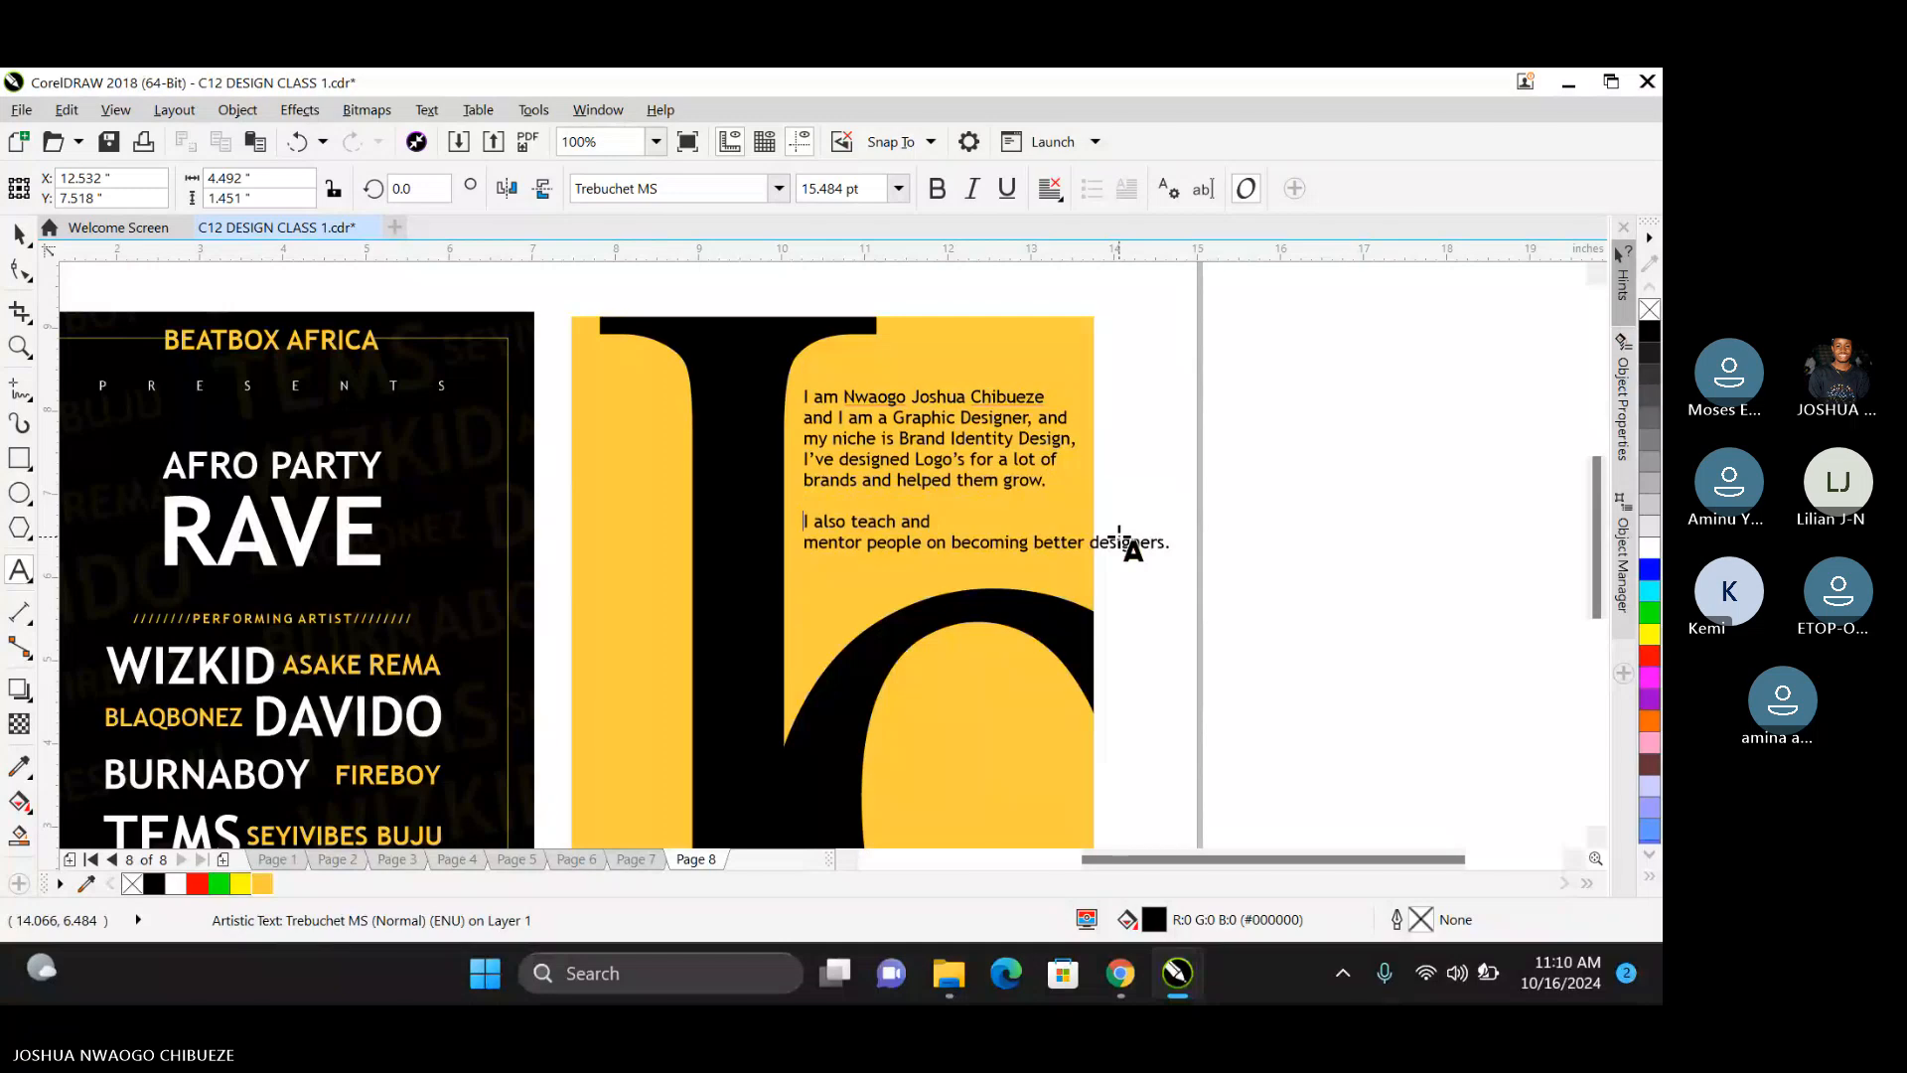
key(Down)
key(BackSpace)
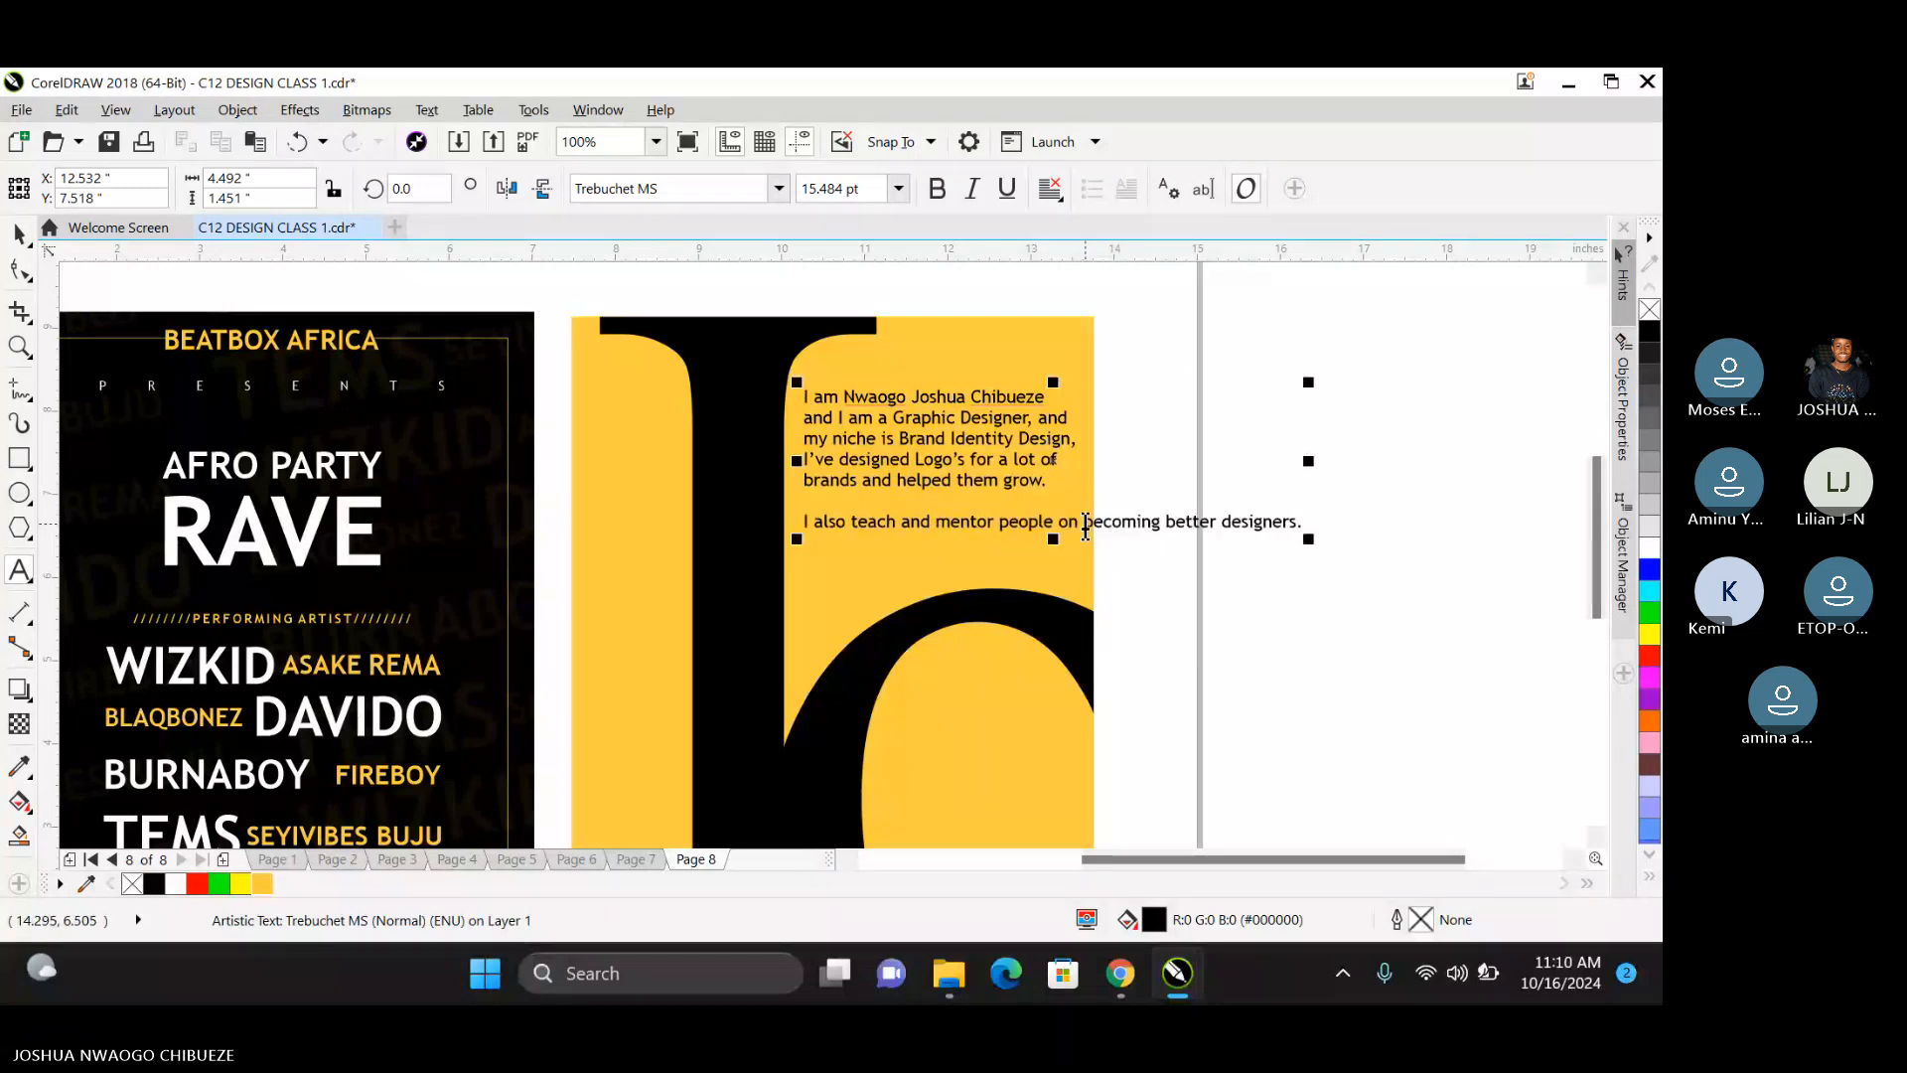
click(1087, 526)
key(Return)
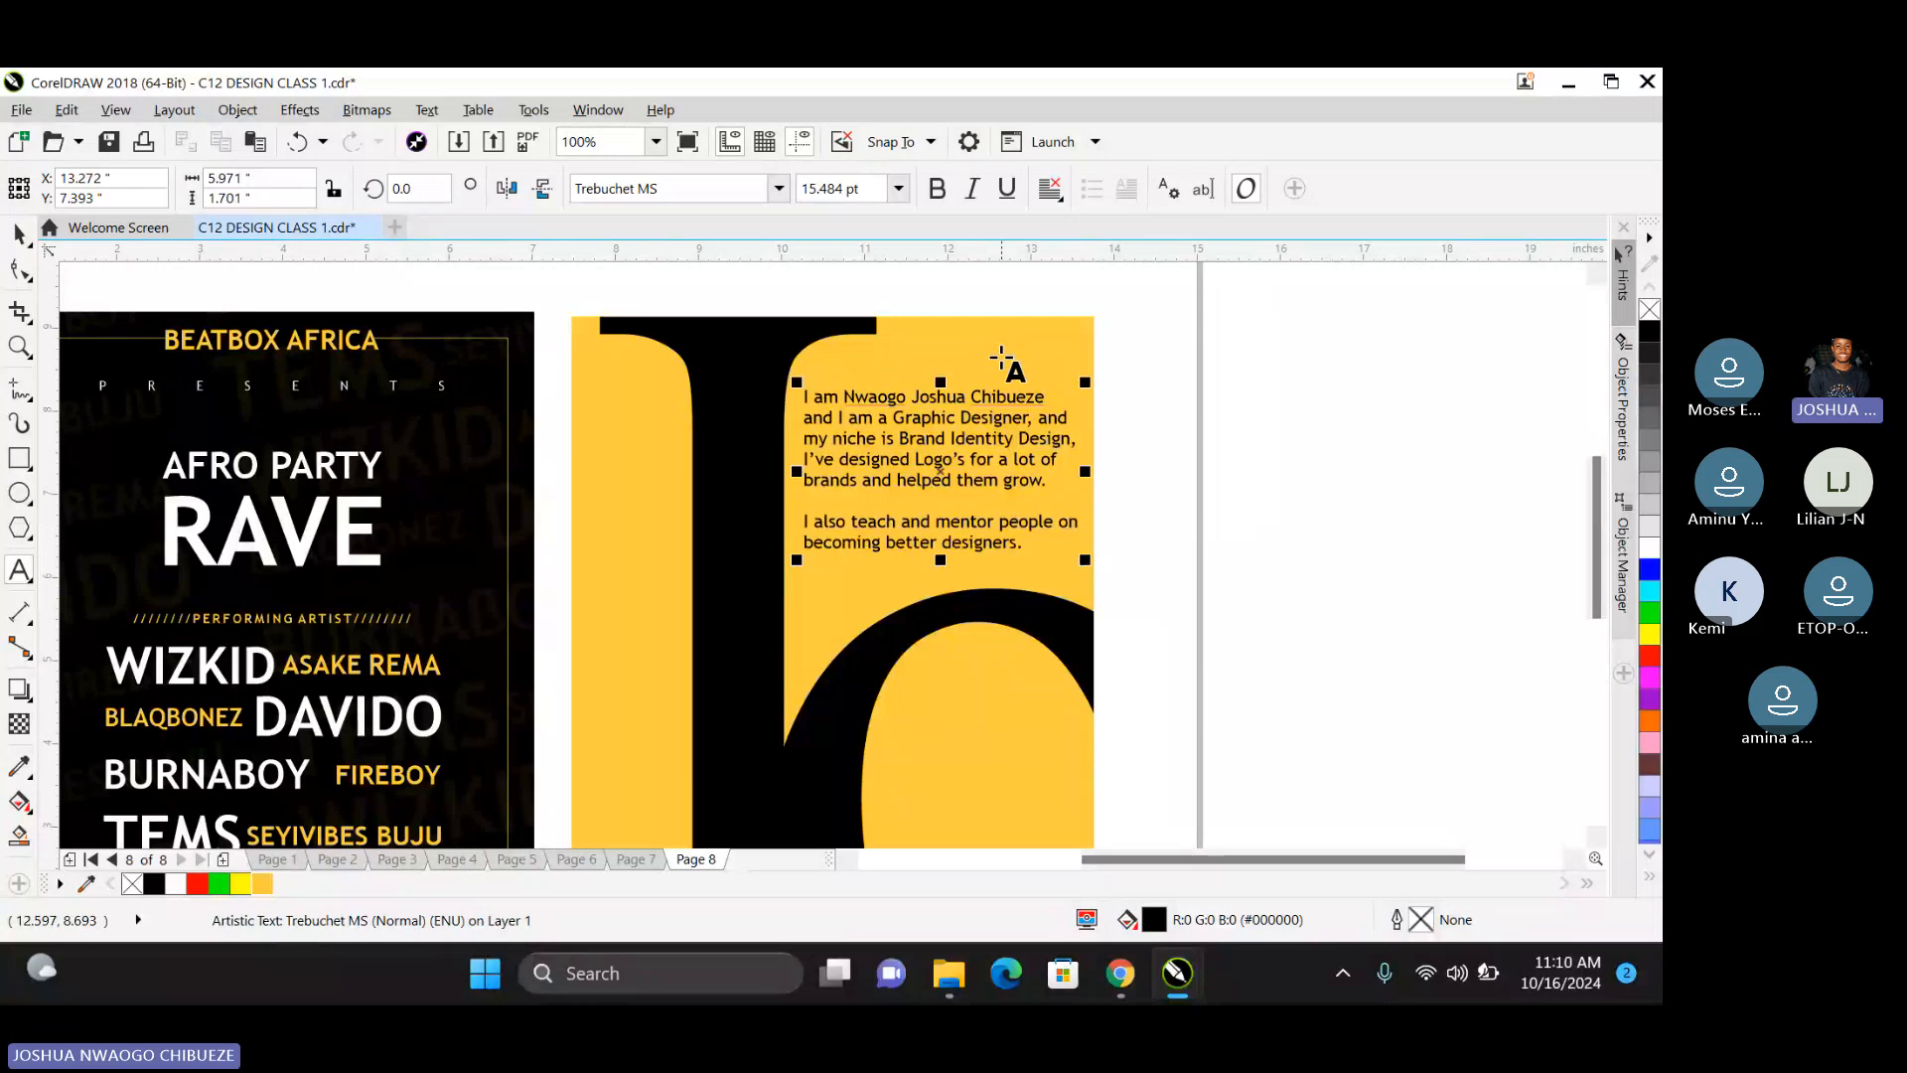
Set the designer's full name in the bio's first line in bold Times New Roman.
scroll(1001, 360, up, 2)
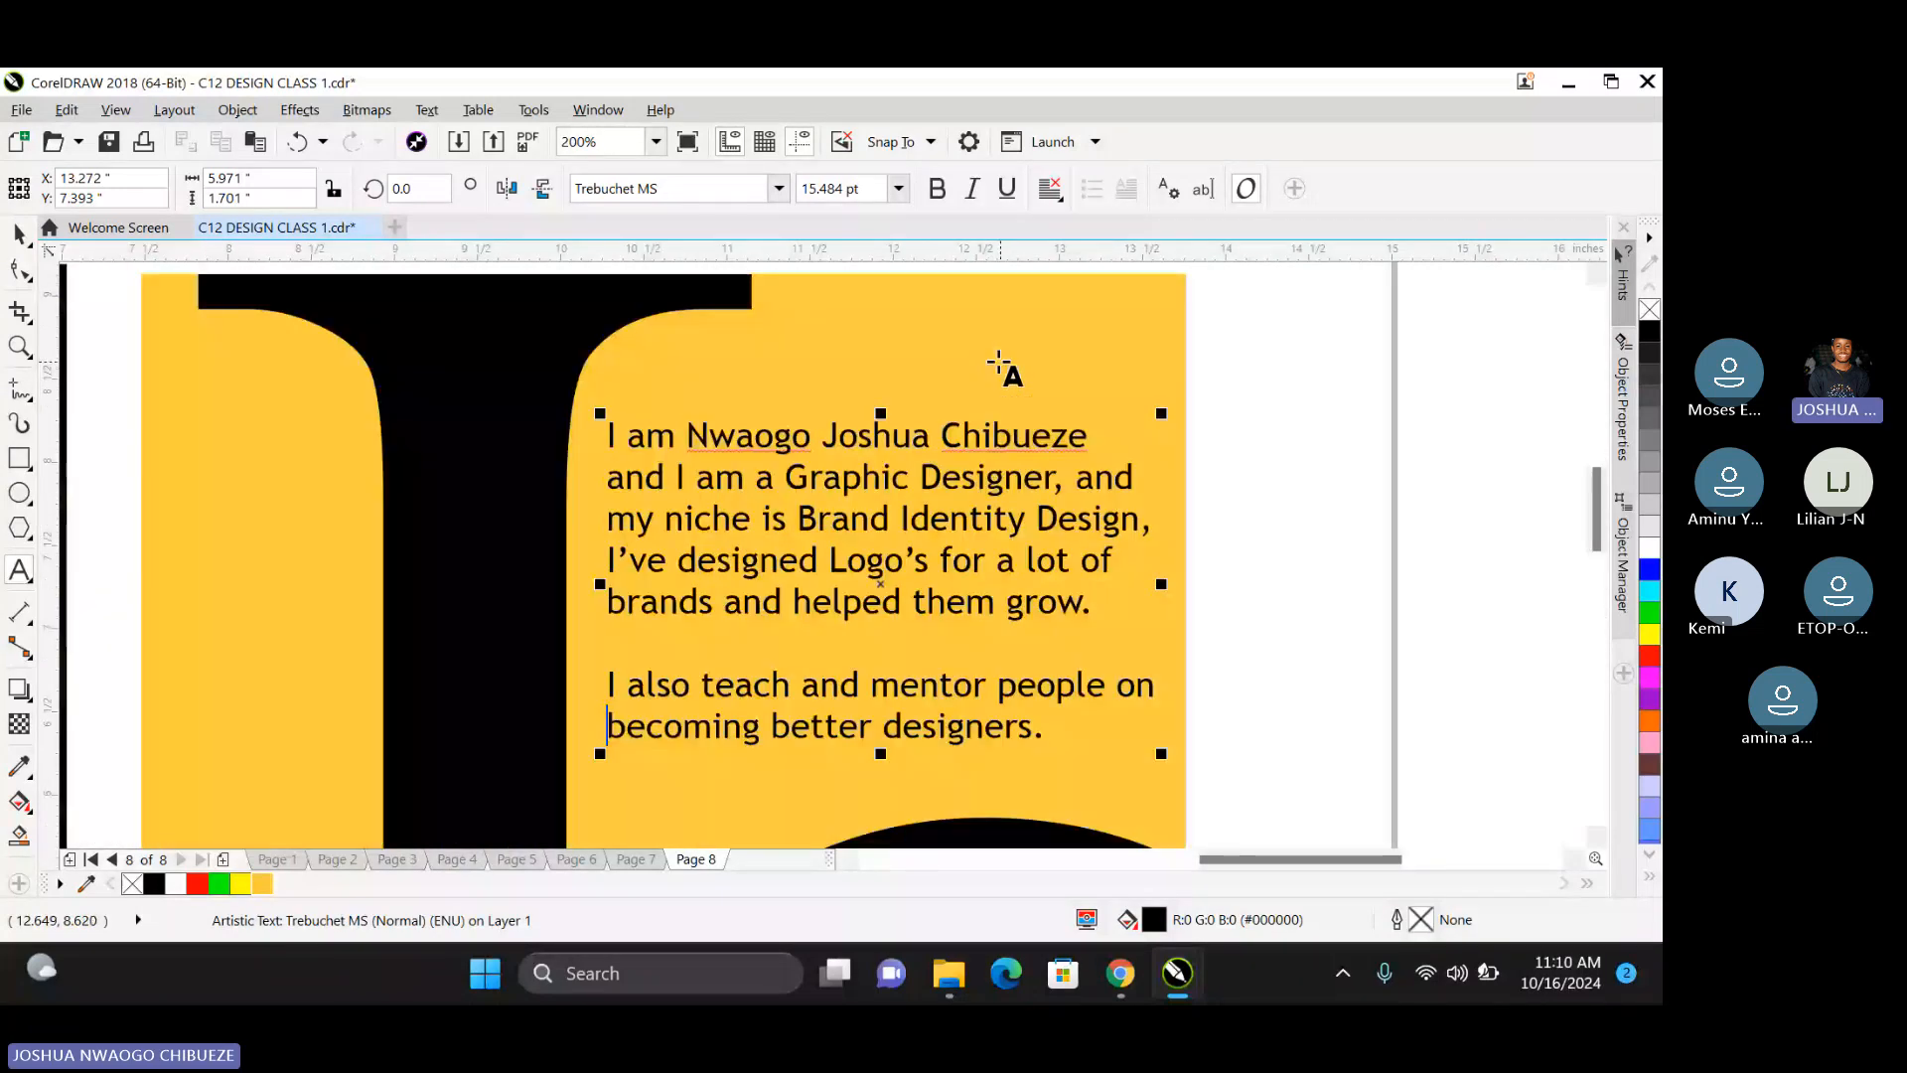
drag(686, 449, 968, 445)
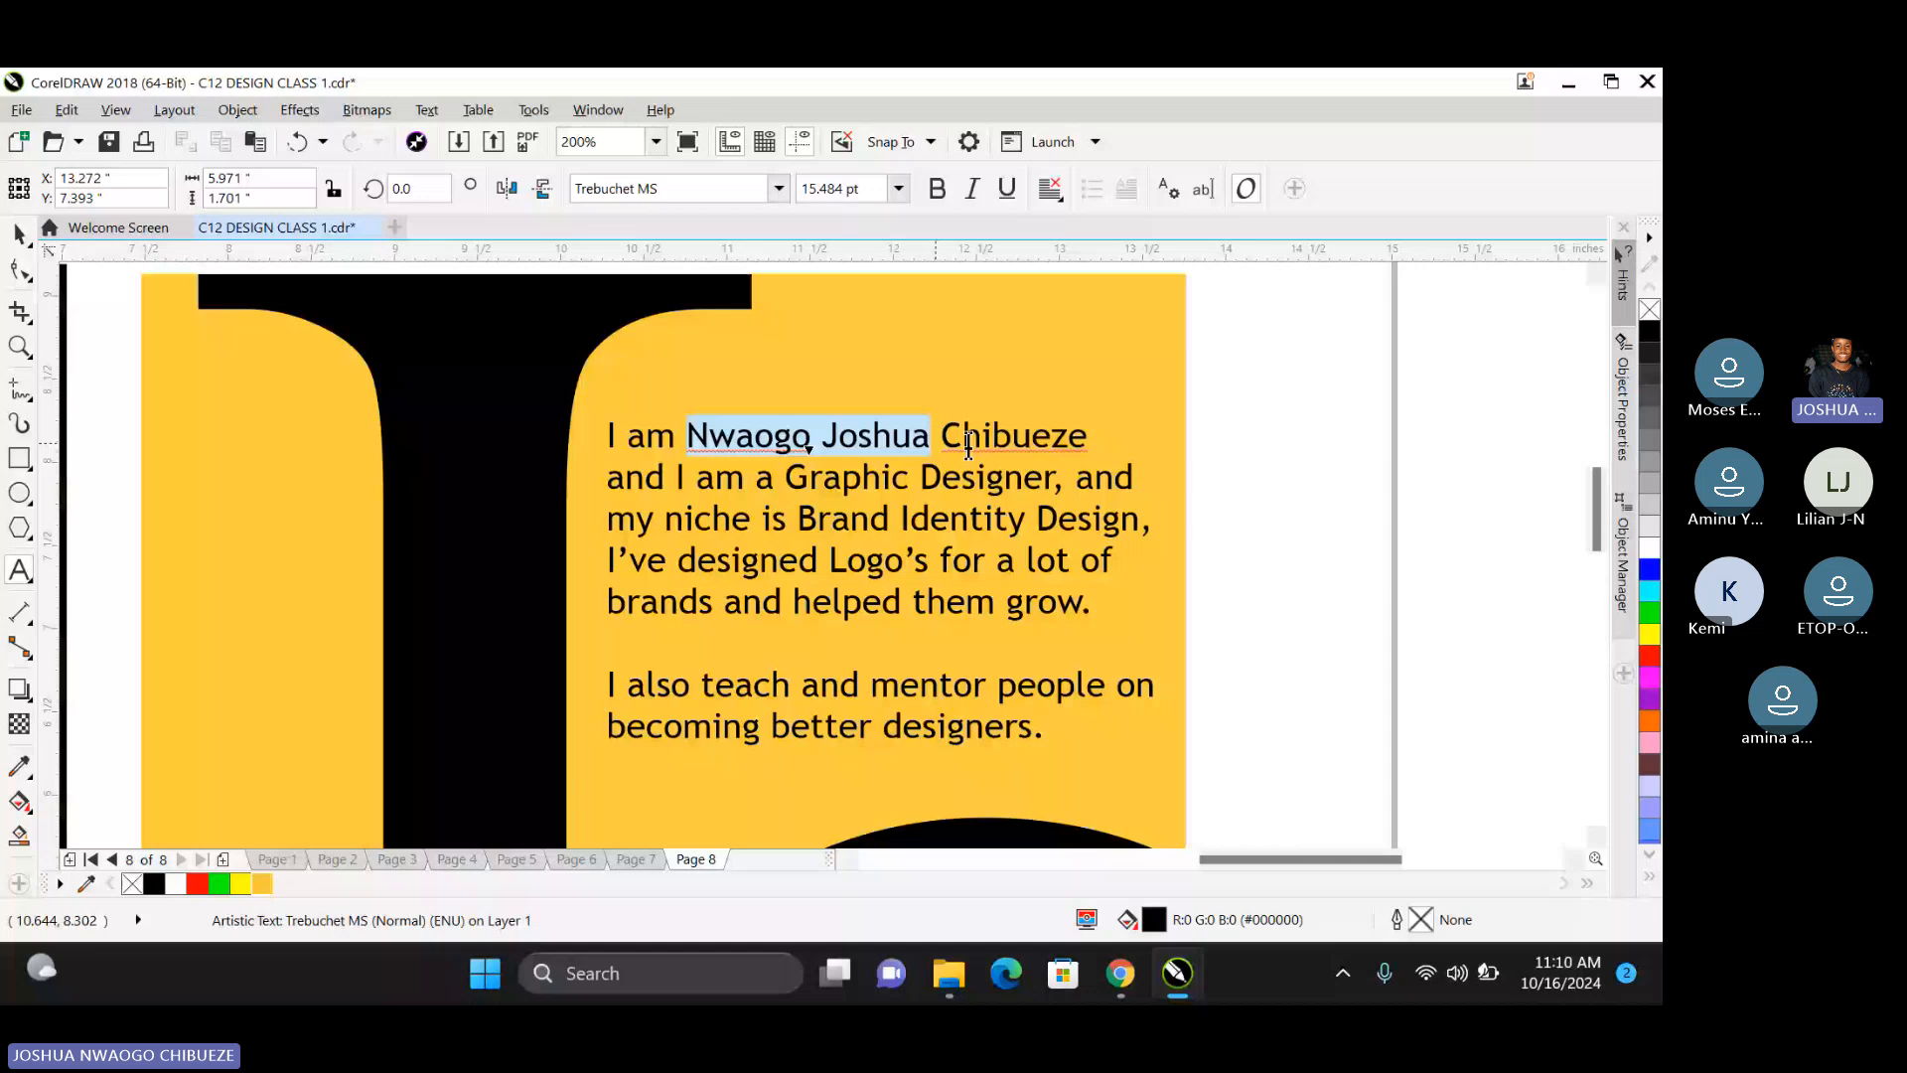
click(779, 187)
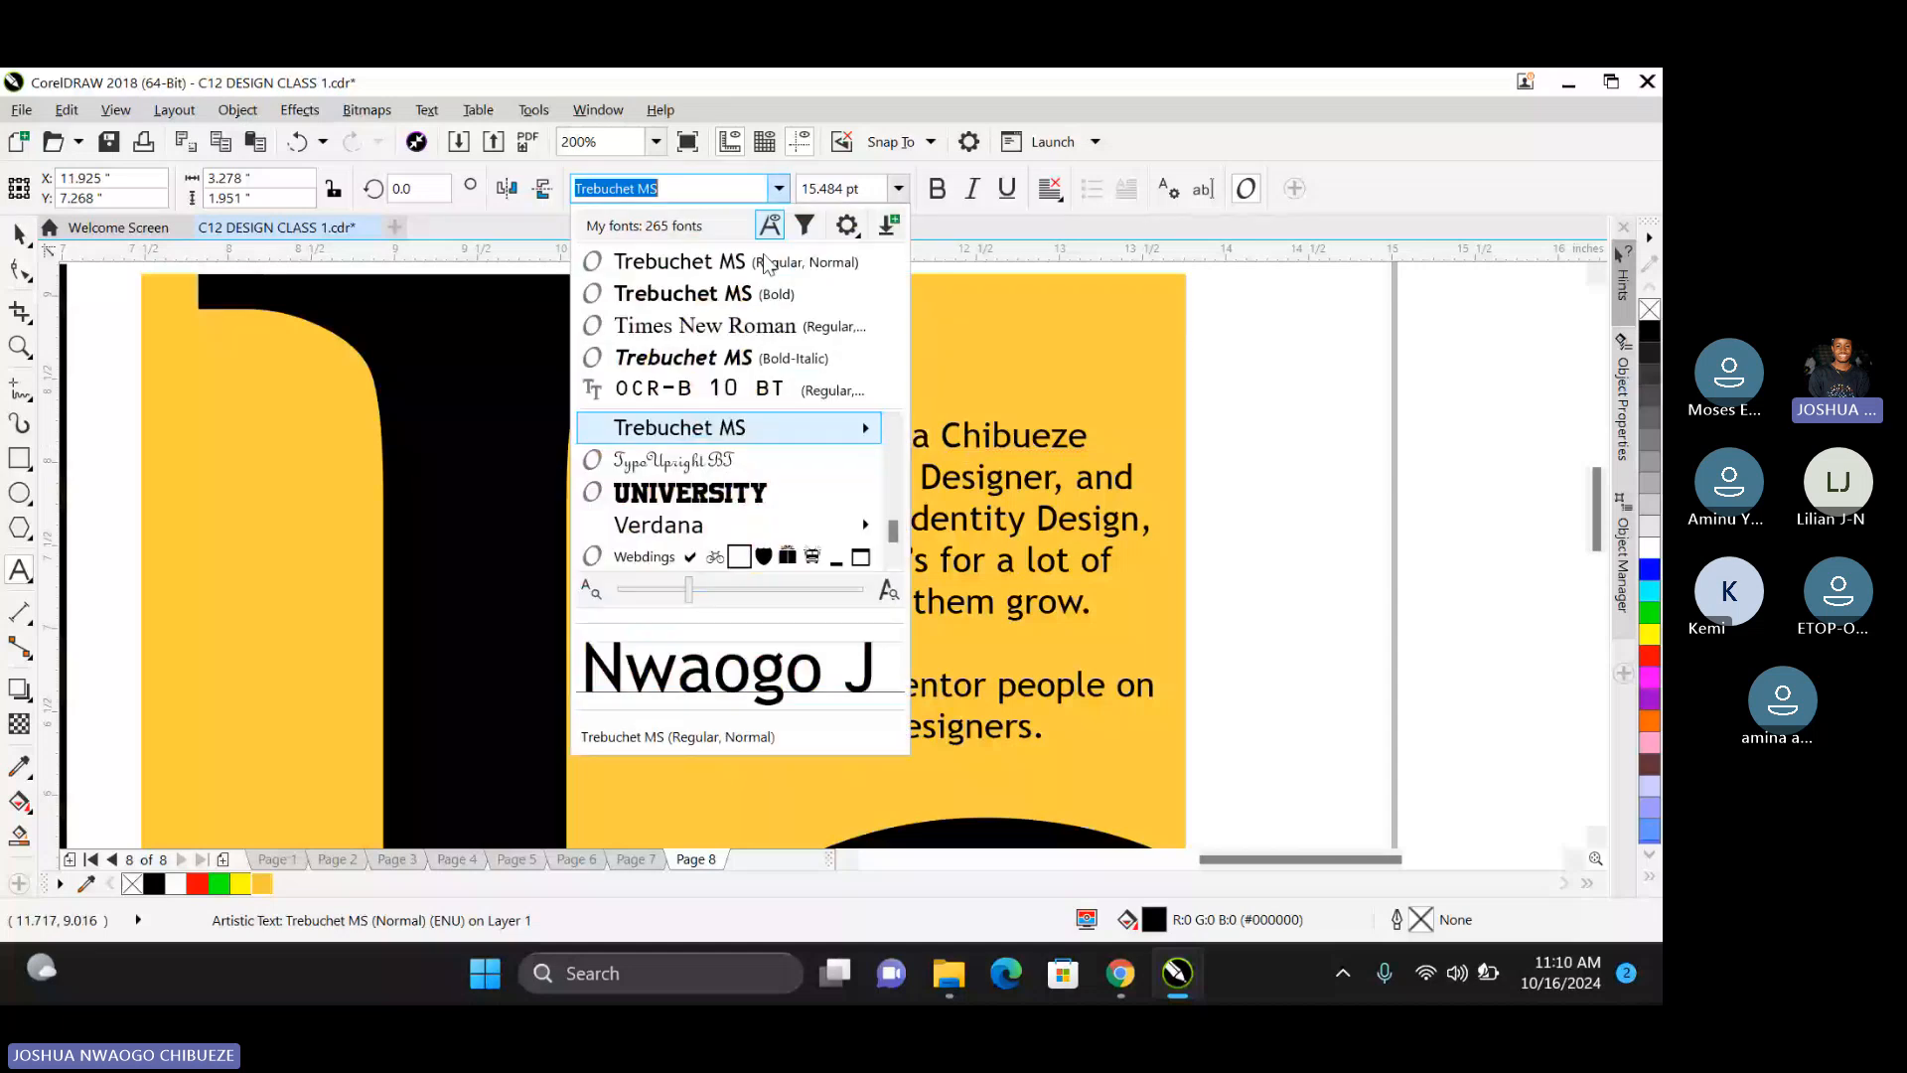
click(757, 334)
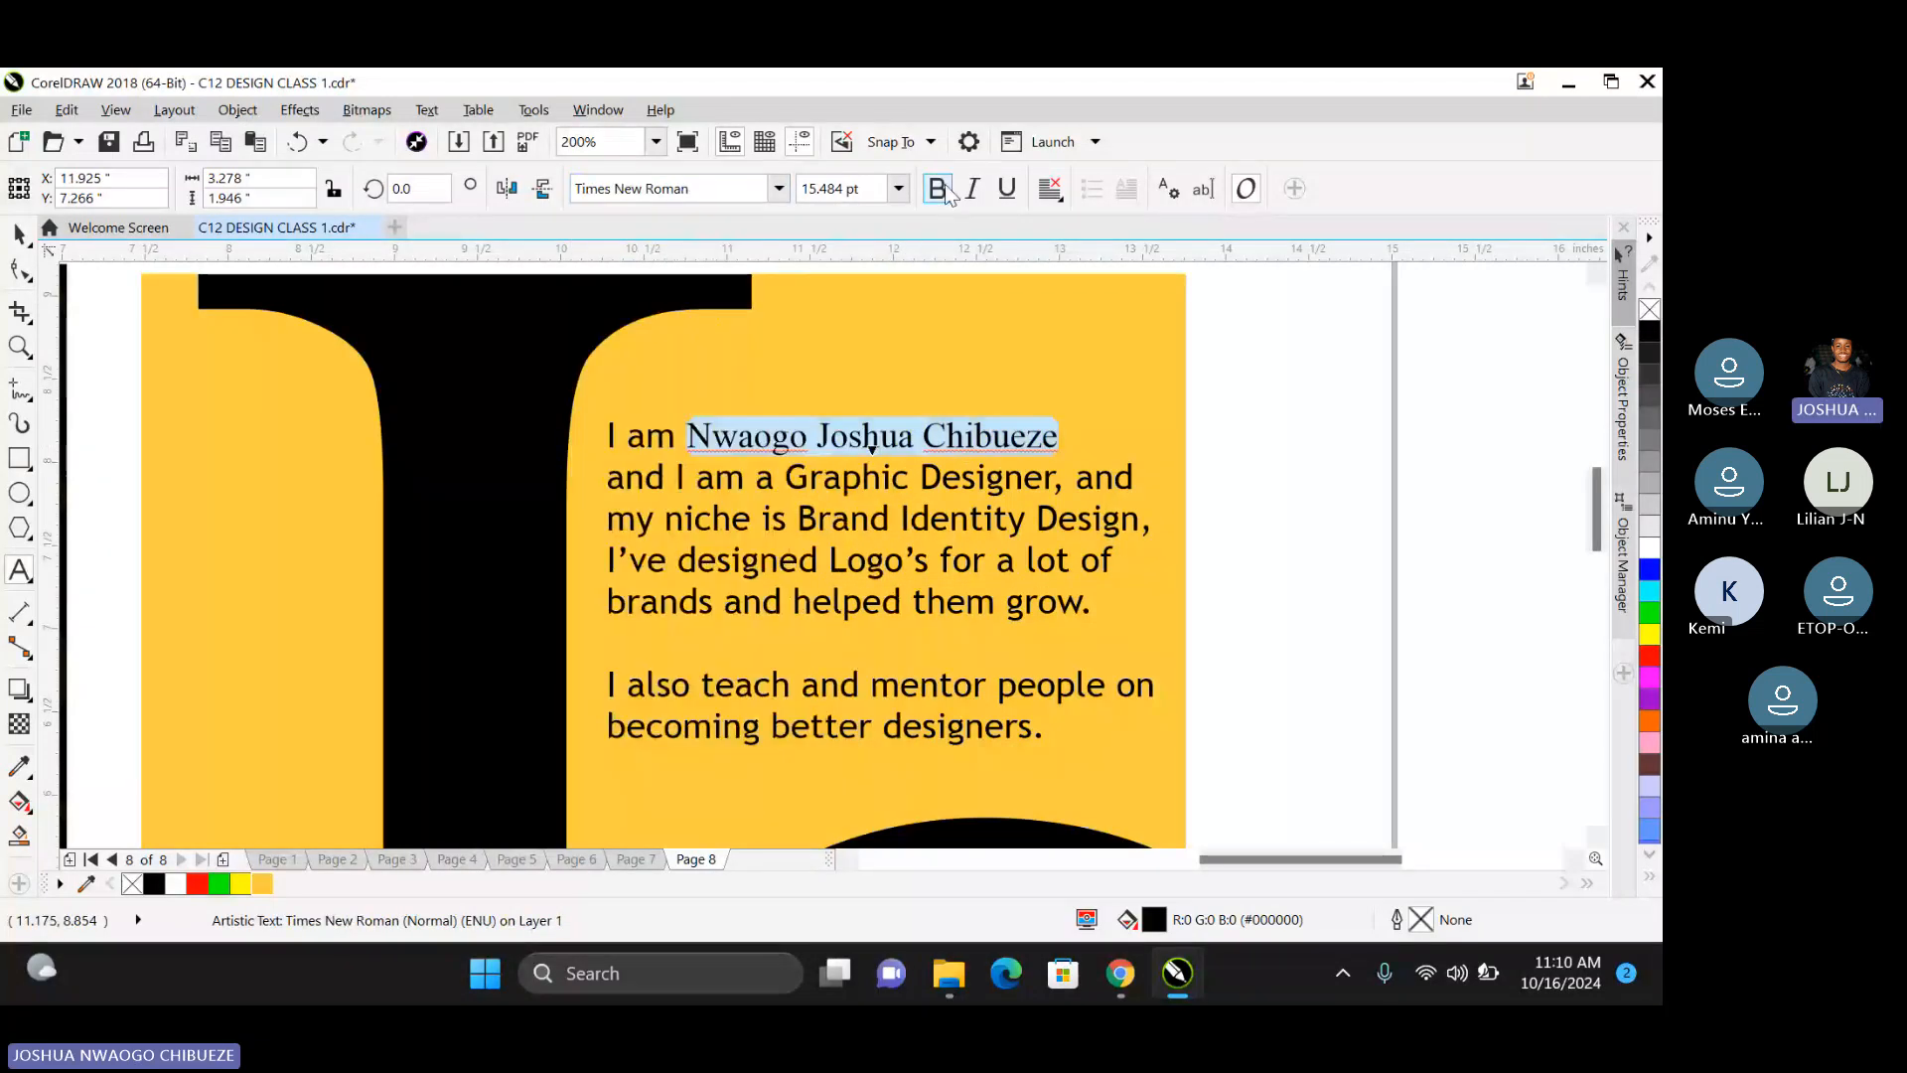
click(944, 183)
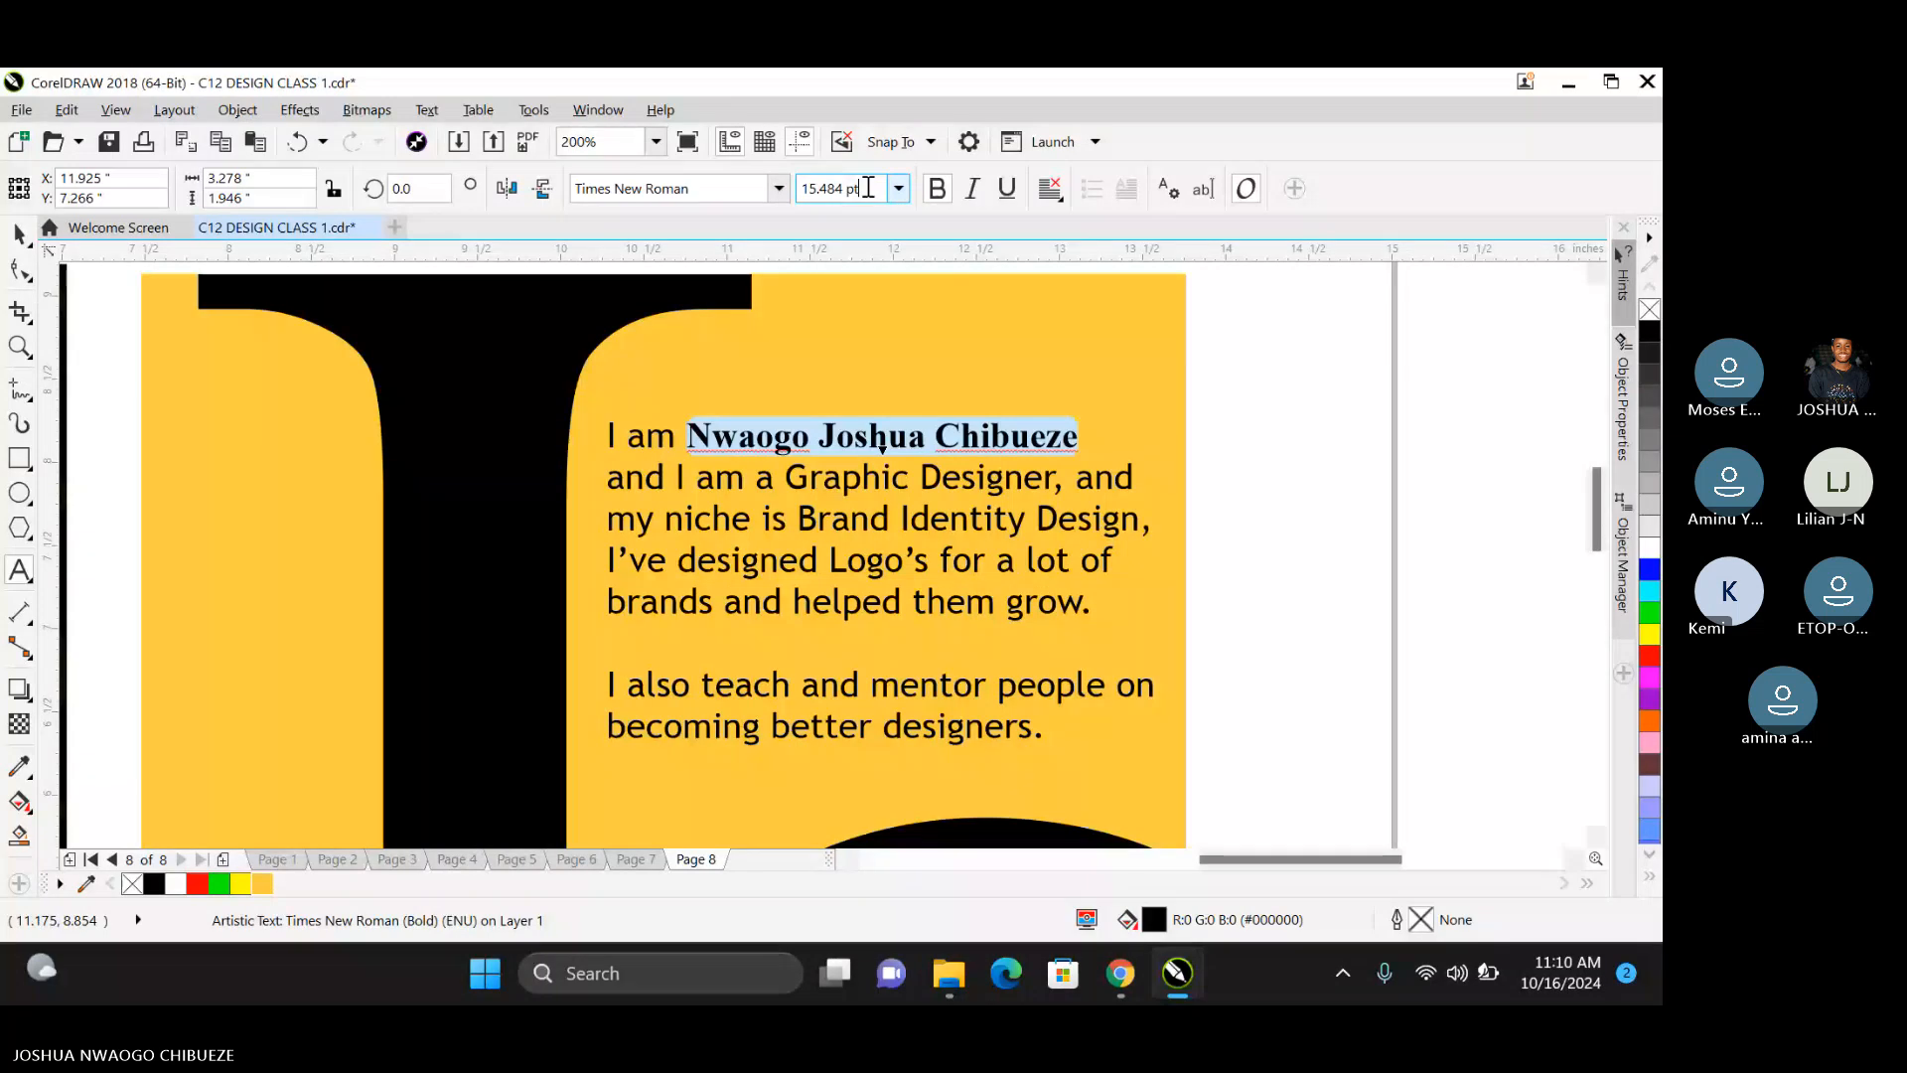
Set the font size of the designer's name in the bio to 20 pt.
click(867, 187)
text(20)
key(Return)
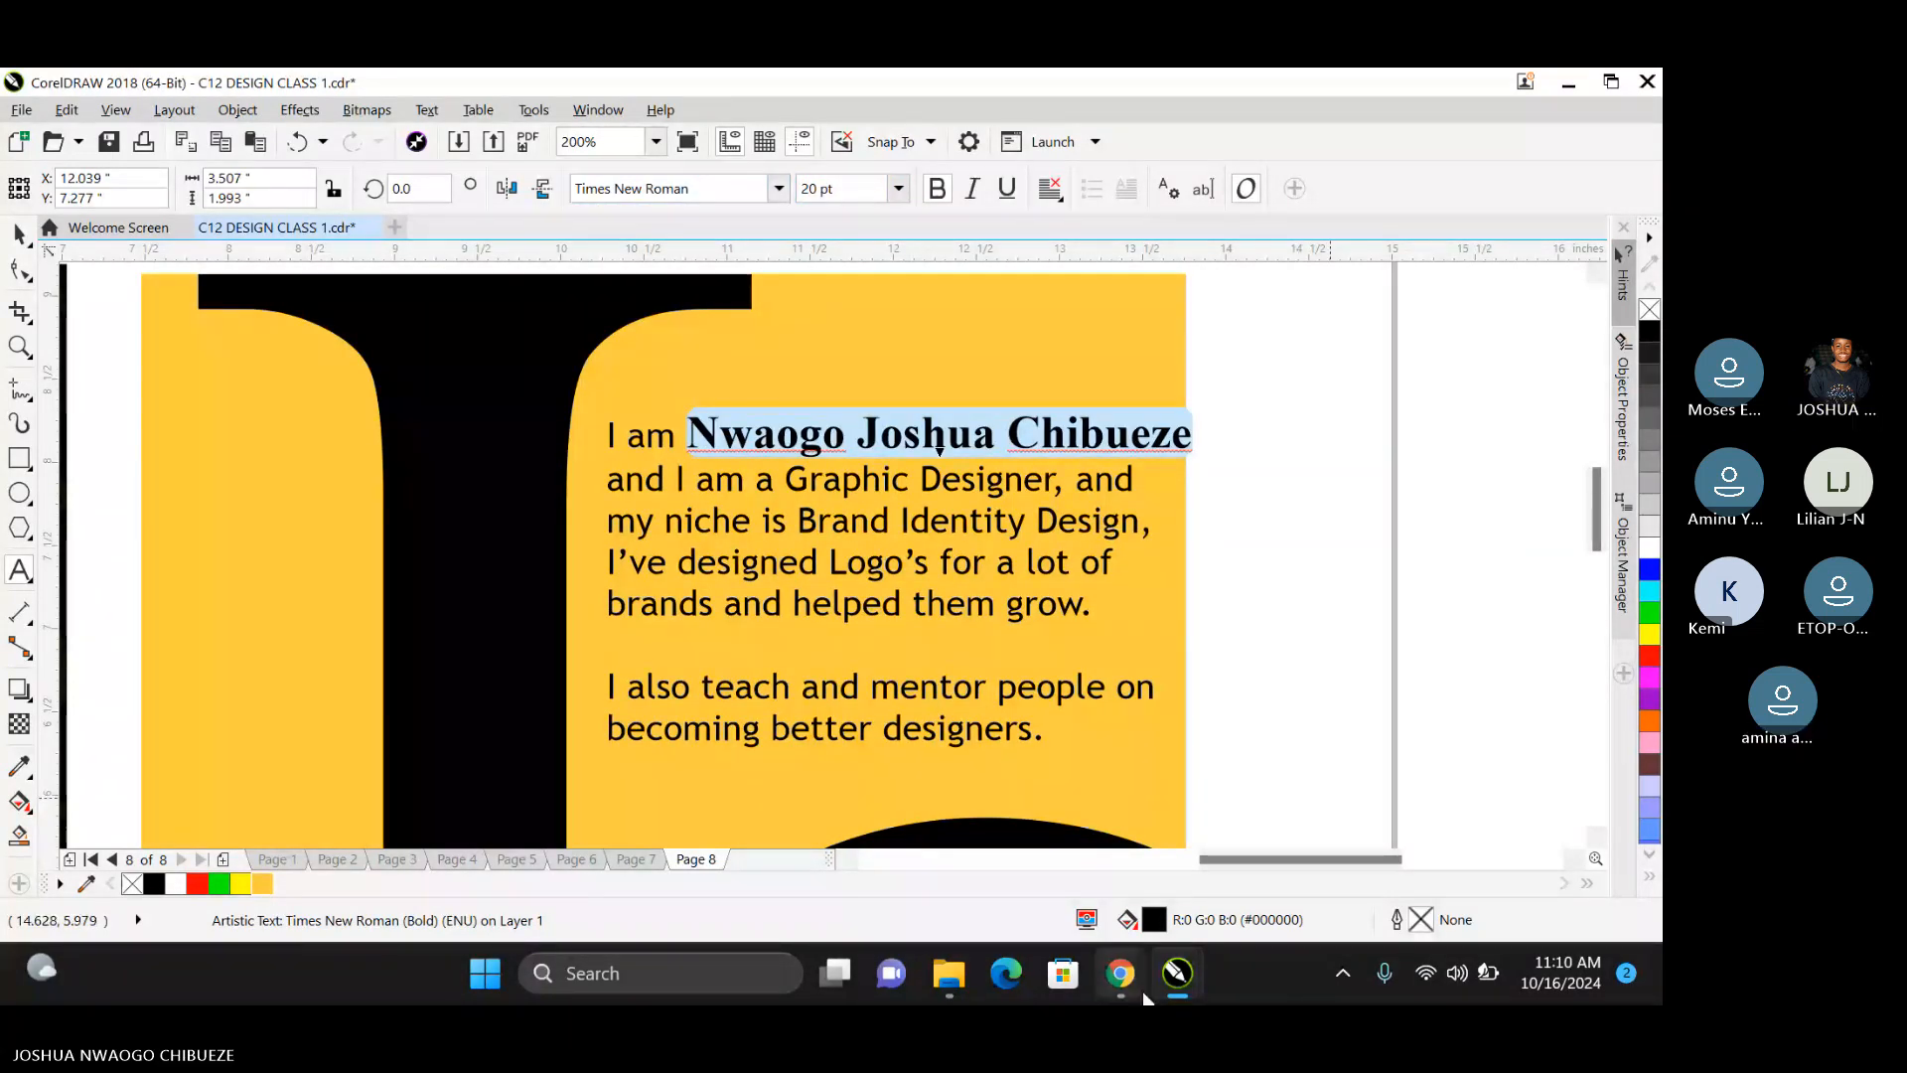
Switch to the Teams meeting in the browser, check the meeting chat, and return to CorelDRAW.
click(1142, 991)
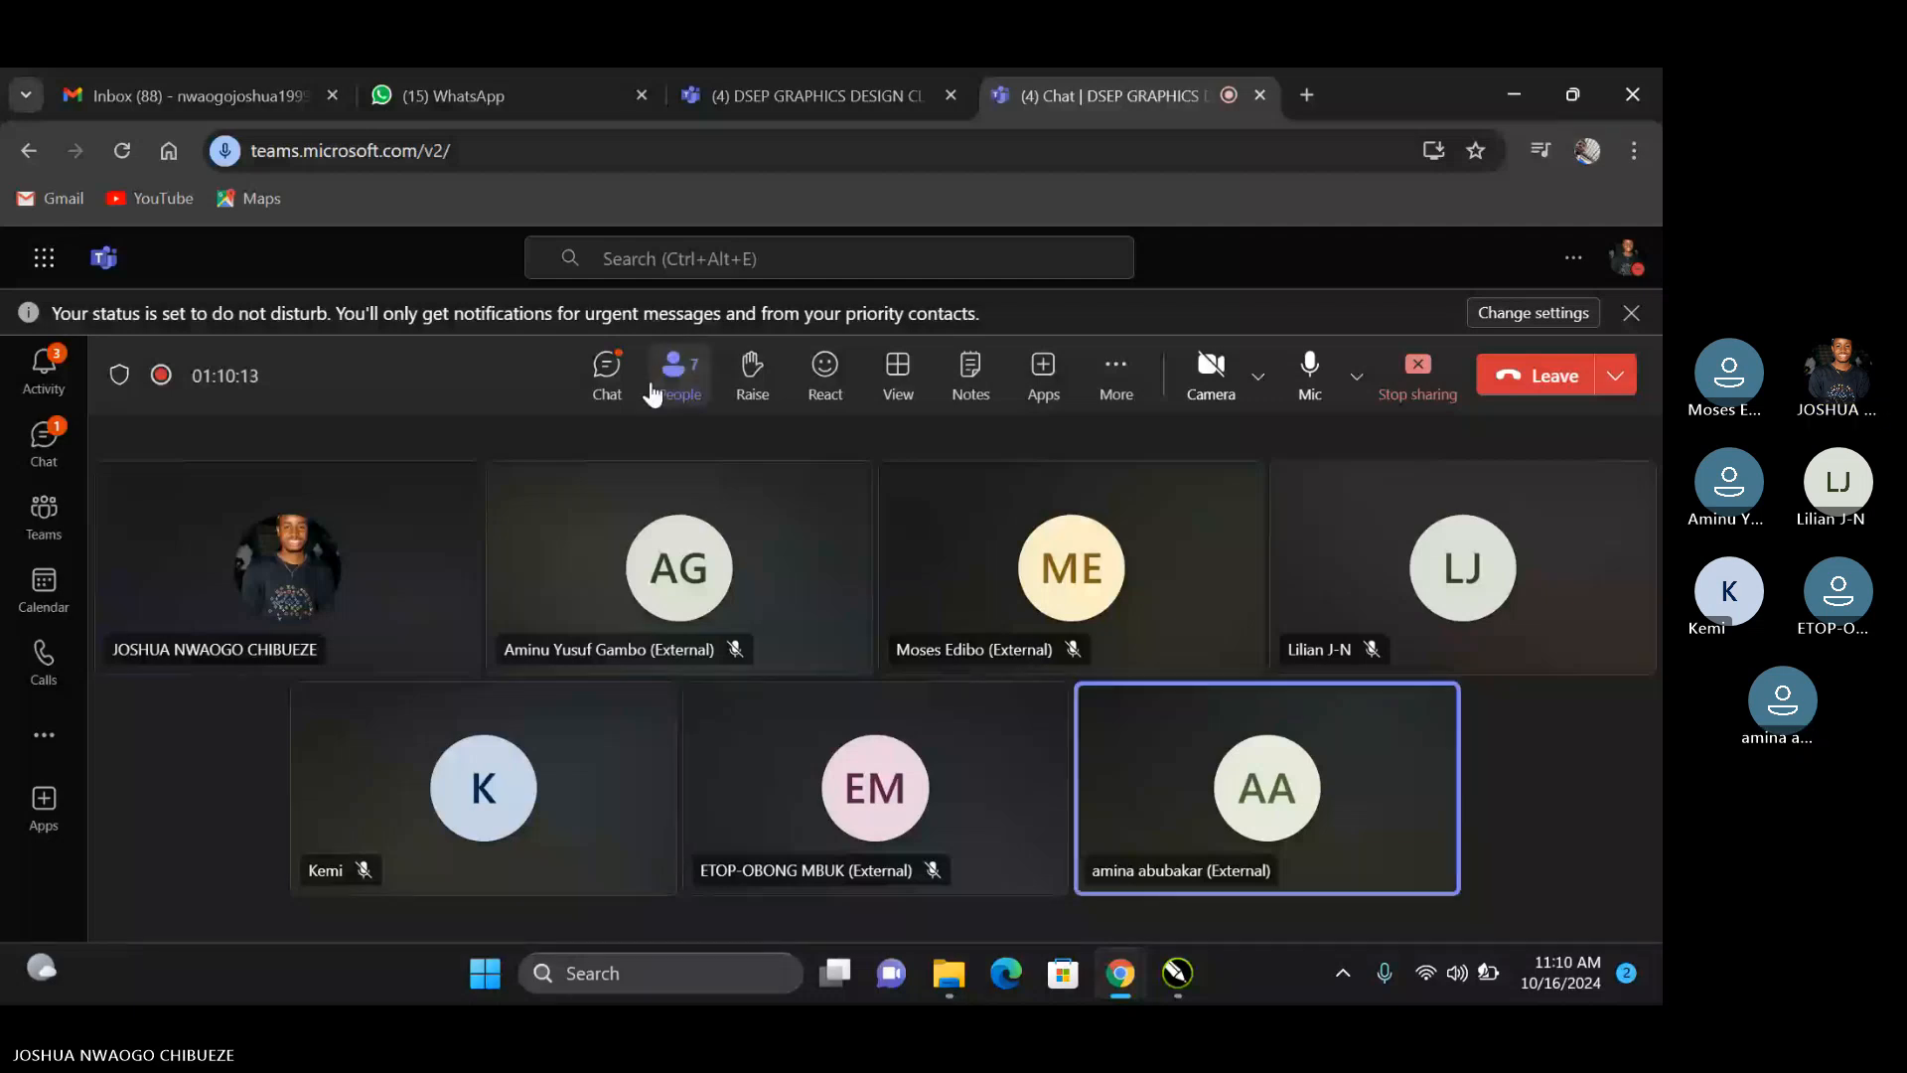
click(607, 375)
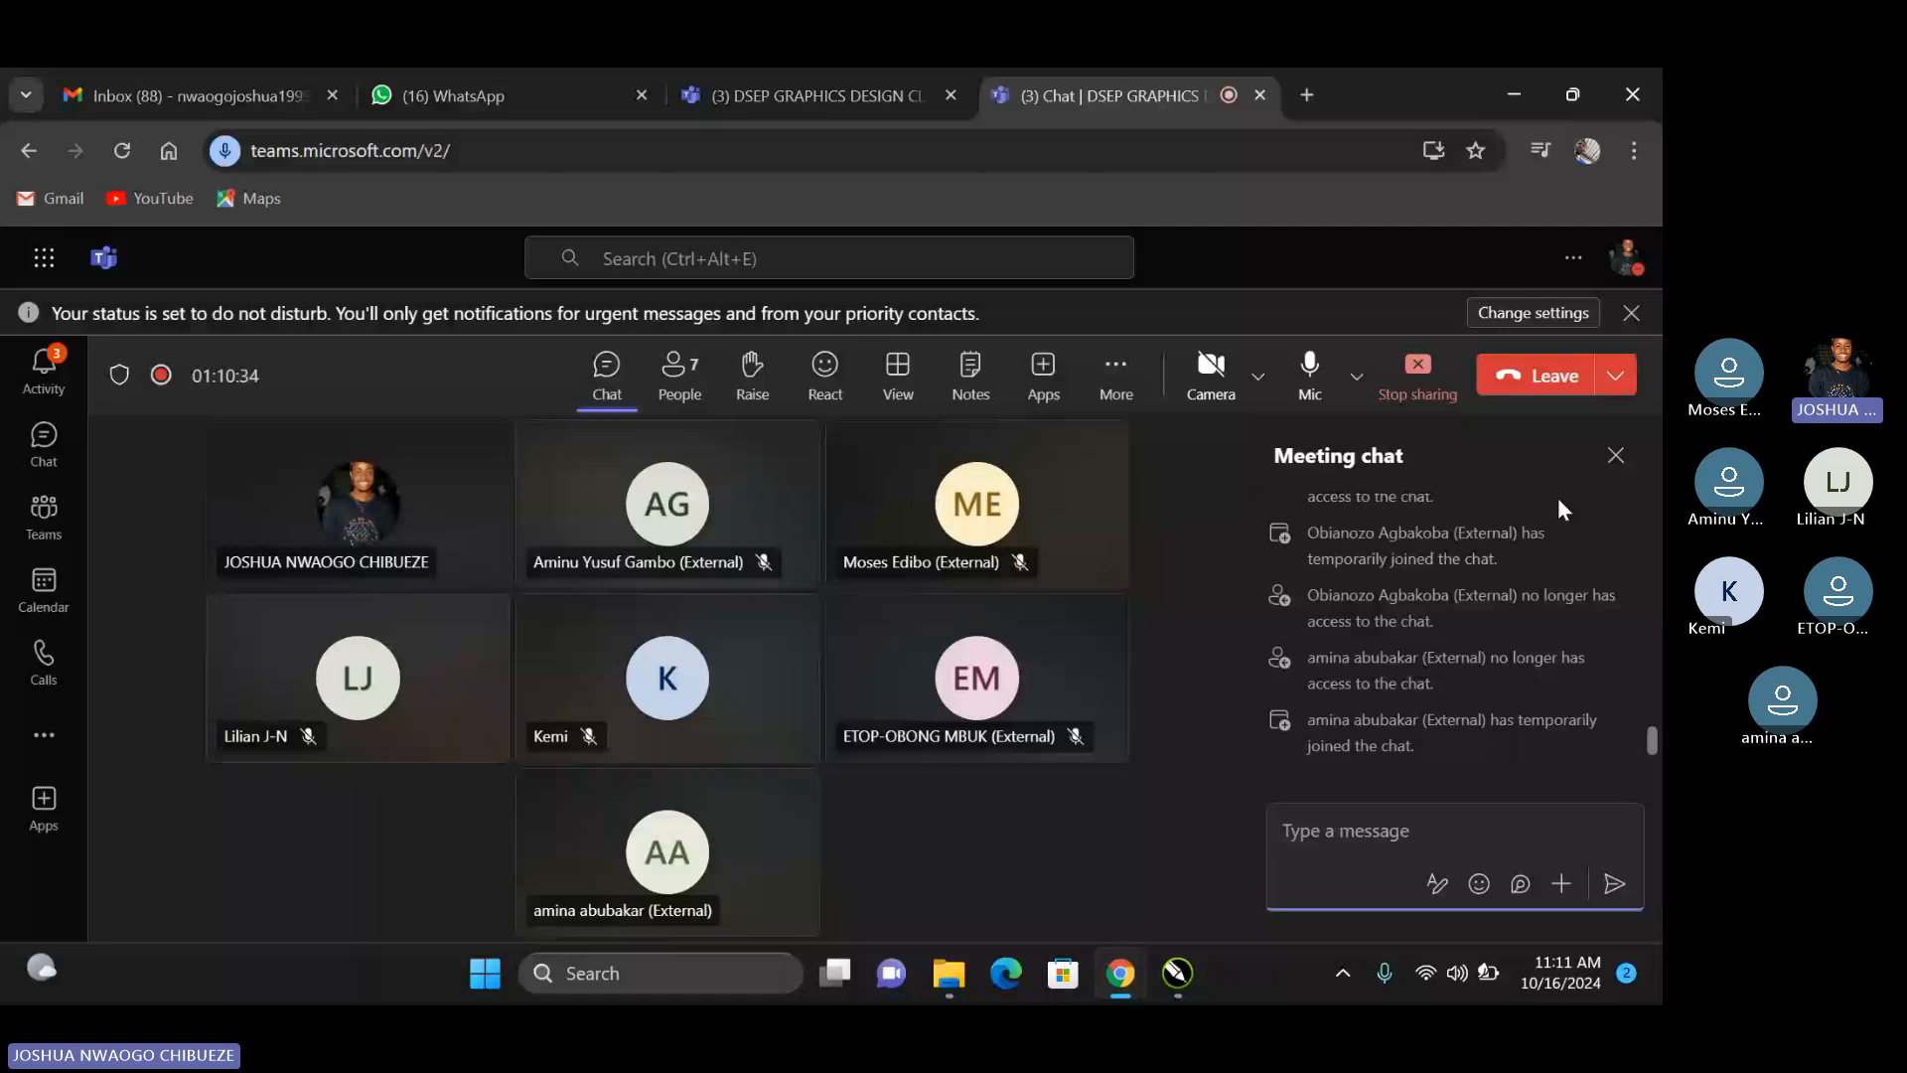
click(1616, 456)
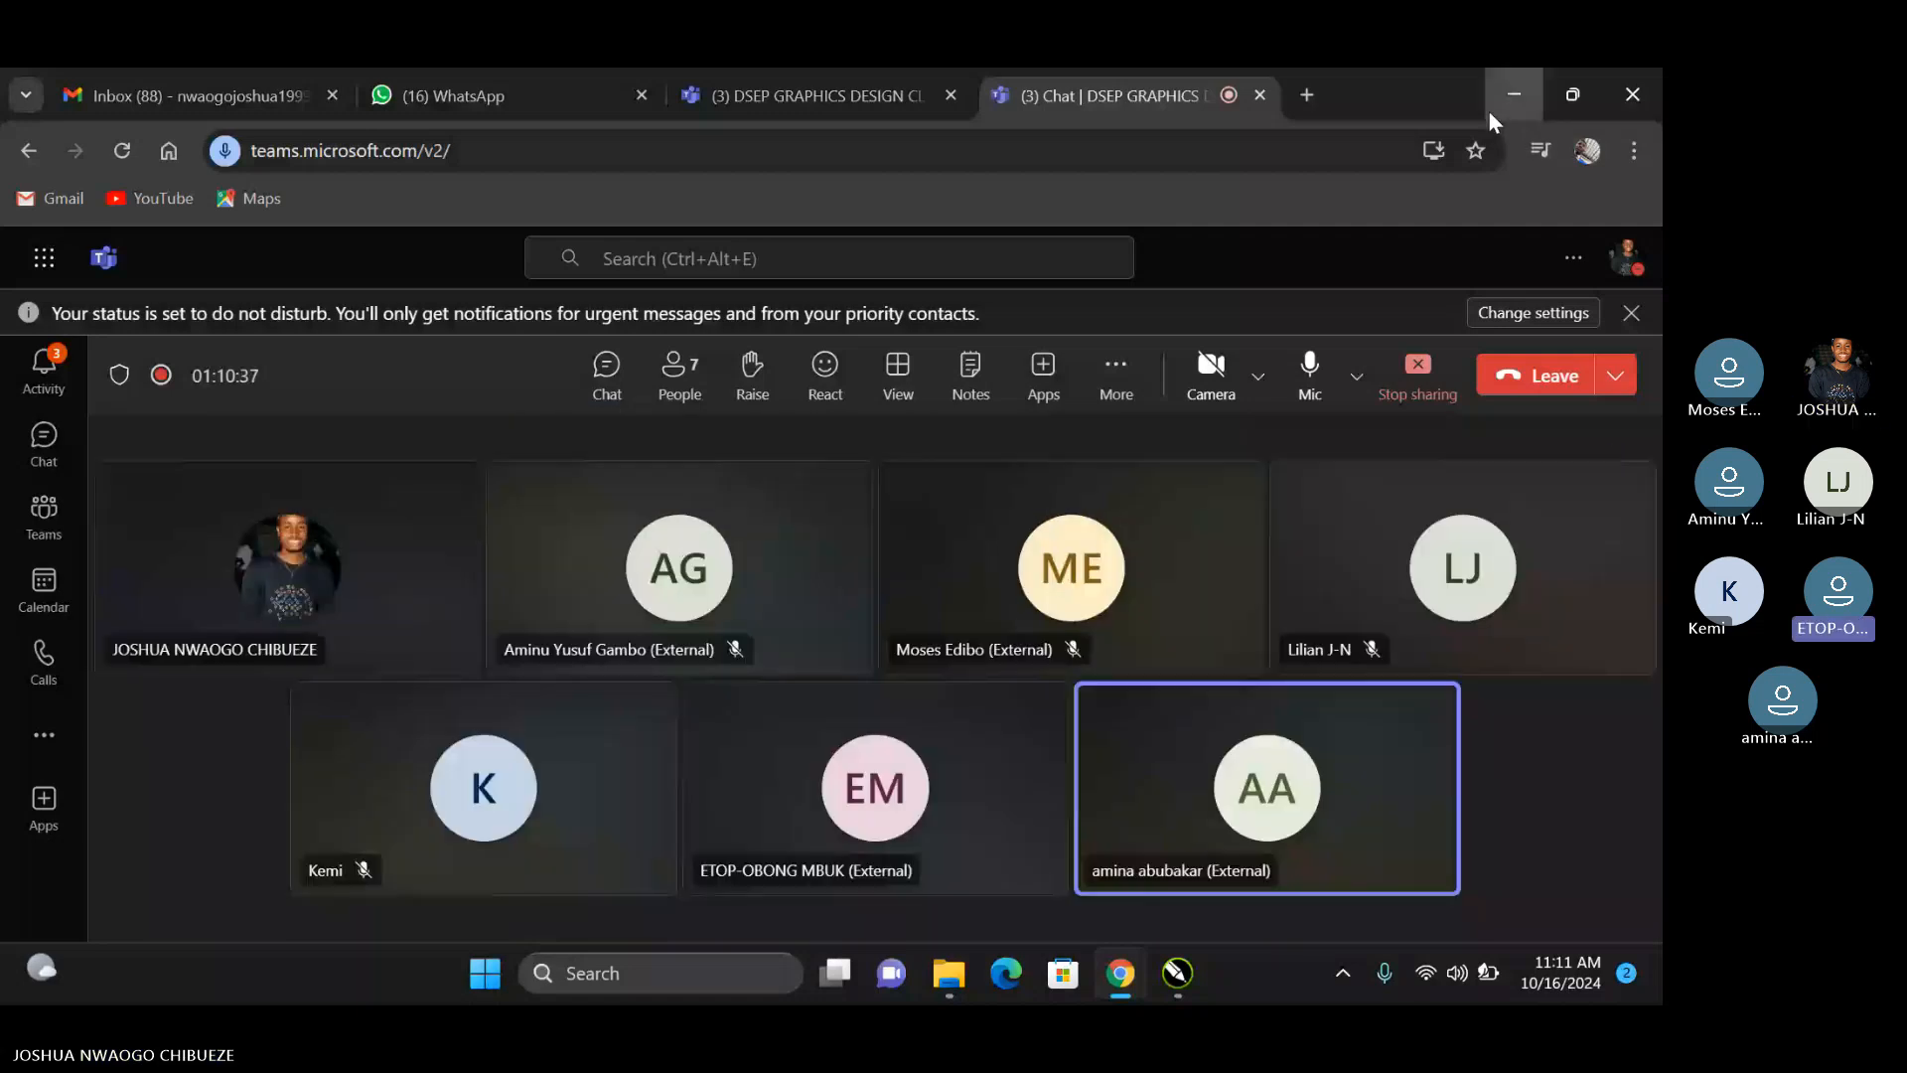
click(1512, 94)
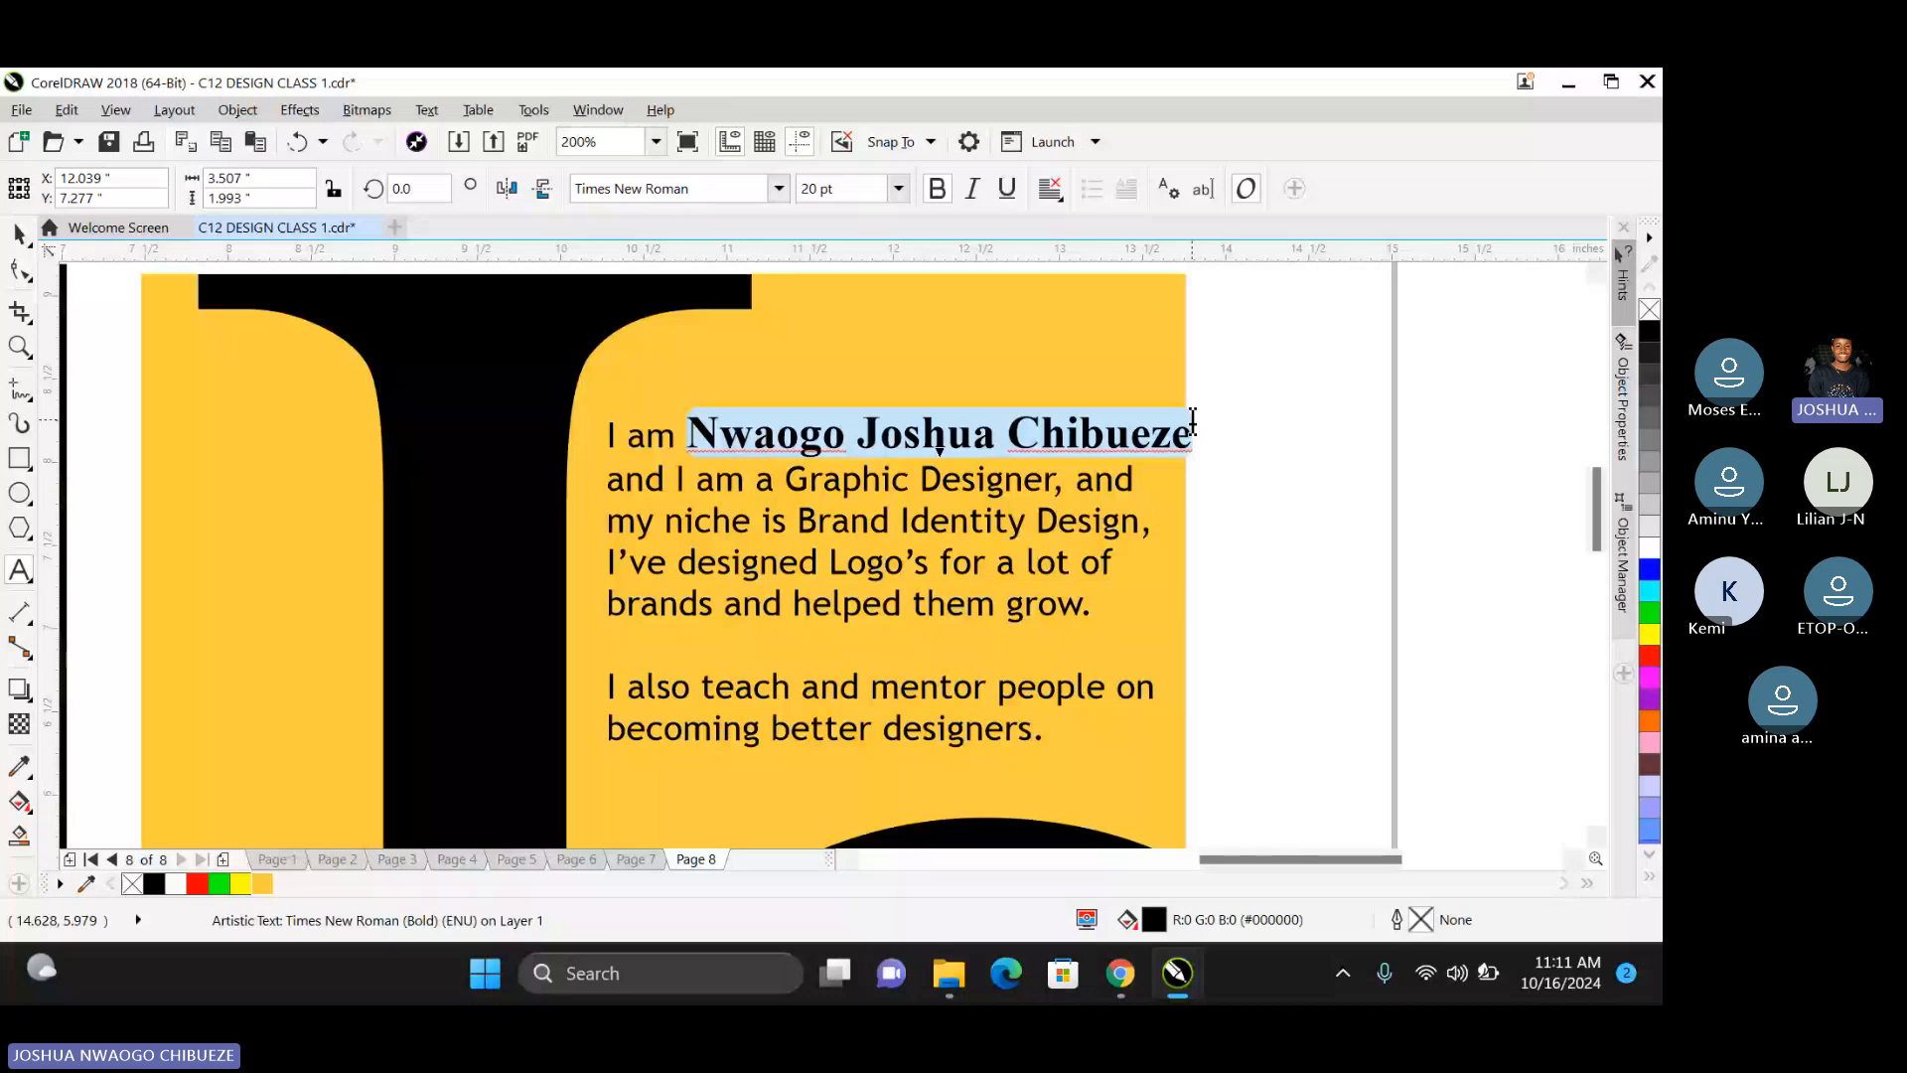
Reduce the font size of the designer's name in the bio to 18 pt.
click(854, 193)
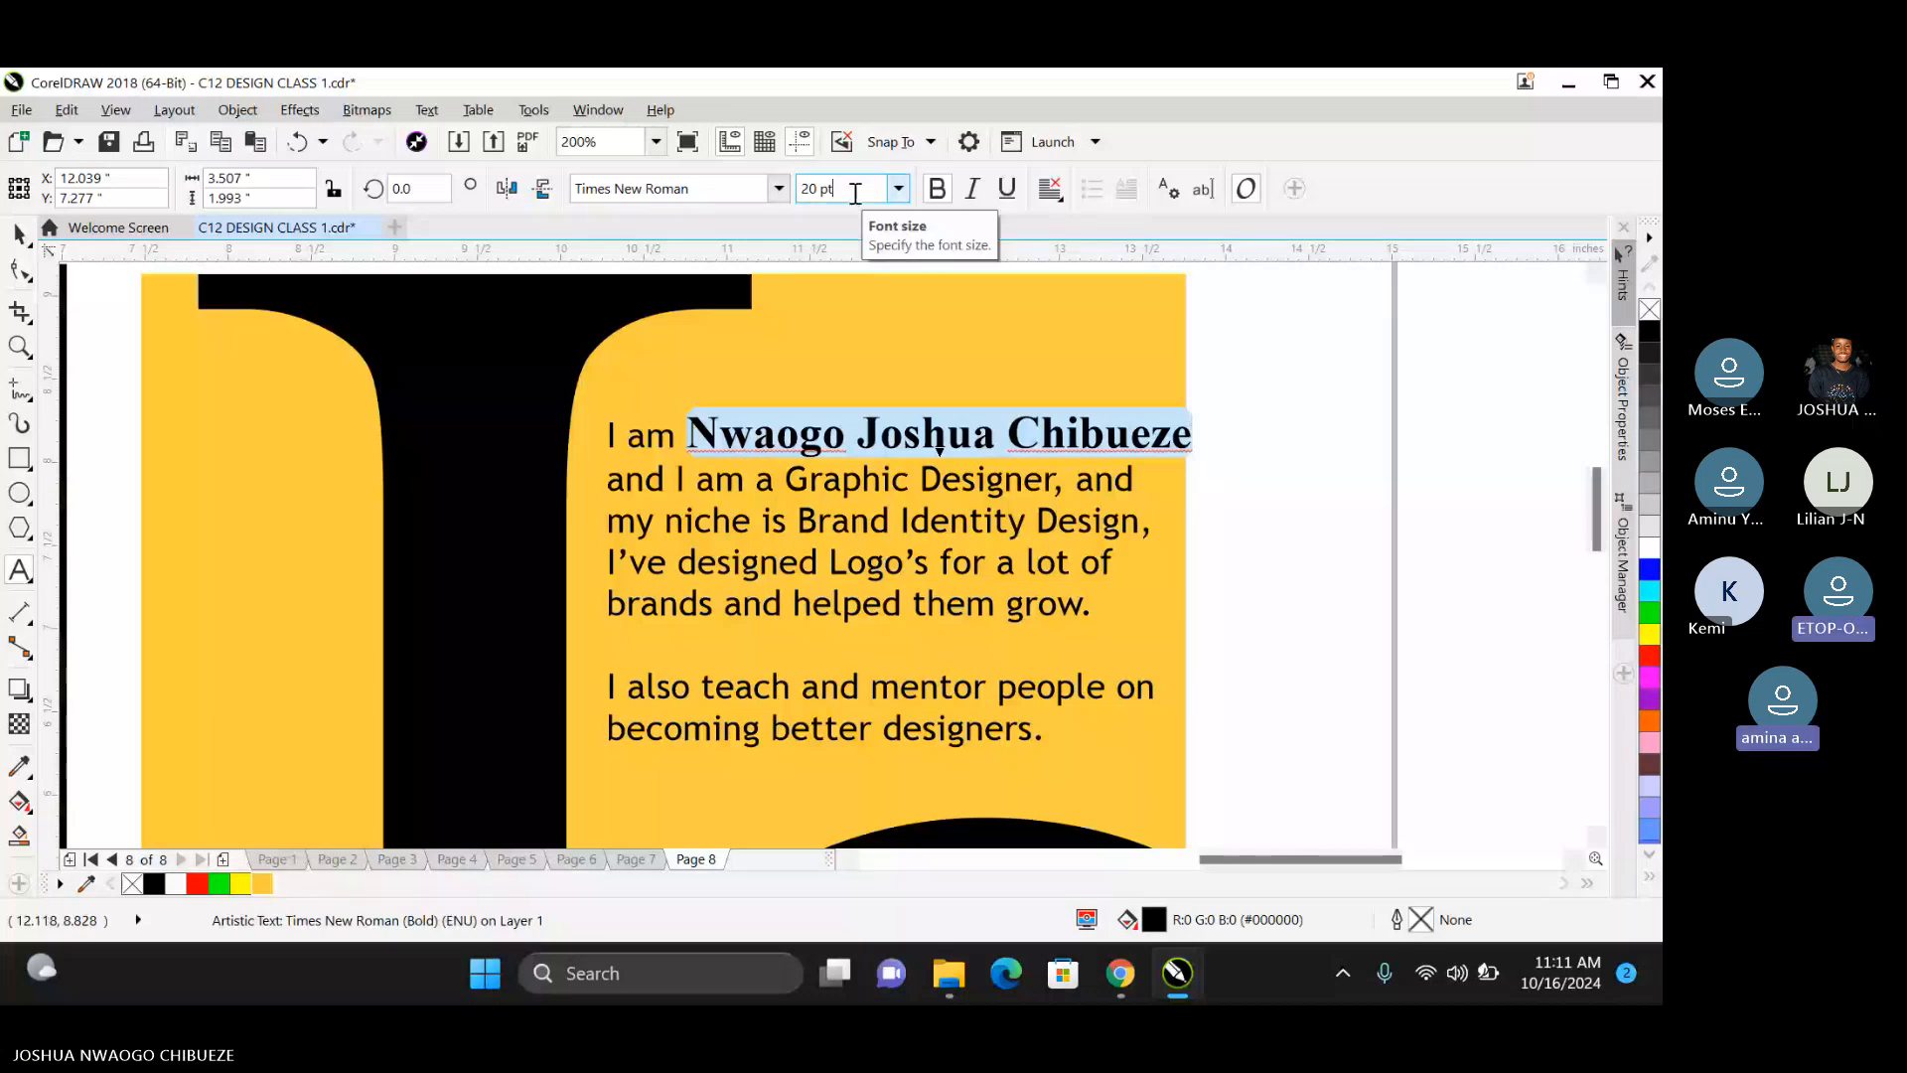
key(BackSpace)
key(BackSpace)
key(BackSpace)
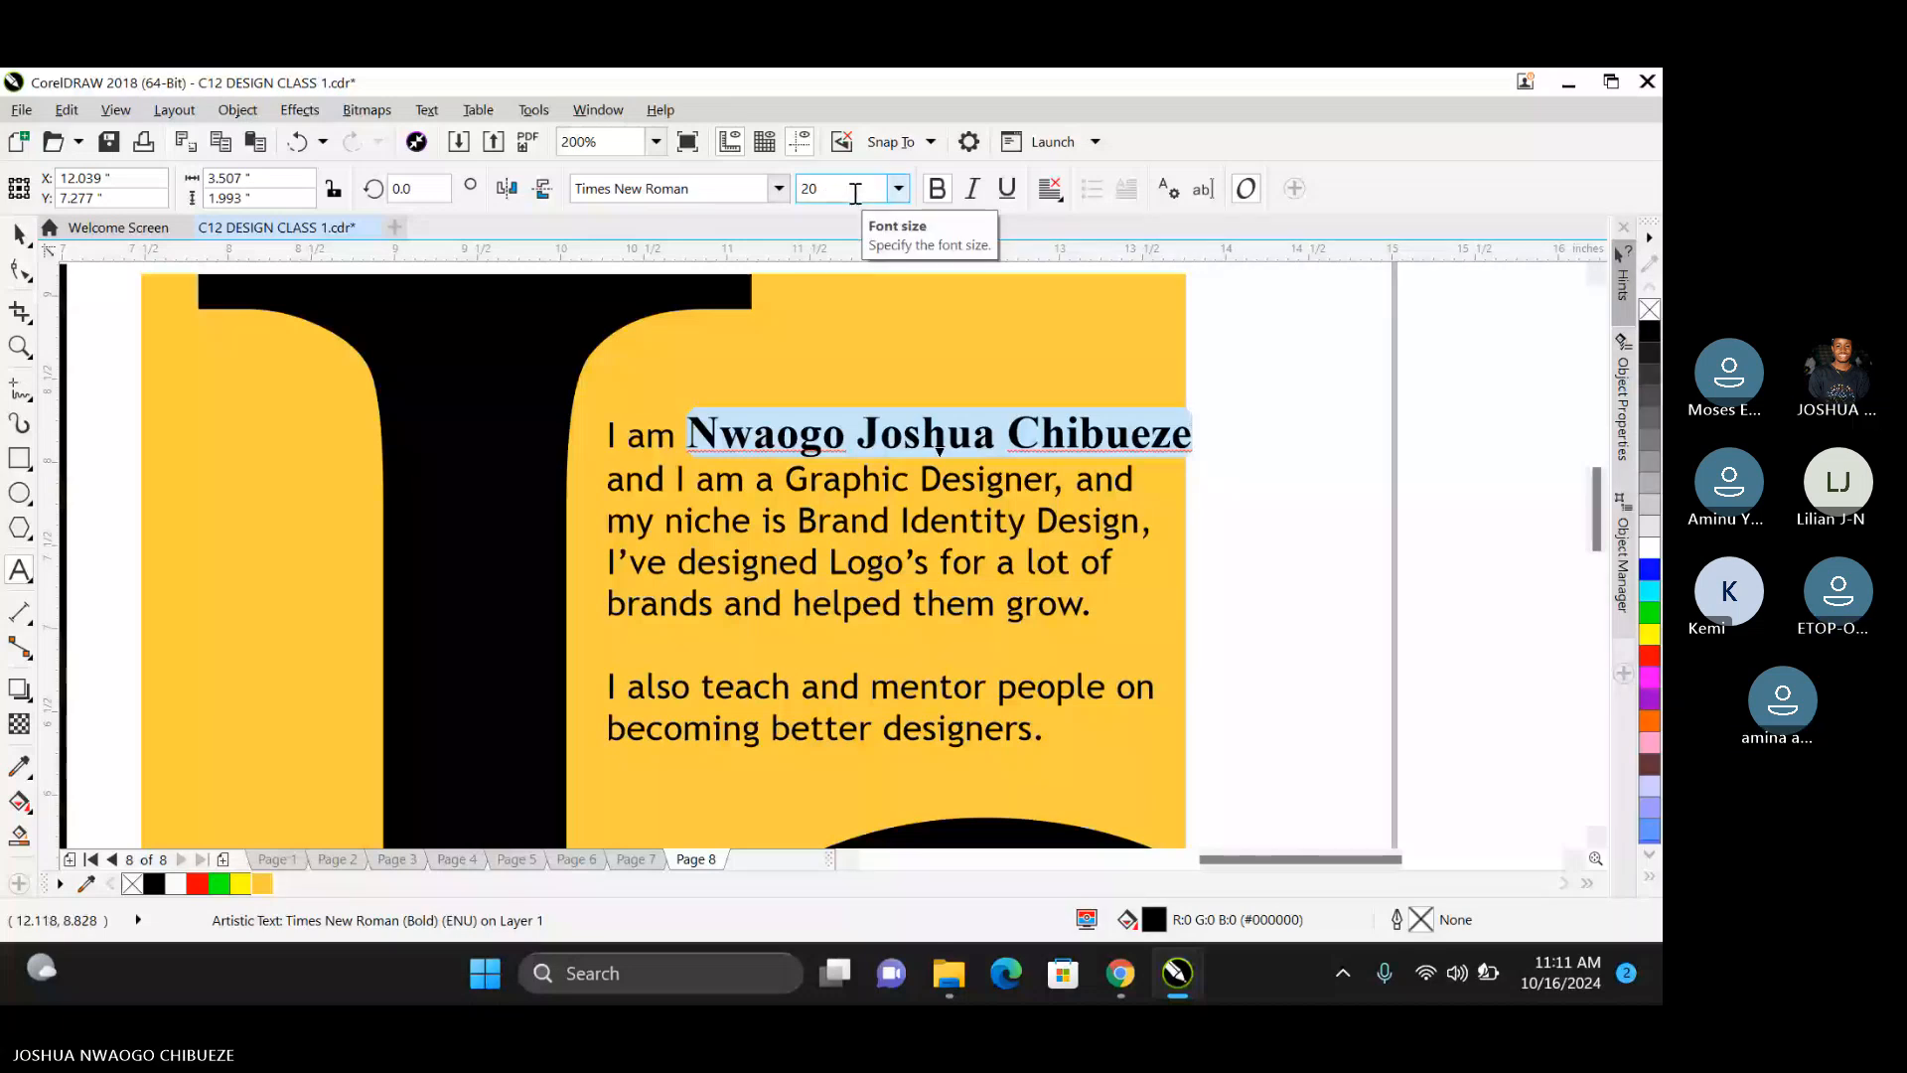
key(BackSpace)
key(BackSpace)
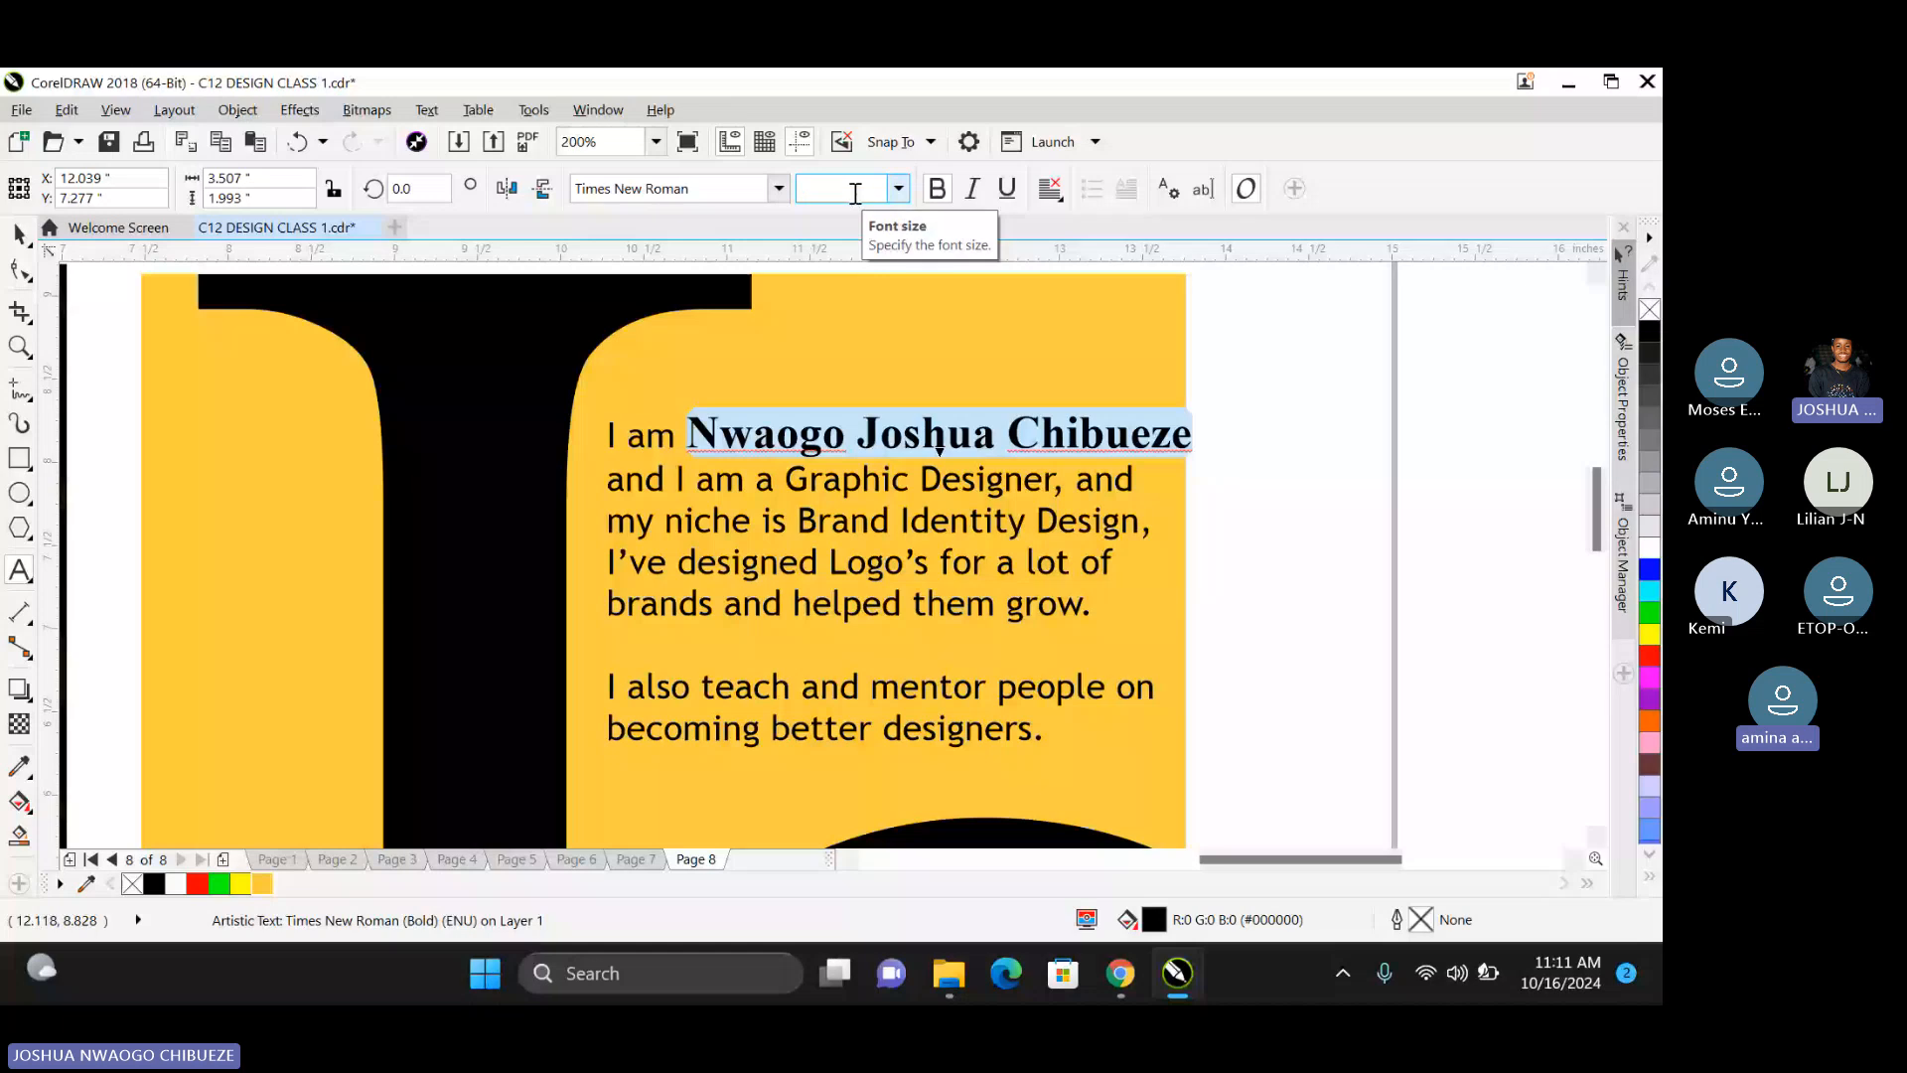
text(18)
key(Return)
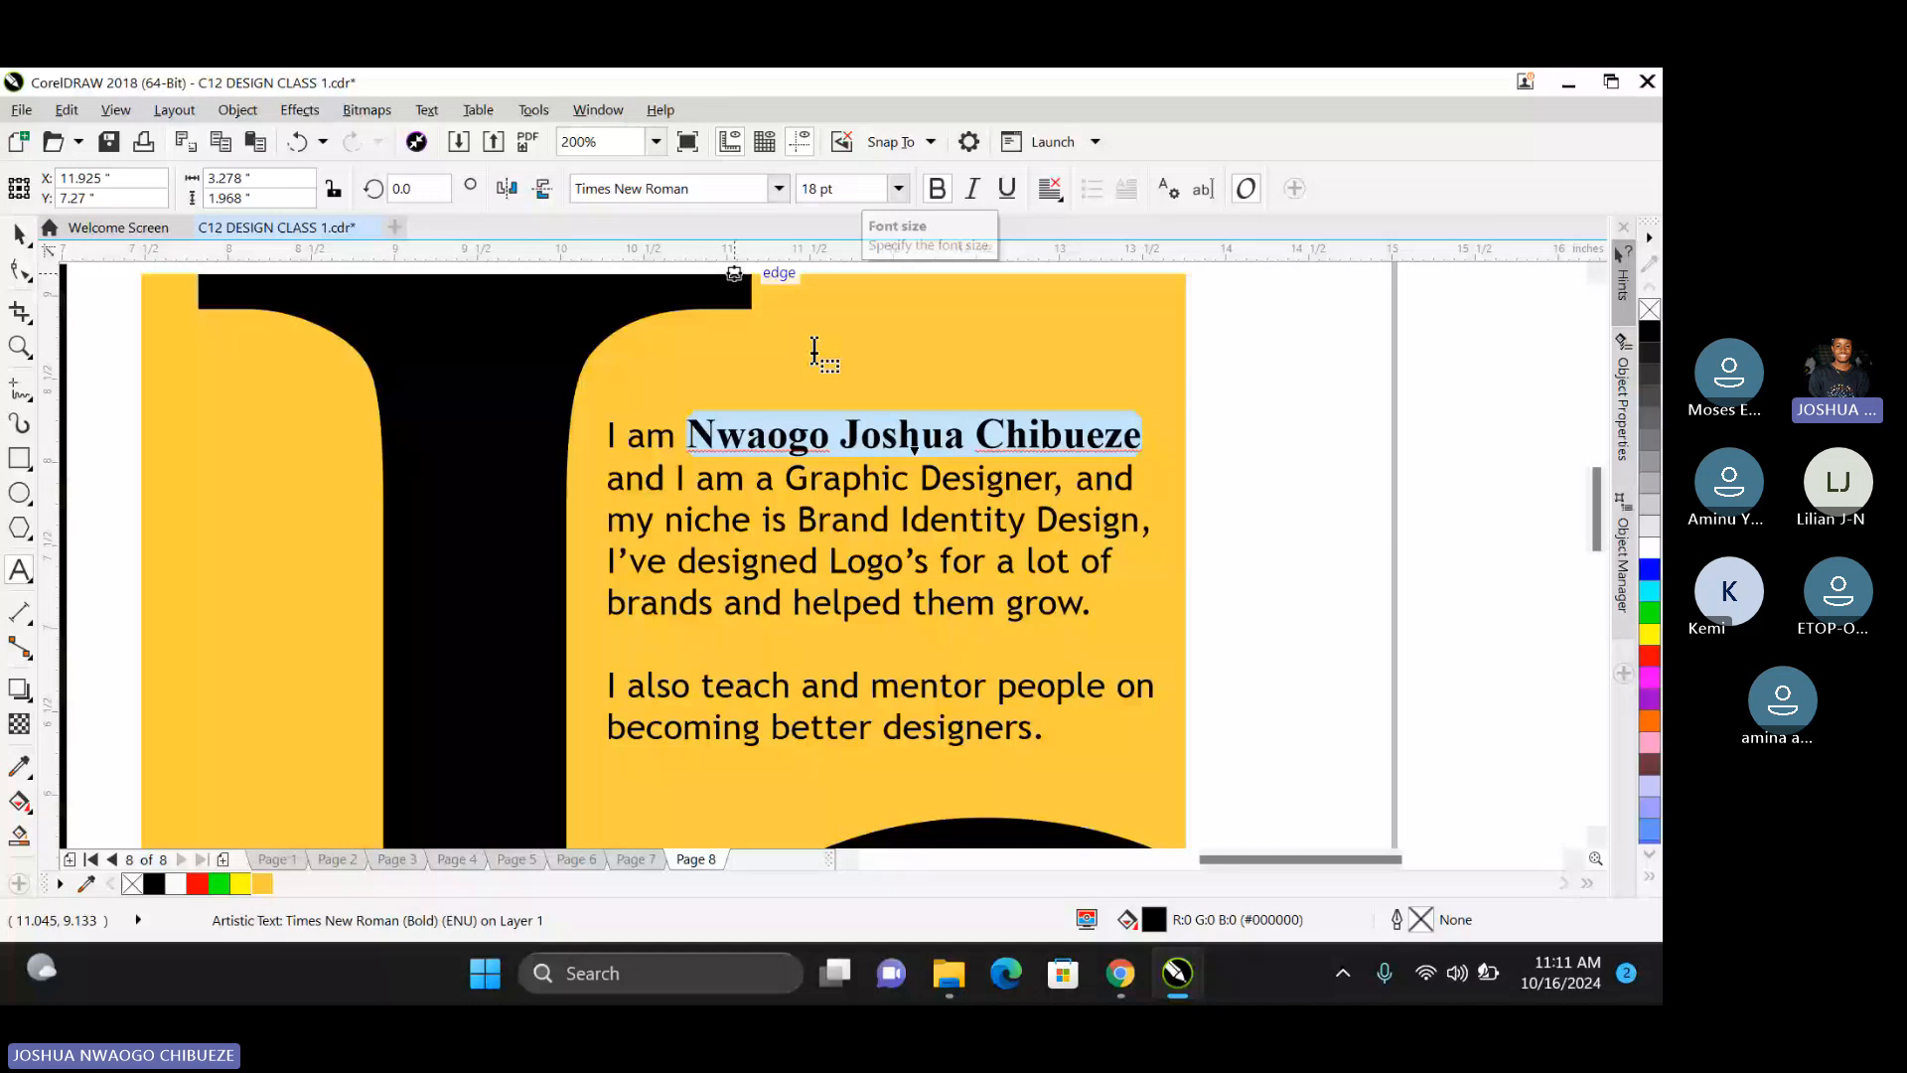
Make the words "Graphic Designer" in the bio bold.
click(788, 480)
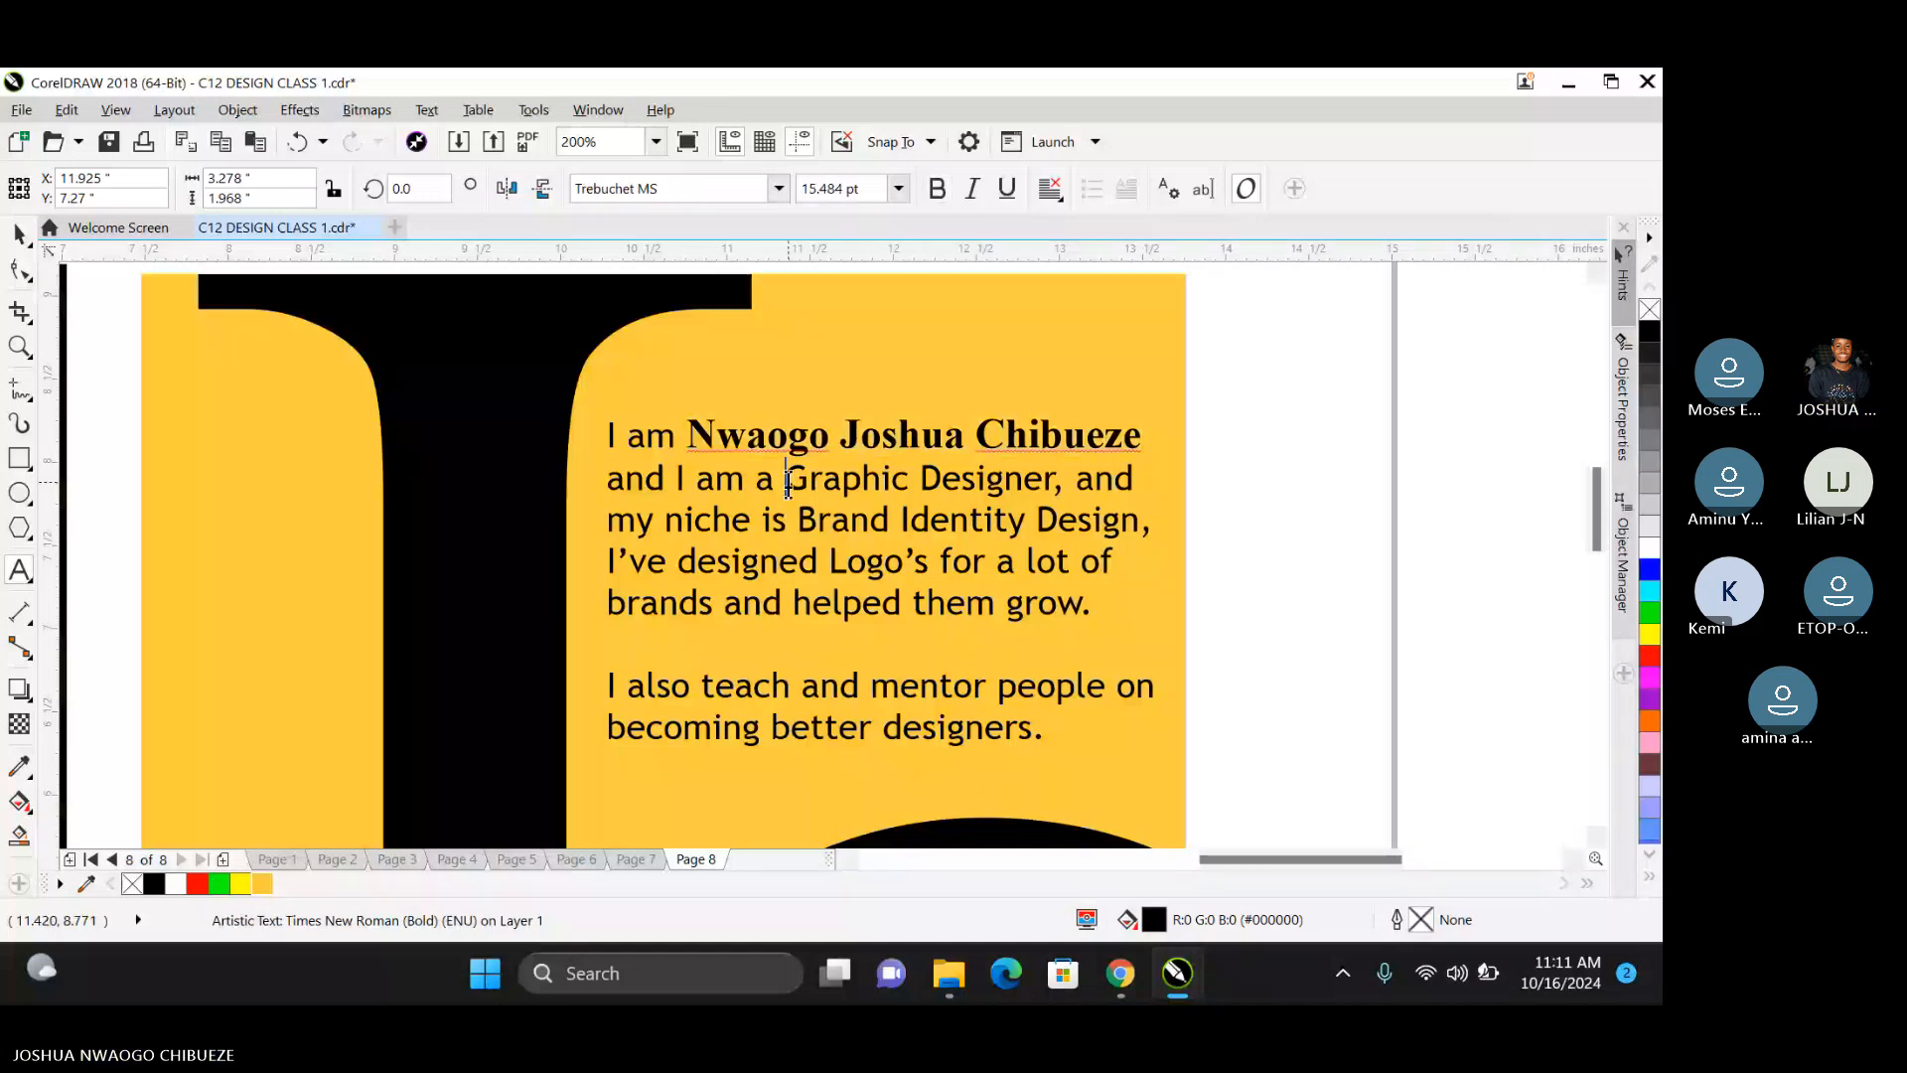
click(790, 484)
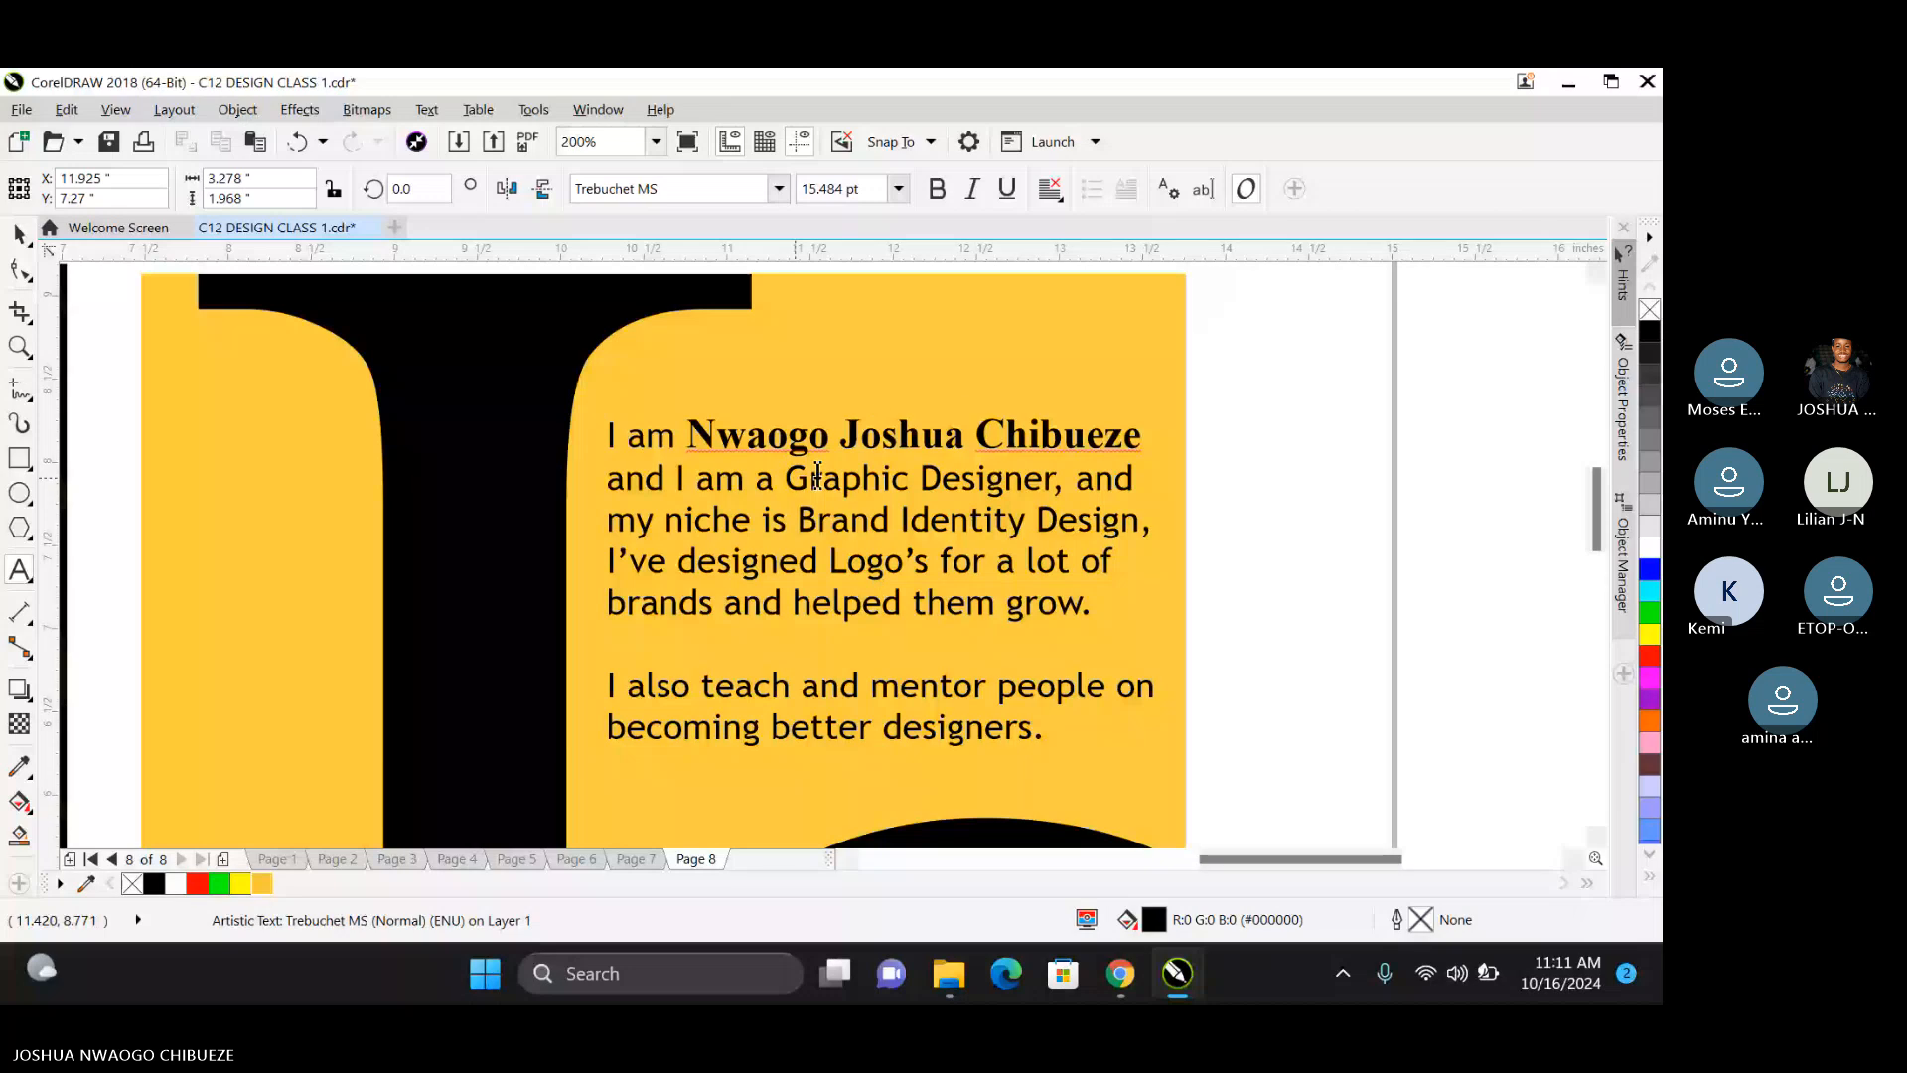
drag(787, 478, 1053, 479)
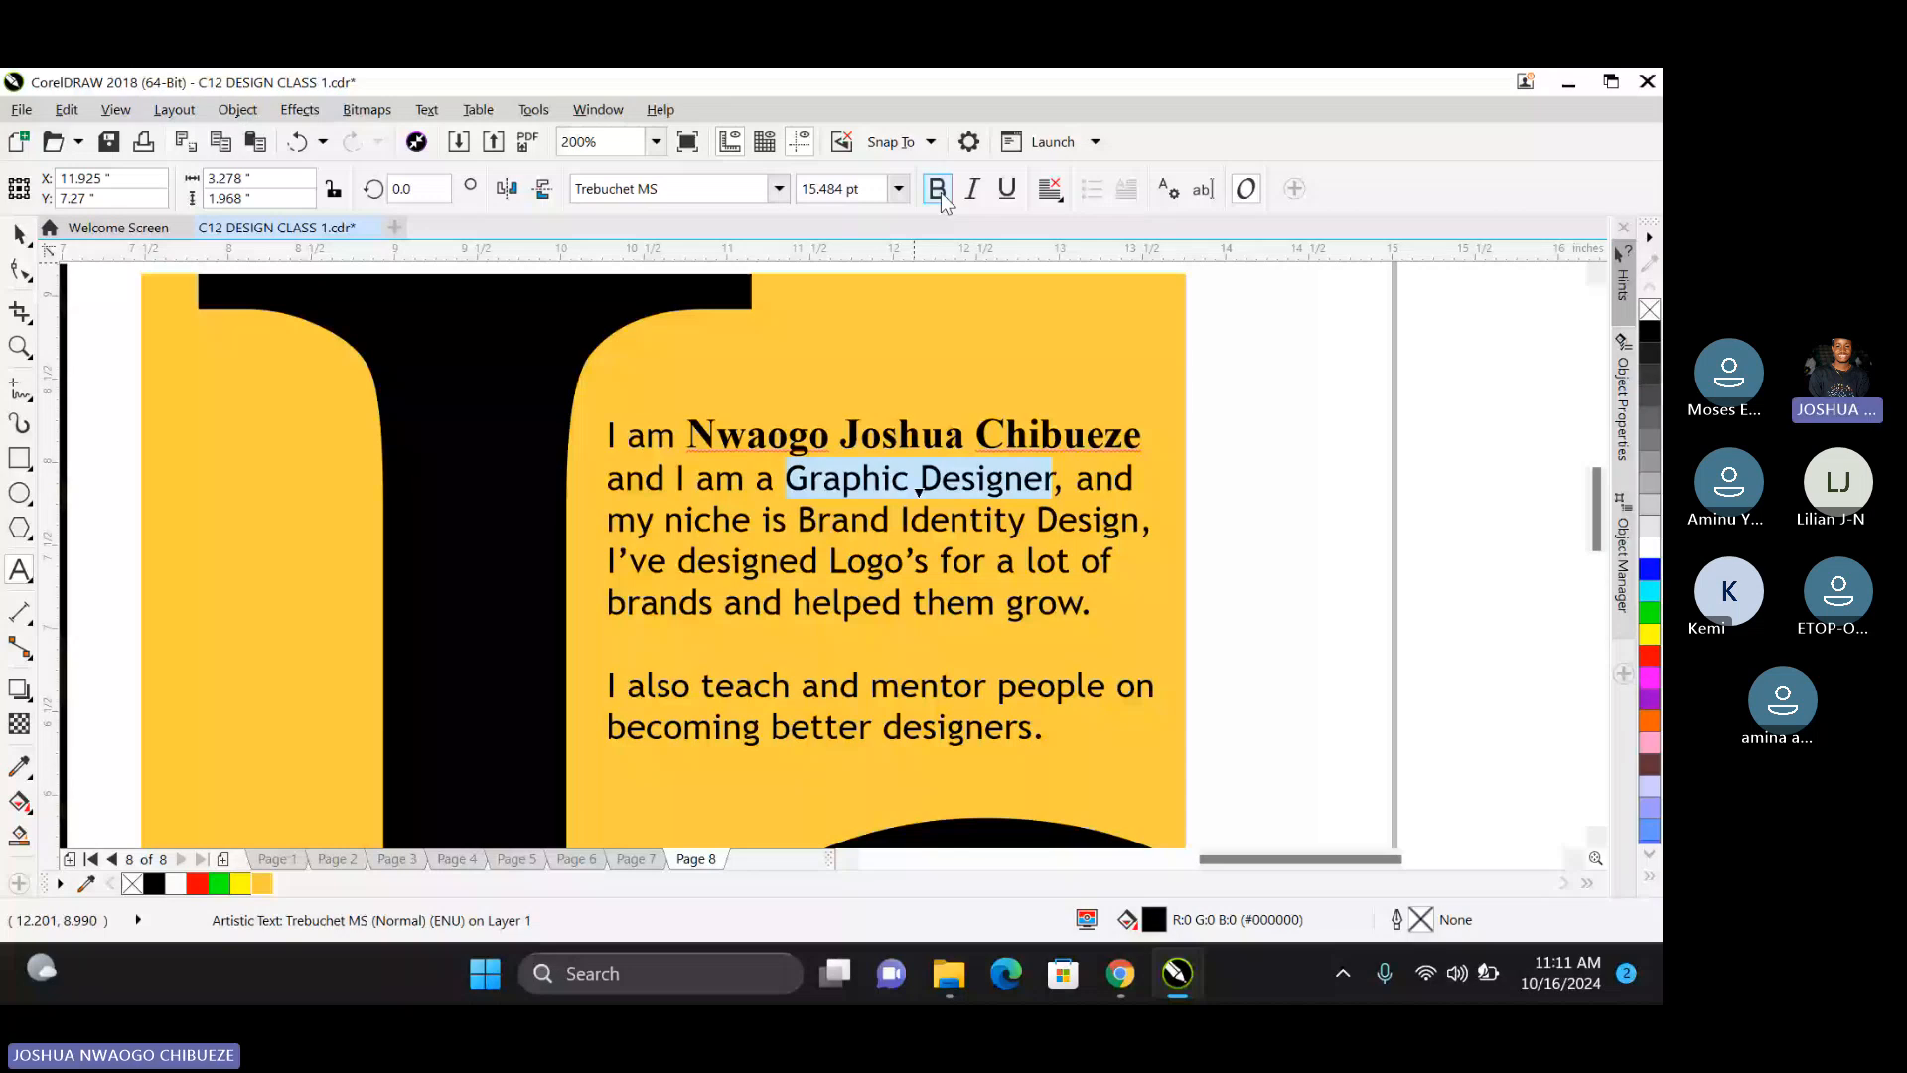
click(936, 188)
Make the words "Brand Identity Design" in the bio bold.
click(803, 519)
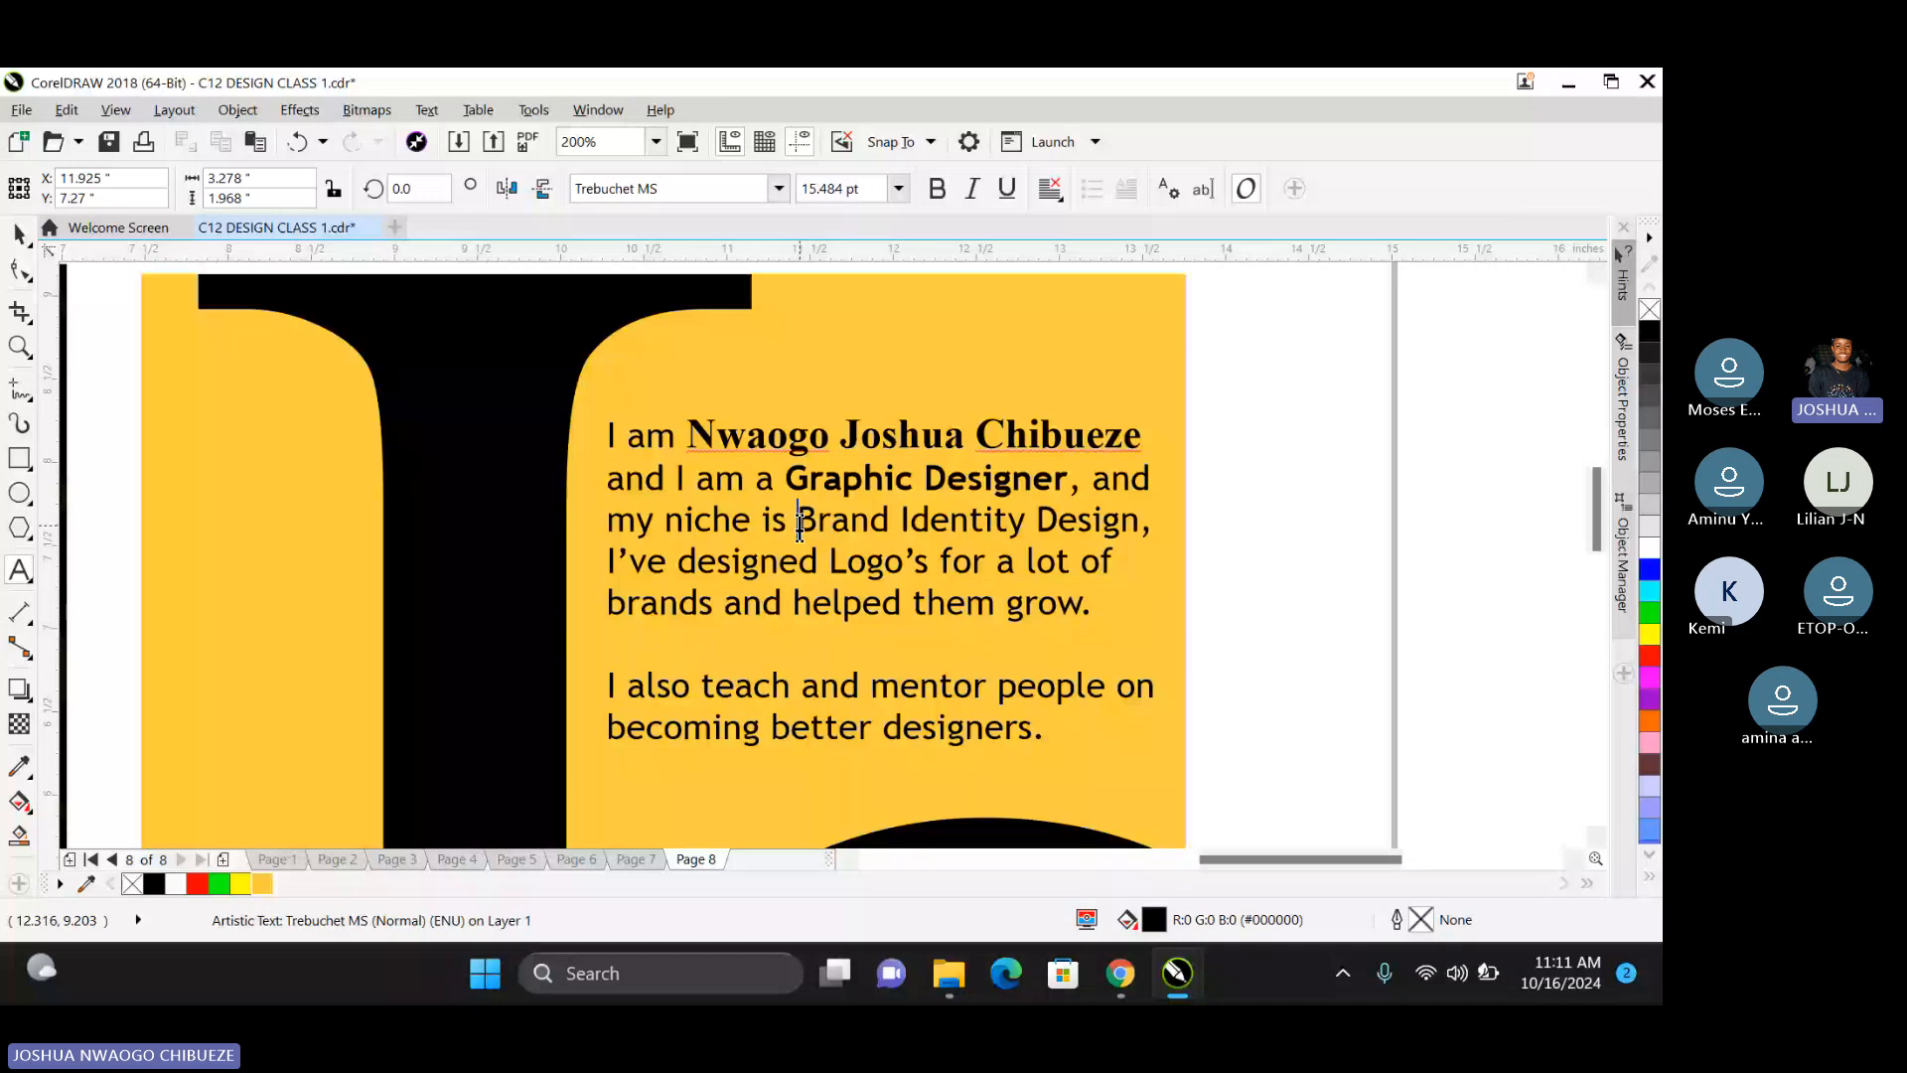
drag(799, 523, 1008, 515)
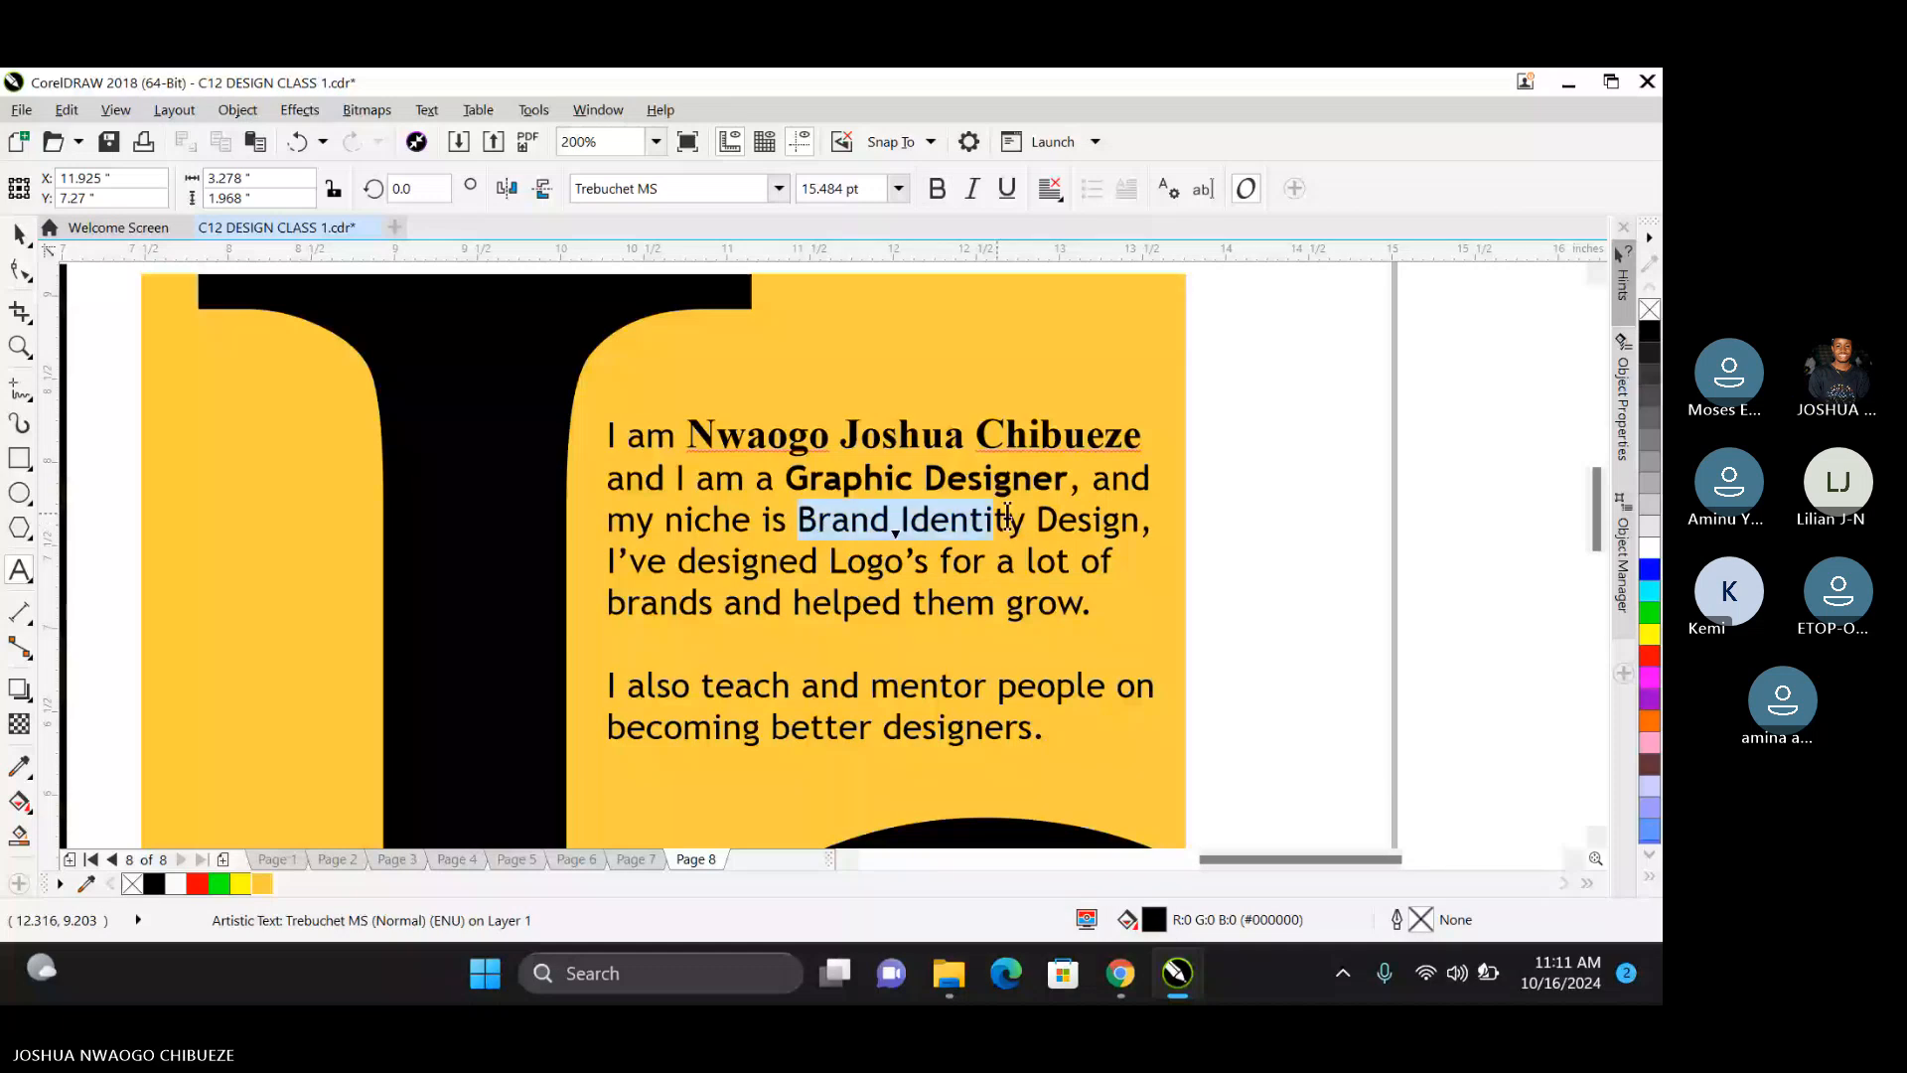
drag(1008, 514, 1139, 529)
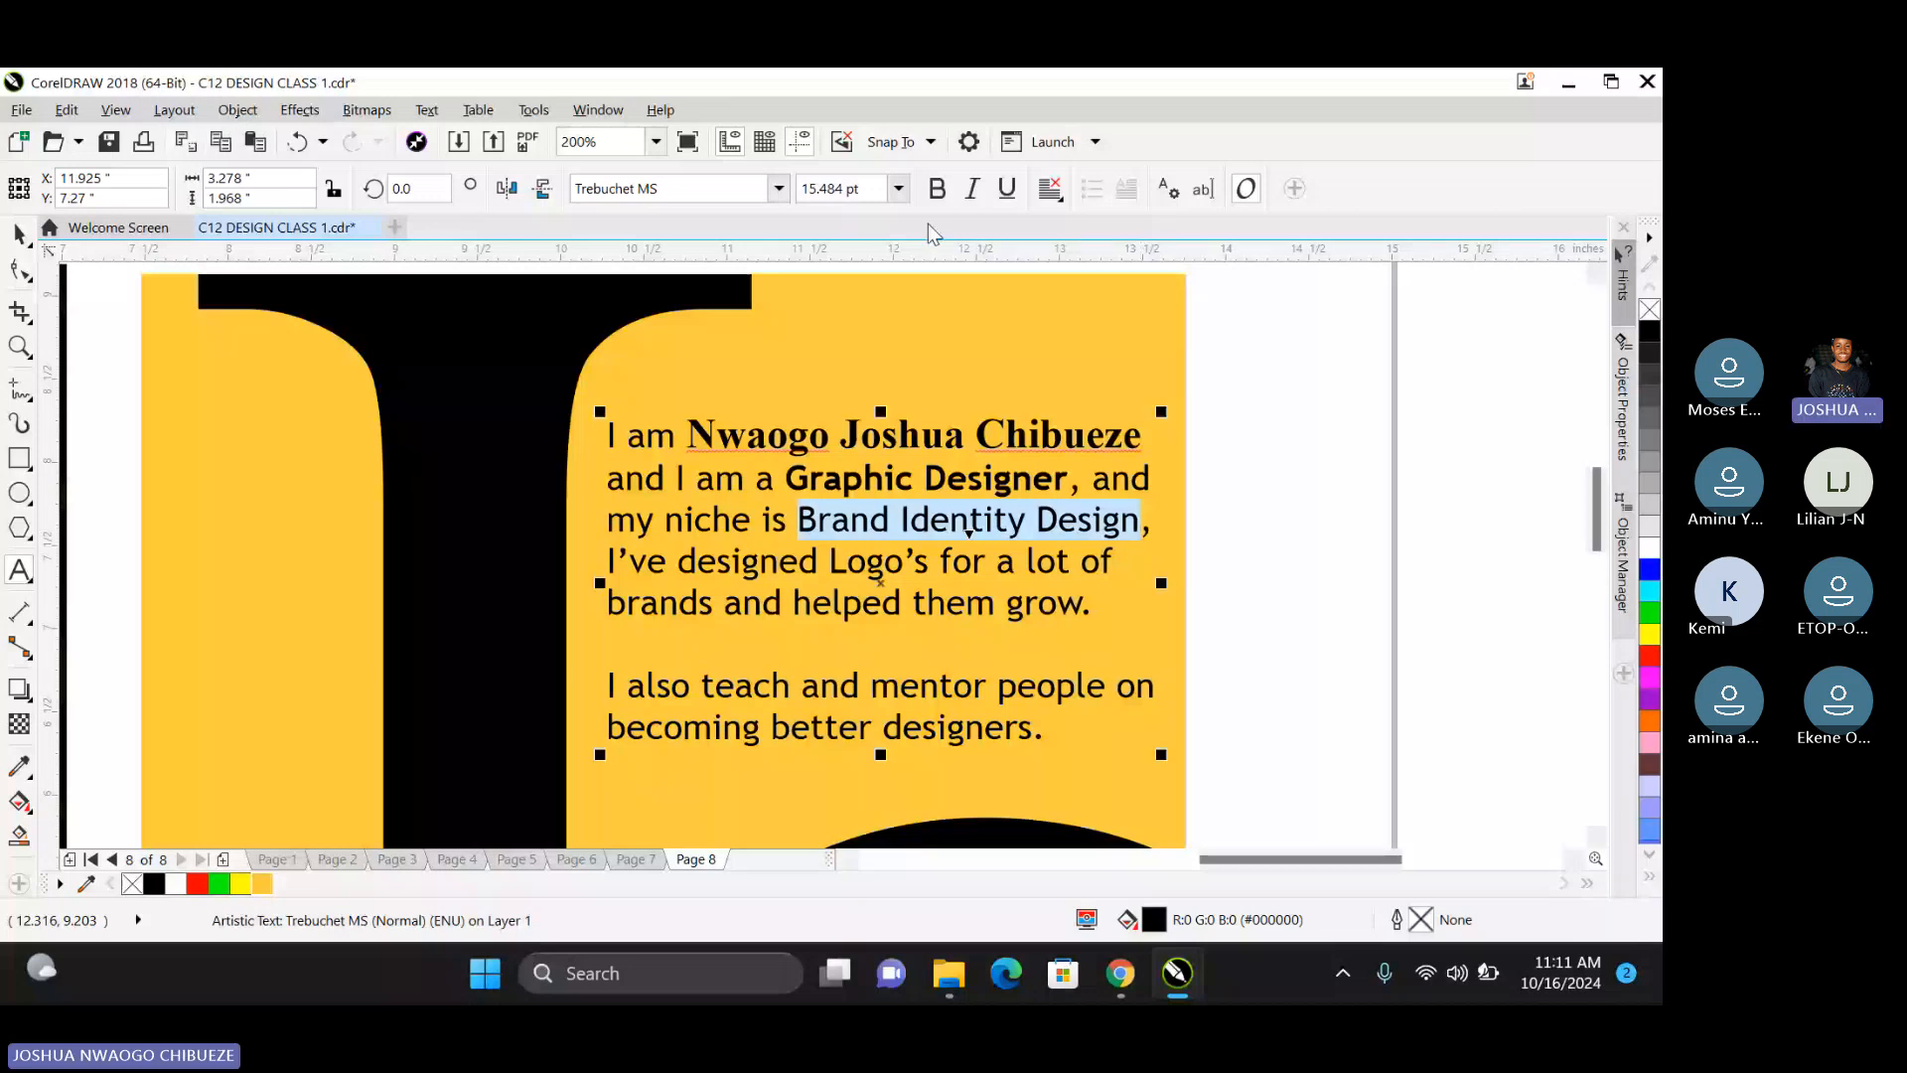
click(938, 191)
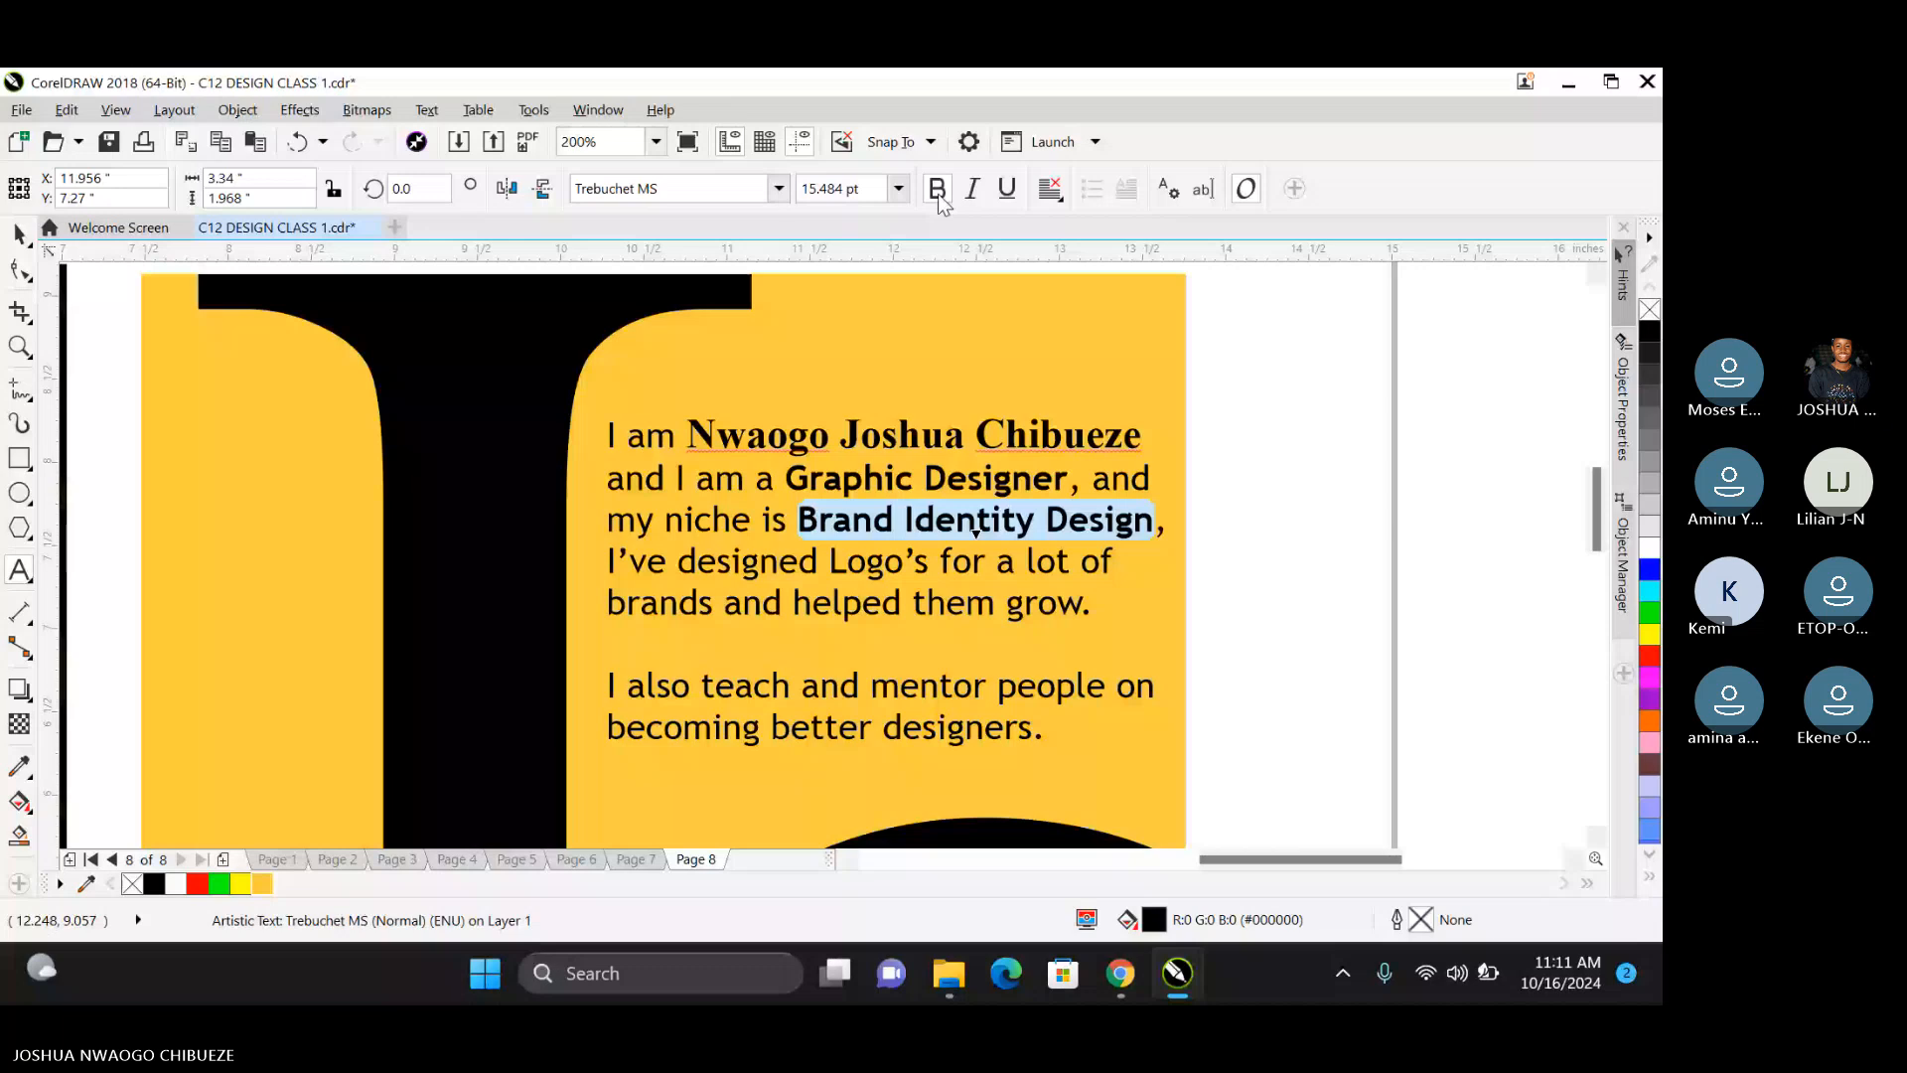
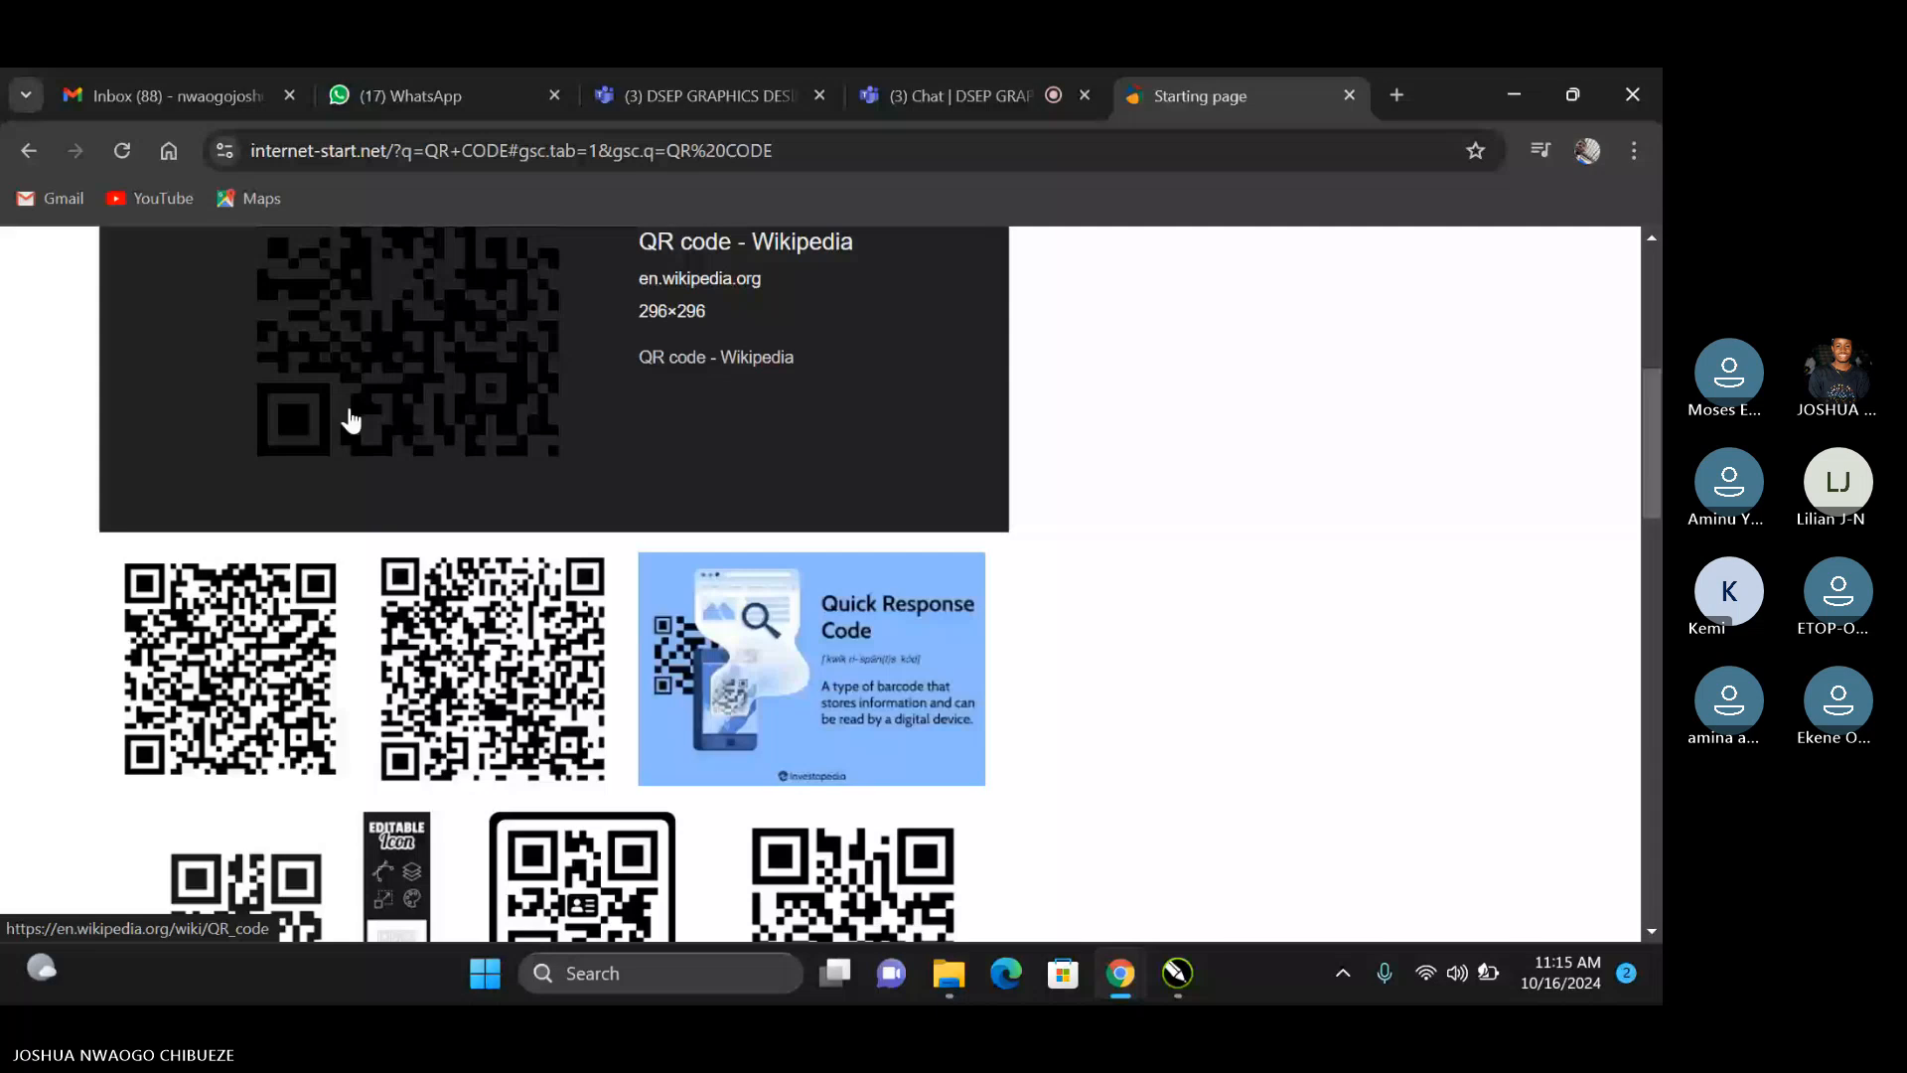
Look over the QR code image results in the browser and return to CorelDRAW.
scroll(351, 420, up, 5)
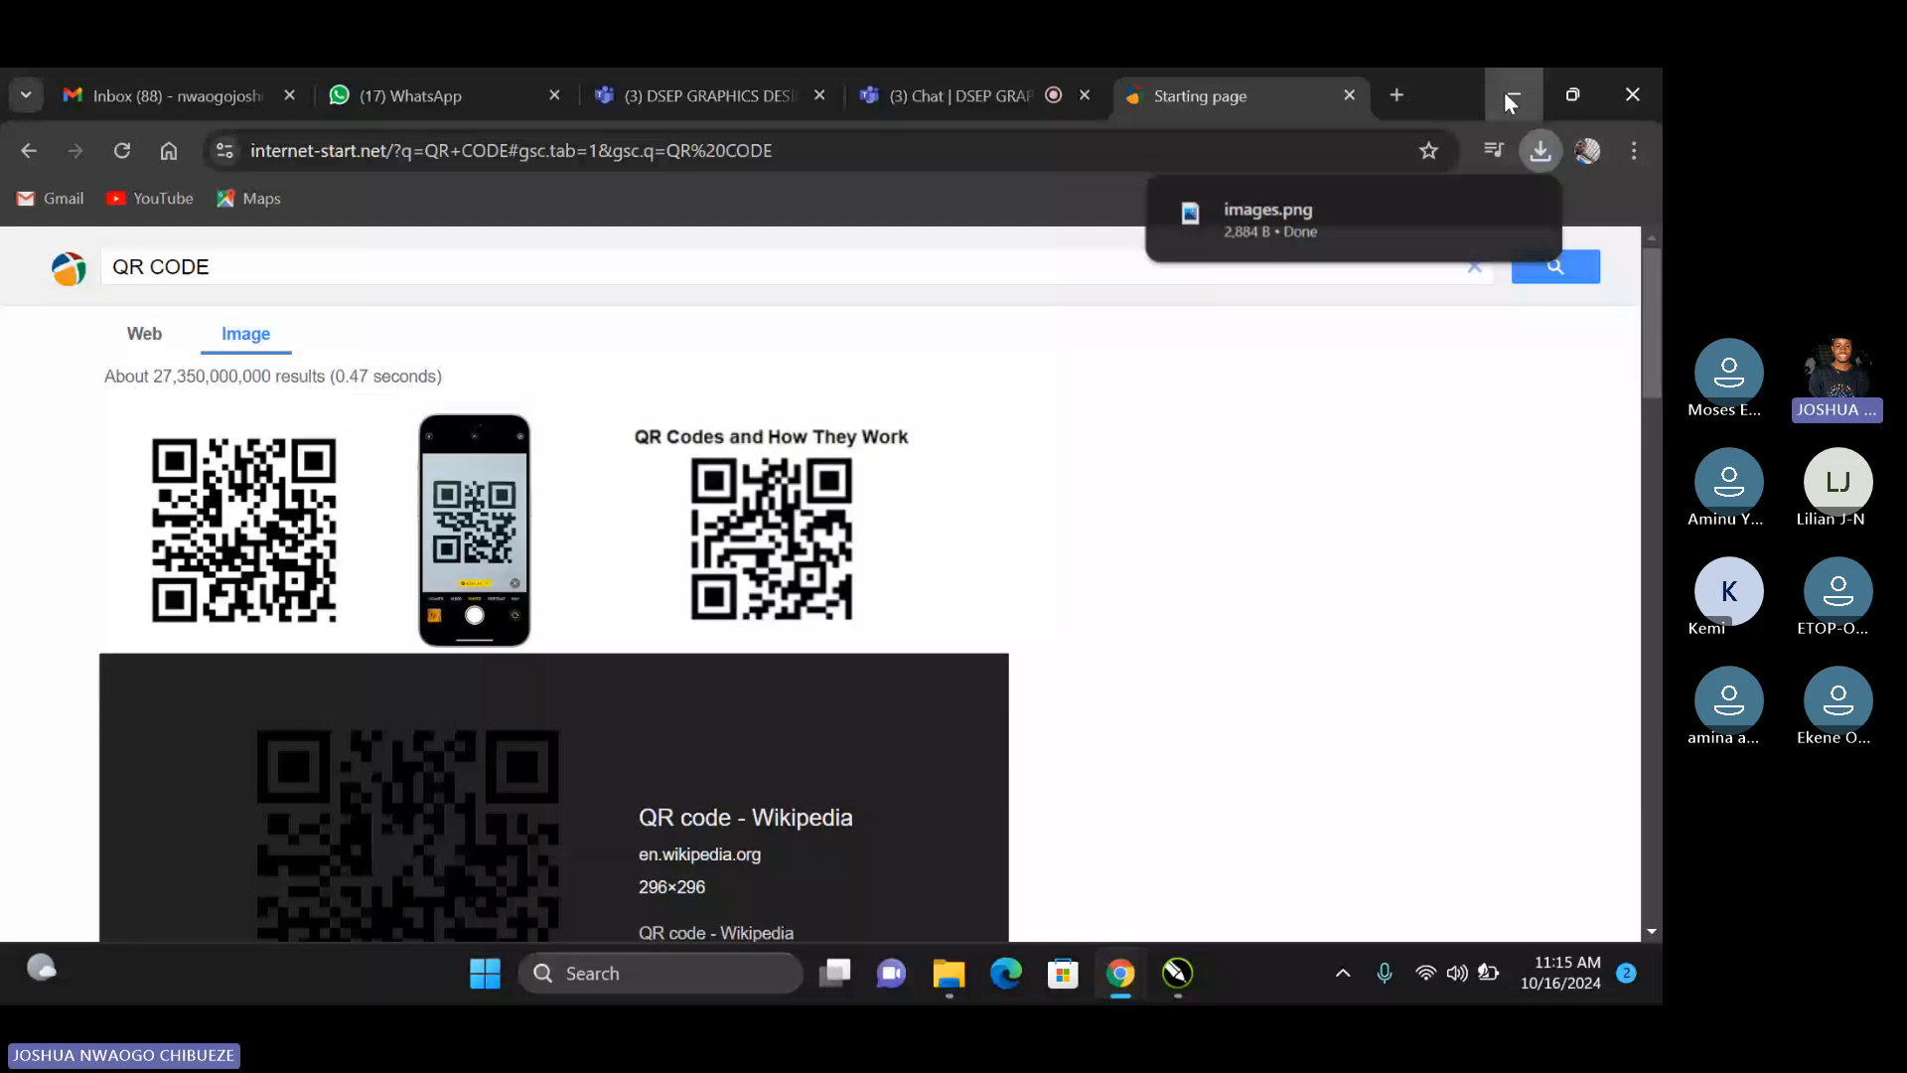
click(1510, 96)
key(Escape)
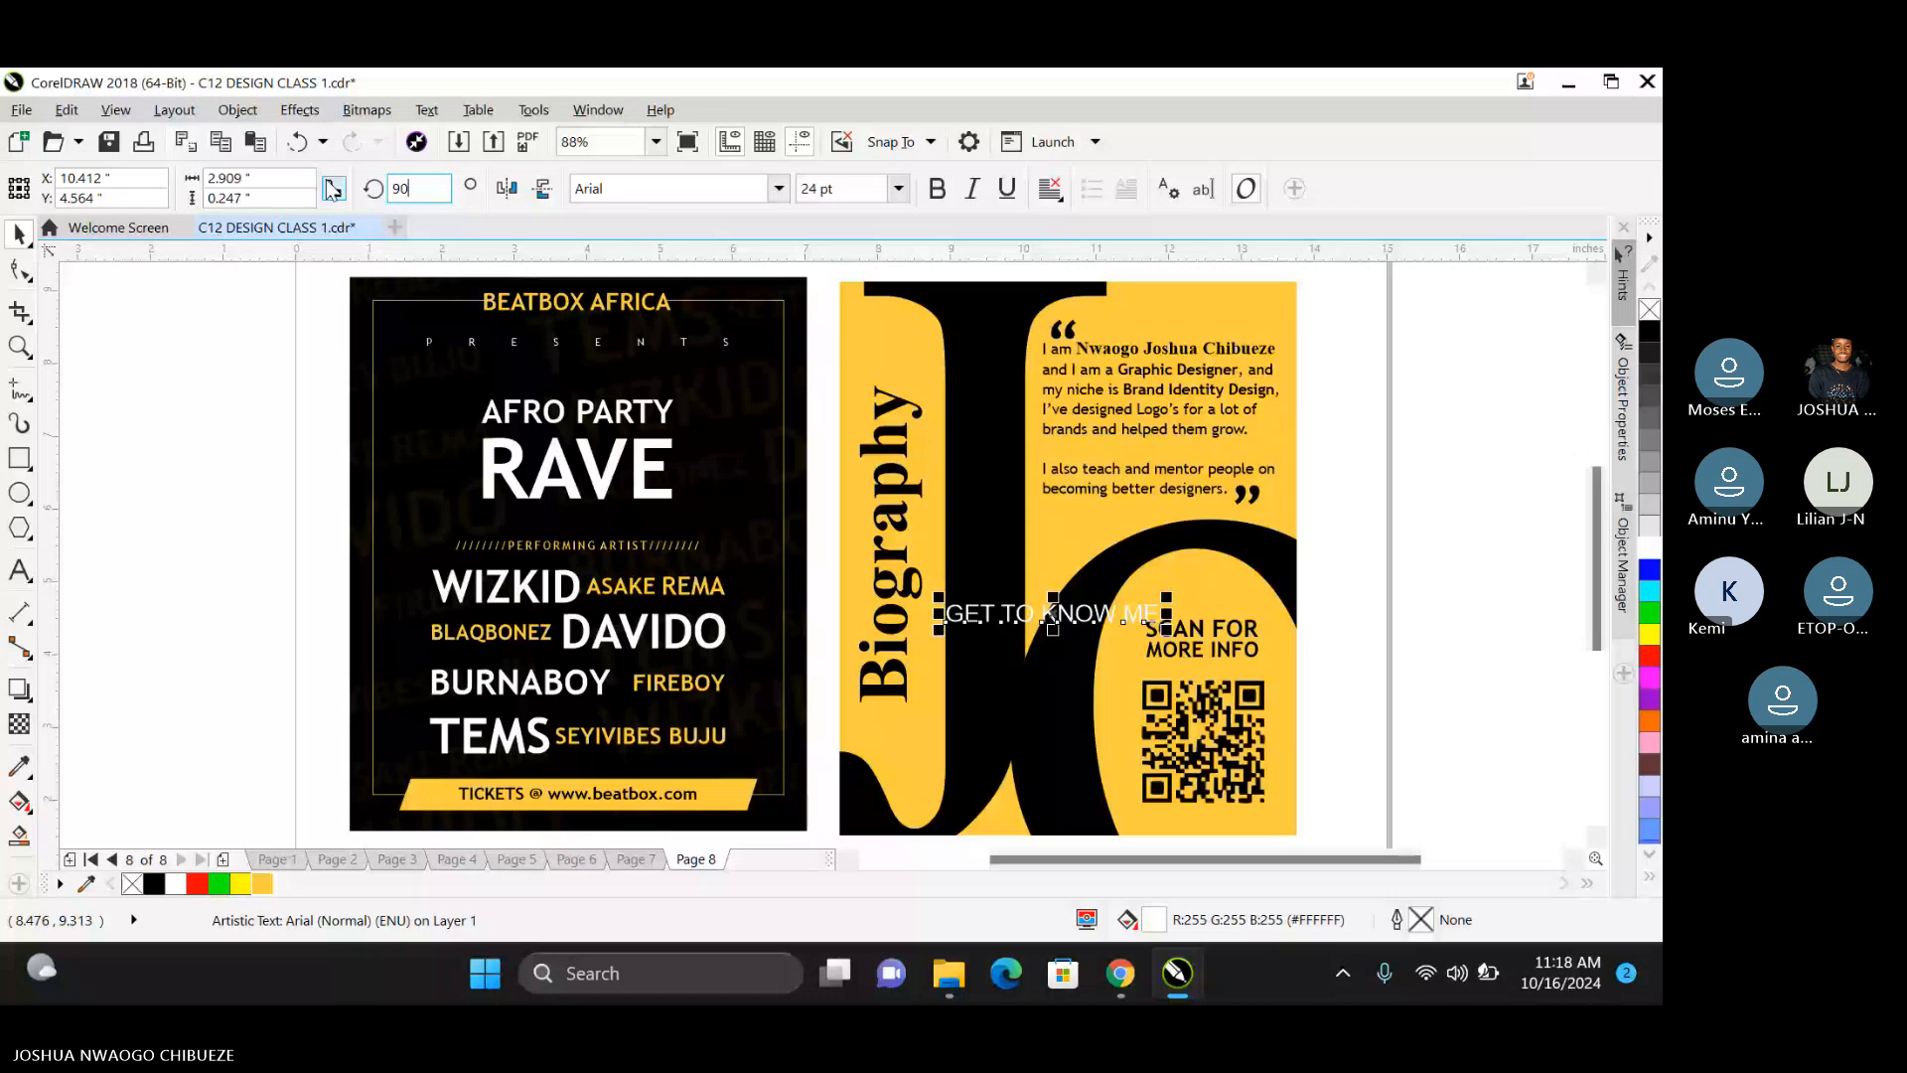
Rotate the white "GET TO KNOW ME" text 90 degrees and set it in Trebuchet MS Bold.
key(Return)
click(779, 188)
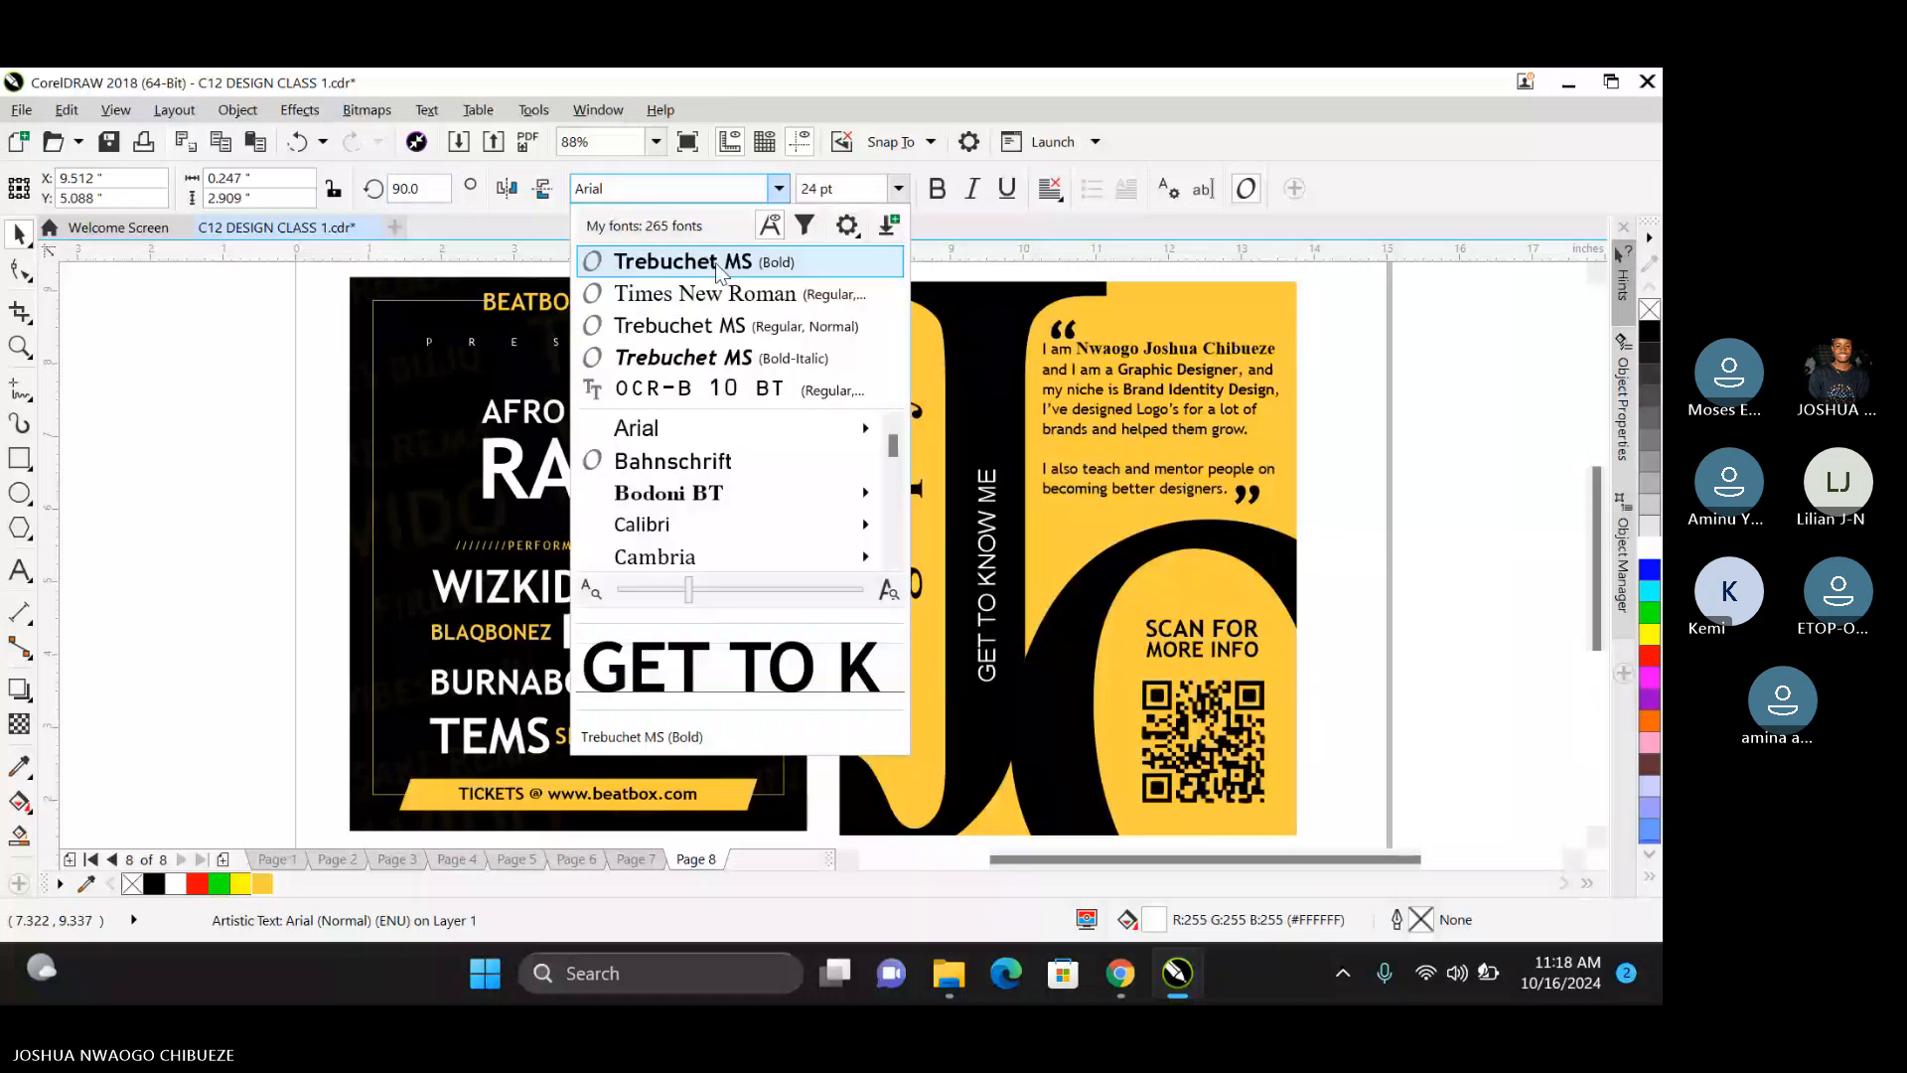
click(718, 264)
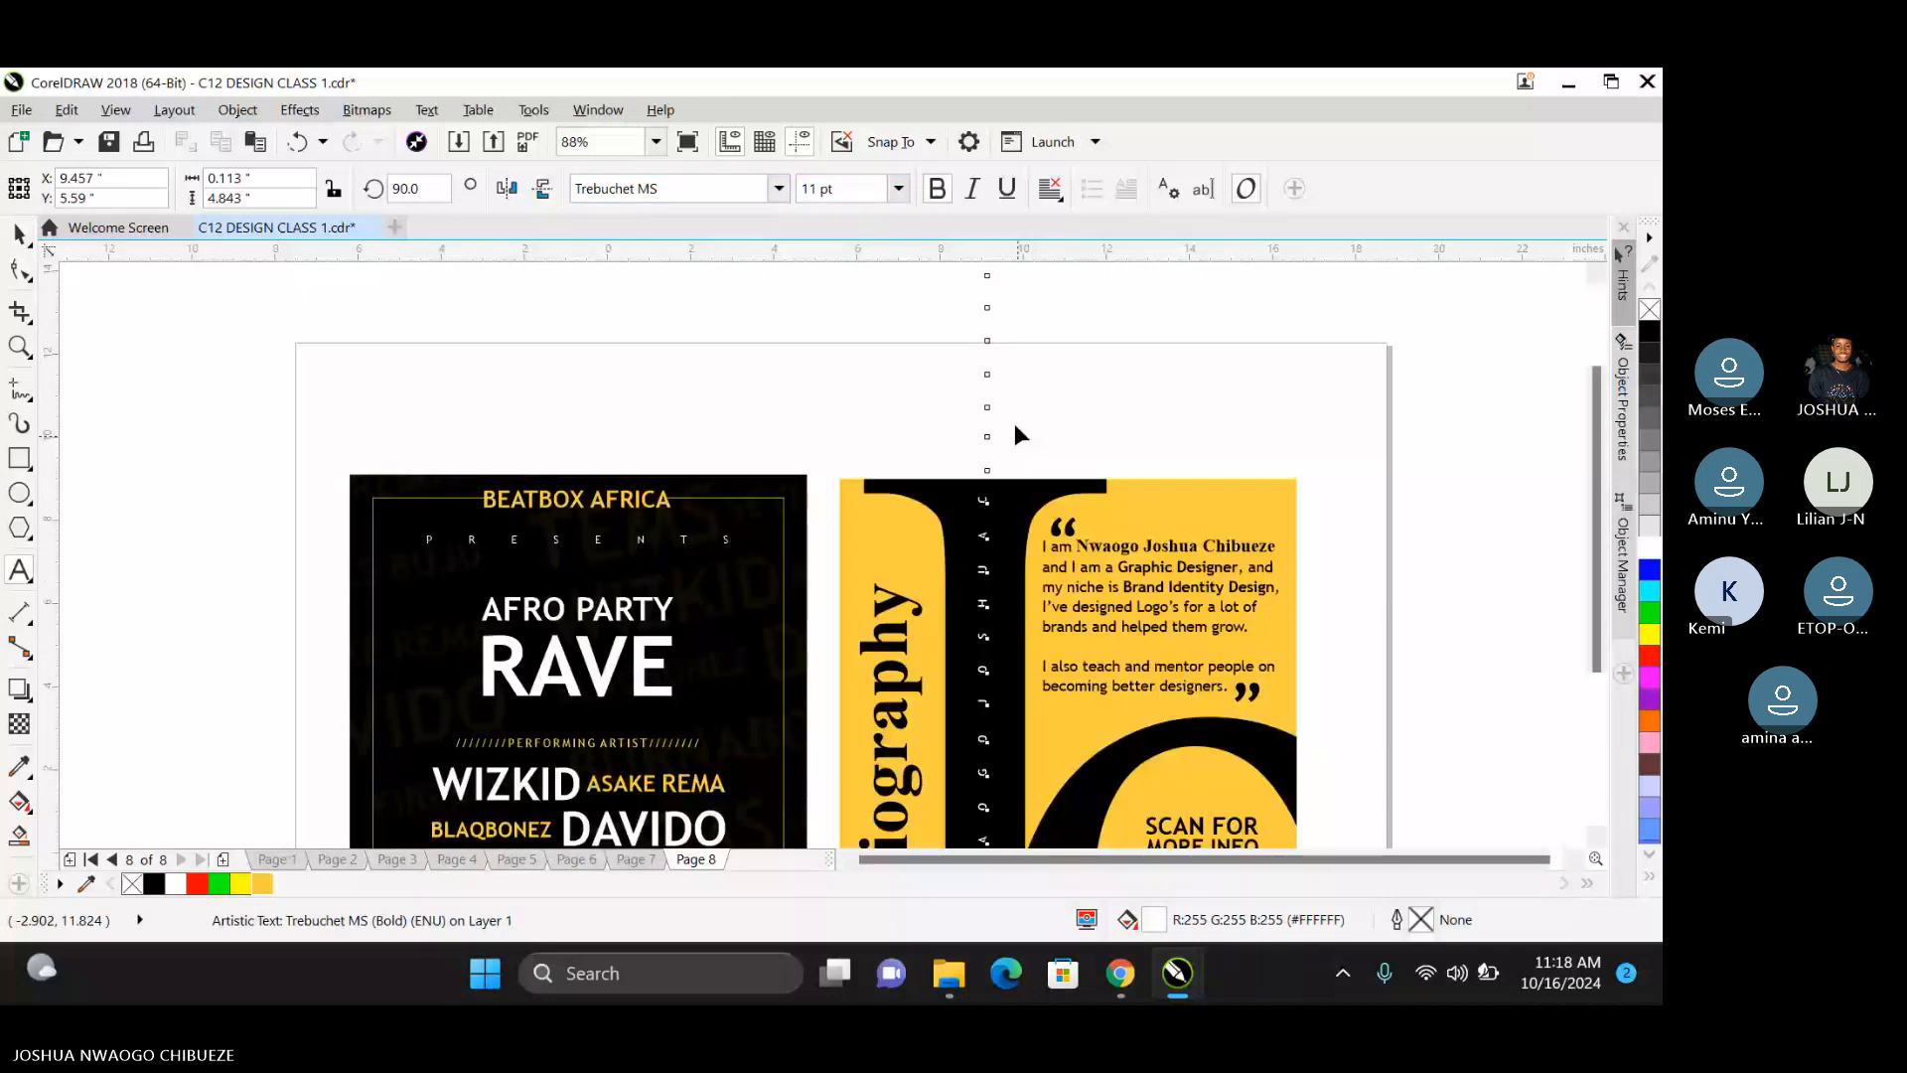
scroll(1015, 437, down, 3)
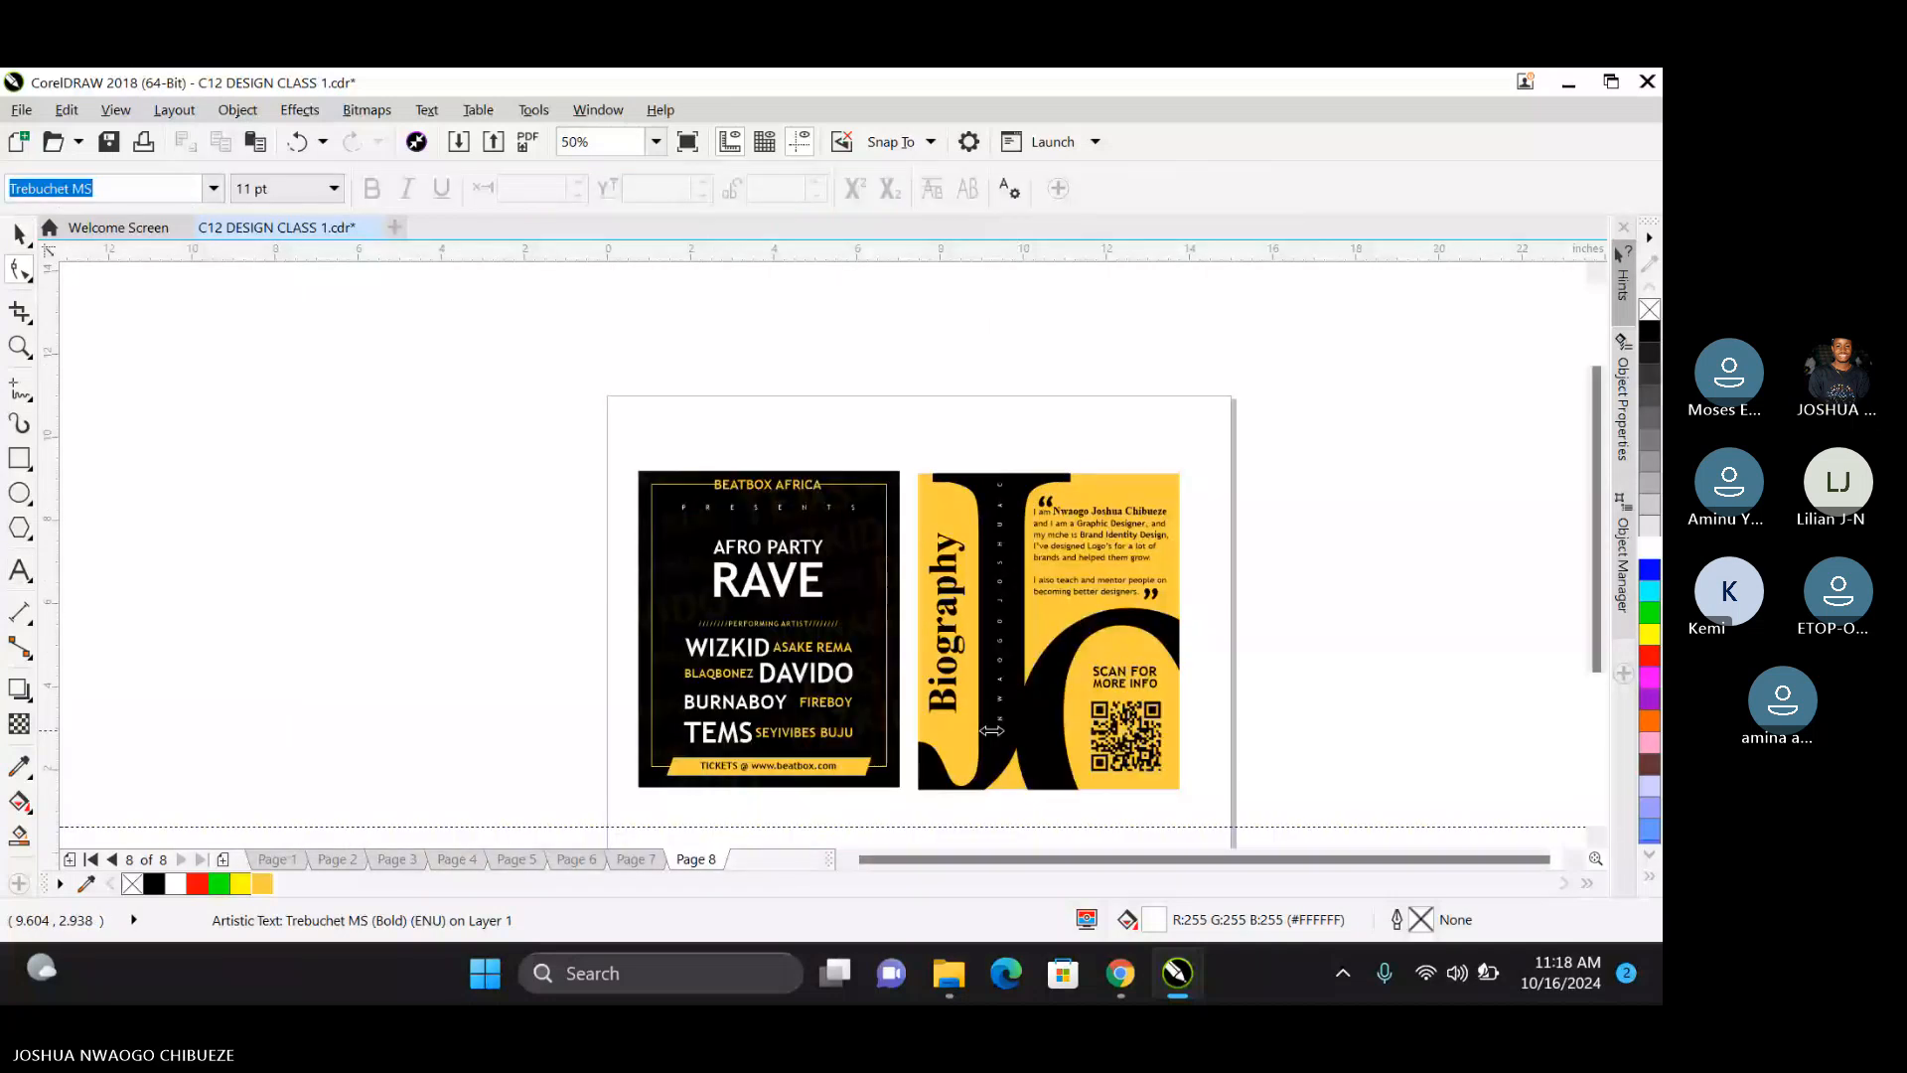
Enlarge the oversized "o" inside the yellow biography frame to about 968 pt and finish editing the PowerClip contents.
click(17, 236)
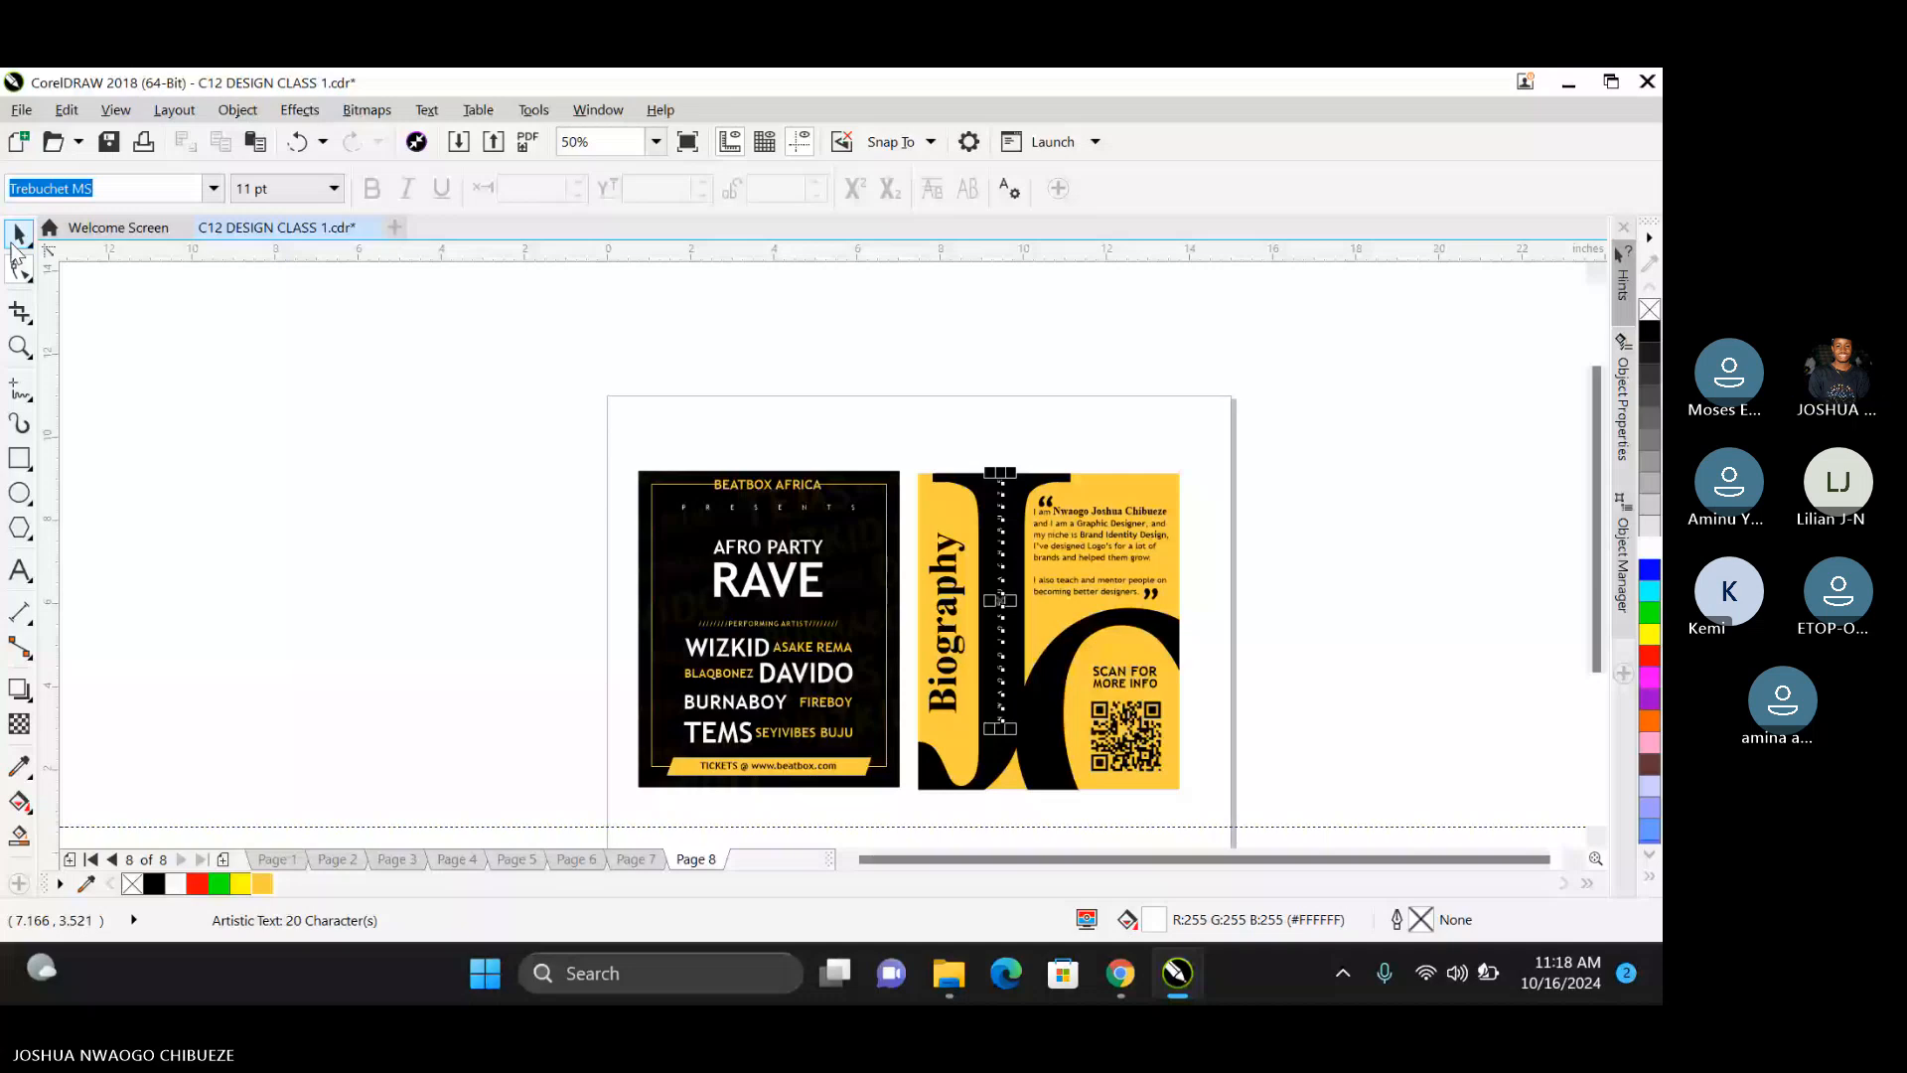
scroll(998, 695, up, 3)
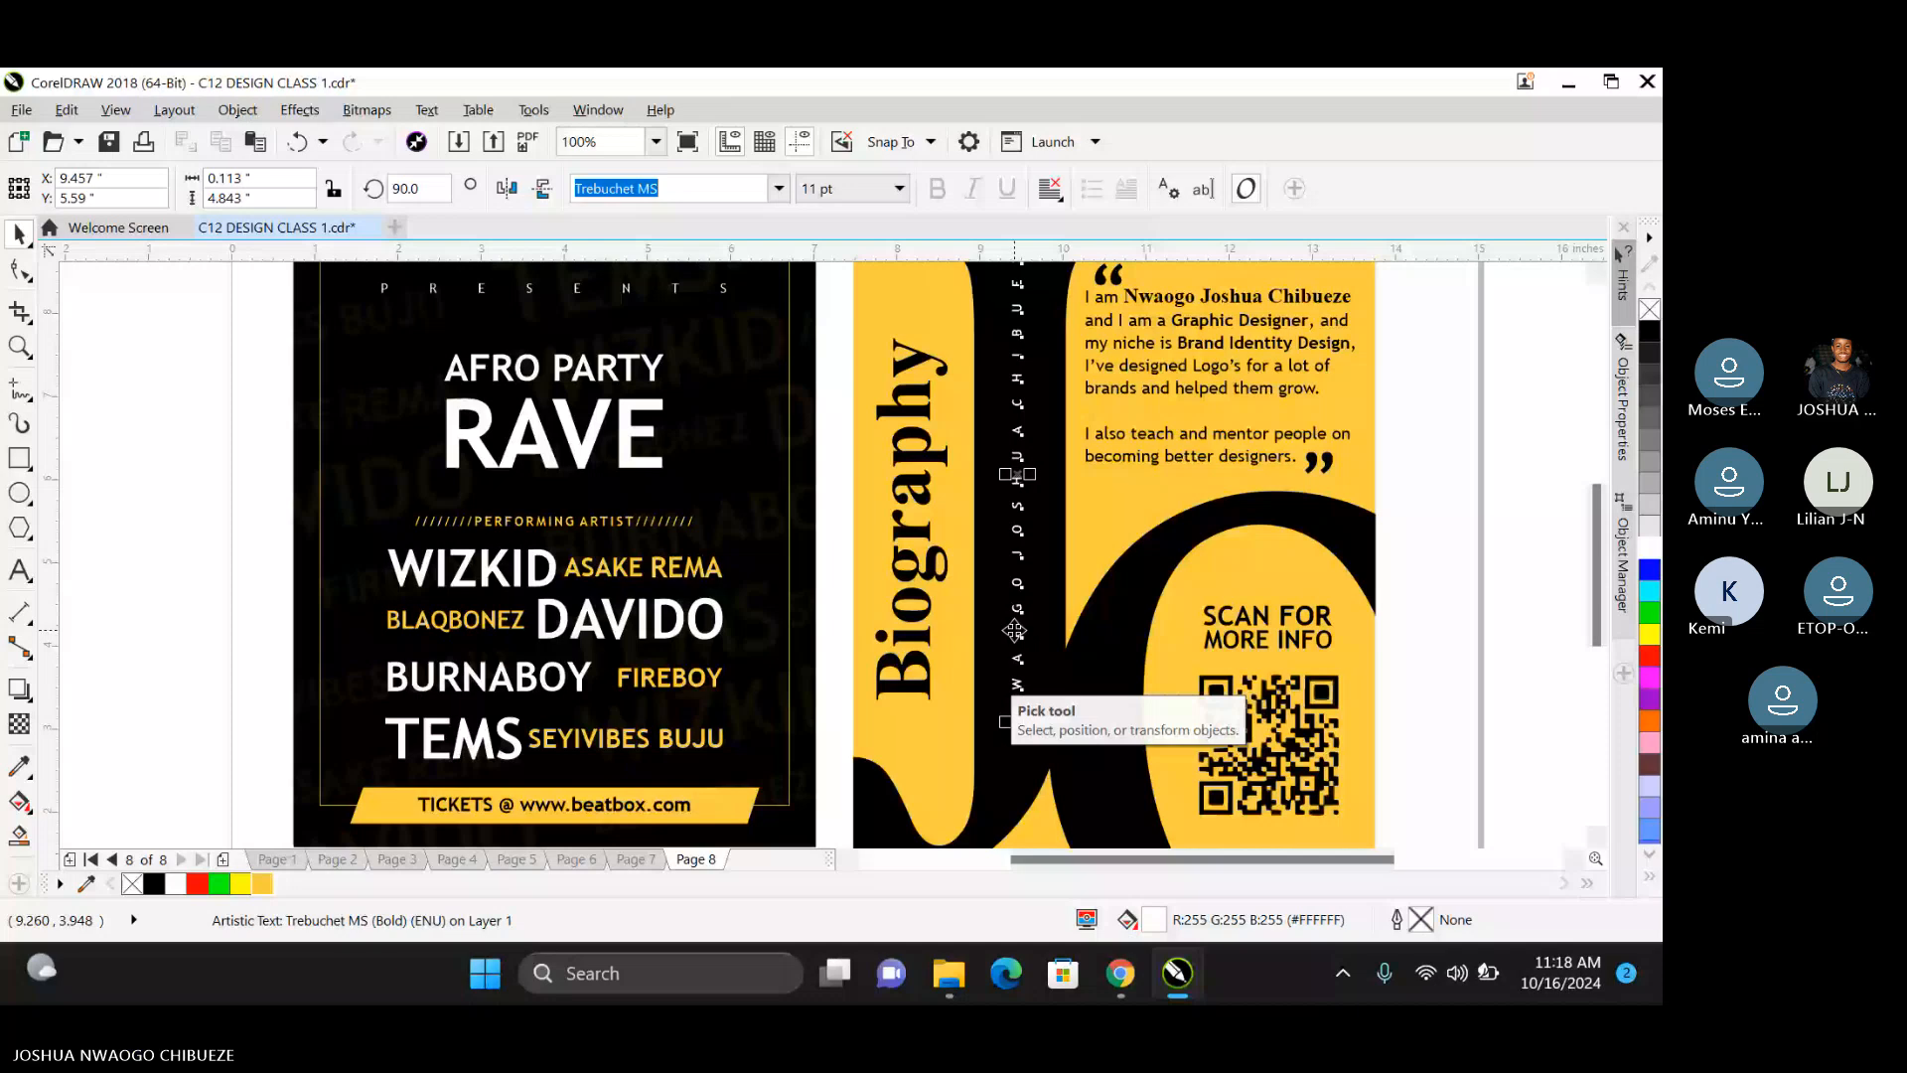
scroll(1013, 629, up, 2)
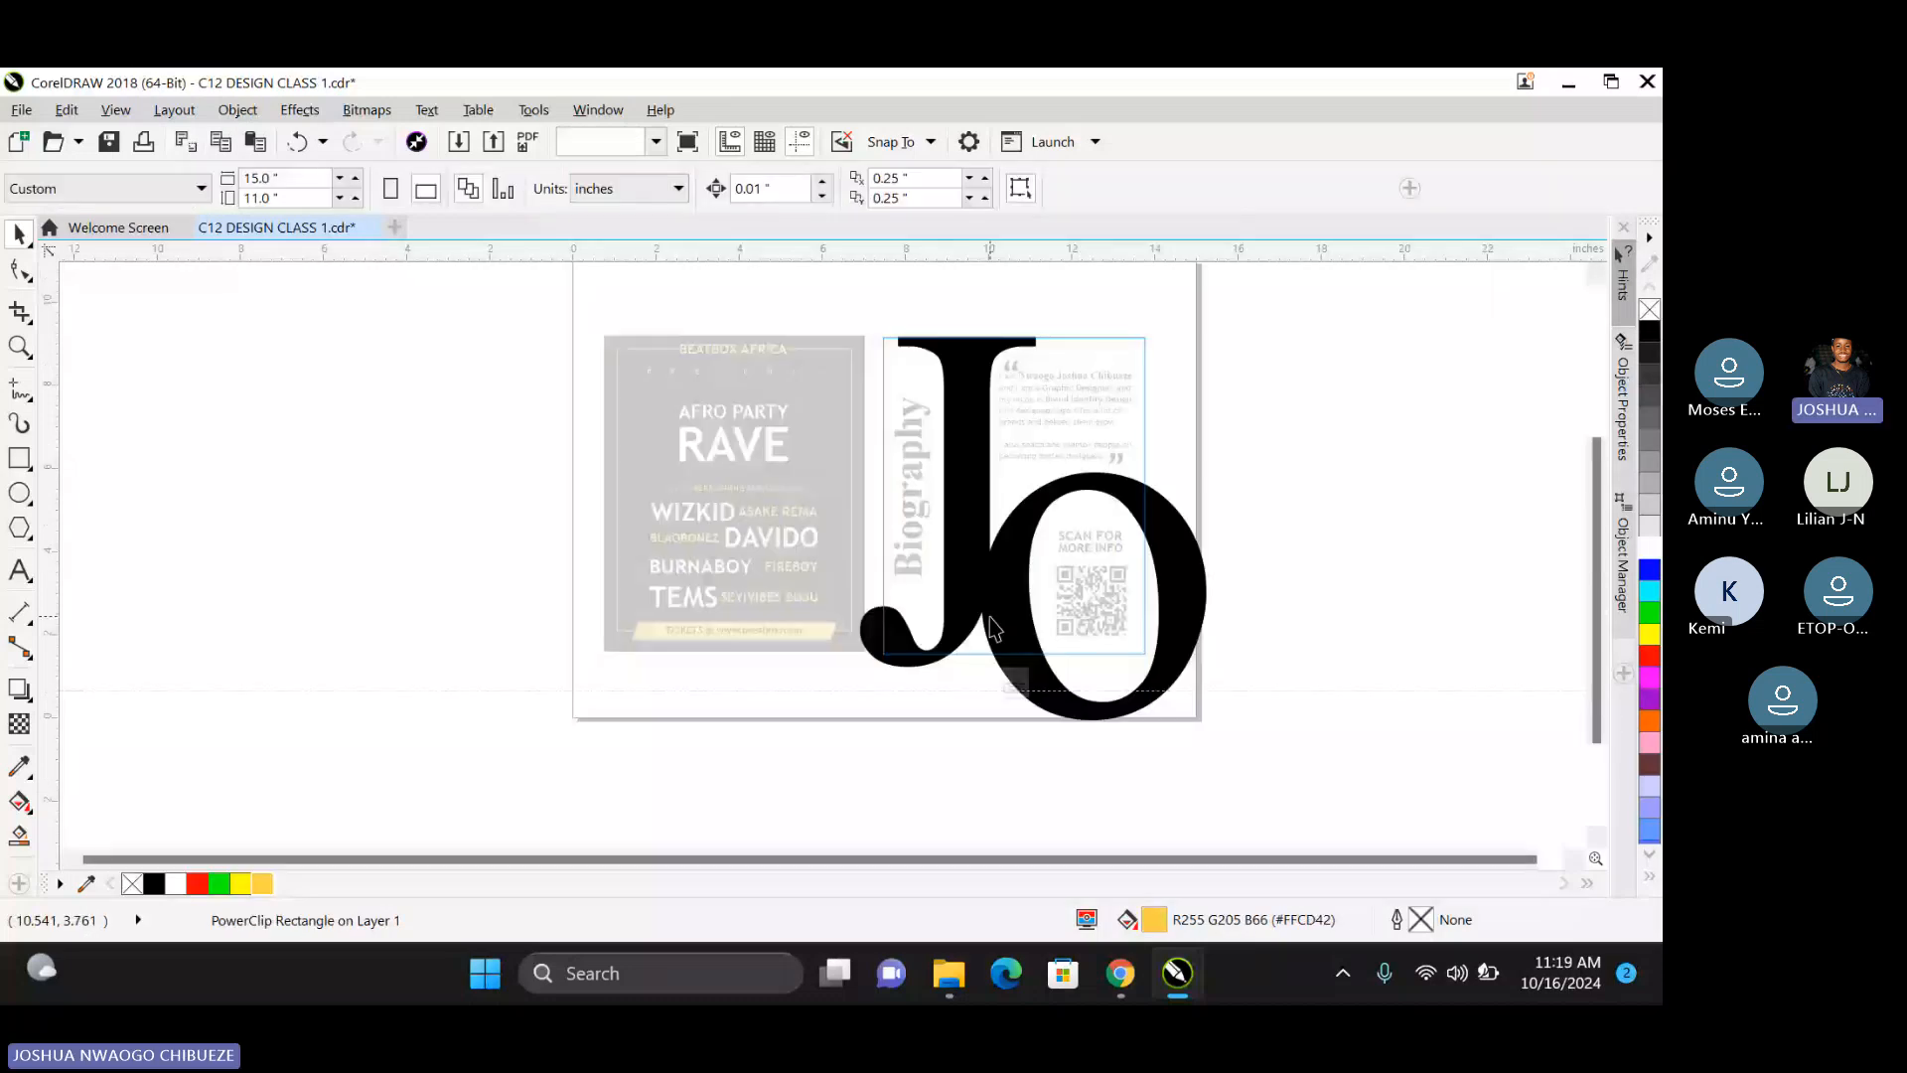
click(993, 628)
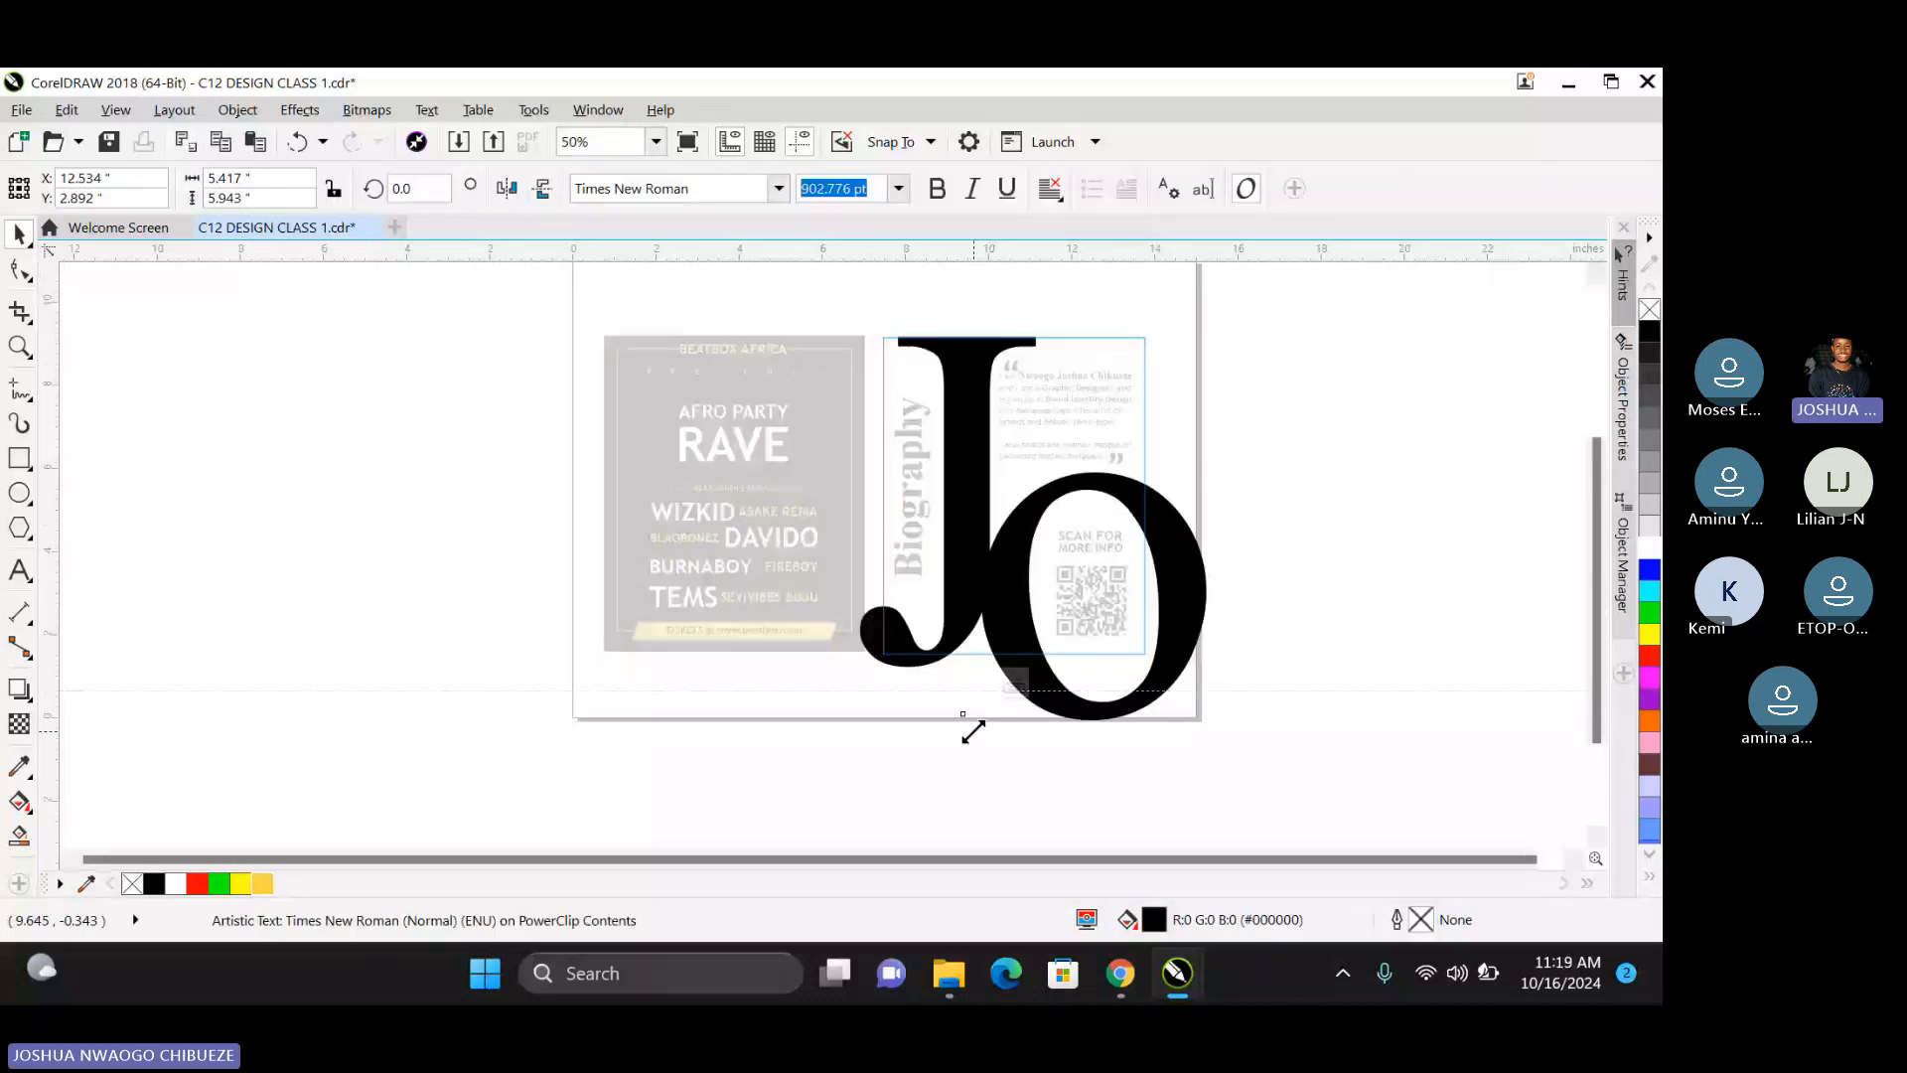
drag(970, 728, 956, 761)
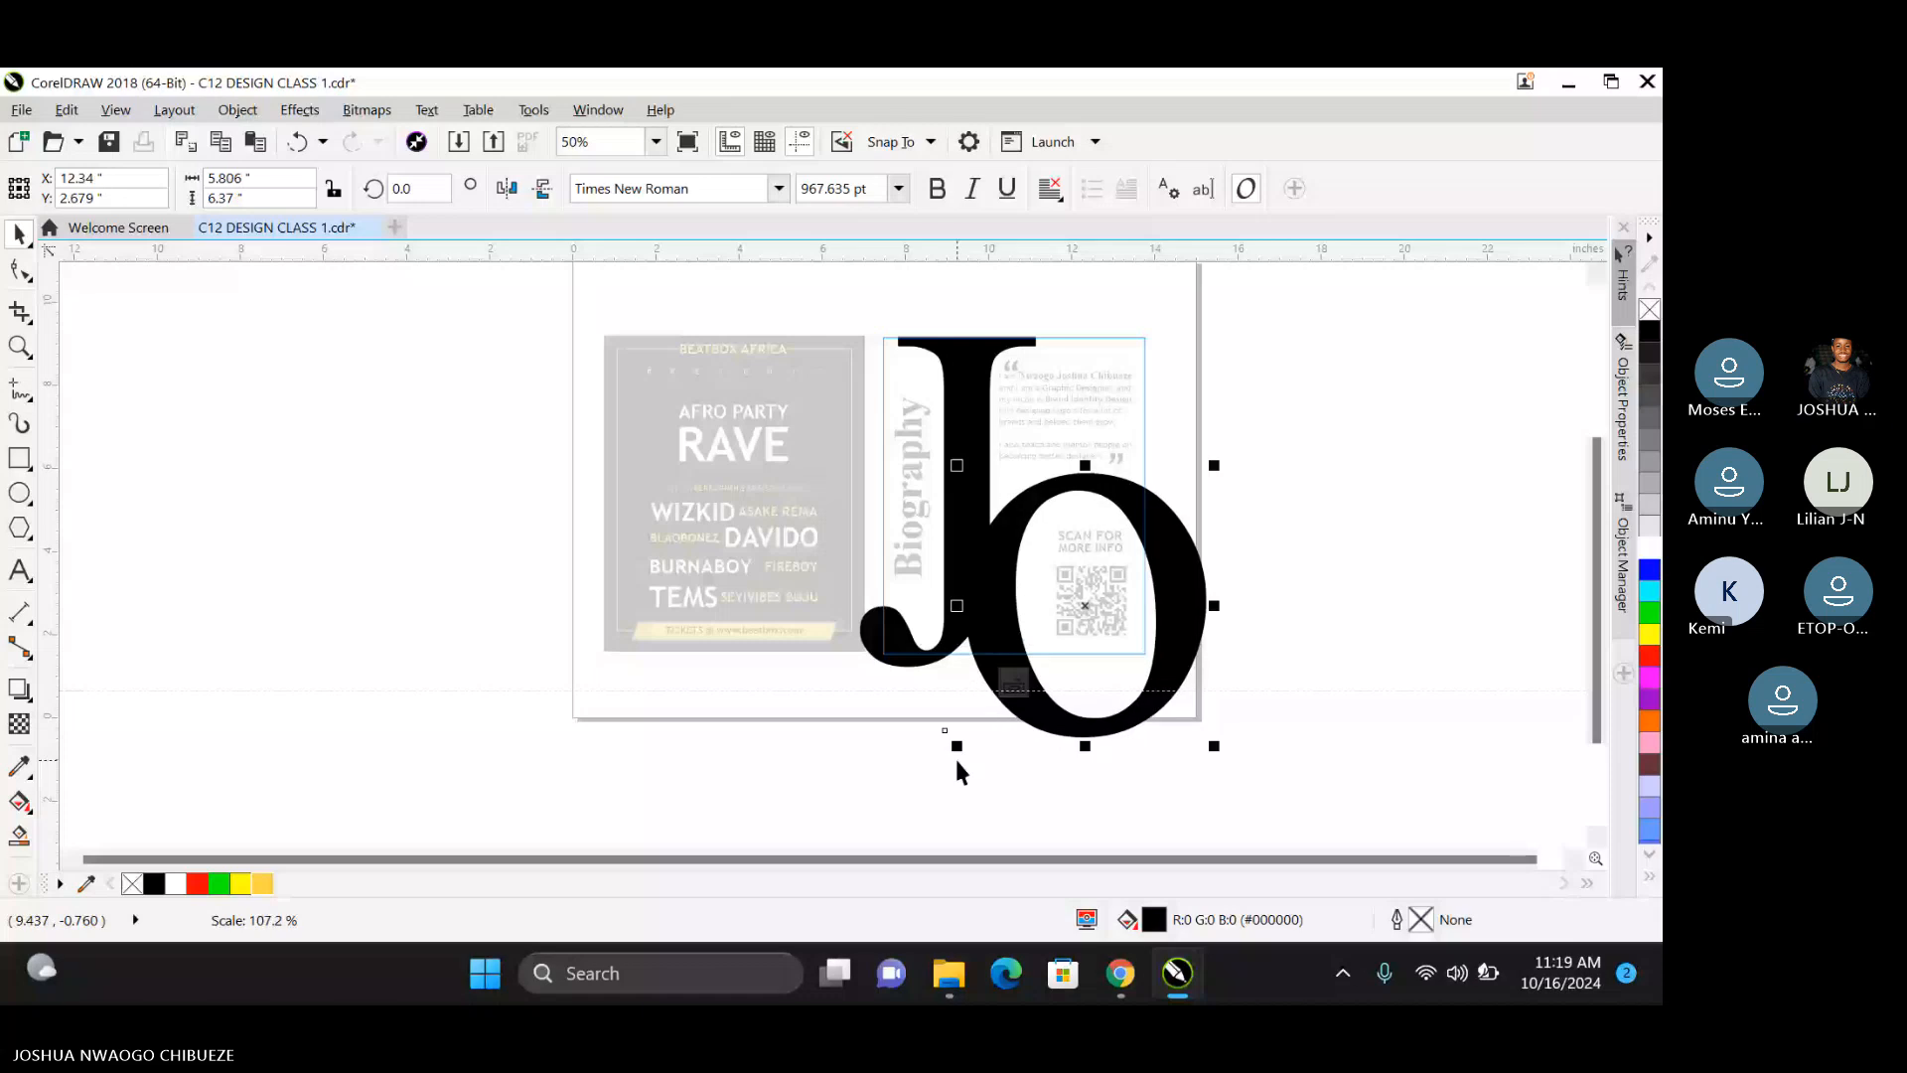
click(1014, 685)
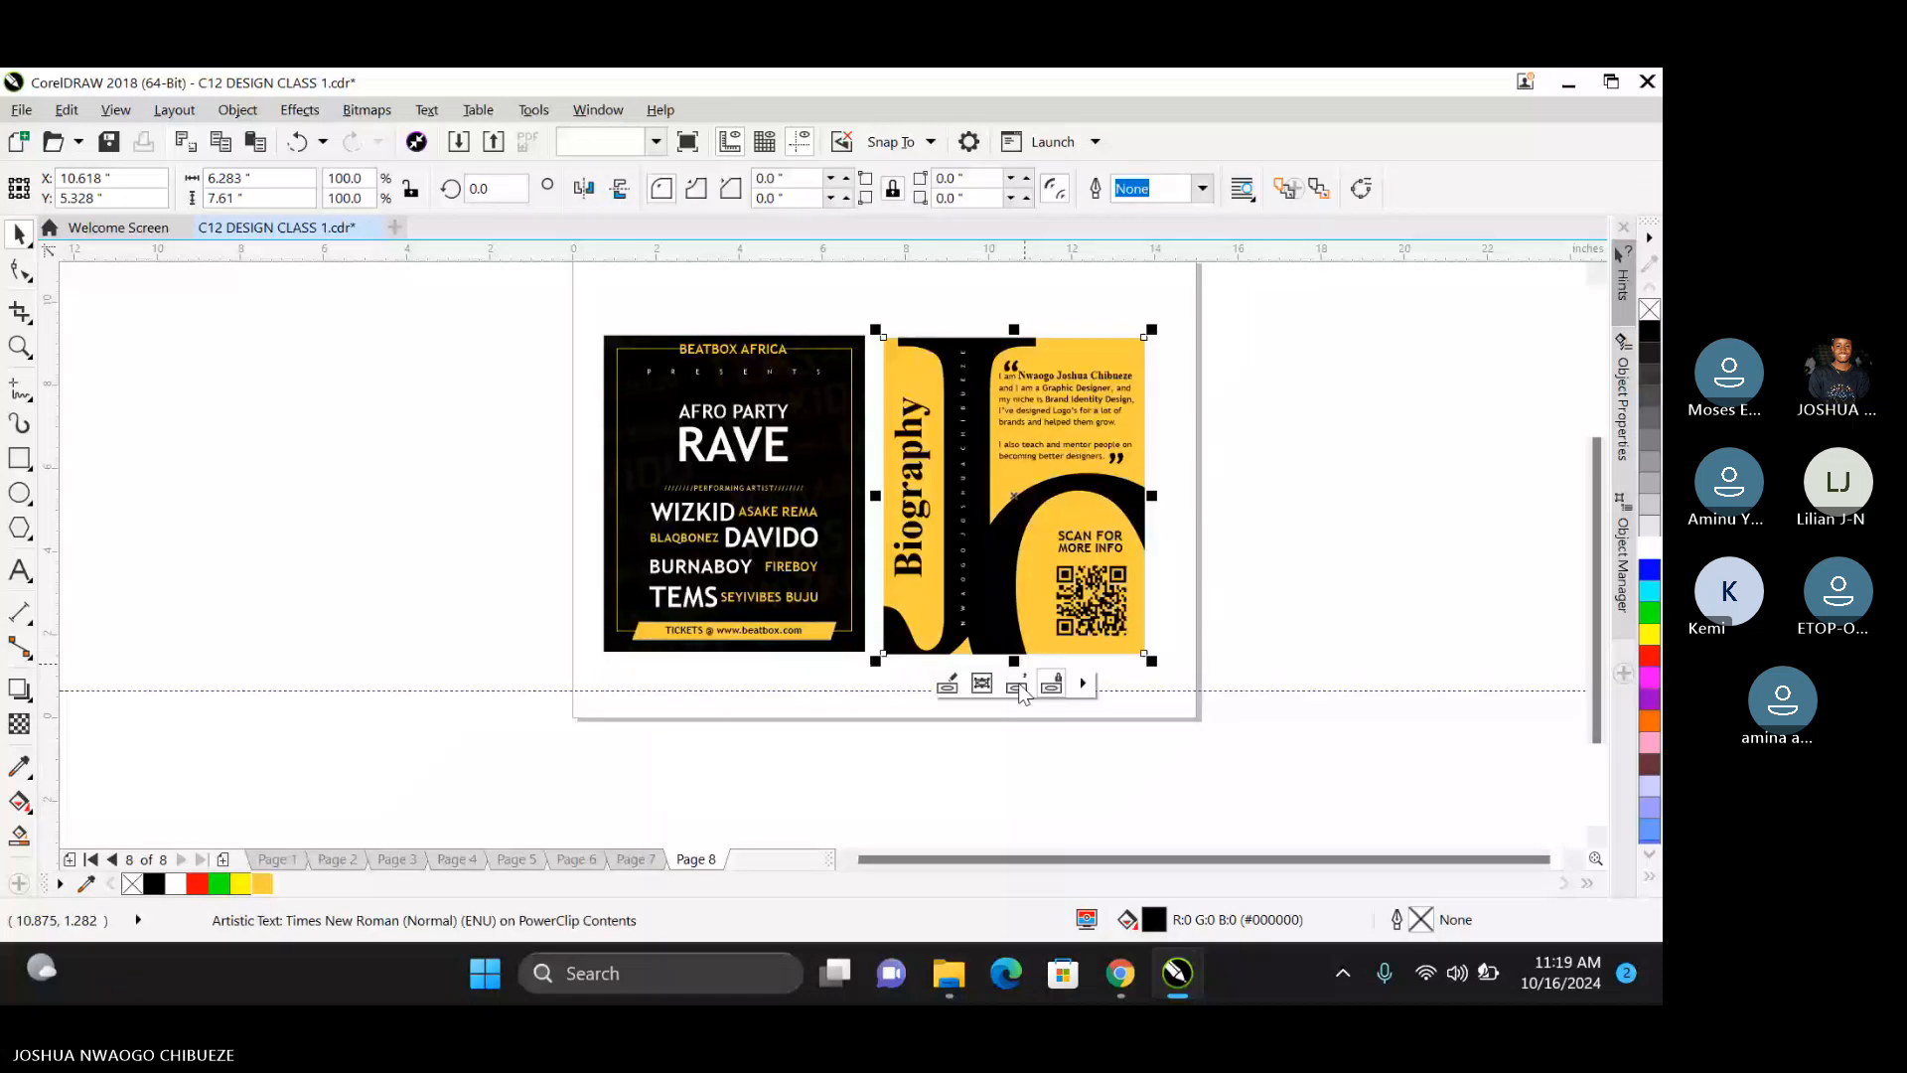
key(Escape)
Move the white vertical name text toward the middle of the J's stem.
scroll(956, 582, up, 1)
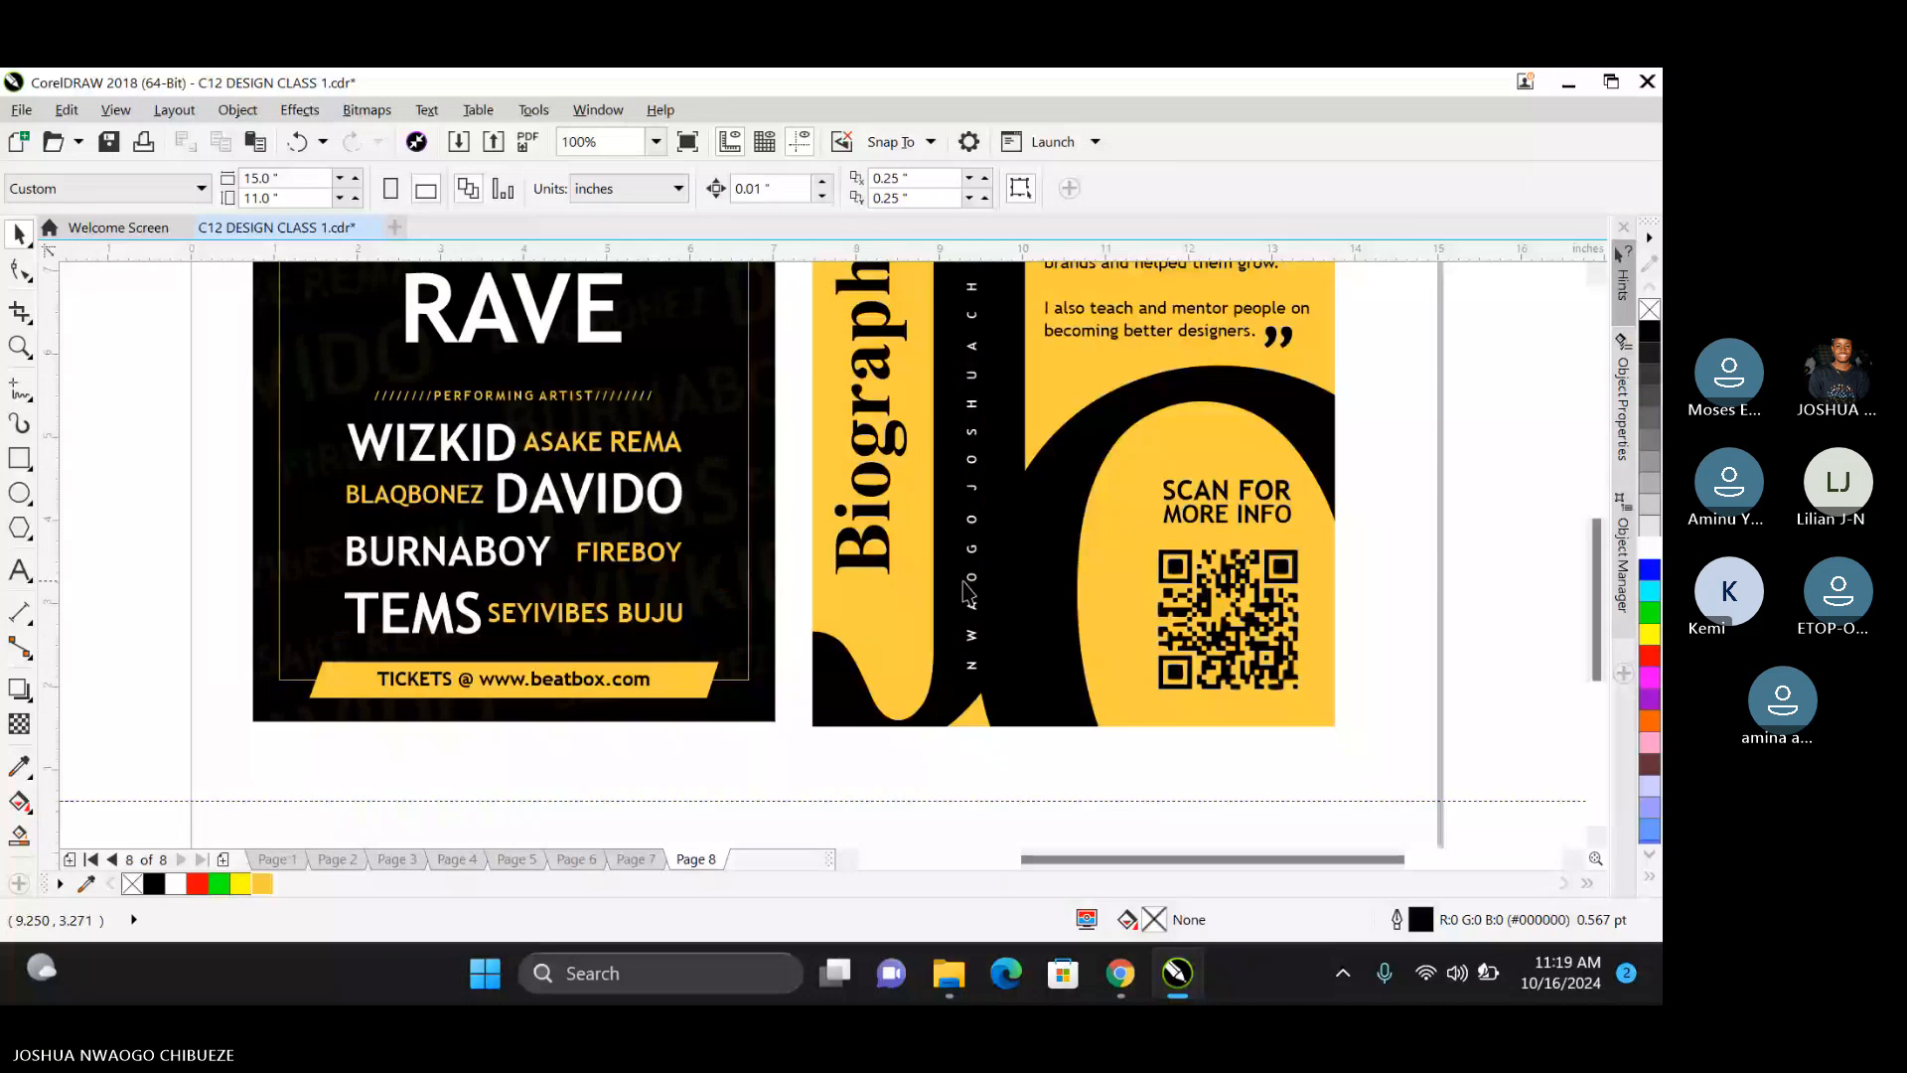
click(976, 566)
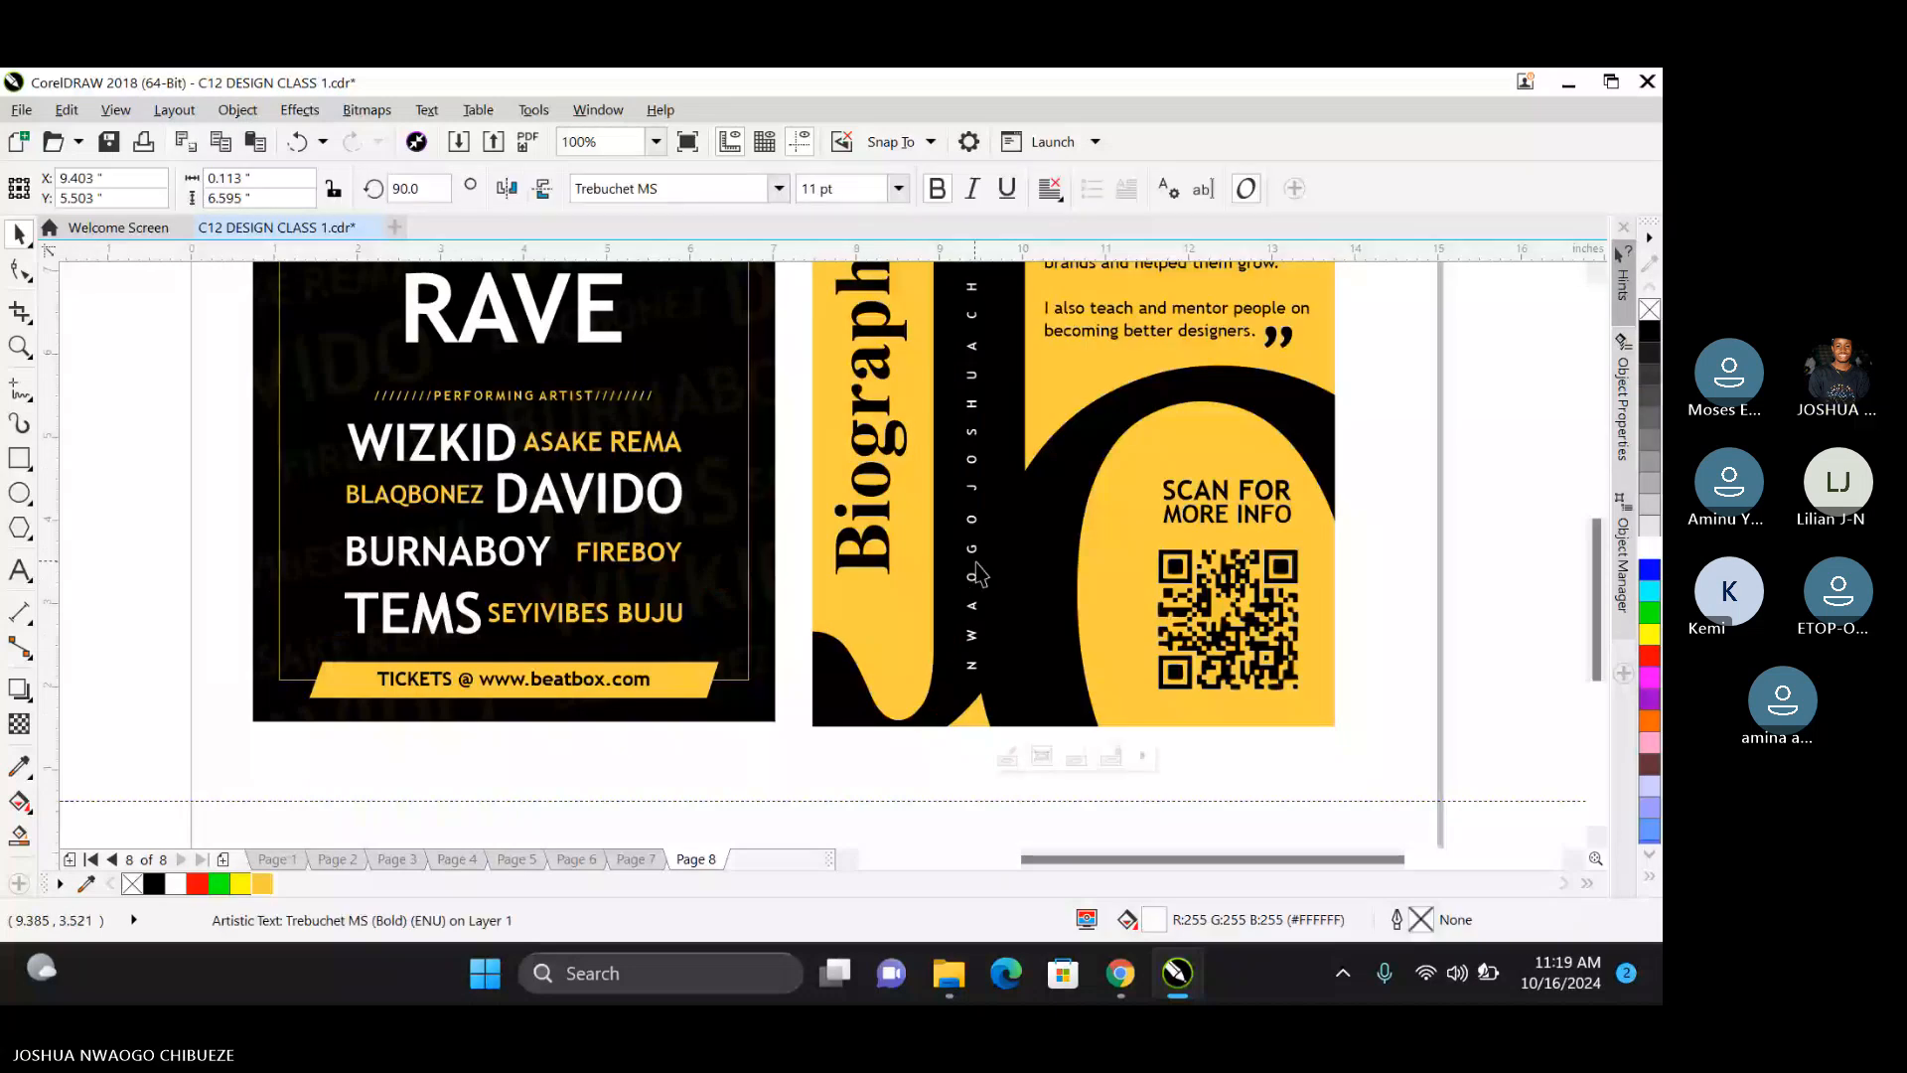
key(ctrl+z)
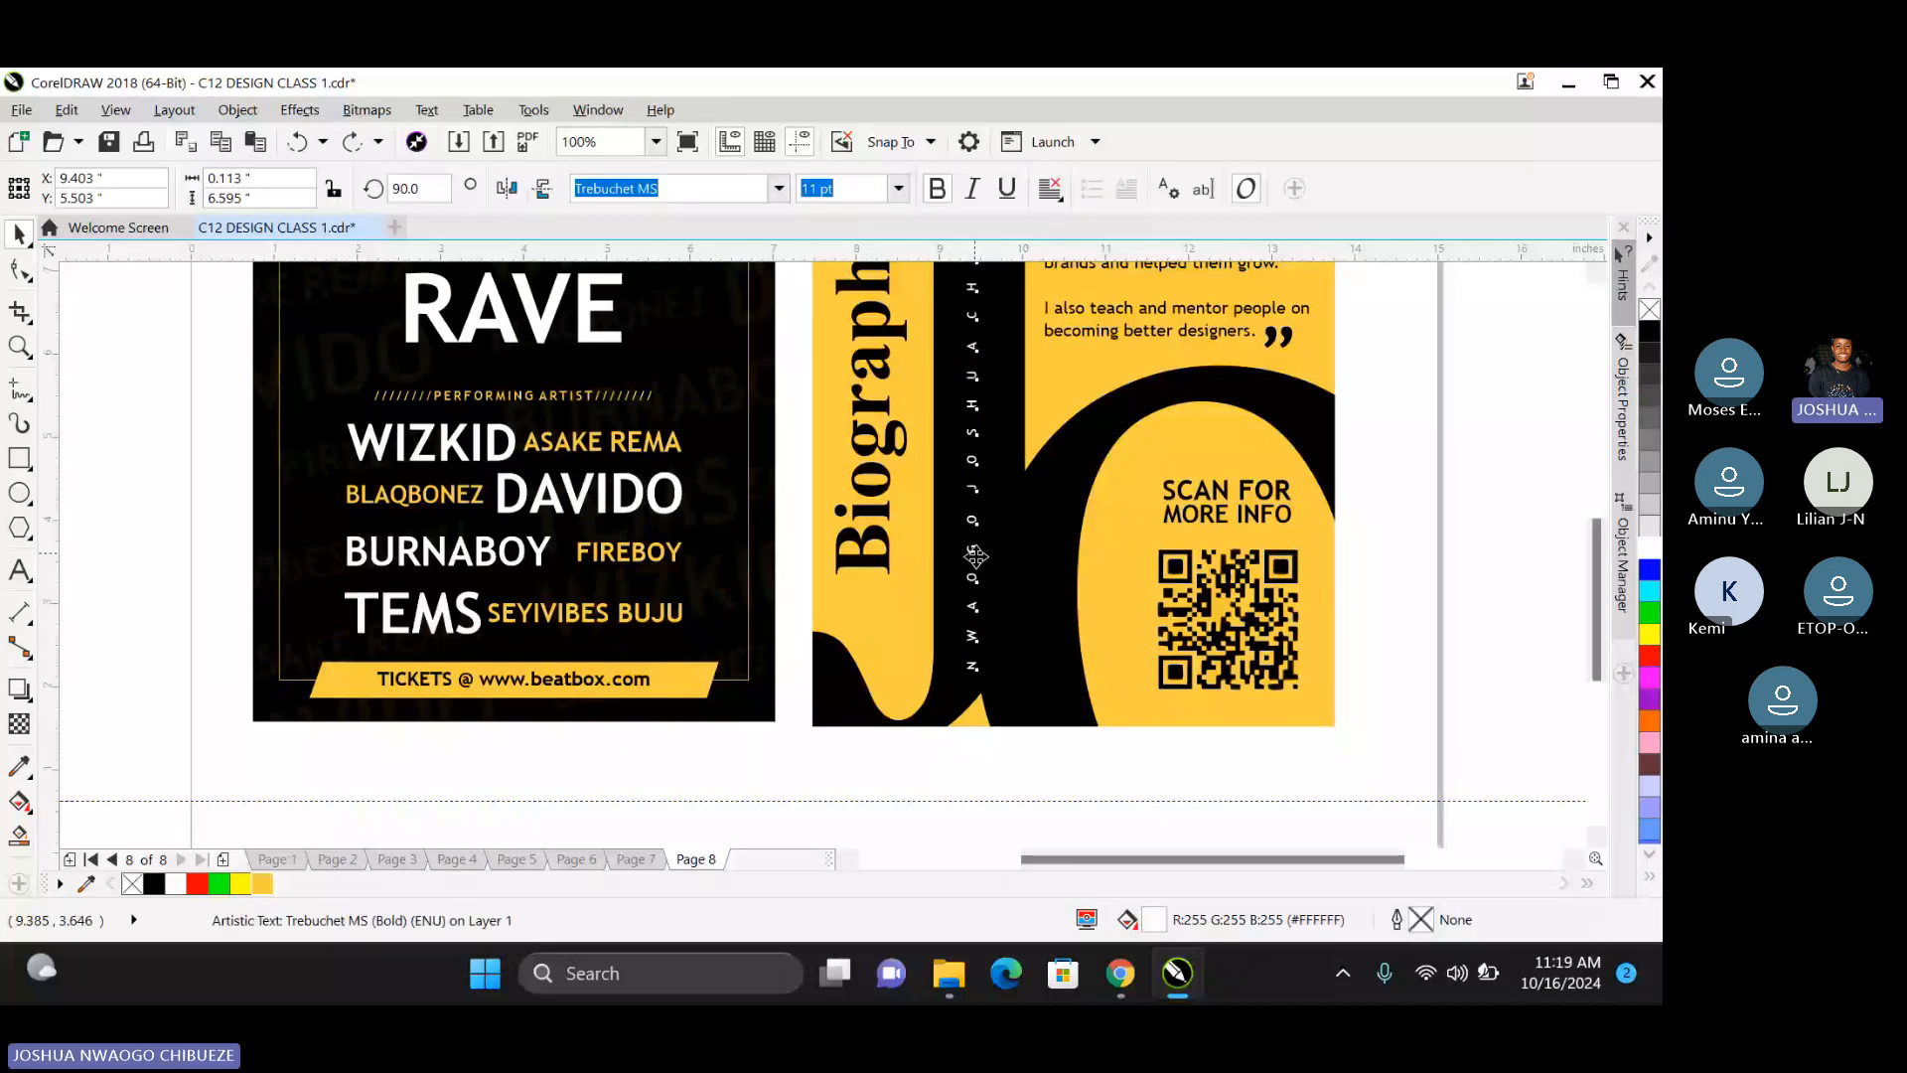
drag(977, 556, 981, 564)
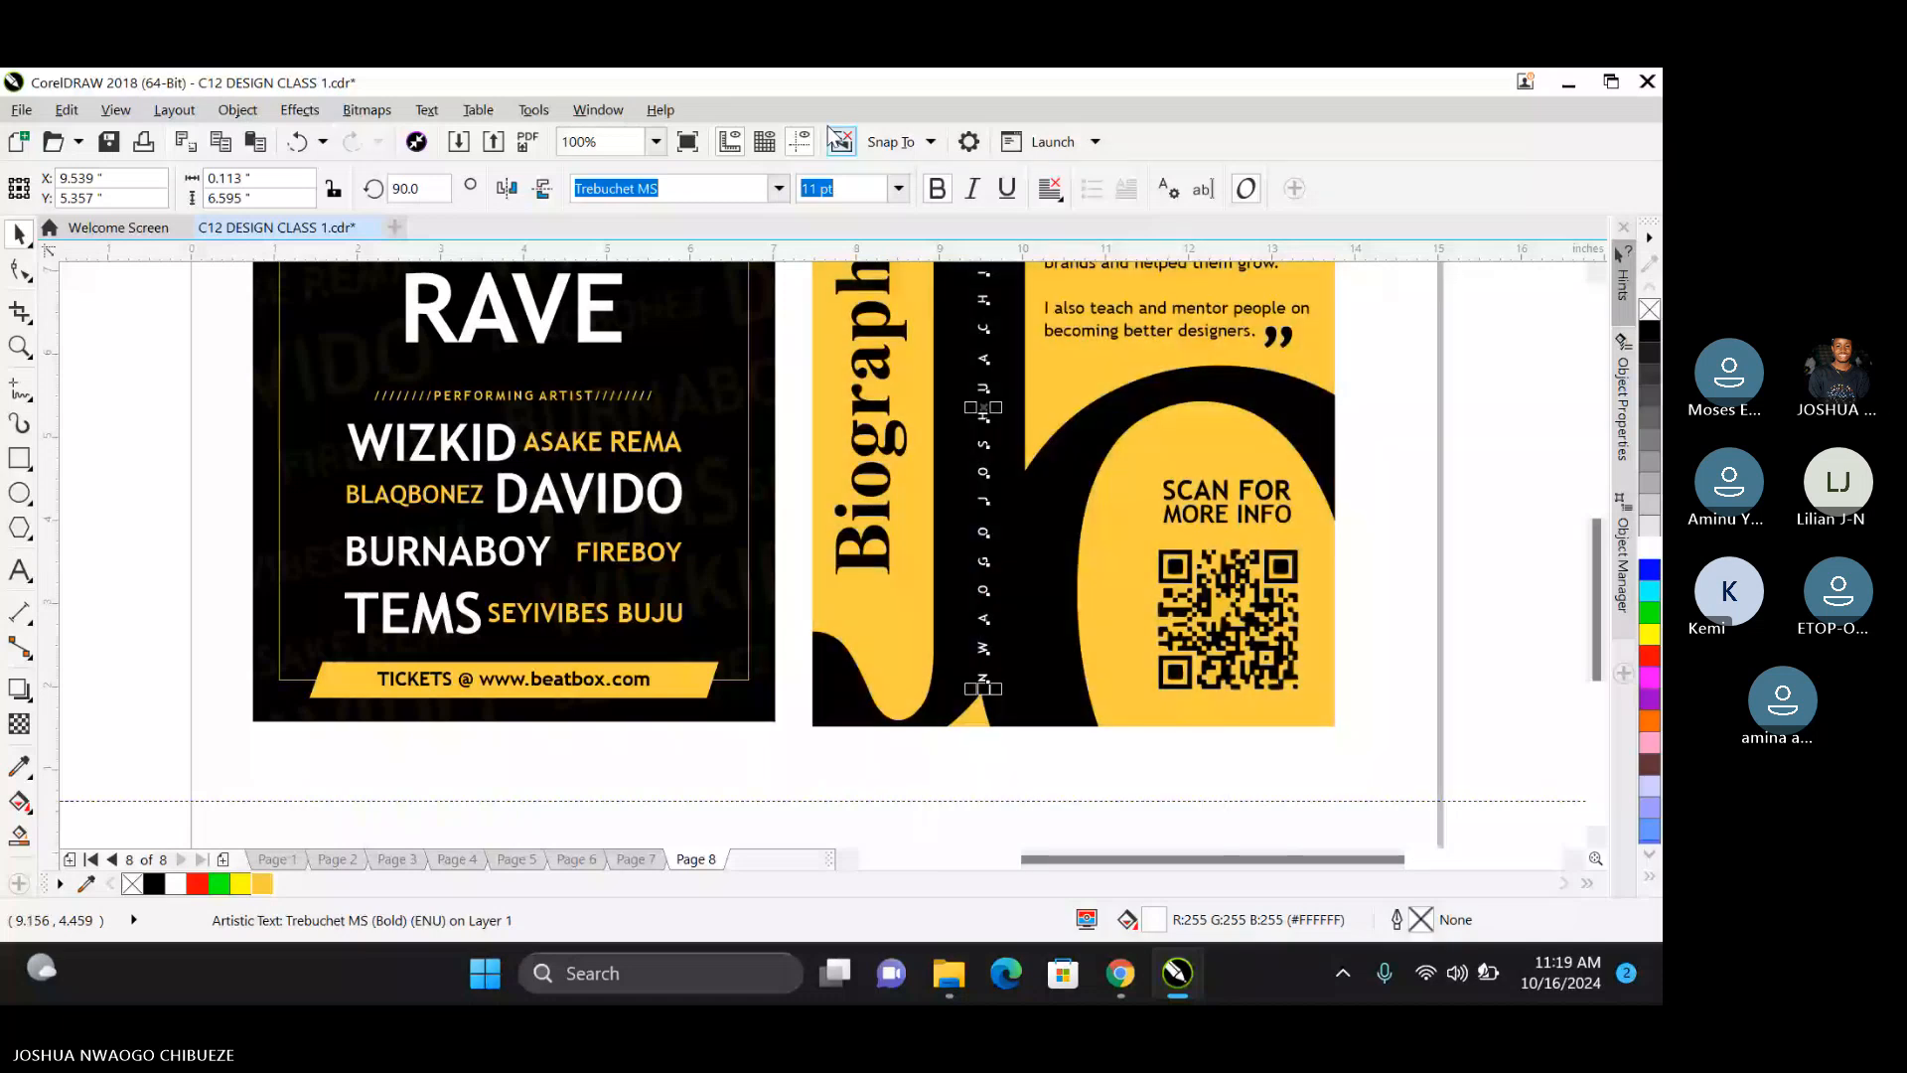
text(10.618)
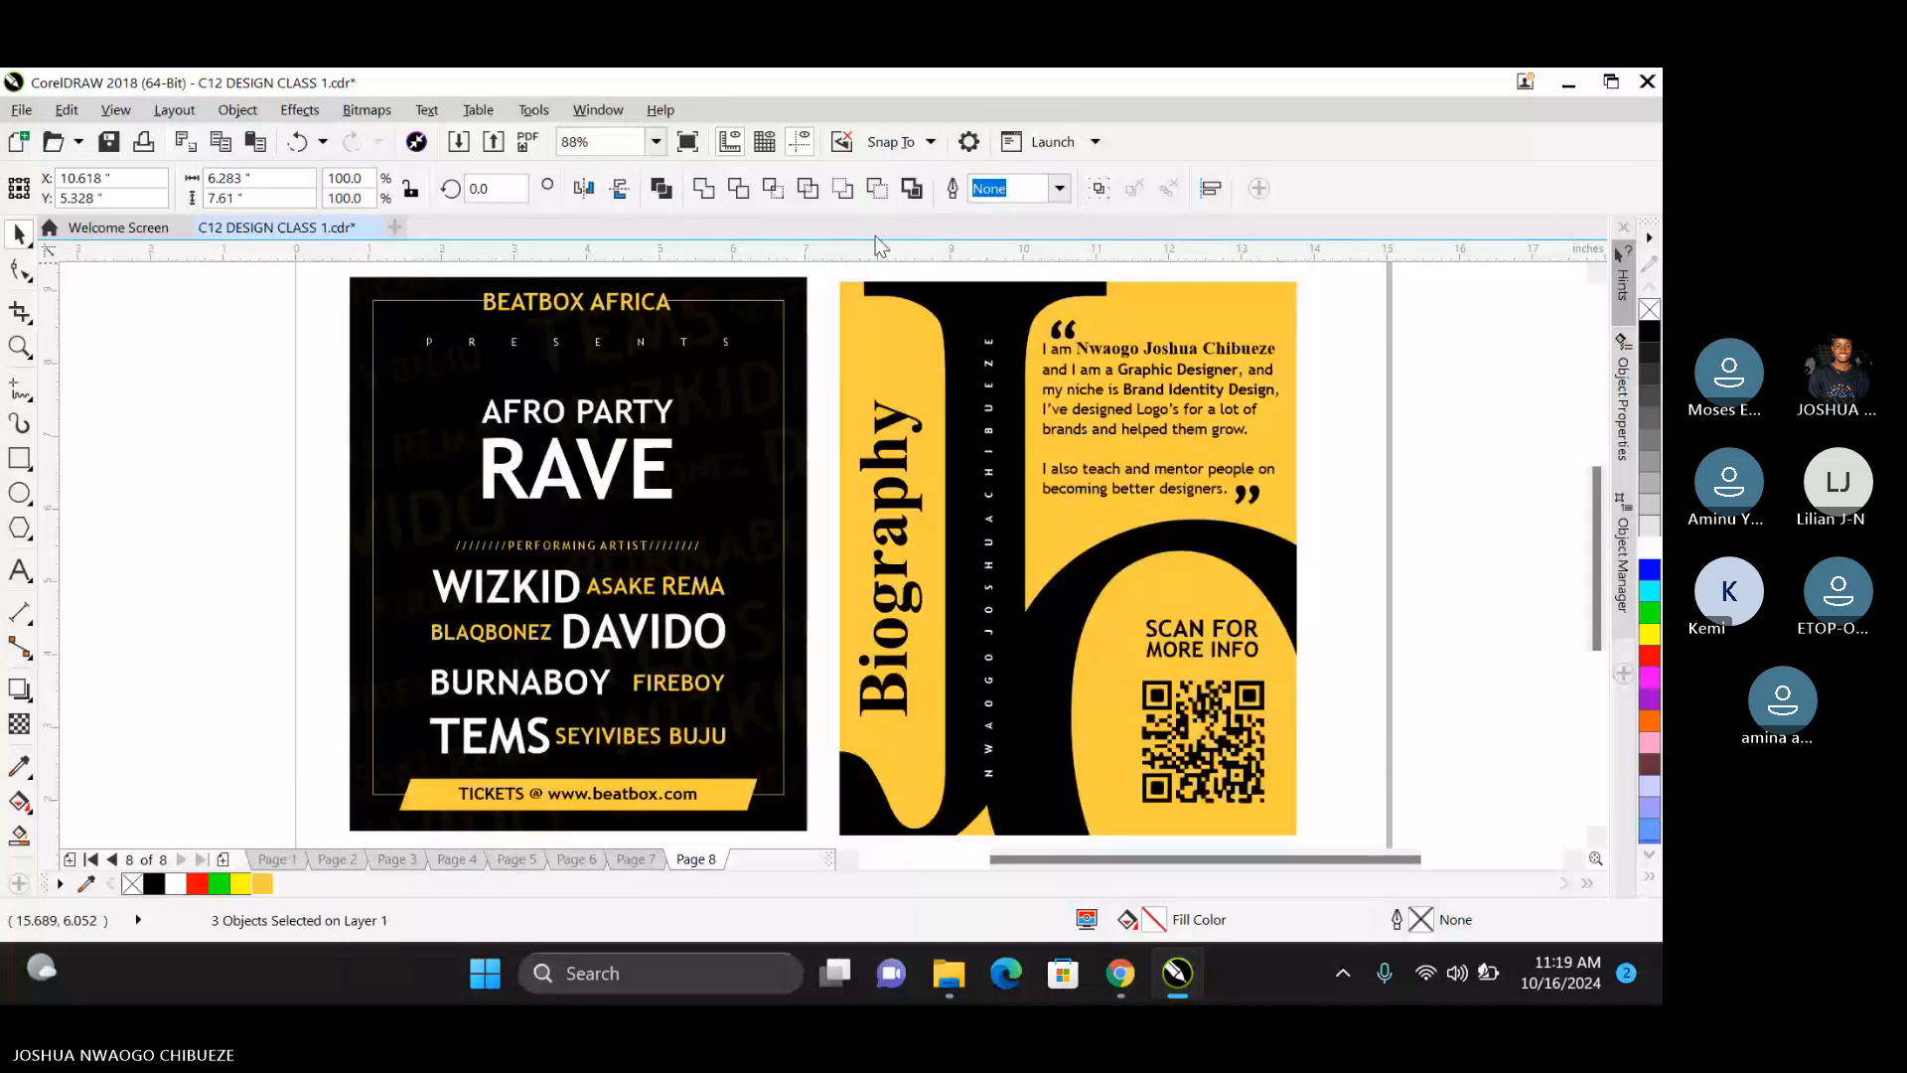
Review the two finished posters and the typefaces and fonts pages in full-screen preview, and view the biography layout up close.
click(914, 265)
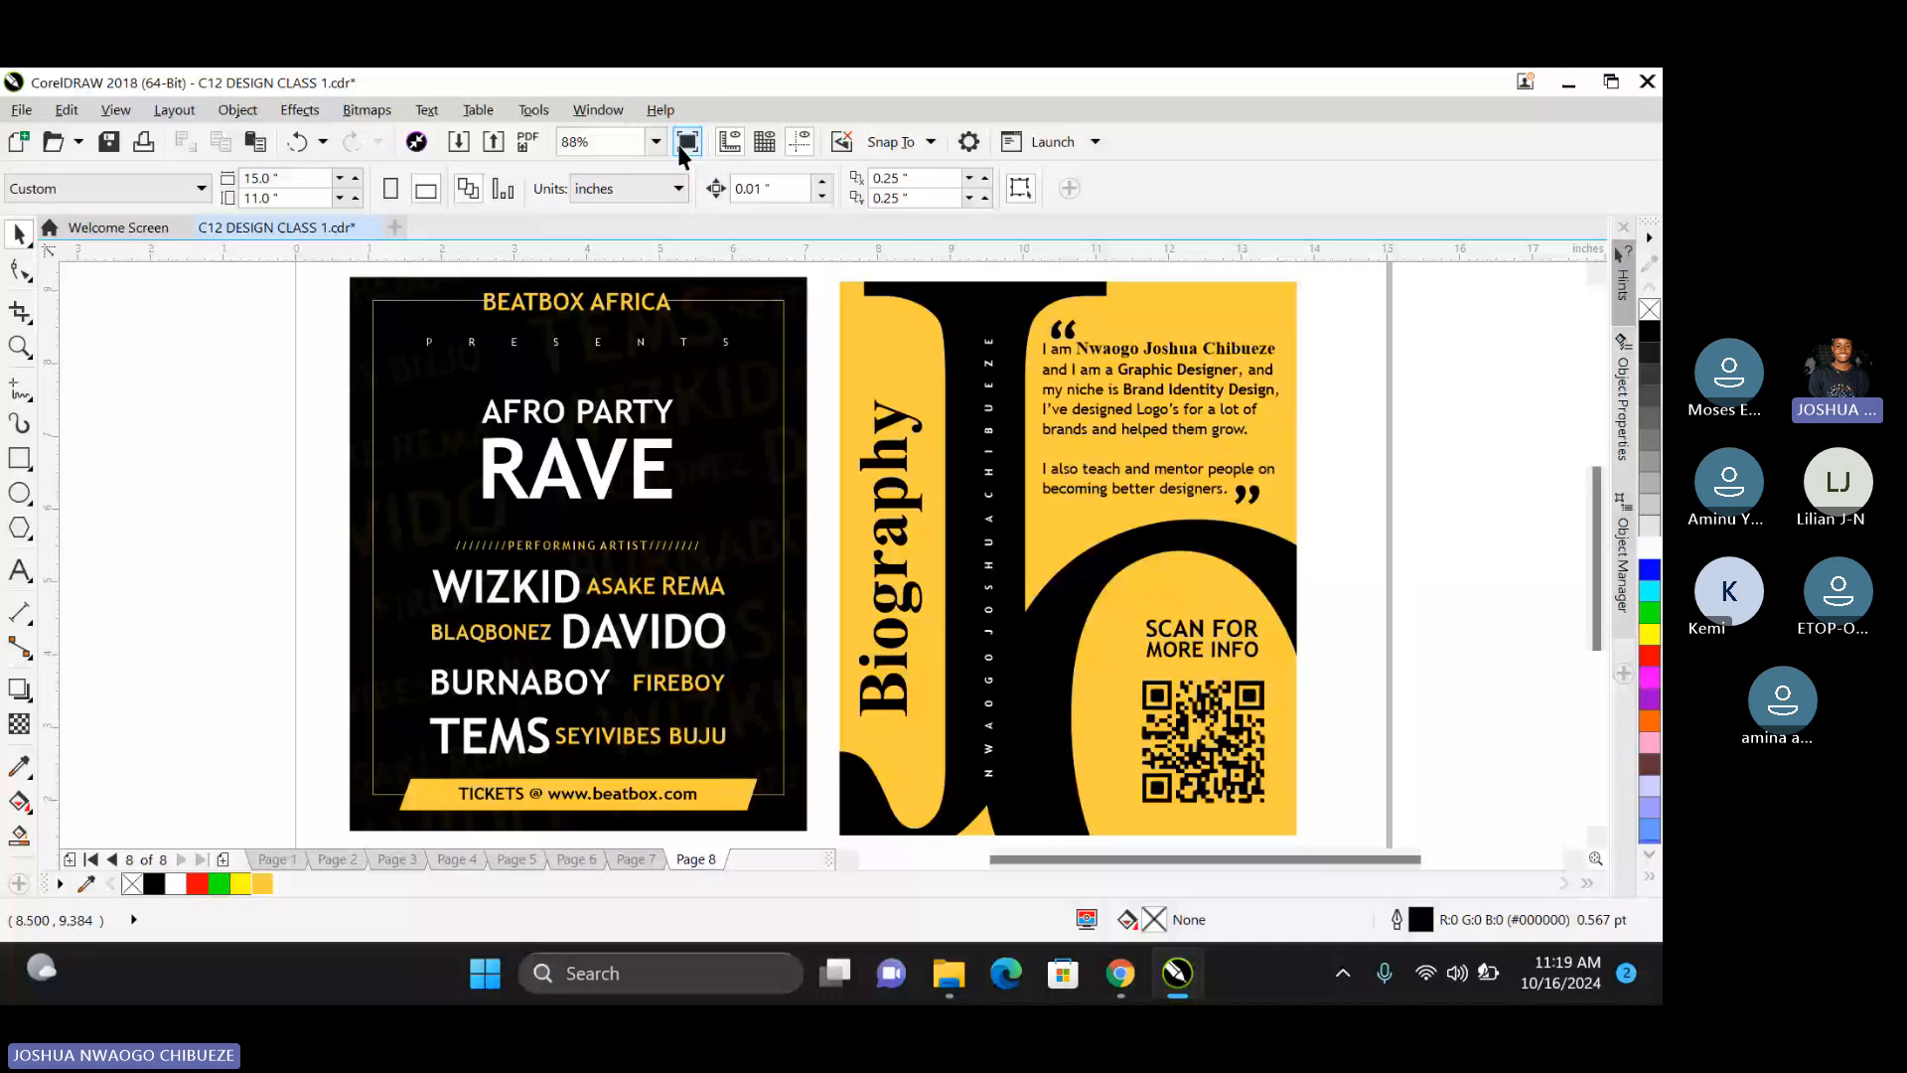
click(685, 144)
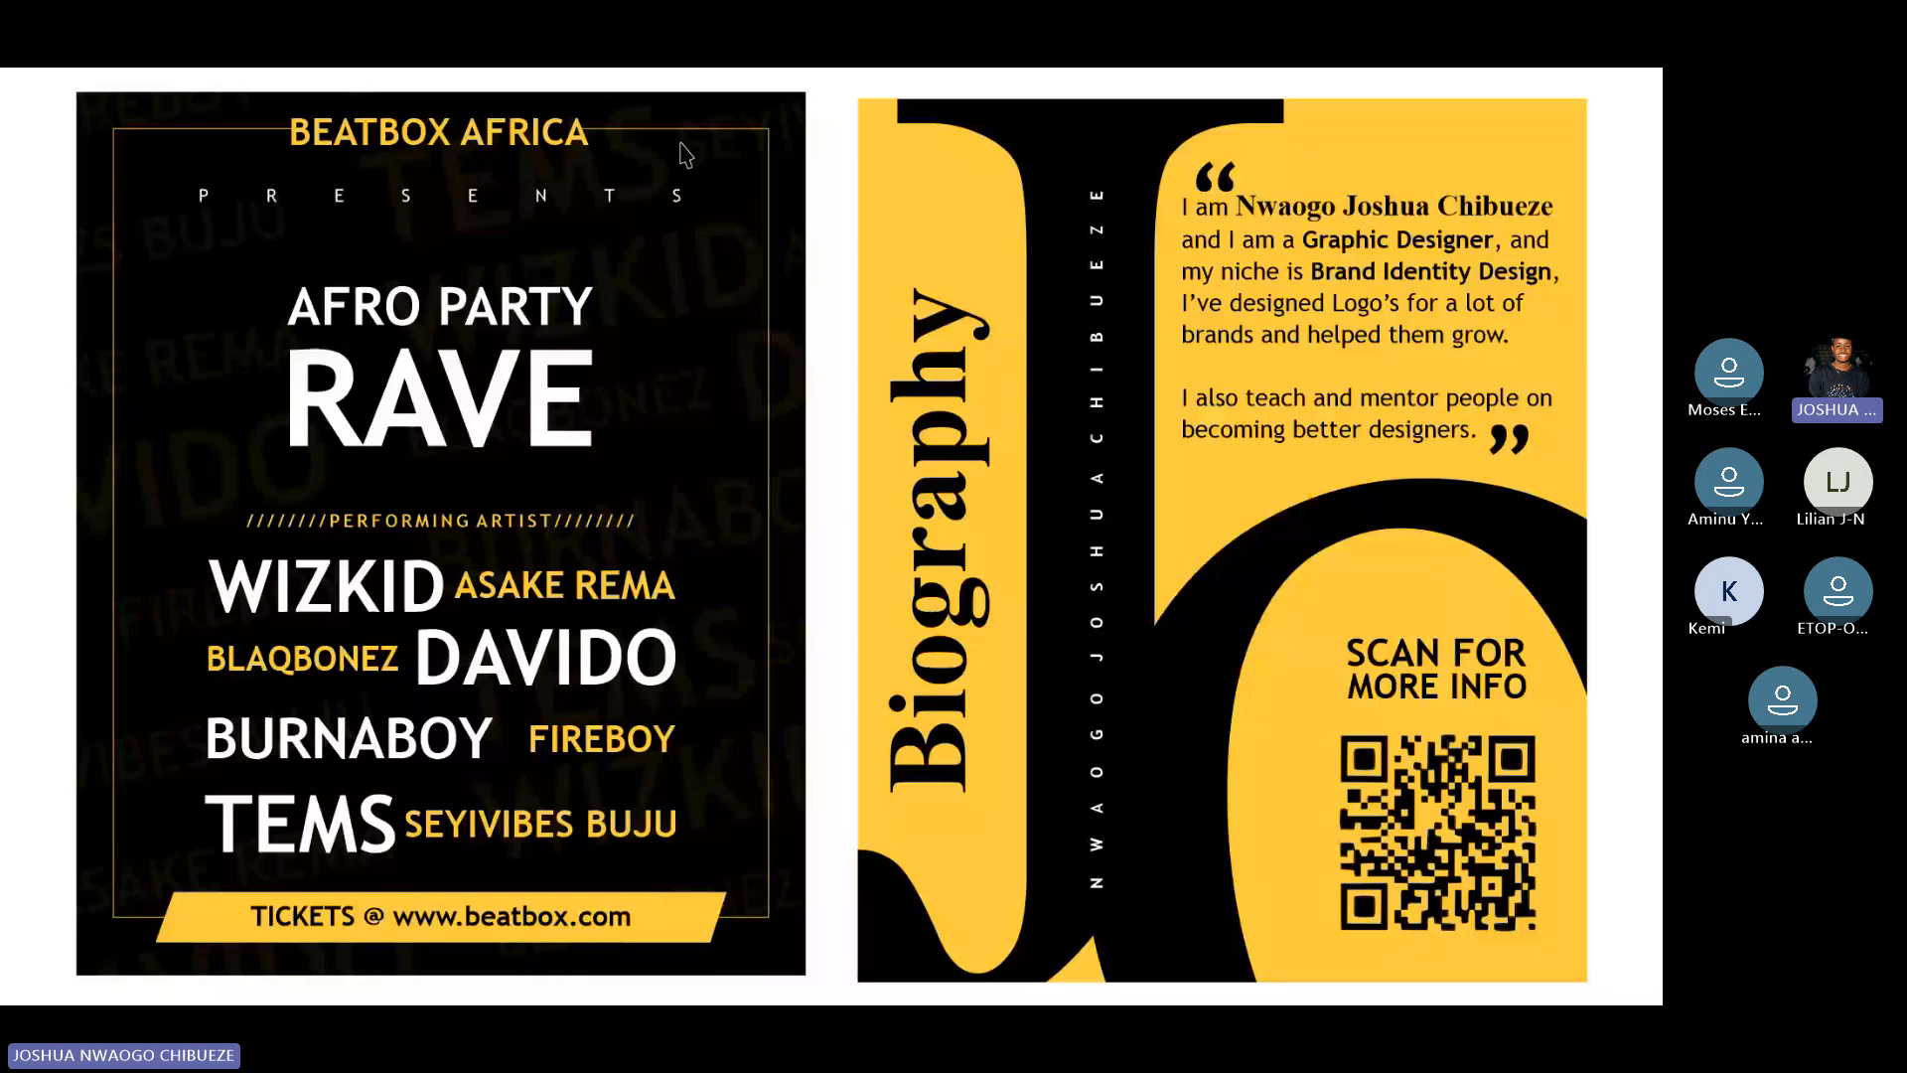
key(Page_Down)
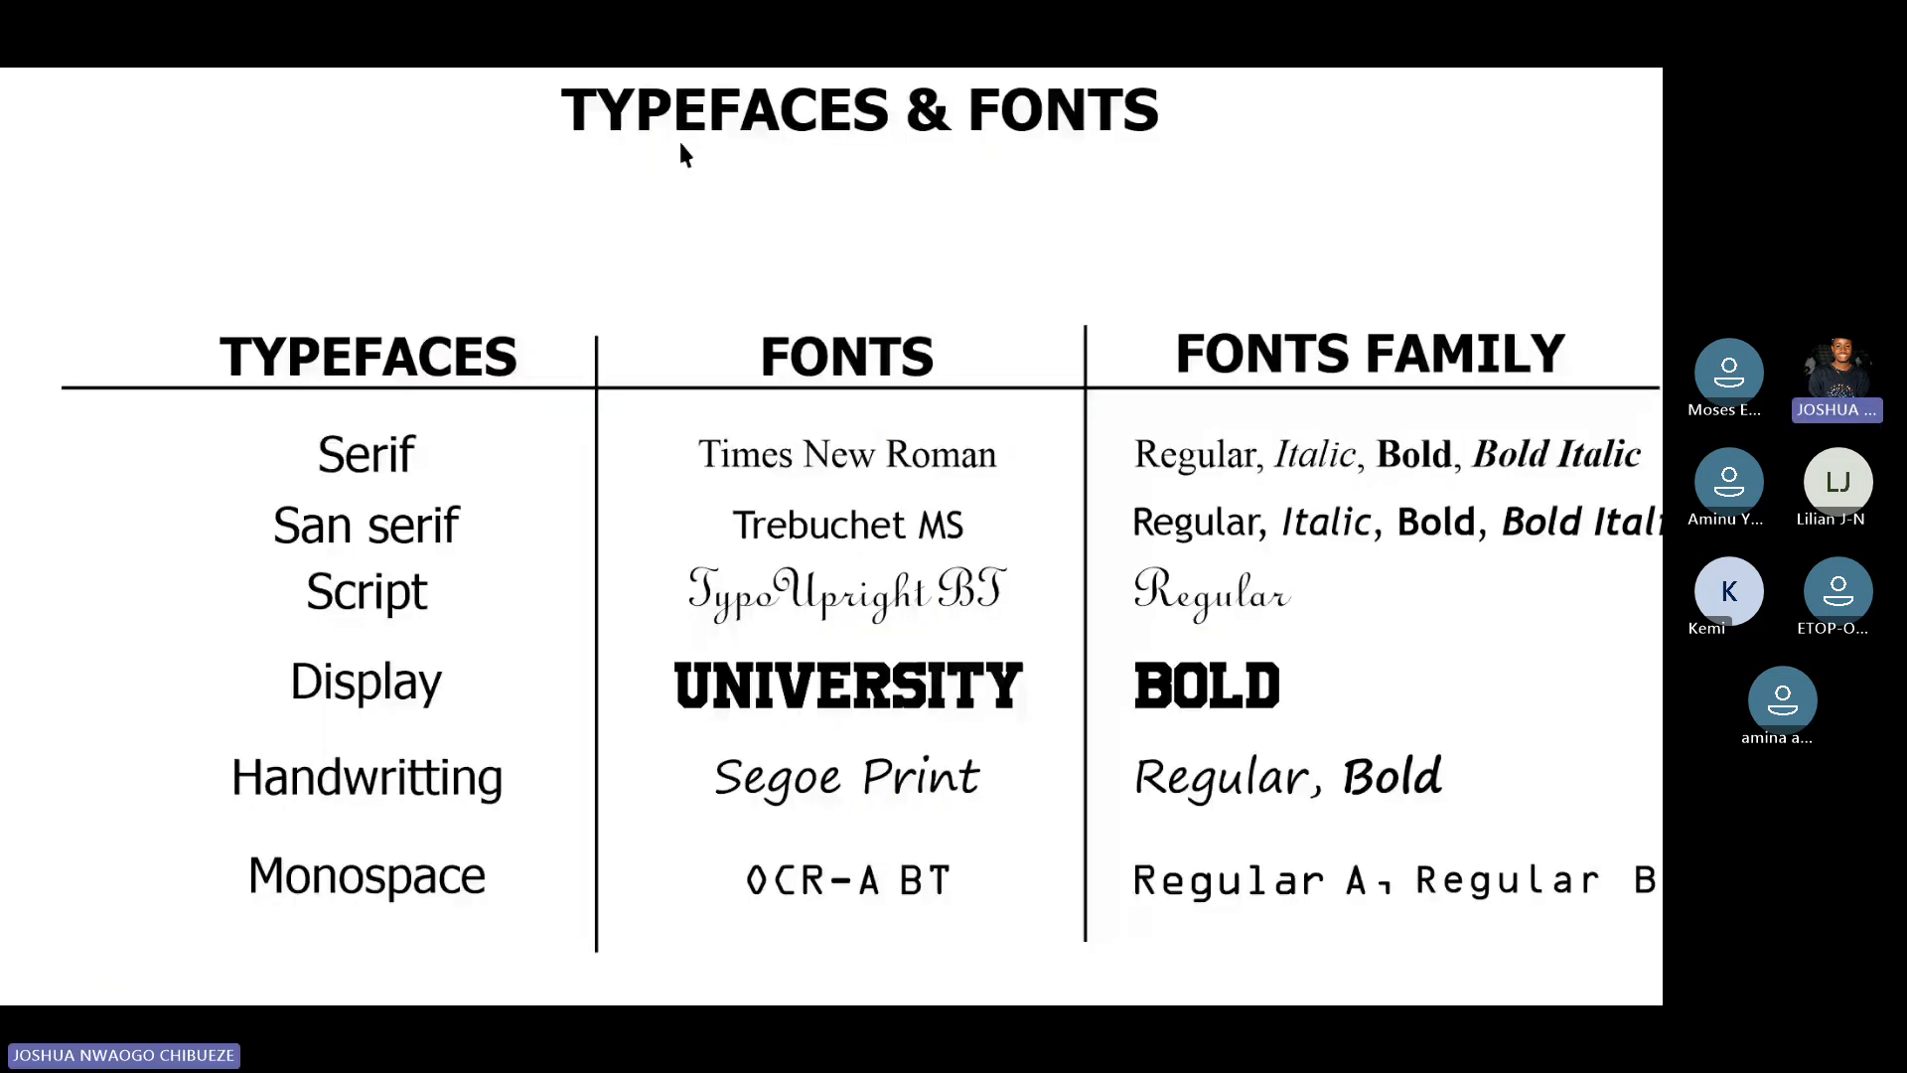
key(Page_Down)
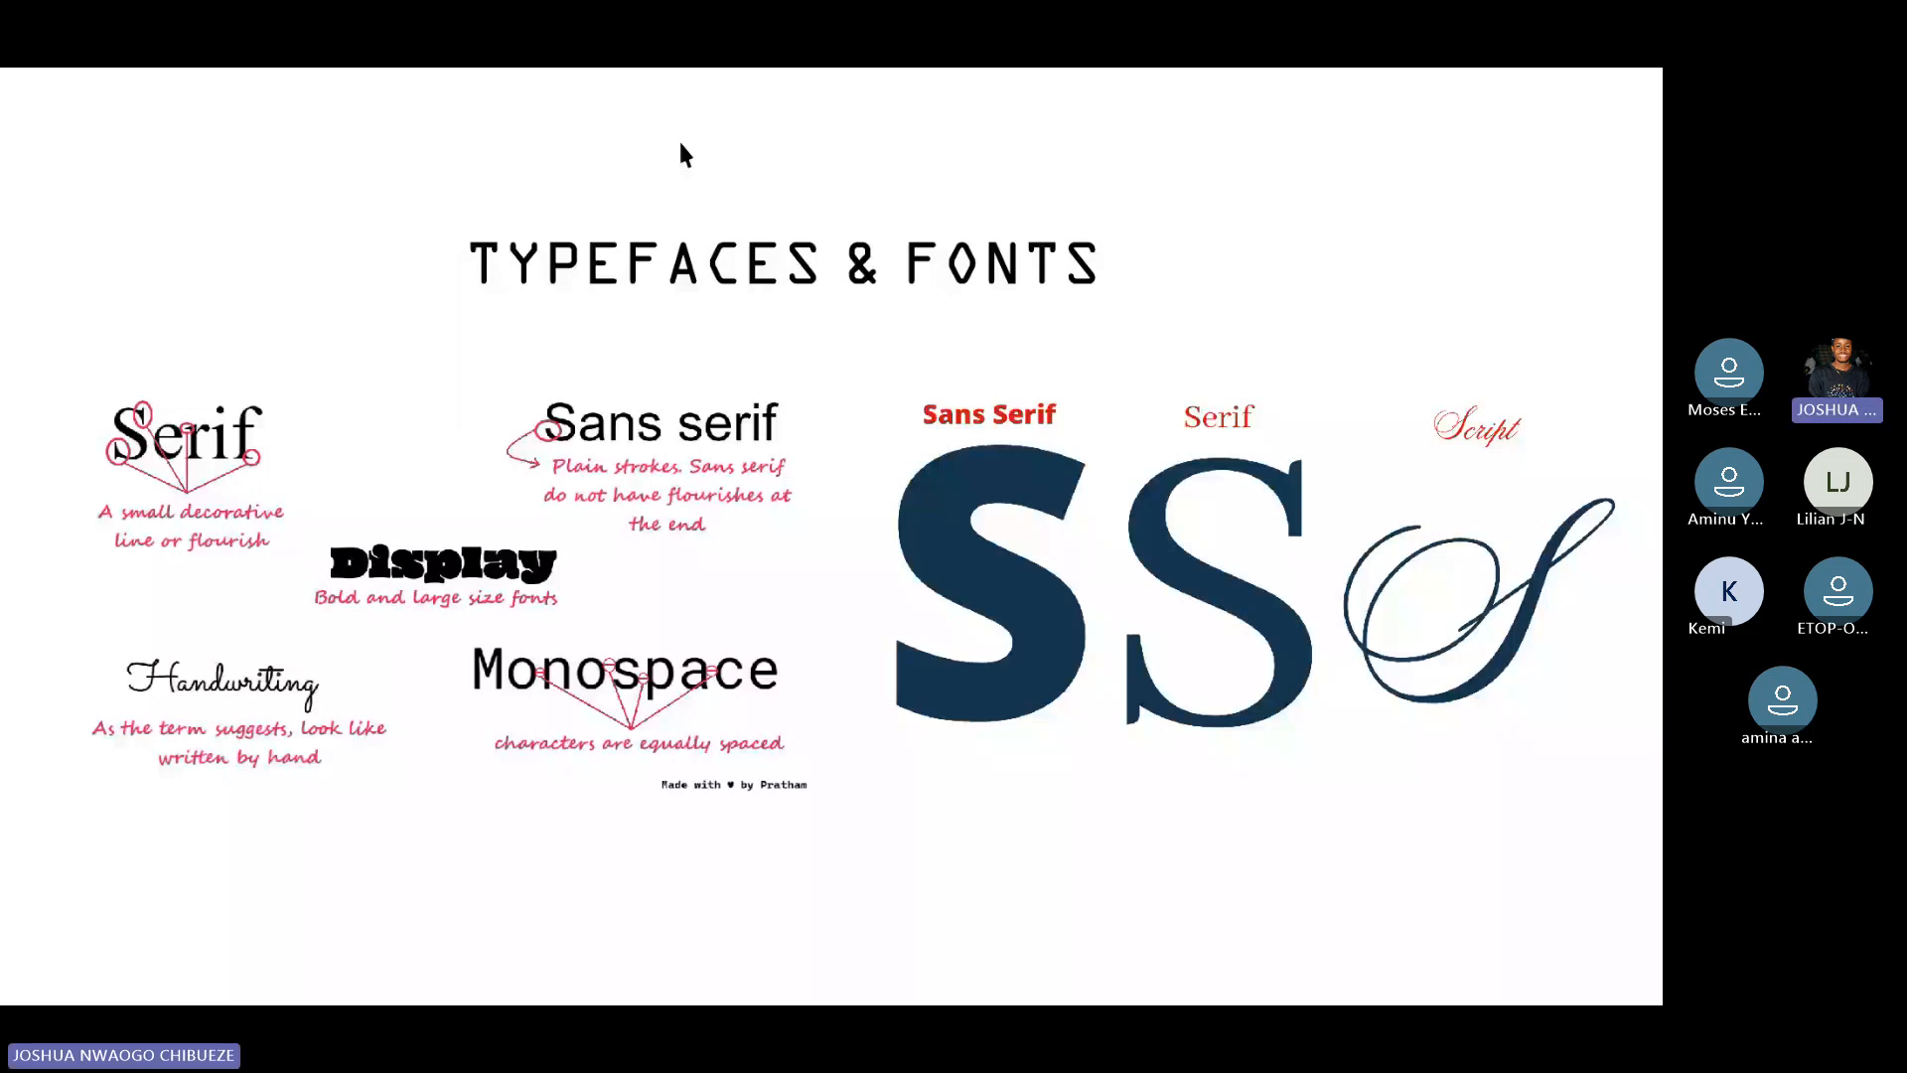
key(Right)
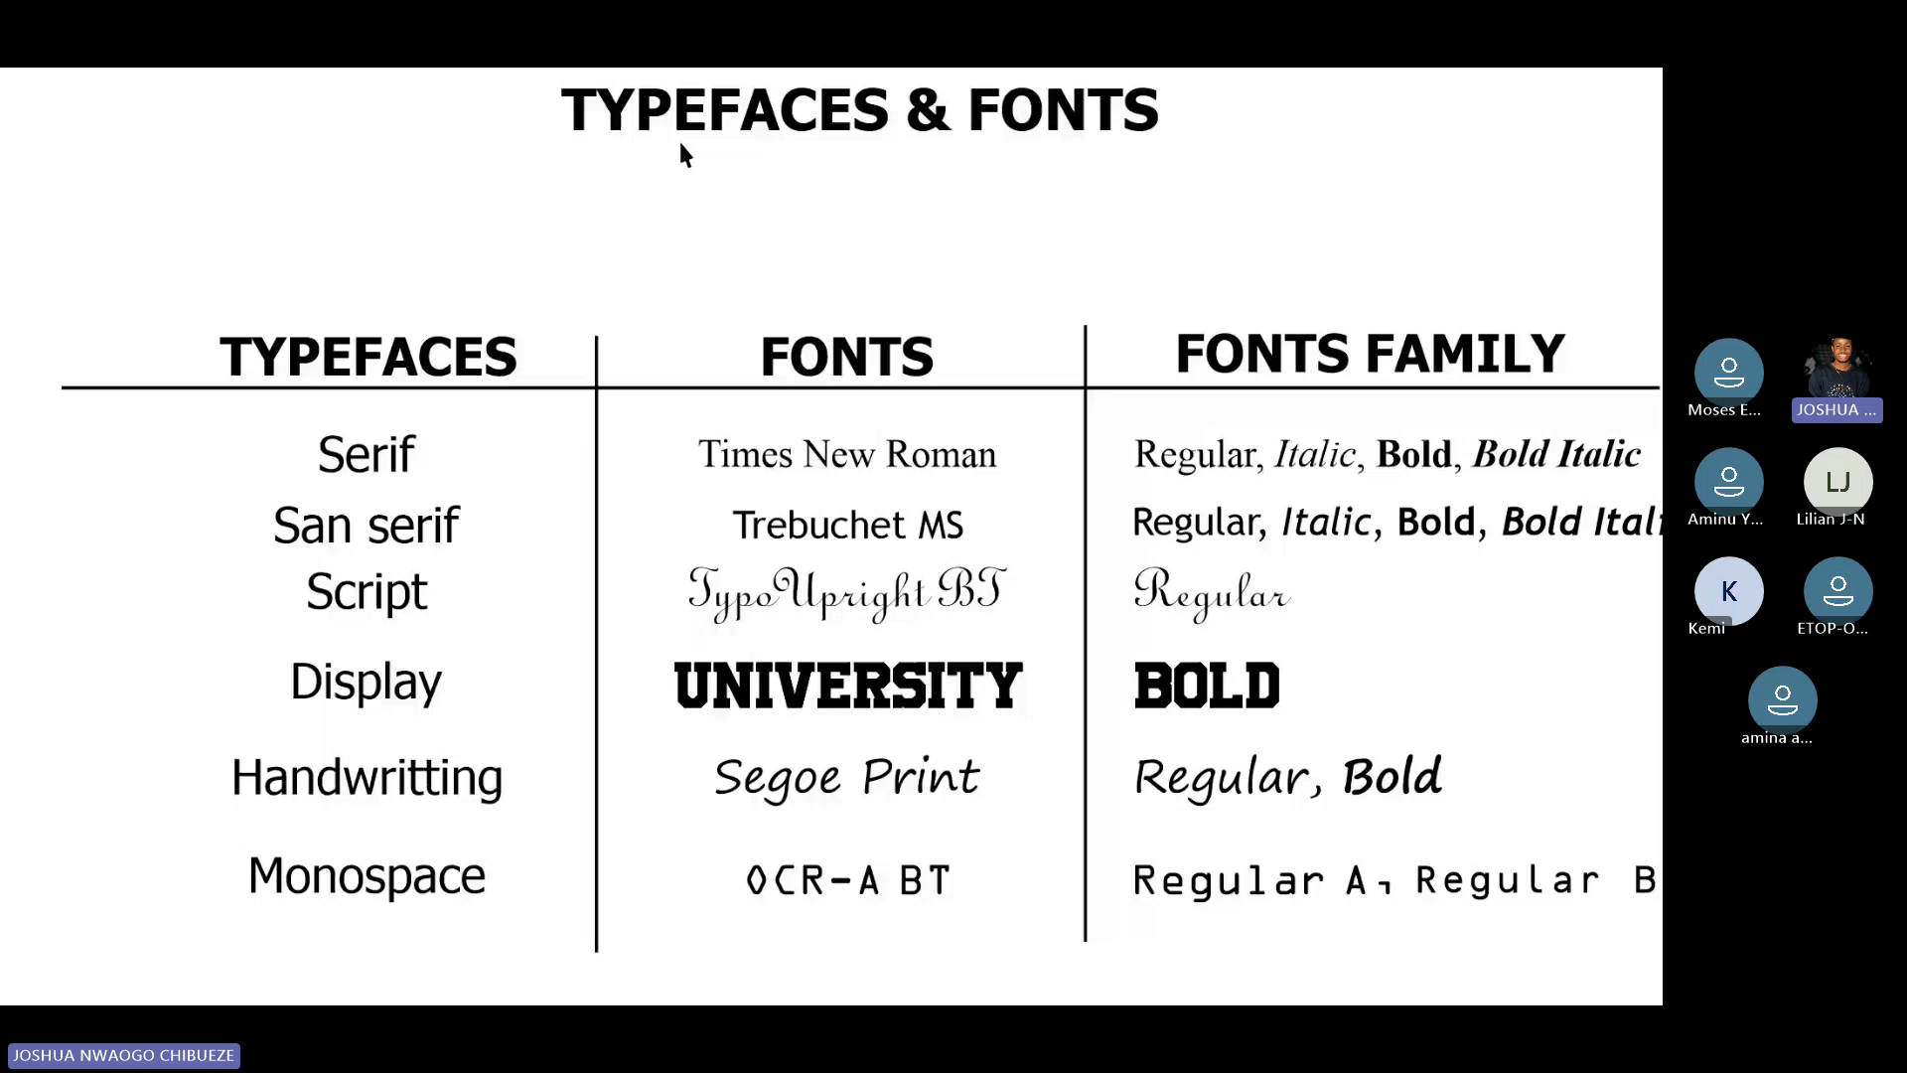
key(Right)
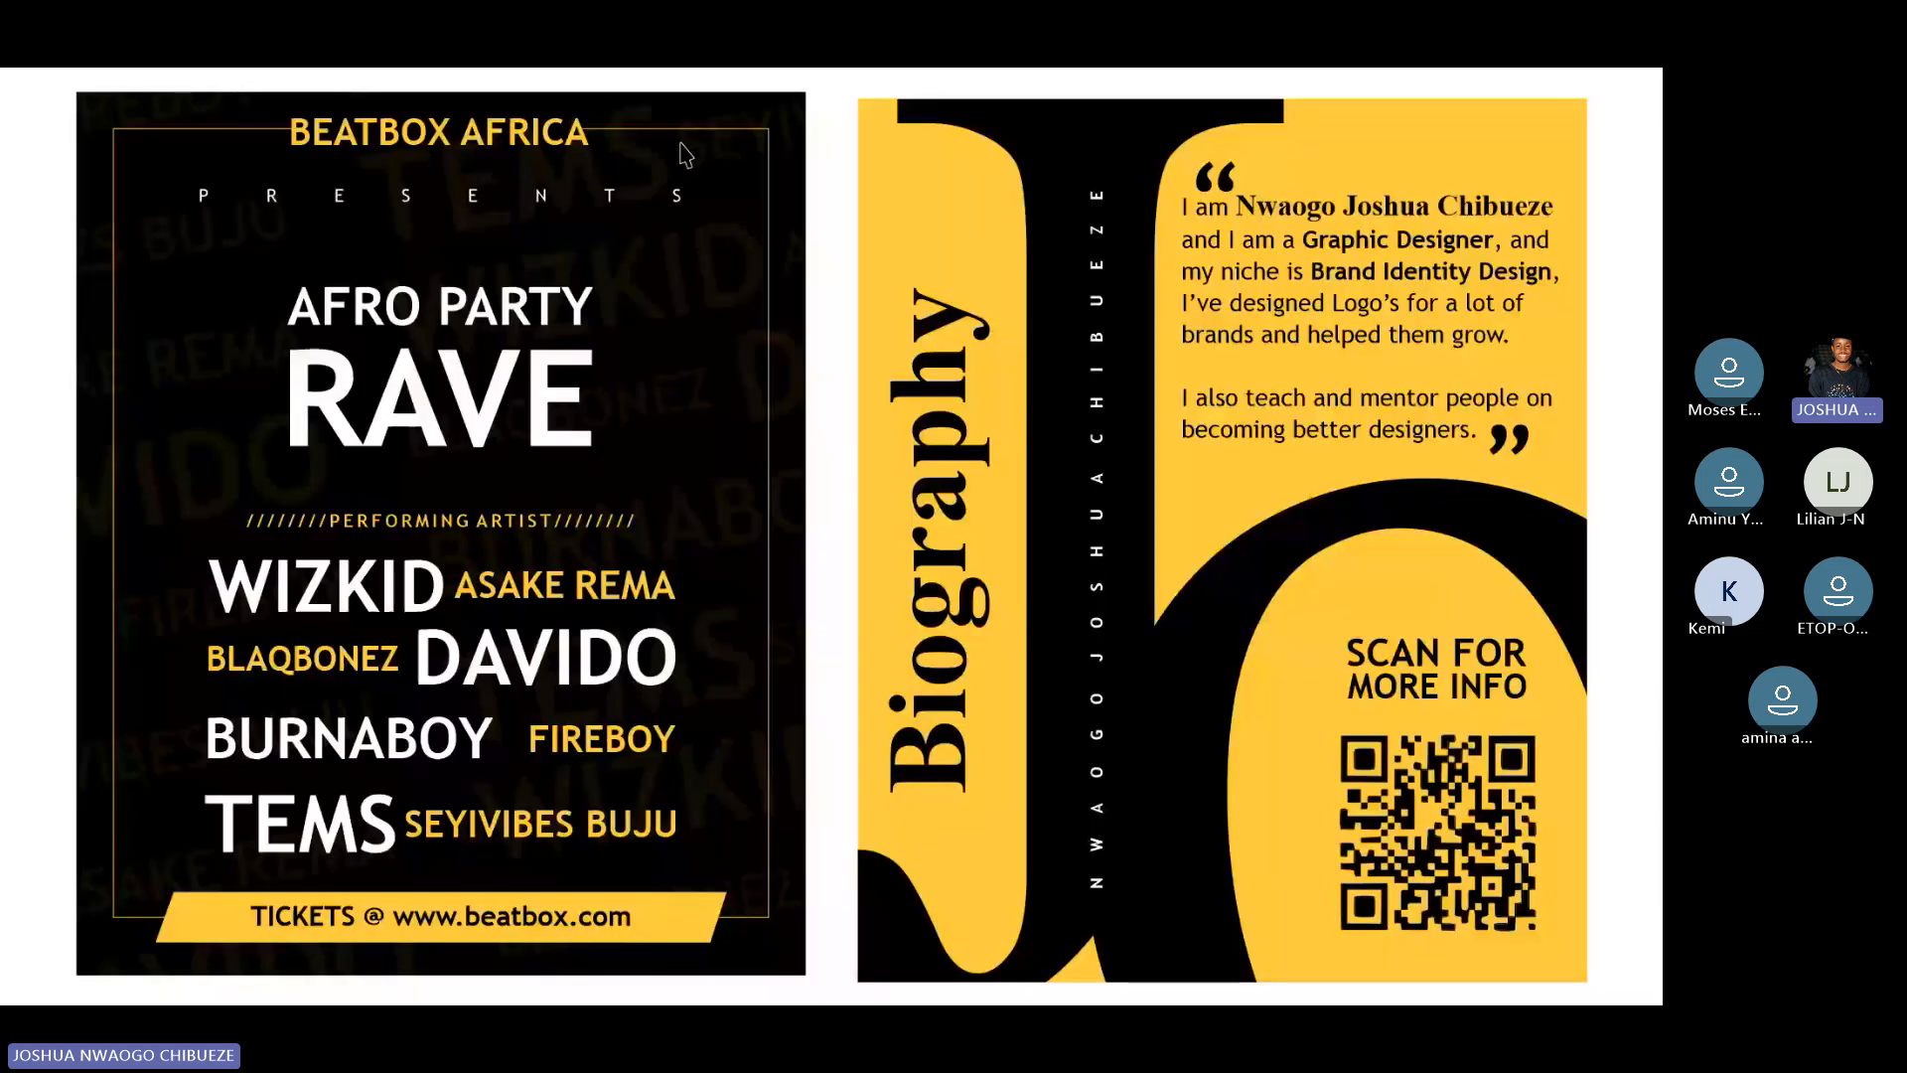
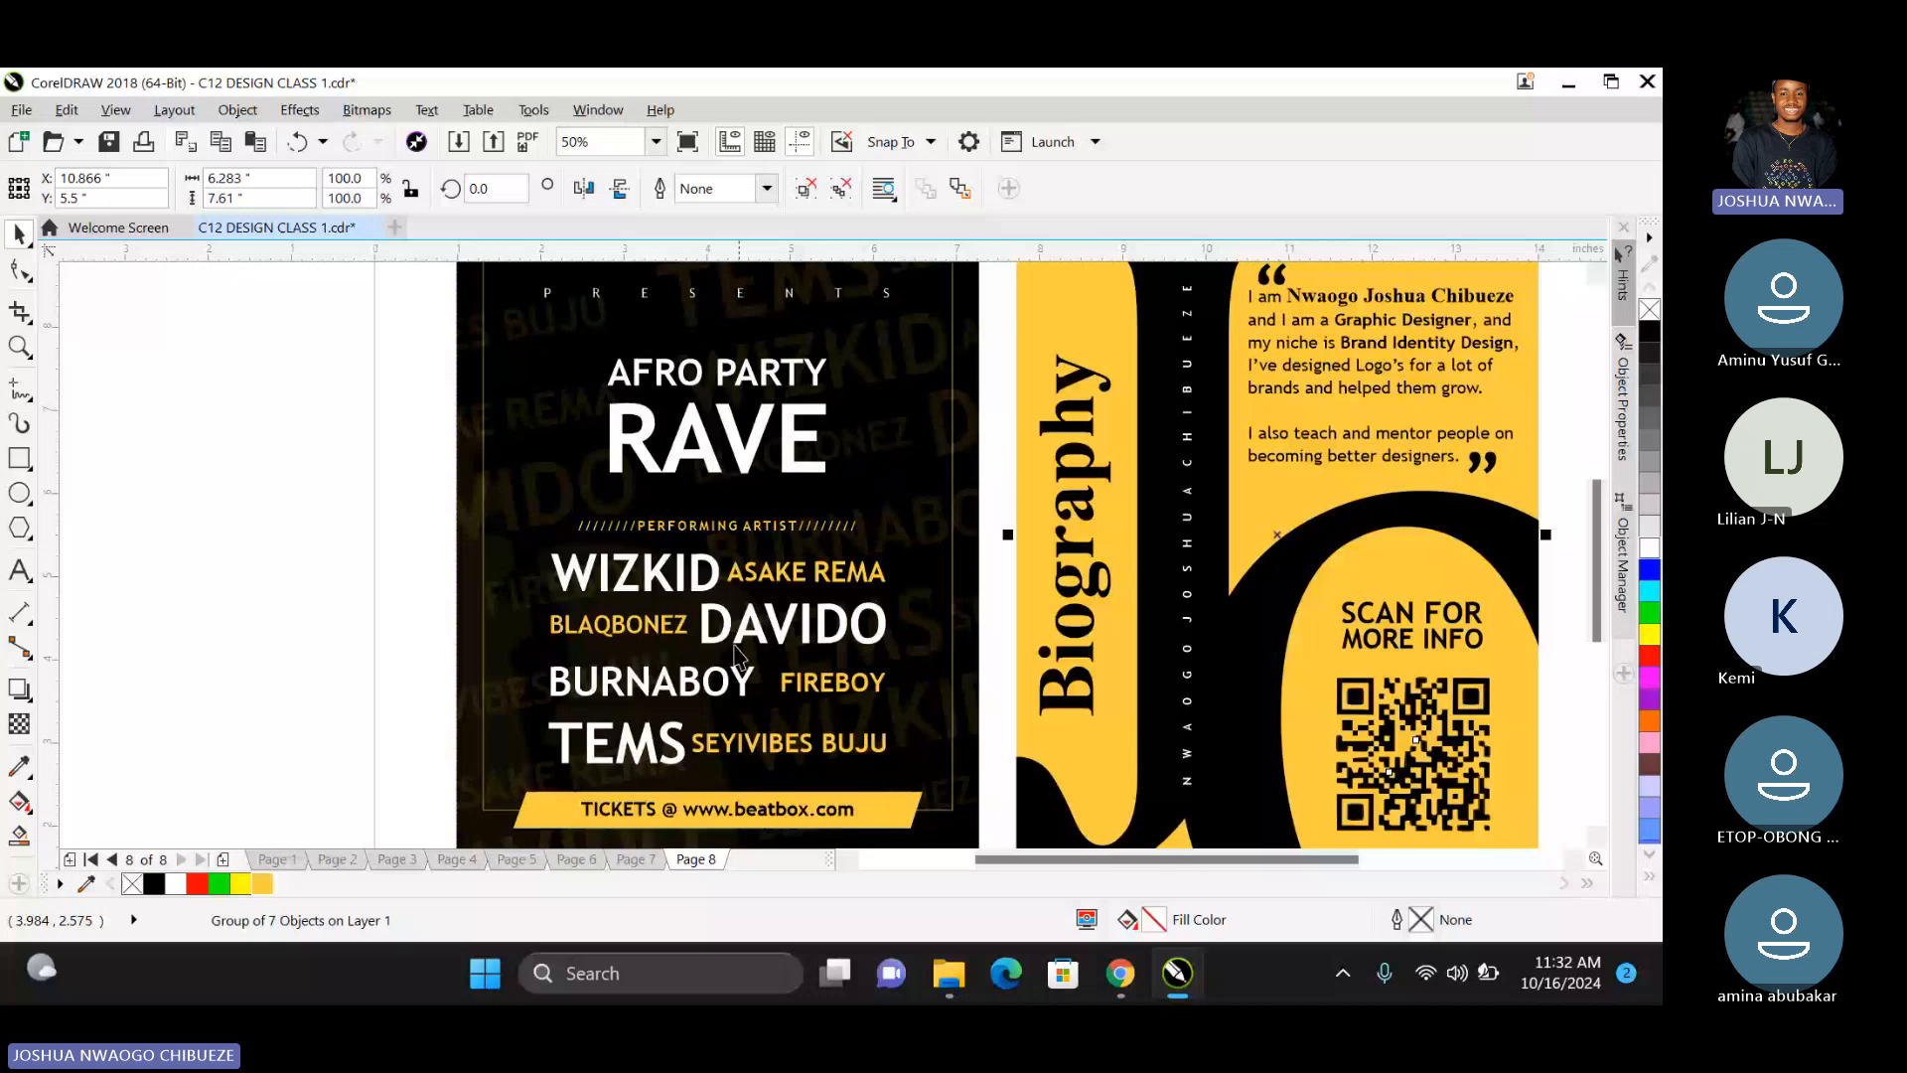
key(F4)
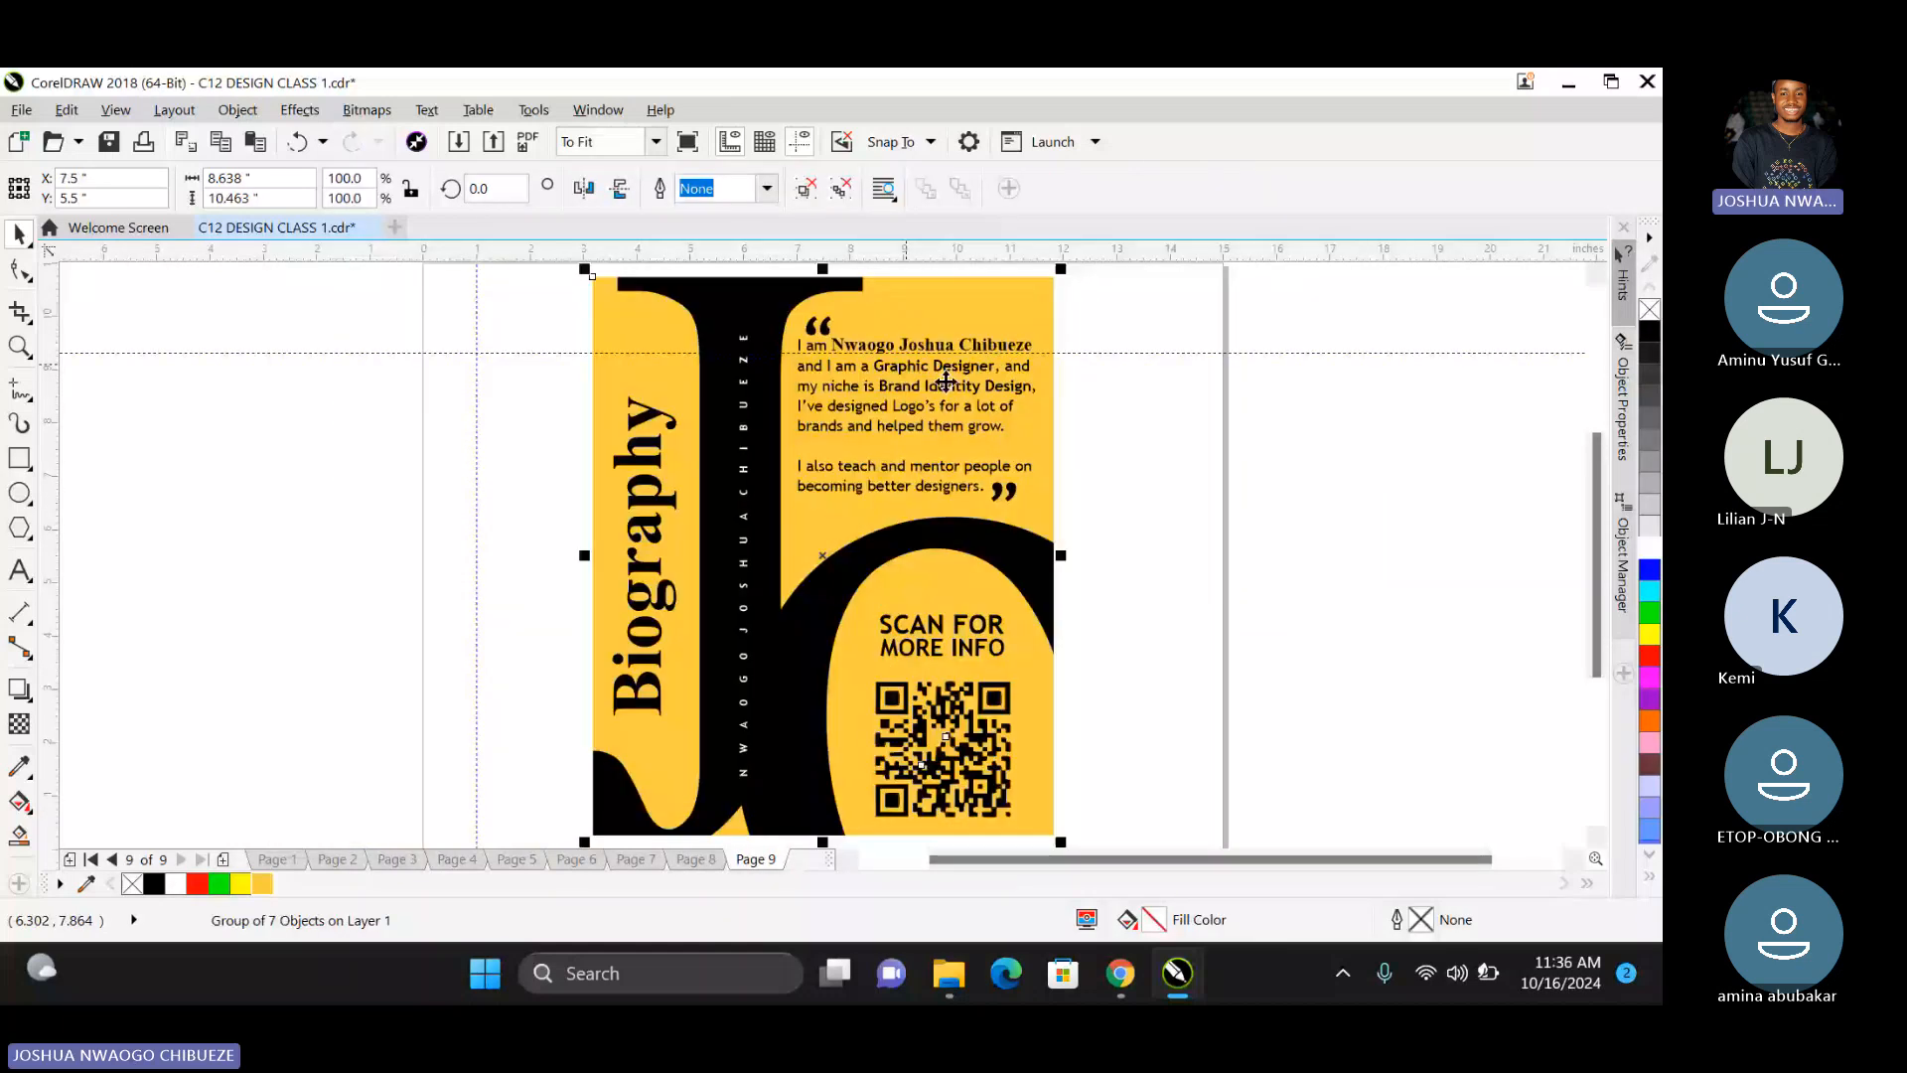
click(665, 349)
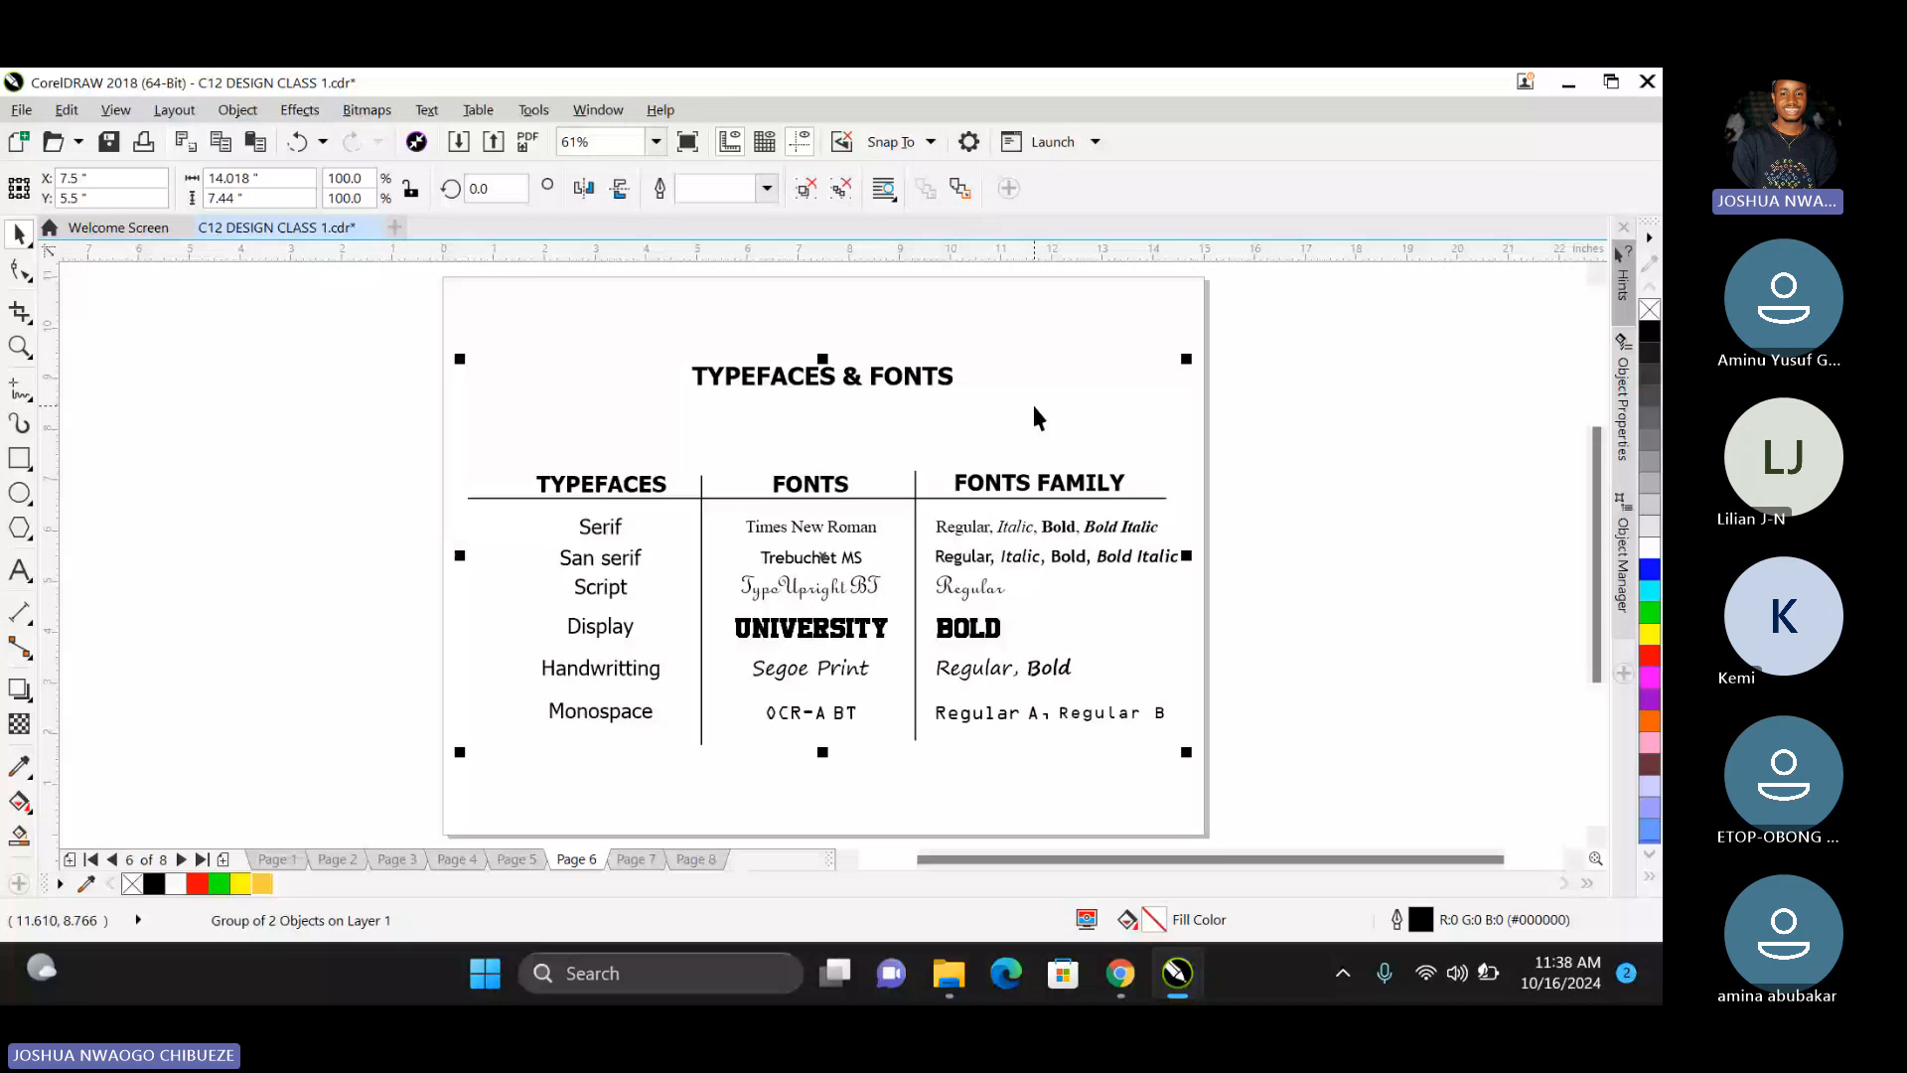
Go to page 5 and set up its export as JPG - JPEG Bitmaps in the ASSIGNMENTS folder.
key(Page_Up)
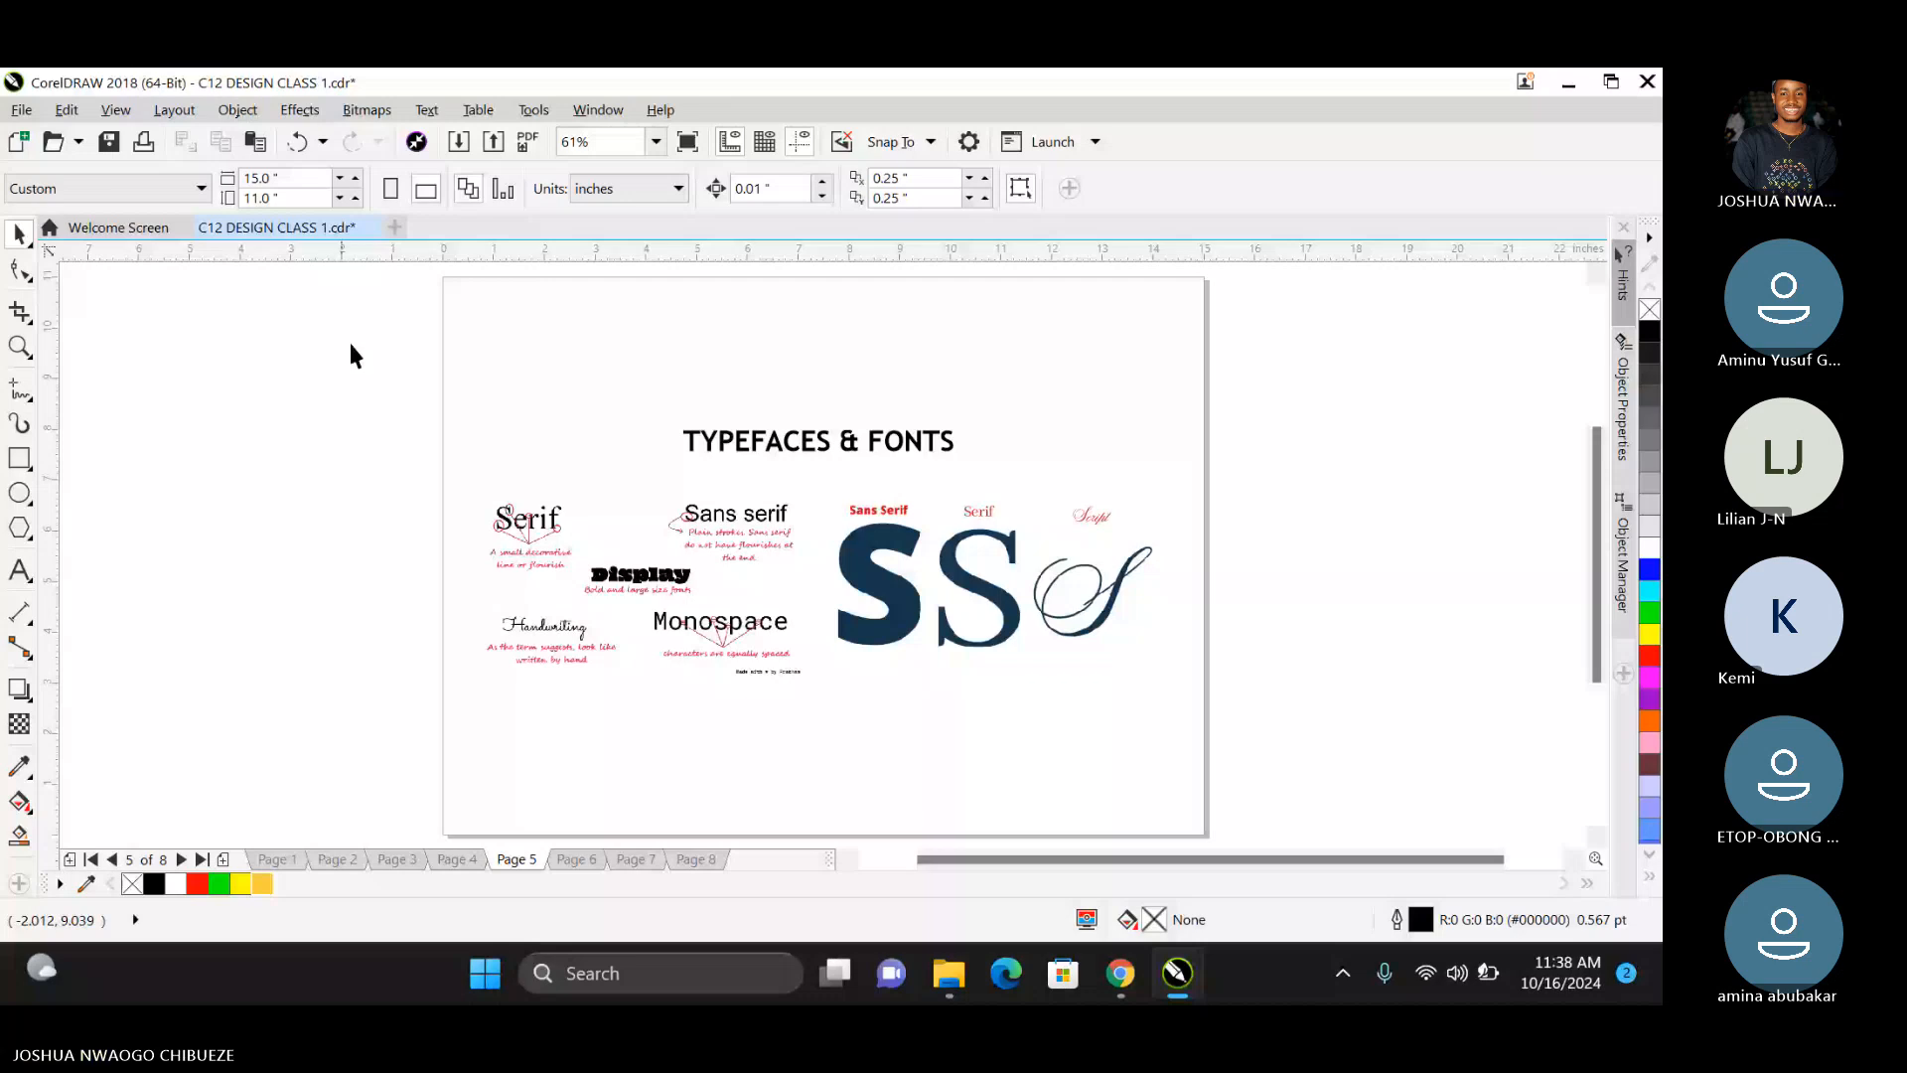
key(ctrl+e)
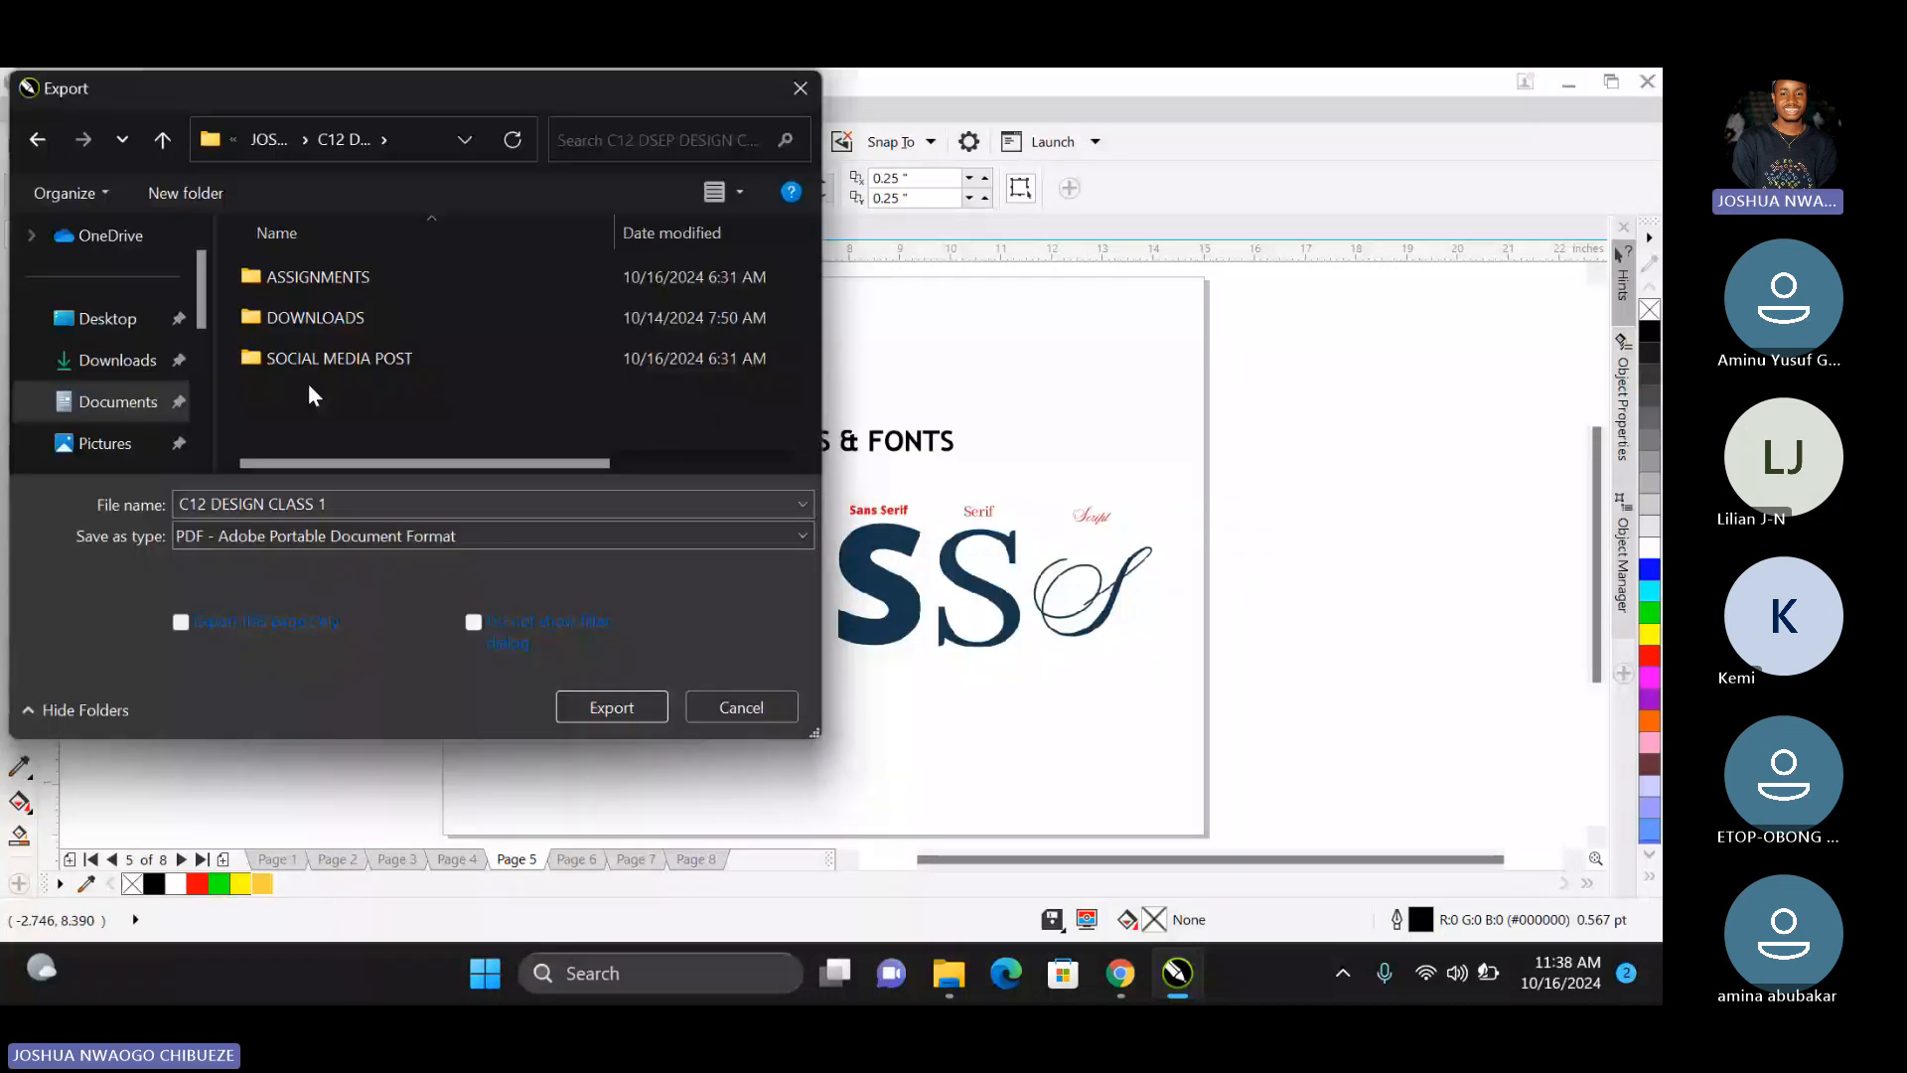
double_click(318, 277)
click(355, 537)
click(298, 79)
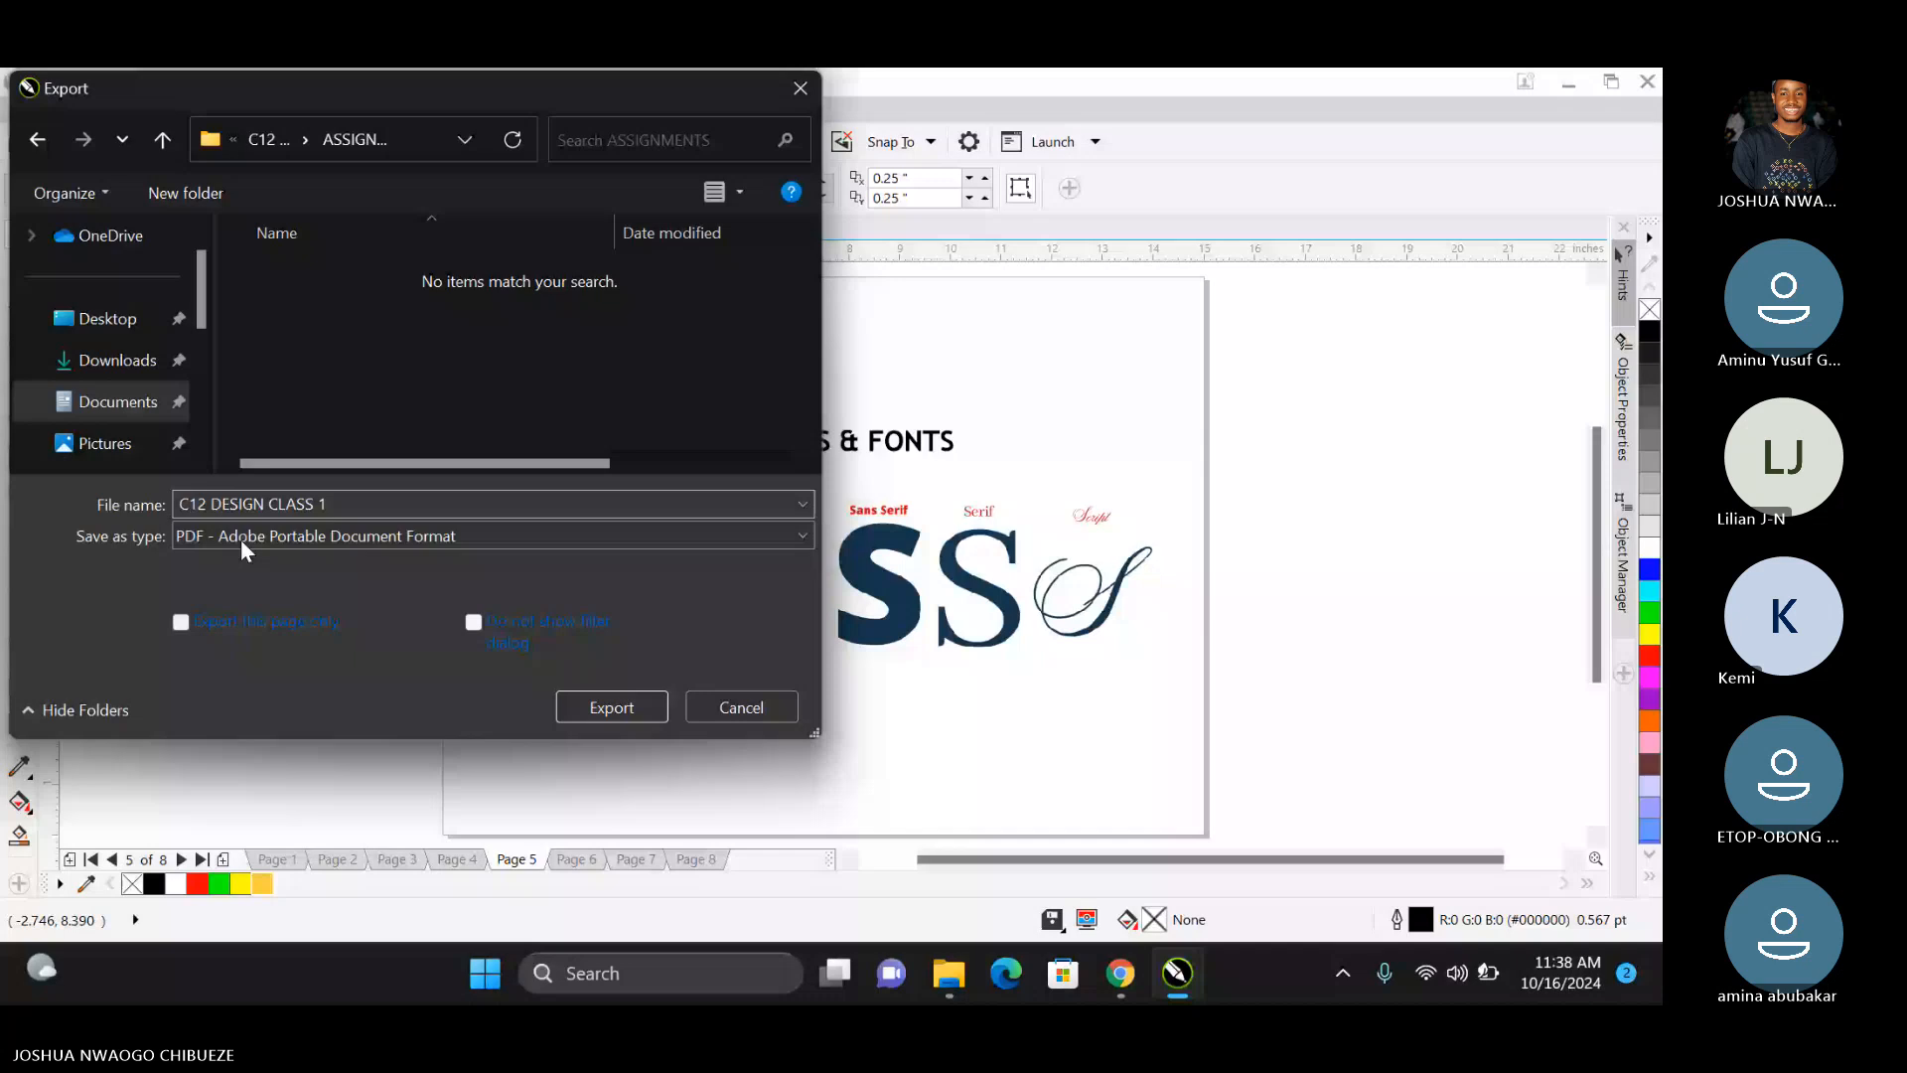
click(240, 539)
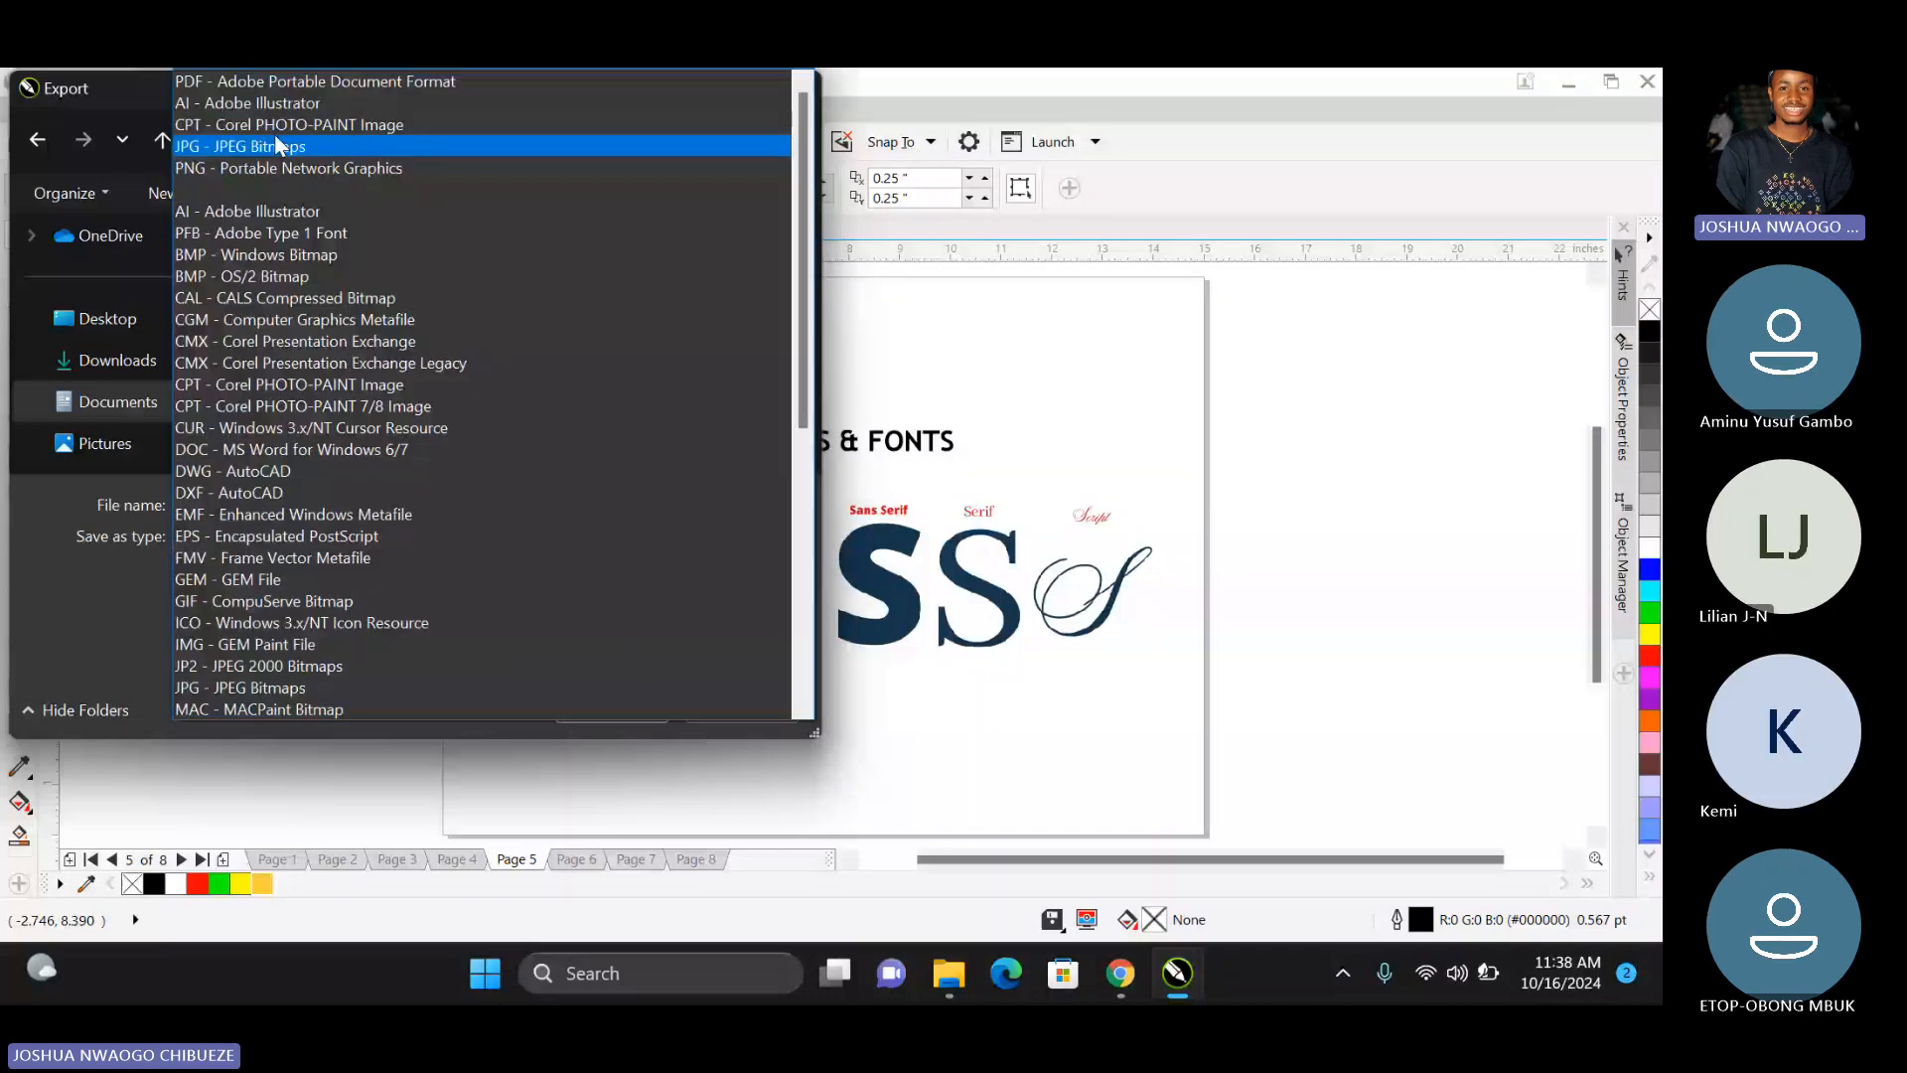
click(278, 146)
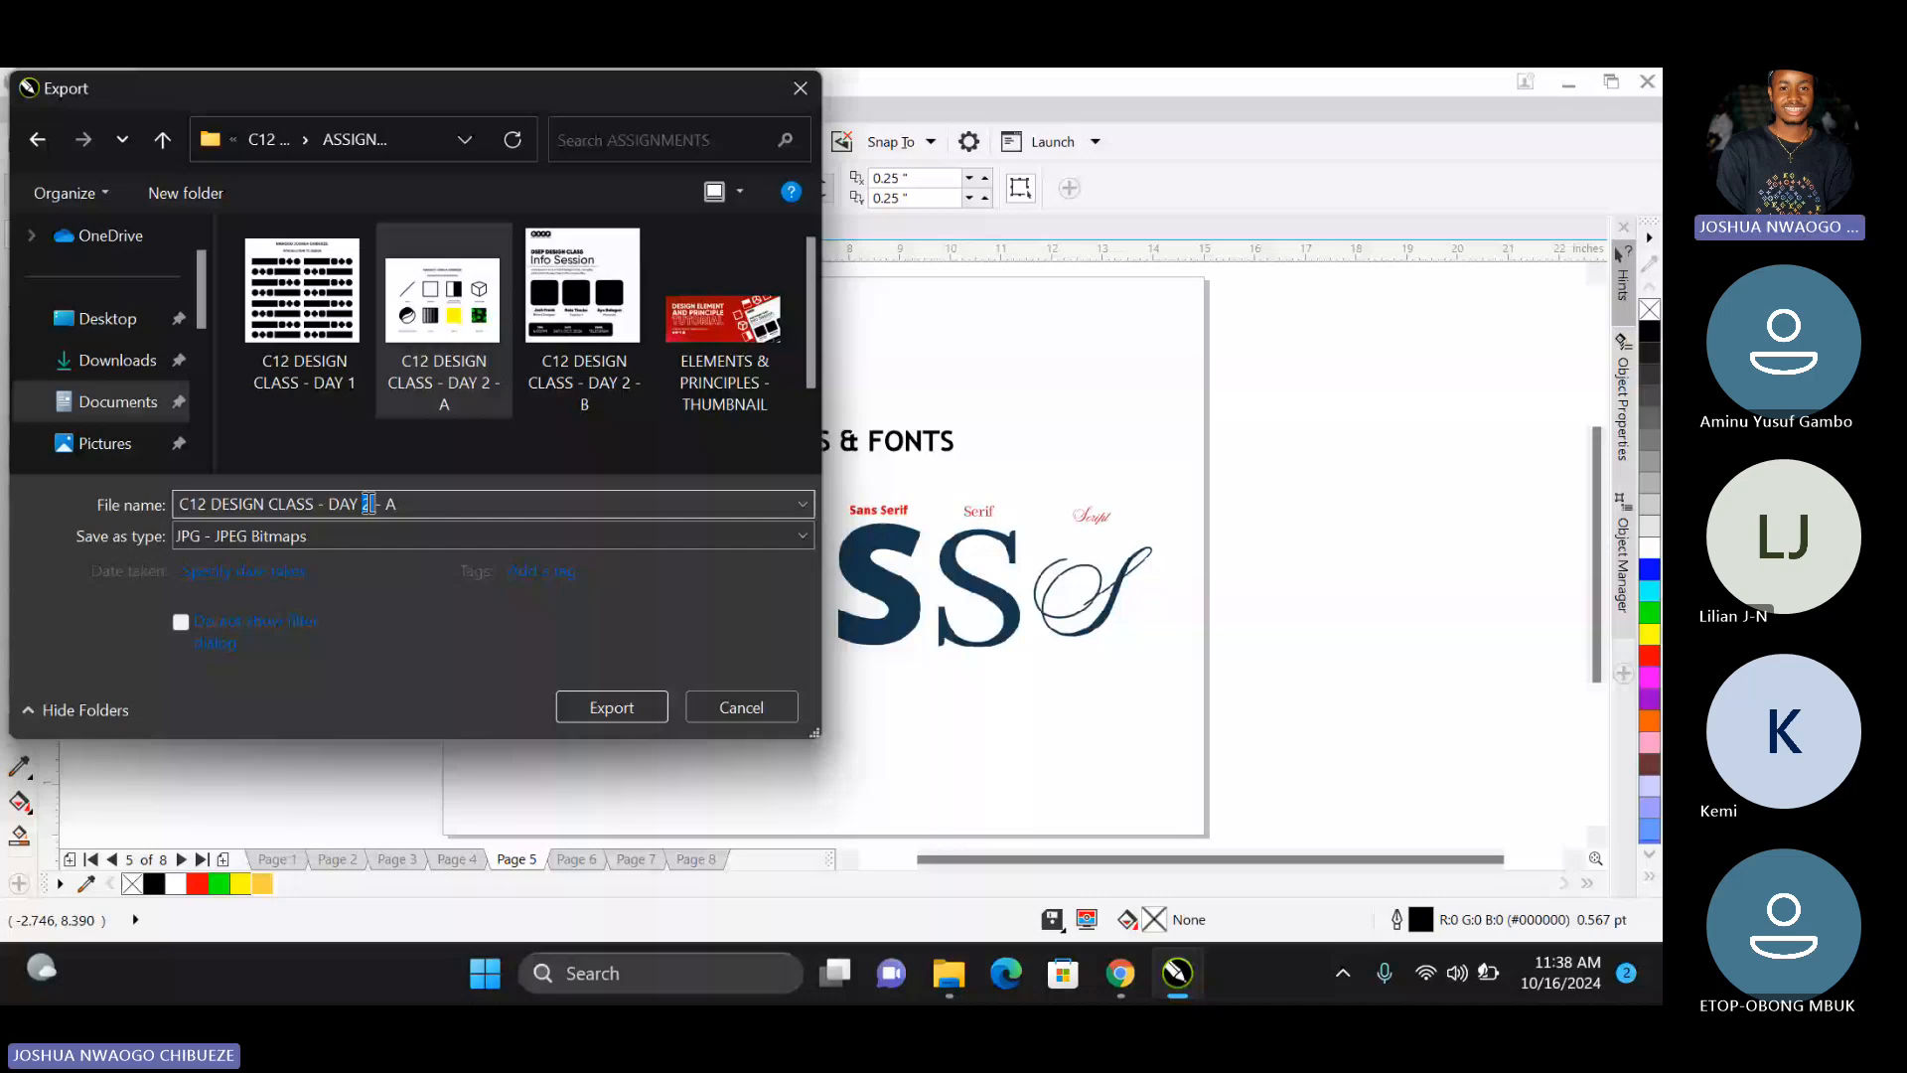
Export page 5 as "C12 DESIGN CLASS - DAY 3 - A" with the High quality JPEG preset in RGB color.
click(611, 707)
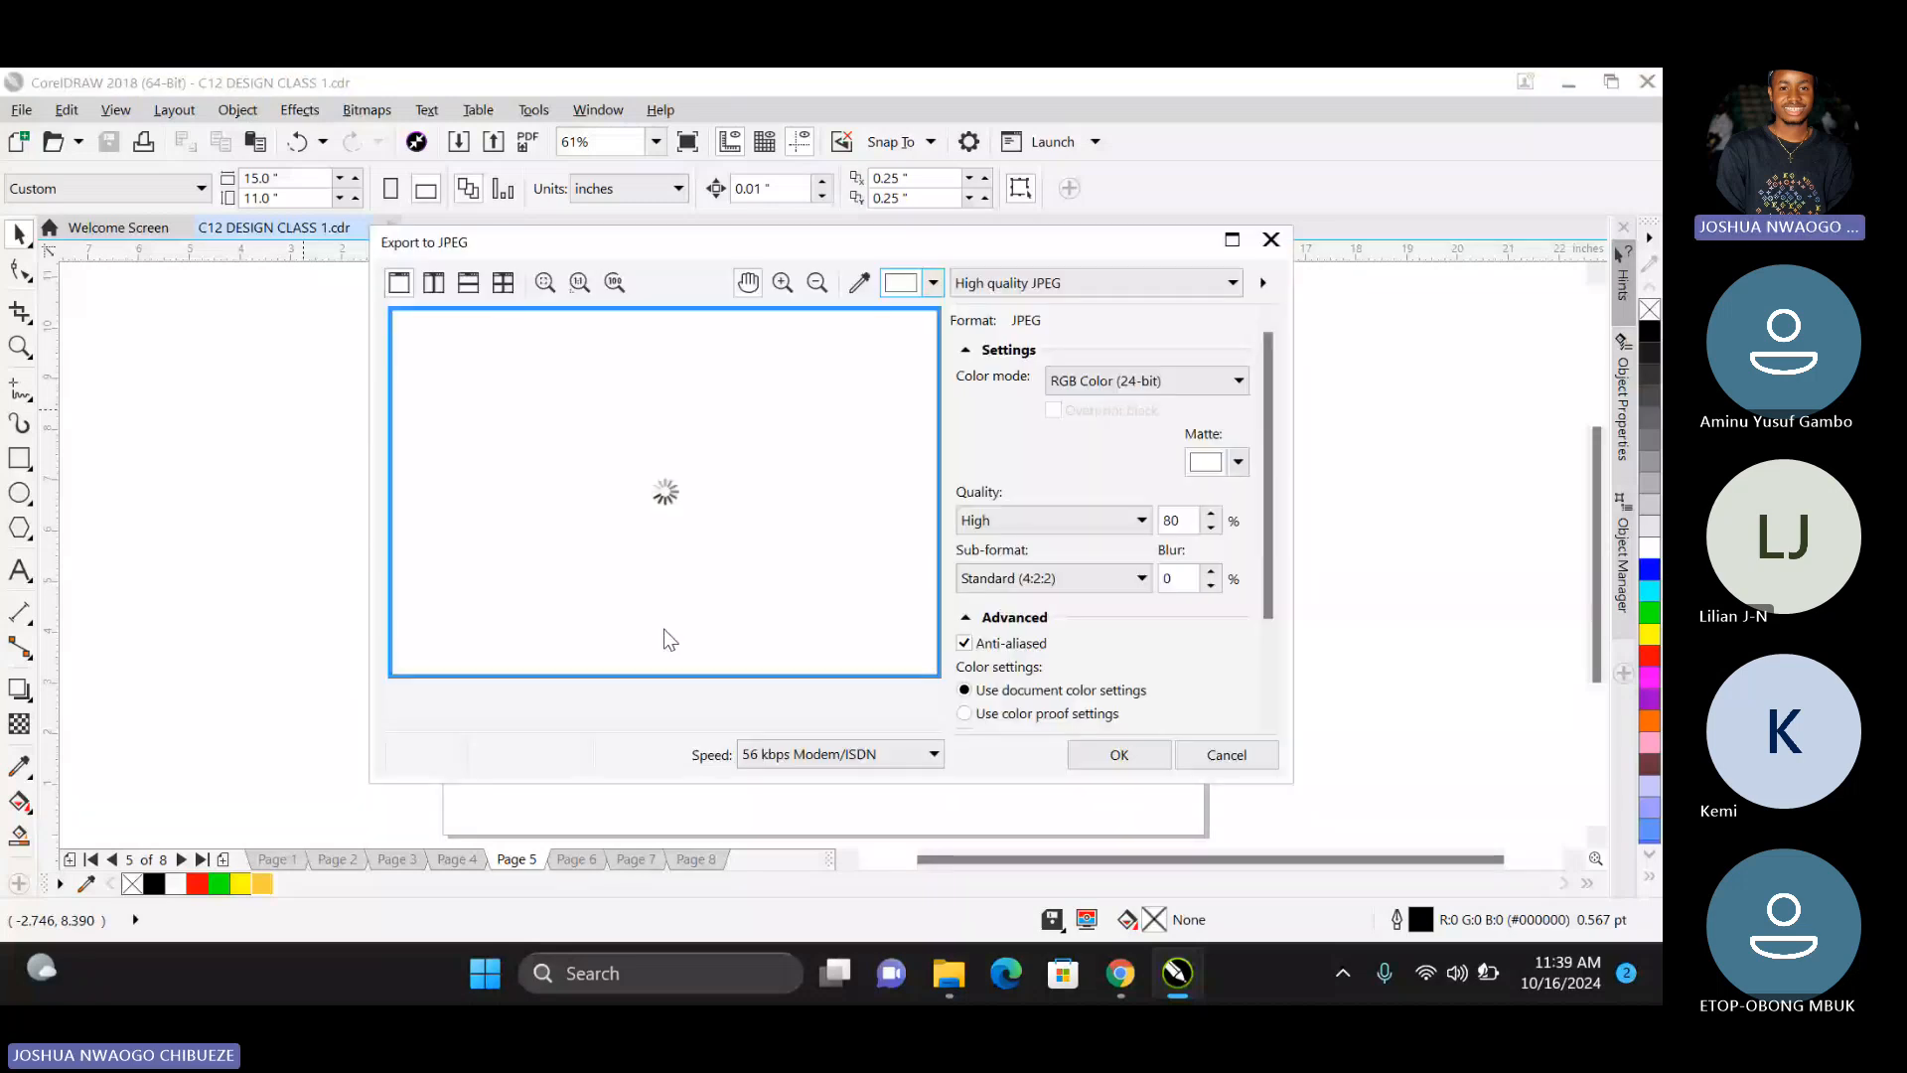
click(1119, 755)
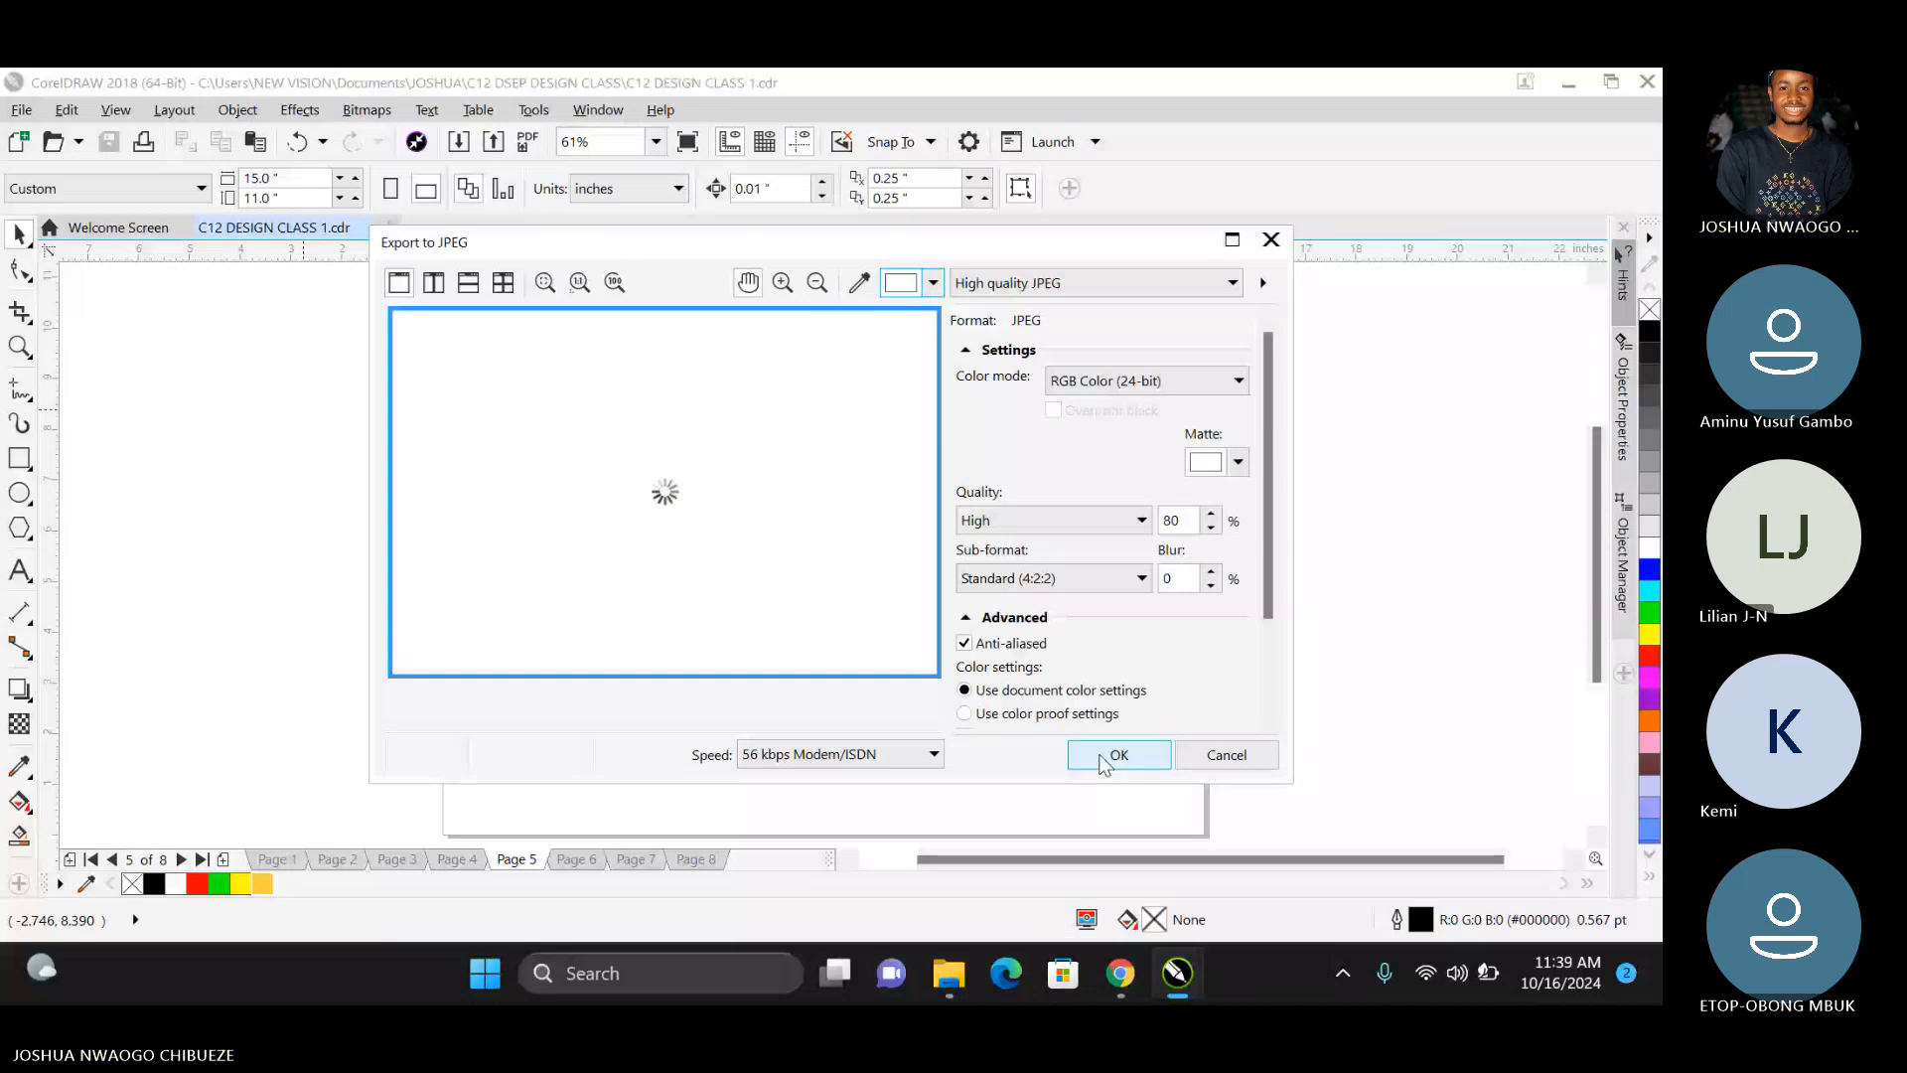
click(1104, 757)
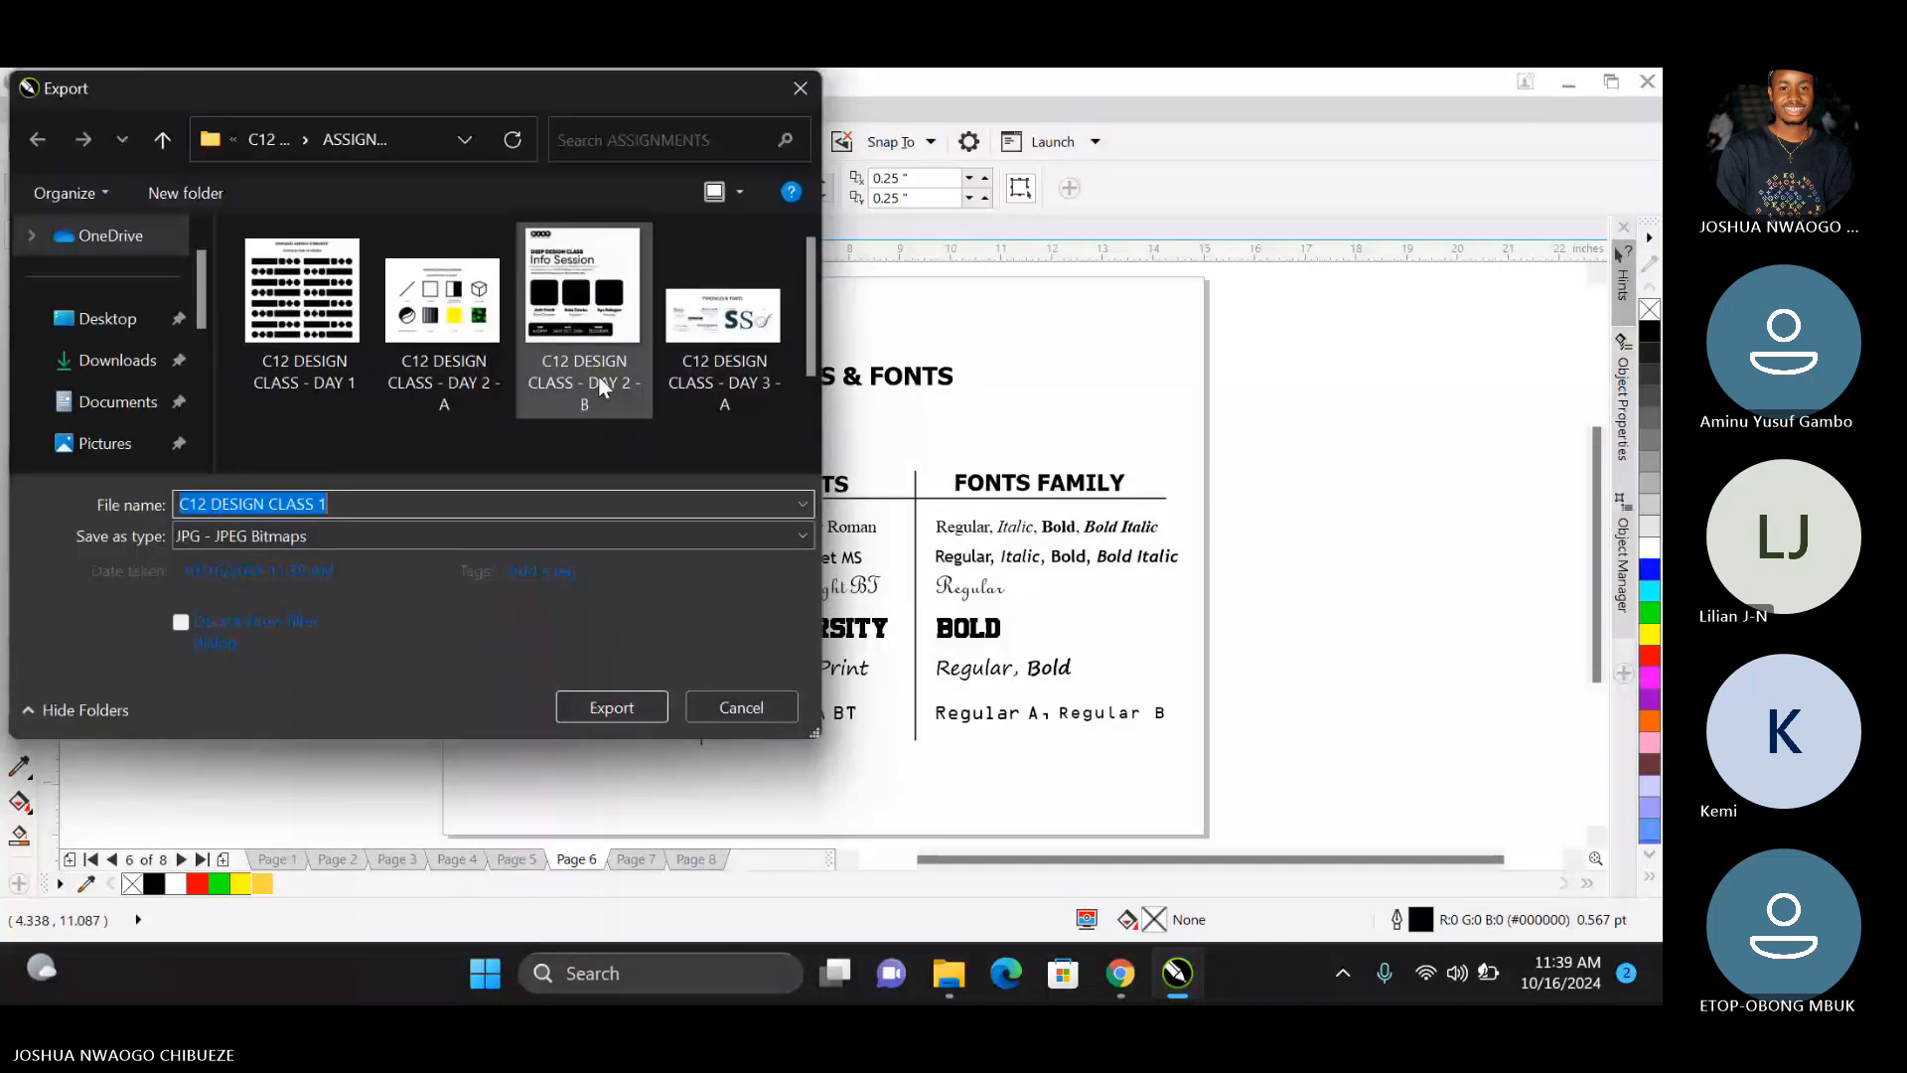
Export page 6 as a JPG in the ASSIGNMENTS folder, basing its file name on "C12 DESIGN CLASS - DAY 3 - A".
click(705, 372)
double_click(405, 499)
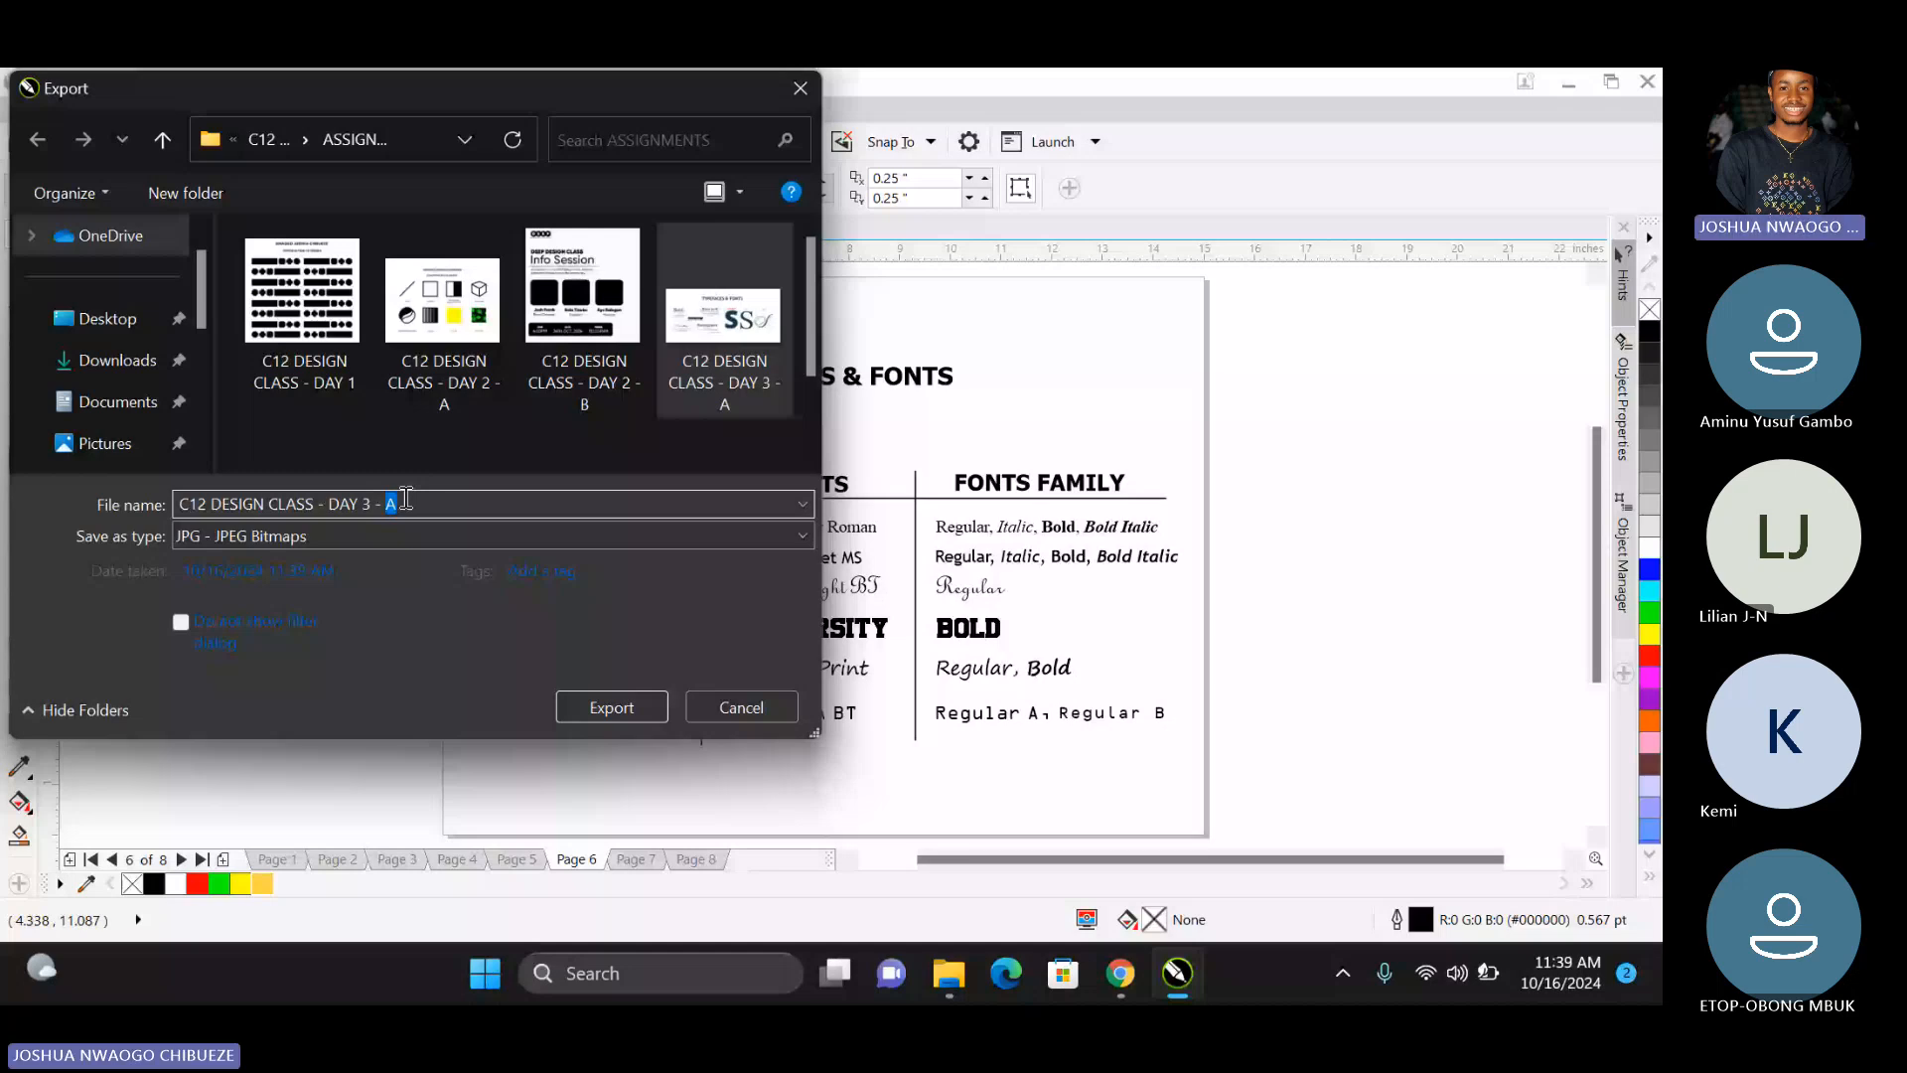
key(Escape)
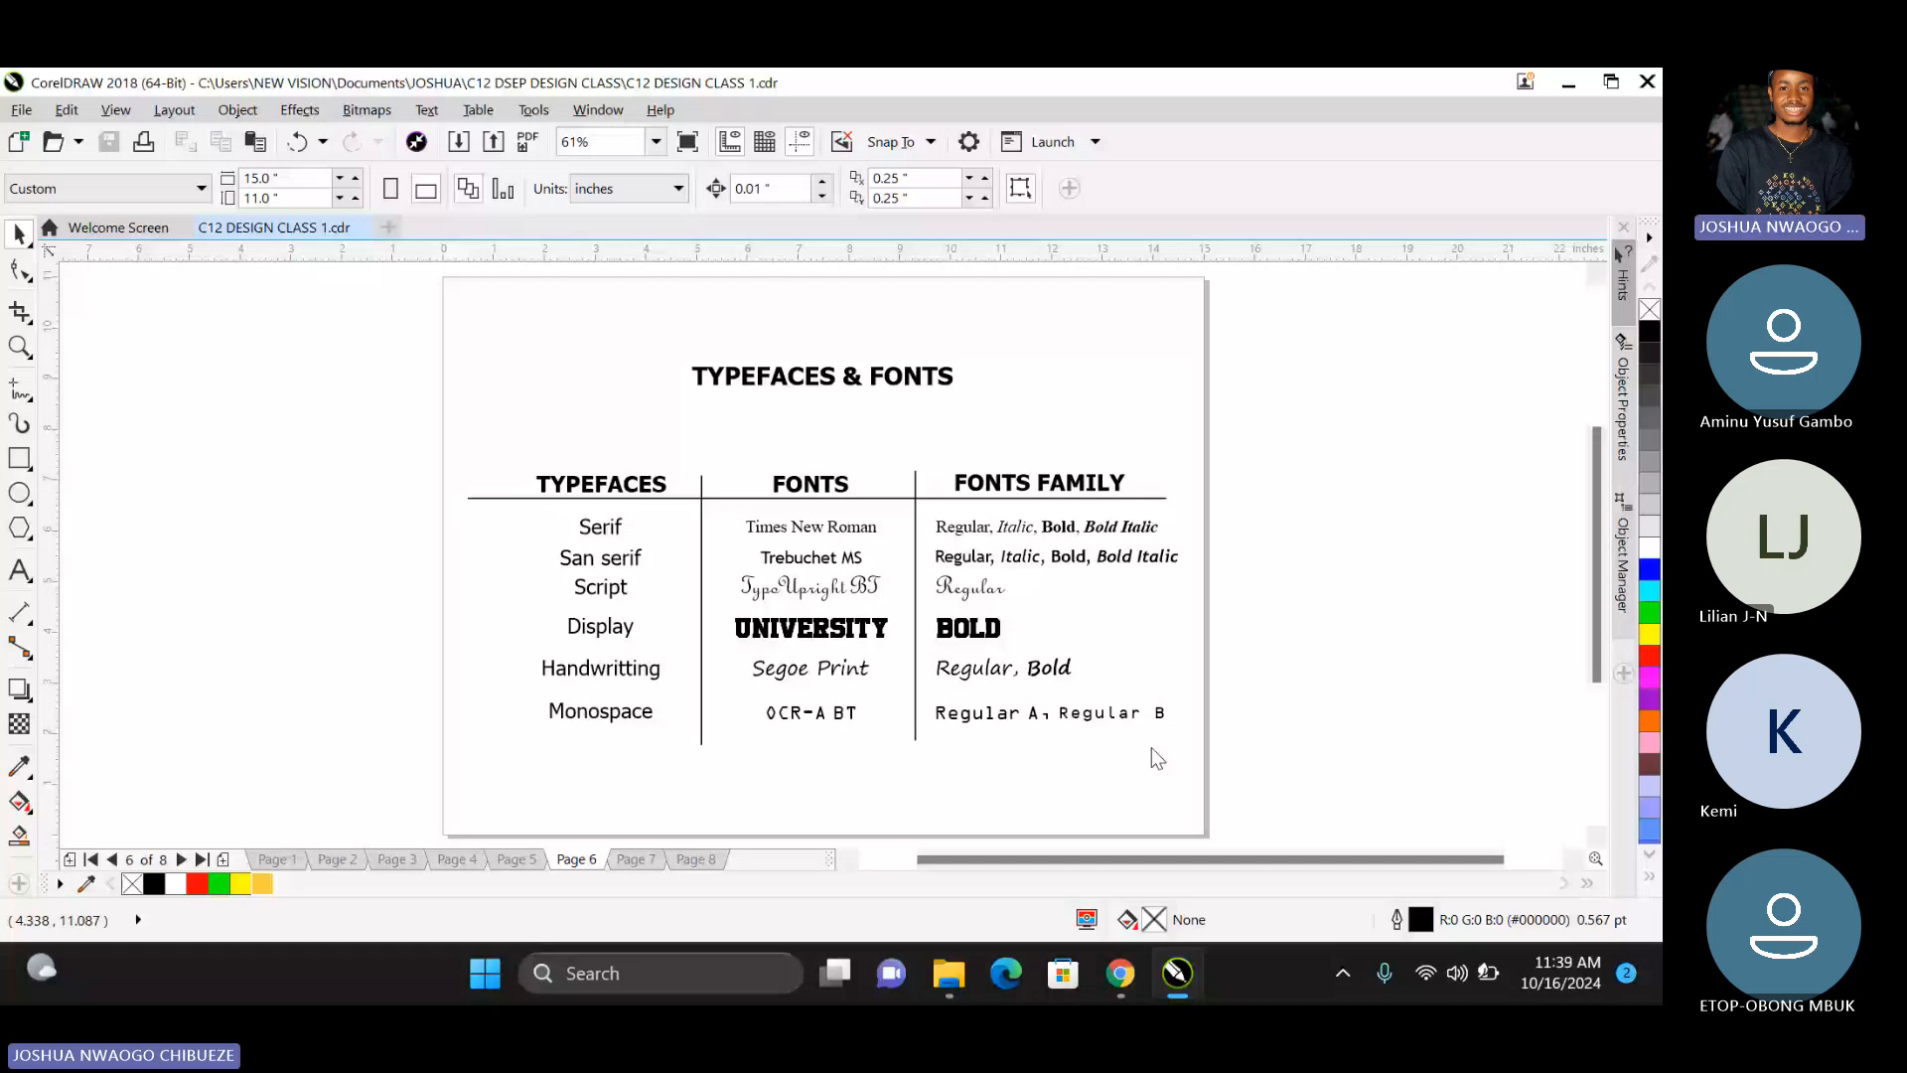
Switch to the Teams meeting in the browser and read the meeting chat.
key(alt+Tab)
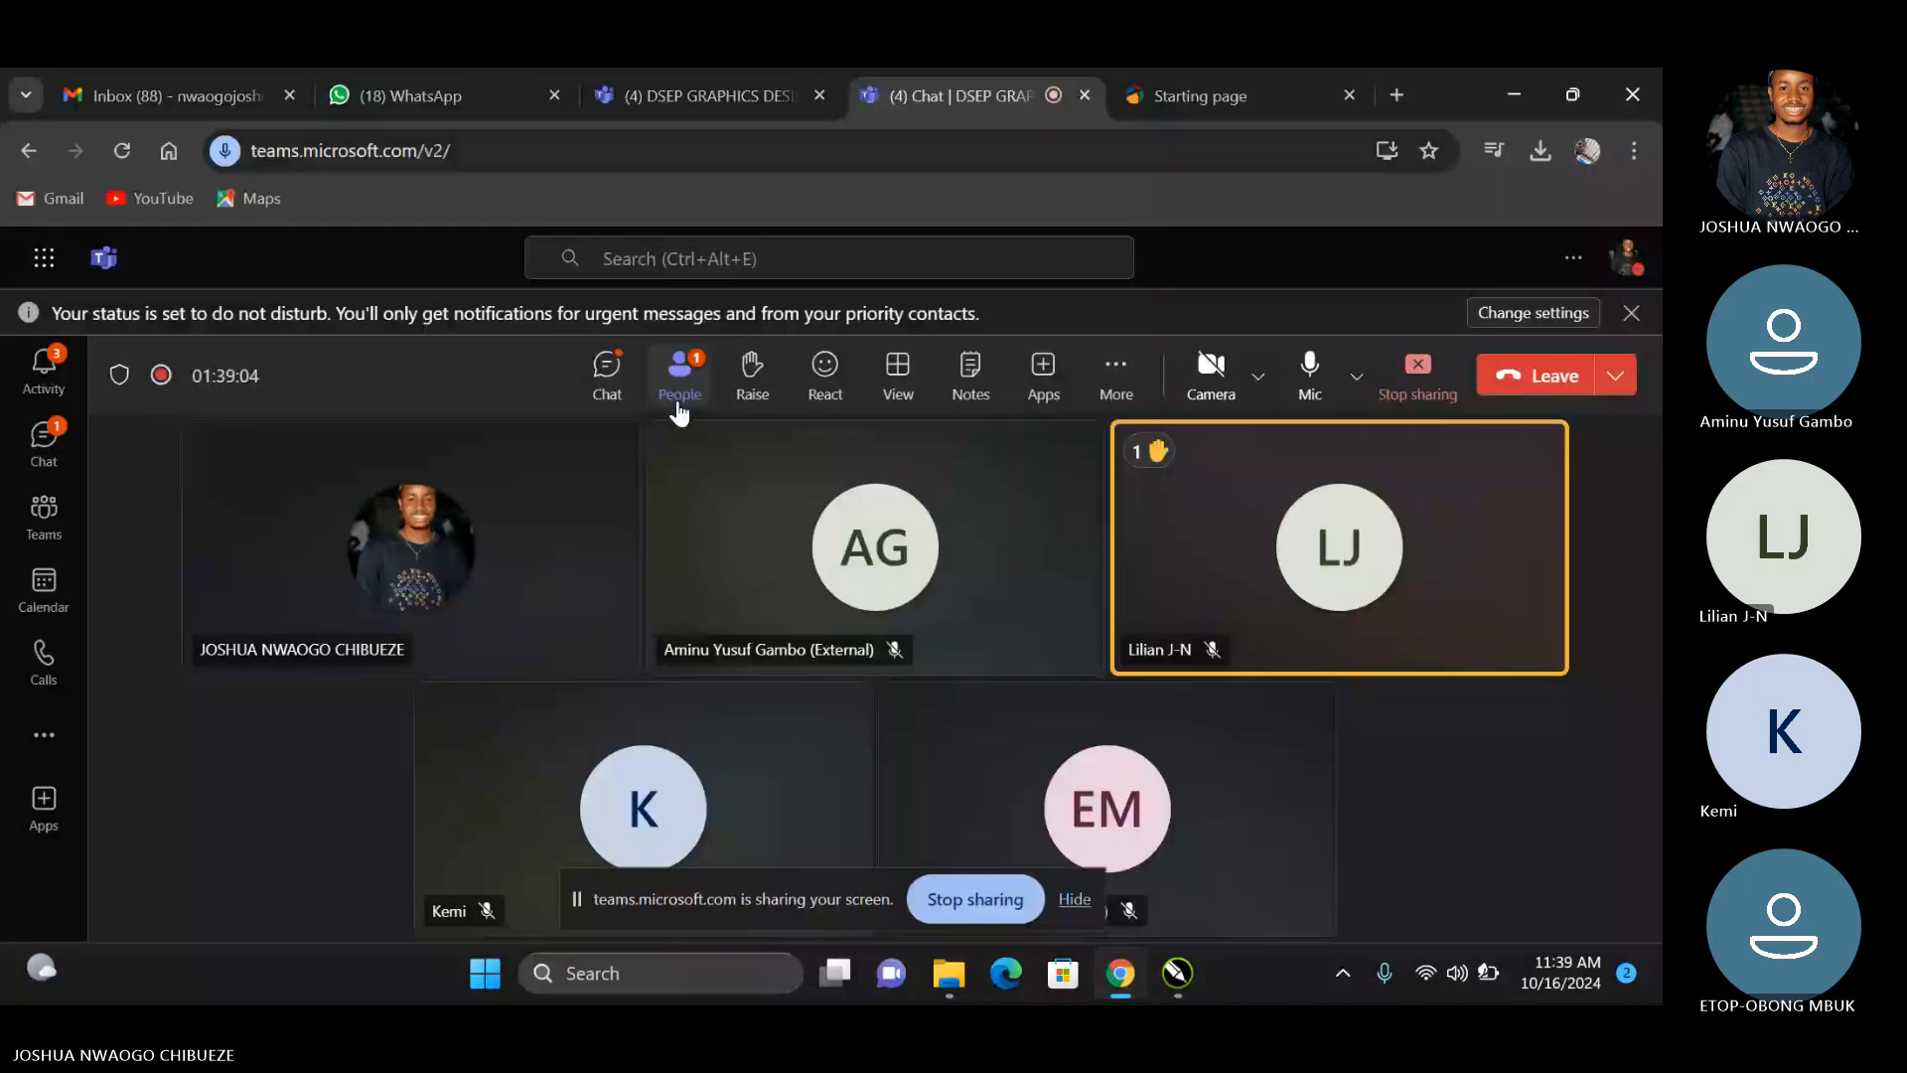
click(608, 381)
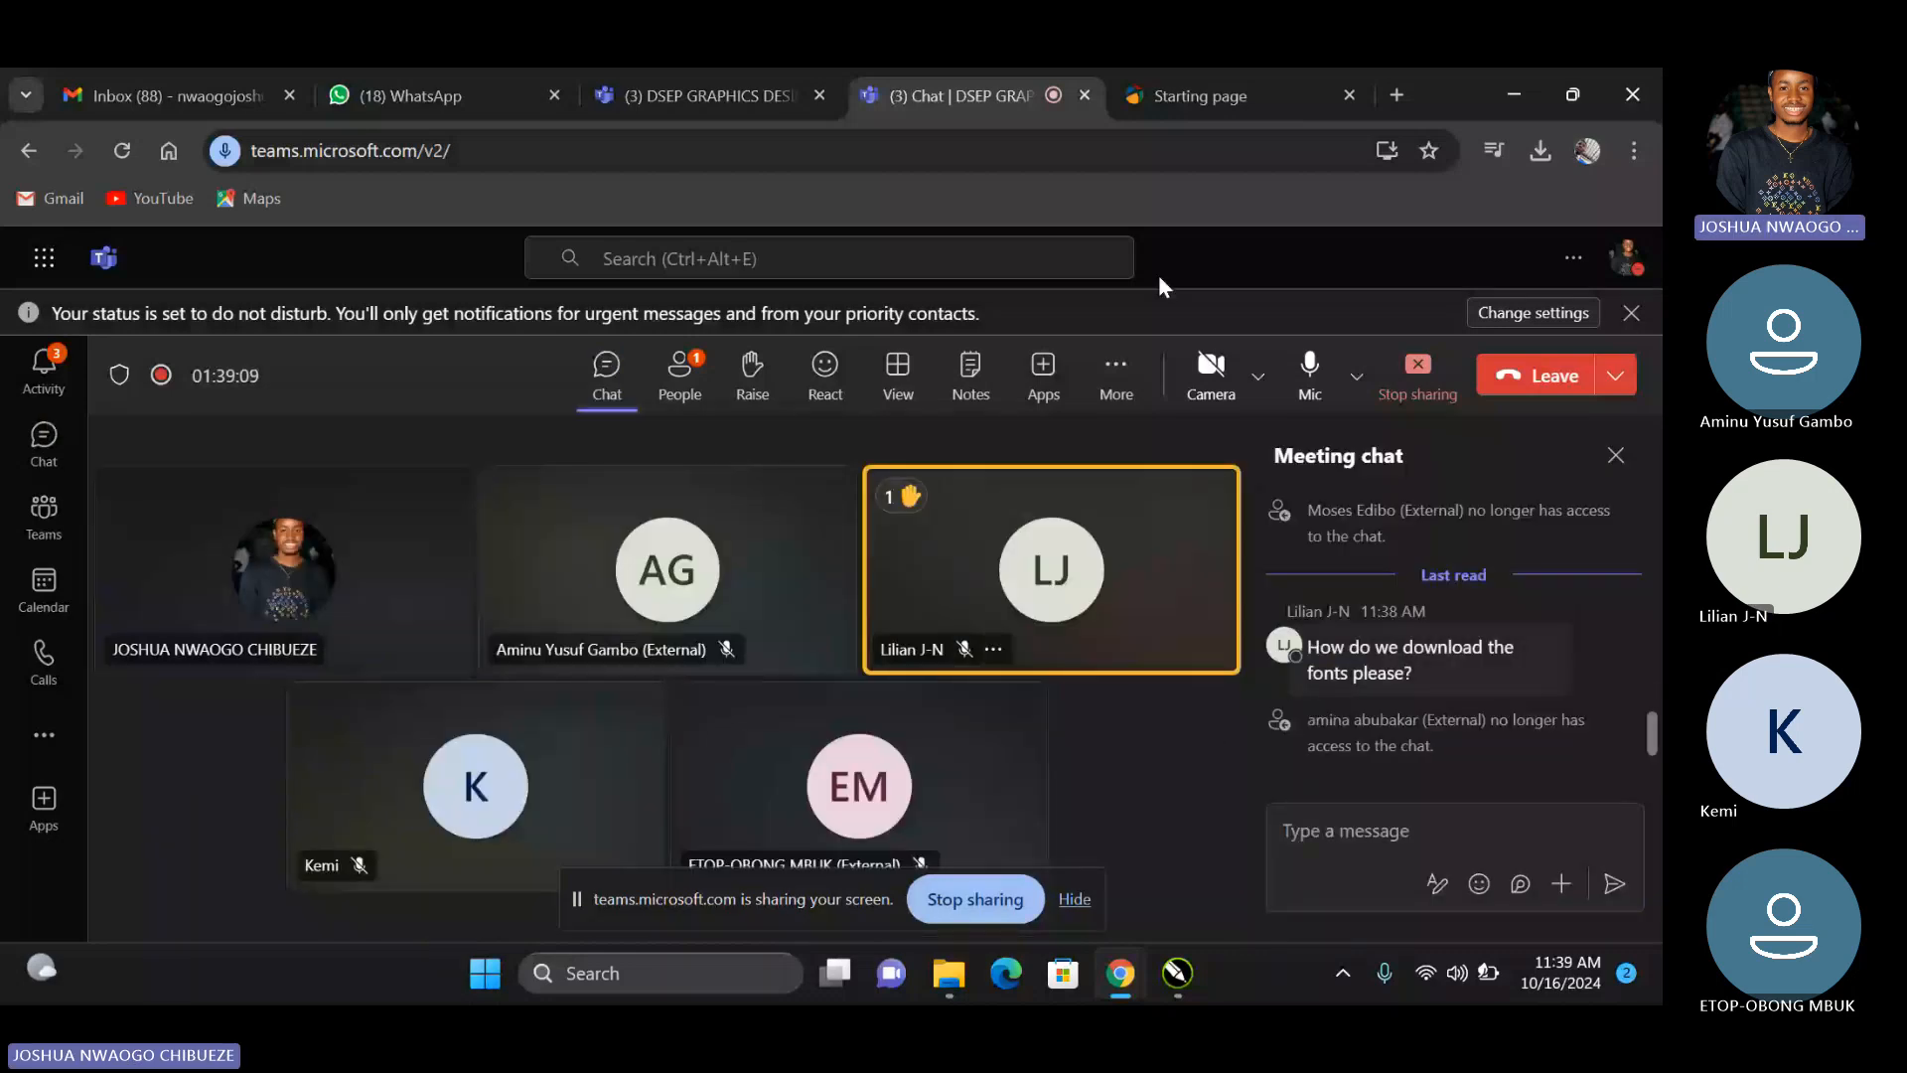
Switch to the browser's Starting page tab and search the web for "GALINS".
click(1319, 89)
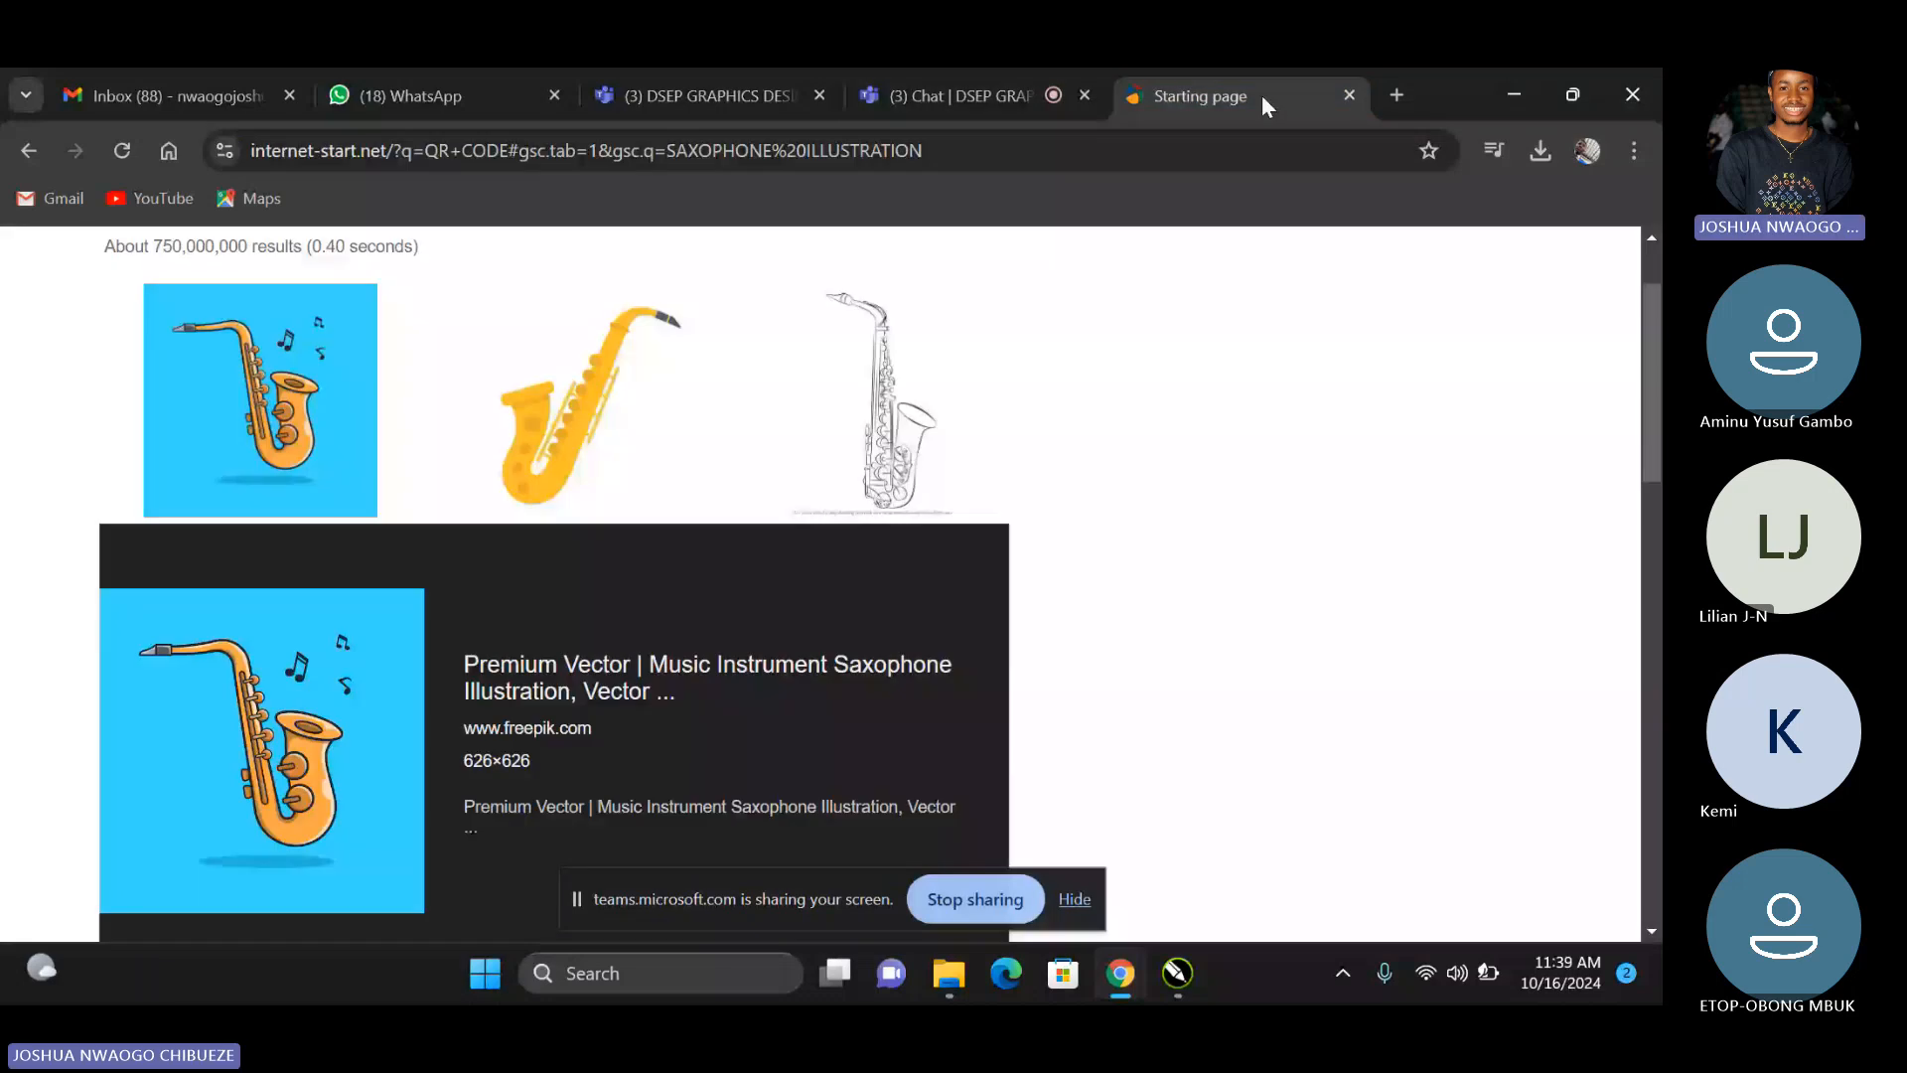
click(498, 152)
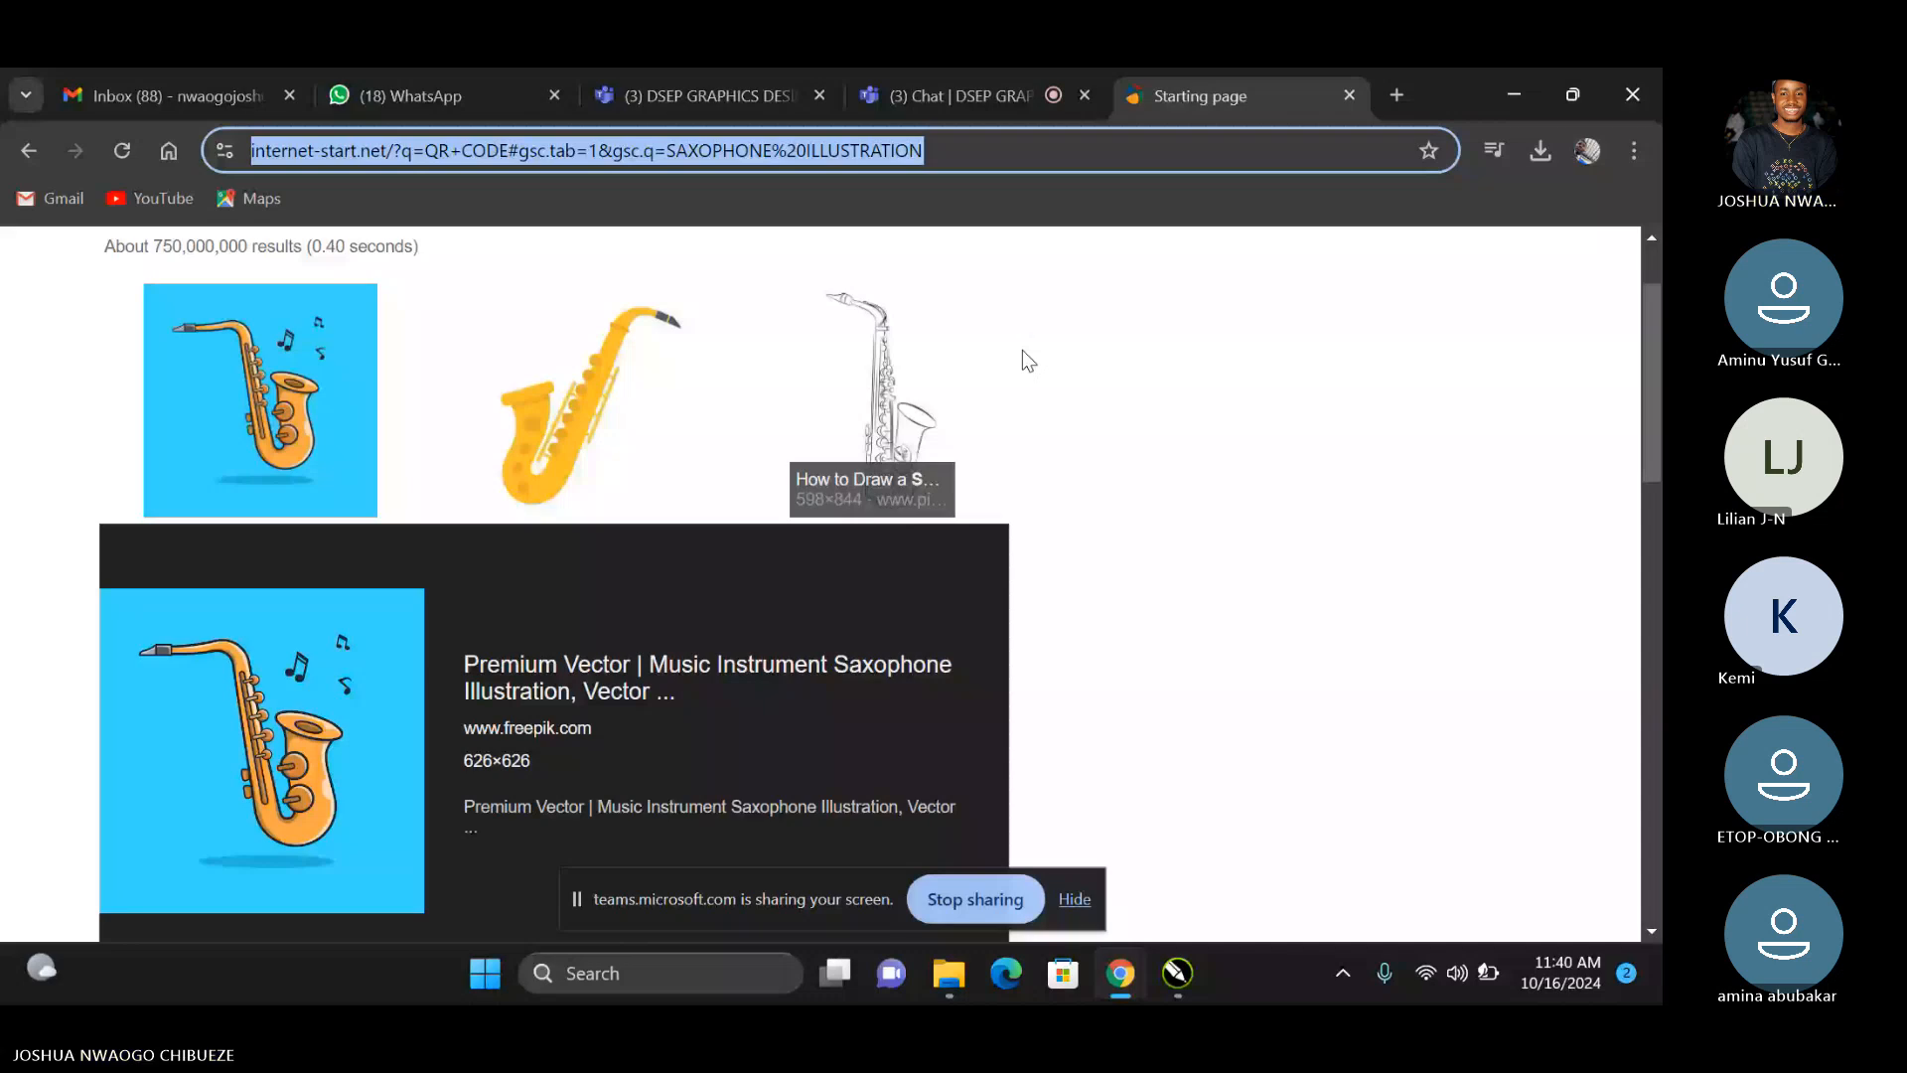
text(TR=)
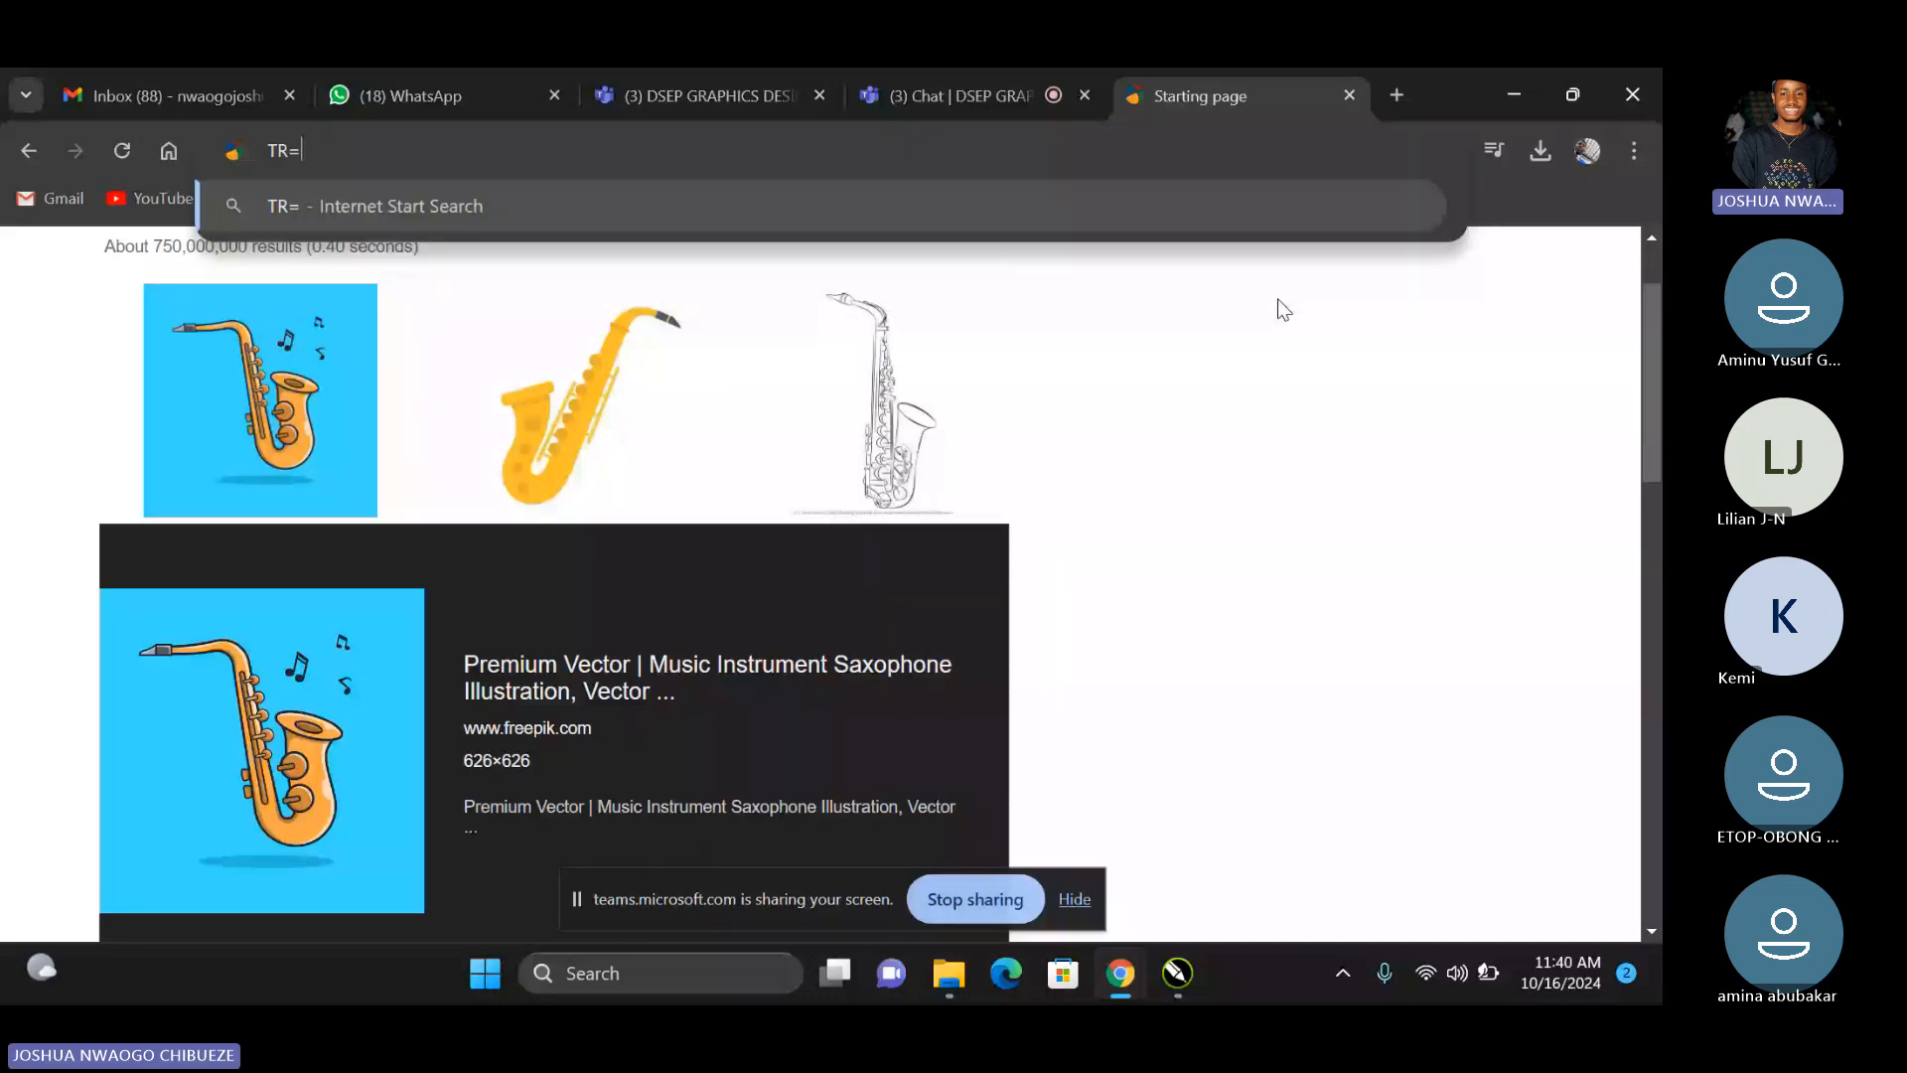
key(BackSpace)
key(BackSpace)
key(BackSpace)
text(GALINS)
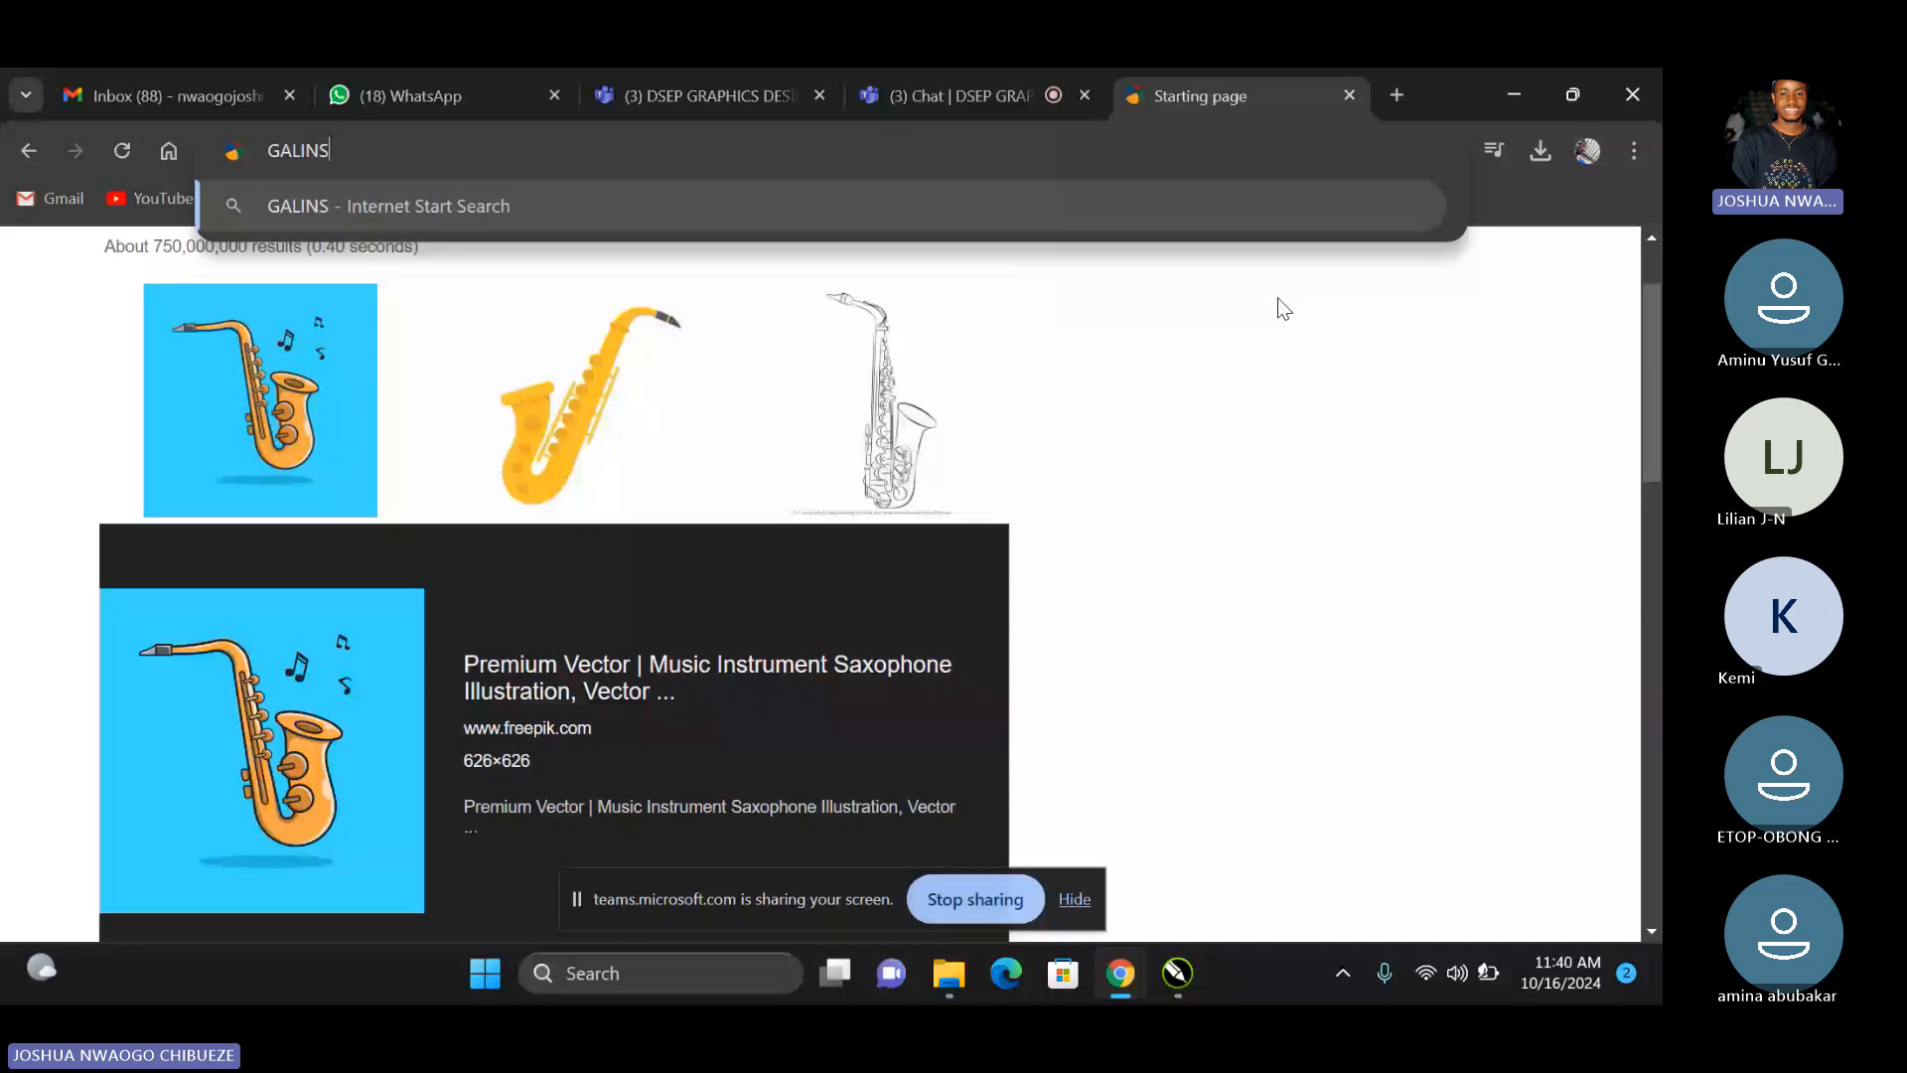
key(Return)
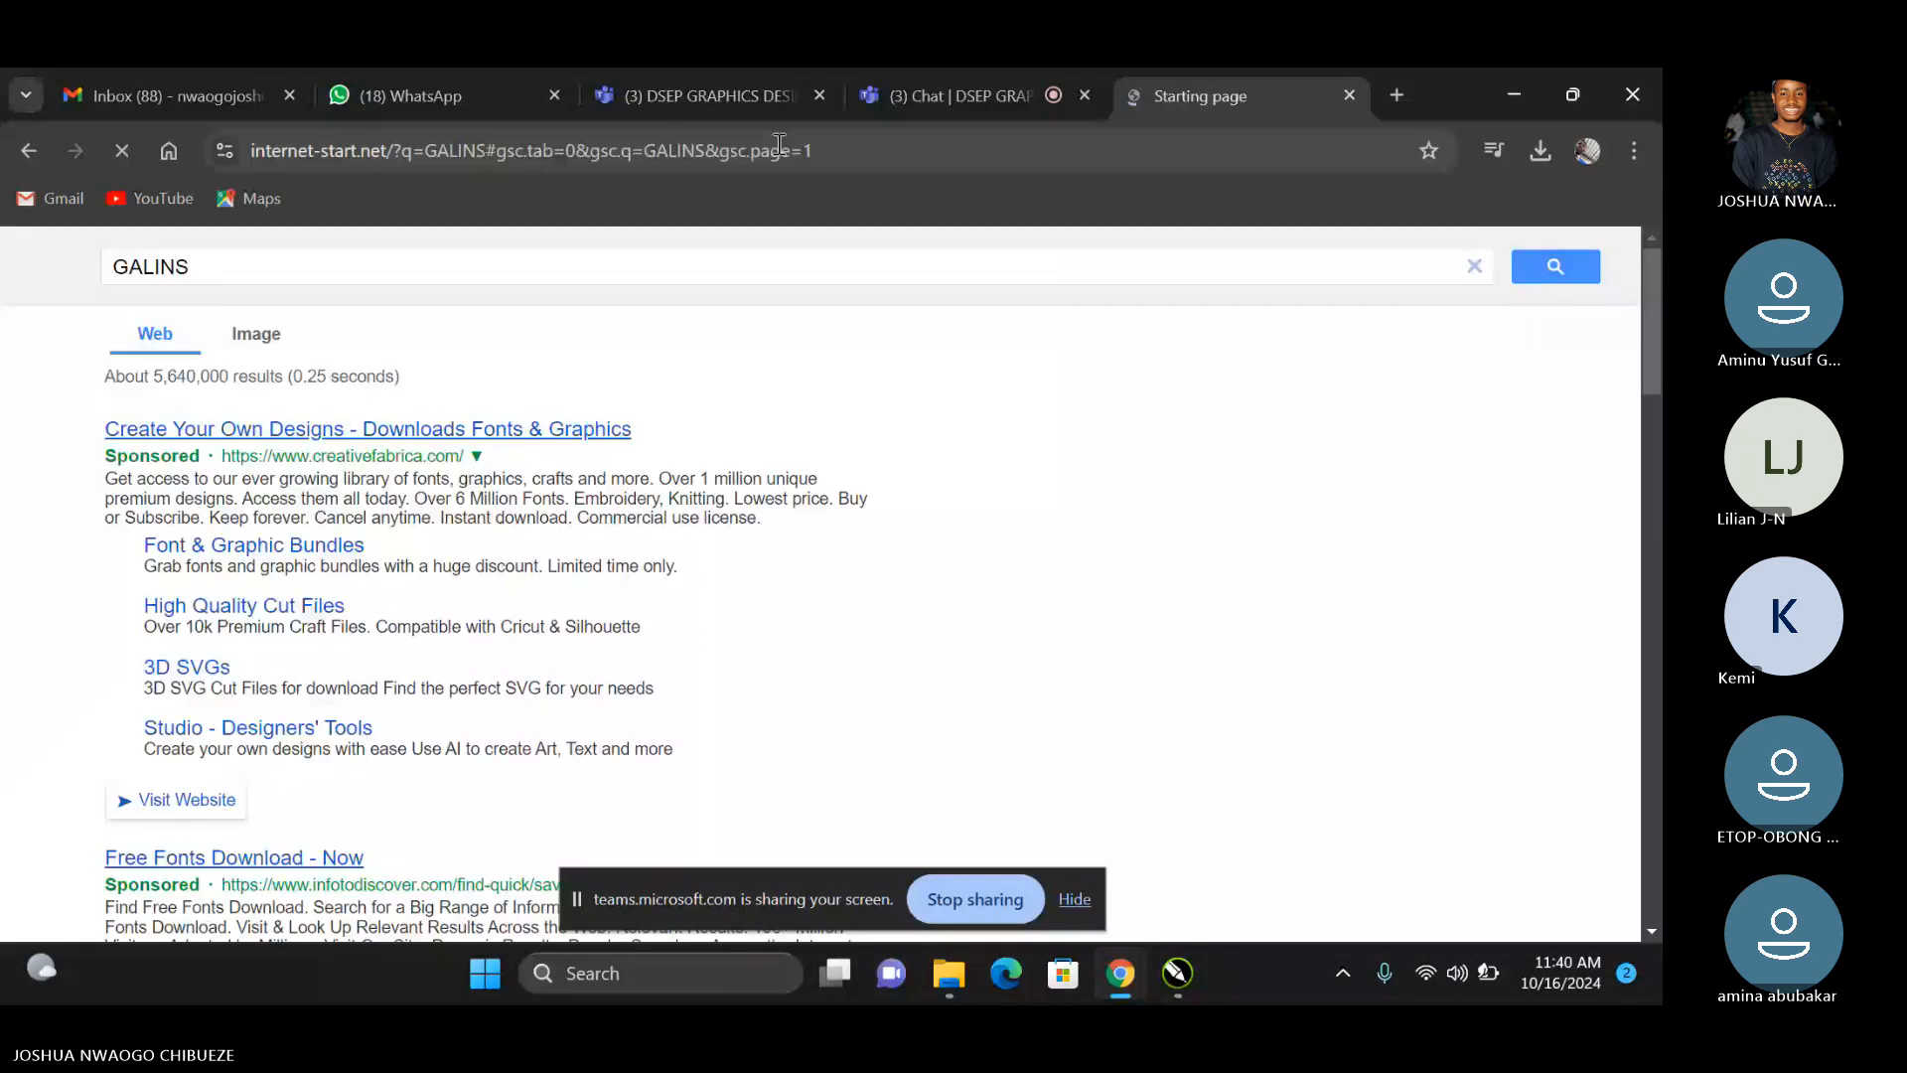
Replace the search query with "DOWNLOAD GALINS FONT FREE" and run the search.
click(269, 266)
key(BackSpace)
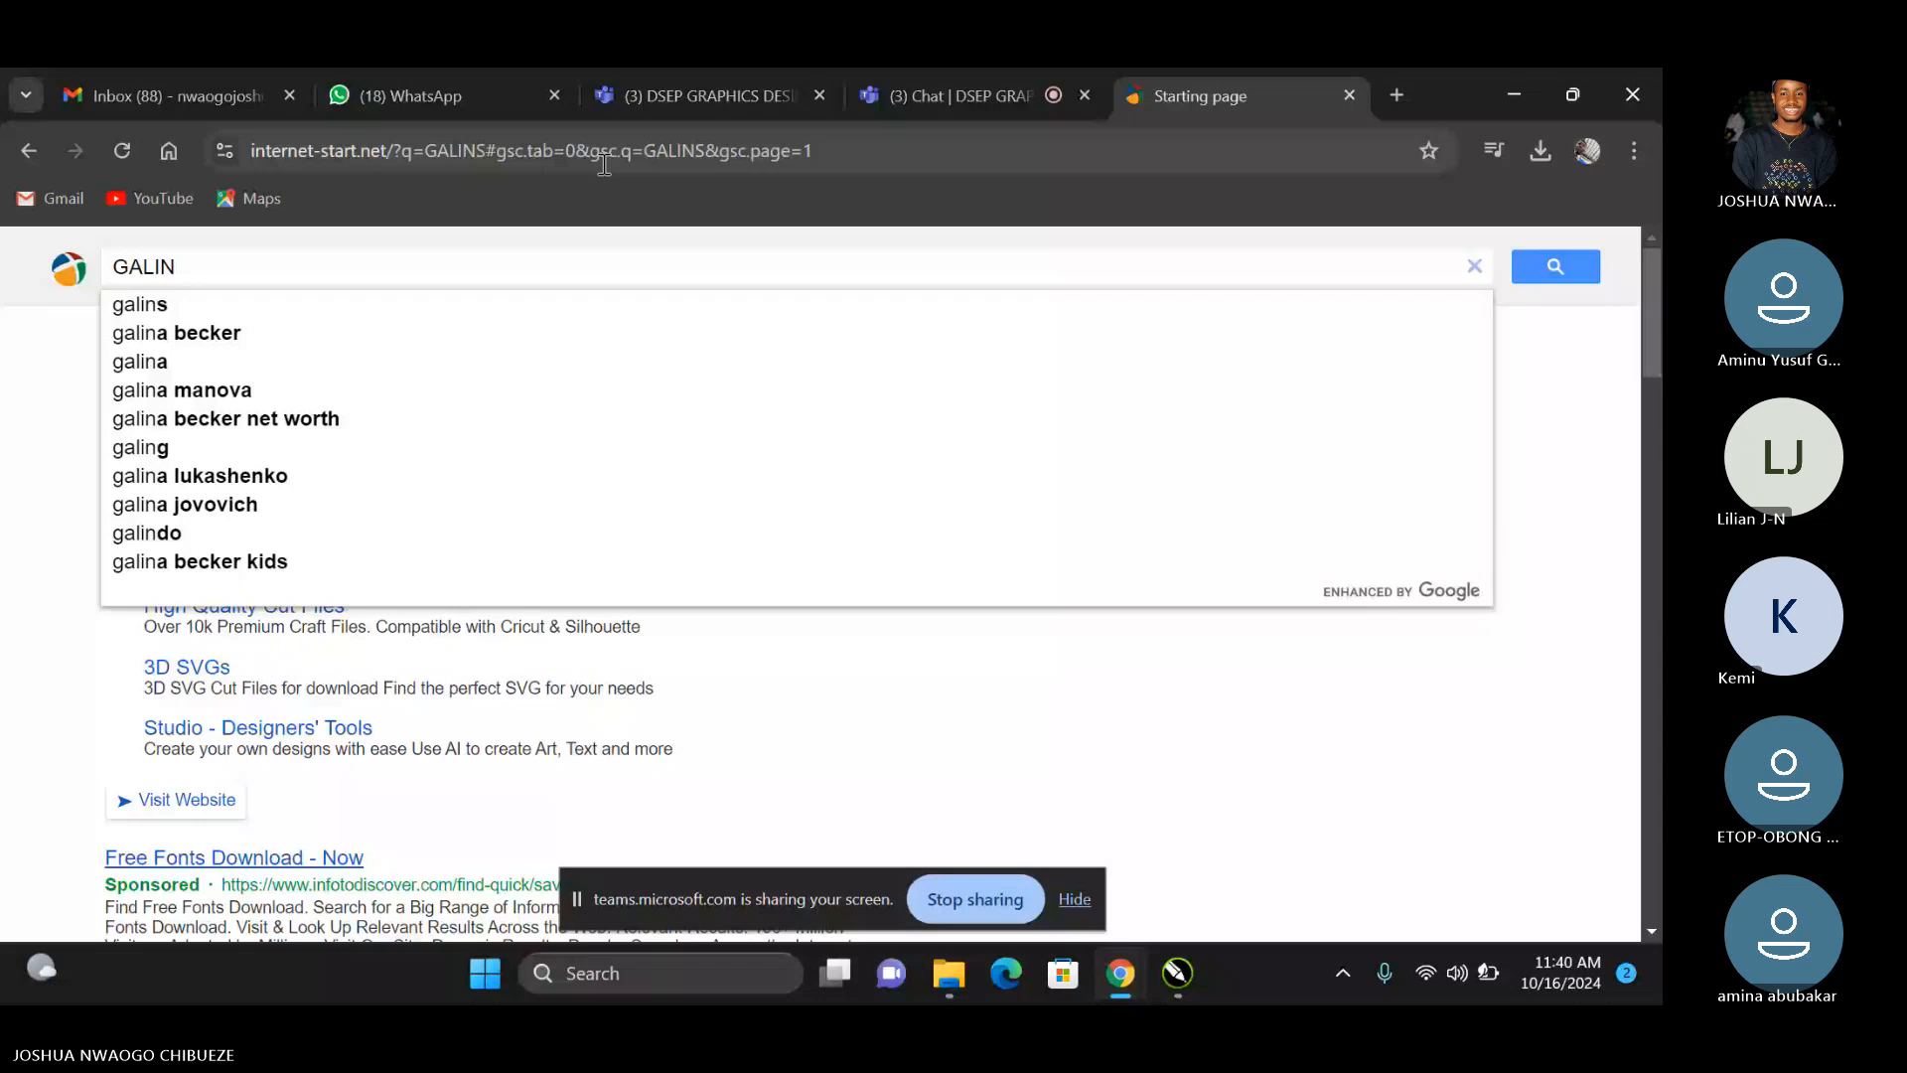
key(BackSpace)
key(BackSpace)
key(BackSpace)
key(BackSpace)
key(BackSpace)
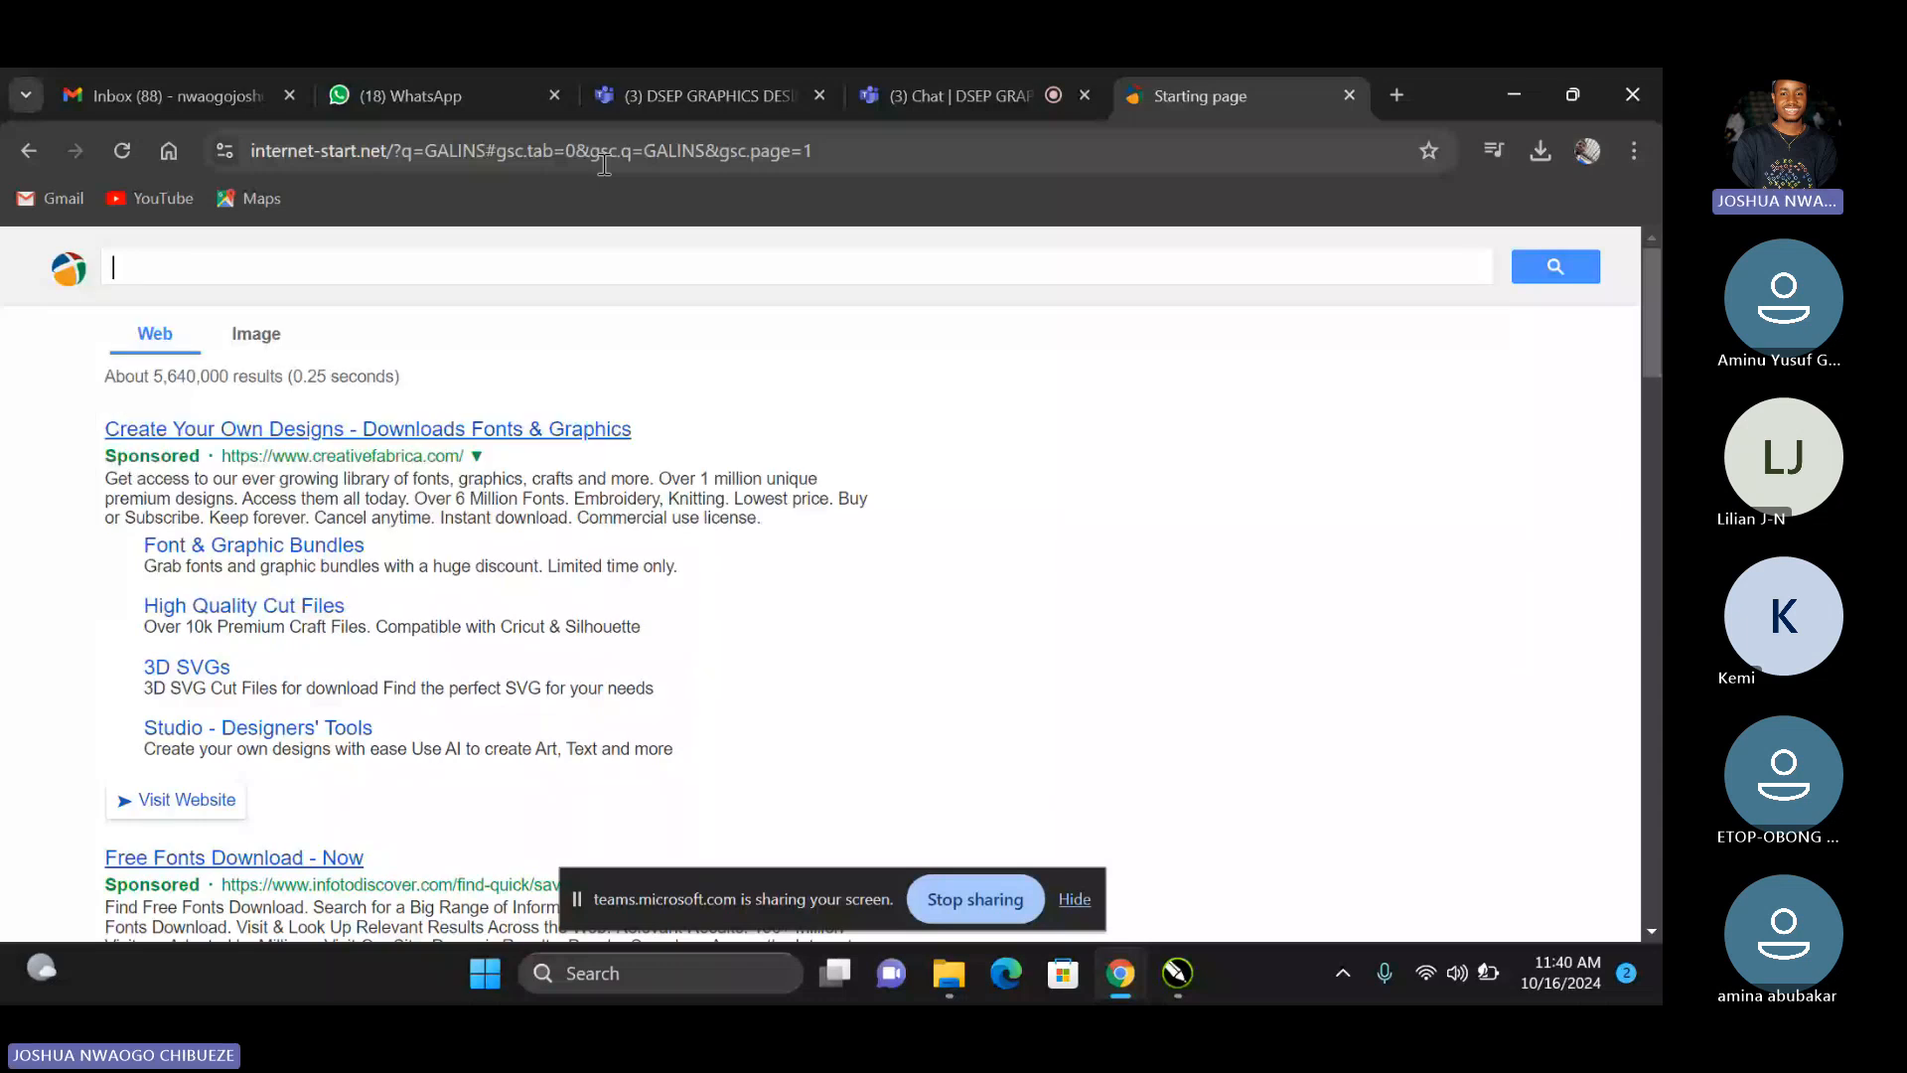
text(DOWNLOAD GALINS FONT)
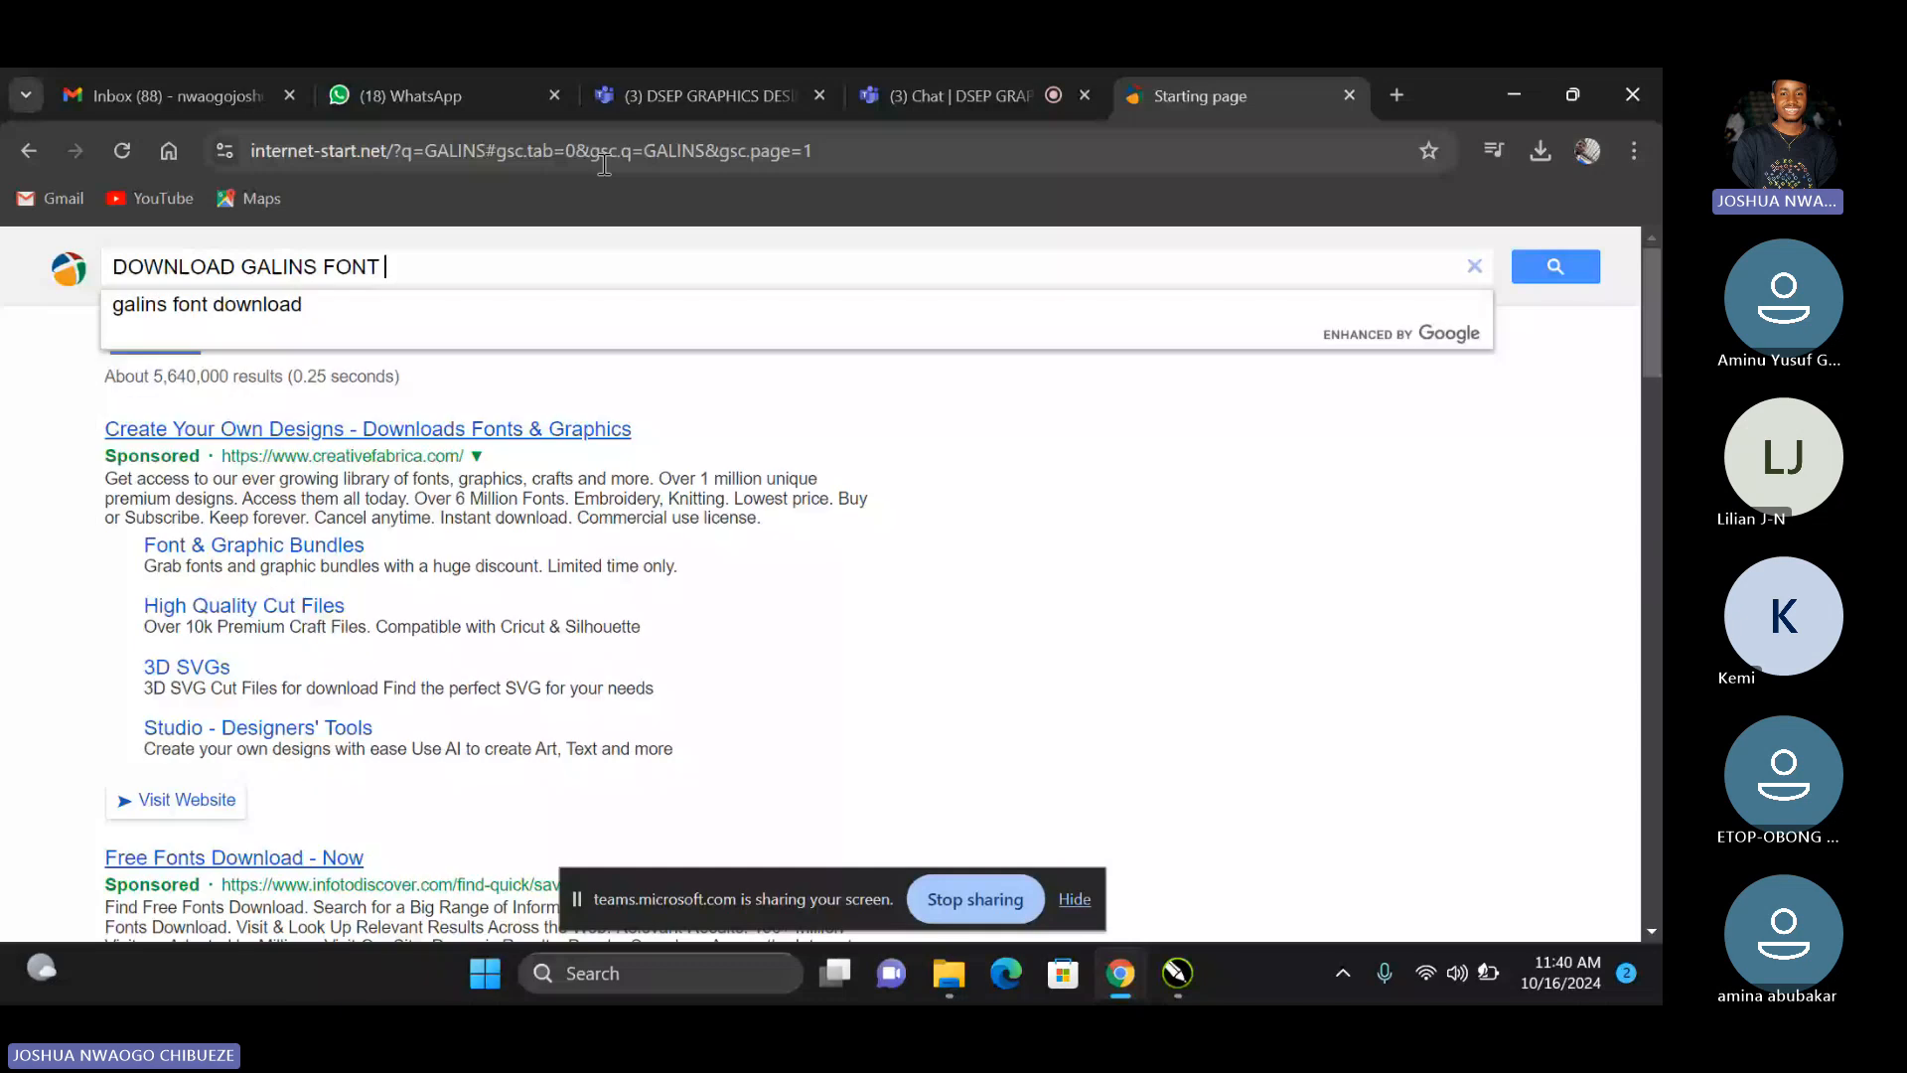
text( FREE)
key(Return)
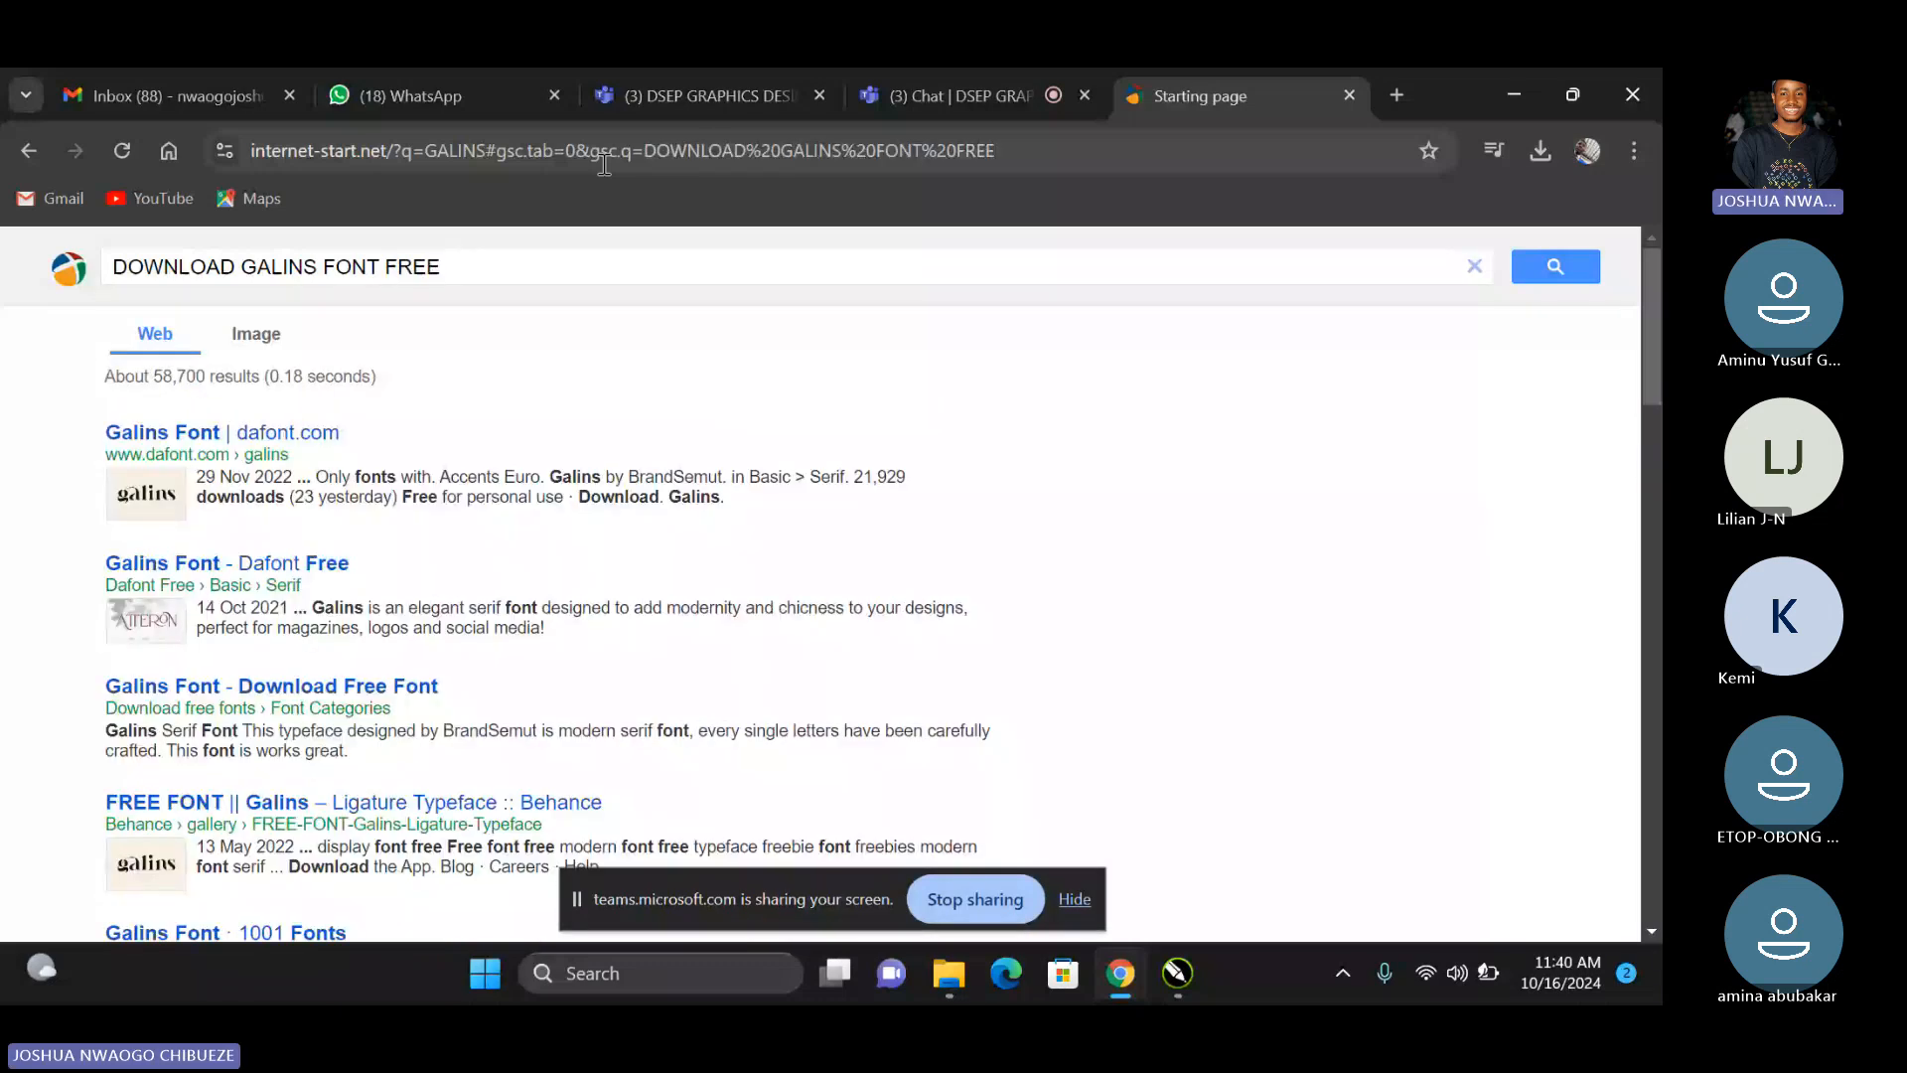
Open the dafont.com result for the Galins font and download the font.
click(255, 433)
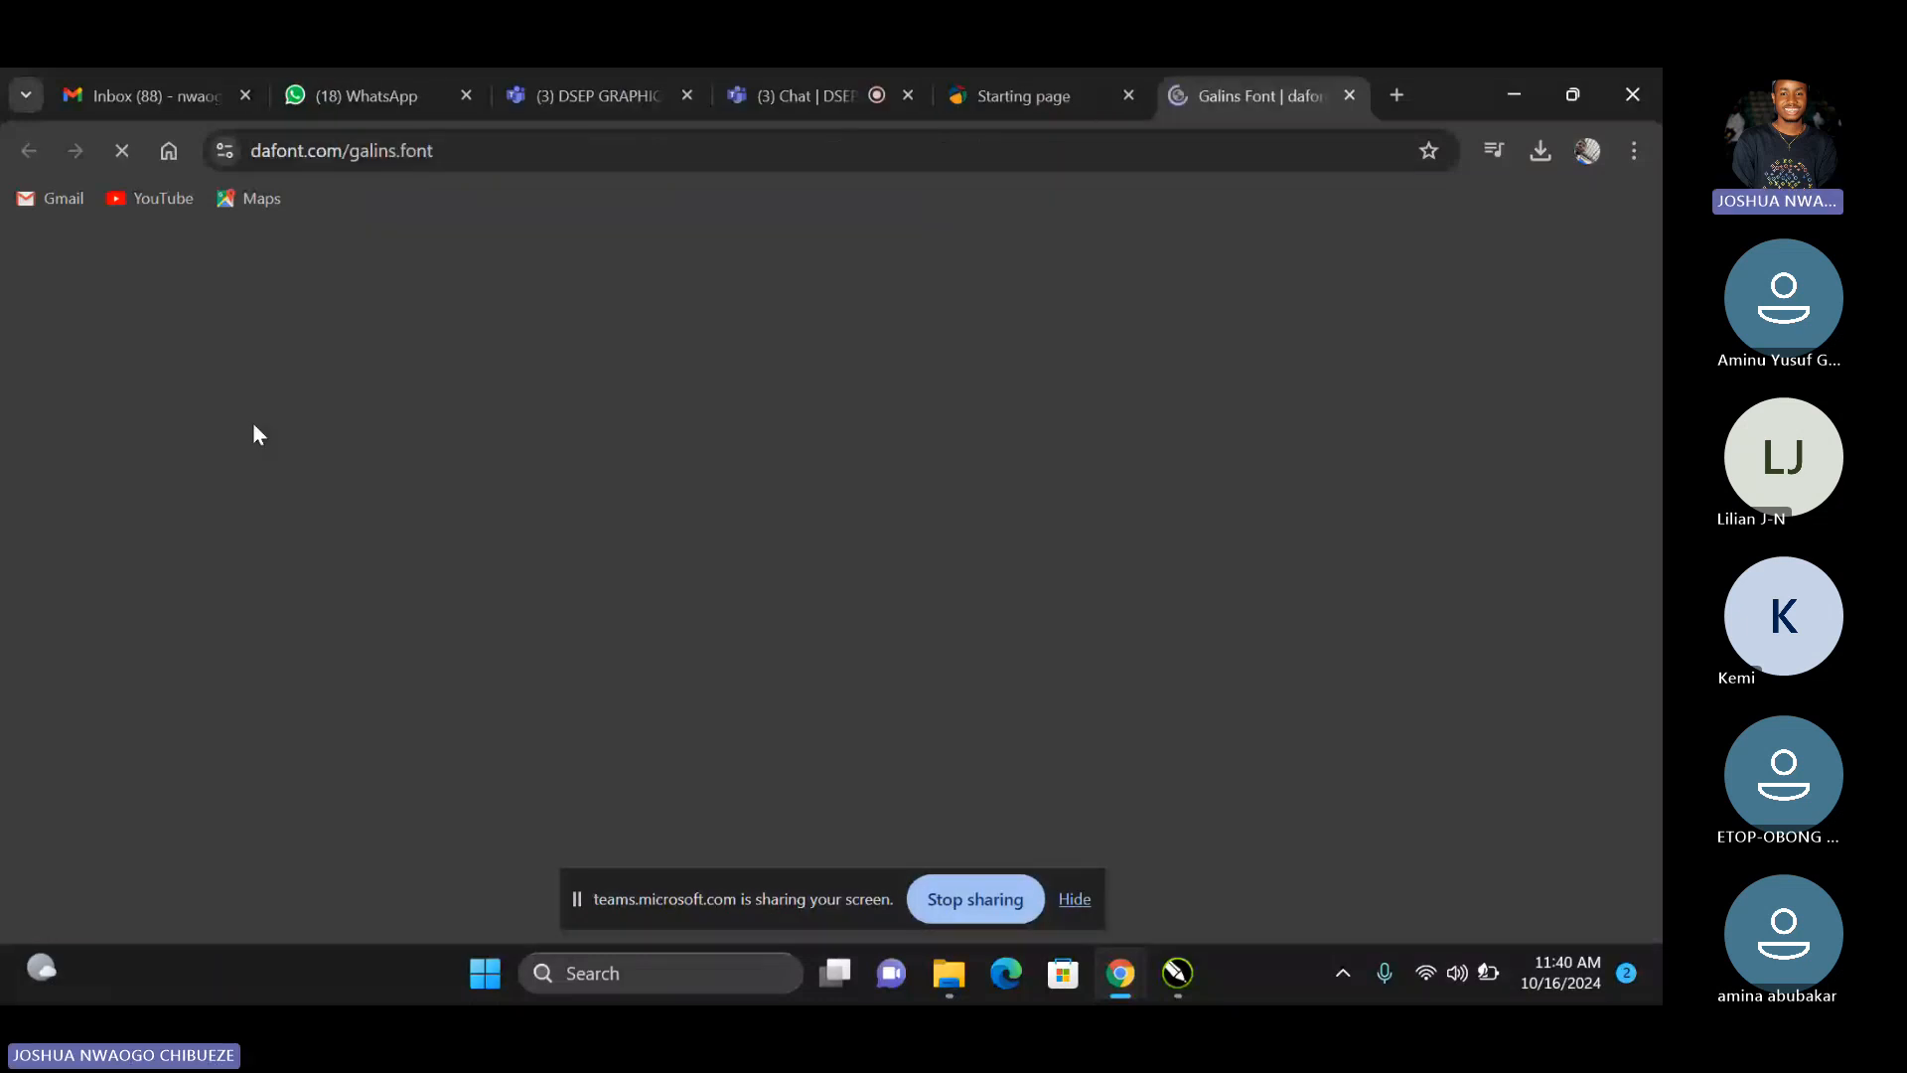
scroll(429, 703, down, 2)
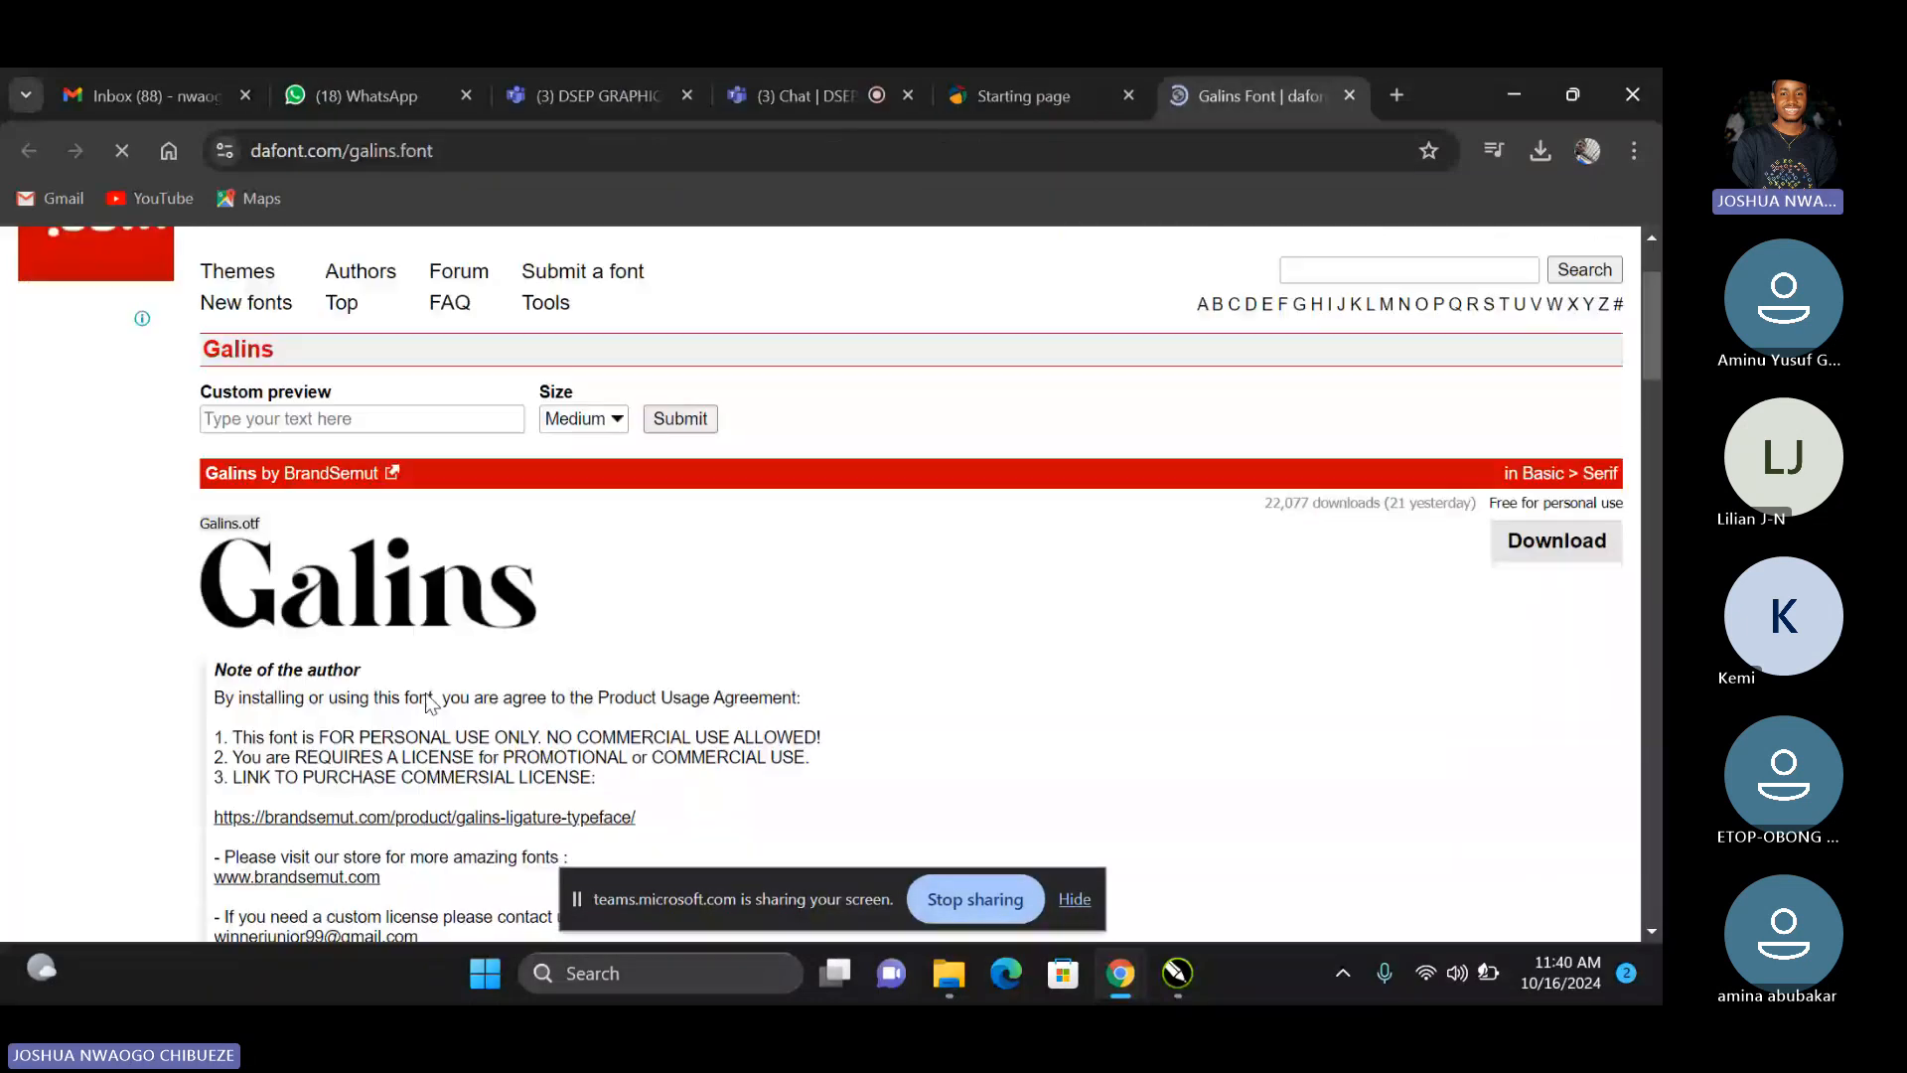
scroll(343, 480, down, 1)
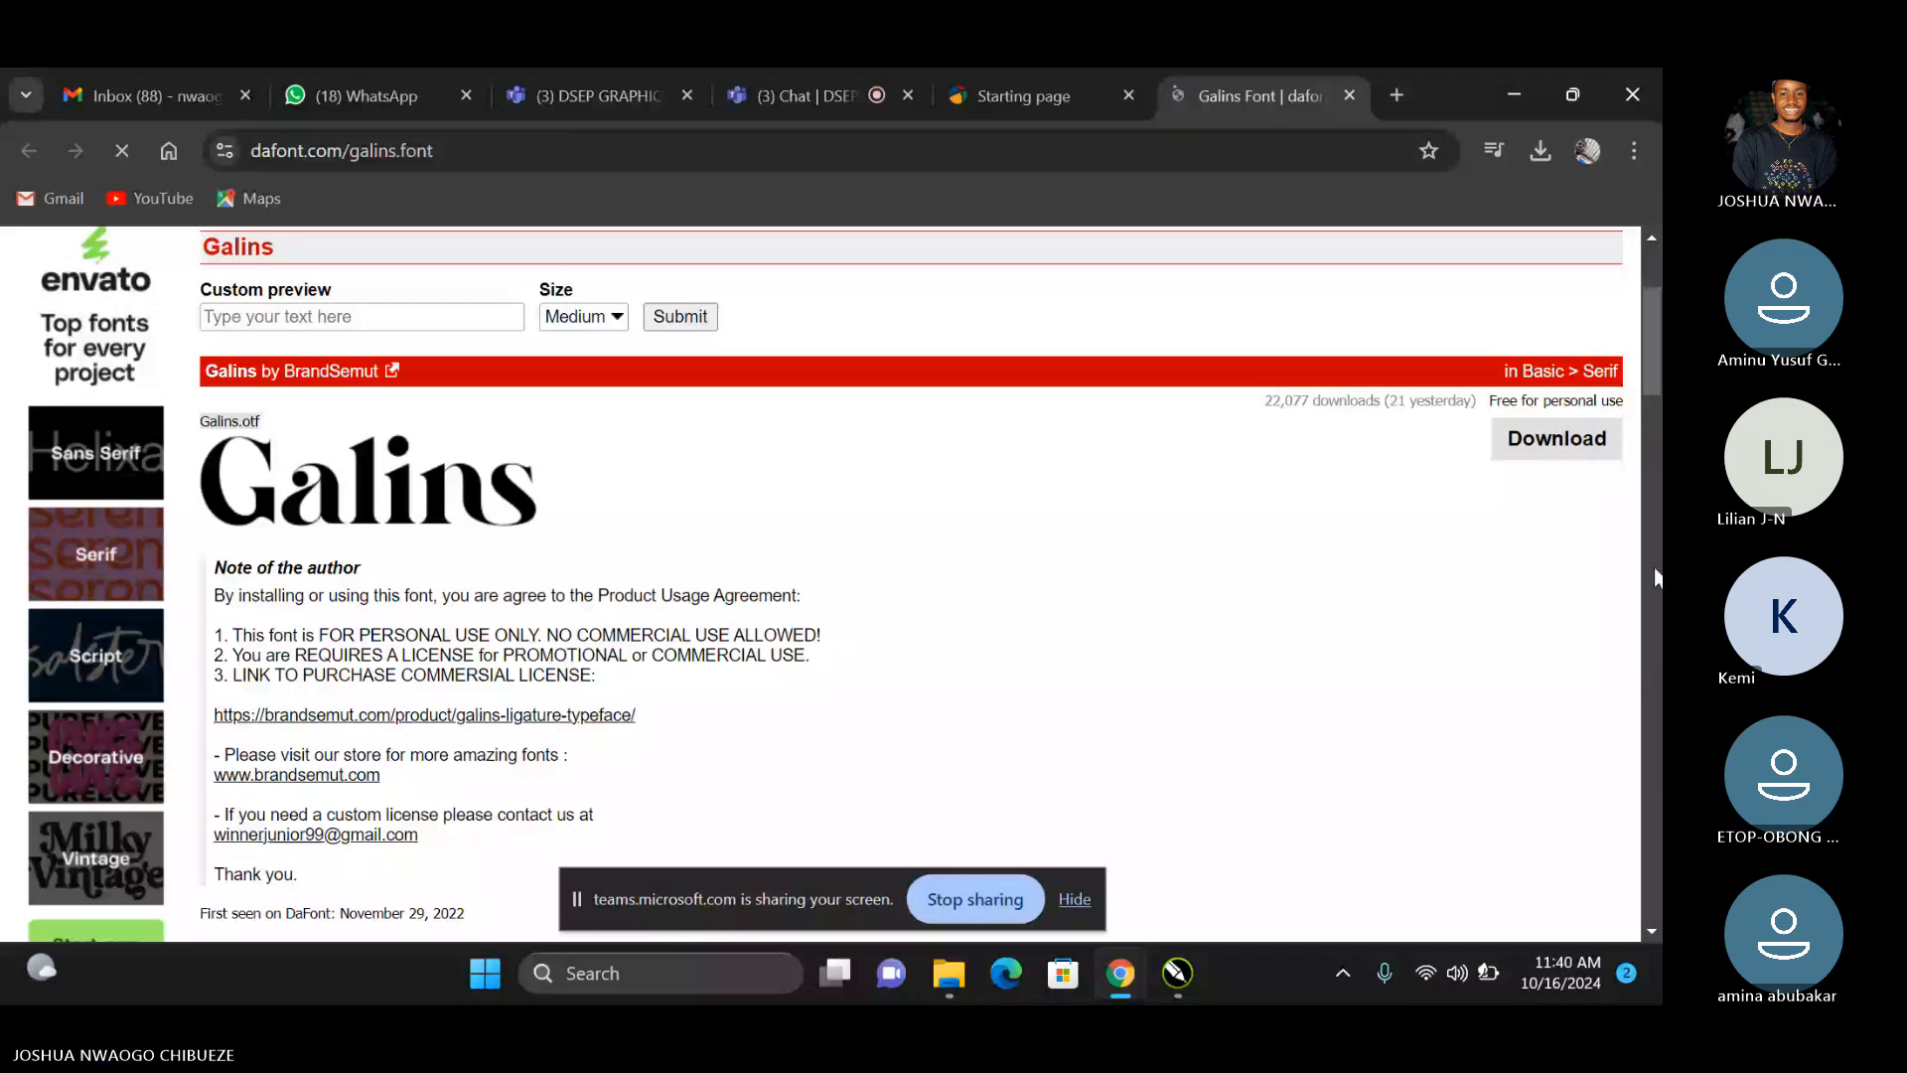
click(1567, 455)
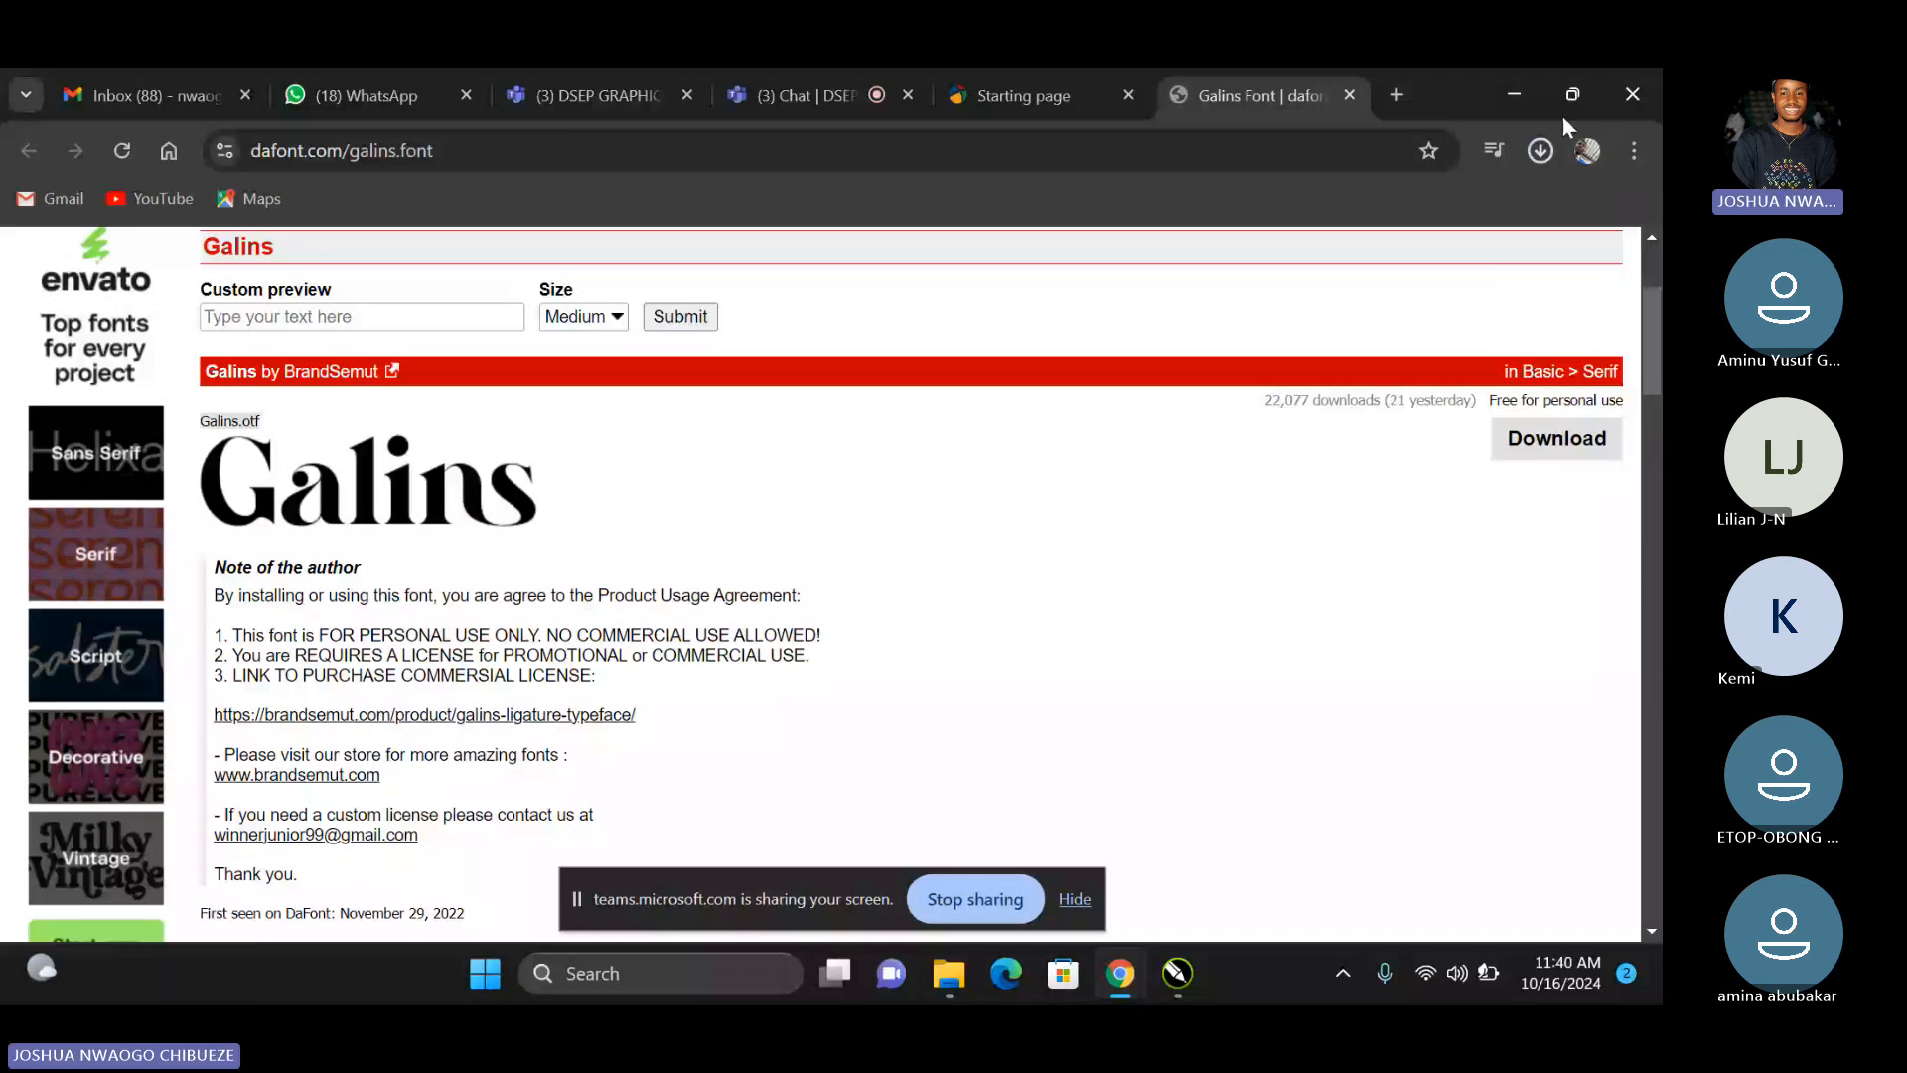
Show the downloaded galins.zip in its folder with large thumbnails and extract the archive there.
click(1532, 152)
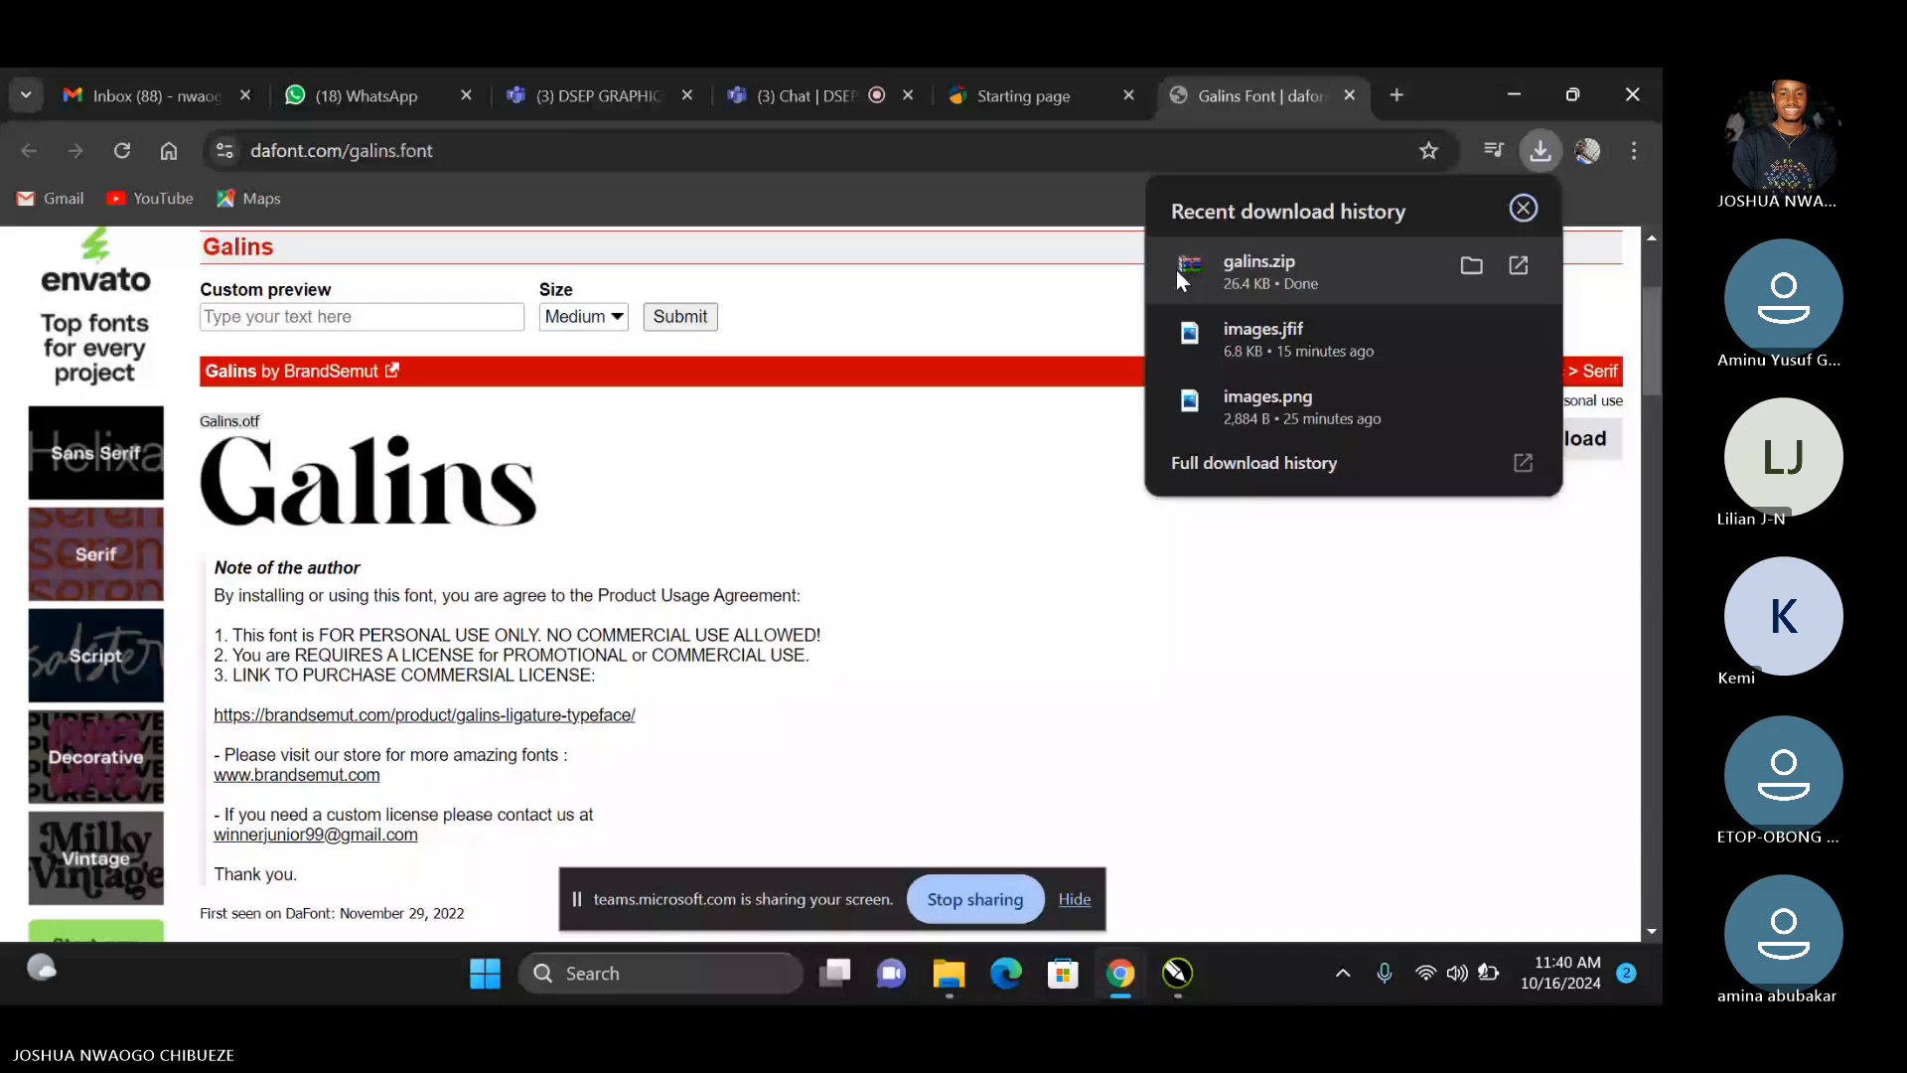
click(1470, 266)
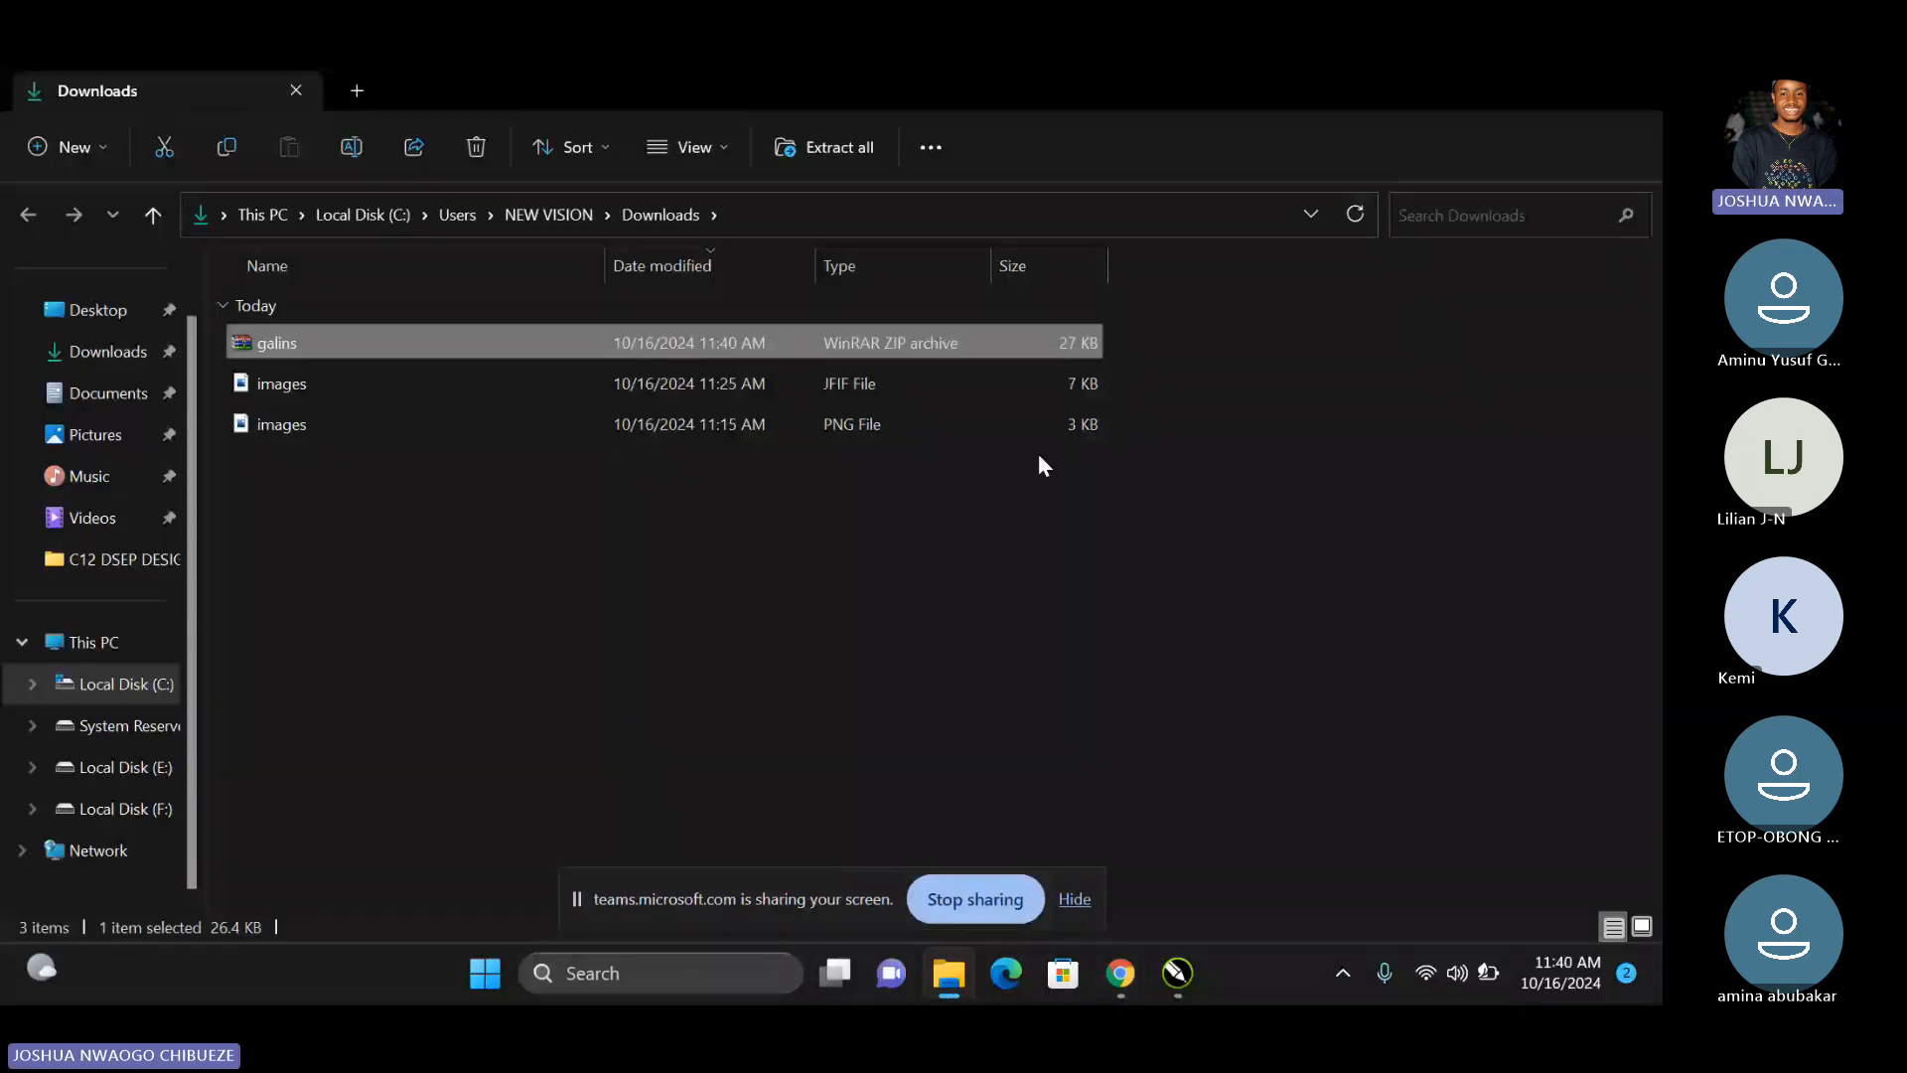
click(1643, 926)
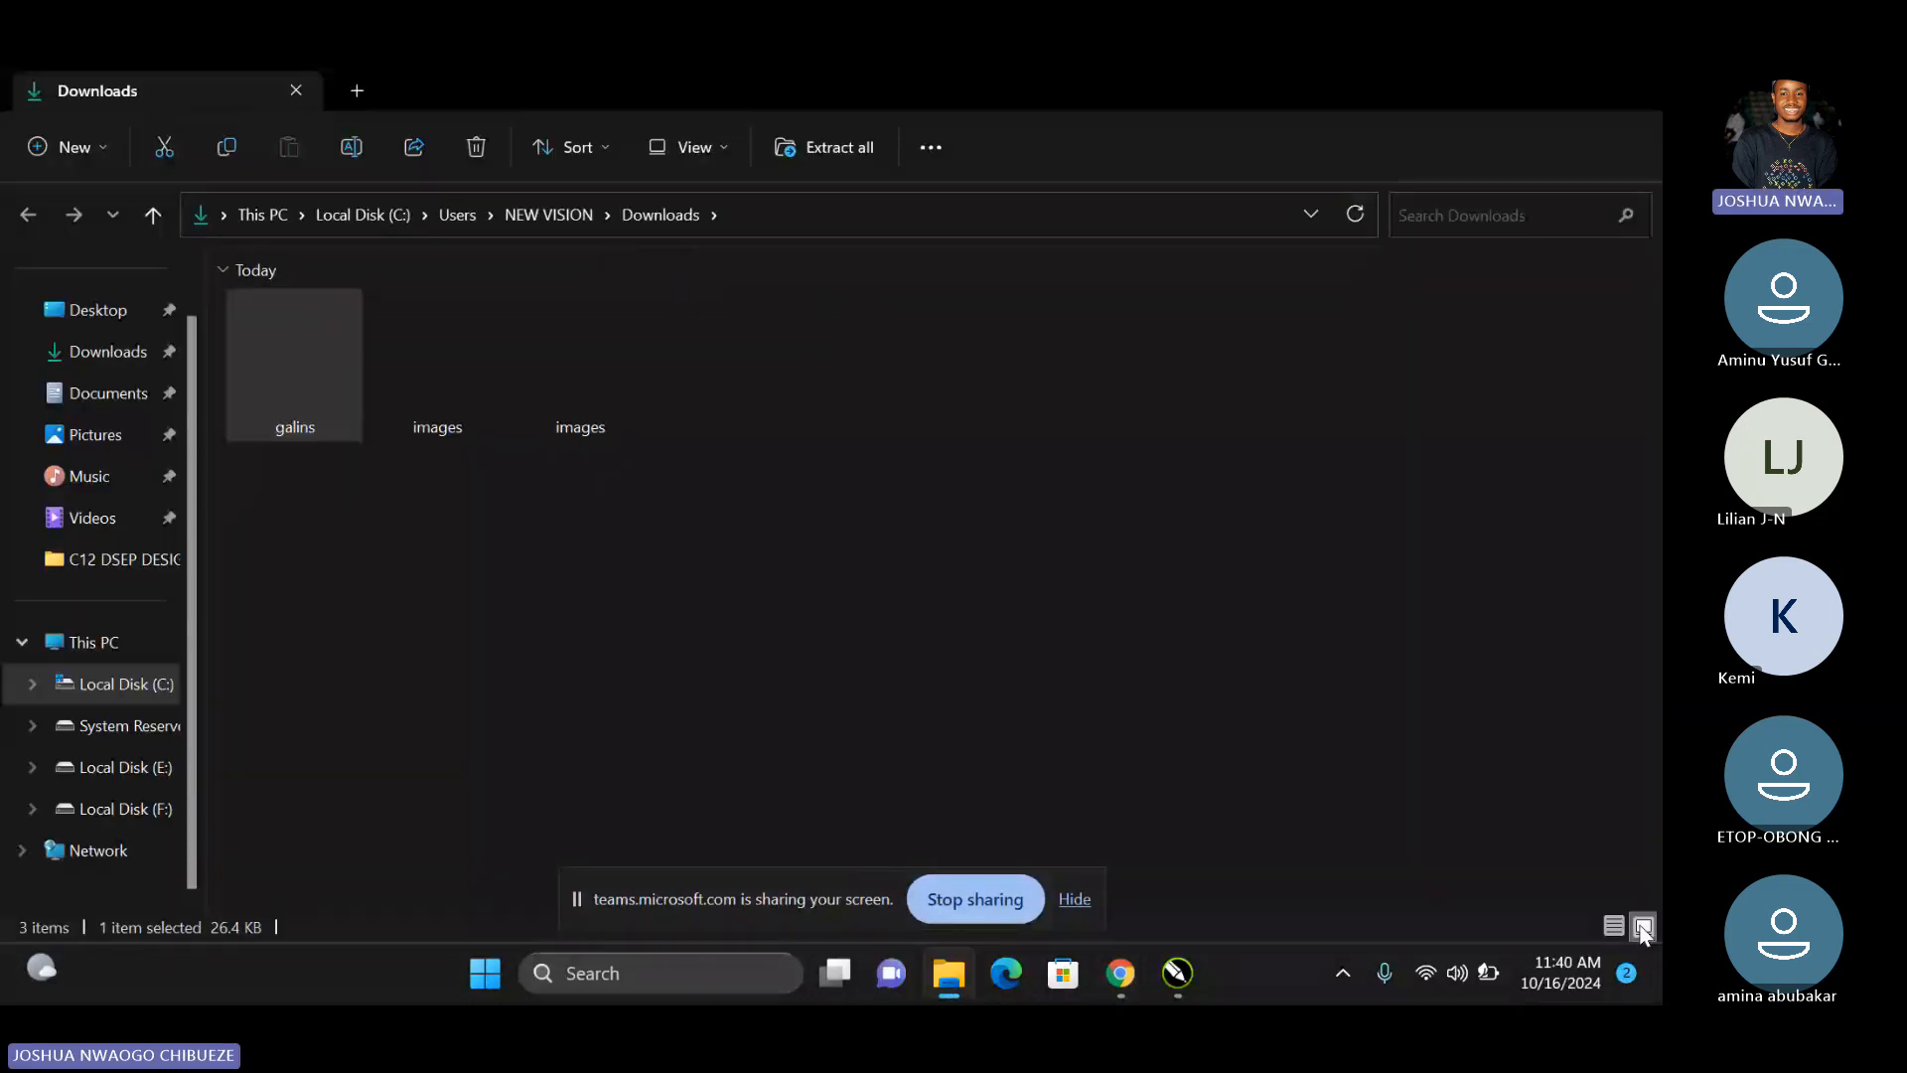
right_click(280, 354)
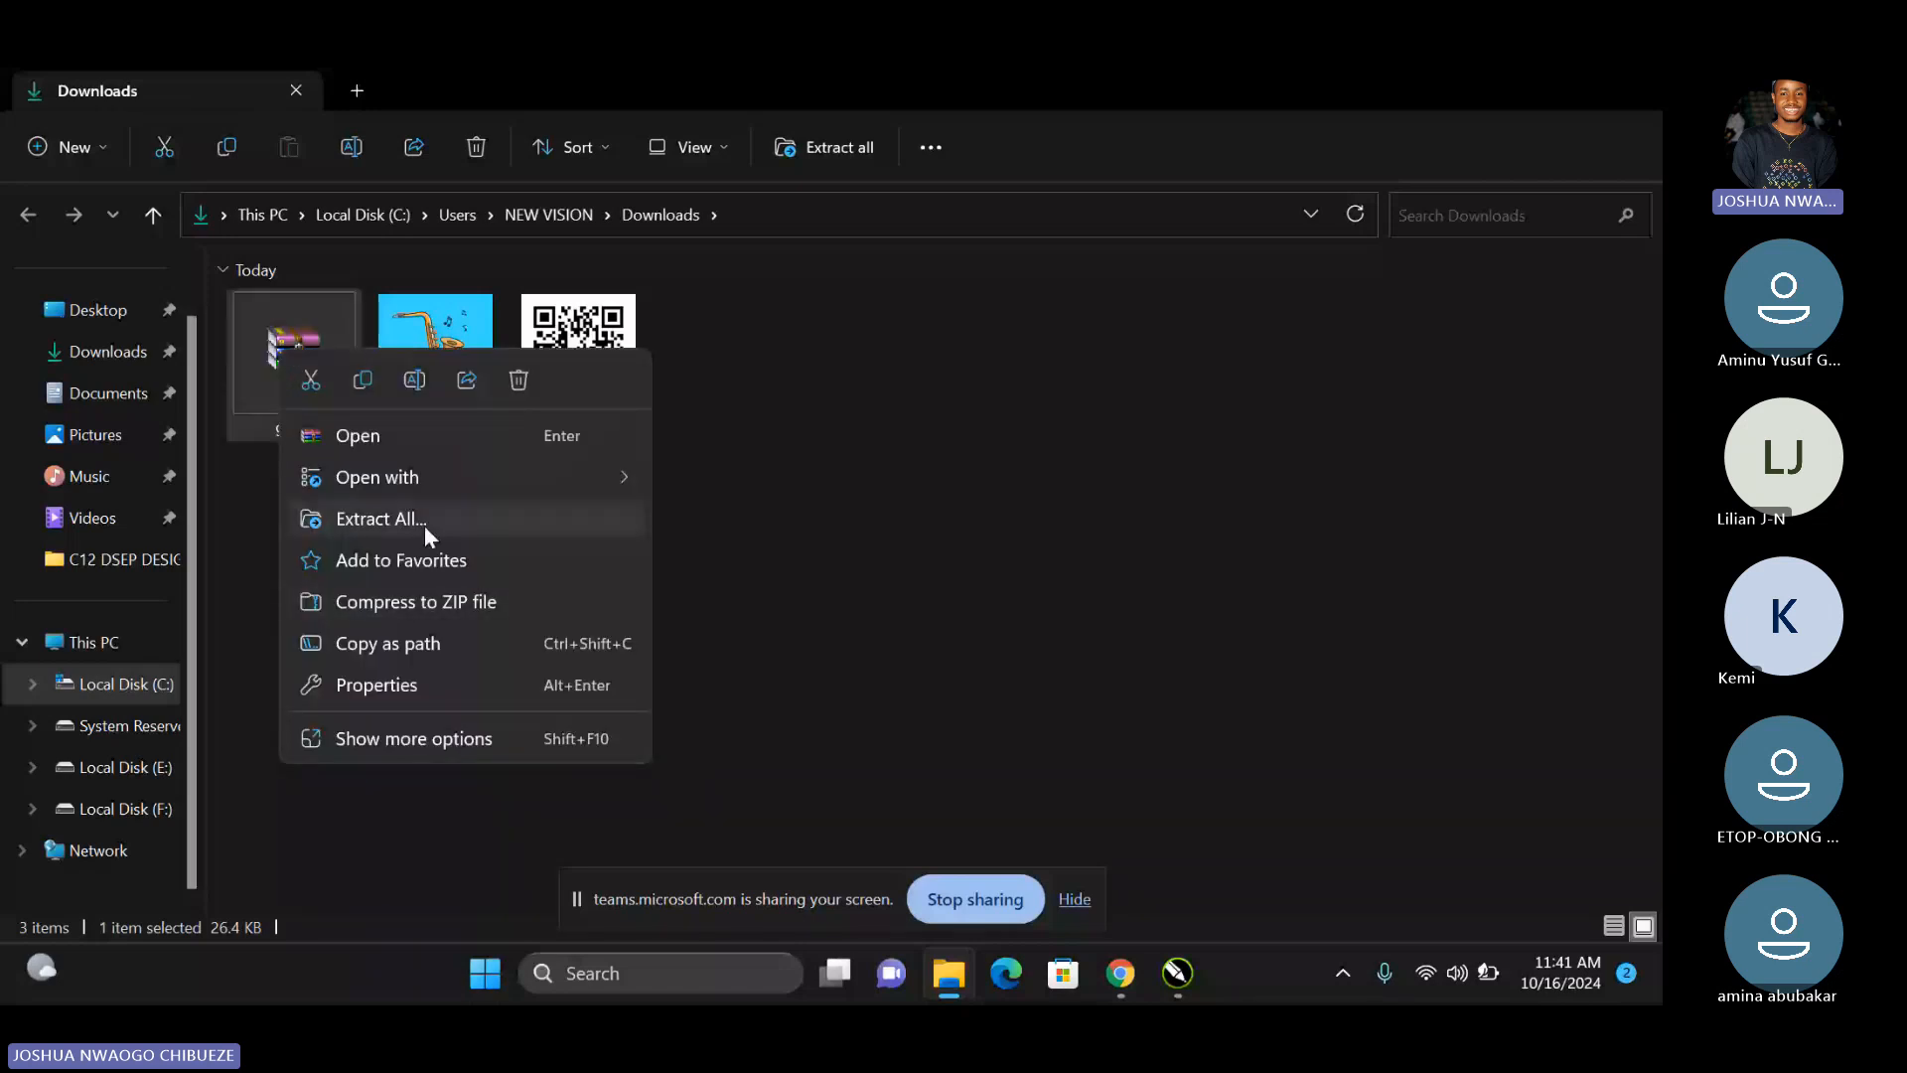
click(354, 522)
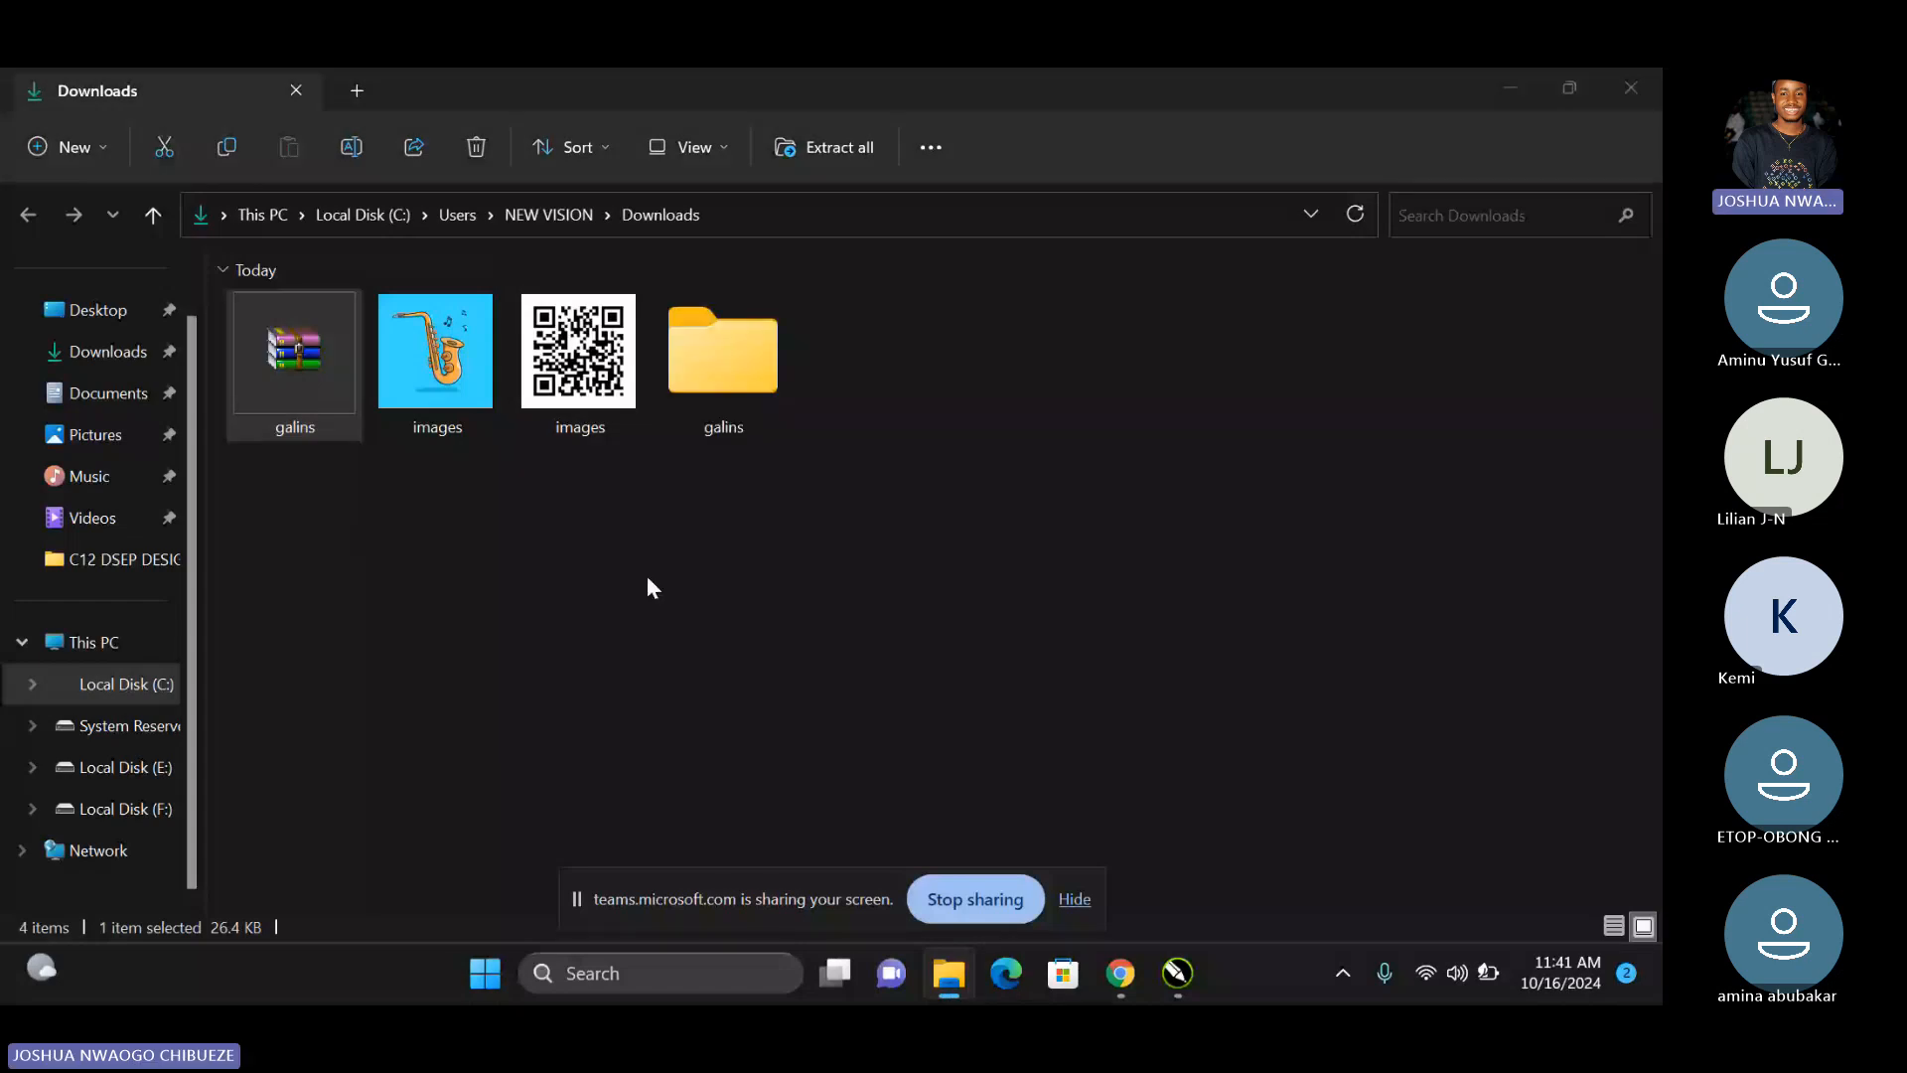
Open the extracted galins folder, preview the Galins font file, and close the preview.
double_click(731, 363)
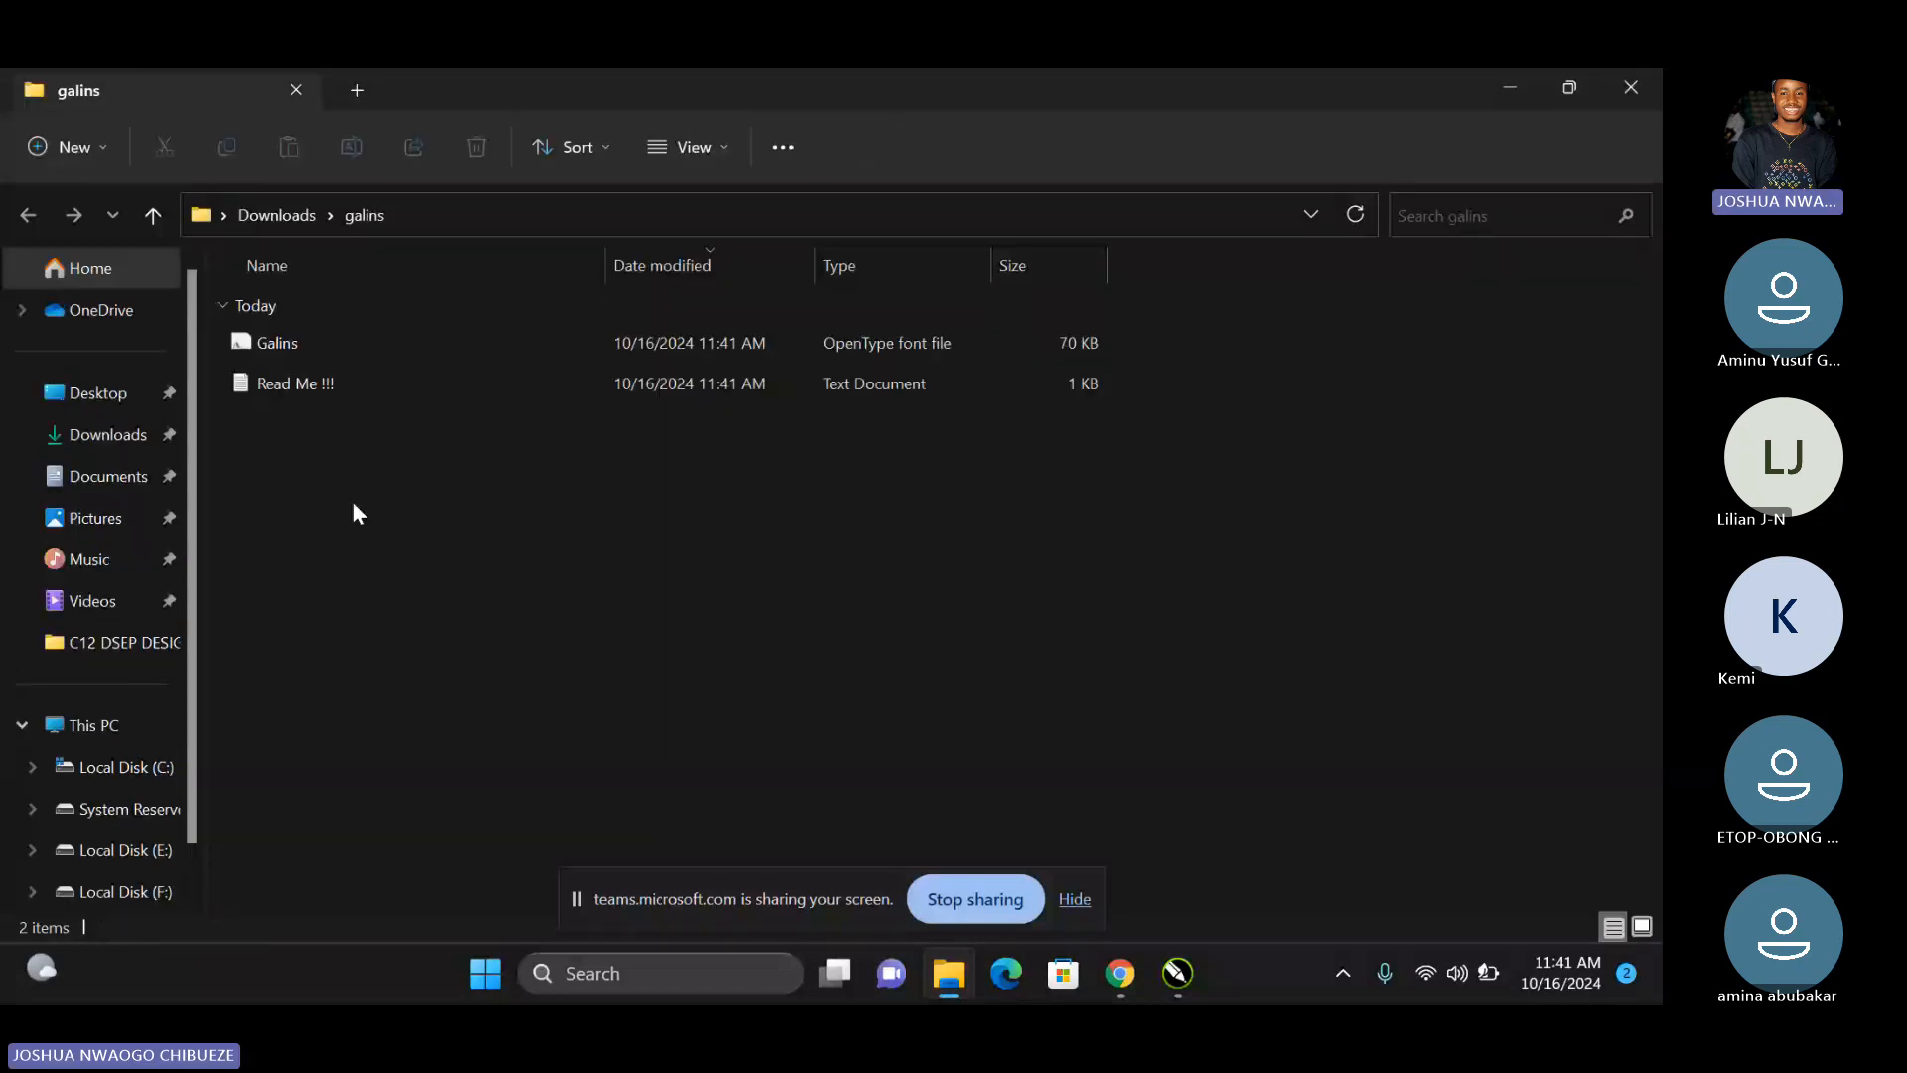
click(1636, 925)
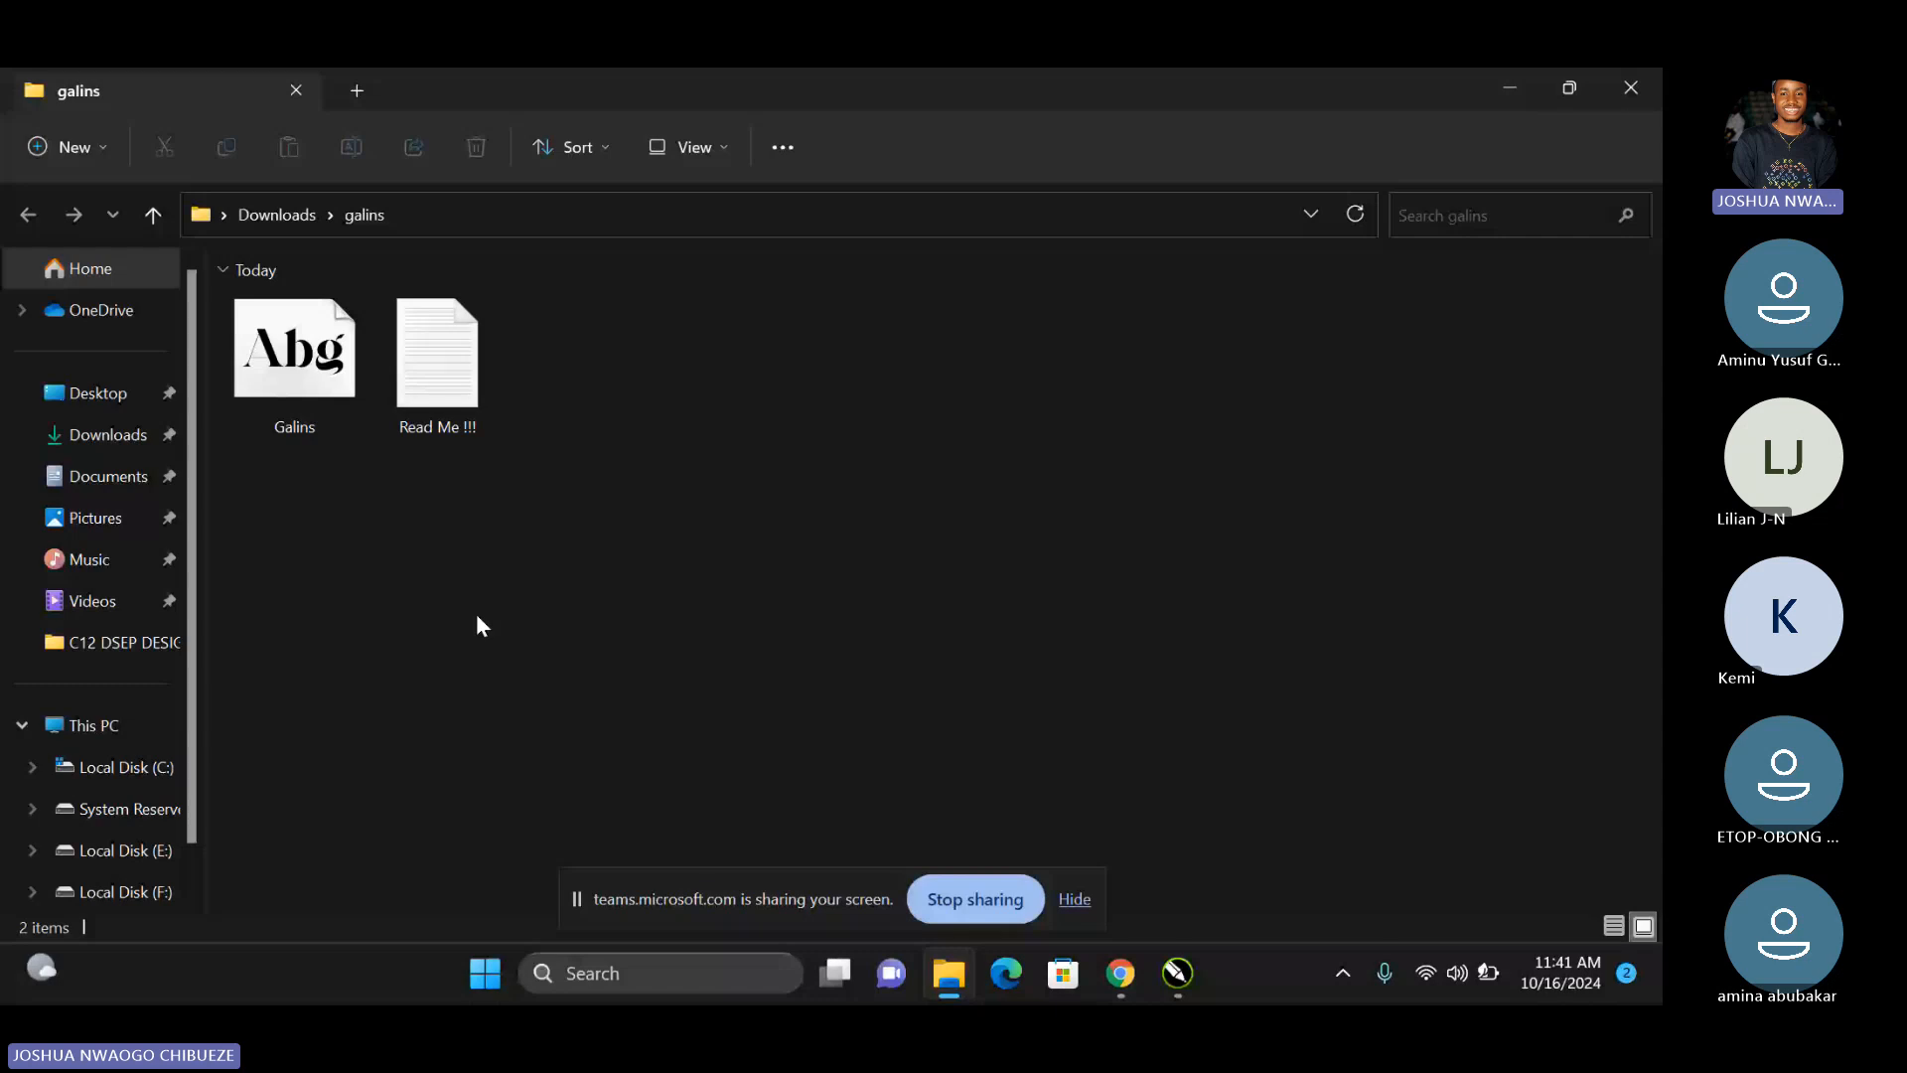
double_click(294, 427)
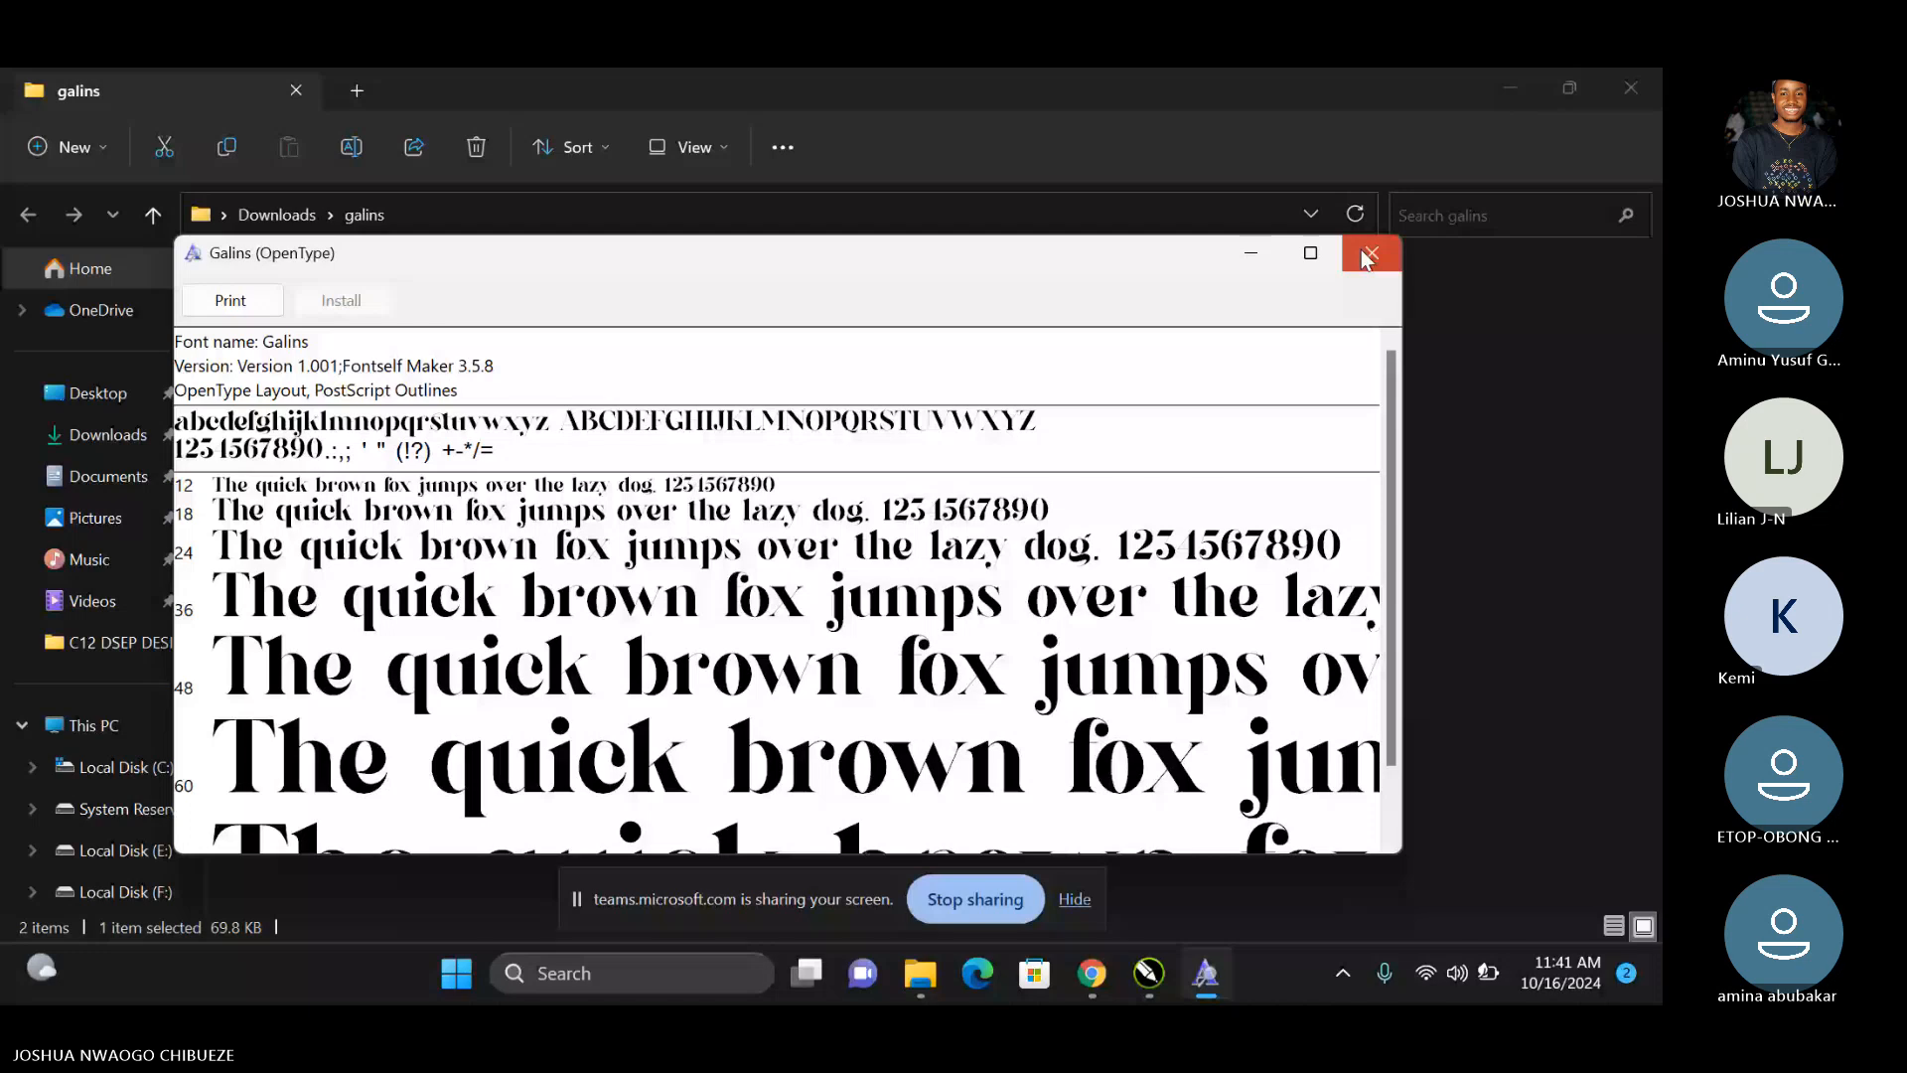
click(1369, 254)
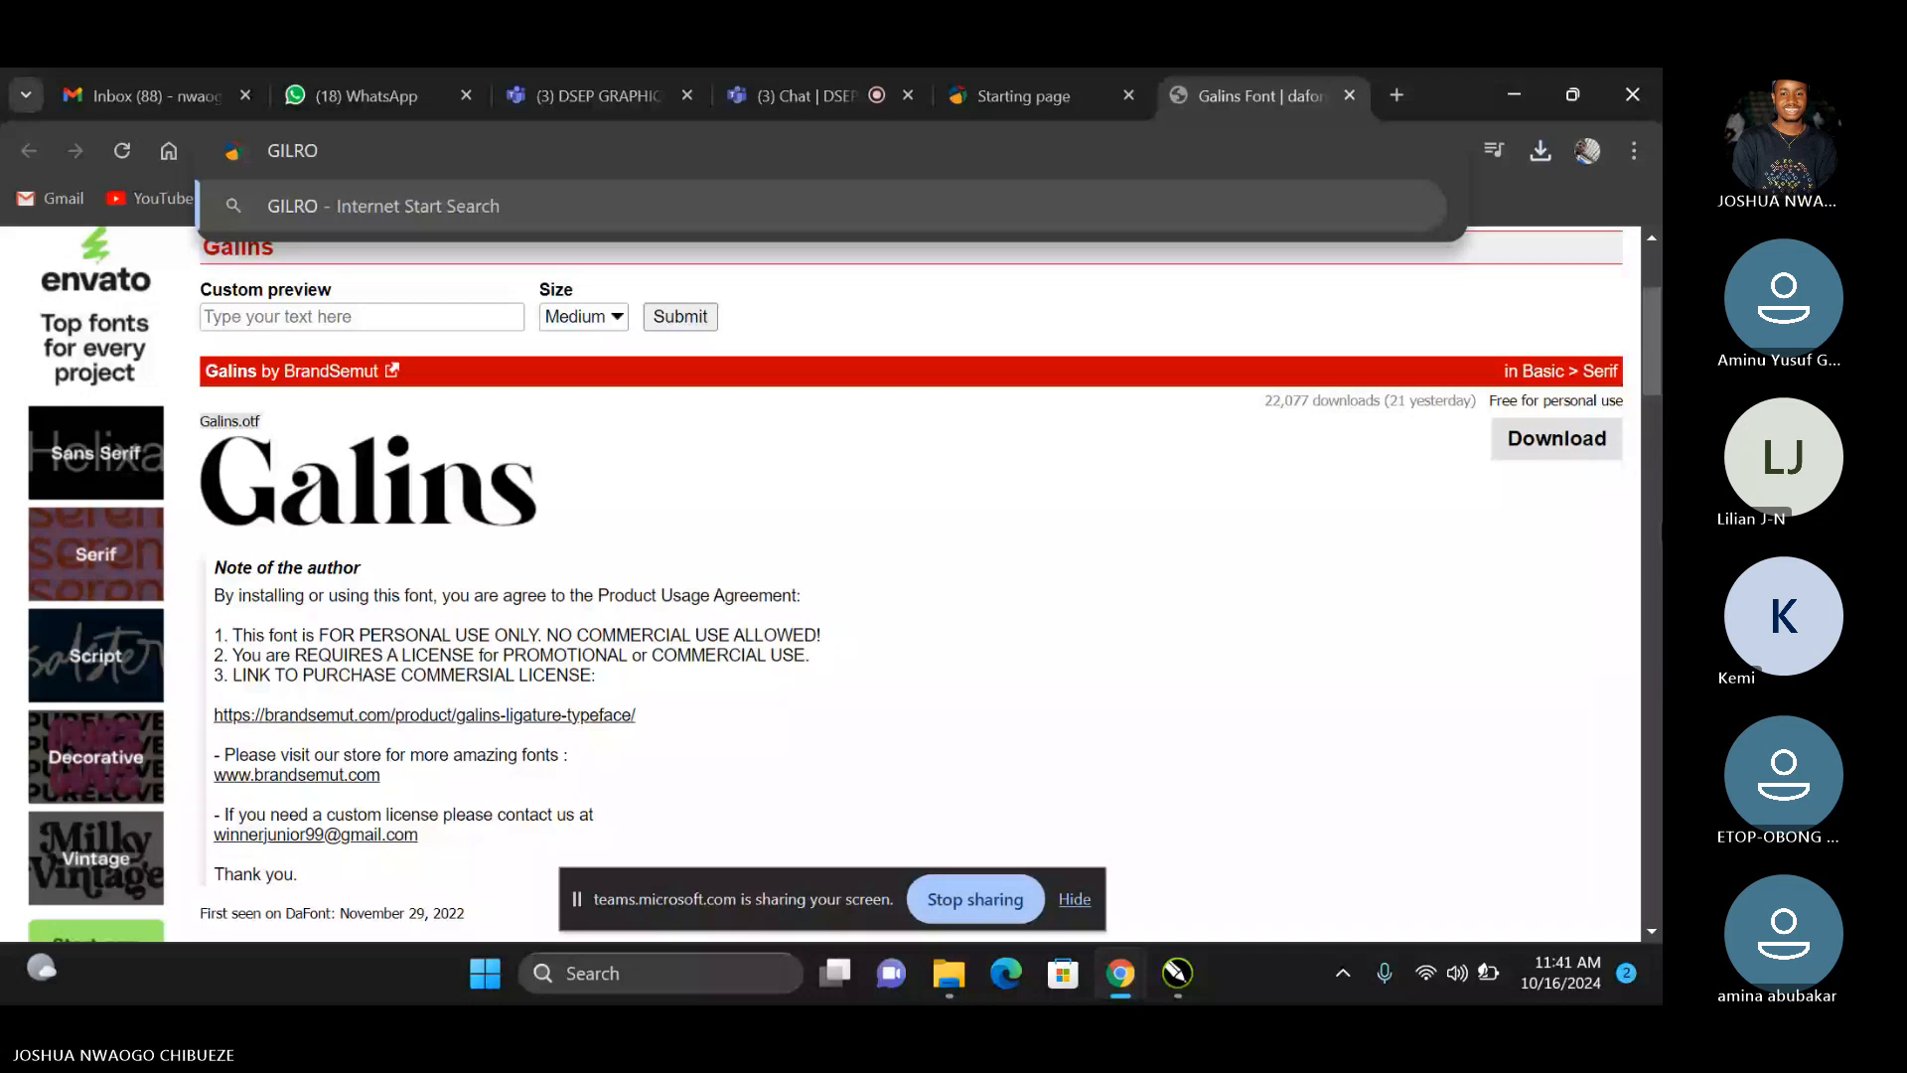
Search the web for "GILROY FONT PACK FREE" and look through the Gilroy font family page on befonts.com.
text(Y FONT PACK FREE)
key(Return)
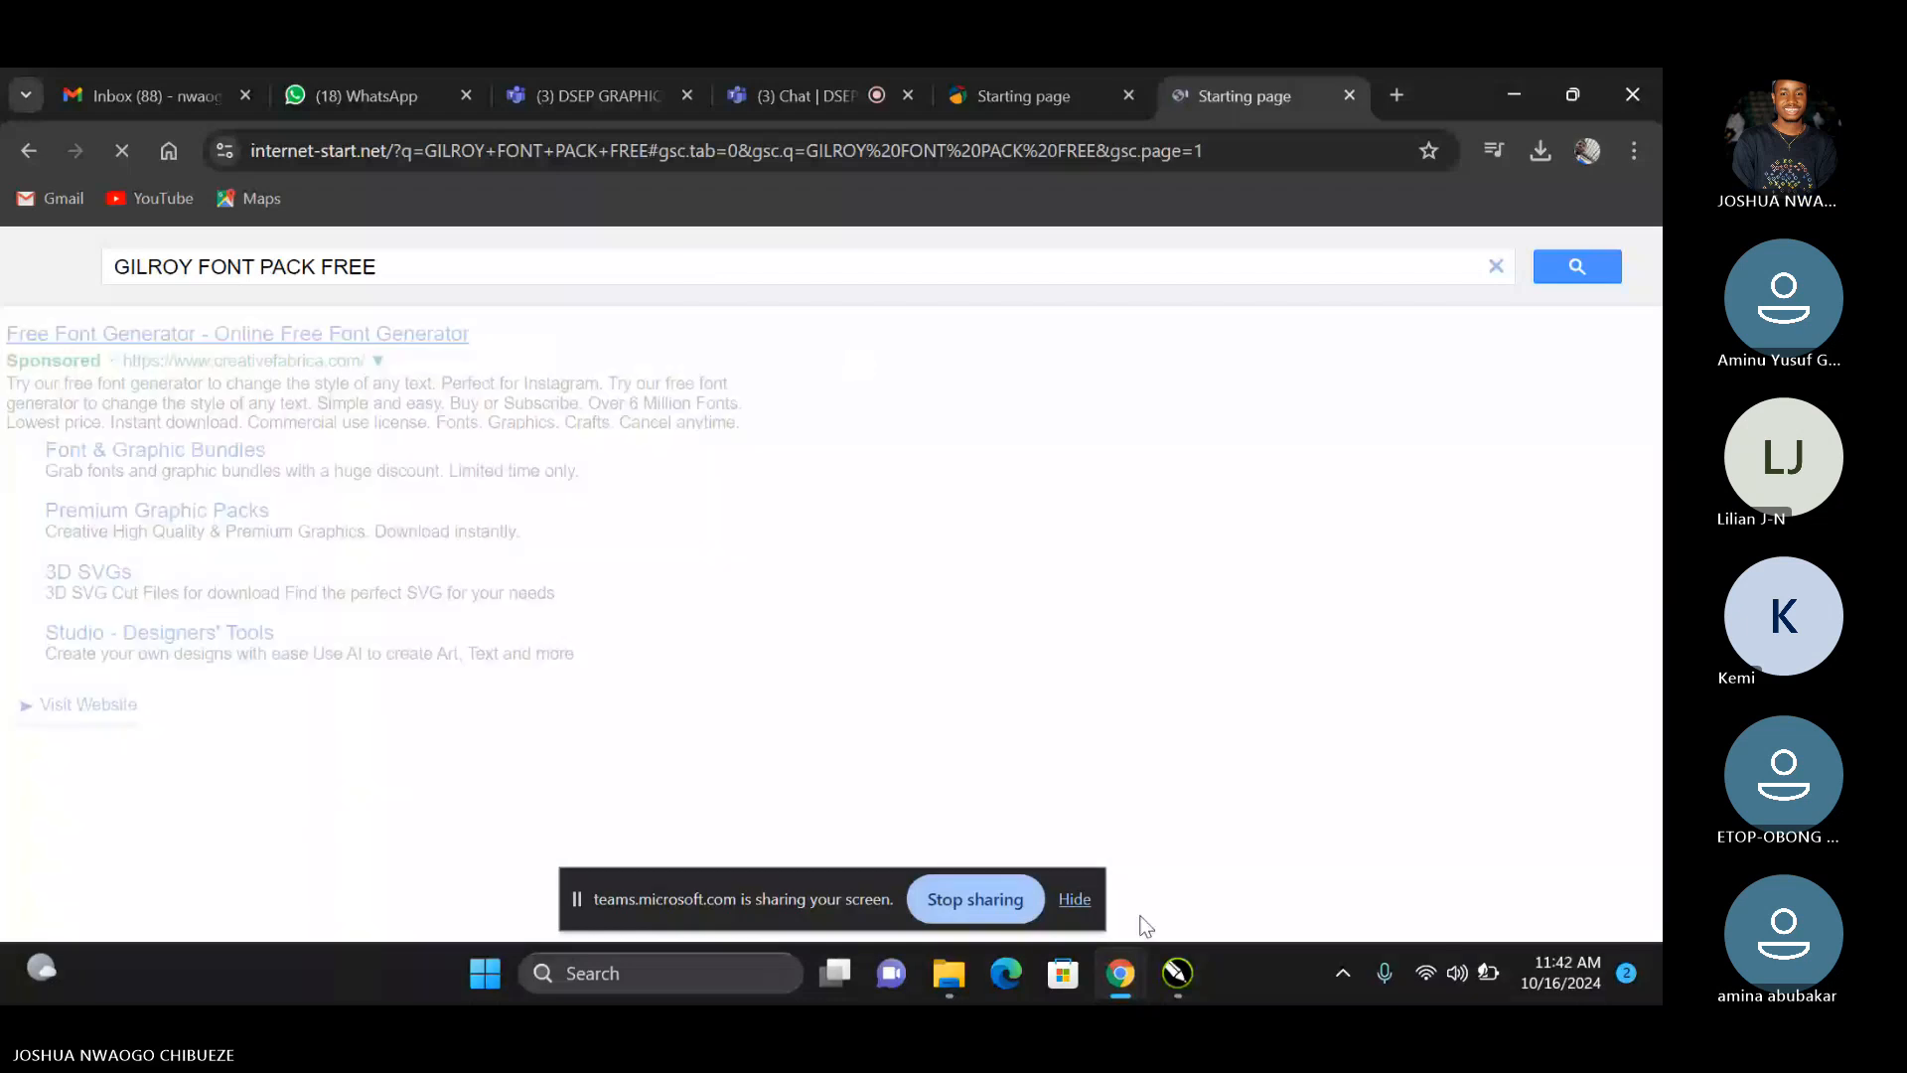
click(1075, 899)
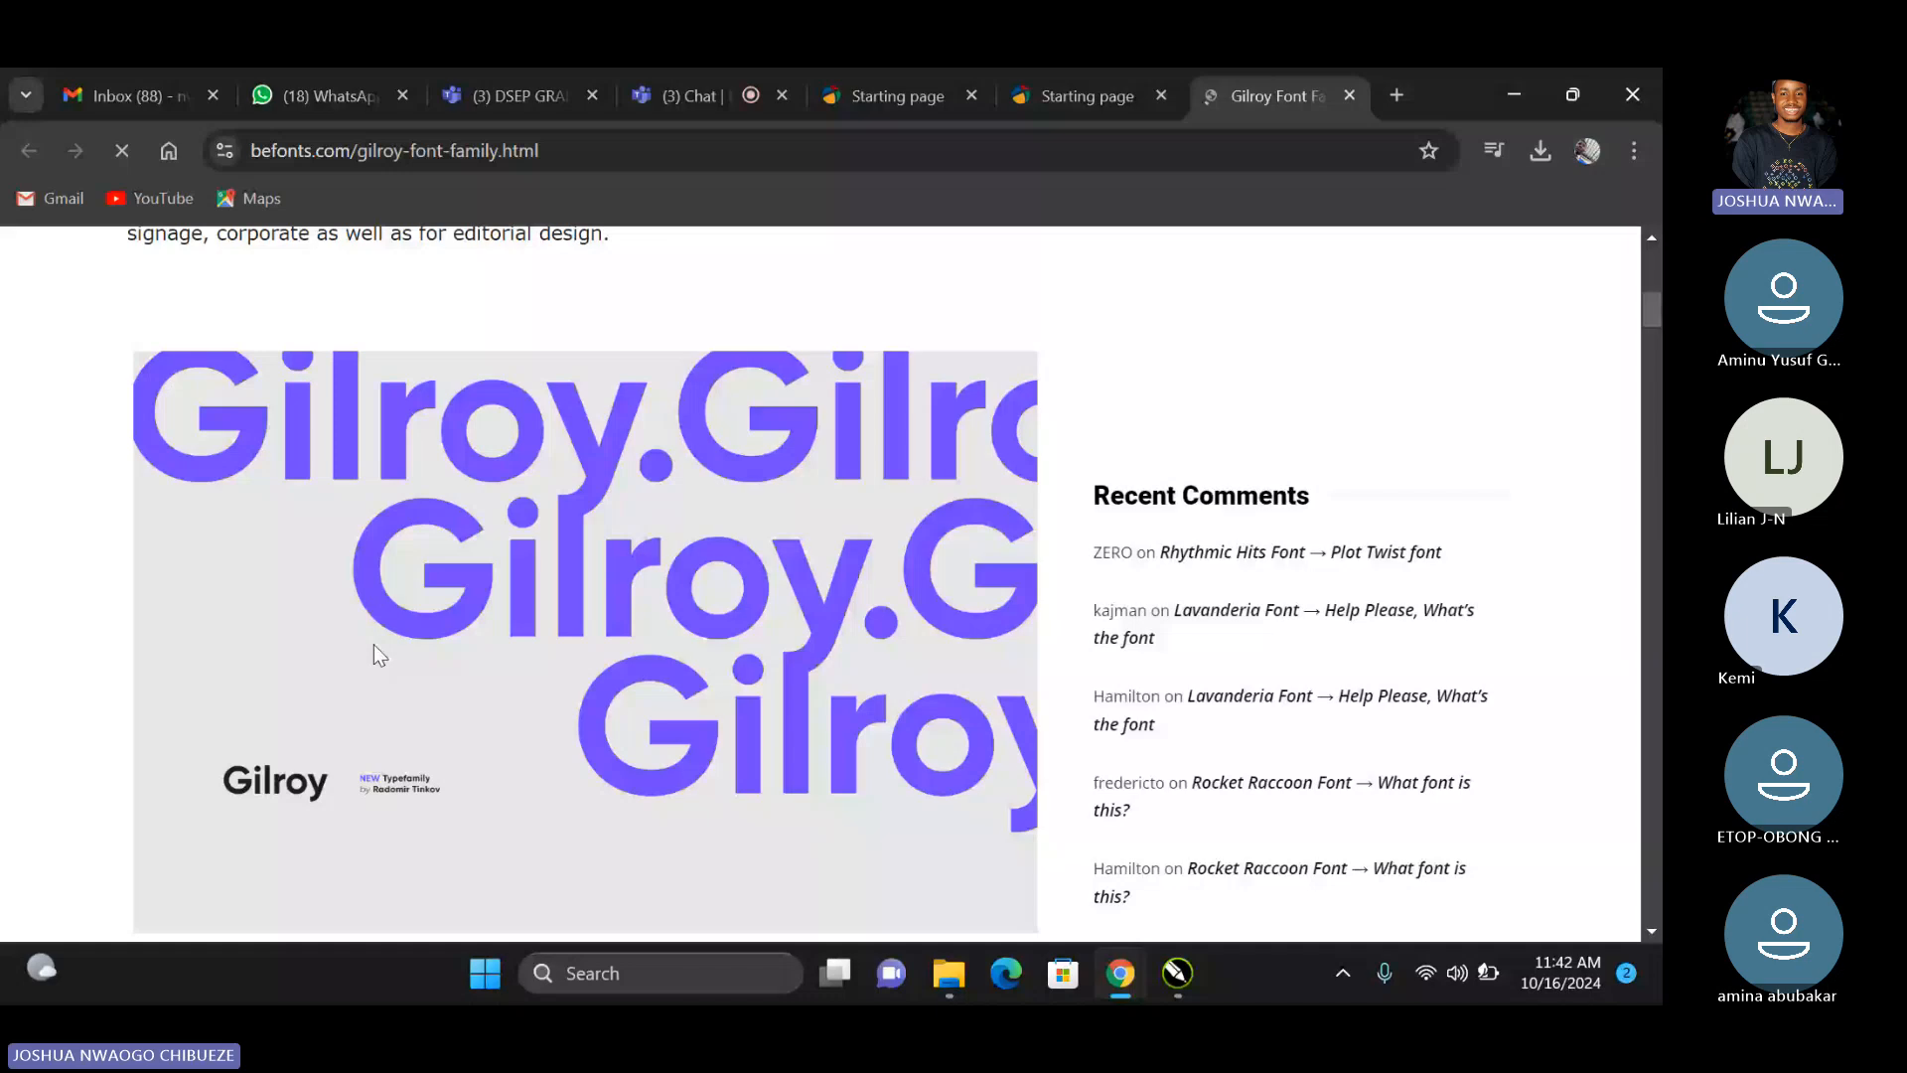
scroll(445, 657, down, 6)
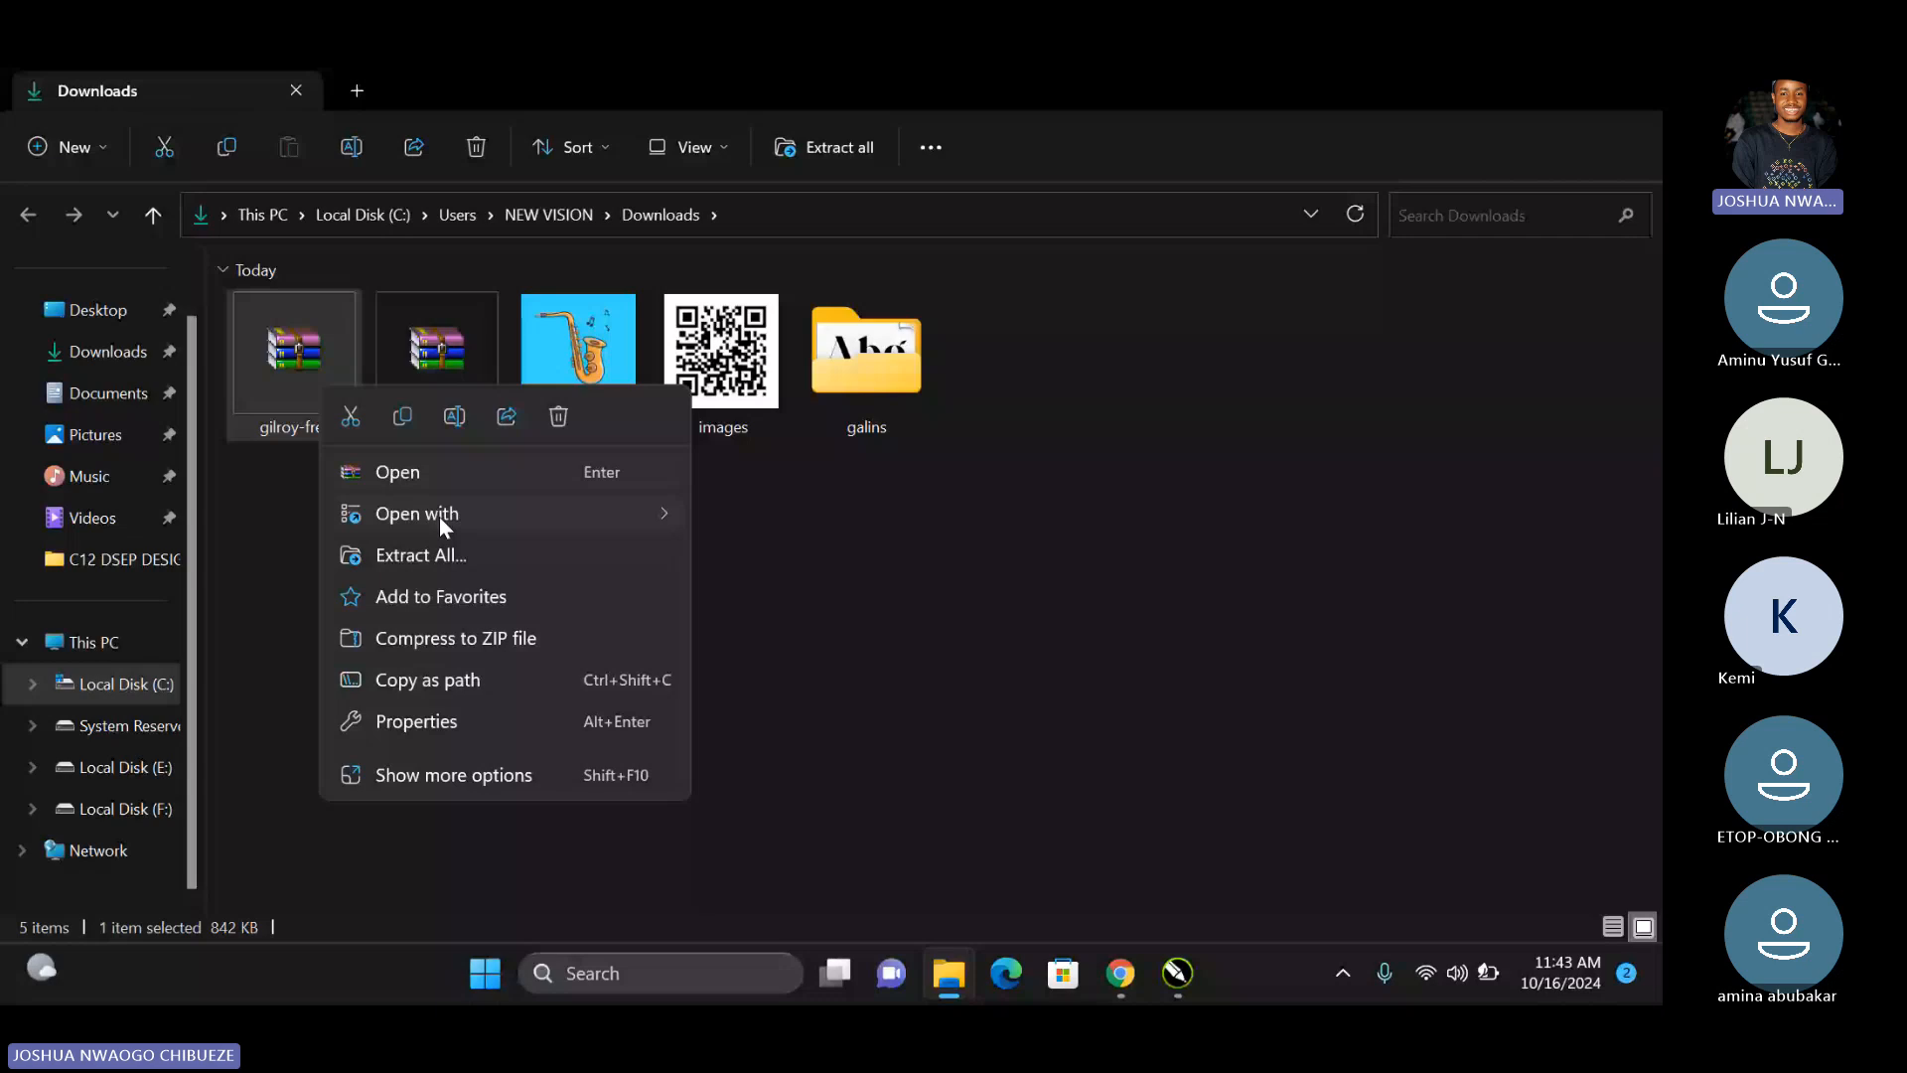
Extract the downloaded gilroy-free archive, view the font files in its Gilroy-FREE folder, and close that window.
click(439, 516)
click(795, 523)
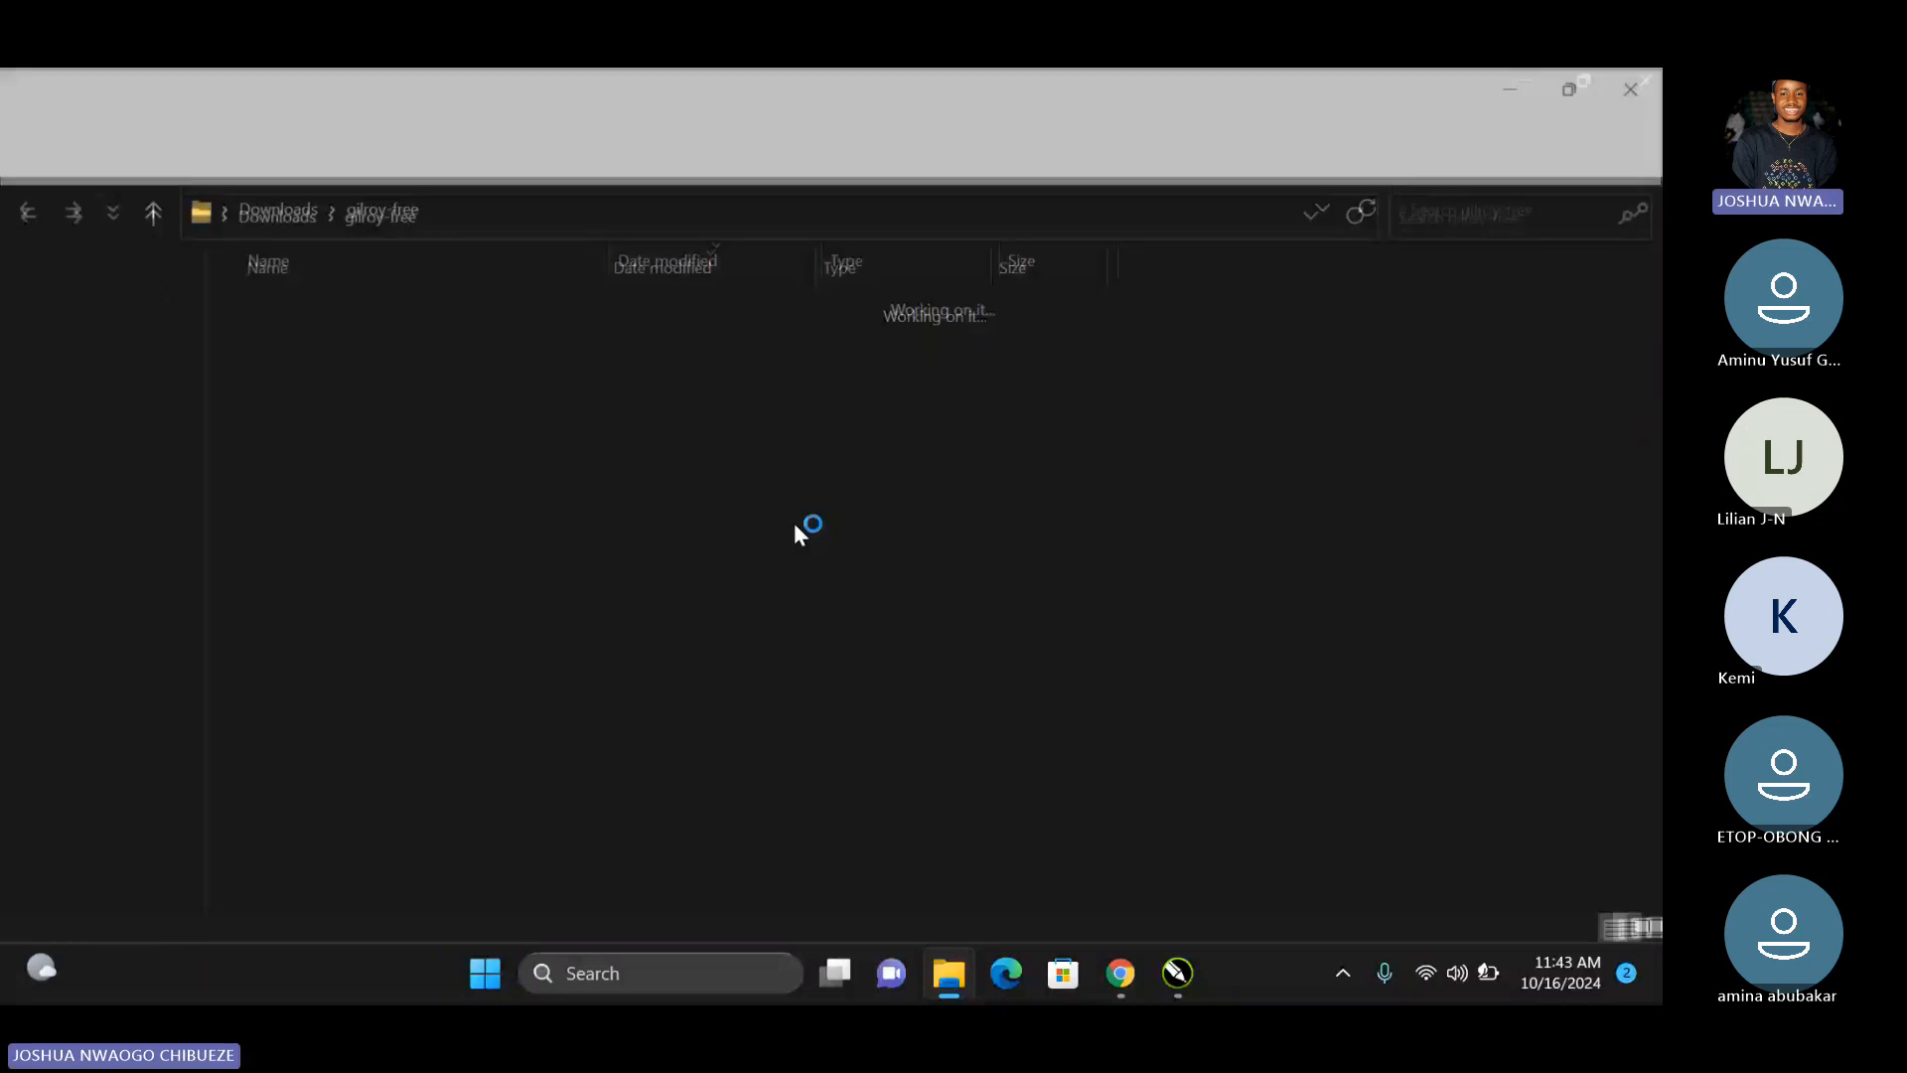
click(329, 387)
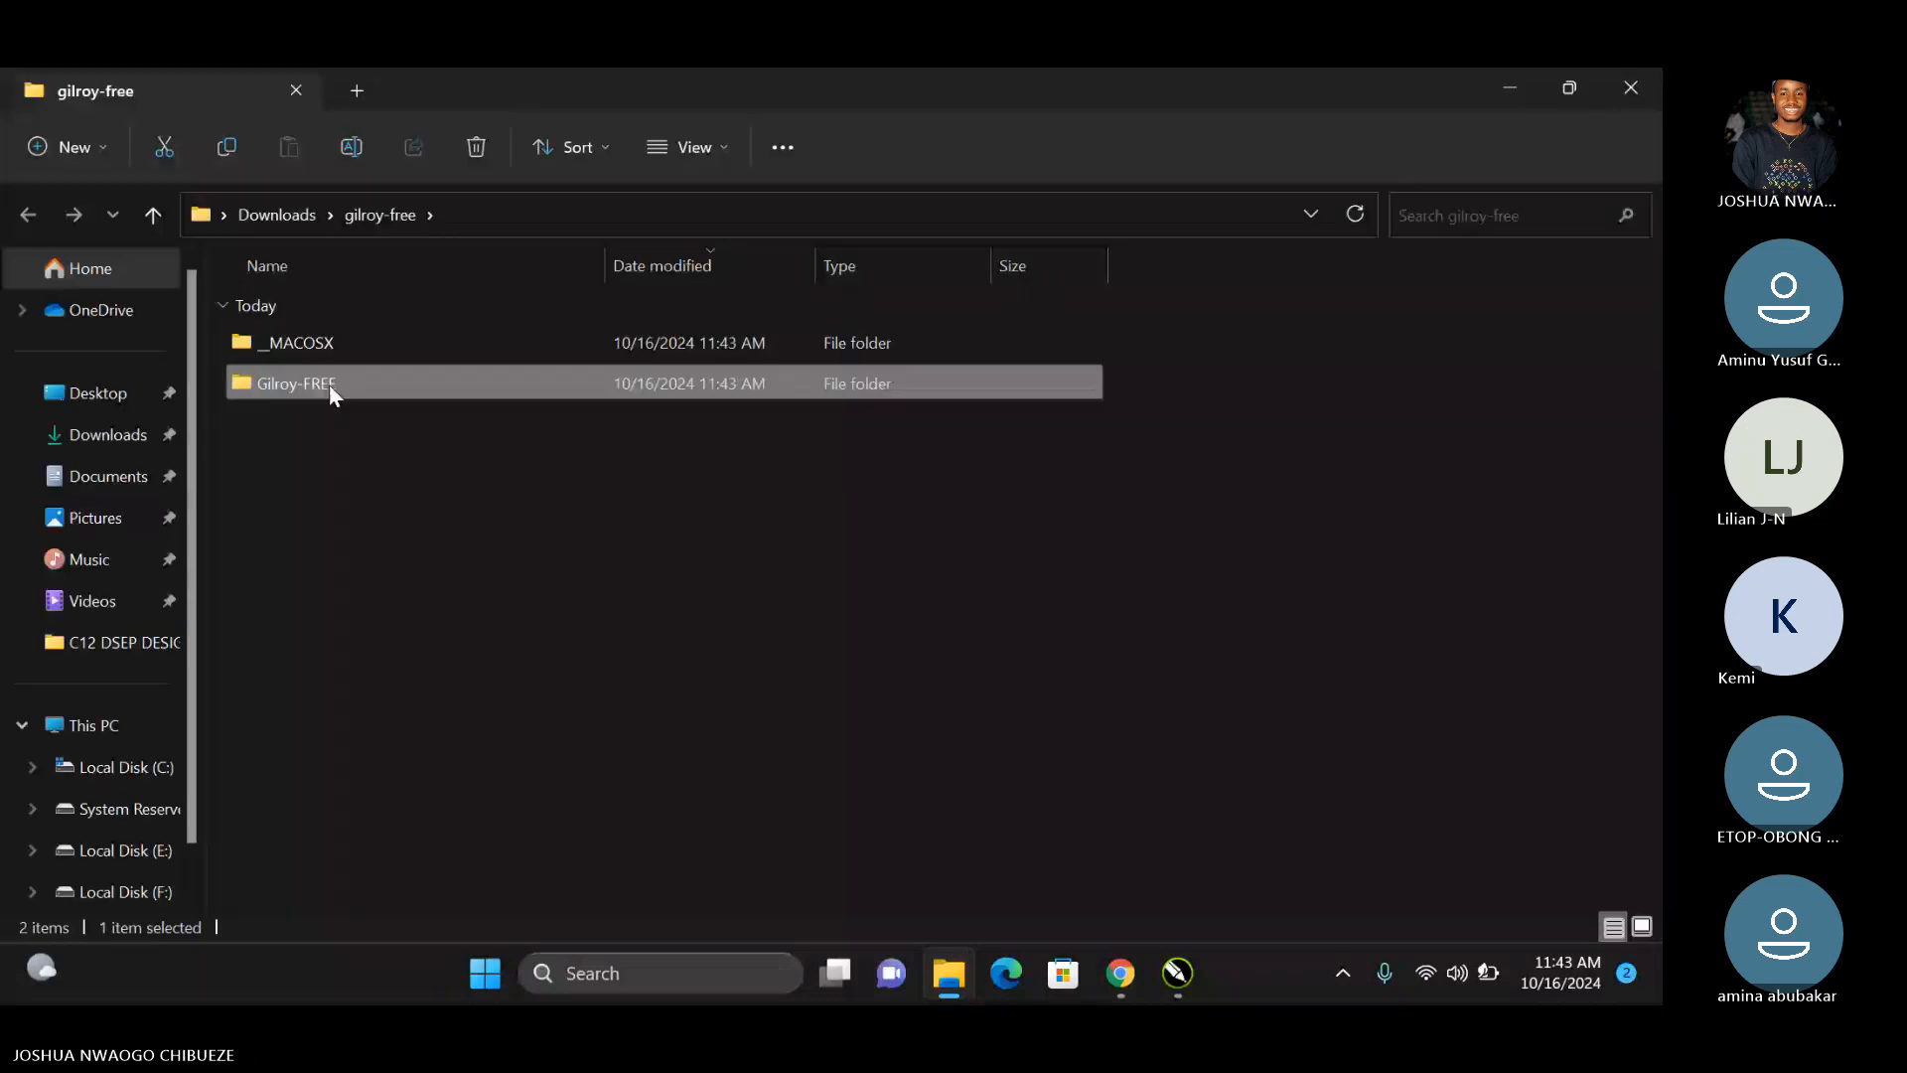
double_click(330, 383)
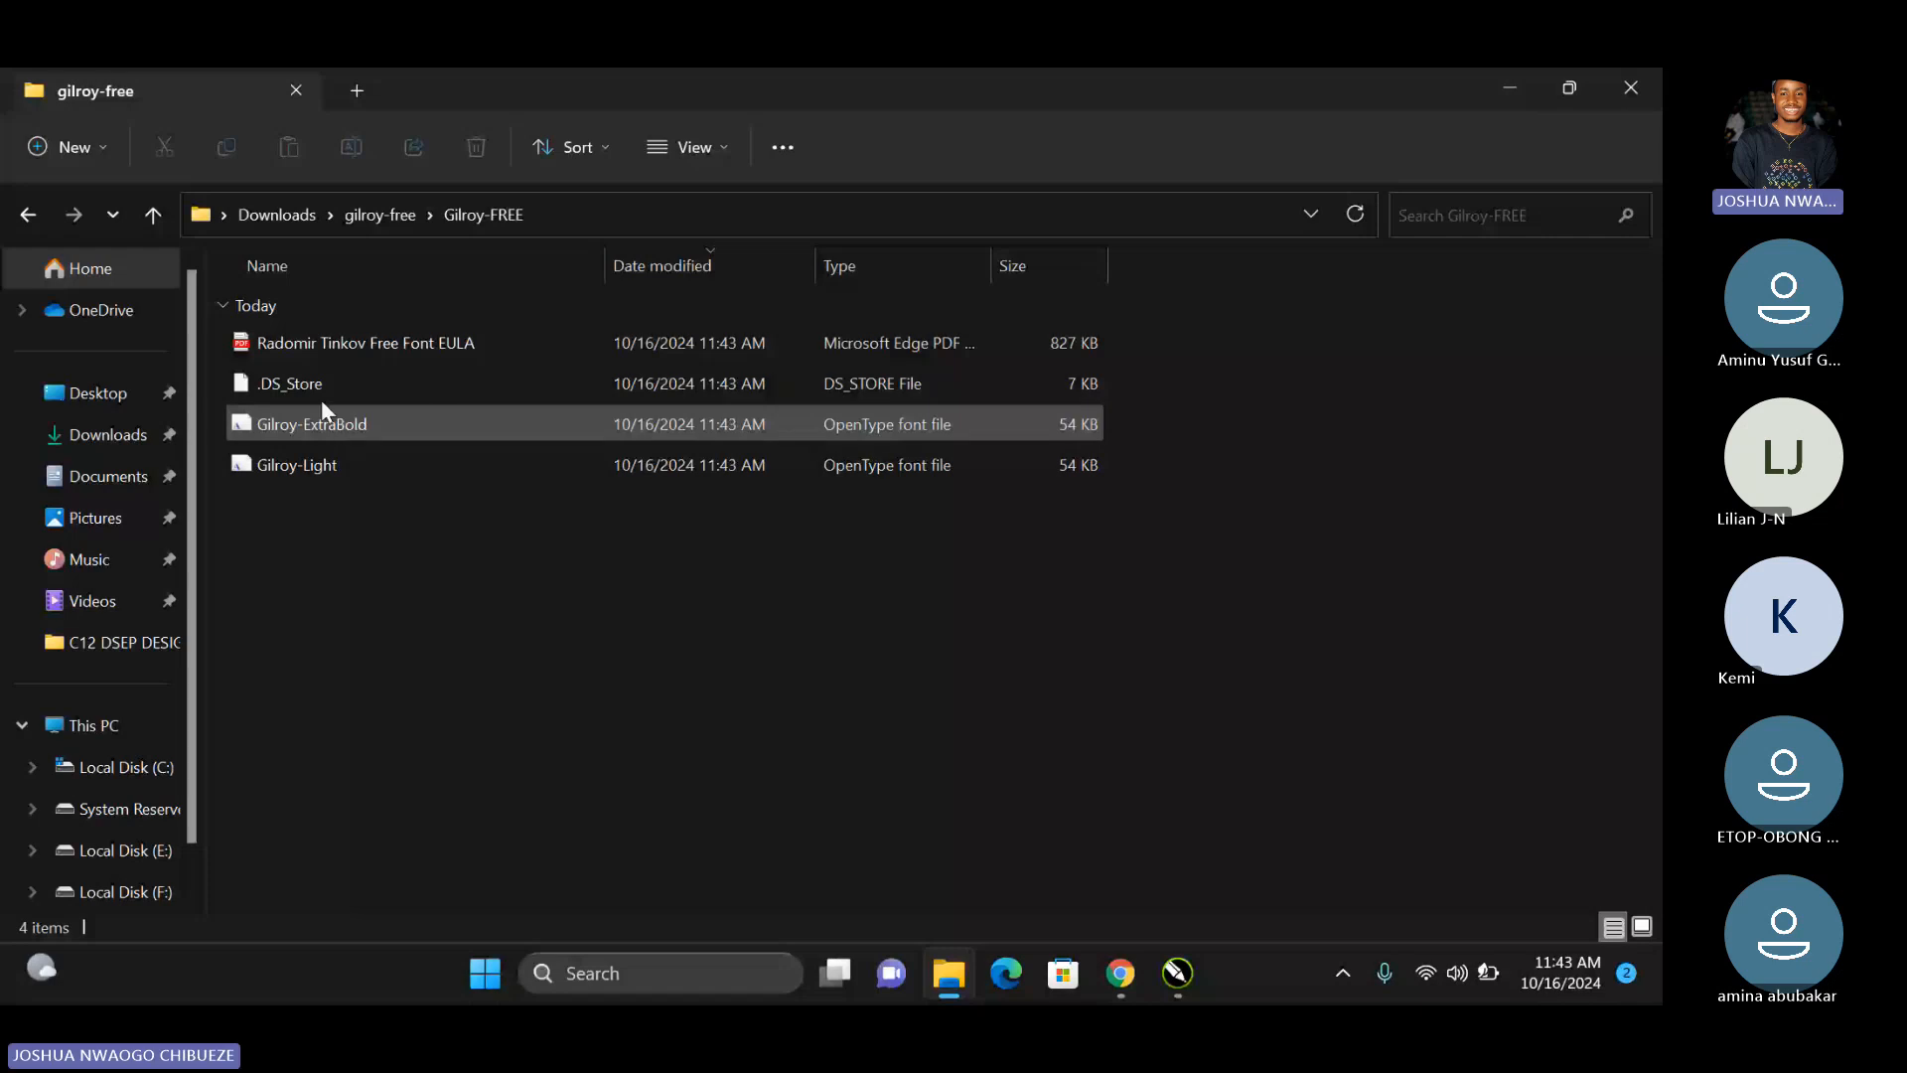
click(1589, 92)
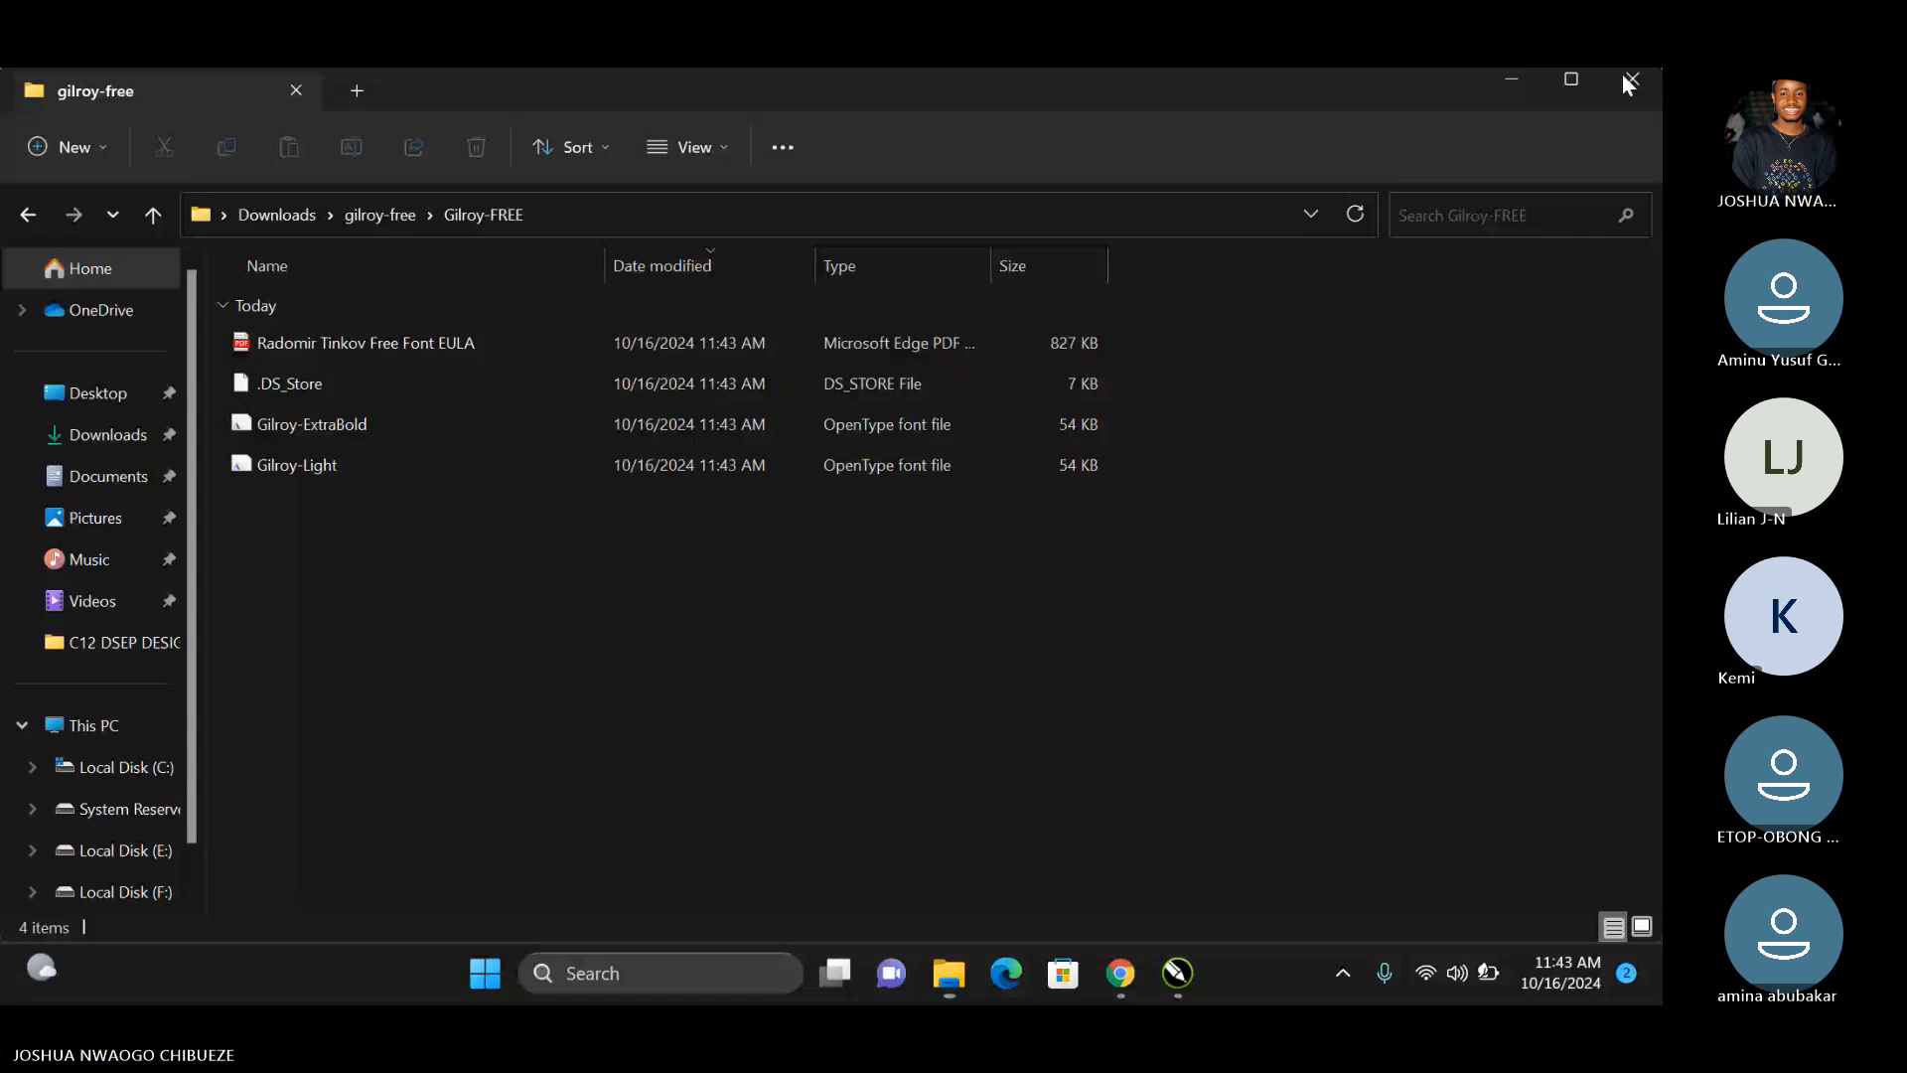
click(1628, 79)
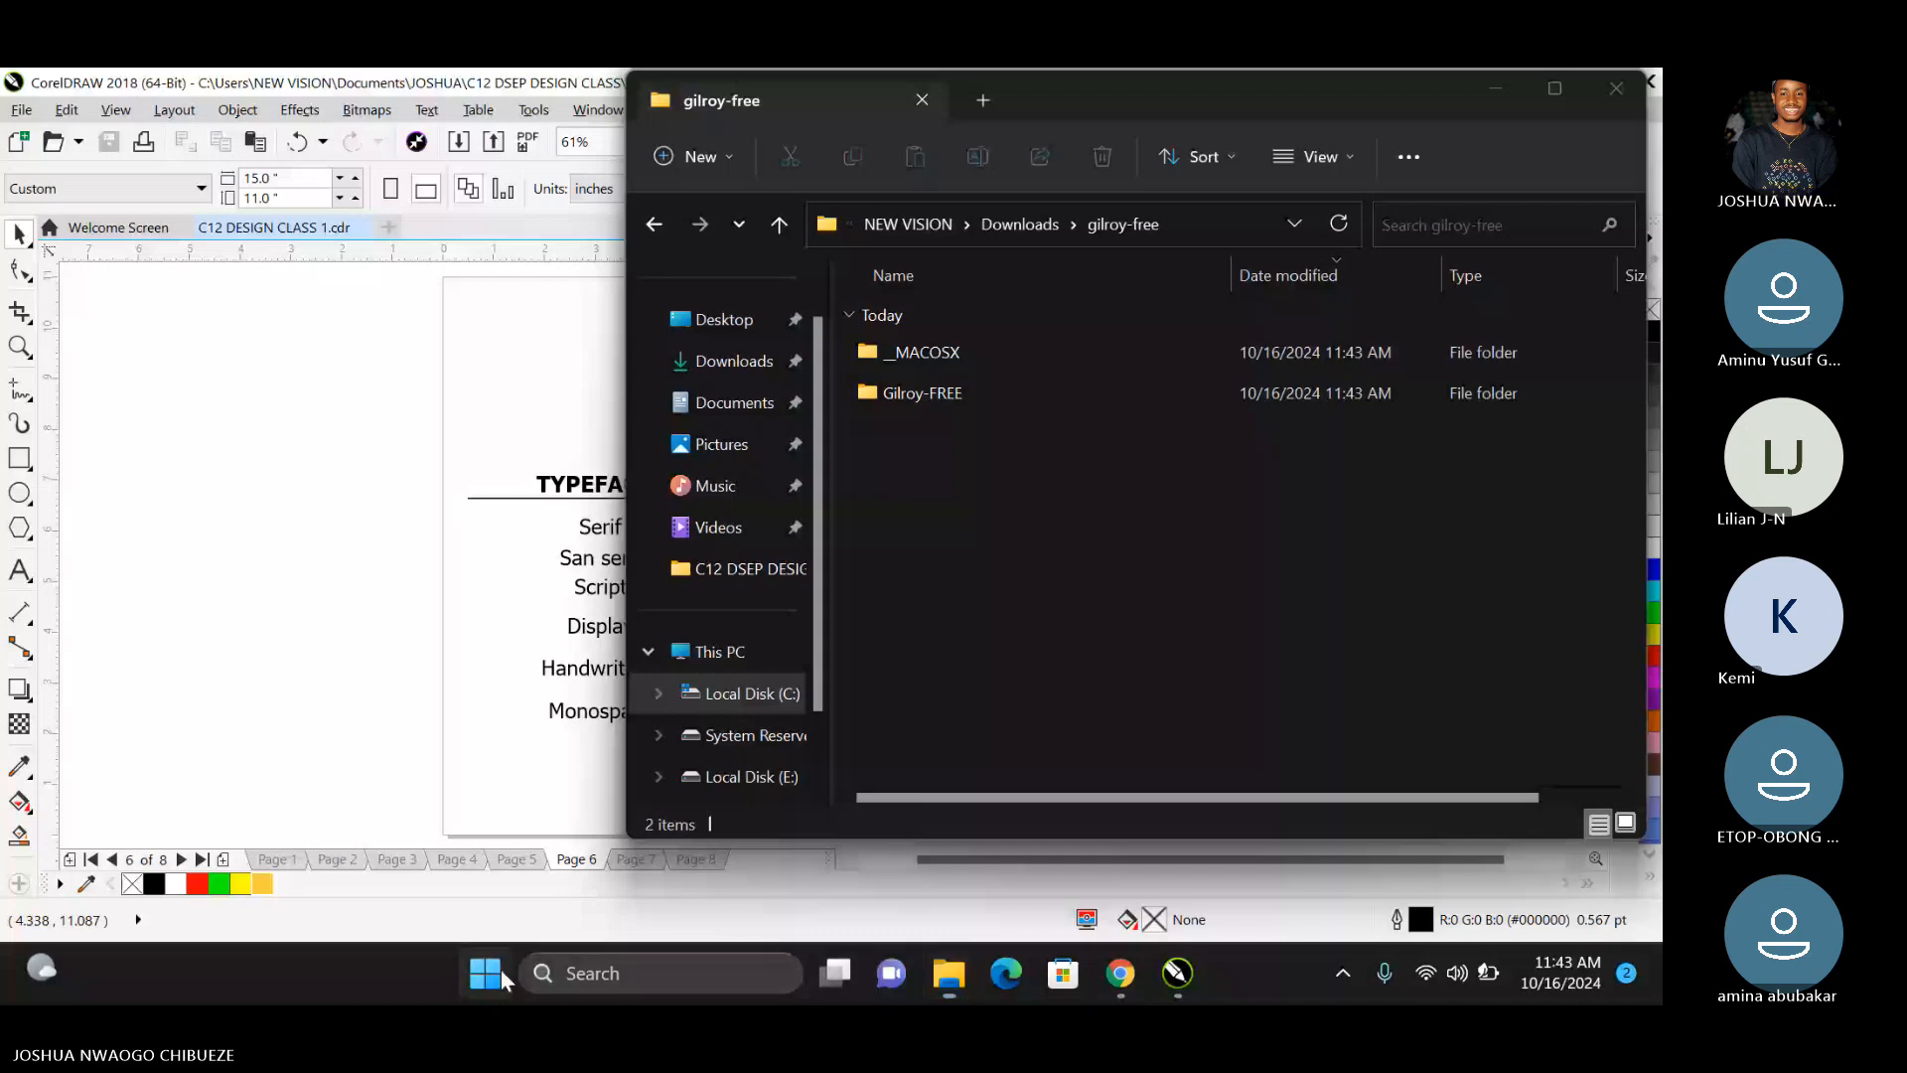
Find the Control Panel through Windows Settings and open its Fonts folder.
key(super+i)
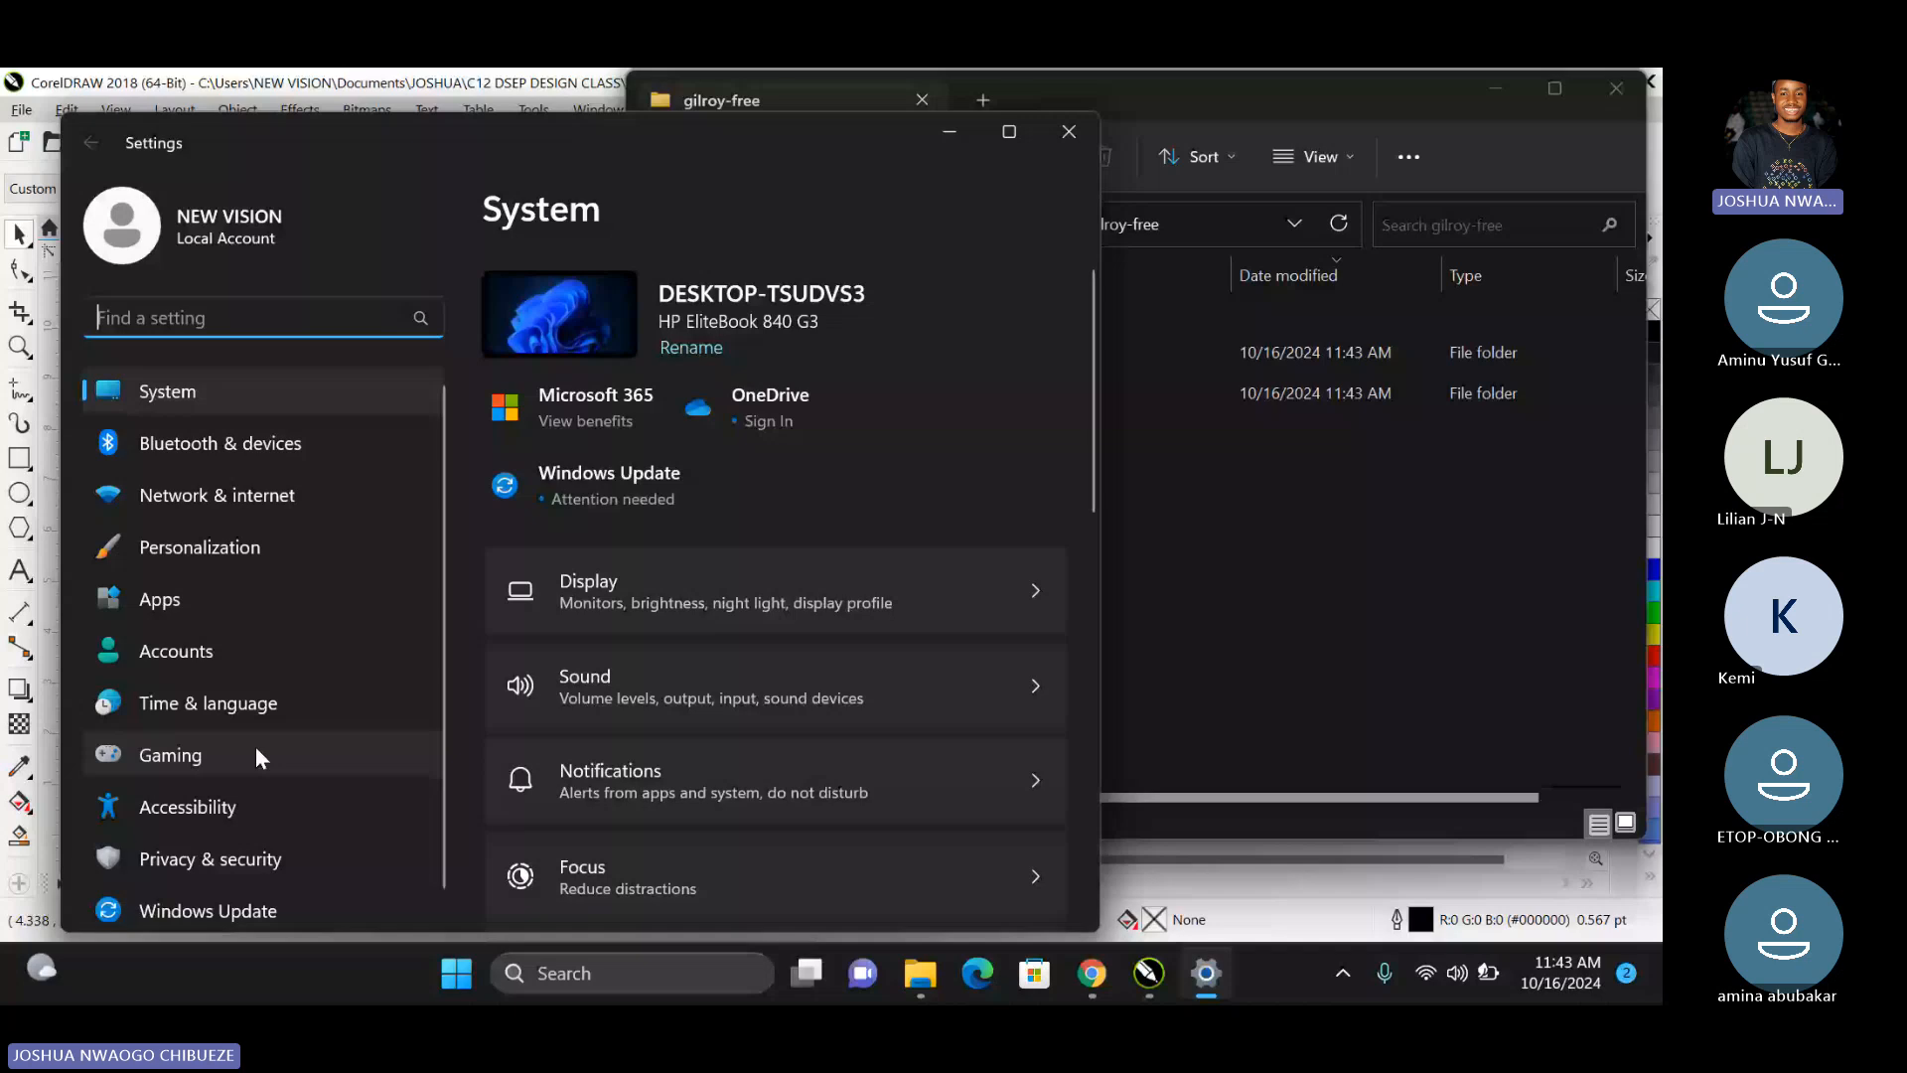
text(CONTROL)
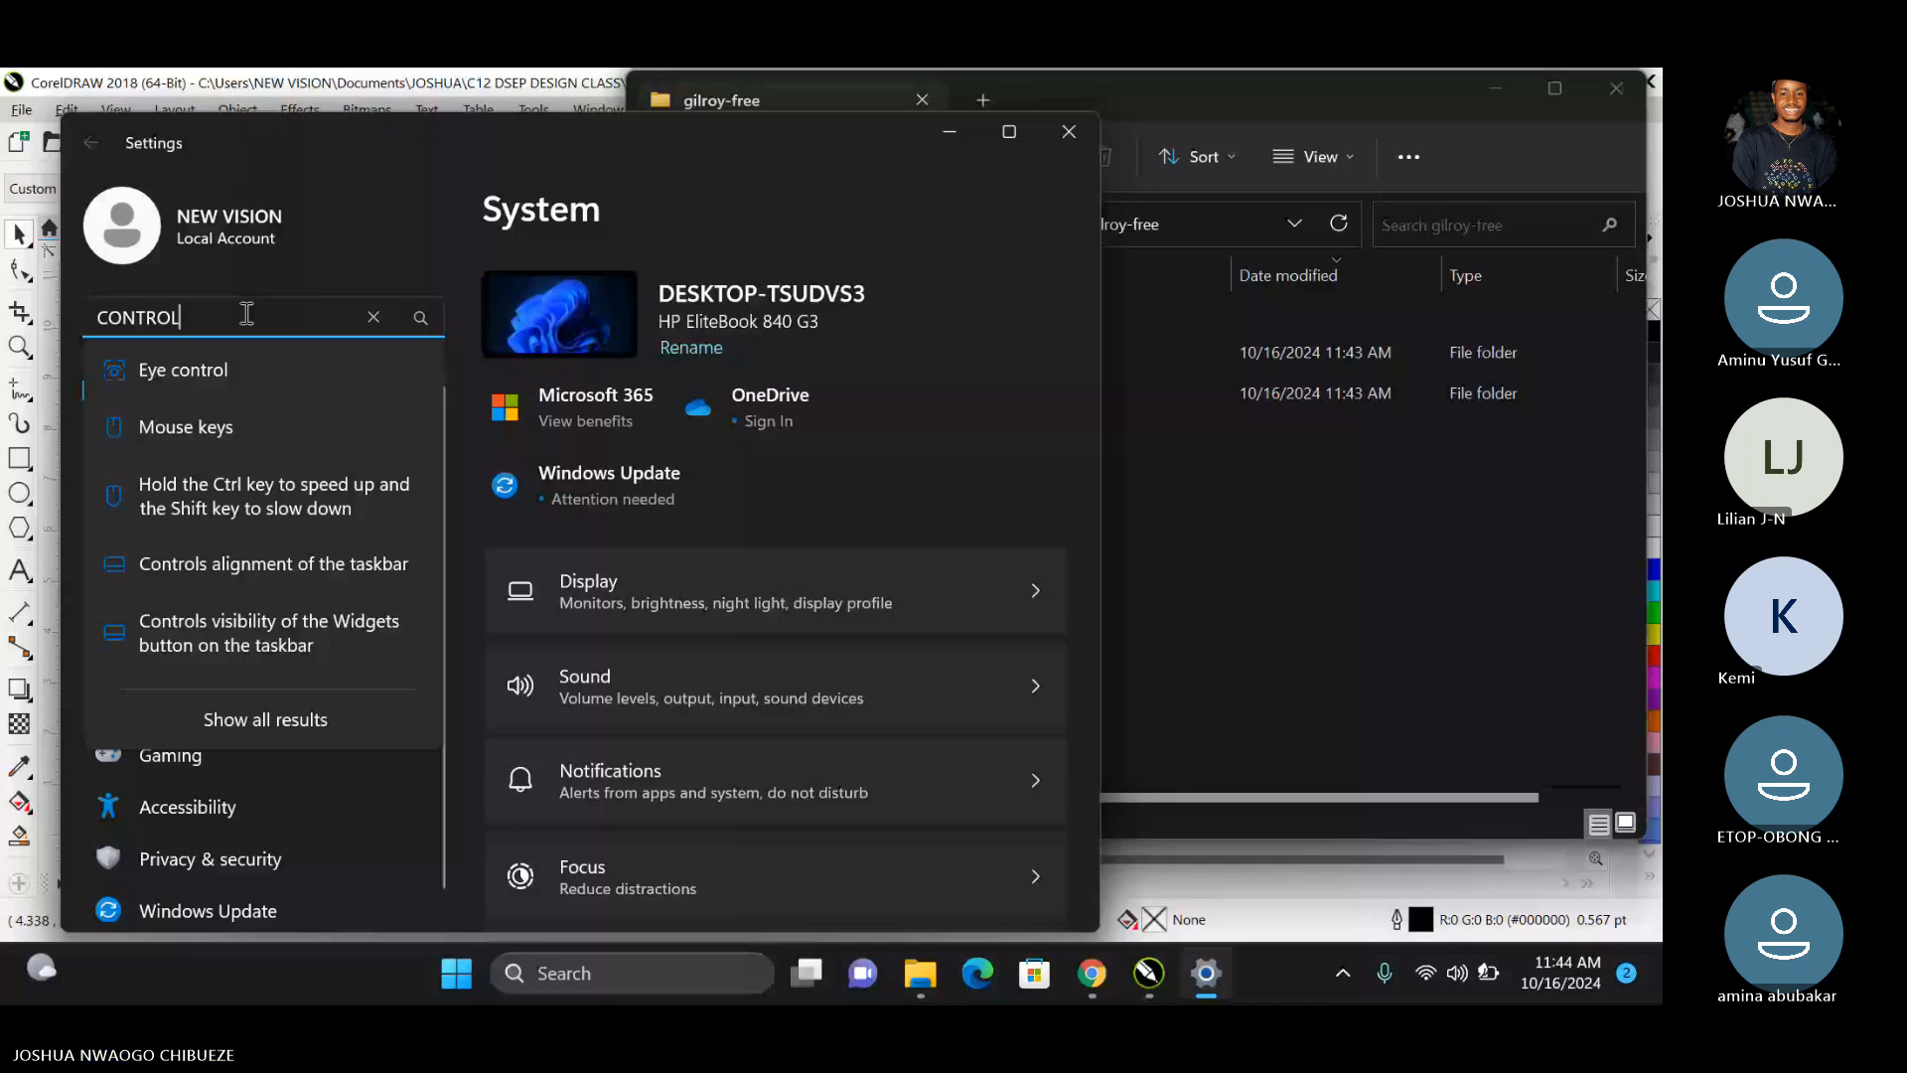
click(292, 390)
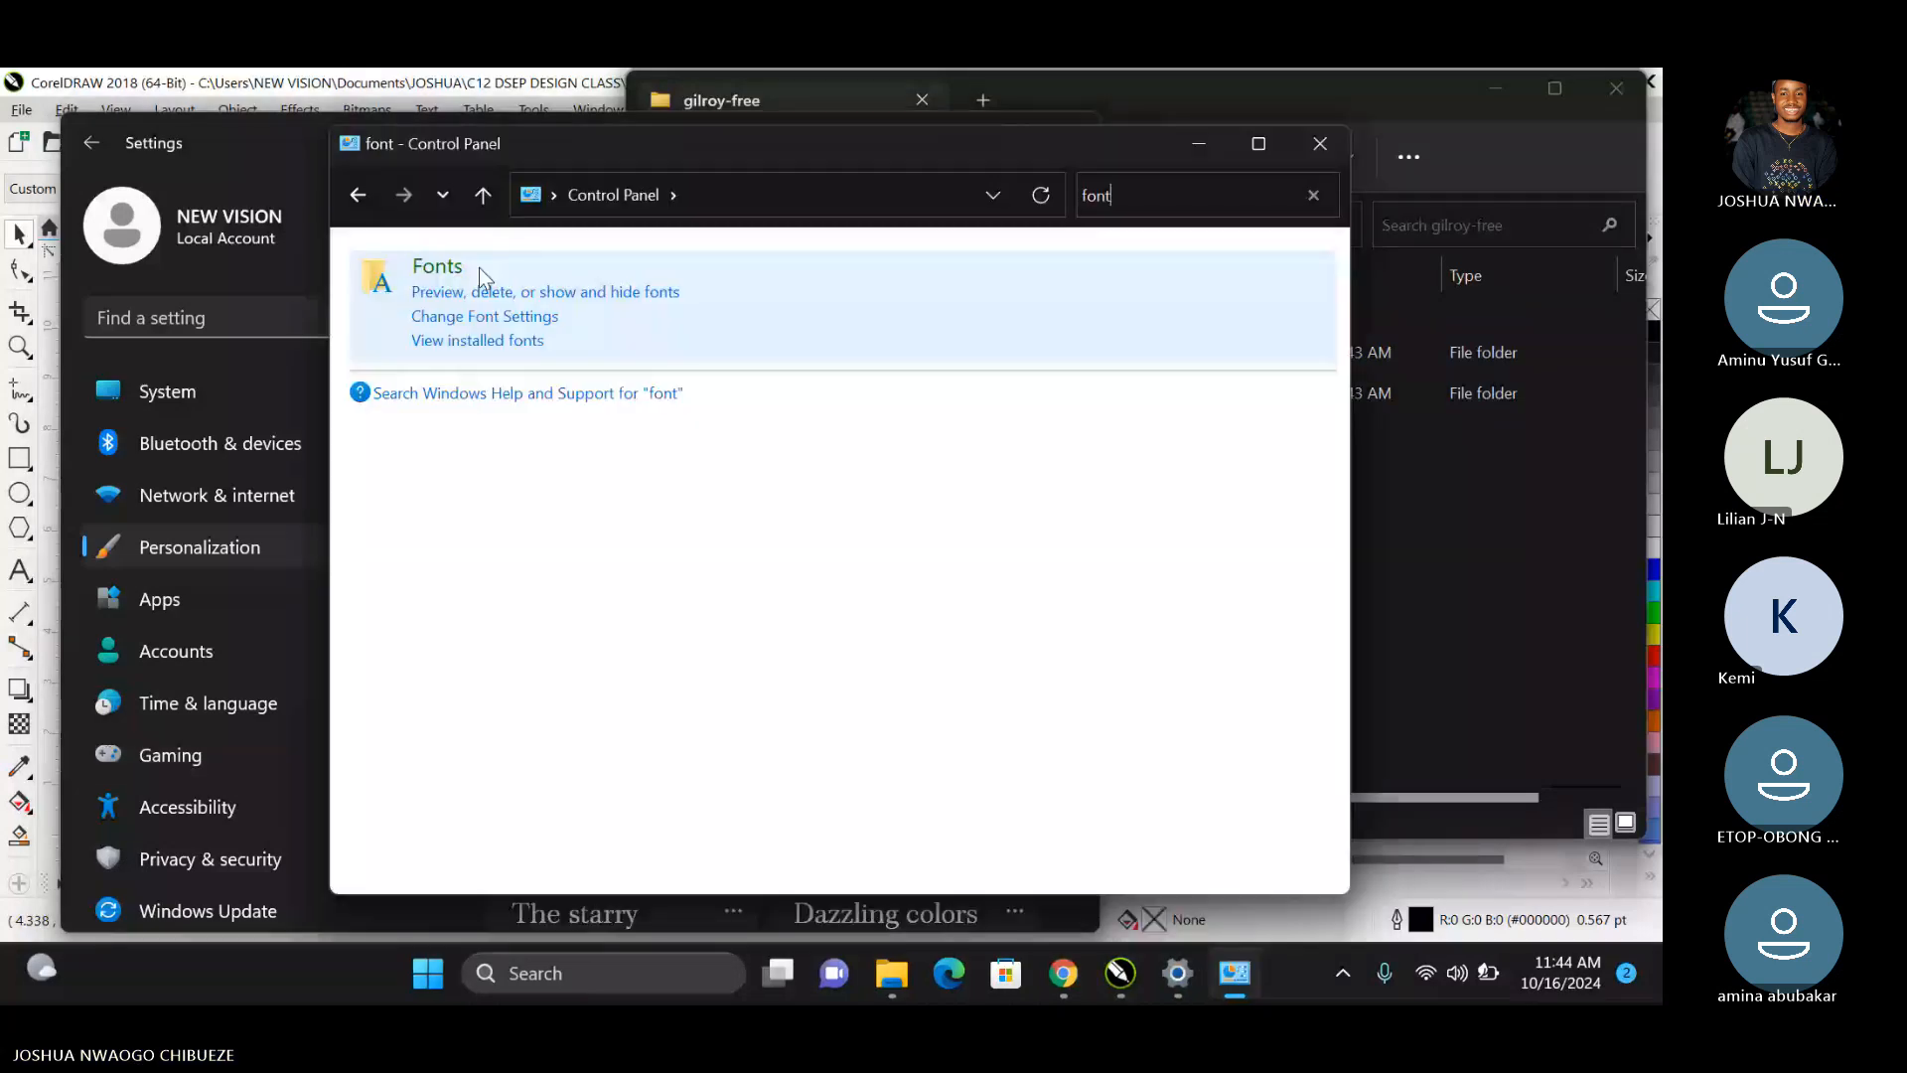
click(452, 266)
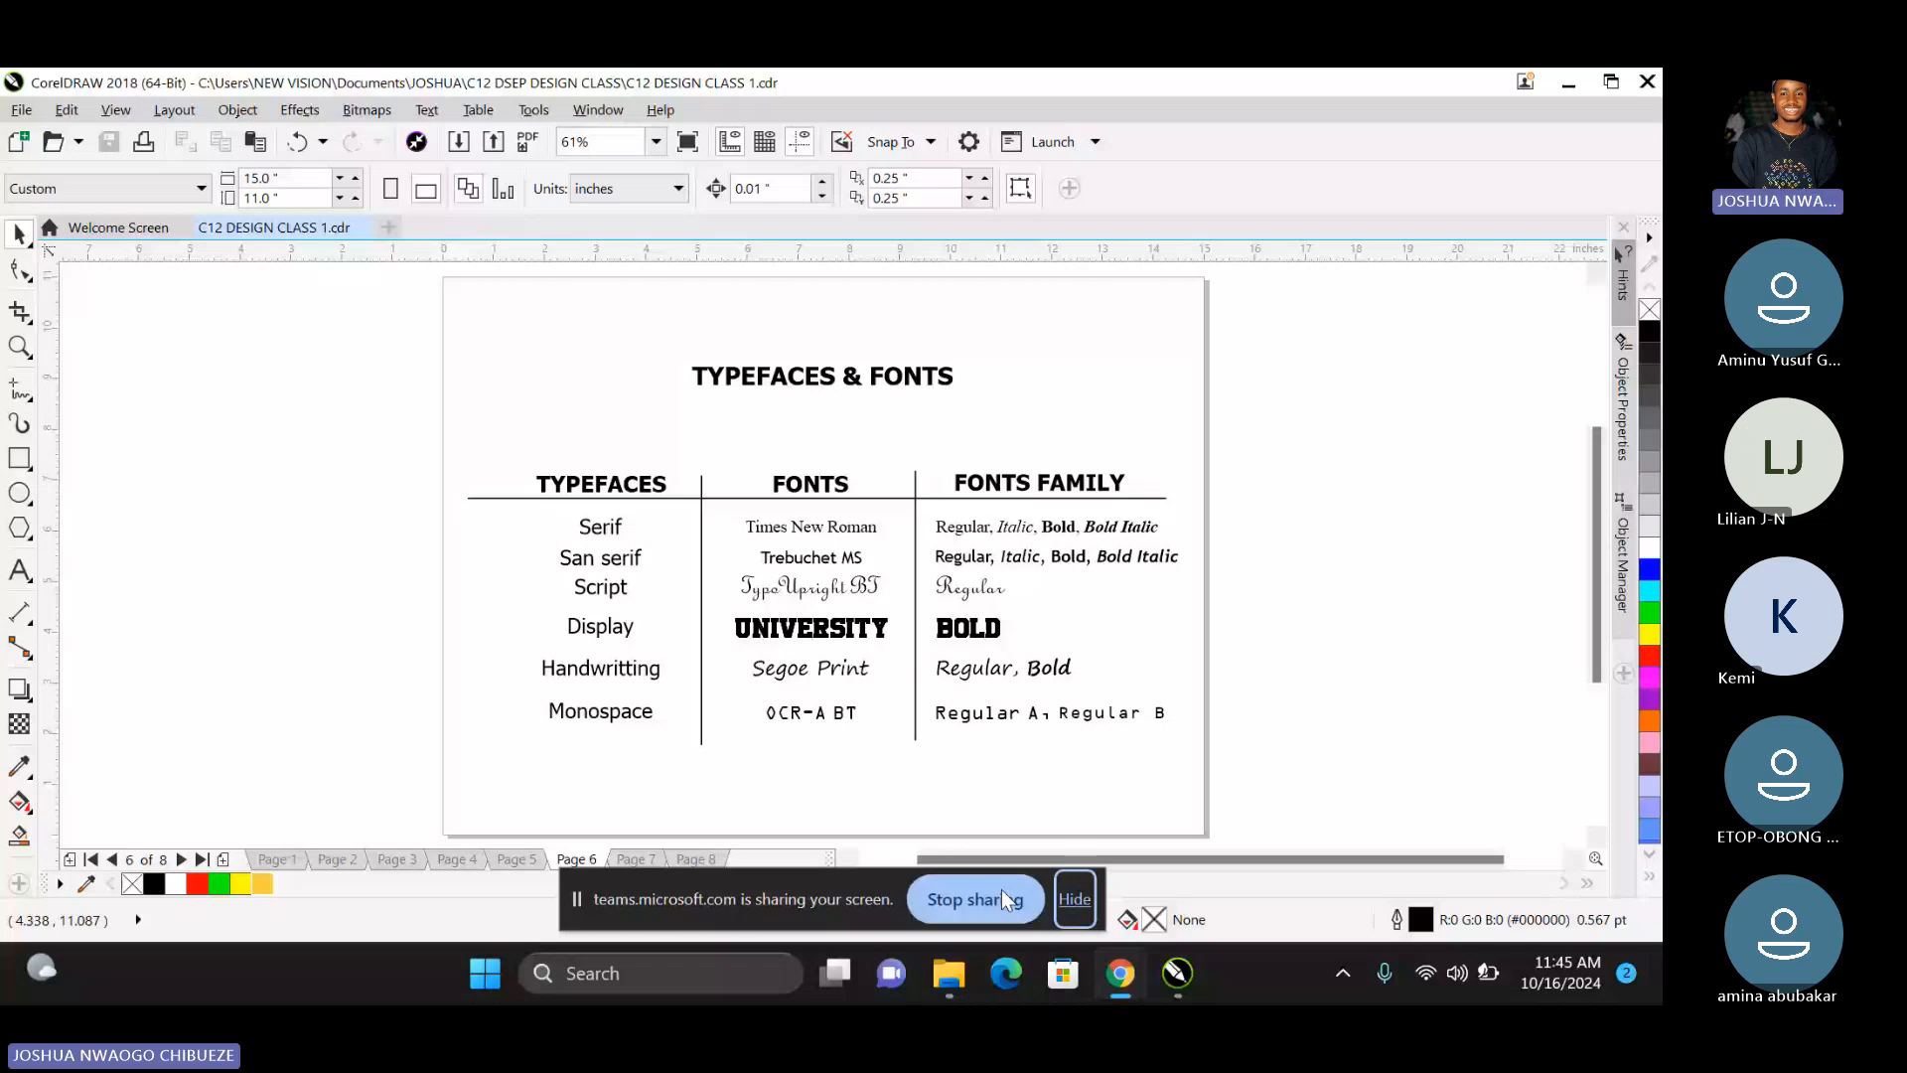
Return to the Teams meeting in the browser and request to stop the meeting recording.
key(alt+Tab)
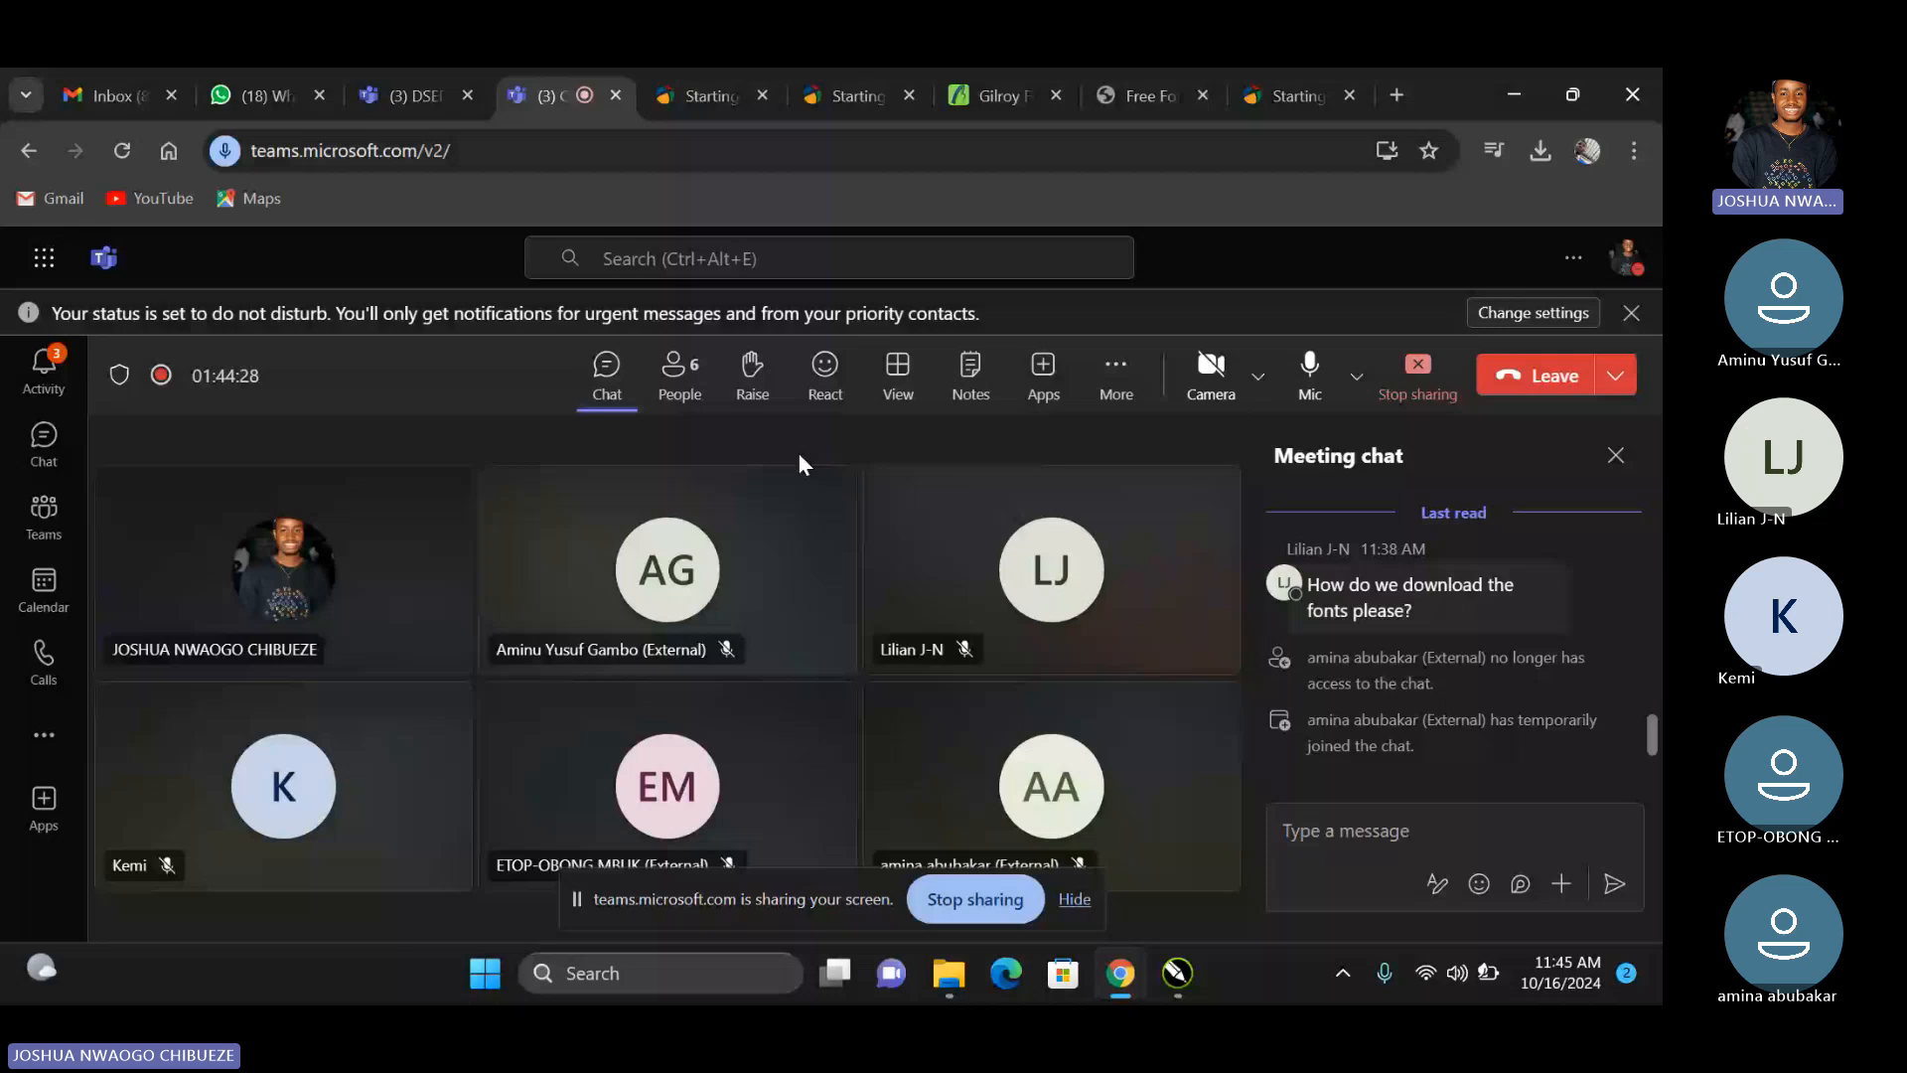
click(980, 918)
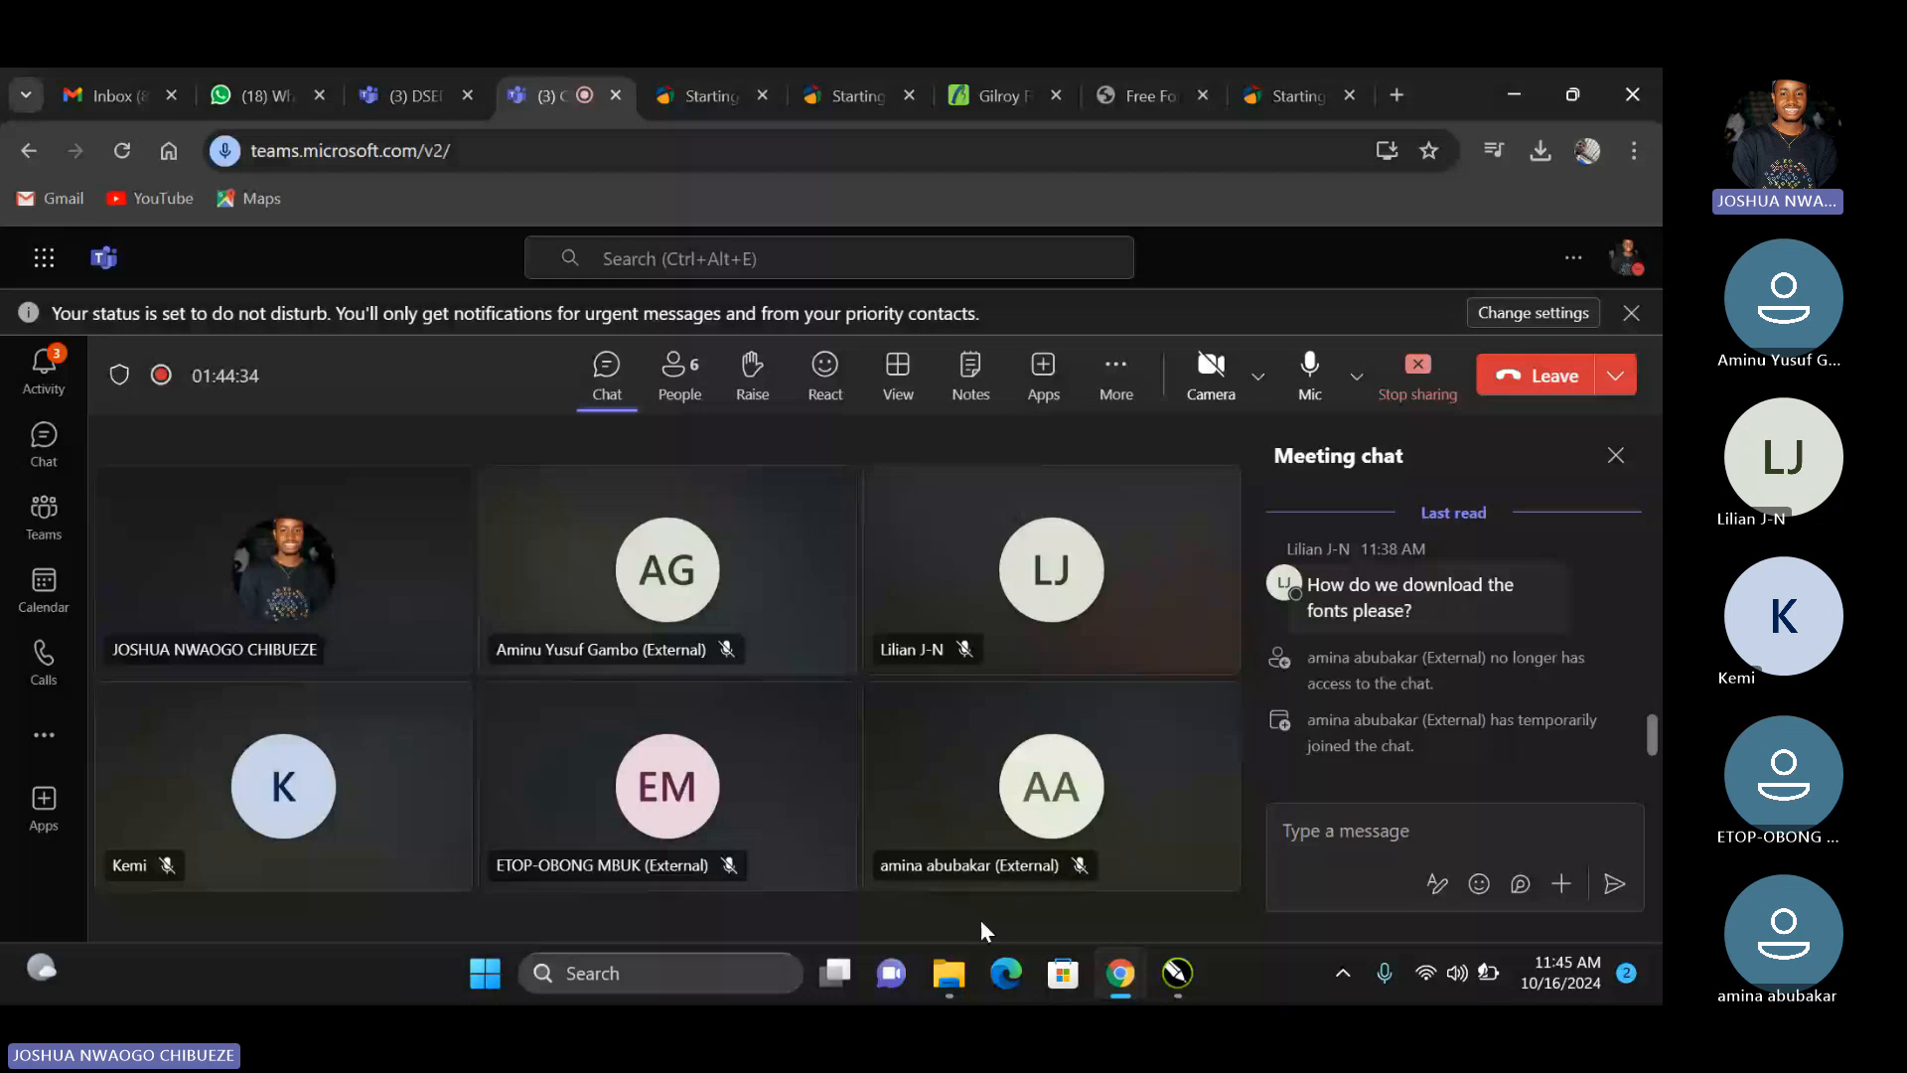
click(1112, 405)
click(934, 491)
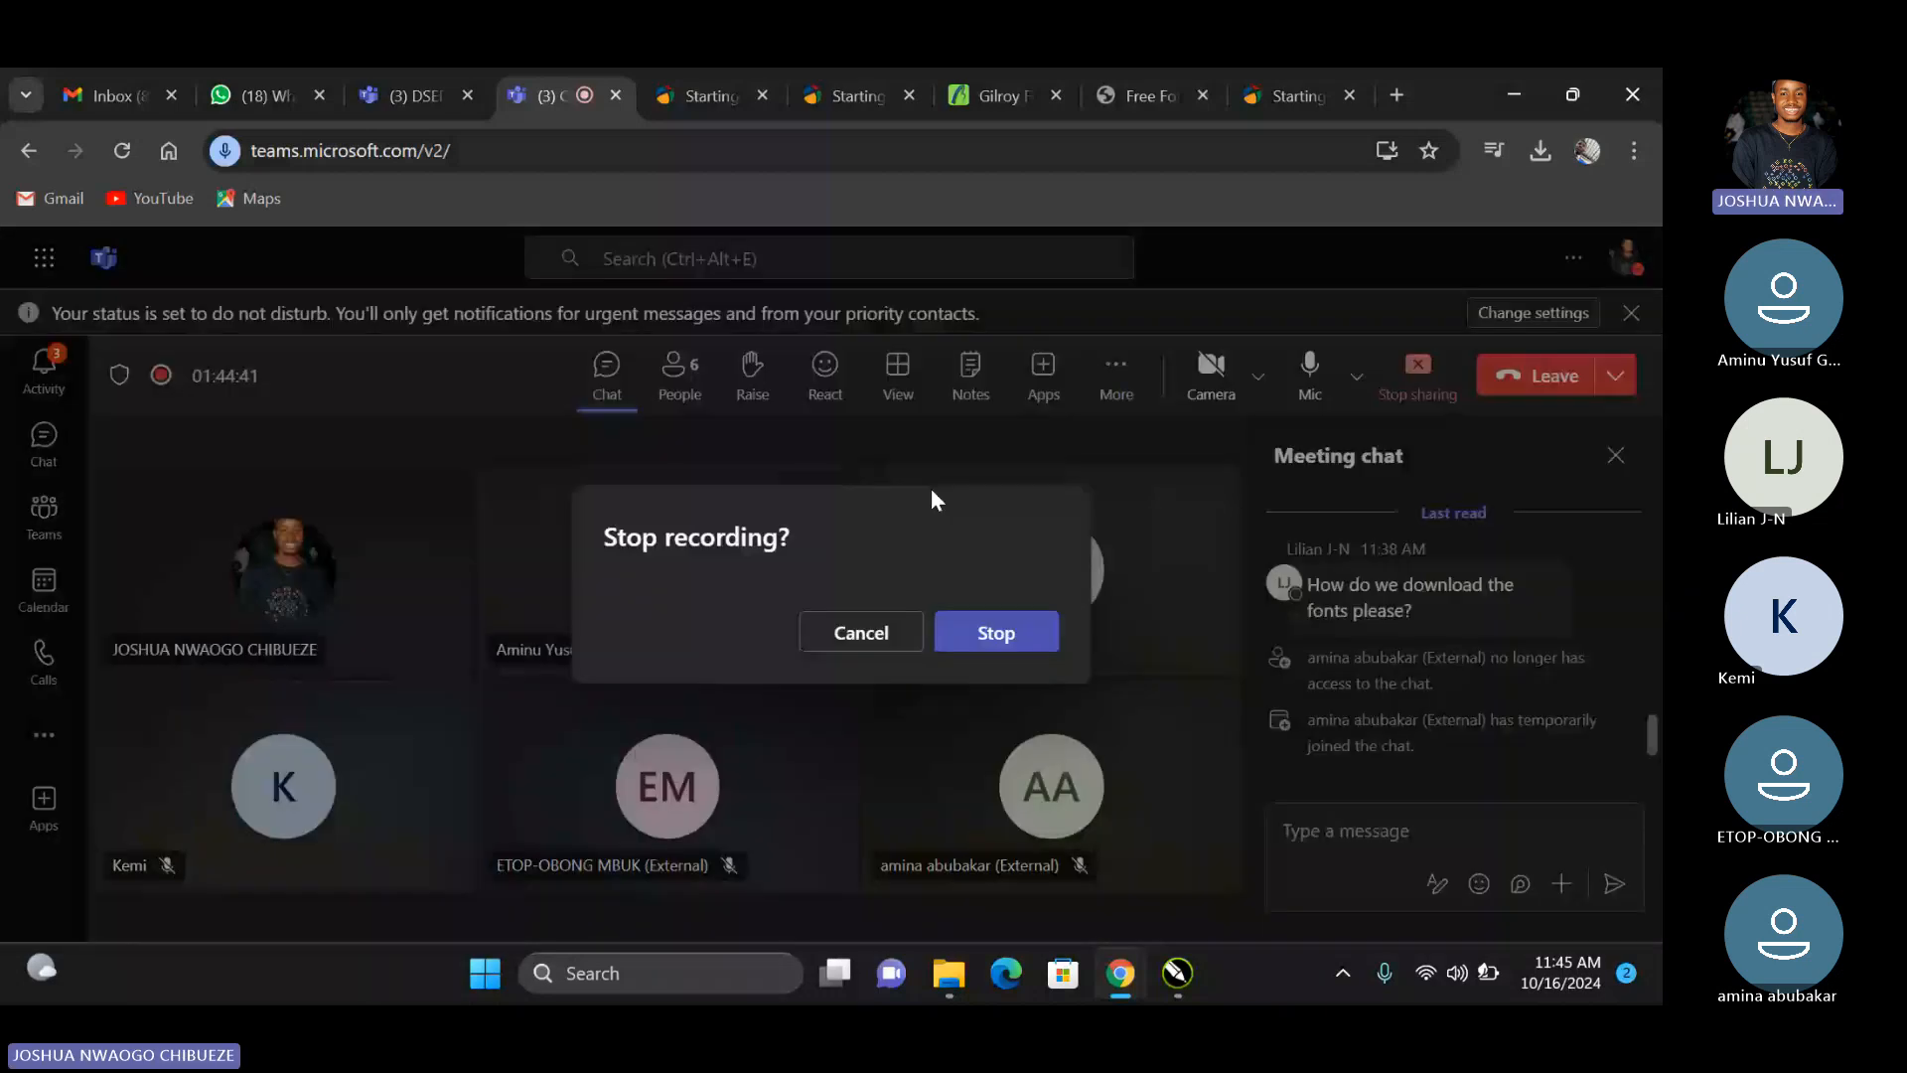